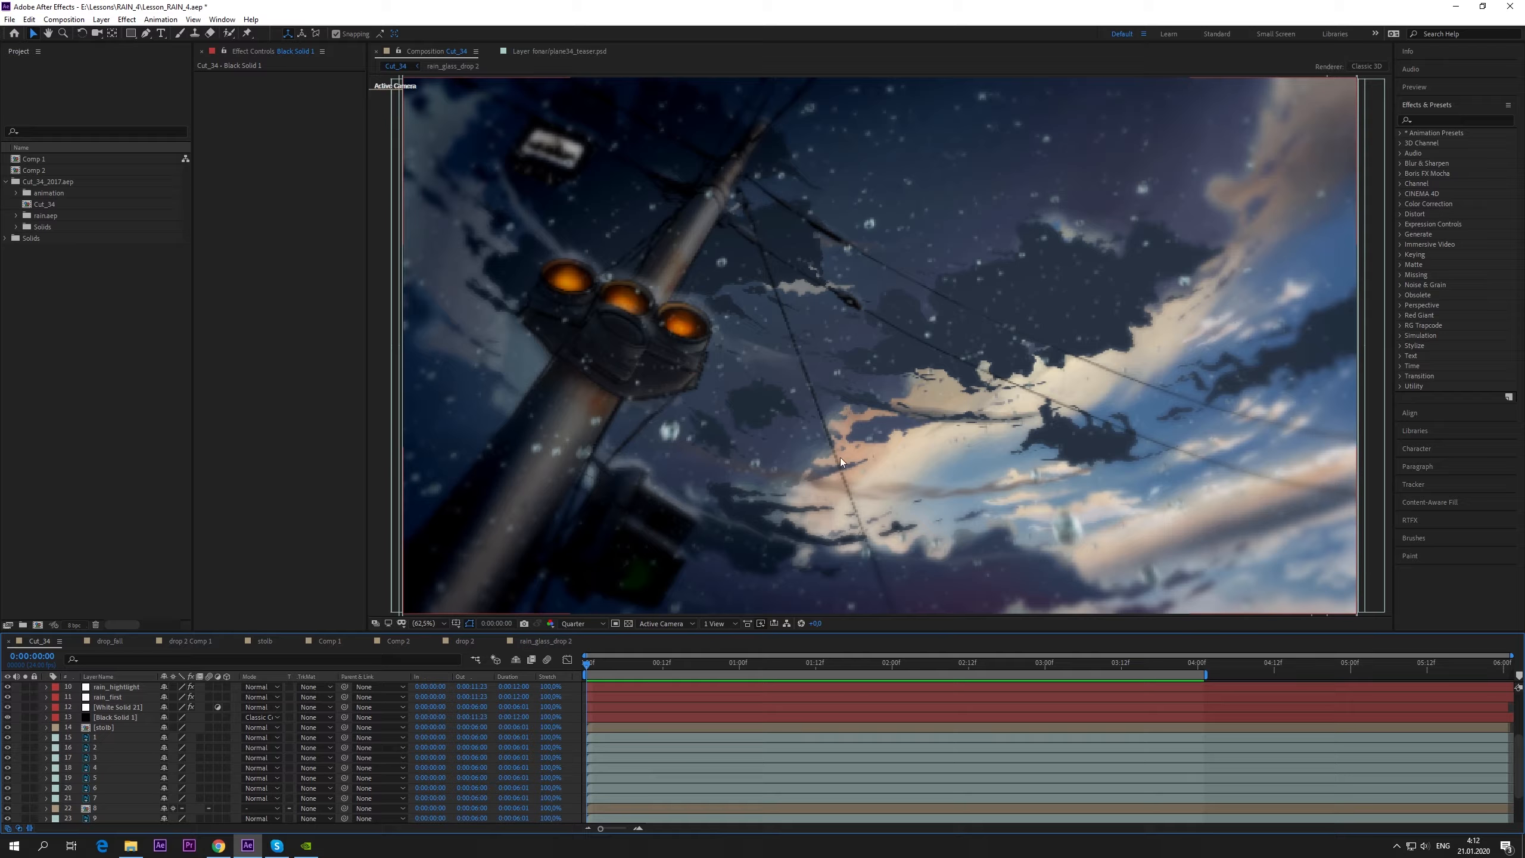
- Preview the Cut_34 composition and hide the rain layers, White Solid 21 and the drop_fall layer
key(space)
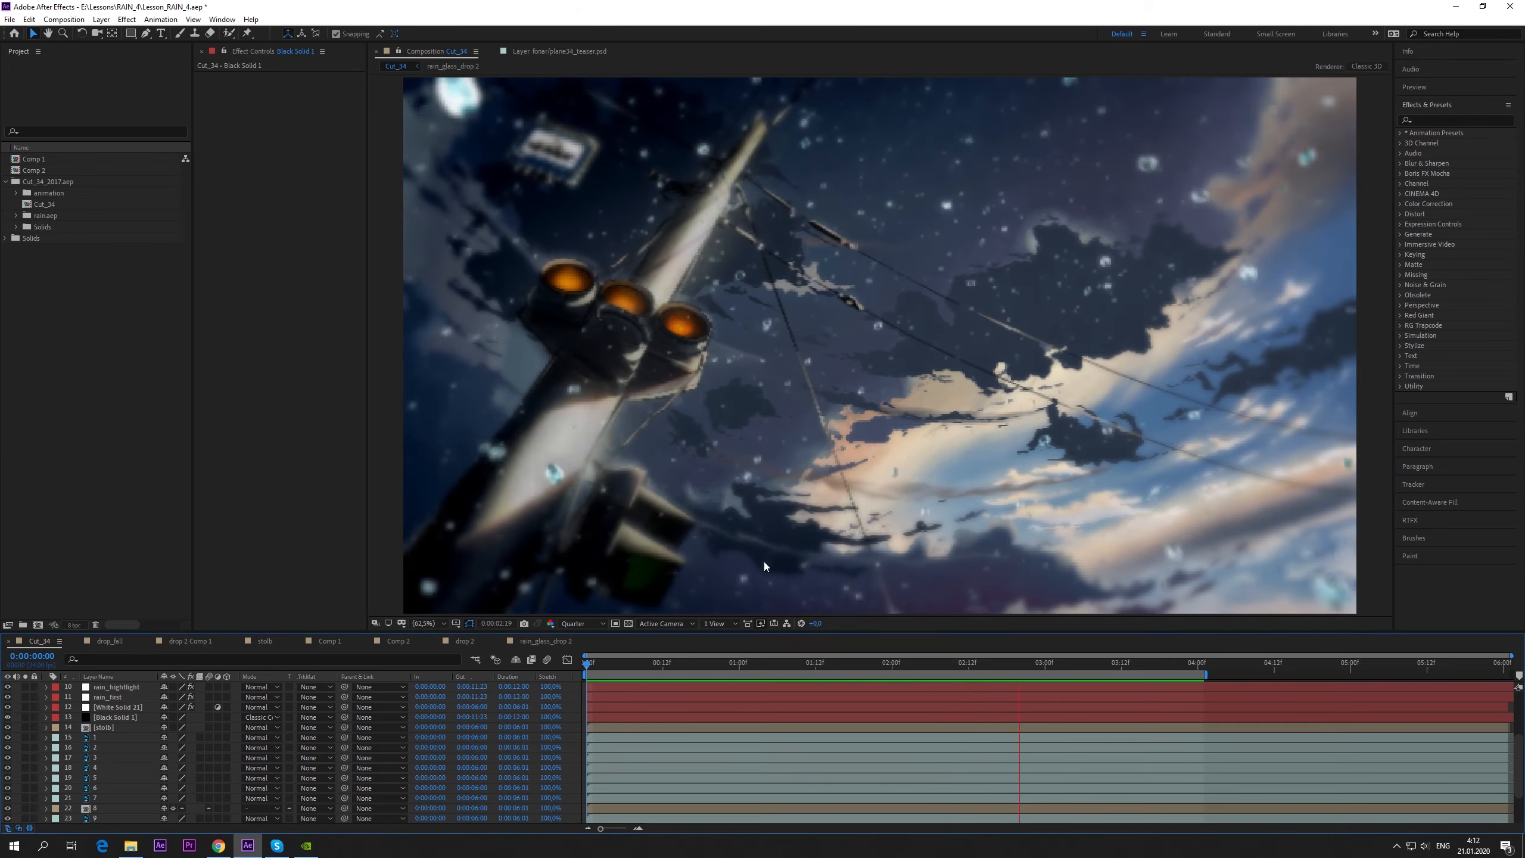
key(space)
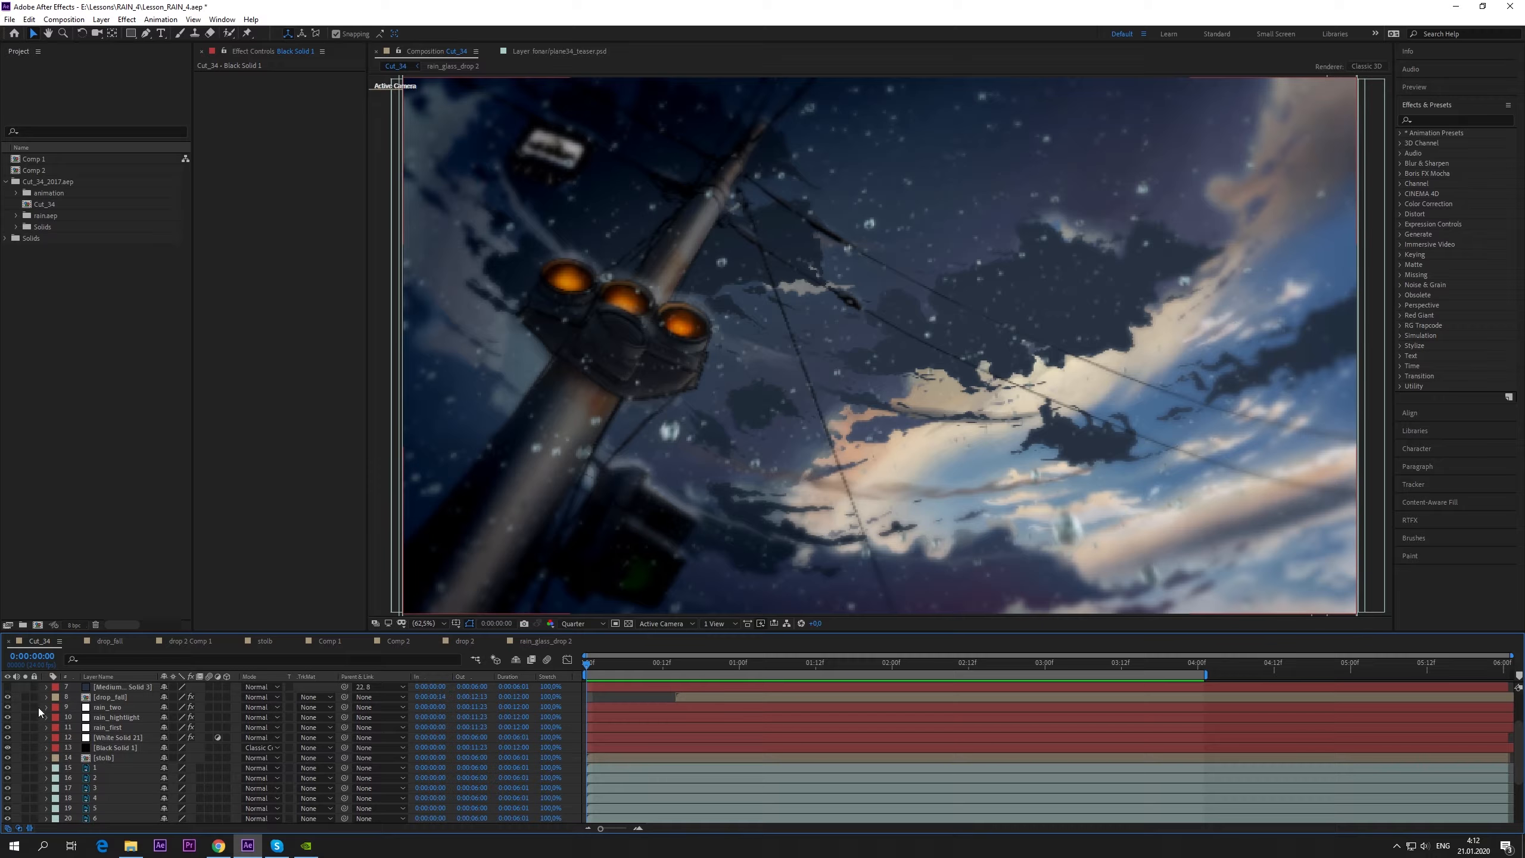
drag(7, 706, 8, 746)
click(7, 747)
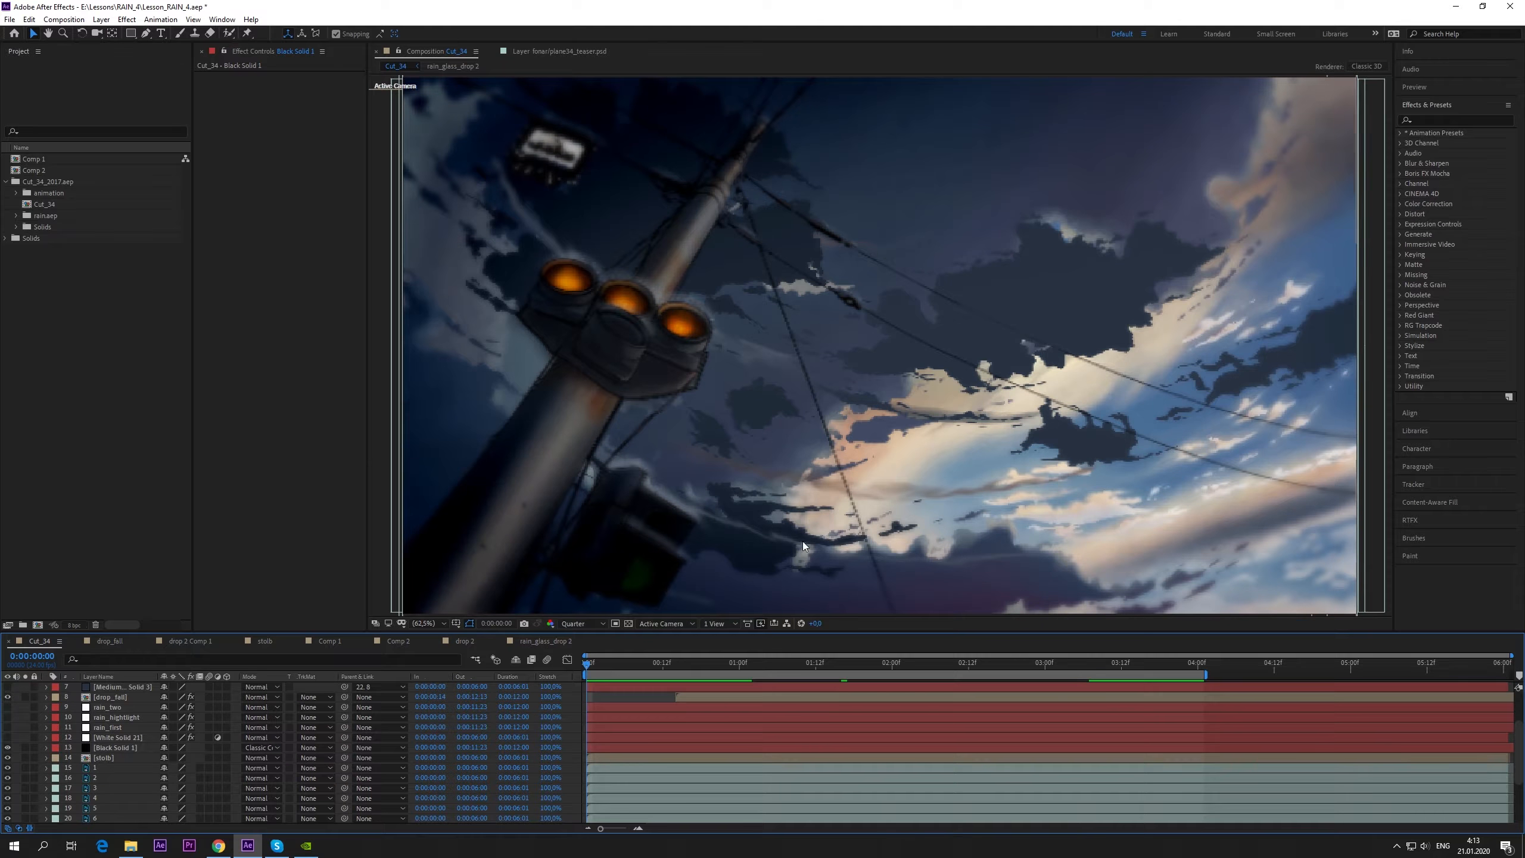
click(7, 697)
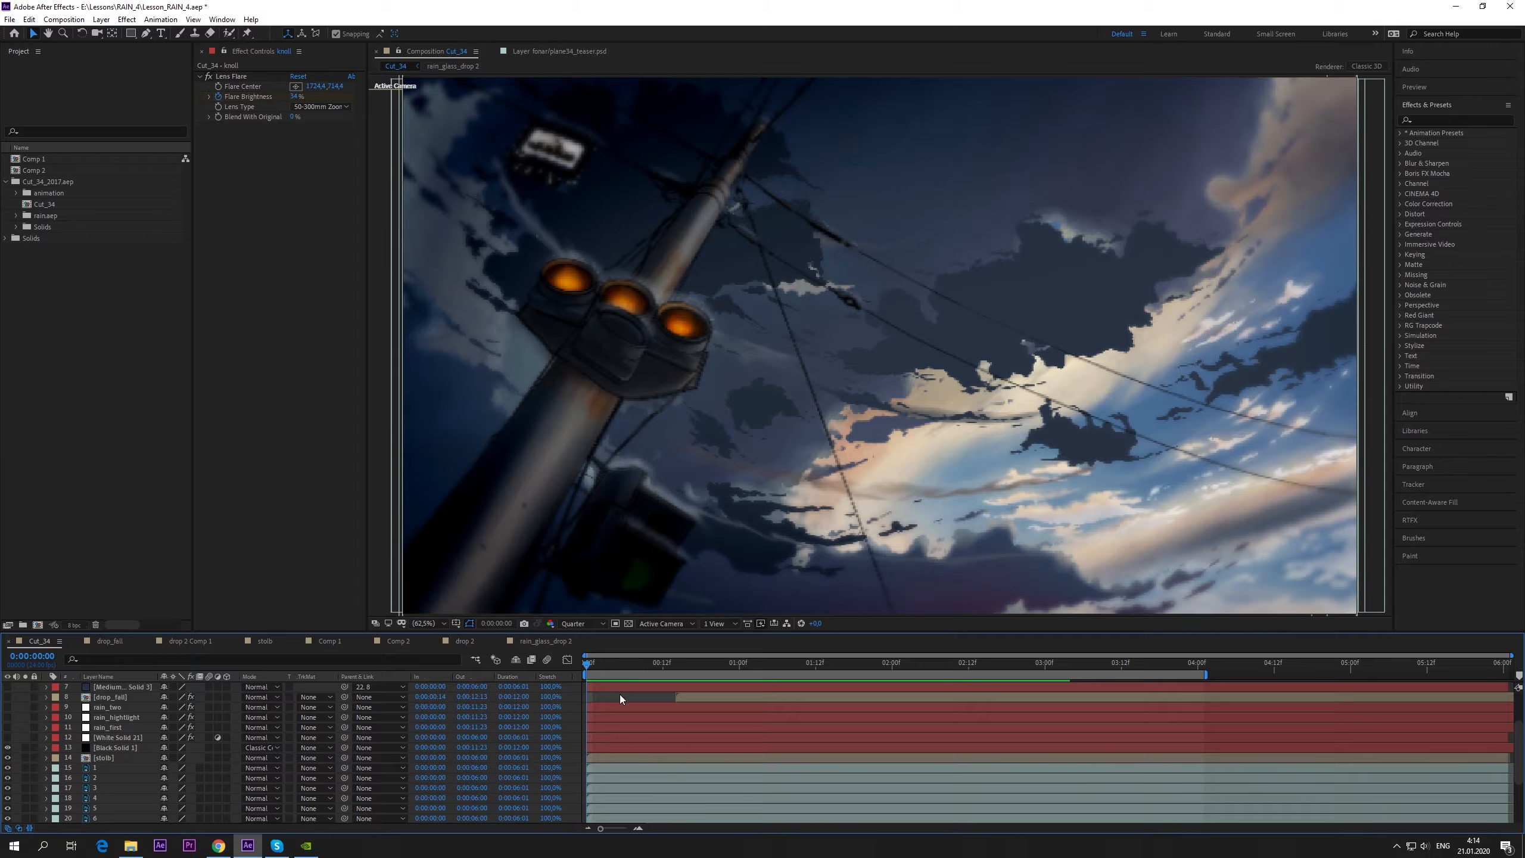
- Examine the layer stack, briefly isolate layer 1, and play the composition to check how the clouds move
scroll(621, 700, down, 2)
click(604, 727)
click(580, 707)
click(107, 706)
click(99, 727)
click(100, 717)
click(101, 738)
click(100, 718)
click(100, 706)
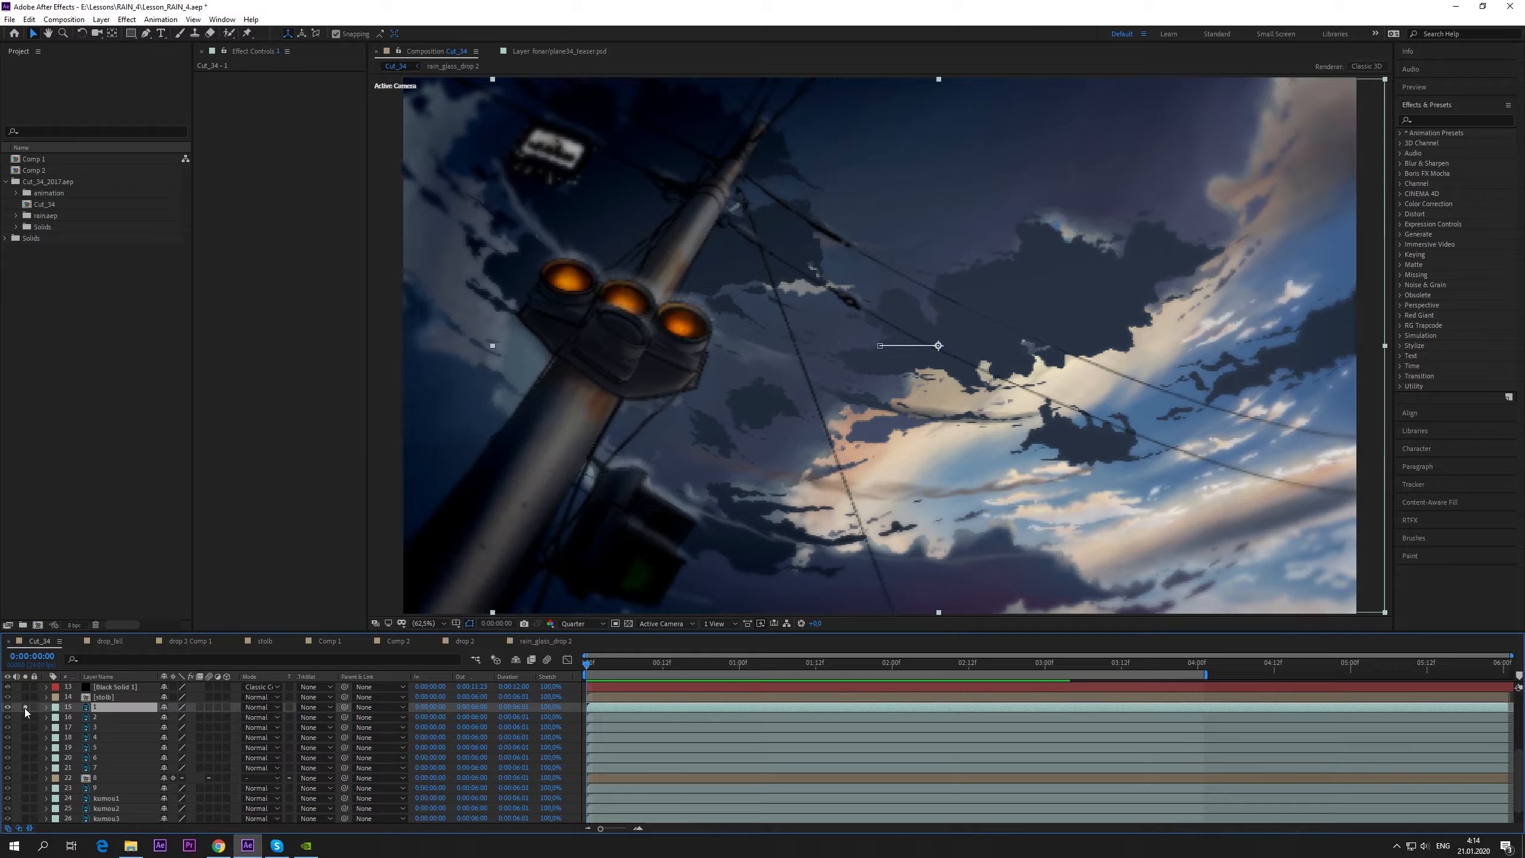
click(25, 706)
drag(25, 716, 25, 707)
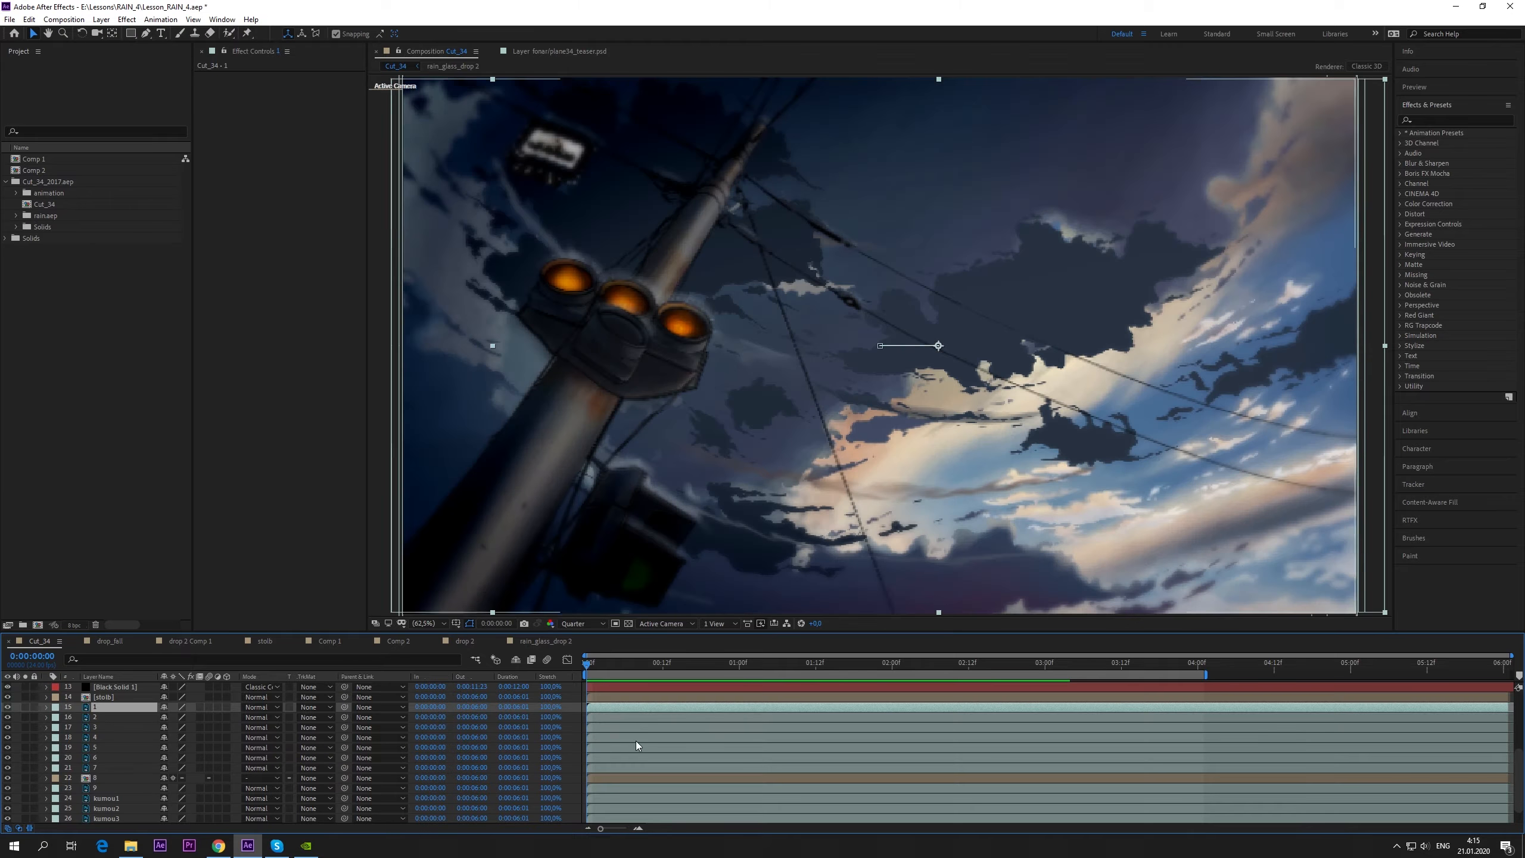
key(space)
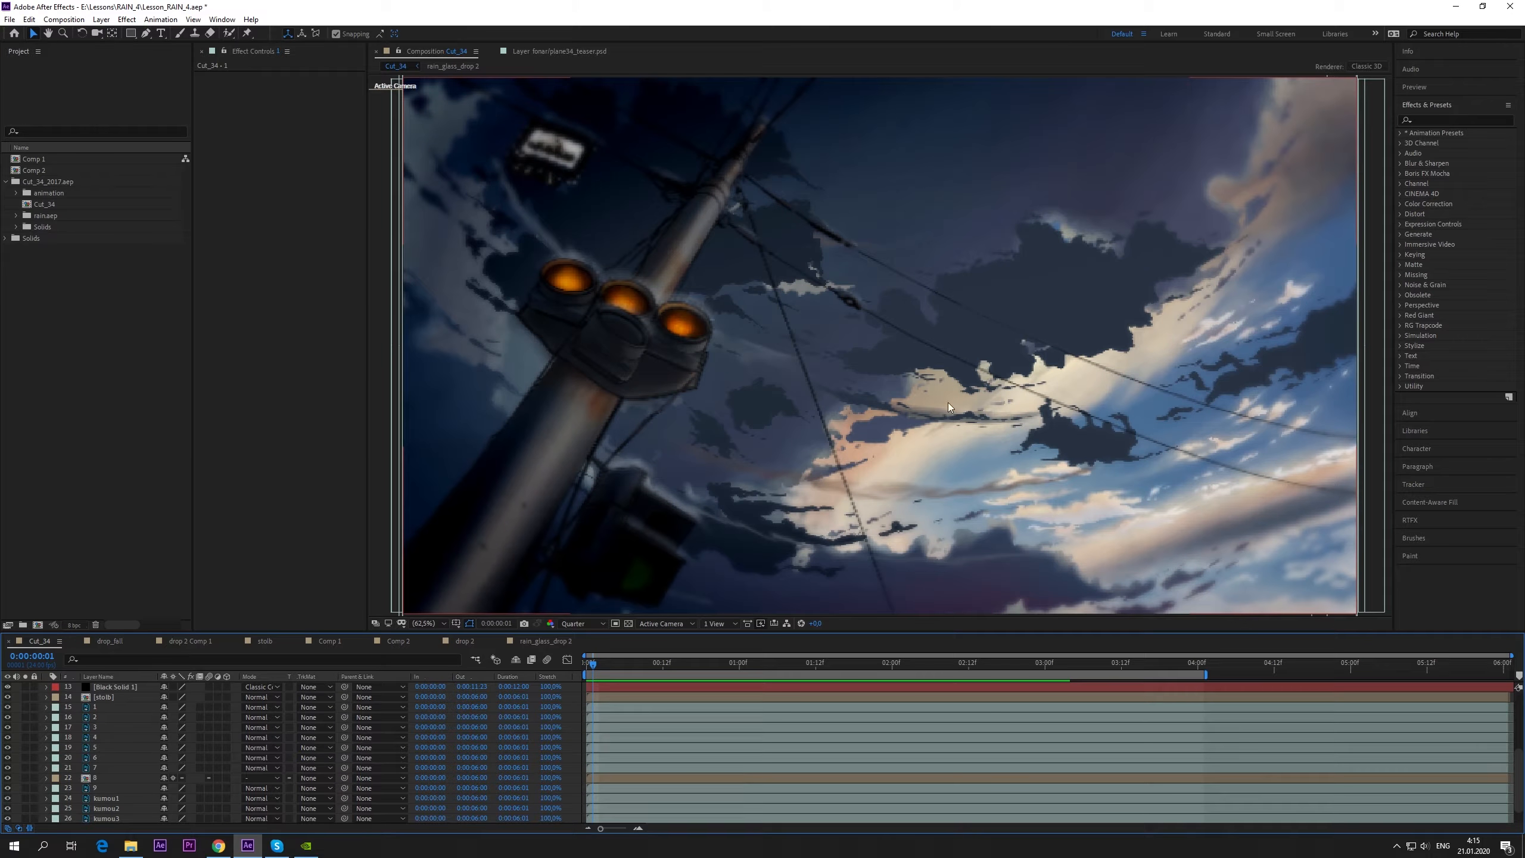
- Isolate cloud layer 6 and remove its Position keyframes at the first frame
click(627, 758)
click(104, 756)
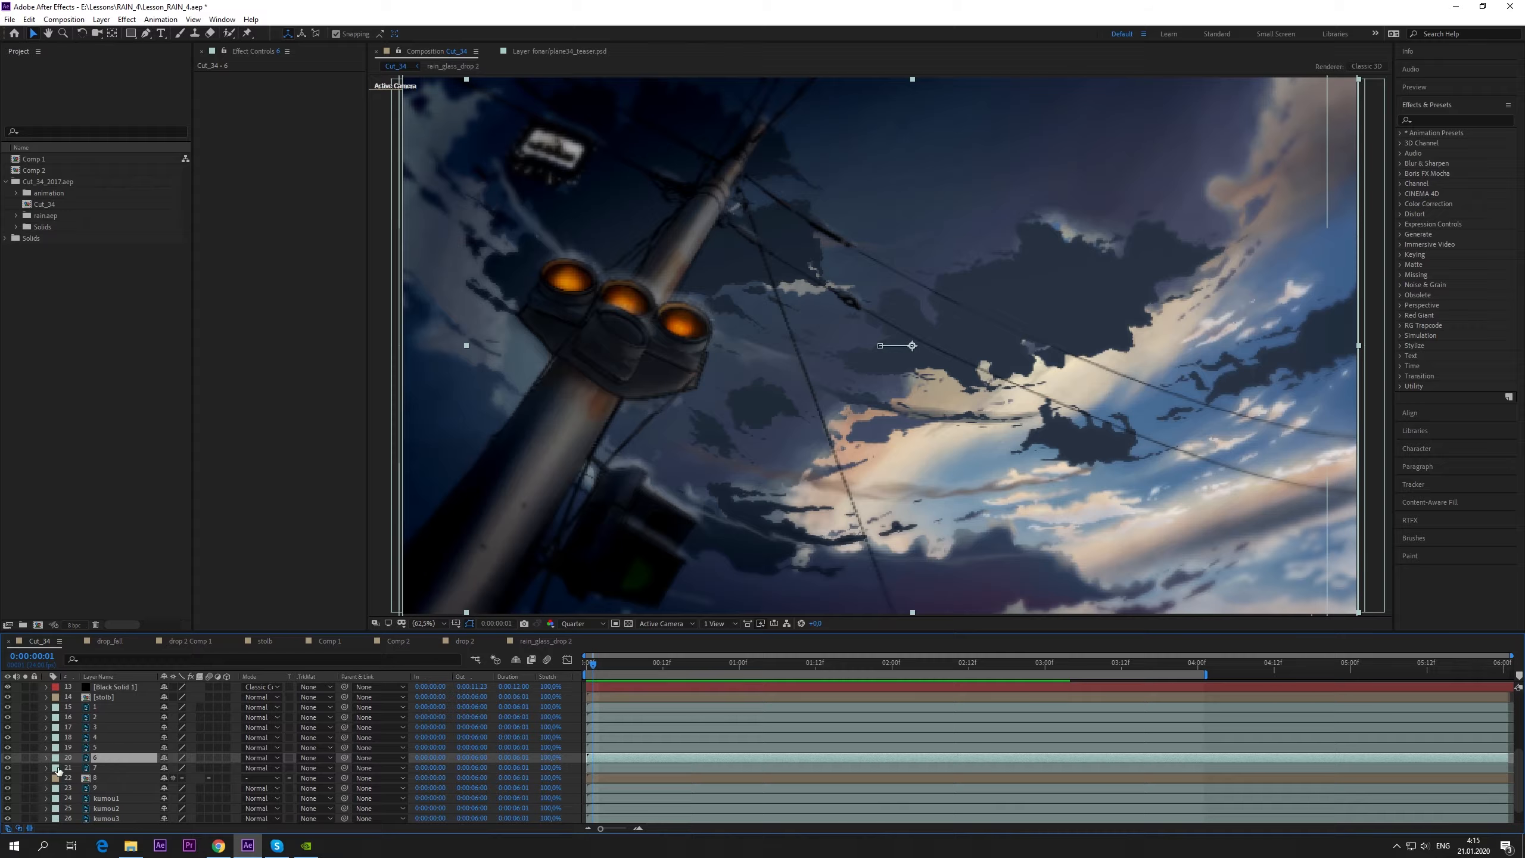
click(25, 758)
key(p)
key(Home)
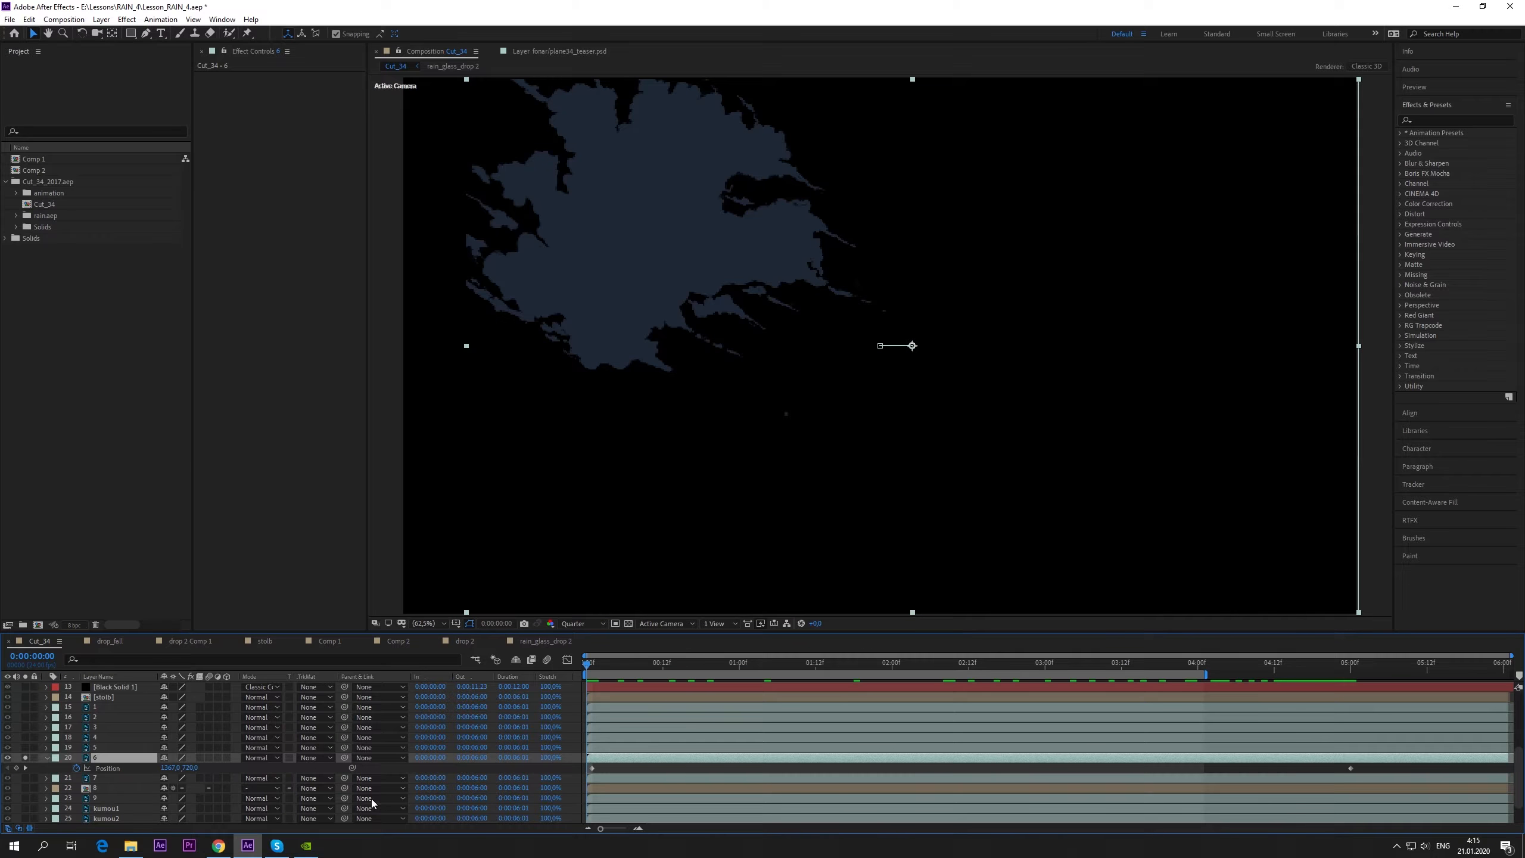
click(77, 768)
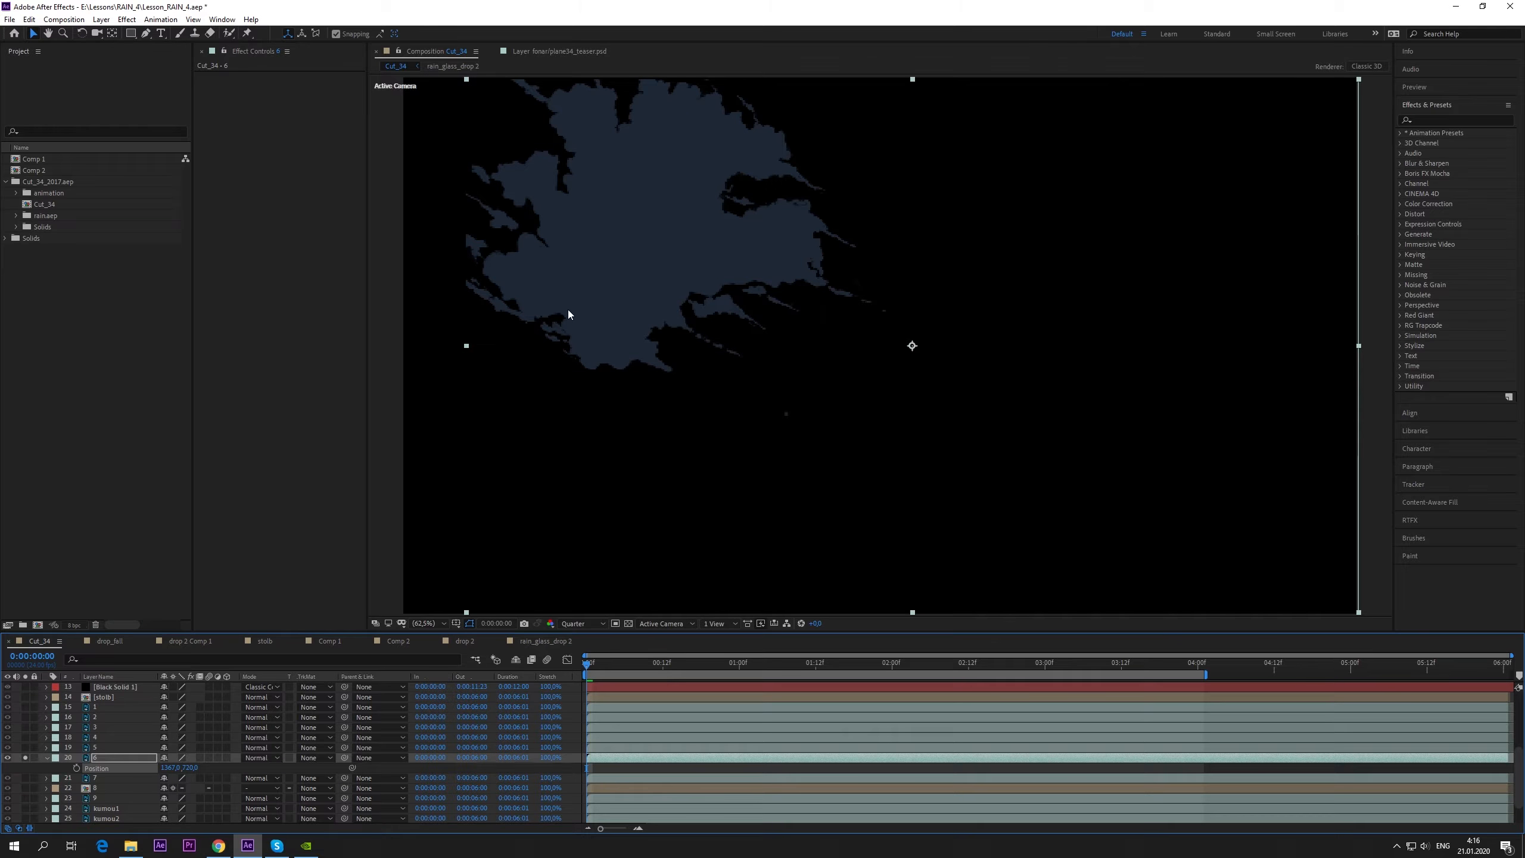
- Review layer 6's Transform properties and reduce the display to Position only
click(102, 761)
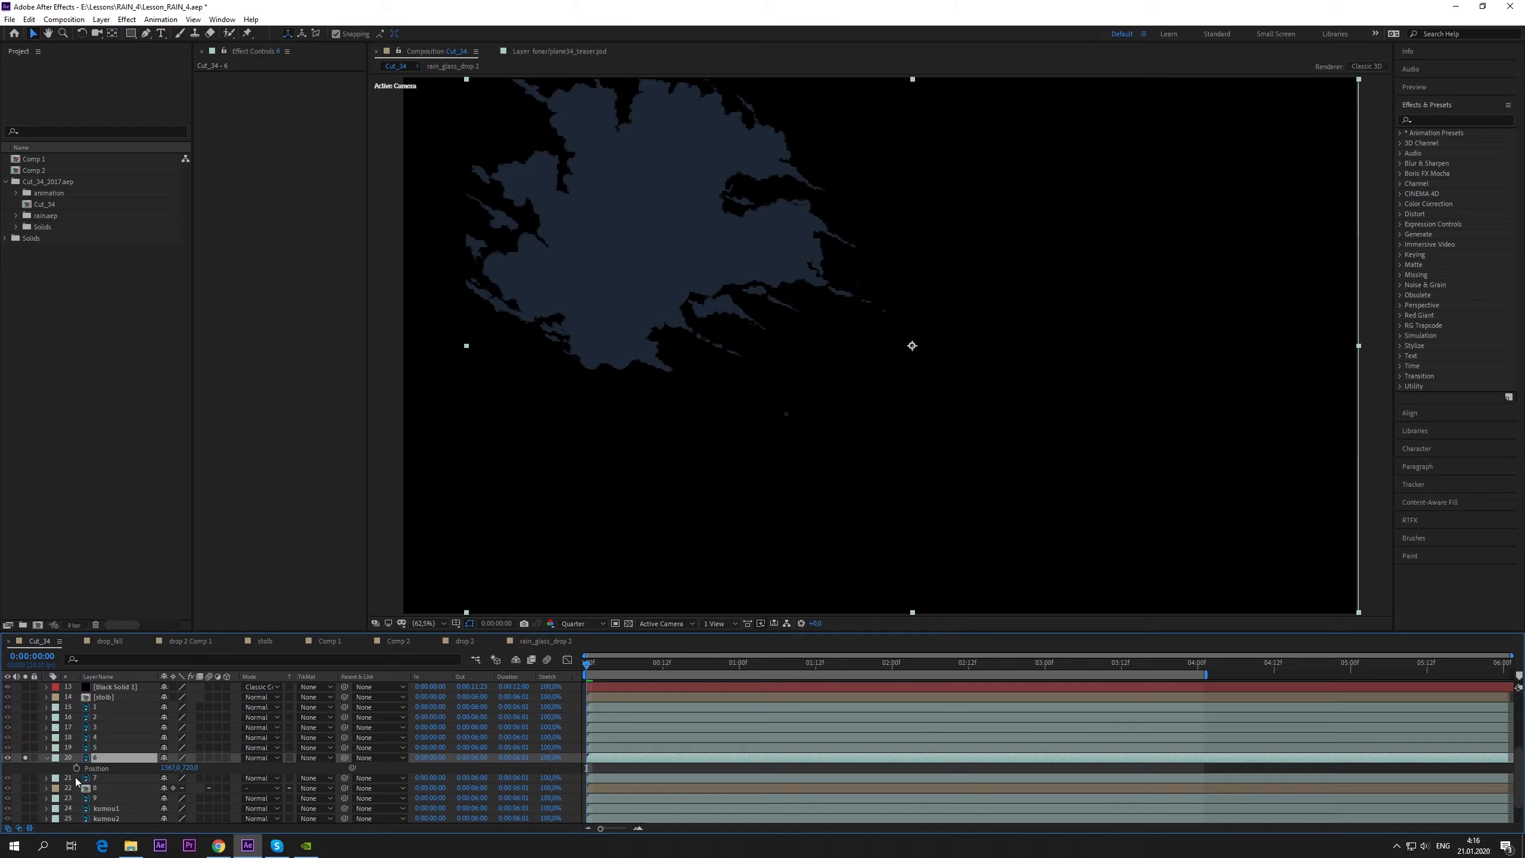
click(48, 758)
click(48, 758)
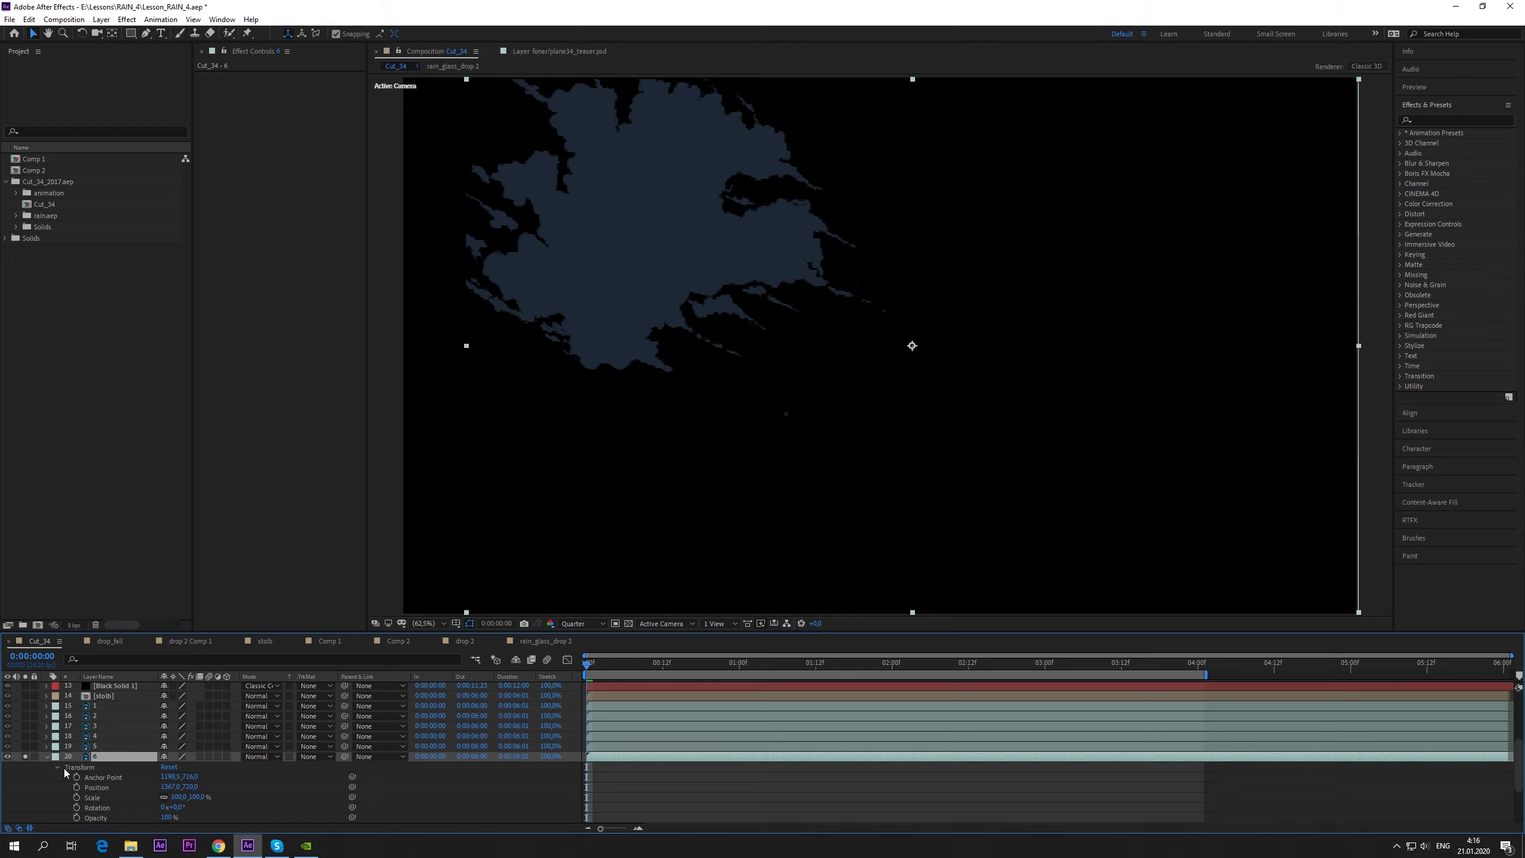
scroll(66, 772, down, 1)
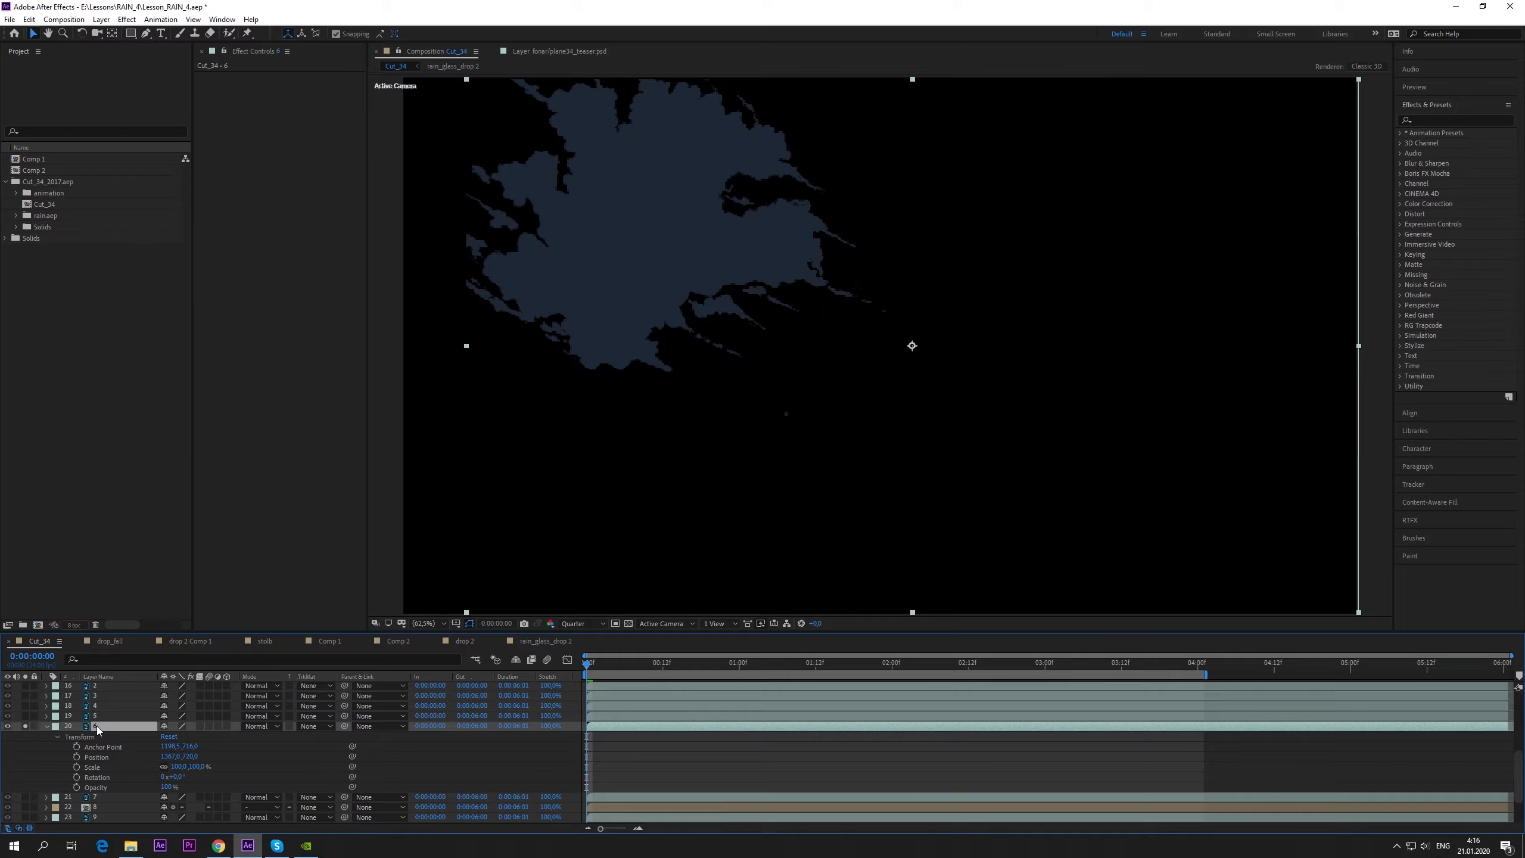
key(p)
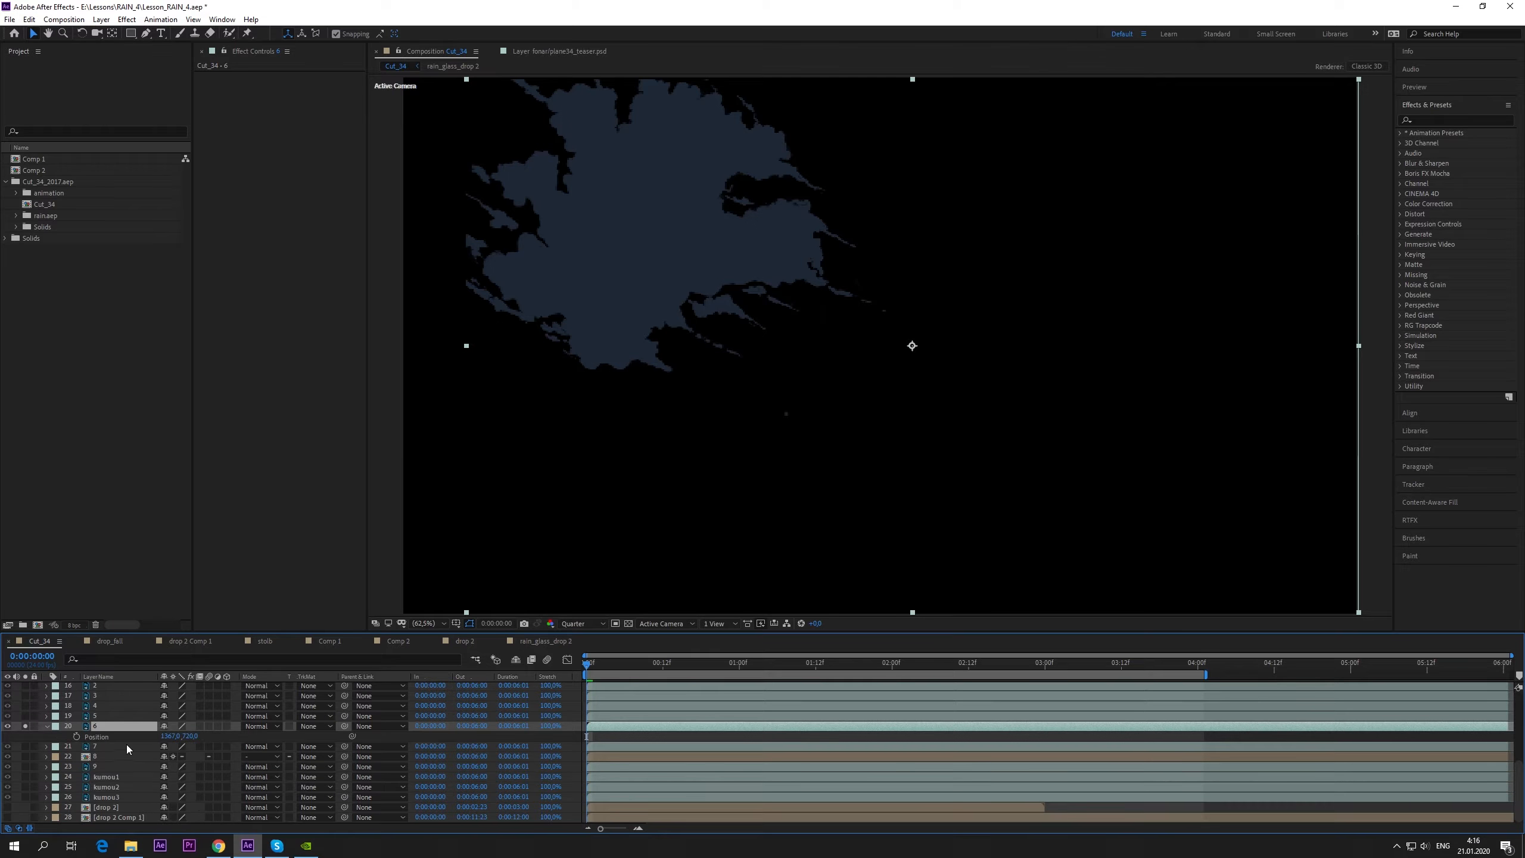
- Animate layer 6's Position from the first frame to X 1261 at 5 seconds, and preview the drift
click(77, 737)
drag(603, 663, 1109, 663)
drag(1397, 663, 1350, 663)
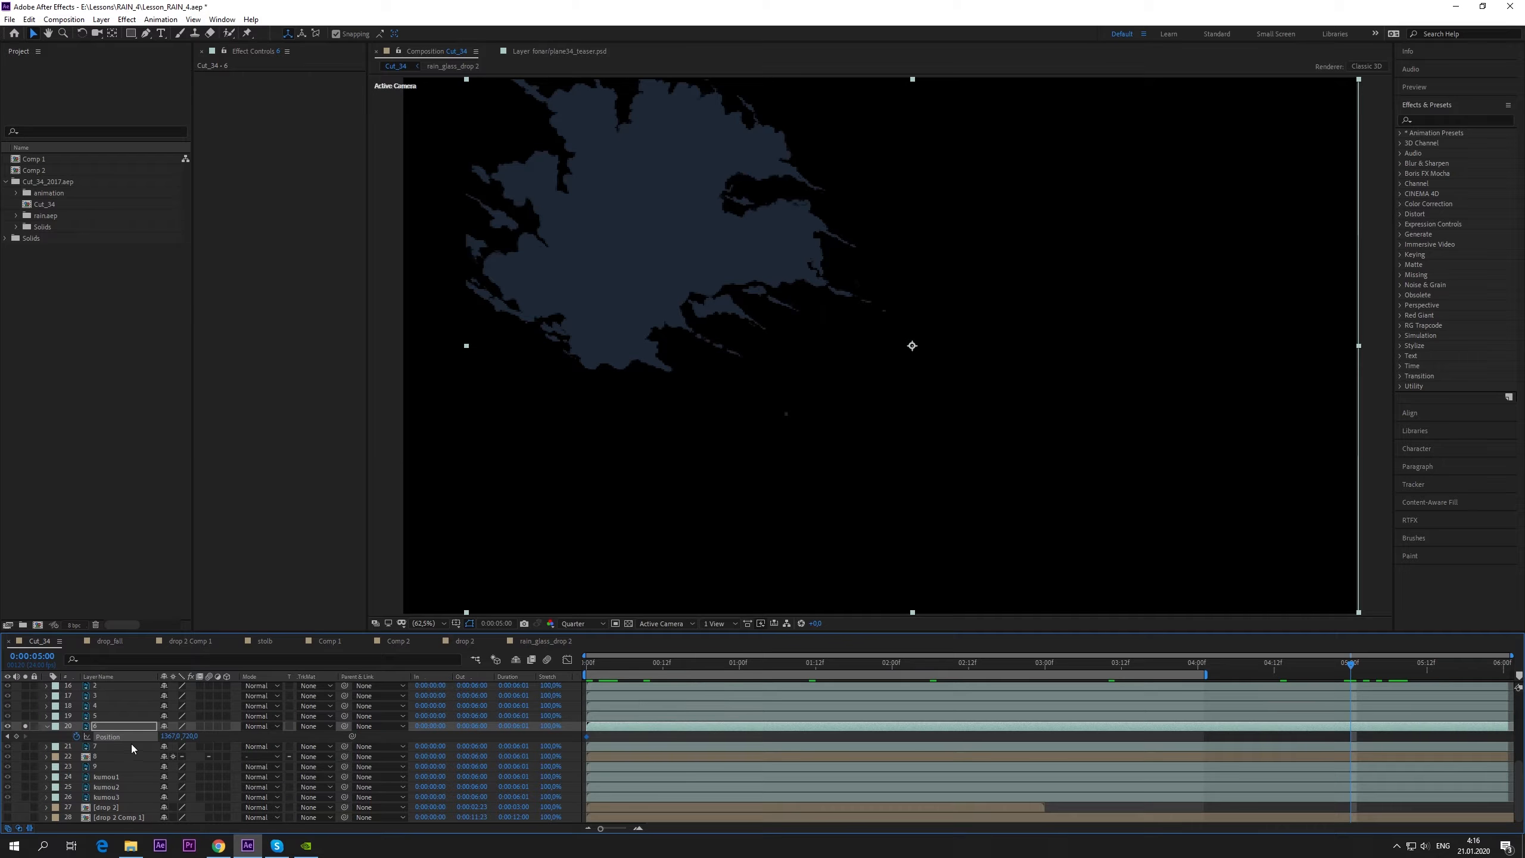
drag(171, 736, 107, 745)
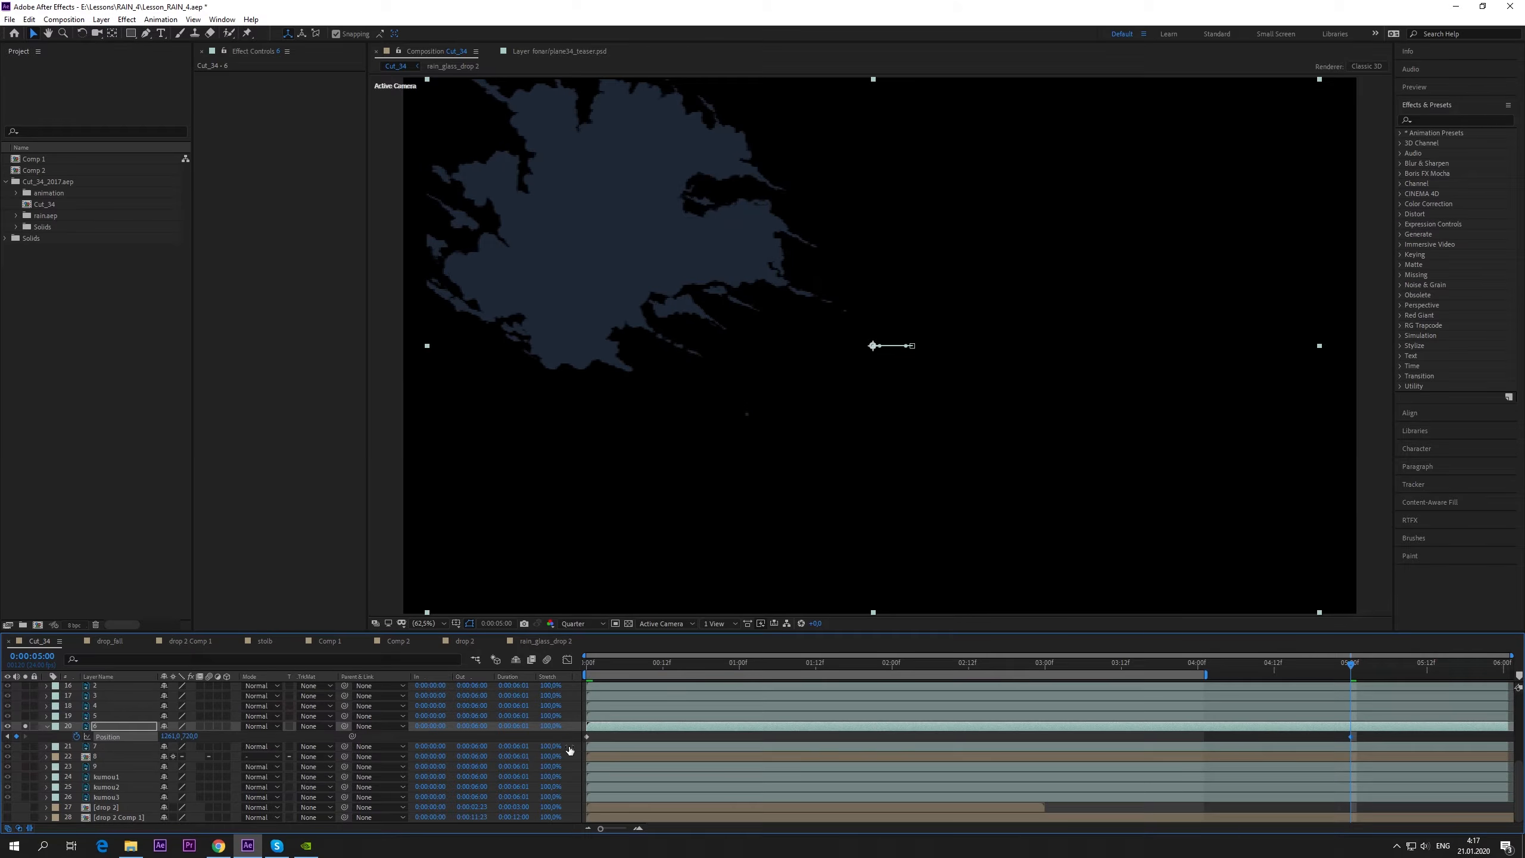
click(567, 736)
key(space)
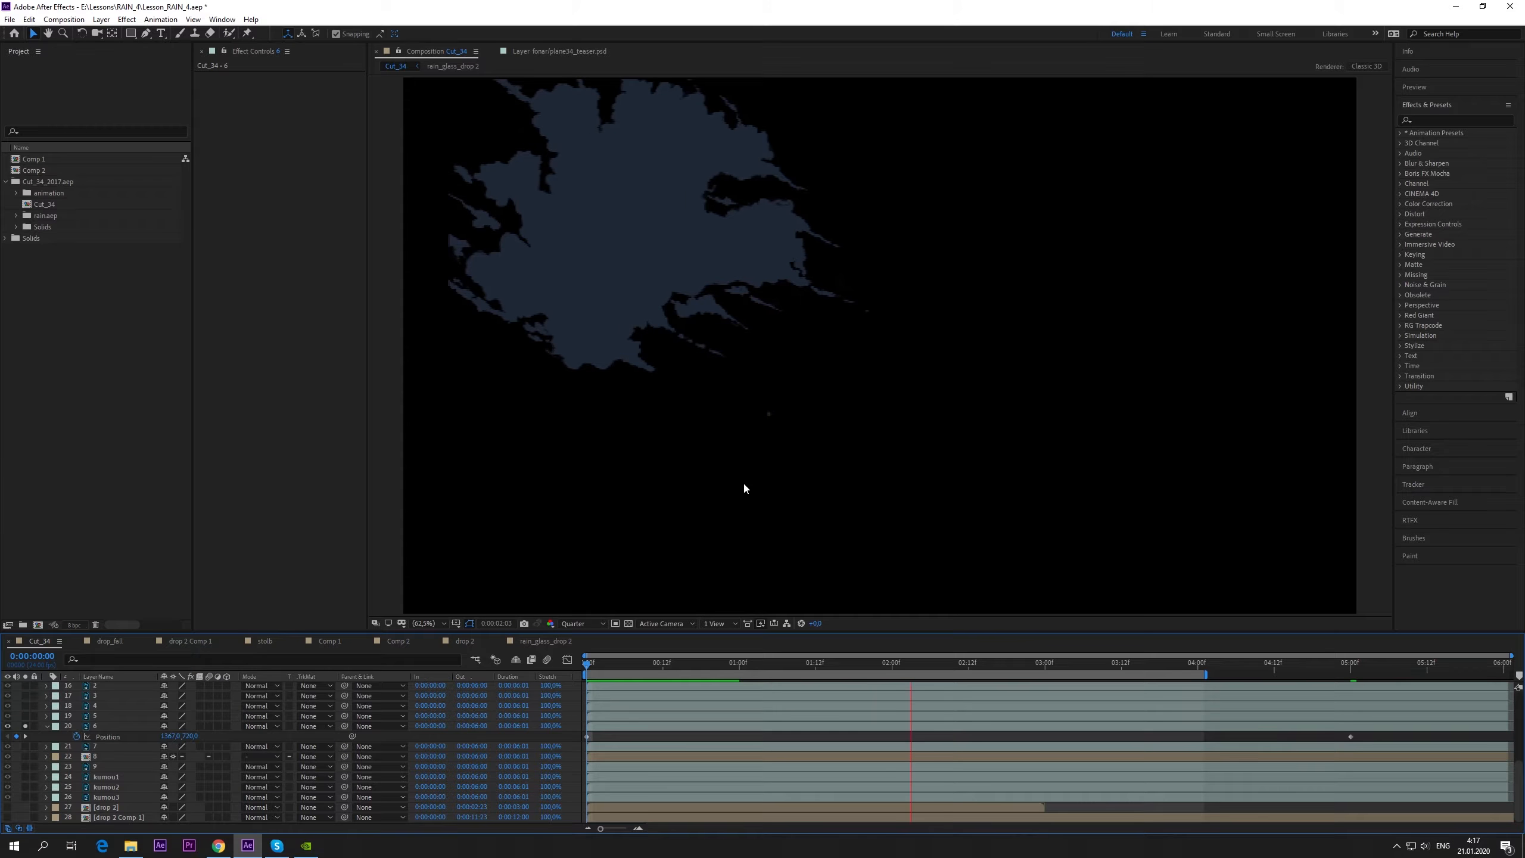
key(space)
- Examine the numbered cloud layers in the full scene and return to the first frame
click(95, 746)
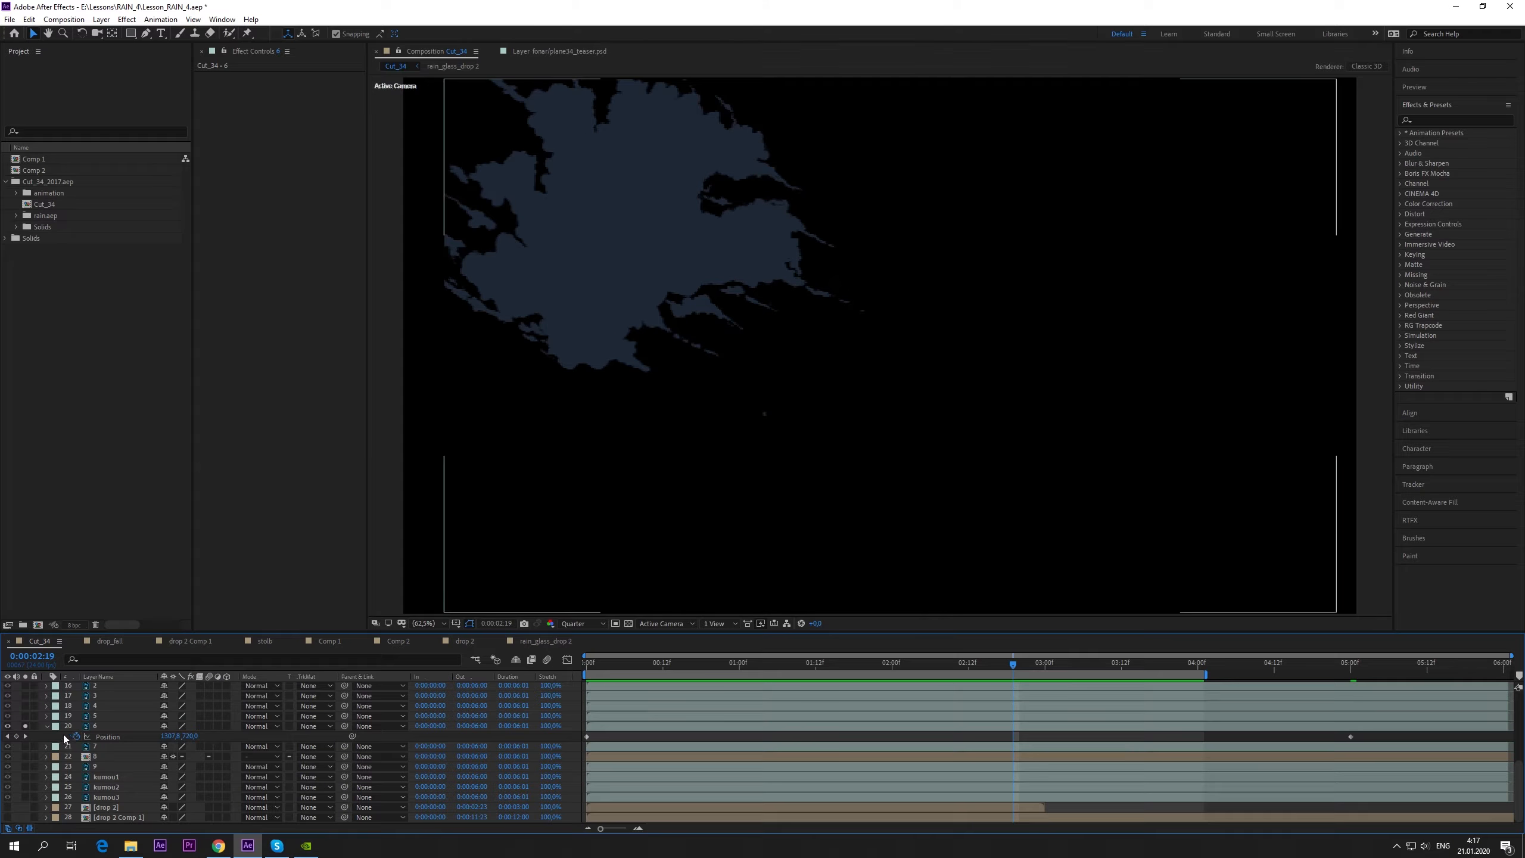
scroll(581, 740, up, 2)
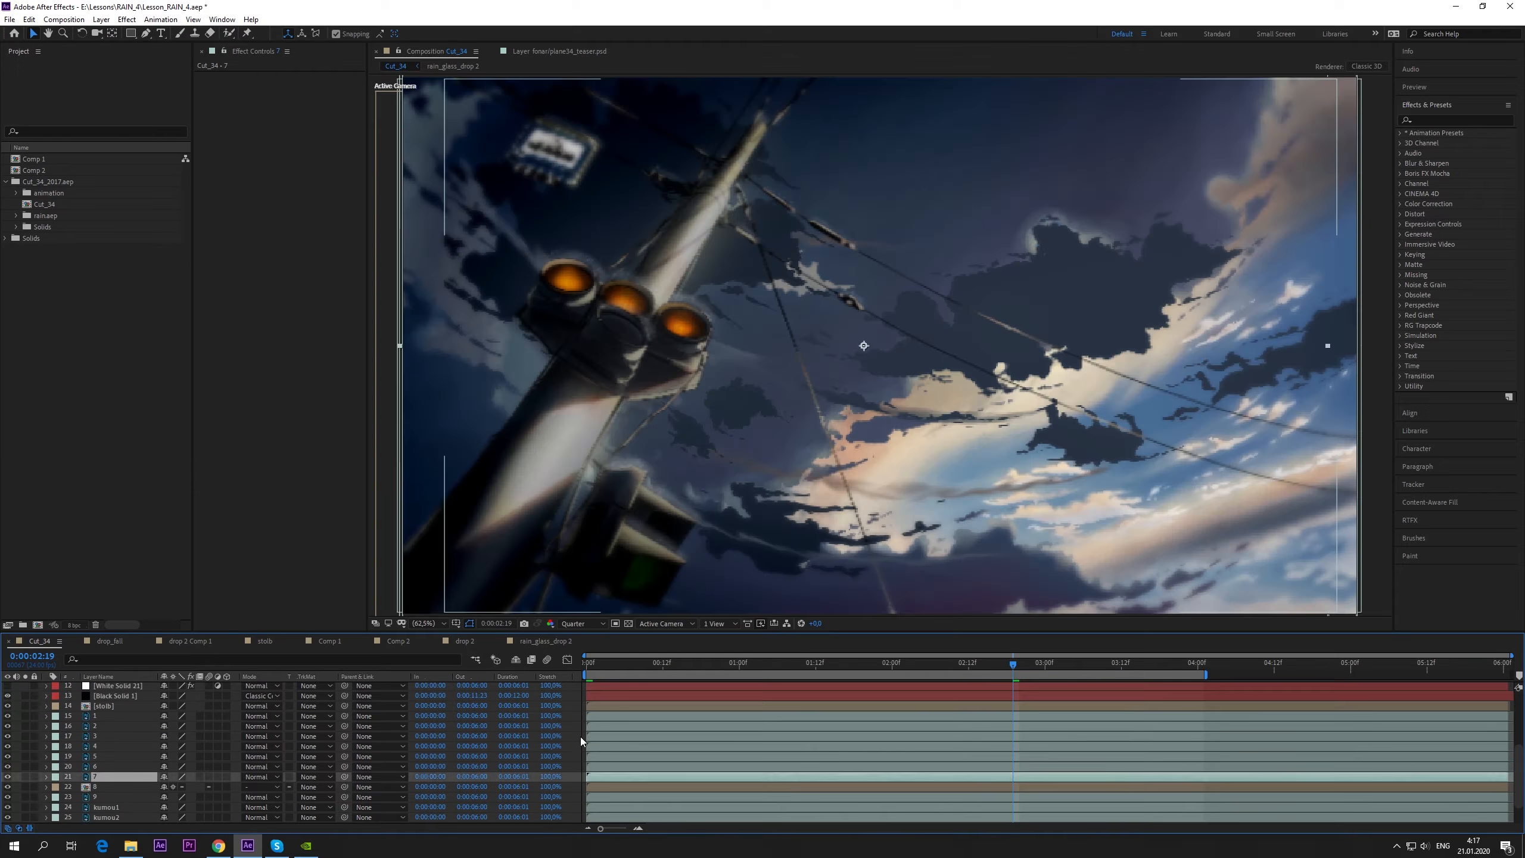
click(100, 765)
click(98, 716)
click(100, 726)
click(100, 747)
click(103, 776)
scroll(107, 783, down, 2)
click(97, 764)
click(103, 754)
click(102, 737)
click(106, 748)
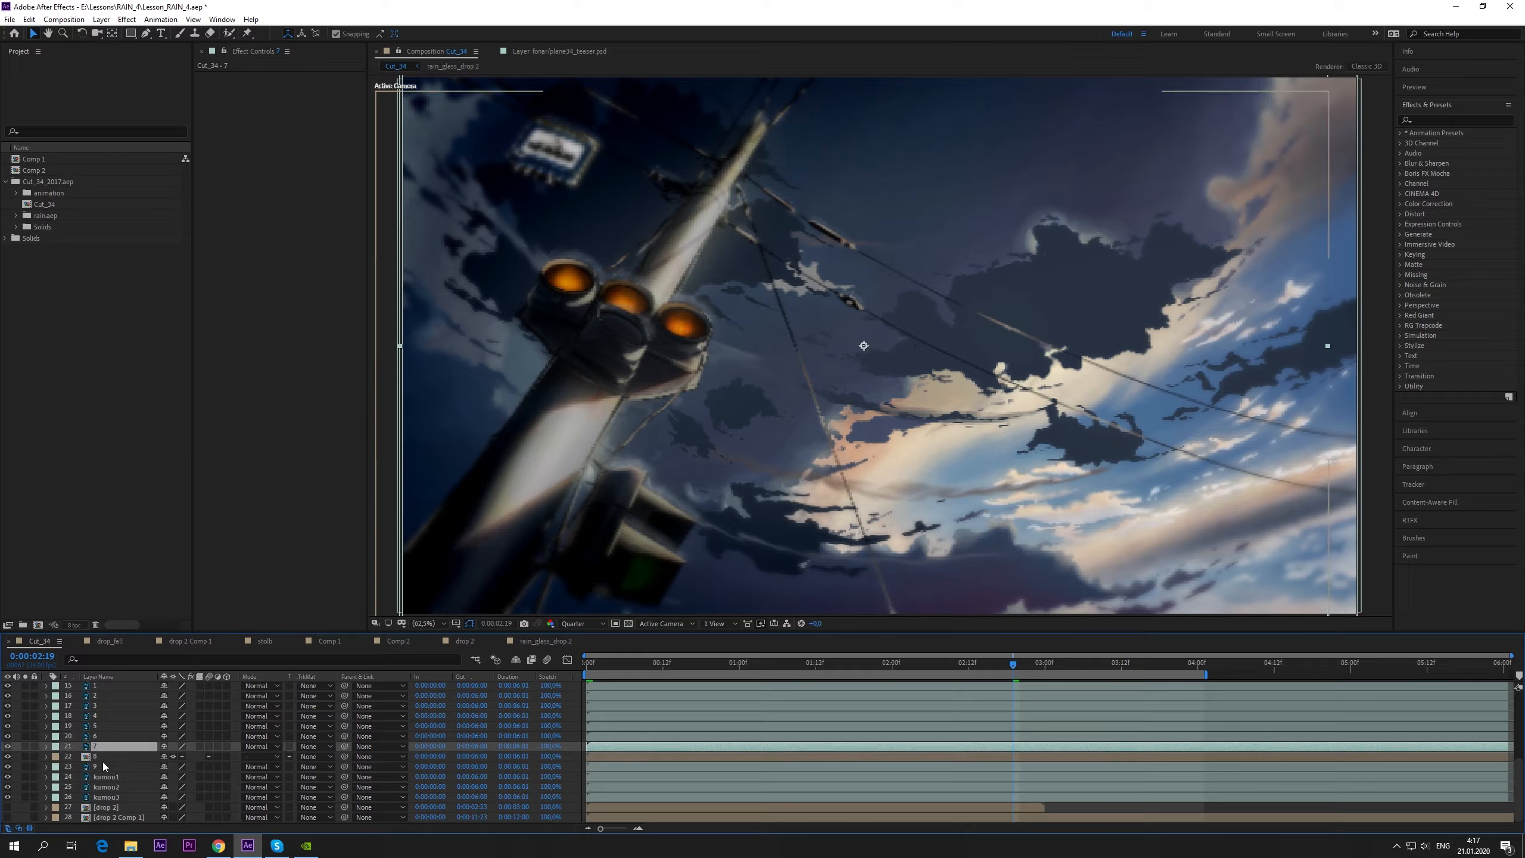
click(100, 764)
click(99, 758)
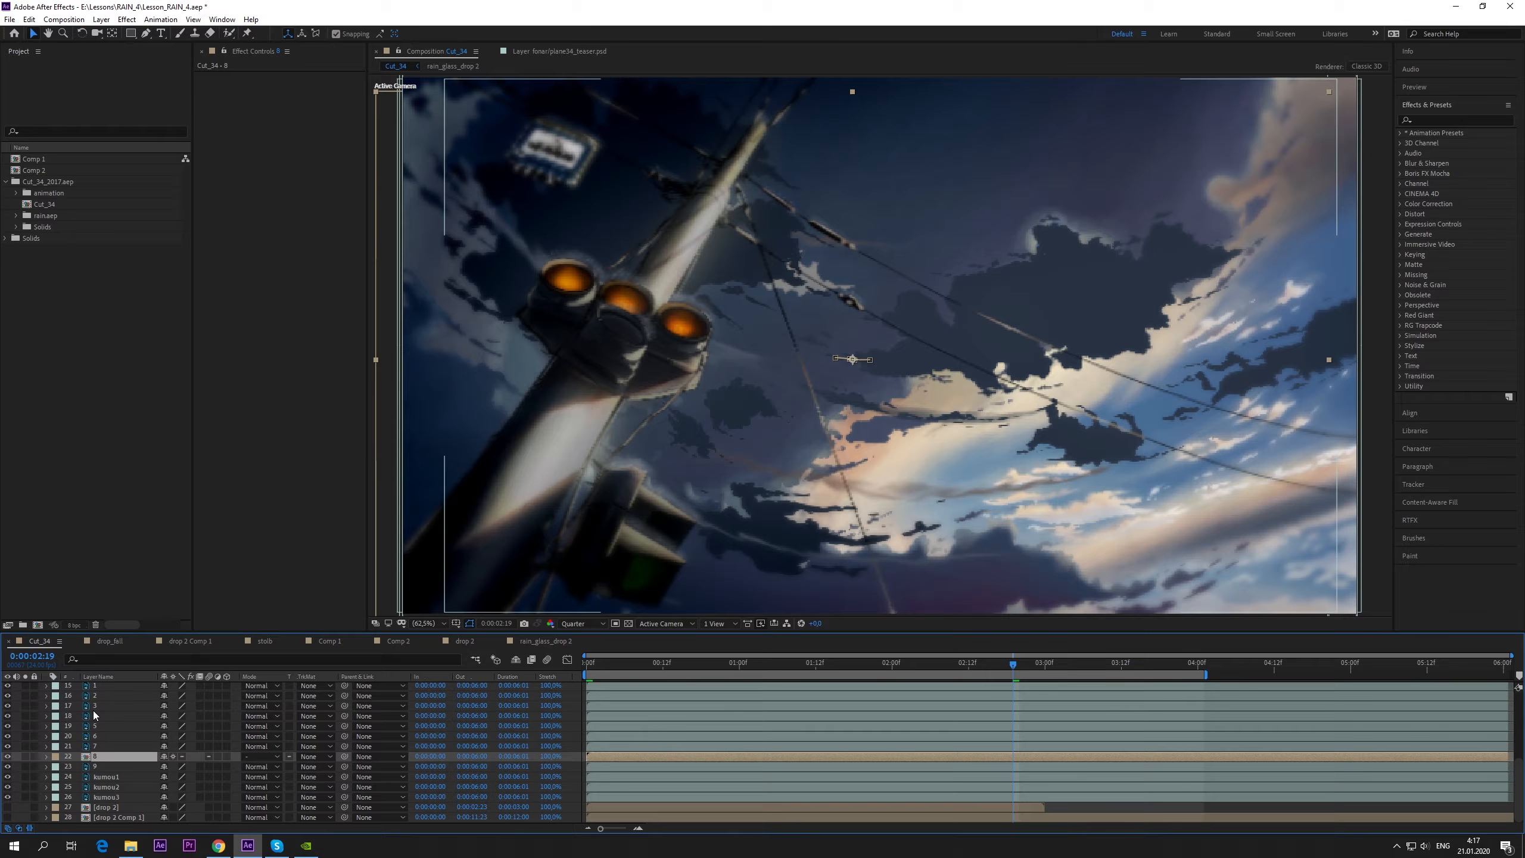
scroll(95, 715, up, 5)
key(Home)
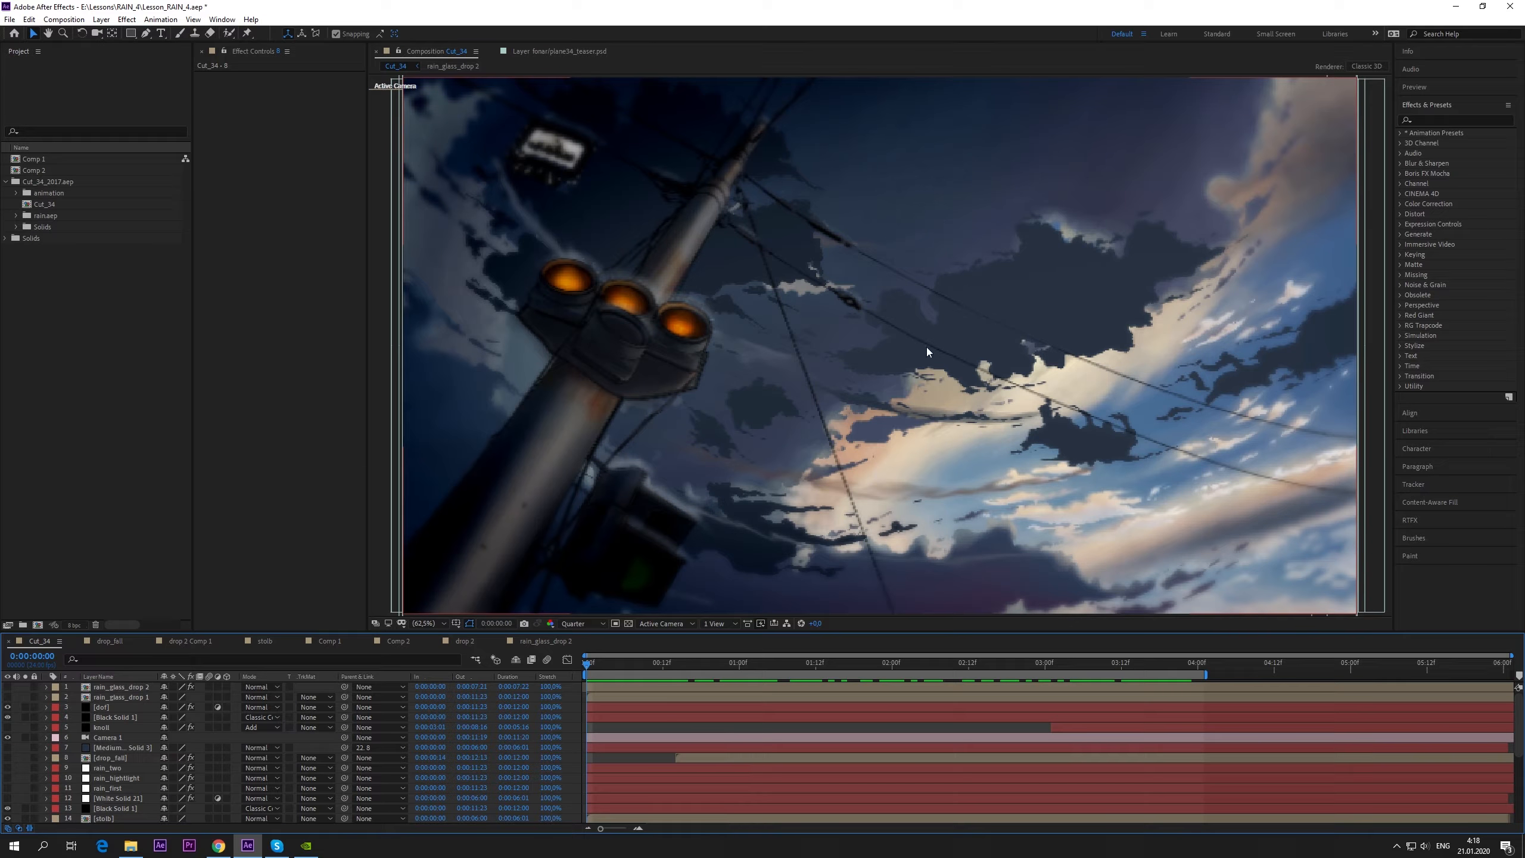
click(1012, 382)
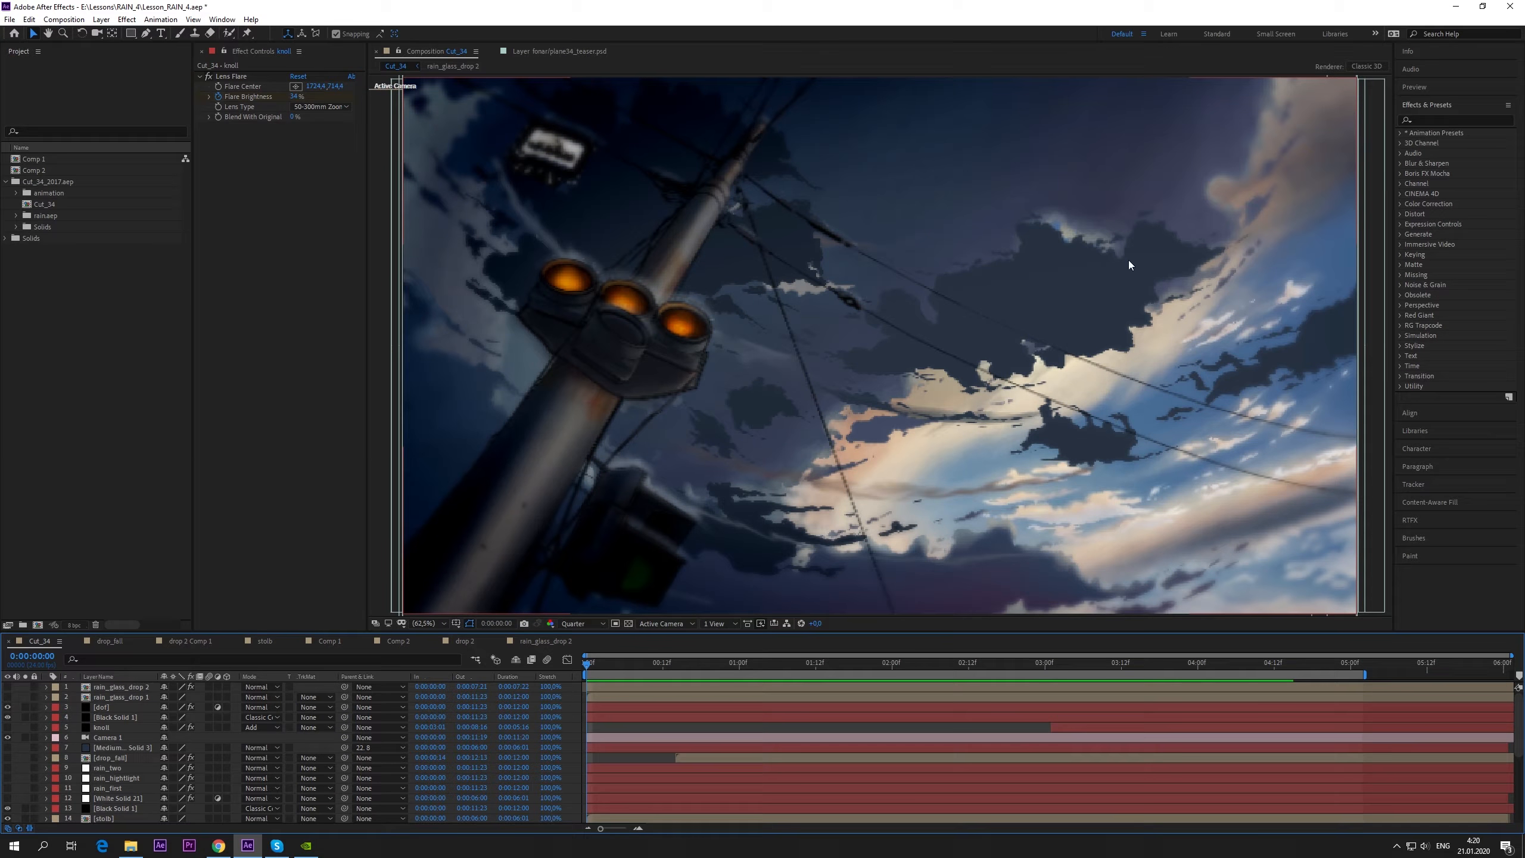
- Search the effects for "lens" and add a new black solid at the full composition size
click(1445, 120)
text(lens)
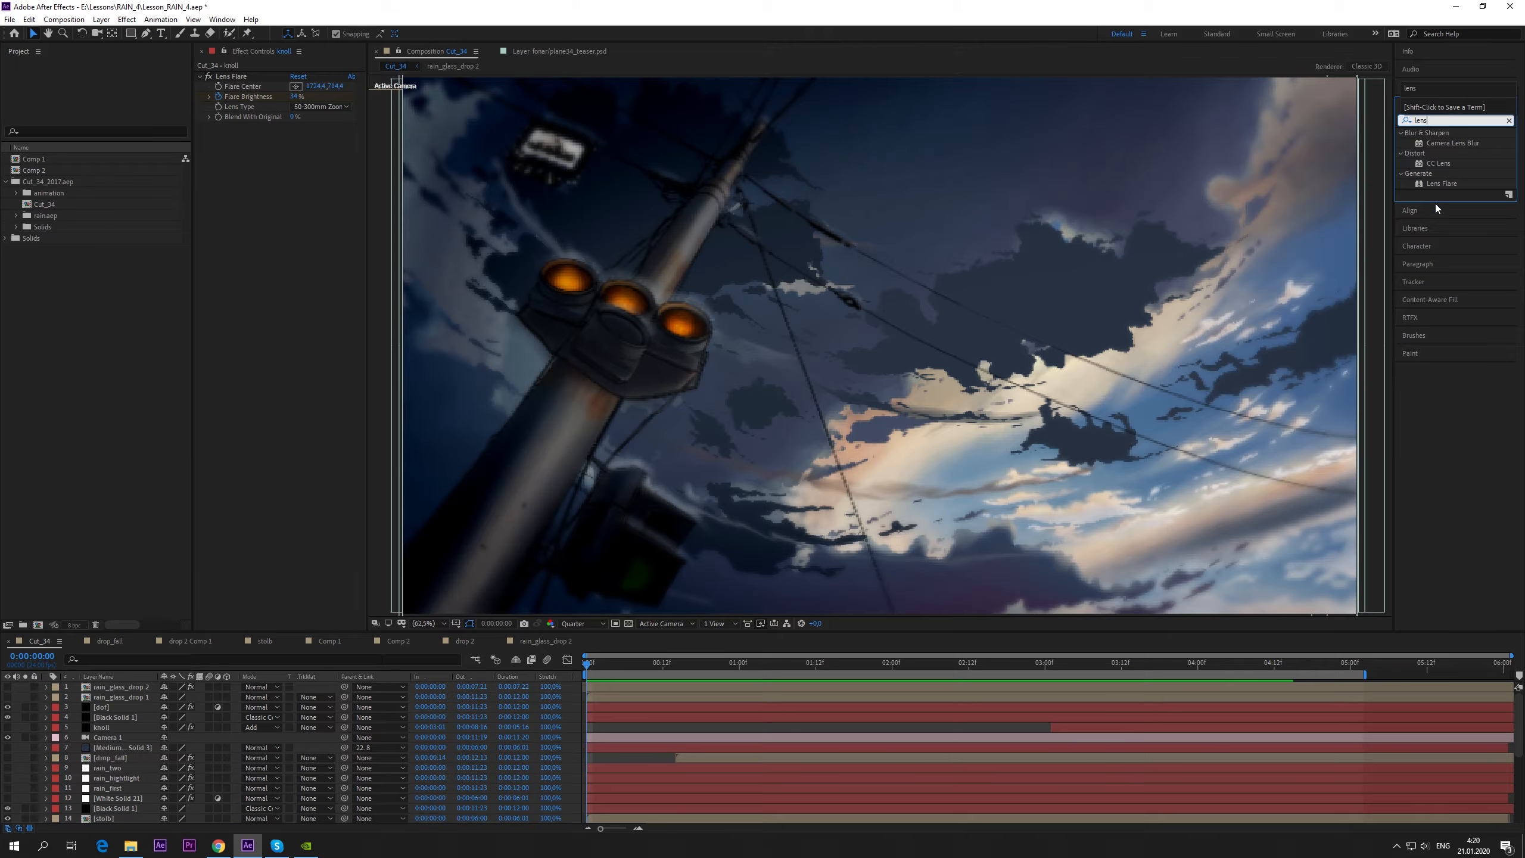
drag(1452, 185, 572, 728)
right_click(577, 718)
mouse_move(720, 588)
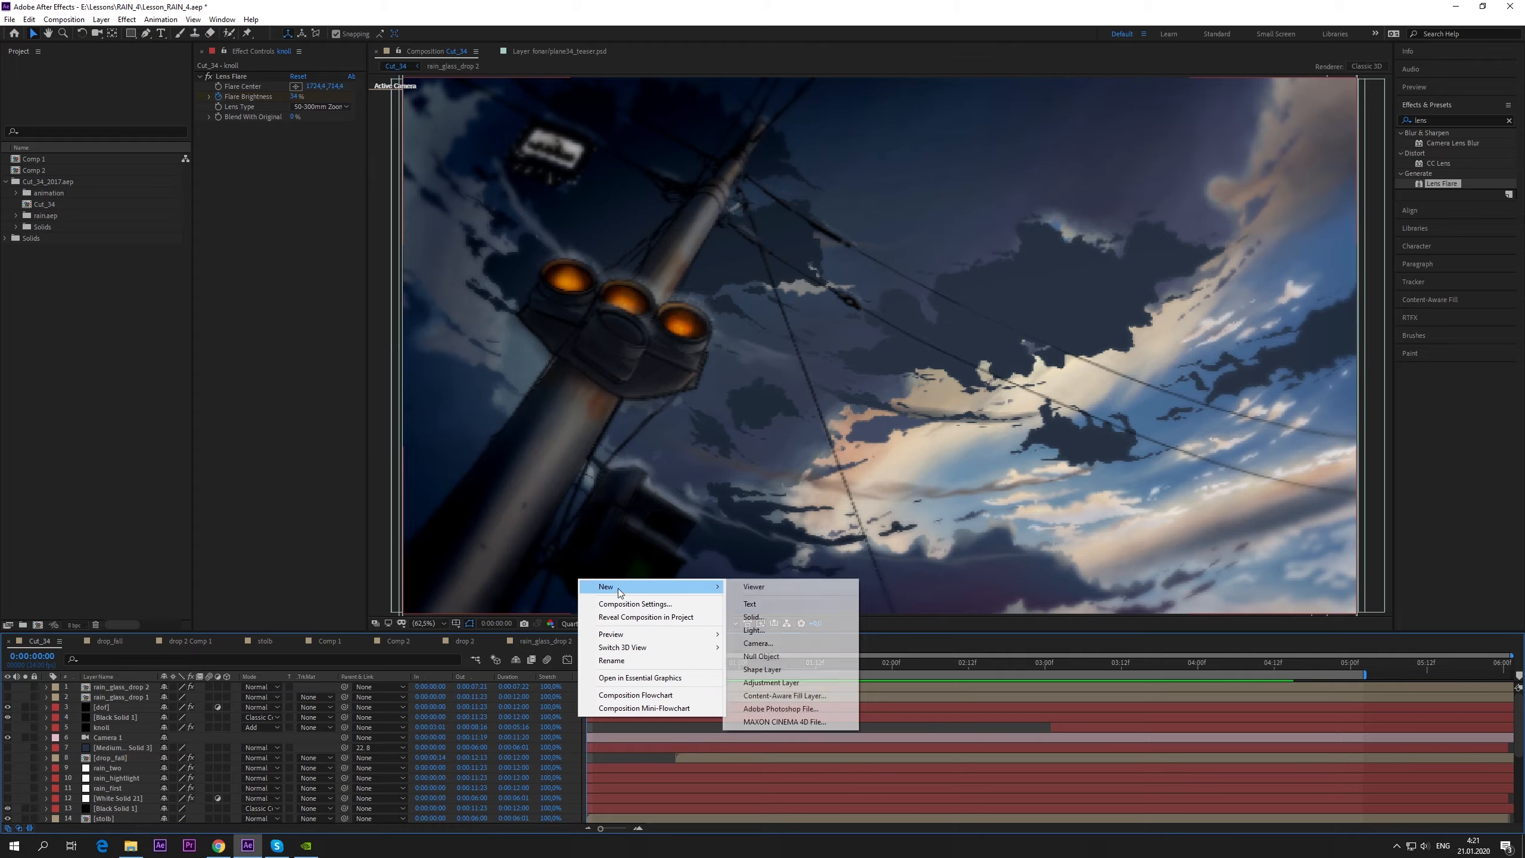
click(765, 618)
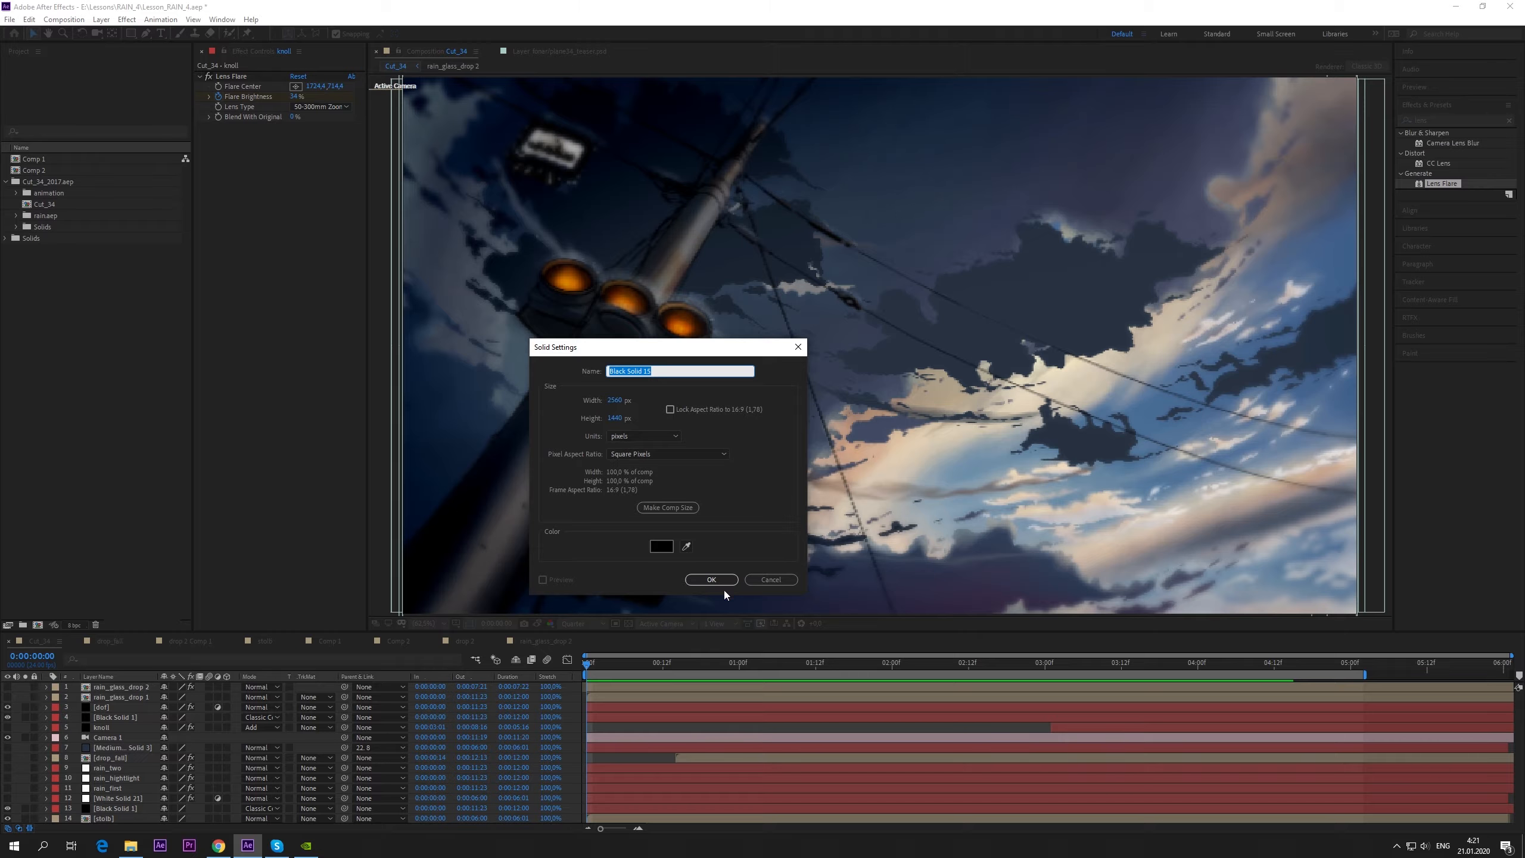
click(715, 580)
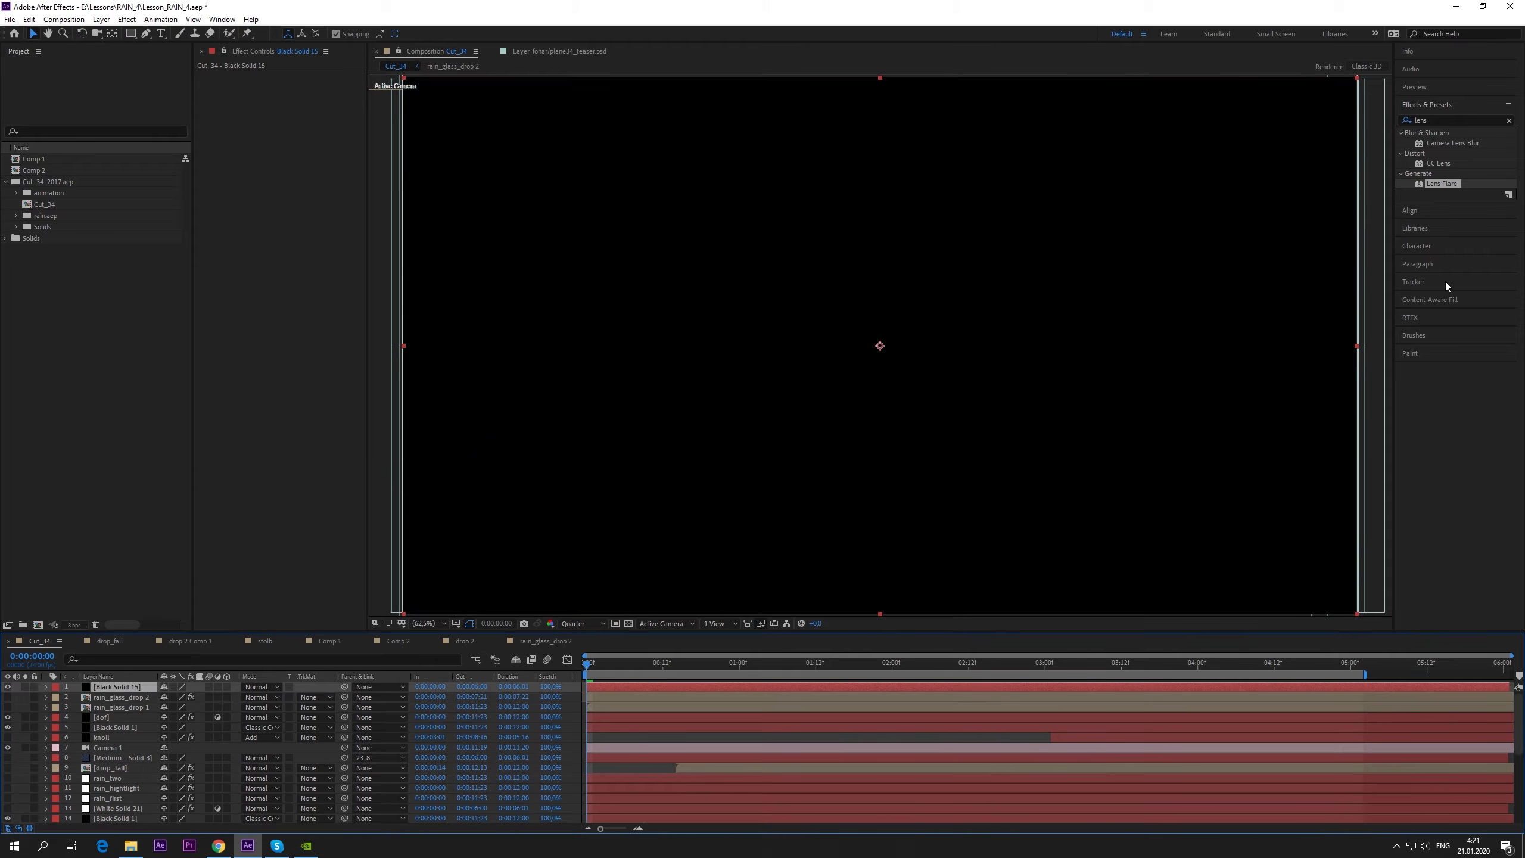
- Apply the Lens Flare effect to the new black solid and set its blending mode to Add
drag(1422, 181, 114, 689)
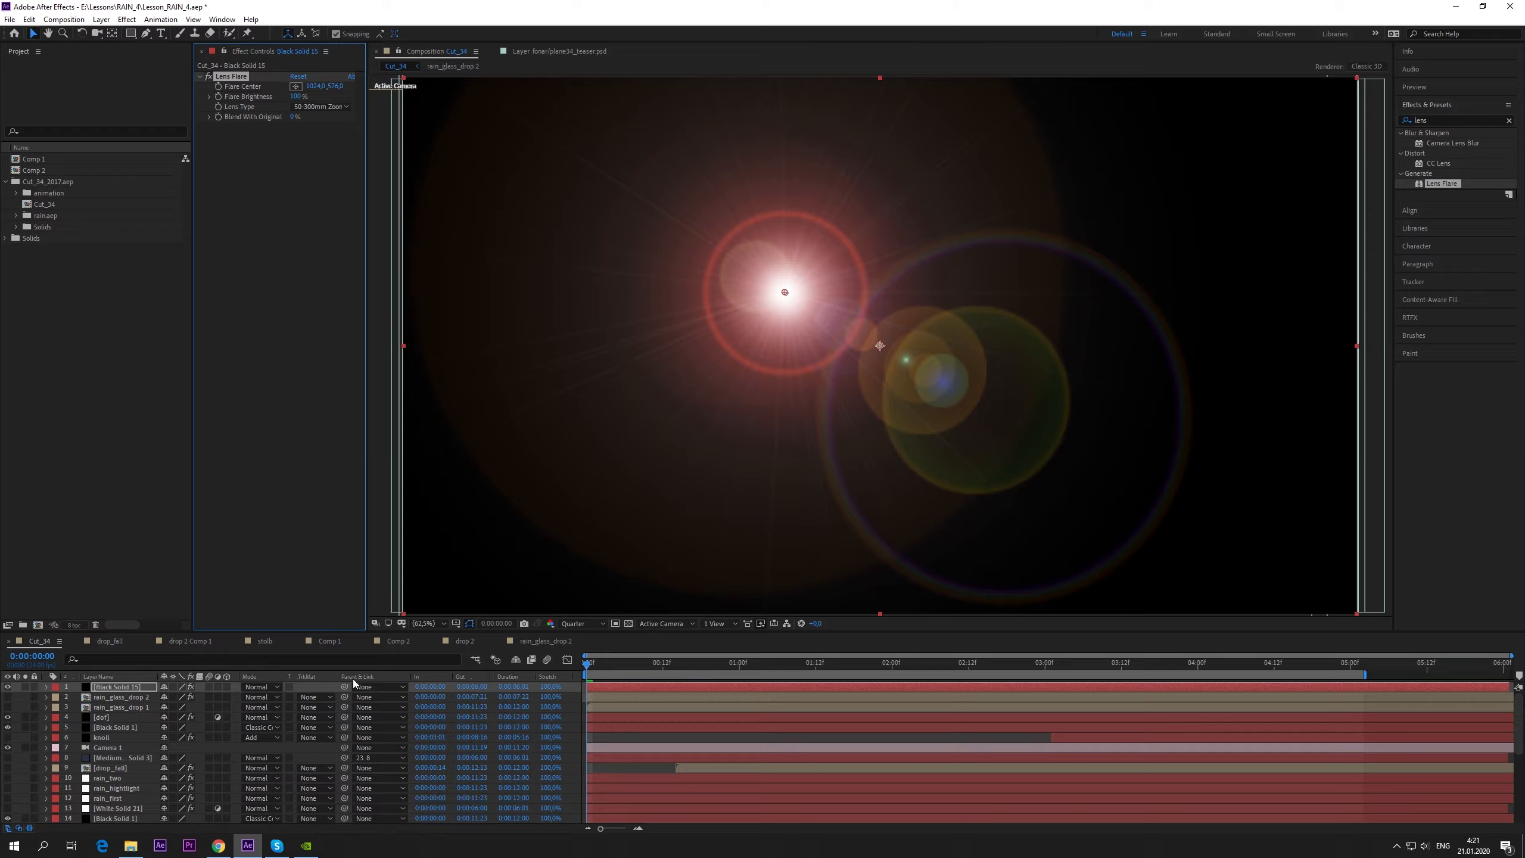
click(120, 688)
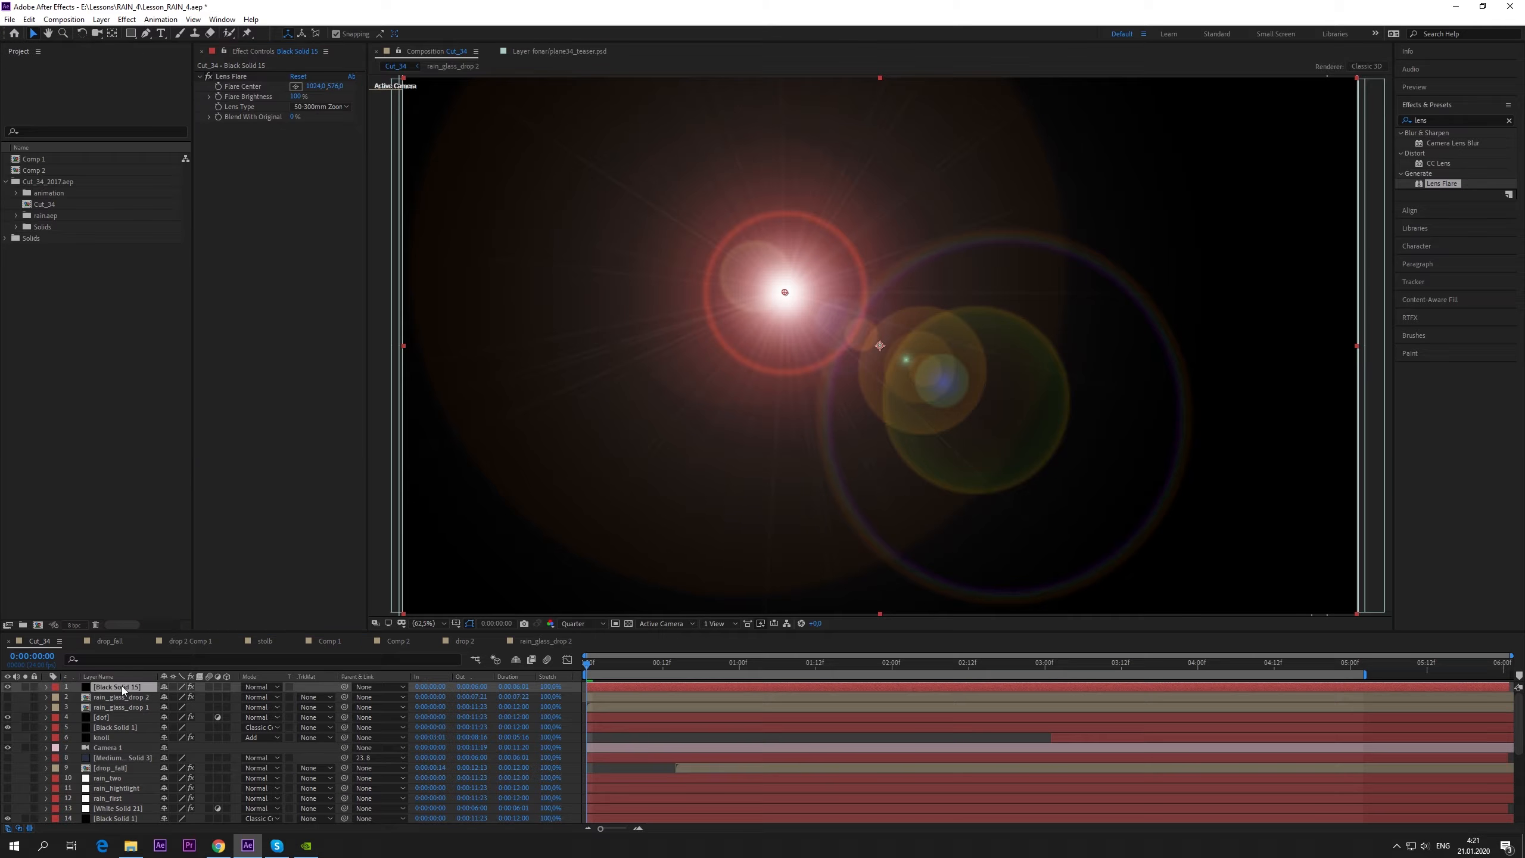
click(262, 688)
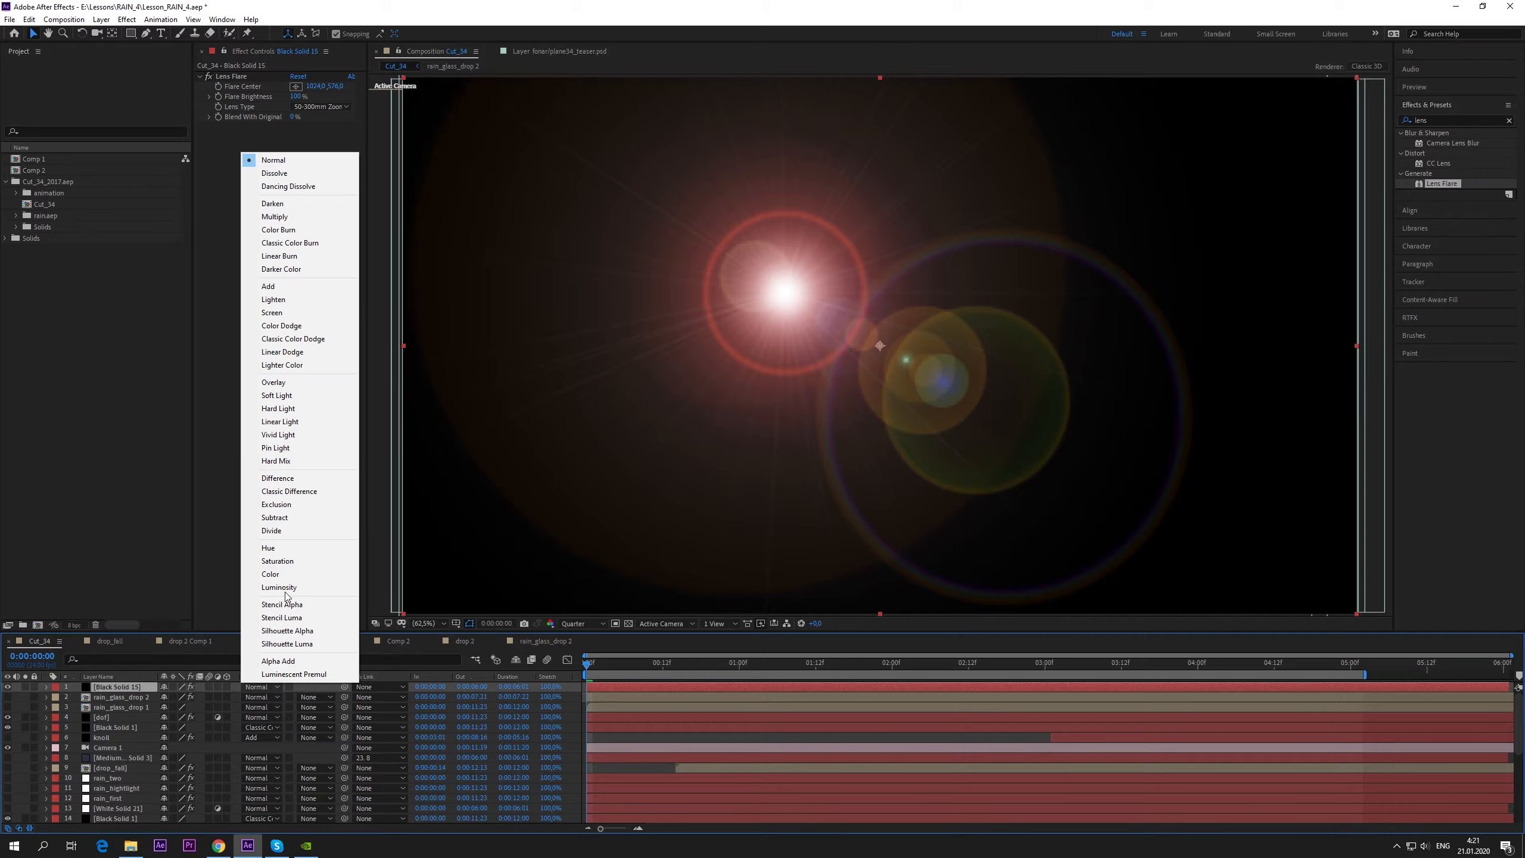
click(285, 288)
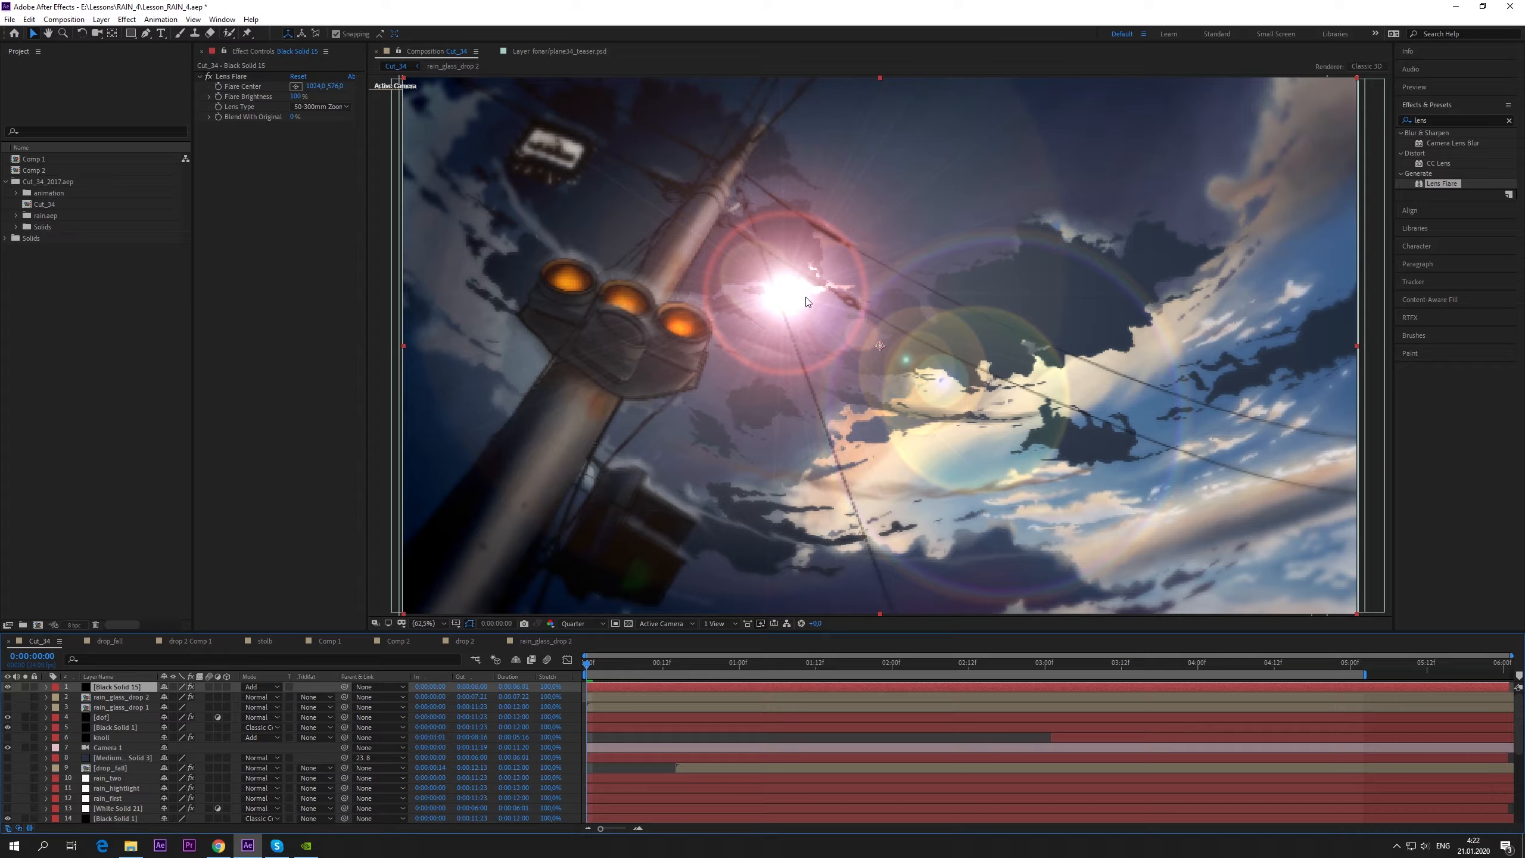
- Move the flare center onto the bright gap in the clouds, at about 1713, 724
click(237, 77)
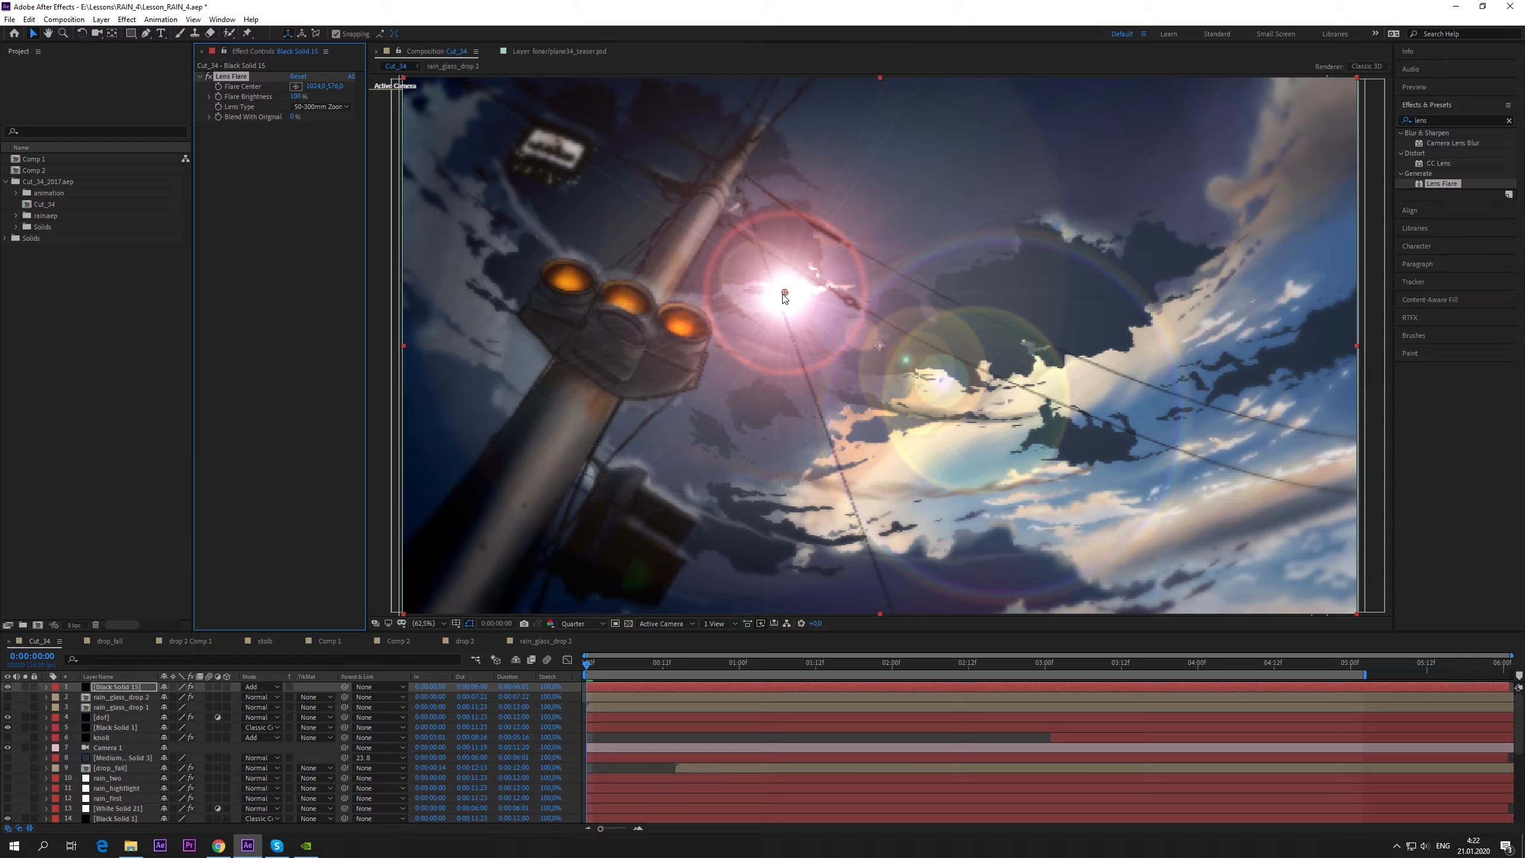
drag(783, 294, 1038, 353)
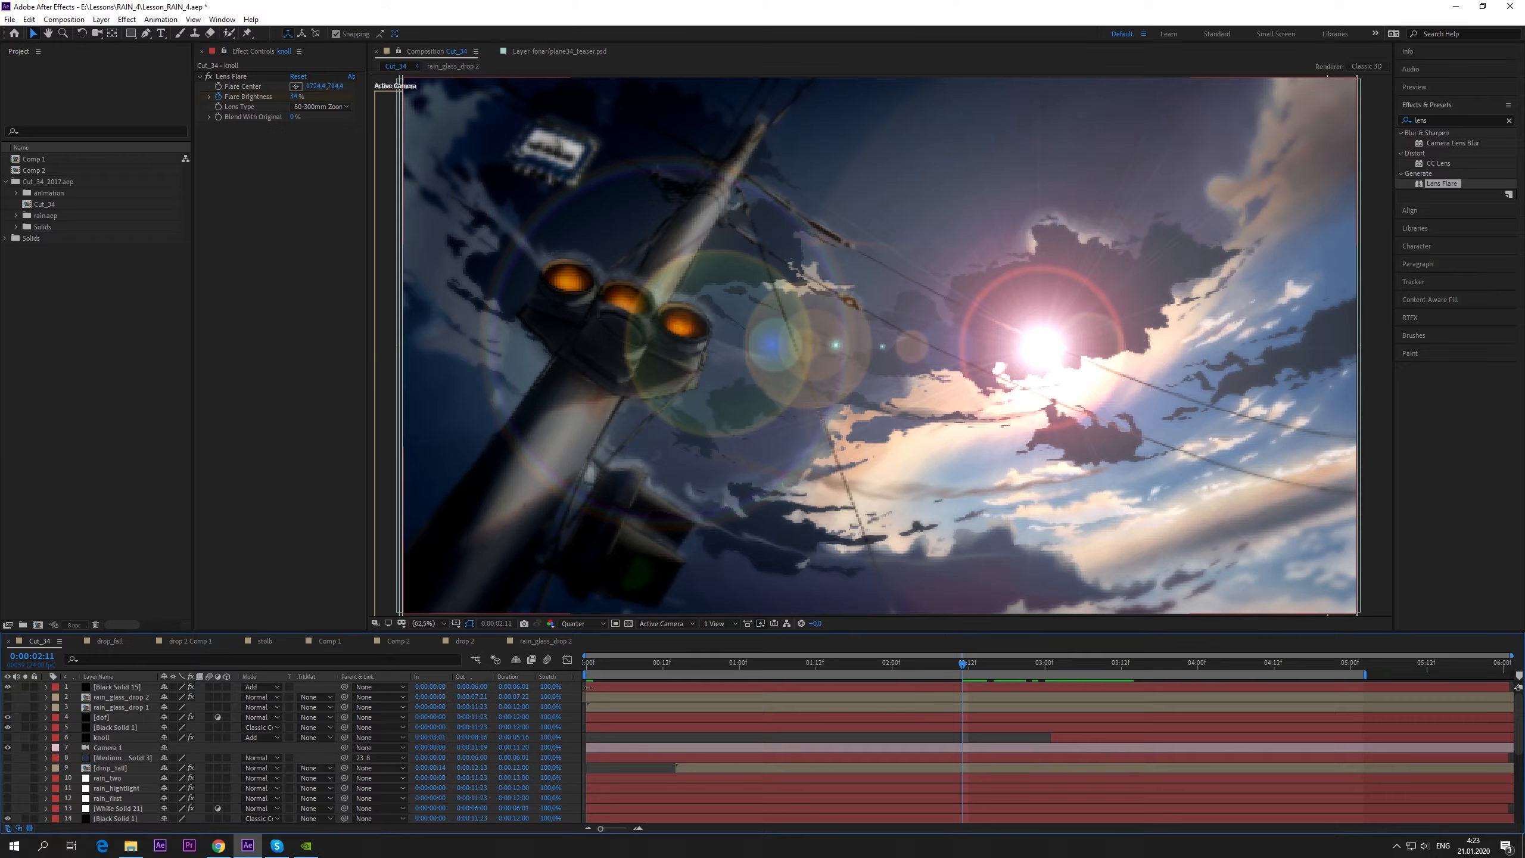
- Start the flare solid at 0:00:03:01 and enable keyframing of Flare Brightness at that time
drag(588, 686, 1051, 696)
click(1048, 664)
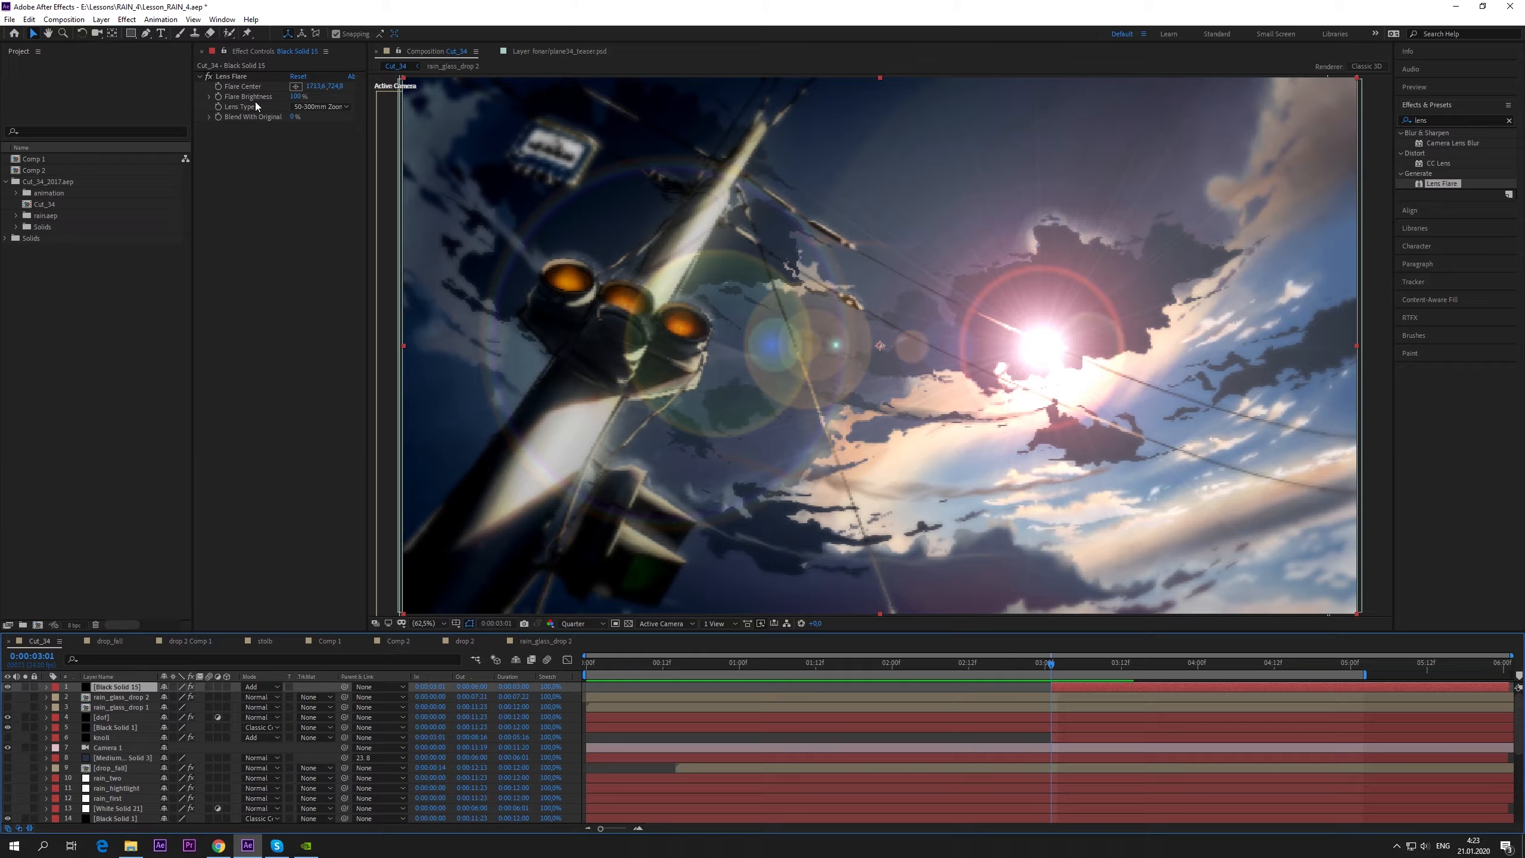
click(209, 103)
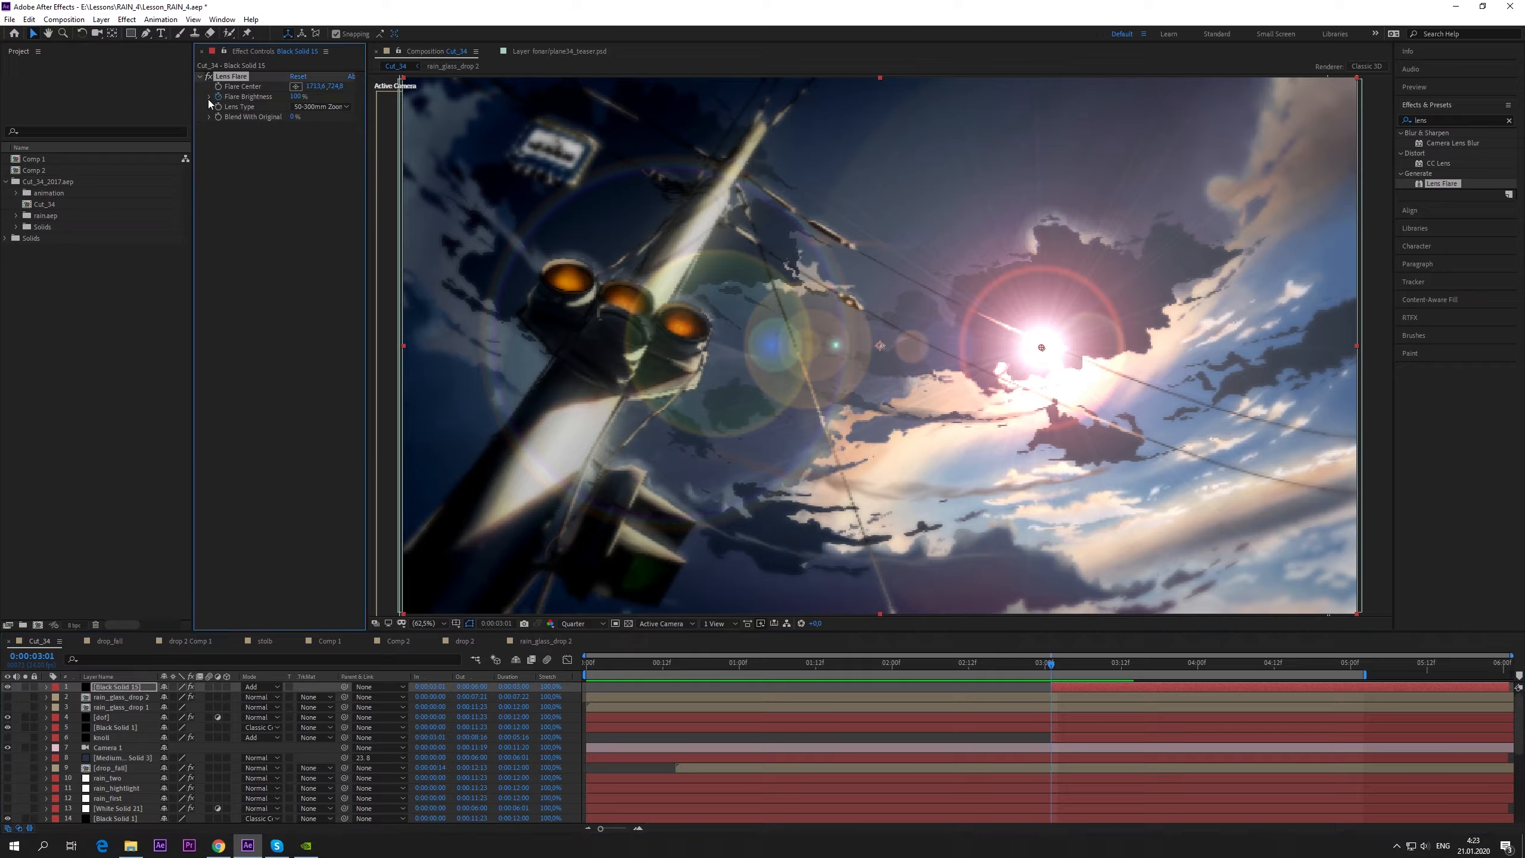
- Enable Opacity keyframing on the lens flare solid at 0:00:03:01 and show all of its keyframed properties
click(1060, 687)
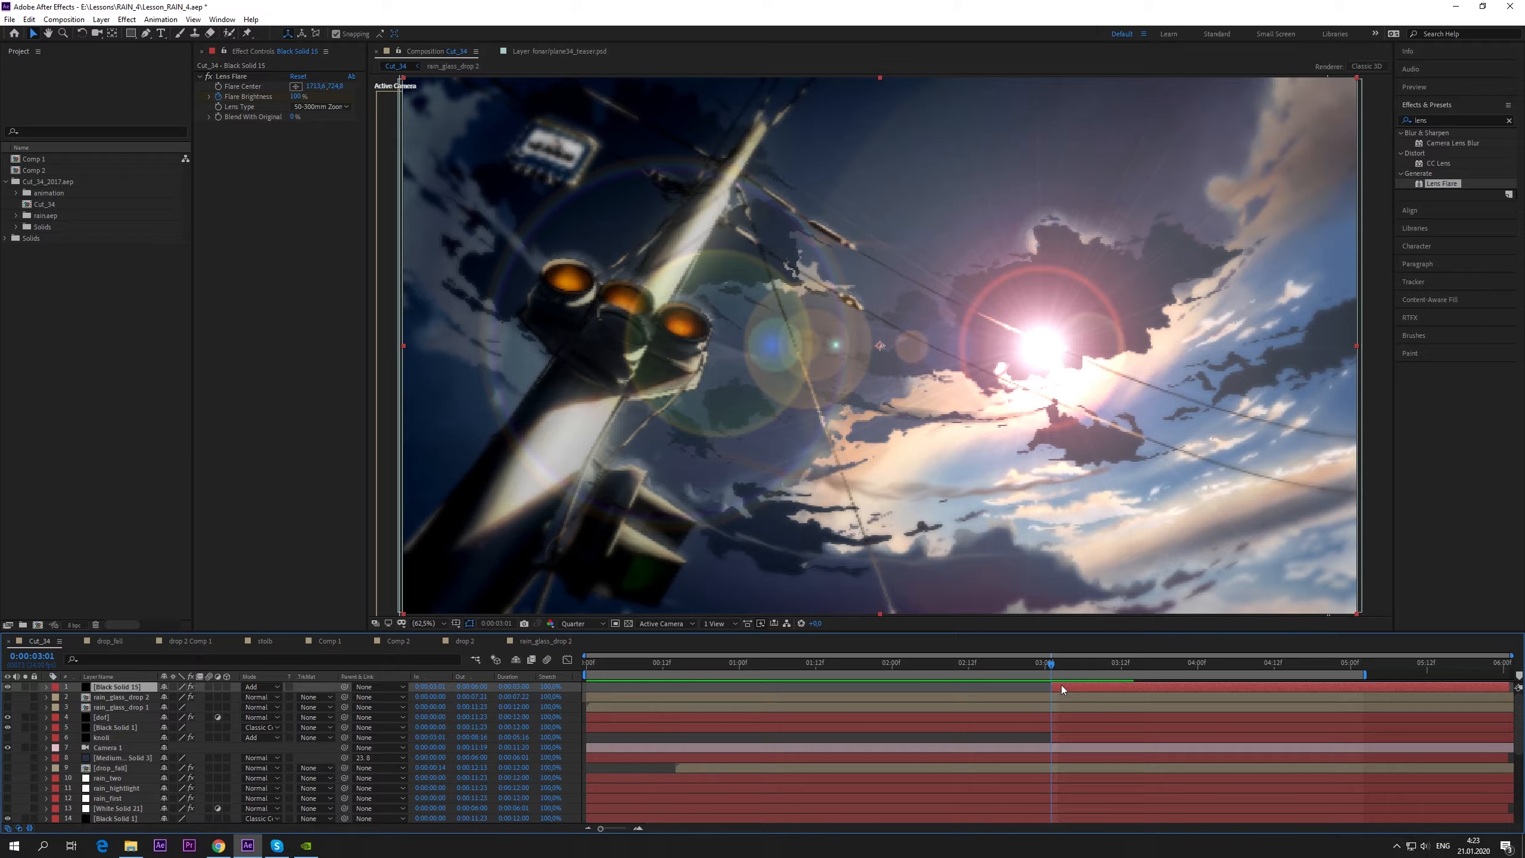
key(t)
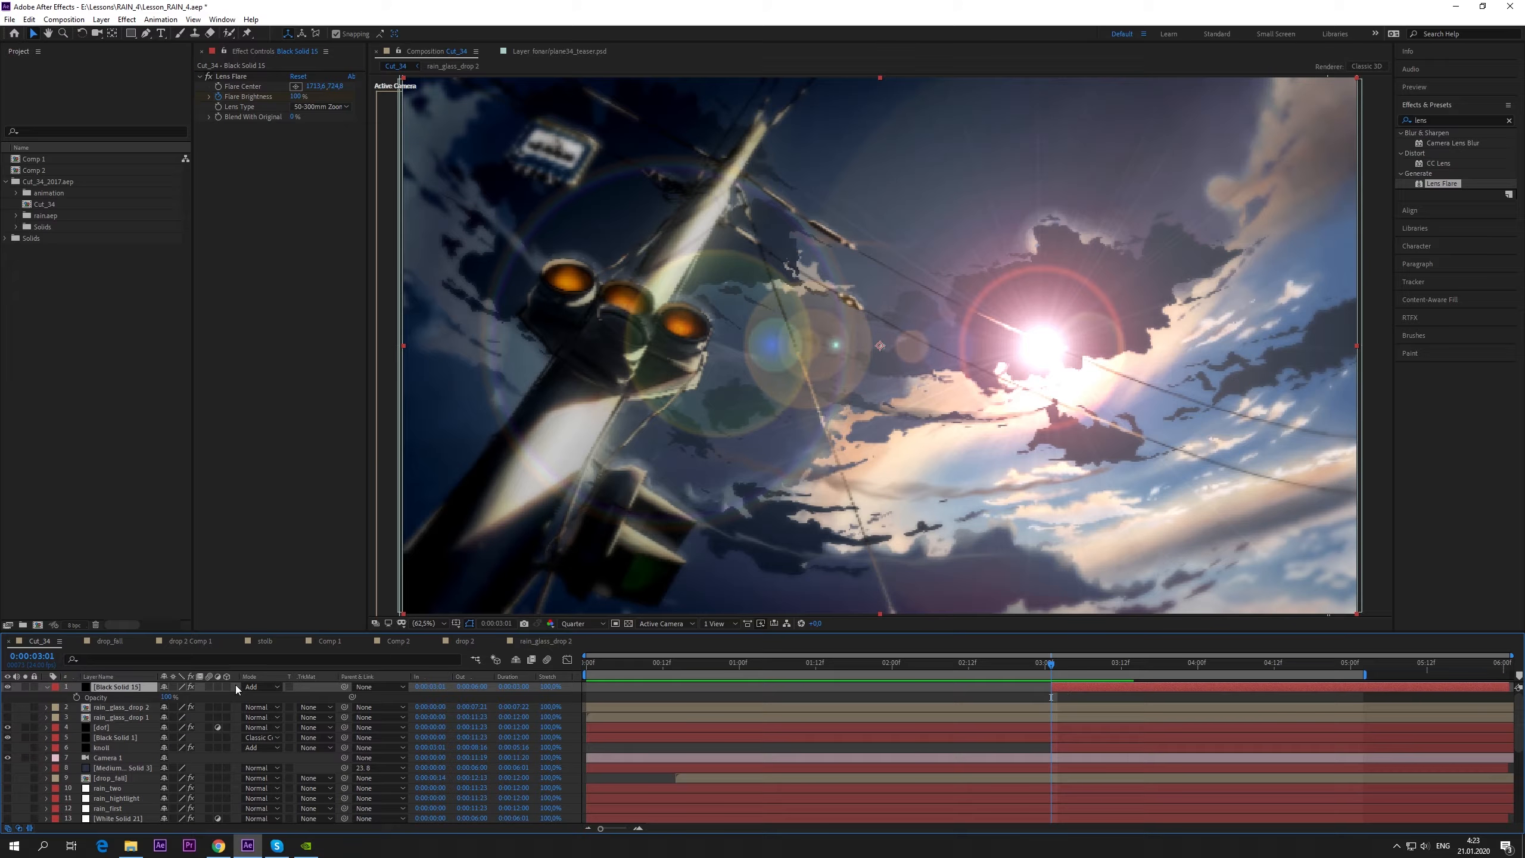
click(77, 697)
click(1065, 694)
key(u)
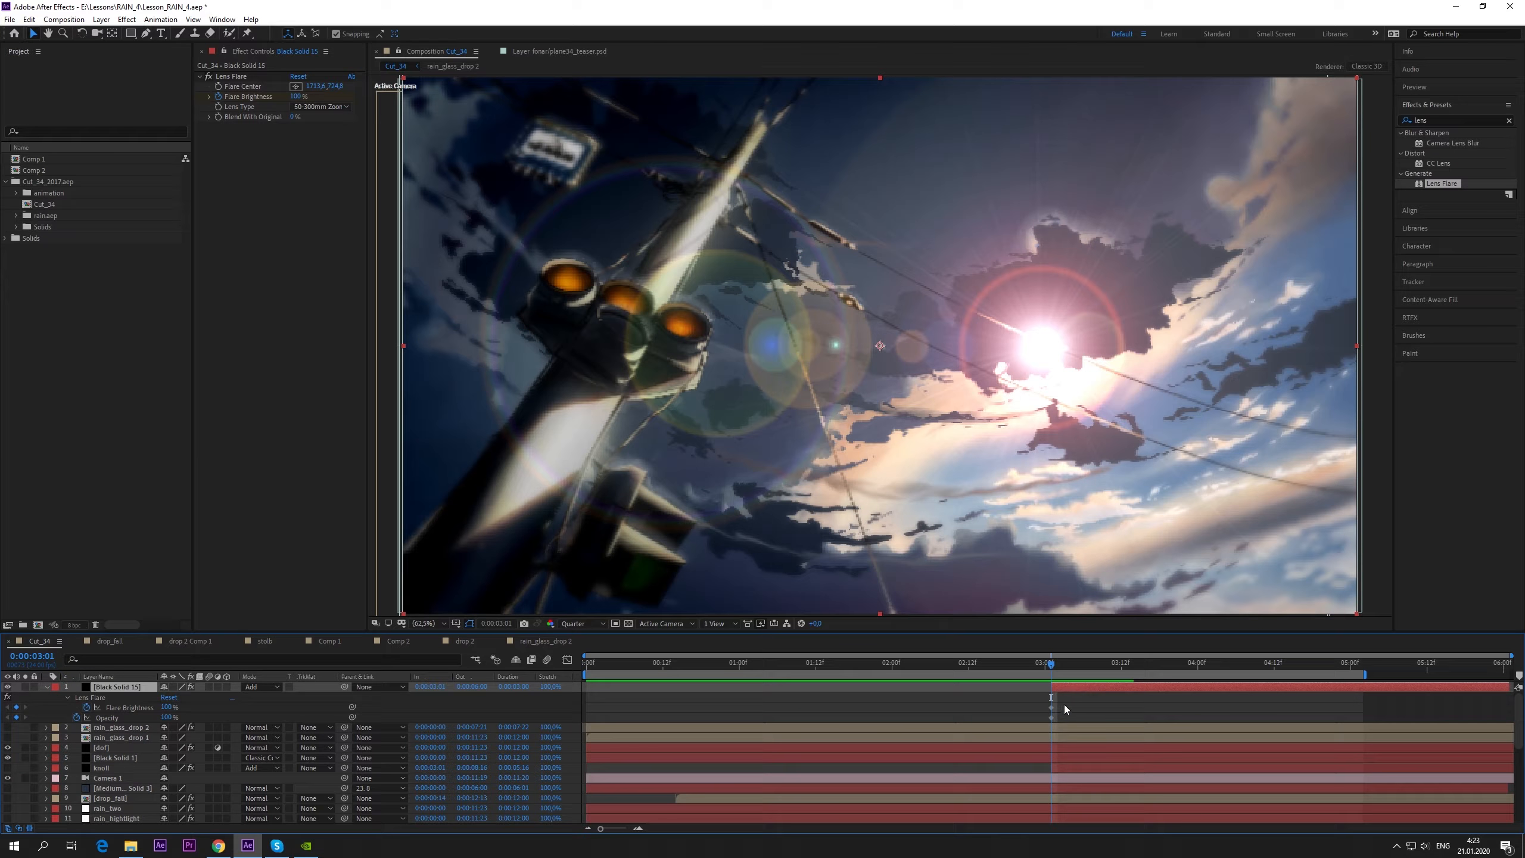
- Move the flare solid's Opacity keyframe to 0:00:03:03 and its Flare Brightness keyframe to 0:00:03:04
mouse_move(1062, 709)
mouse_down()
mouse_move(1051, 718)
mouse_move(1069, 718)
mouse_up()
click(1081, 709)
click(1068, 718)
click(1070, 707)
key(k)
click(1034, 694)
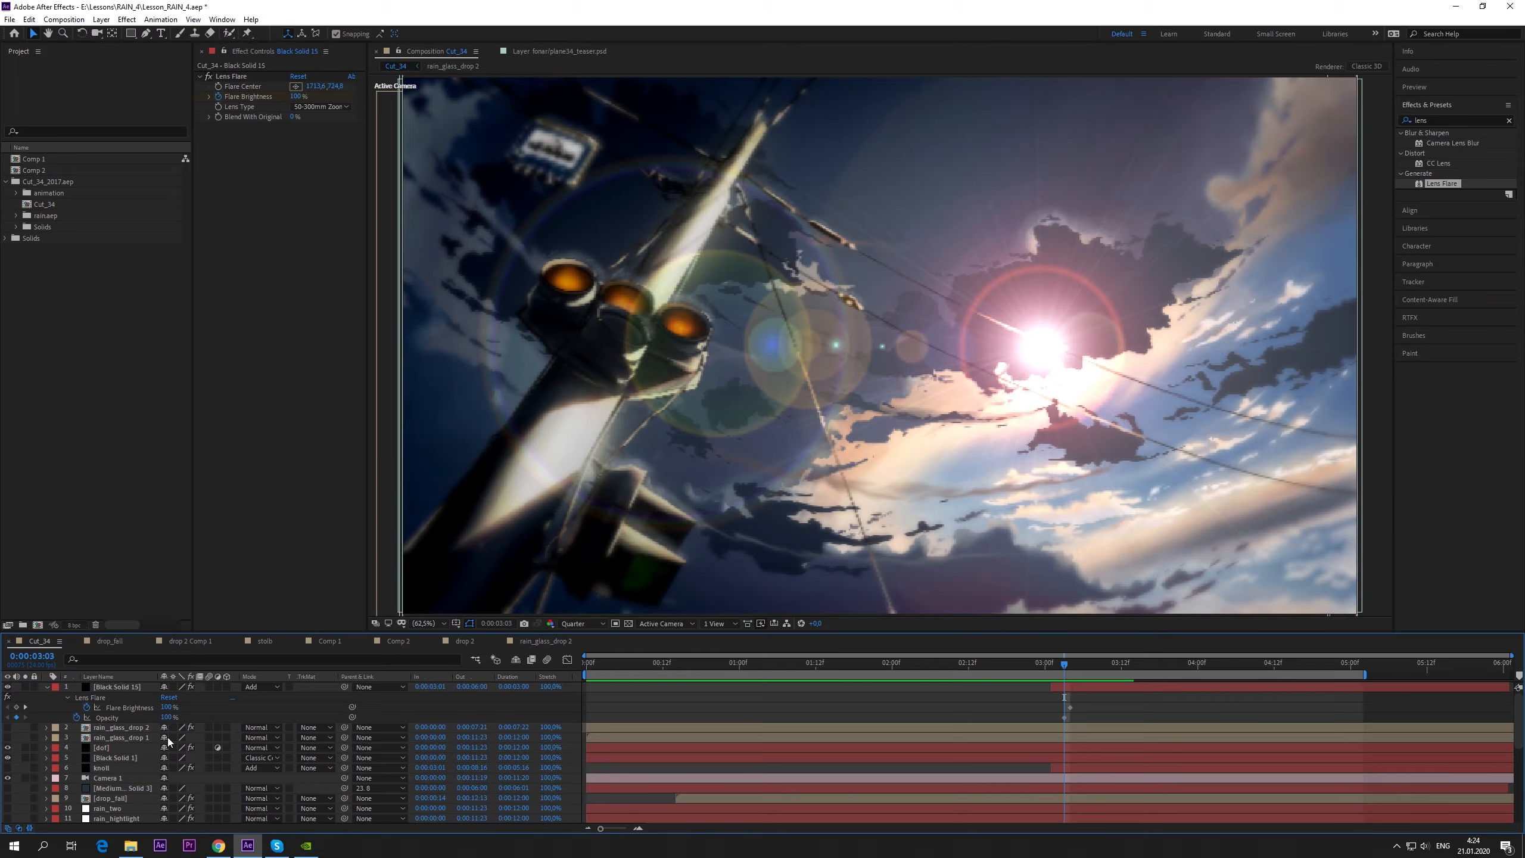
- Keyframe the flare solid's Opacity at 0% at 0:00:03:03 and 100% at 0:00:03:06
click(167, 717)
text(0)
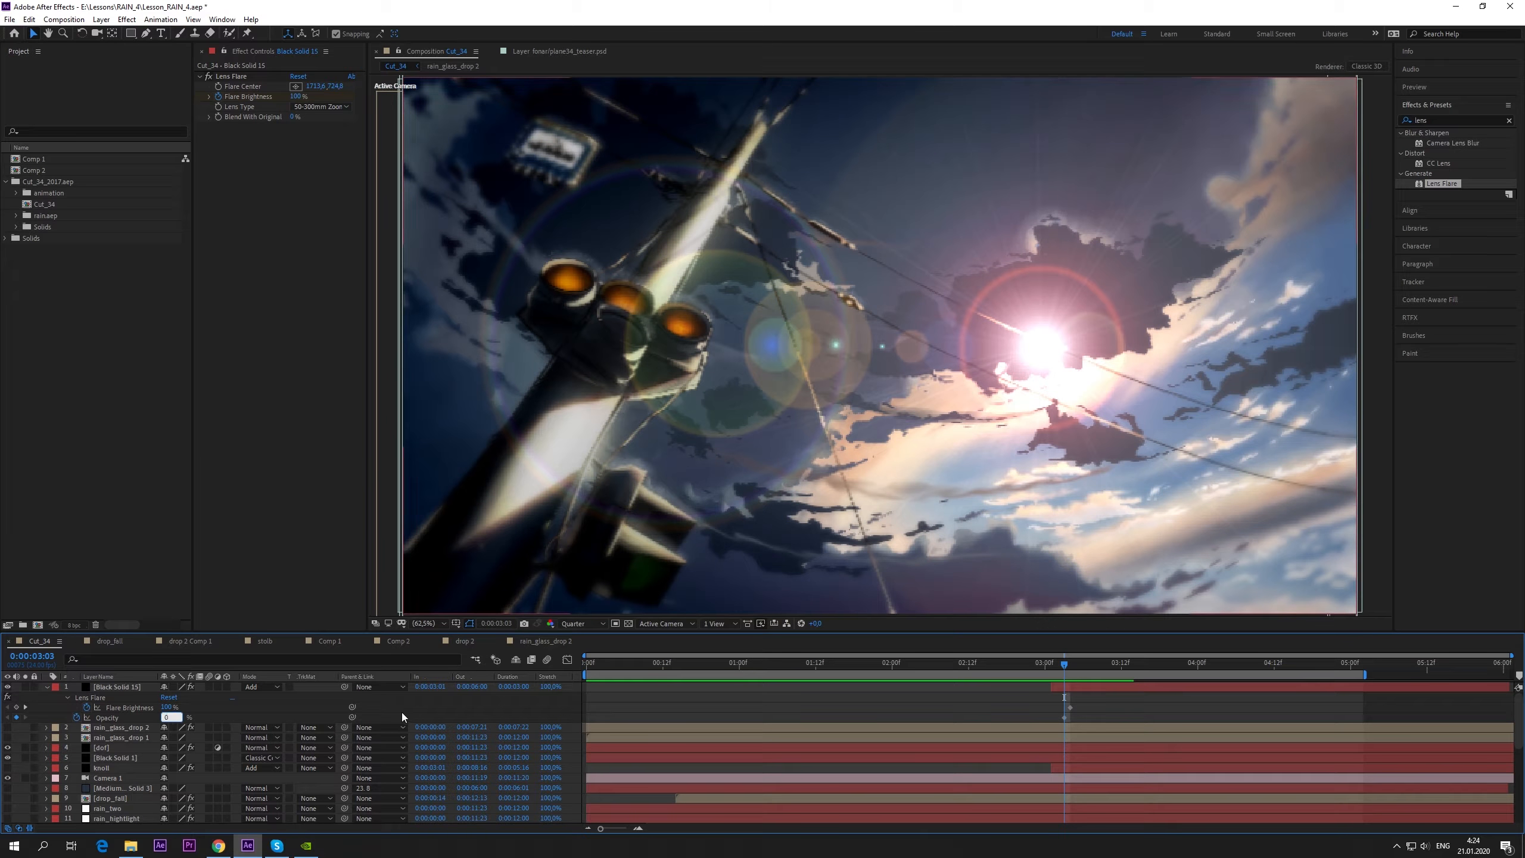
key(Return)
drag(1063, 661, 1083, 666)
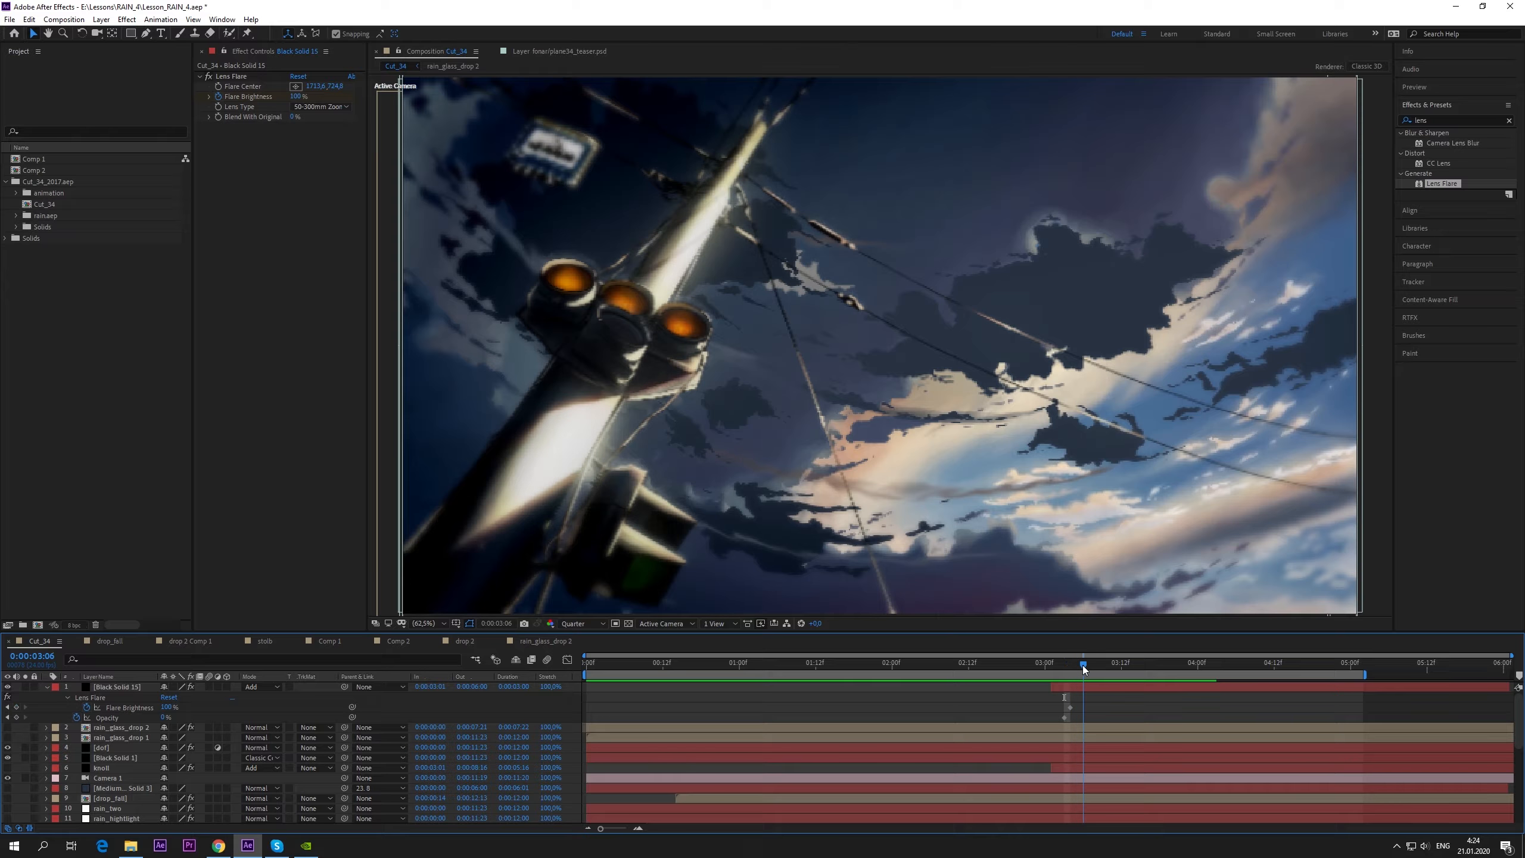
click(166, 716)
text(100)
key(Return)
- Keyframe Flare Brightness at 0% at 0:00:03:04 and 100% at 0:00:03:12
key(Page_Up)
key(Page_Up)
key(KP_6)
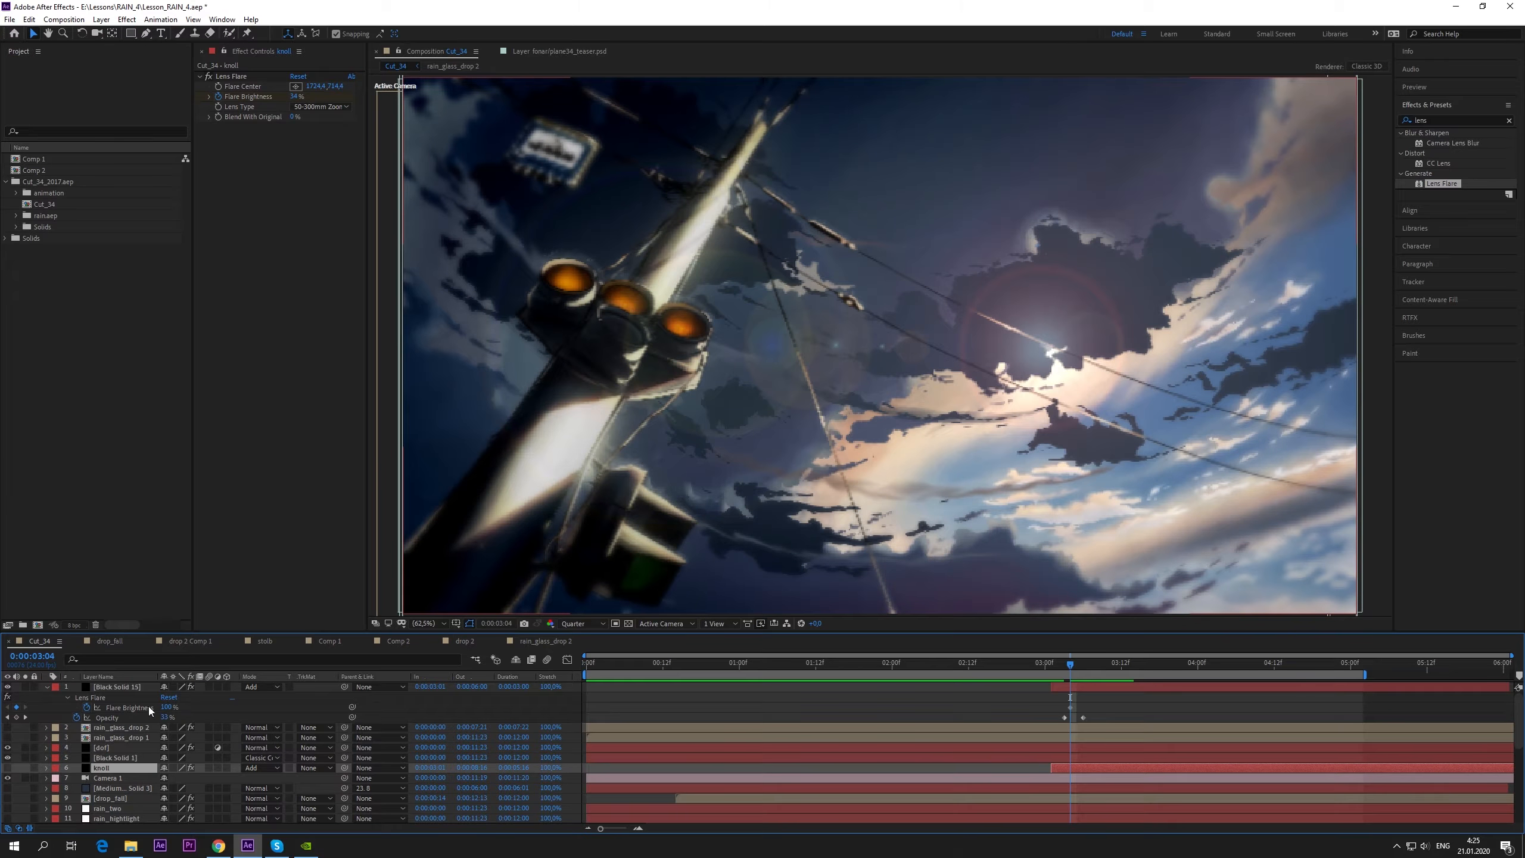
click(171, 707)
text(0)
key(Return)
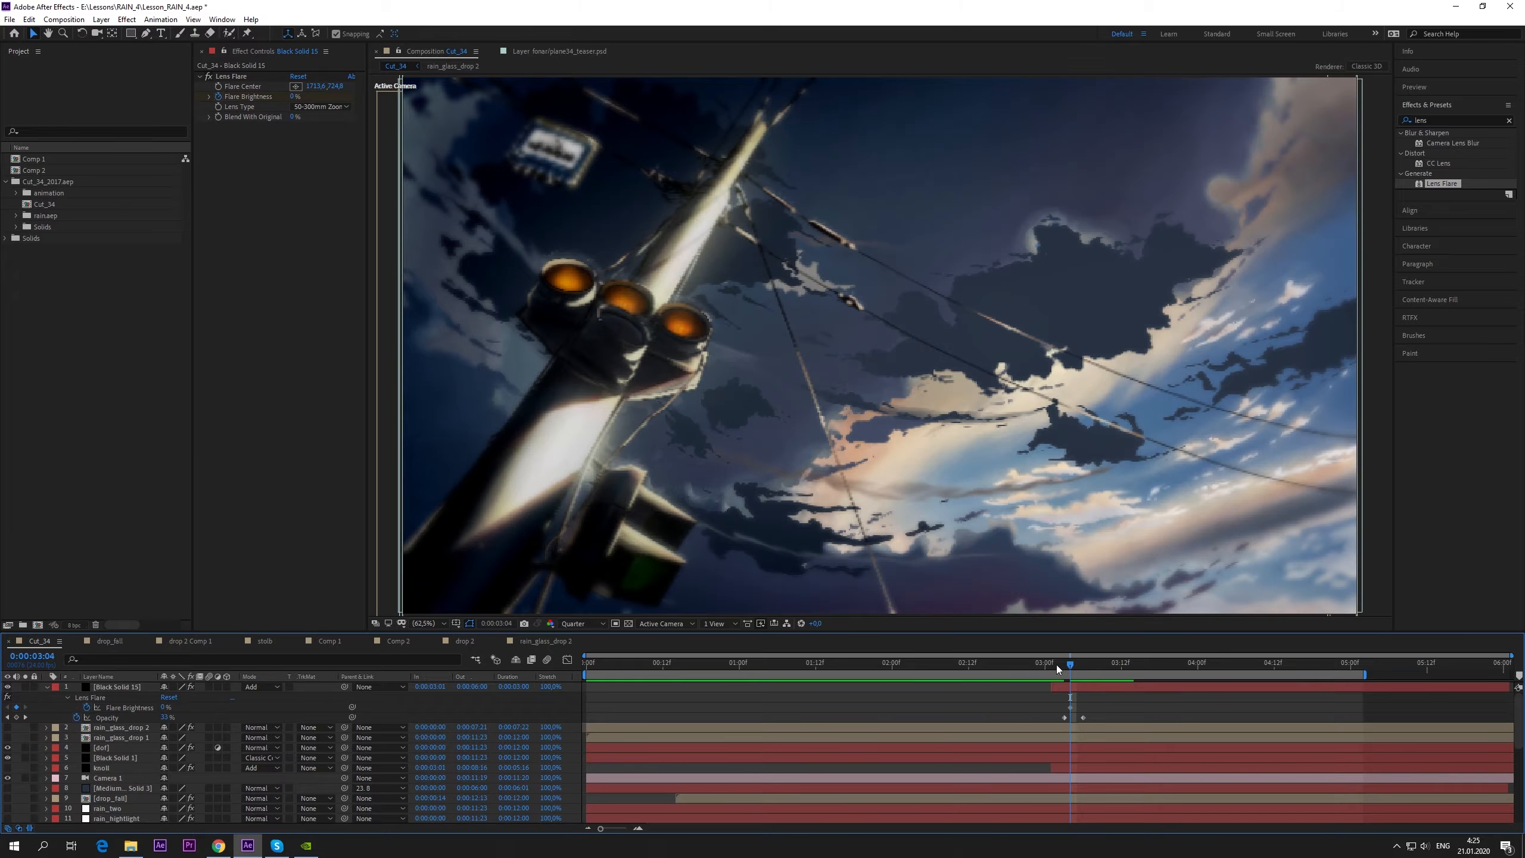
click(1120, 664)
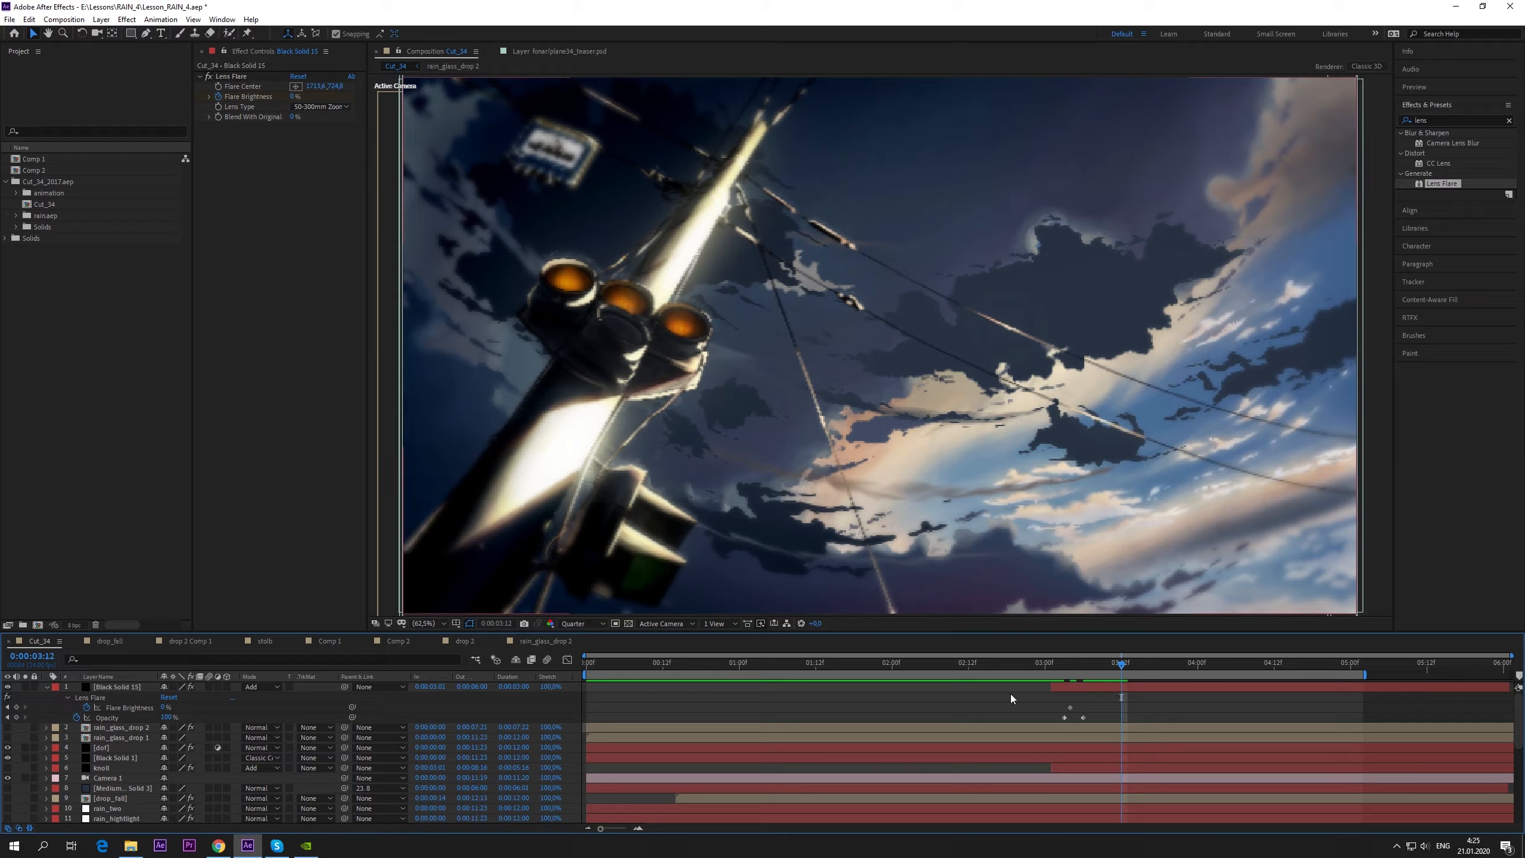
click(170, 707)
text(100)
key(Return)
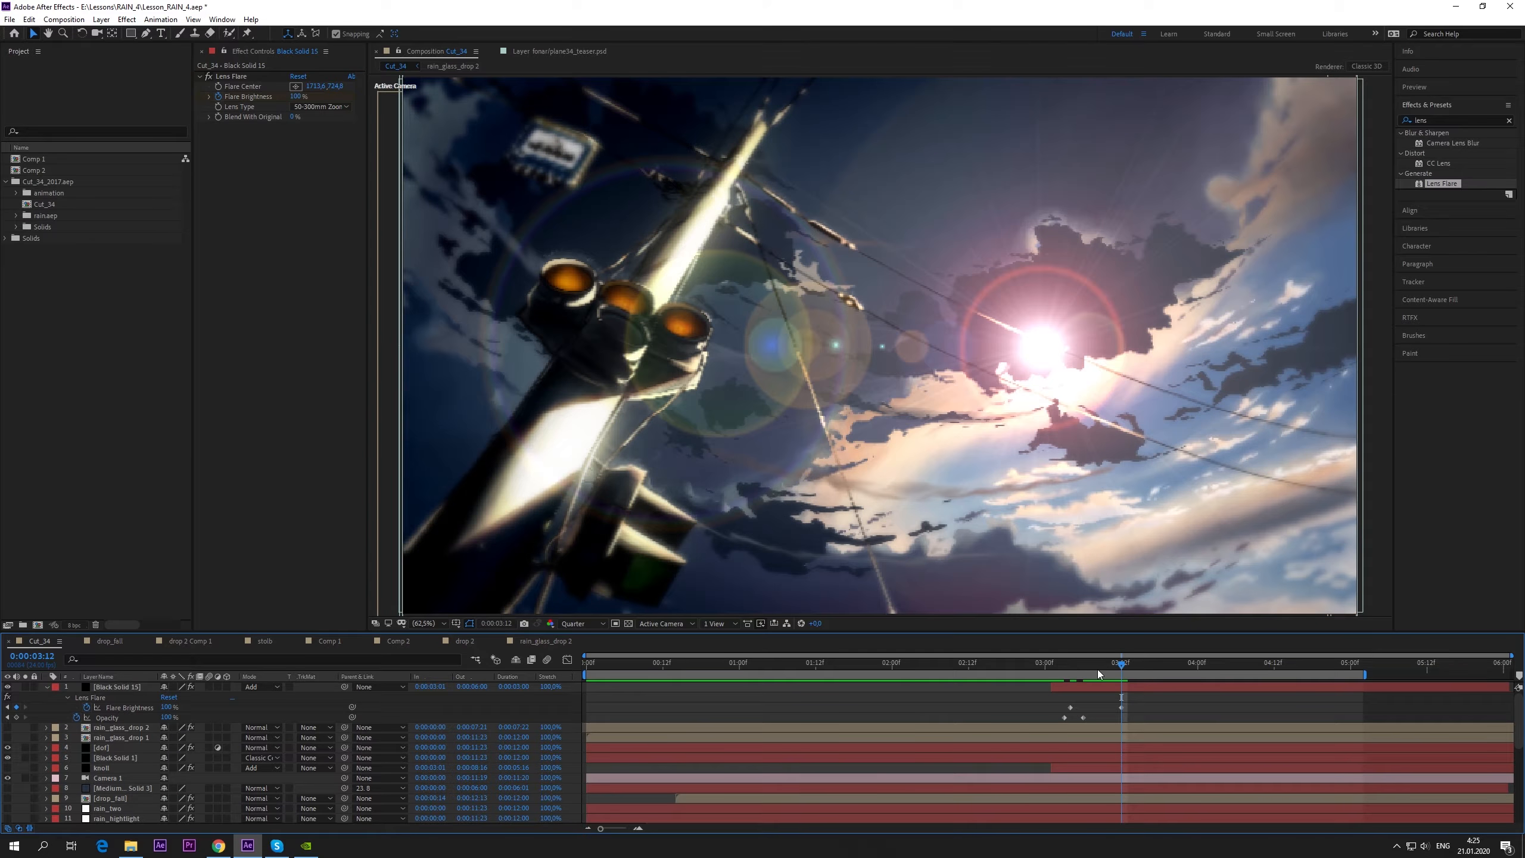
- Preview the flare animation from 0:00:02:21, then from the beginning of the composition
click(1024, 664)
key(space)
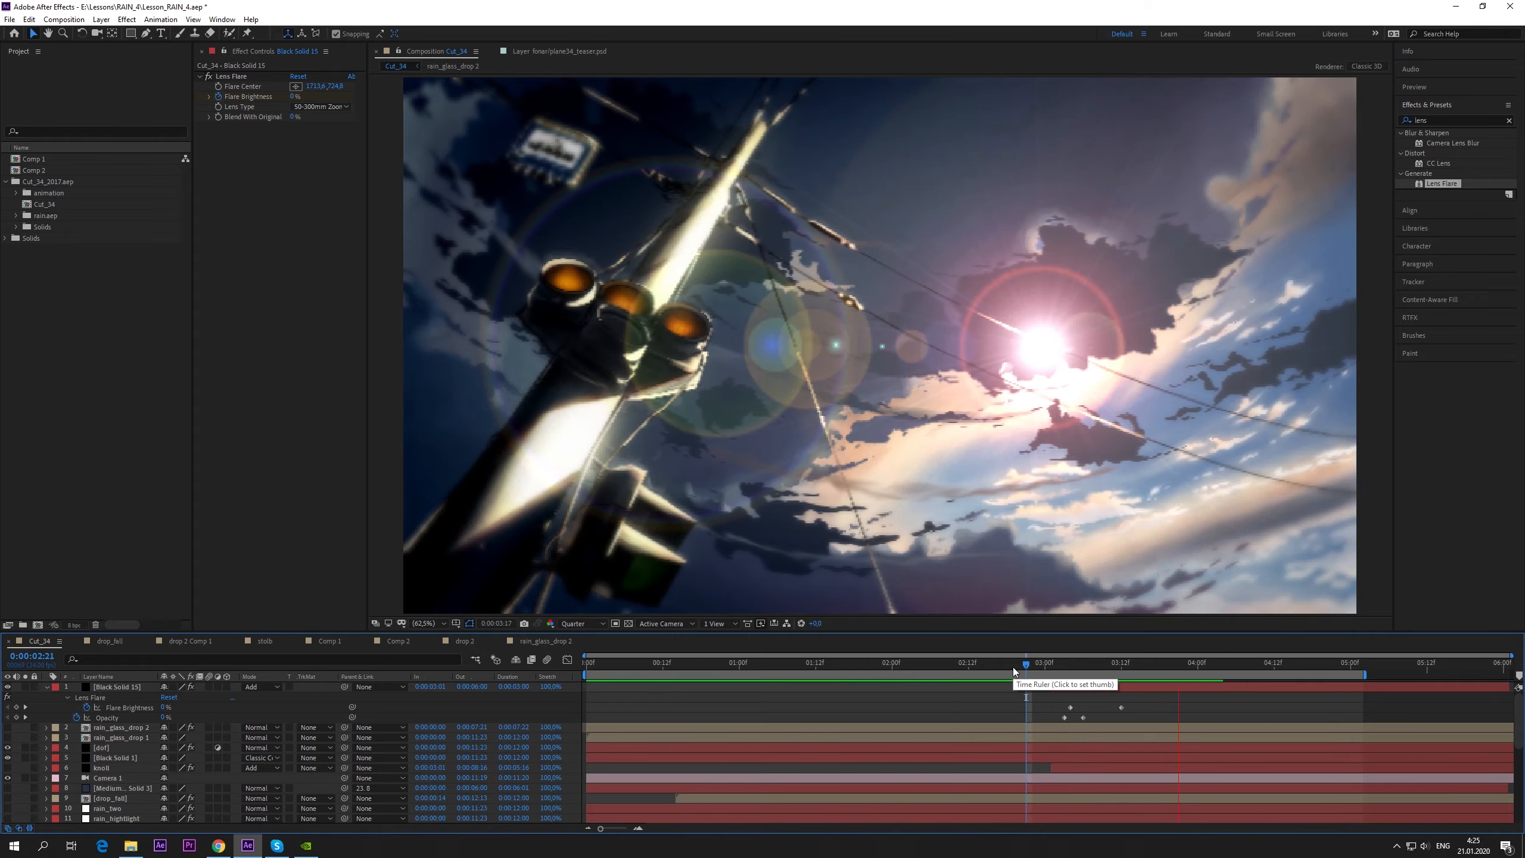
key(Home)
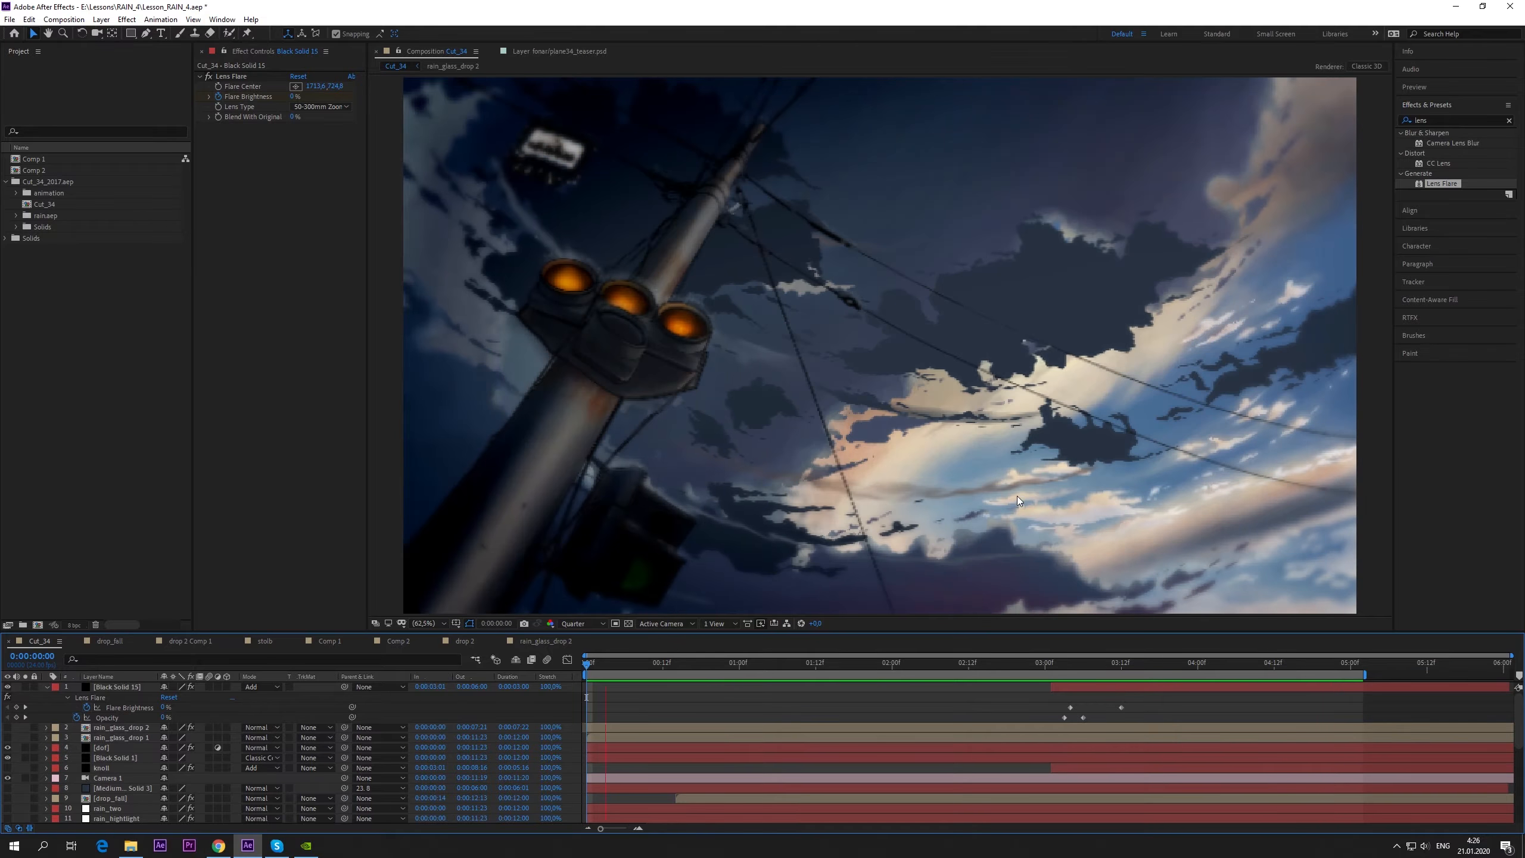
- Shift the lens flare solid one frame earlier along with its keyframes, and play the shot from the start
drag(1063, 689, 1053, 689)
key(space)
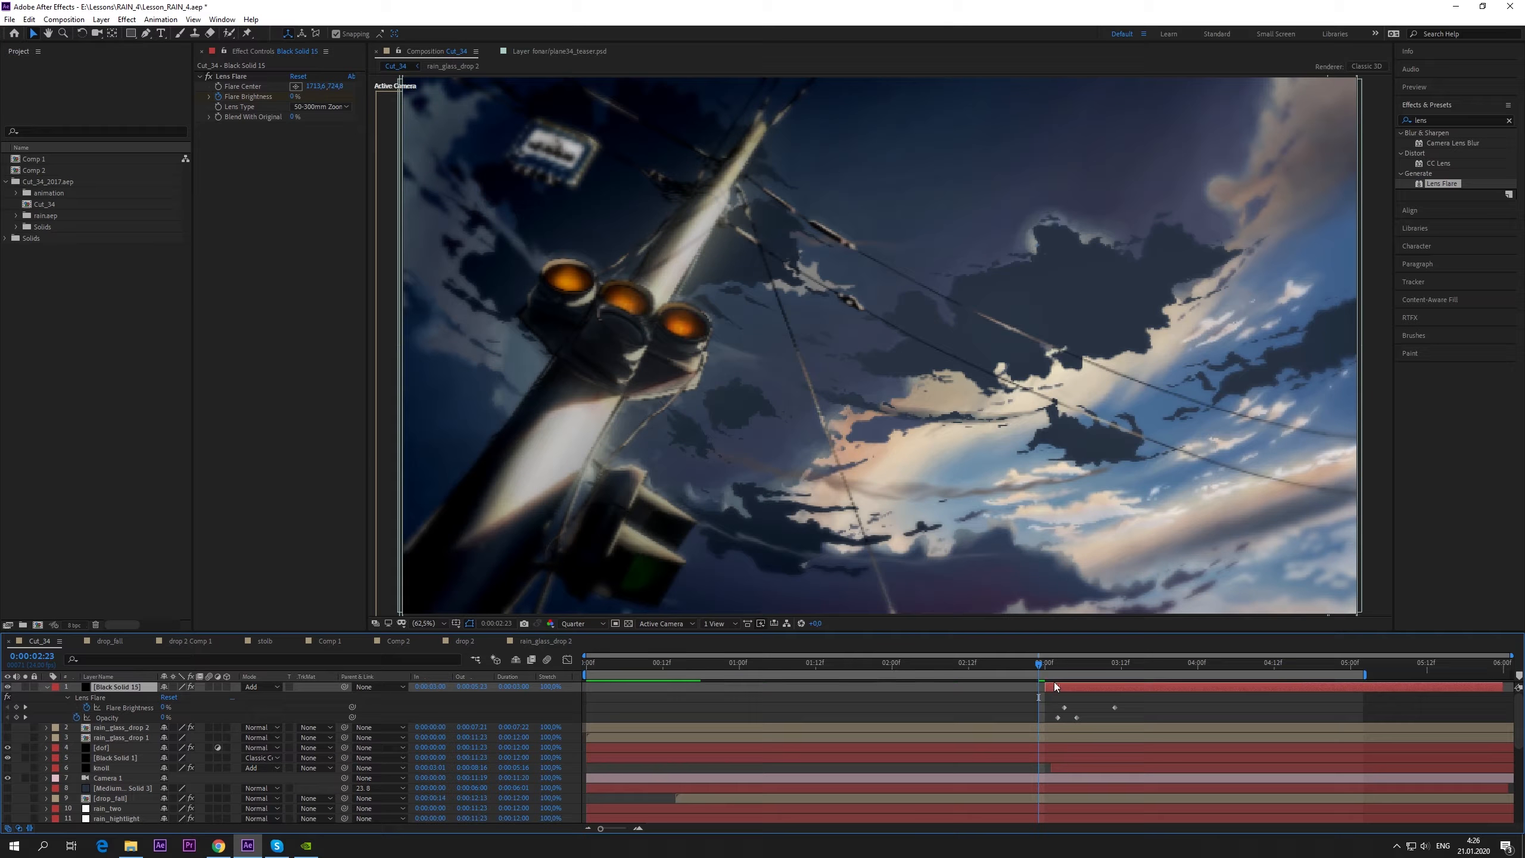
drag(880, 677, 586, 670)
key(space)
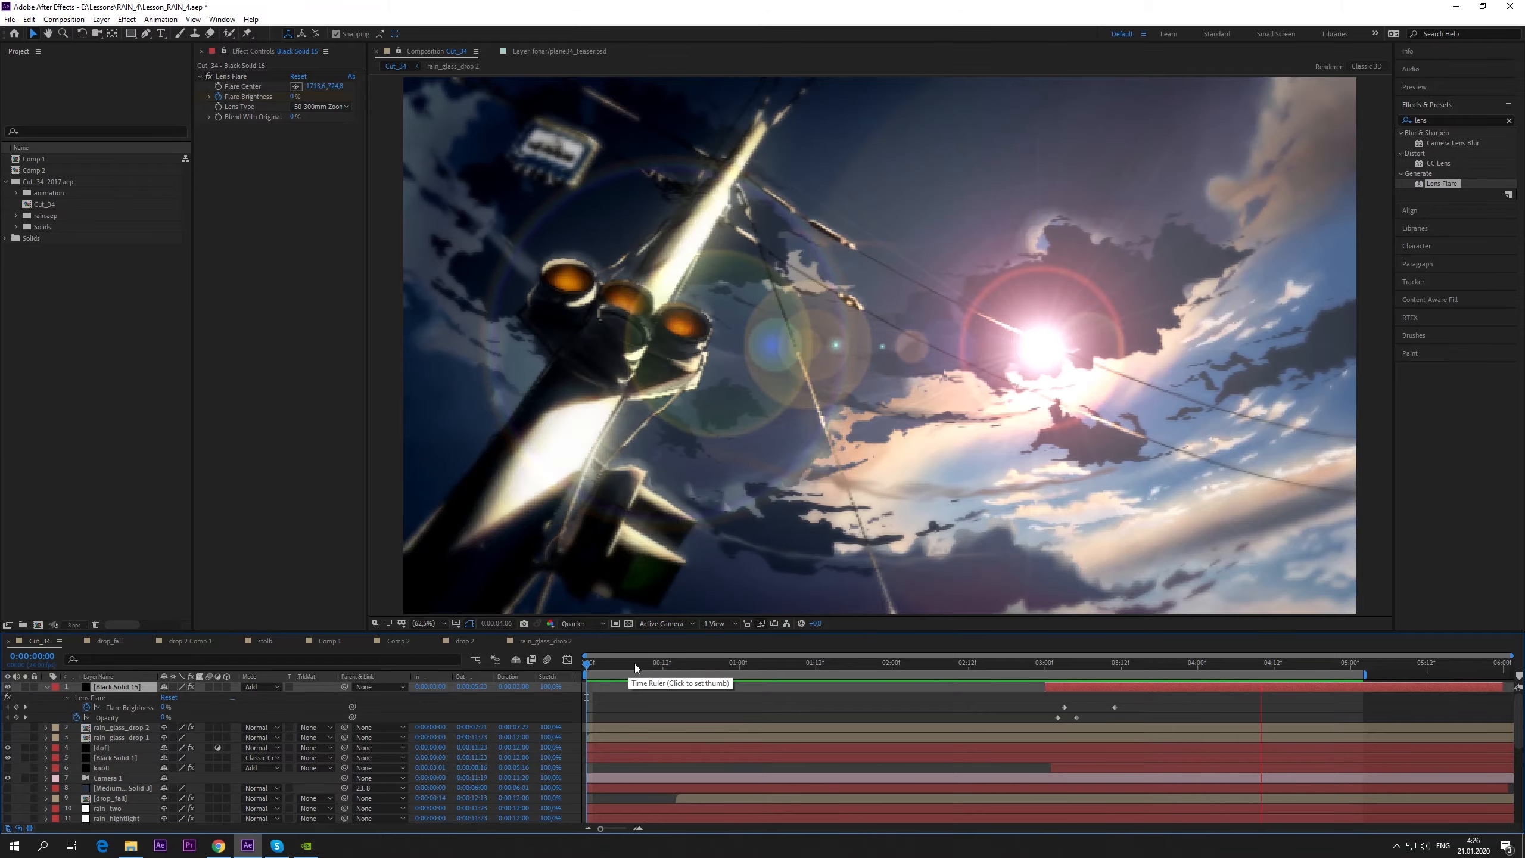
key(space)
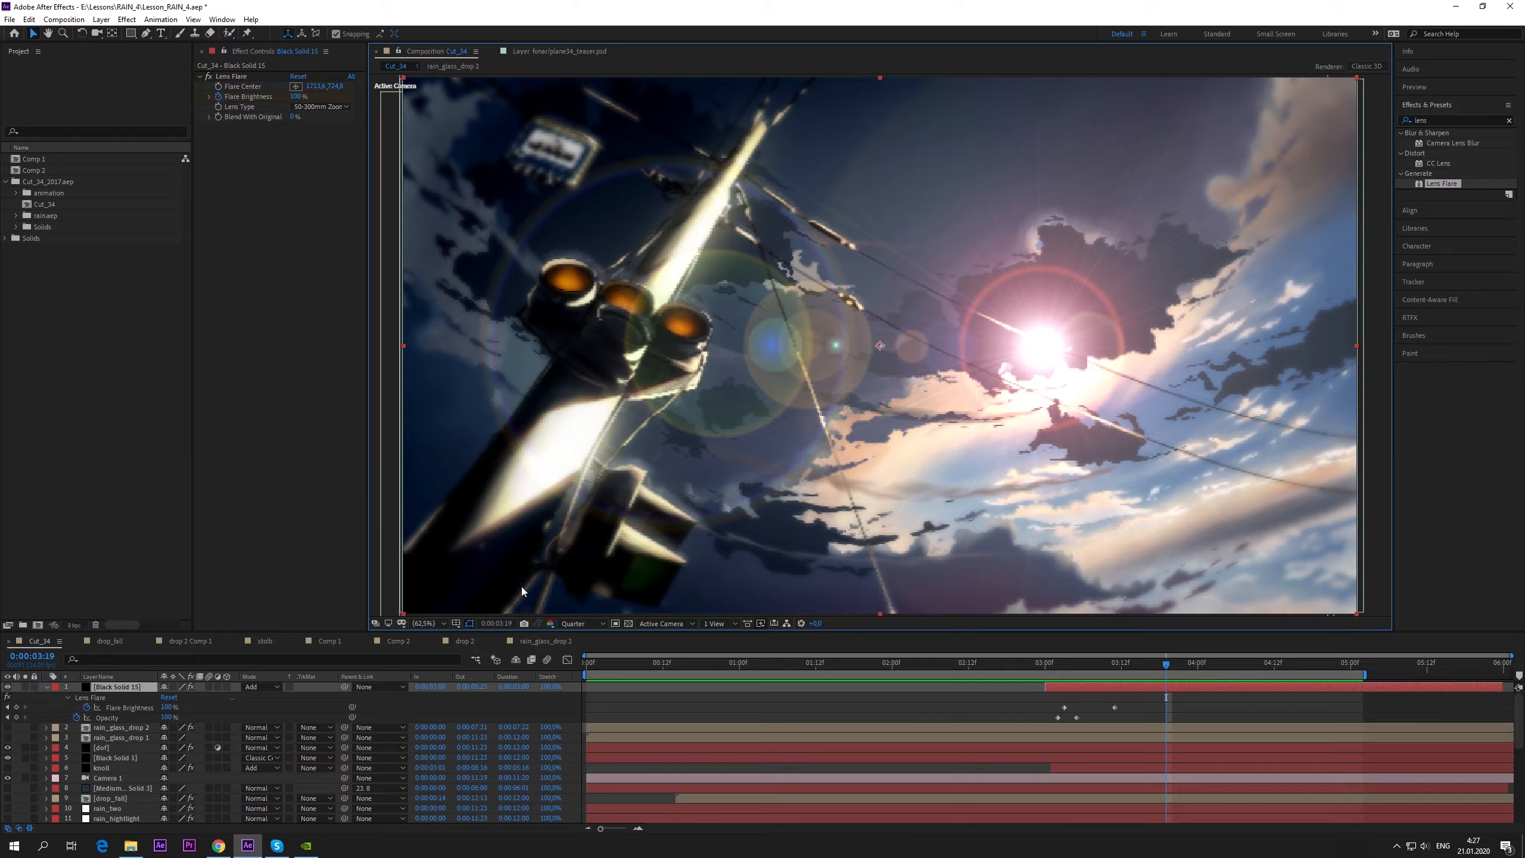
- Set the preview resolution to Full and inspect the flare shot at 100% magnification
click(583, 624)
click(577, 651)
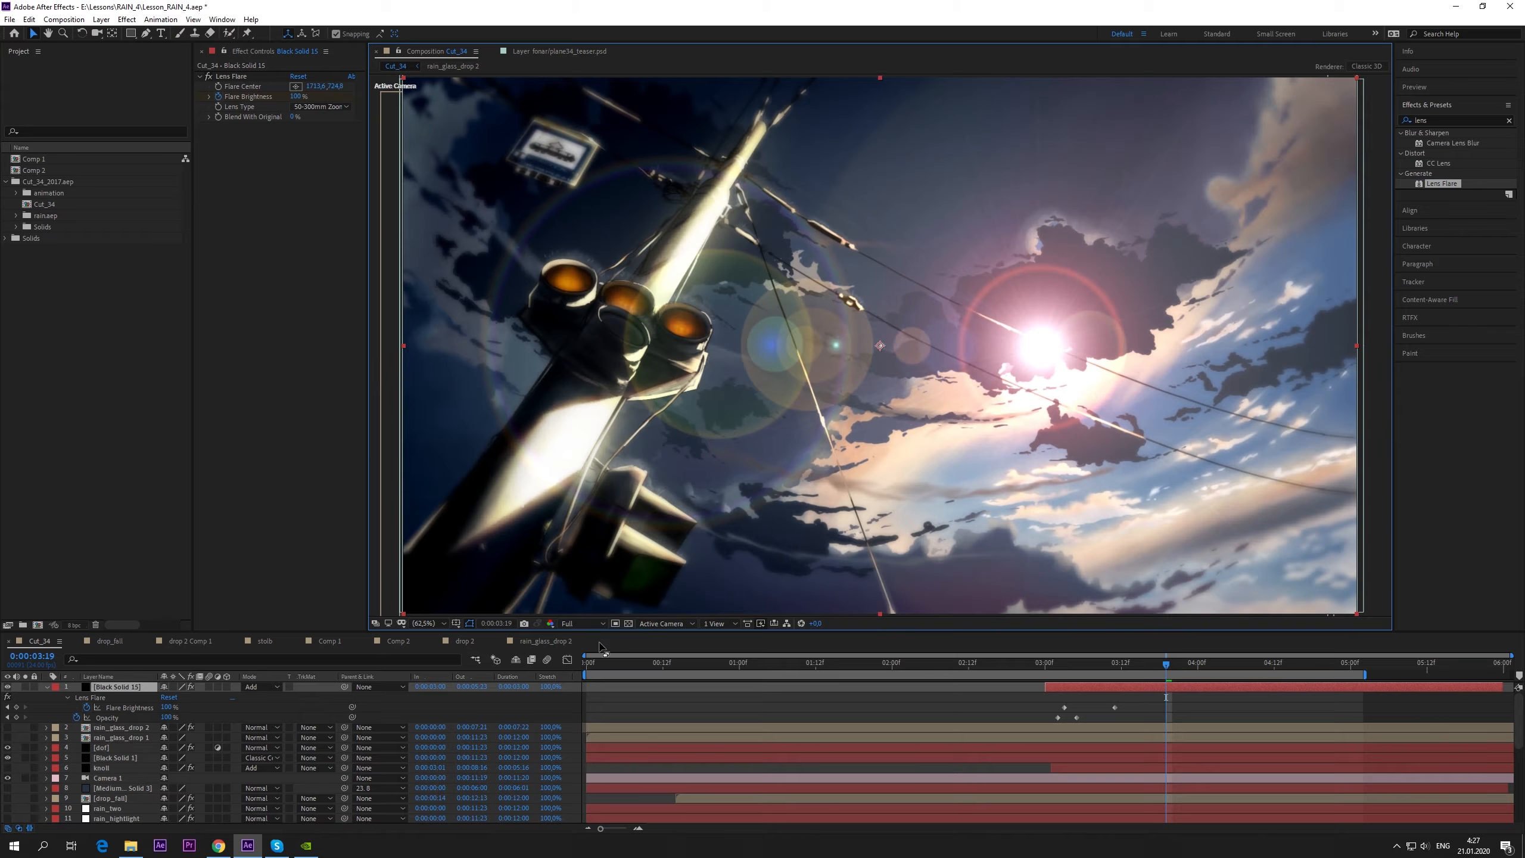
key(slash)
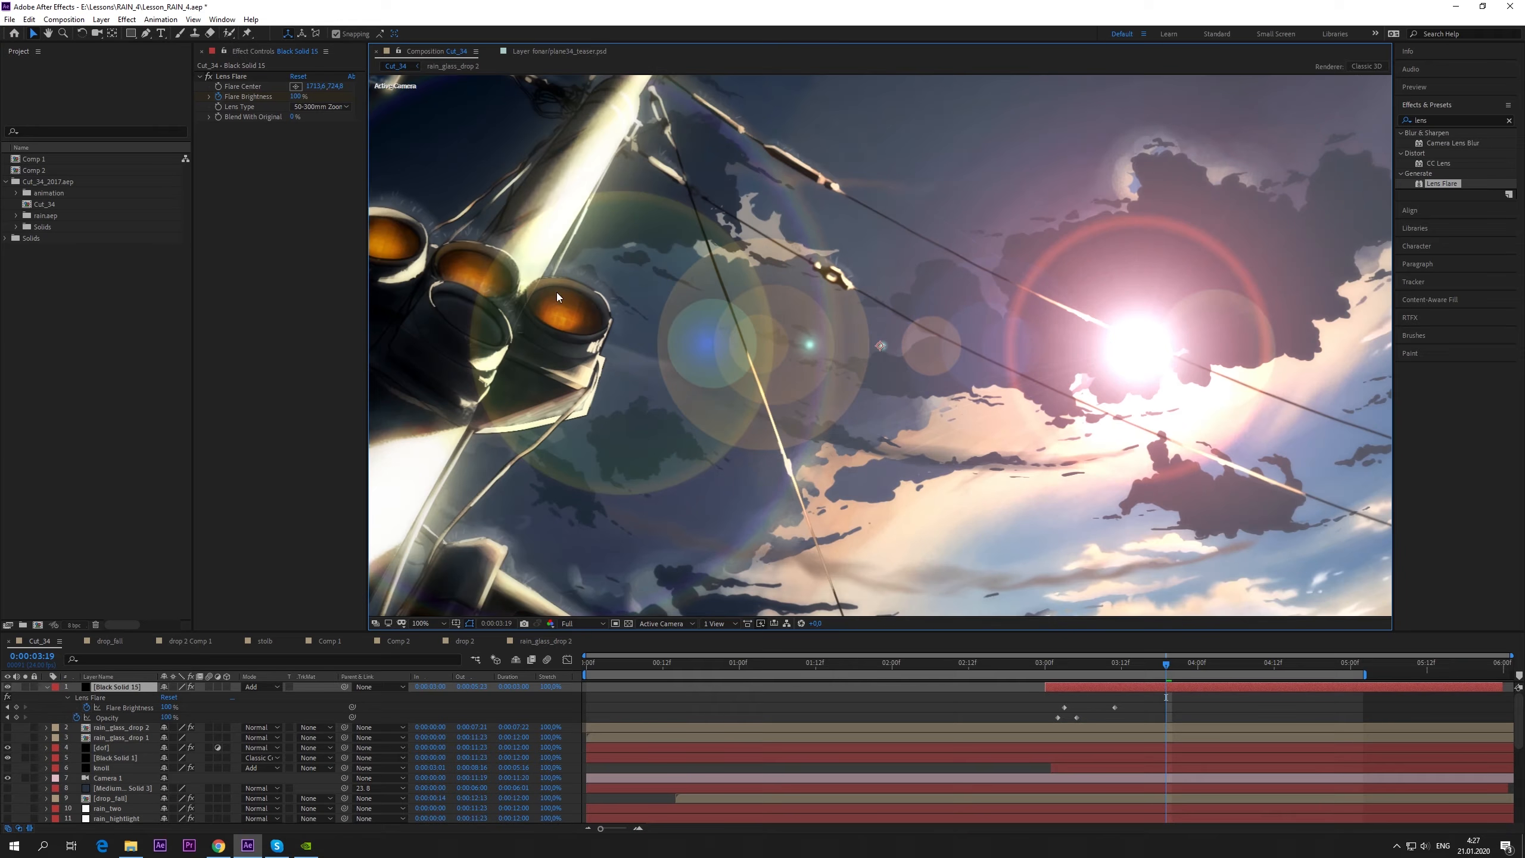
drag(557, 296, 821, 403)
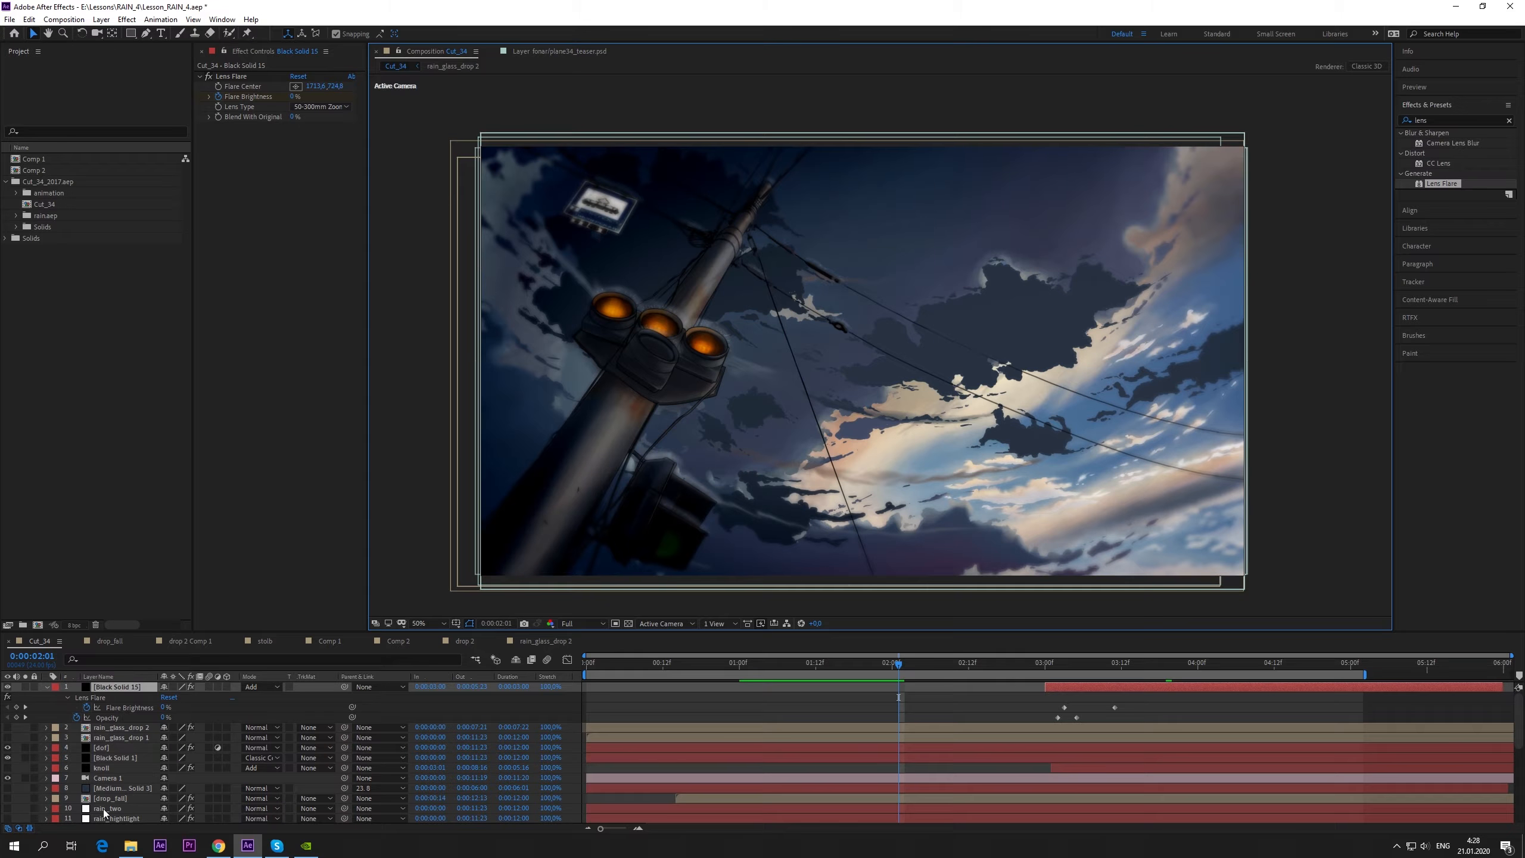
- Open the stolb composition containing the lamp pole and toggle its transparency grid
click(265, 641)
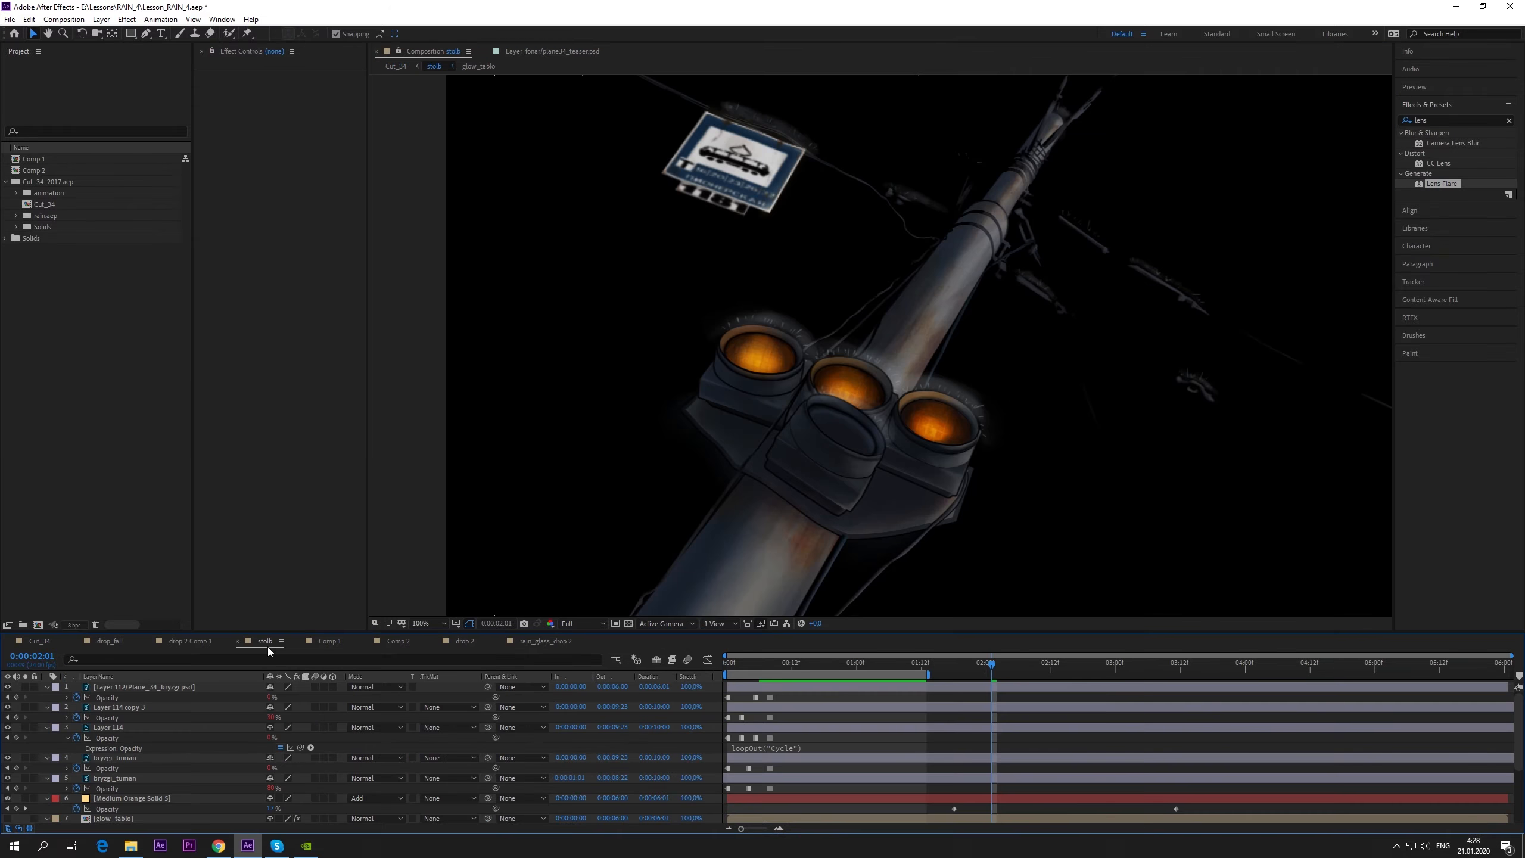
scroll(889, 475, down, 2)
drag(976, 452, 780, 418)
key(v)
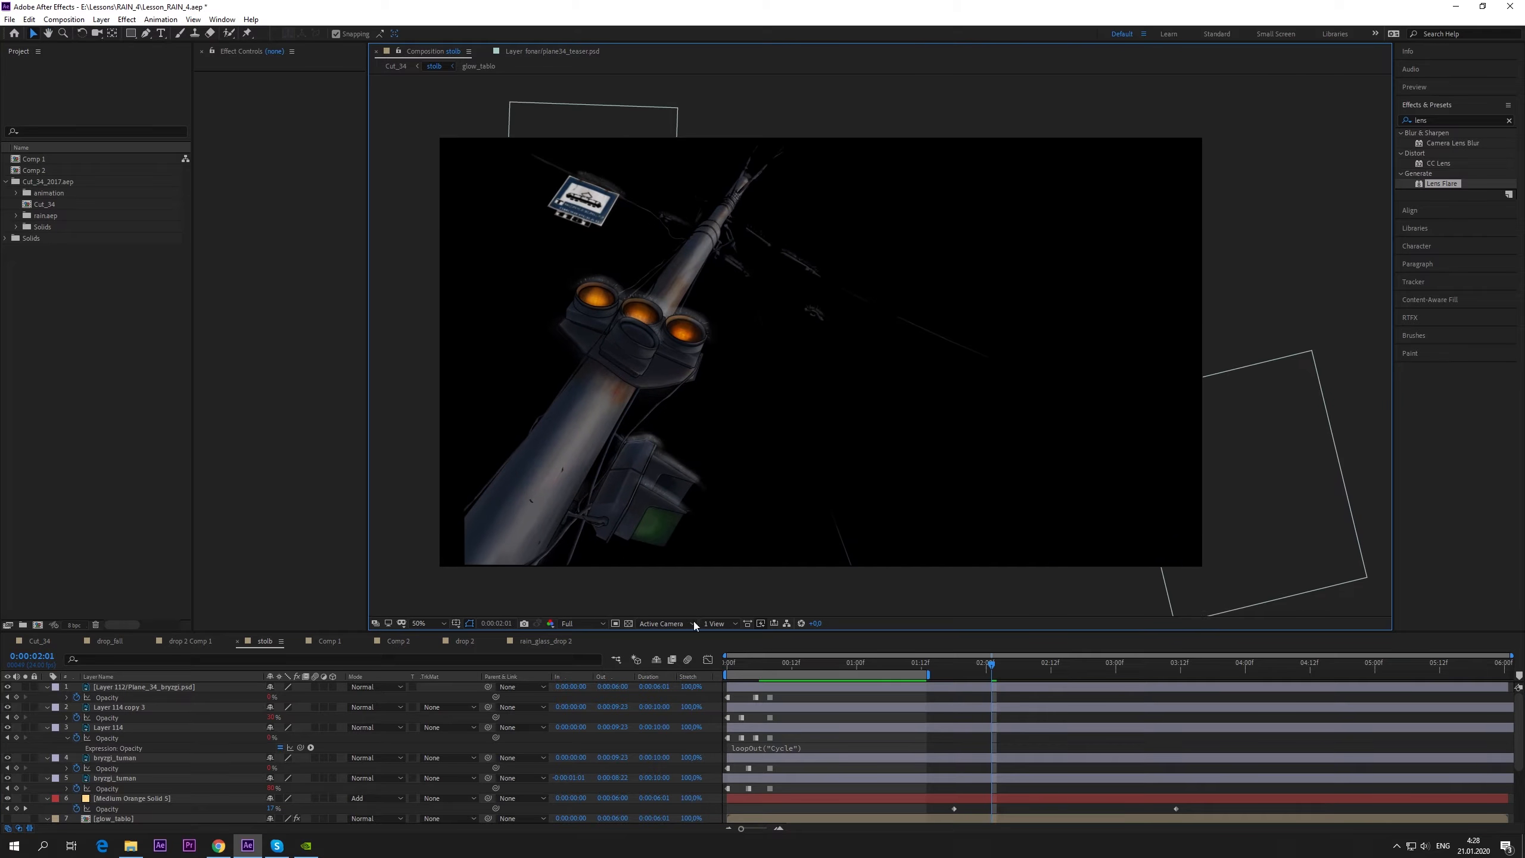
click(628, 623)
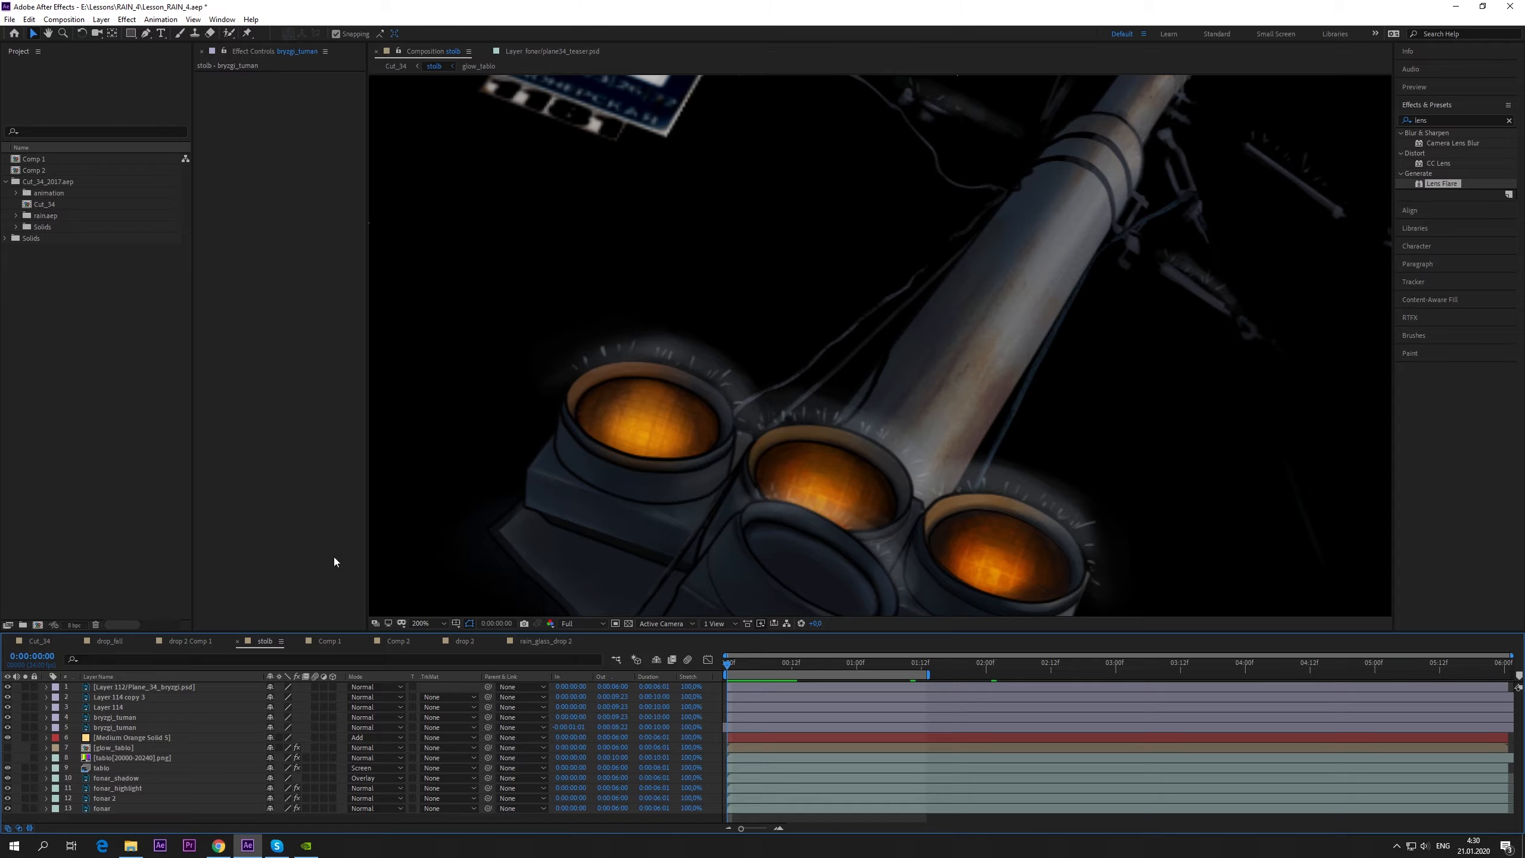
- Hide the five splash layers: Layer 112/Plane_34_bryzgi.psd, Layer 114 copy 3, Layer 114 and both bryzgi_tuman layers
drag(11, 688, 9, 728)
scroll(874, 488, down, 2)
drag(904, 432, 858, 391)
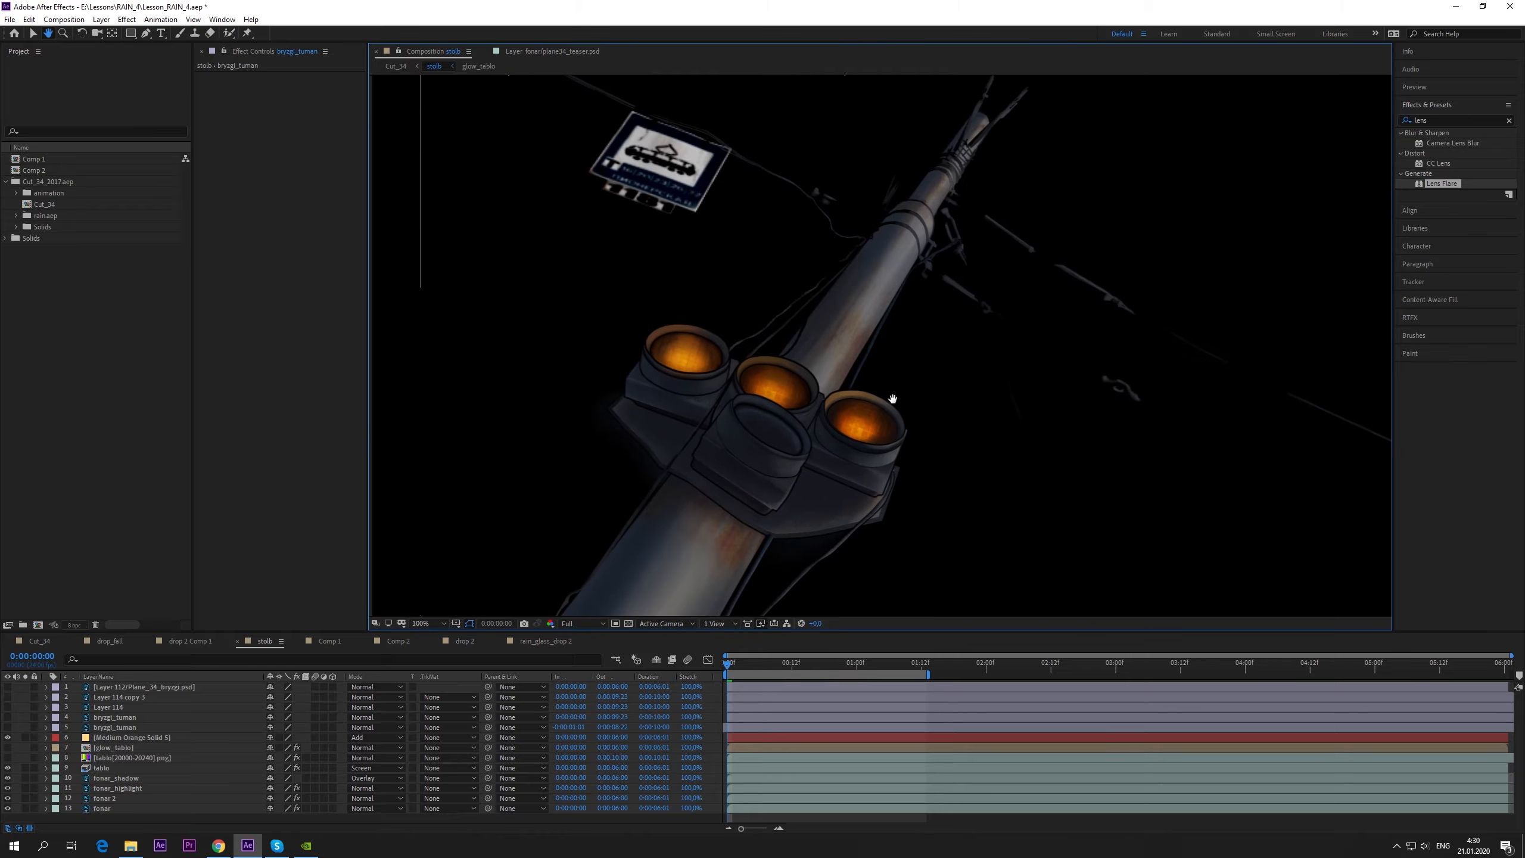
scroll(742, 385, up, 2)
mouse_move(742, 385)
mouse_down()
mouse_move(725, 402)
mouse_move(737, 406)
mouse_up()
key(v)
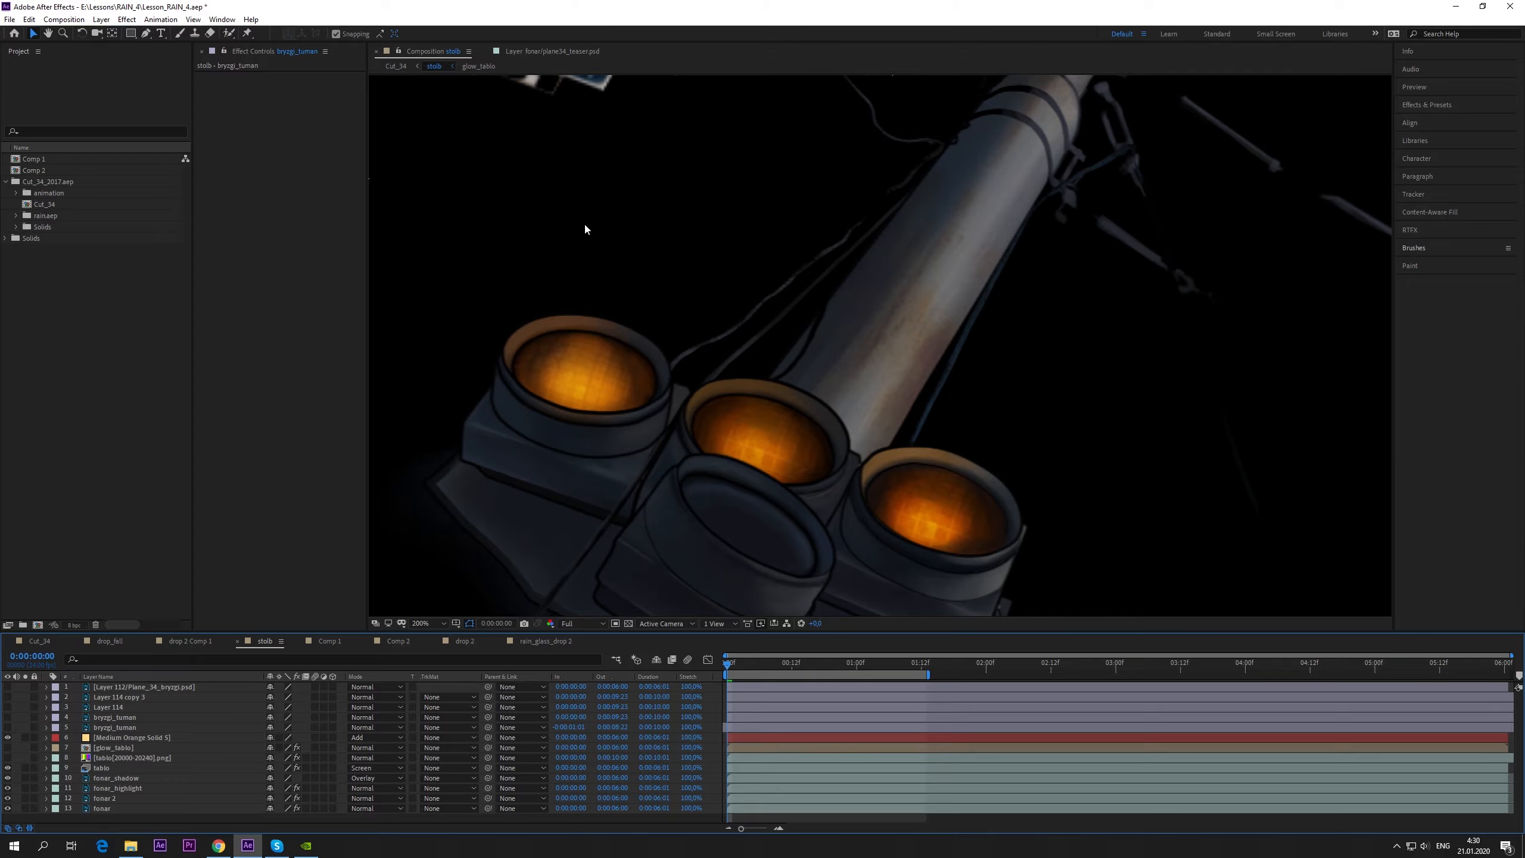
- Activate the Brush tool and open the fonar layer in its own view for painting
click(180, 35)
click(1447, 251)
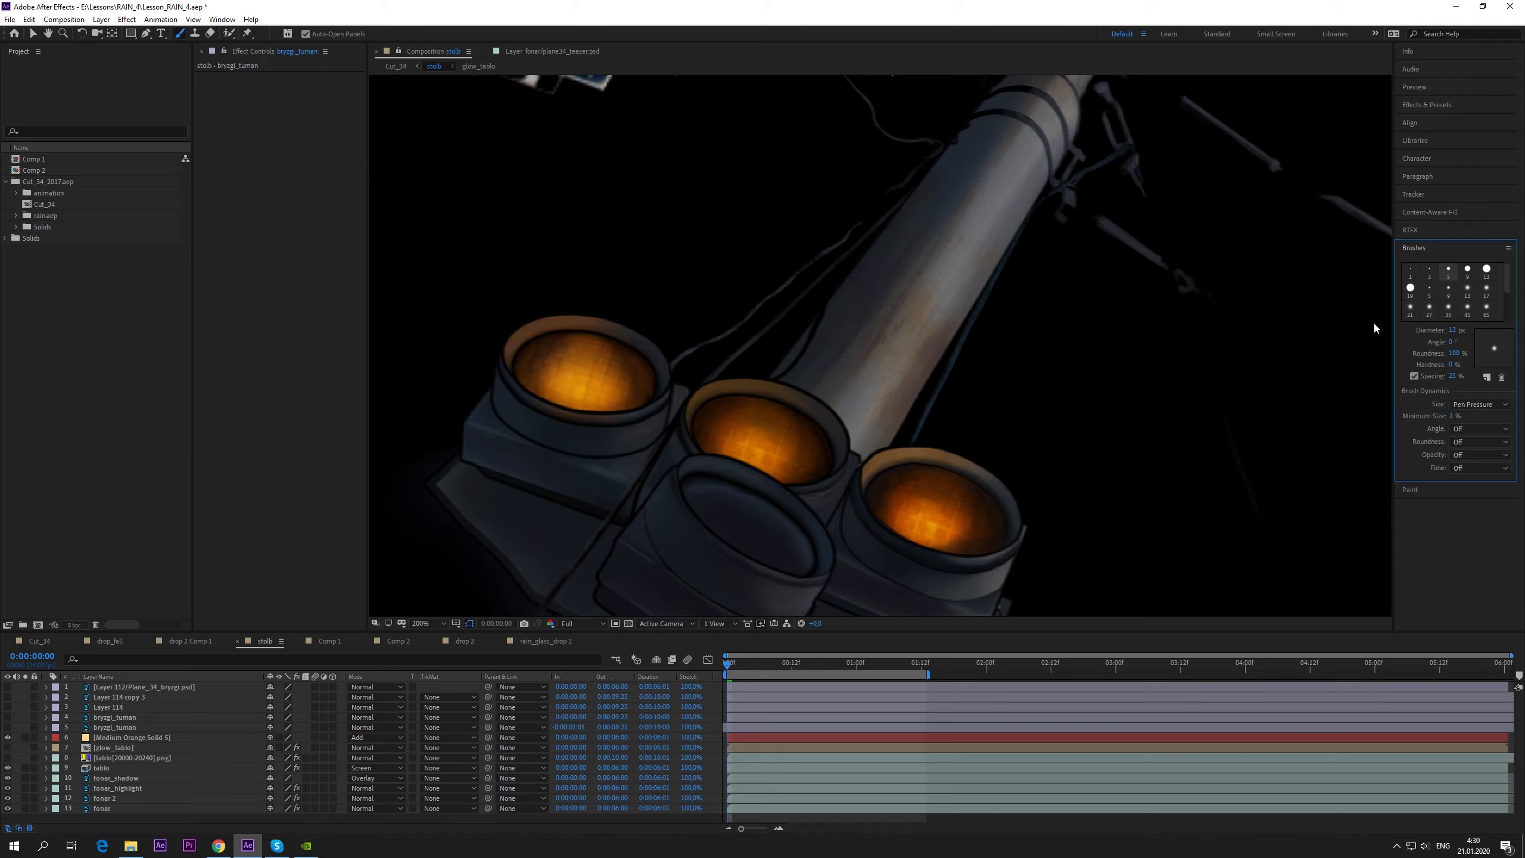
click(120, 809)
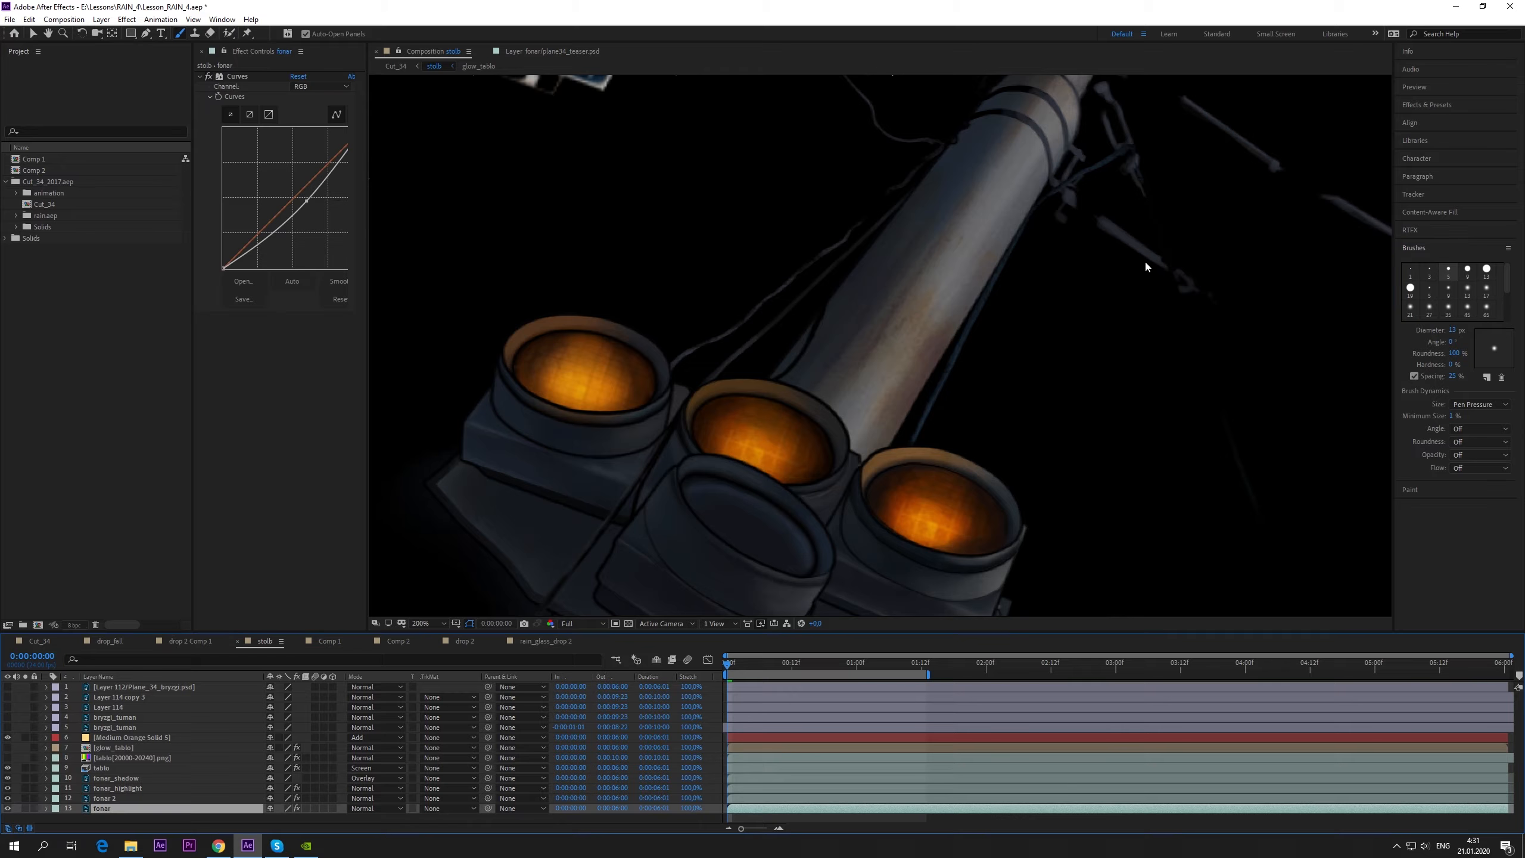
double_click(116, 810)
scroll(869, 329, up, 6)
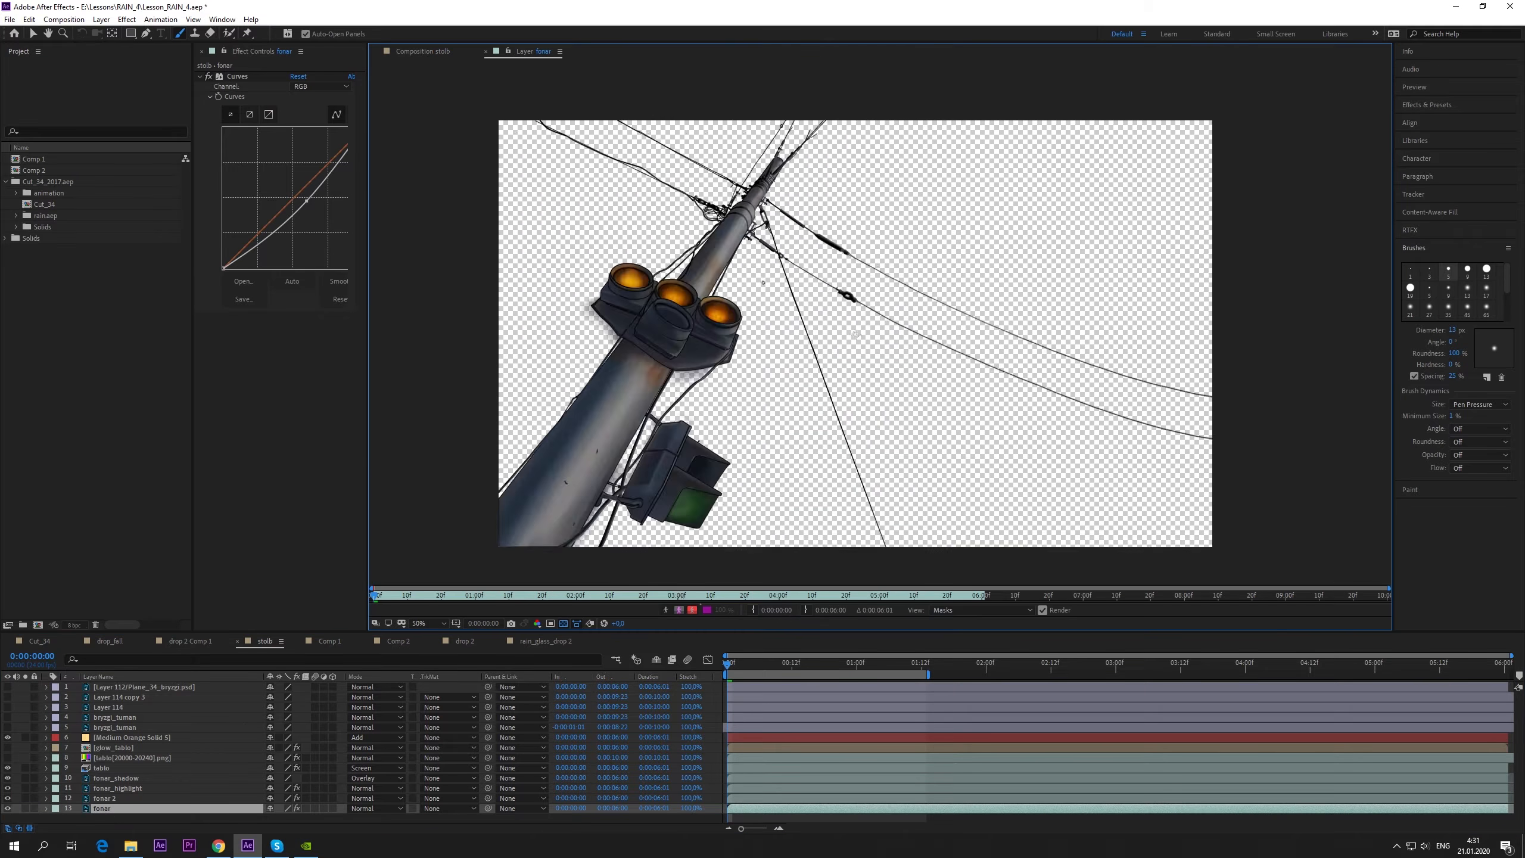
- Paint short red splash strokes above the upper rim of the leftmost lamp with a 5 px brush
key(h)
mouse_move(413, 255)
mouse_down()
mouse_move(942, 470)
mouse_move(937, 391)
mouse_up()
key(ctrl+b)
drag(1452, 330, 1448, 337)
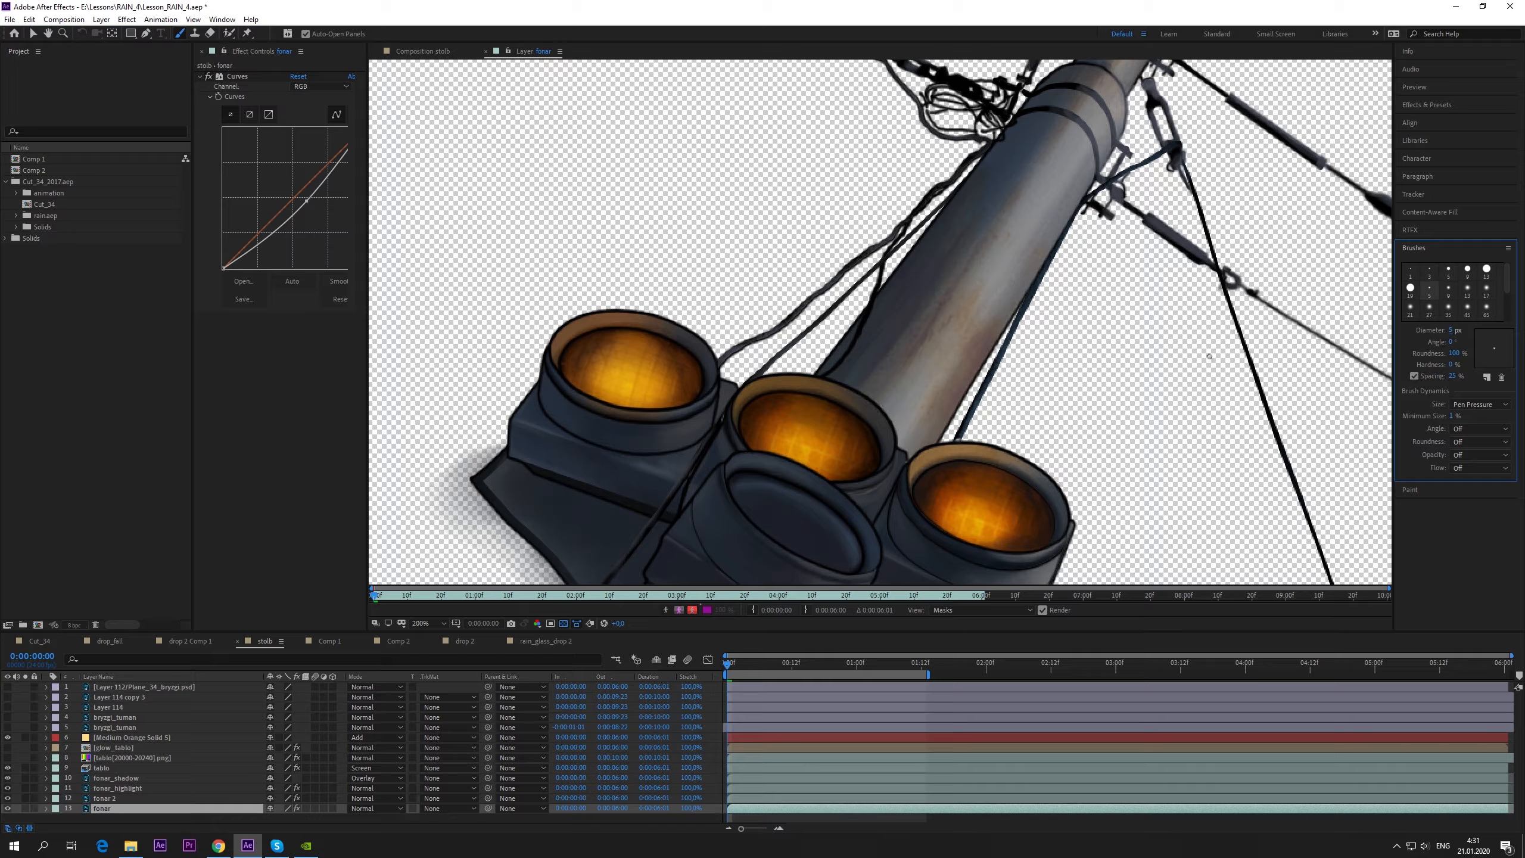
mouse_move(587, 303)
mouse_down()
mouse_move(588, 286)
mouse_move(674, 288)
mouse_move(719, 345)
mouse_up()
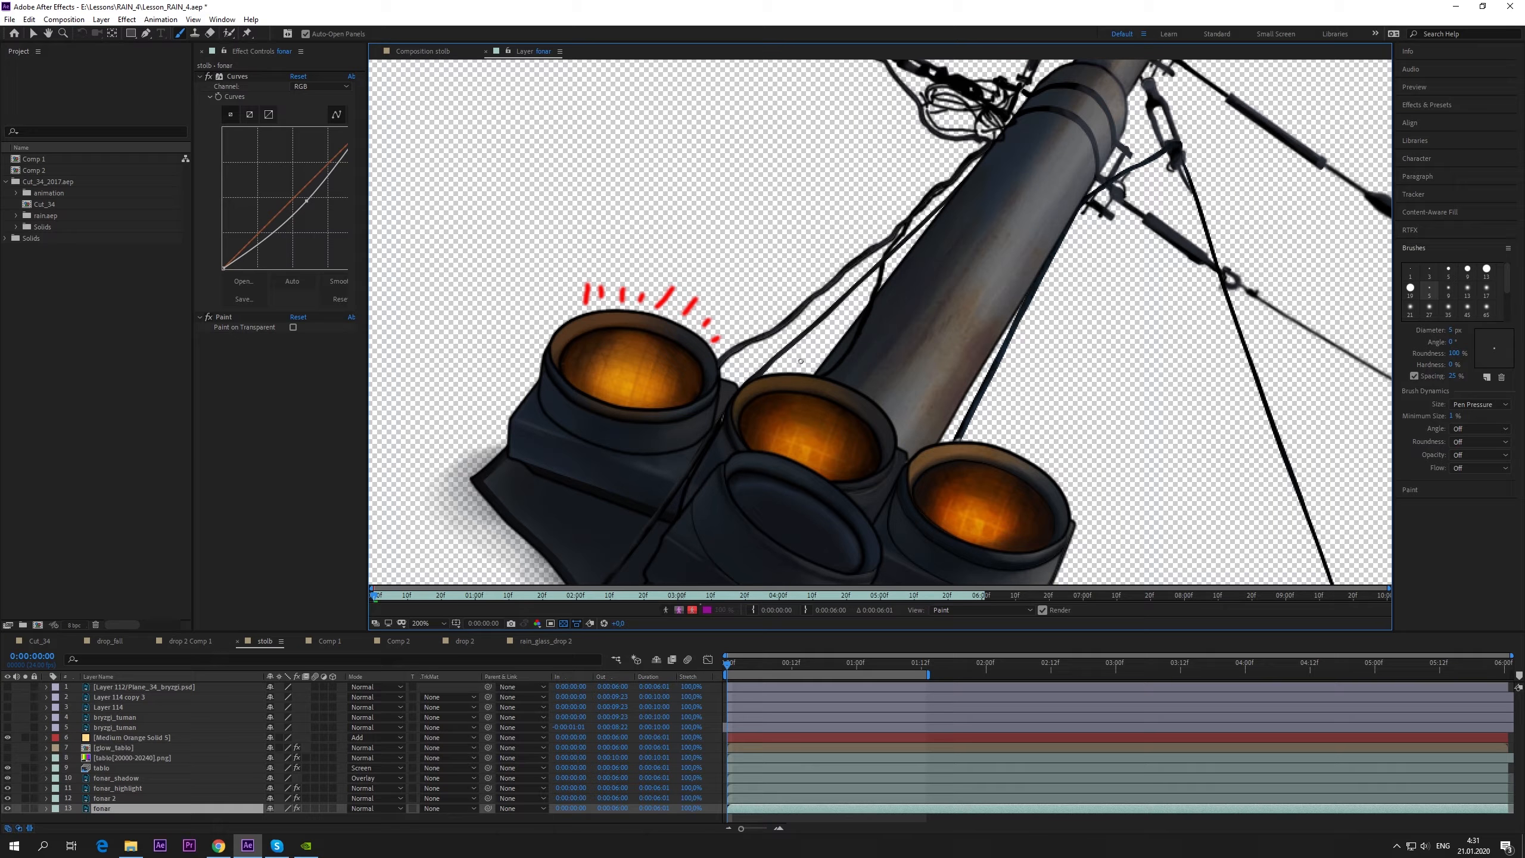
- Undo the red splash strokes and close the fonar layer view, returning to the Selection tool
key(ctrl+z)
key(ctrl+z)
key(ctrl+z)
key(ctrl+z)
key(ctrl+z)
key(ctrl+z)
key(ctrl+z)
key(ctrl+z)
key(ctrl+z)
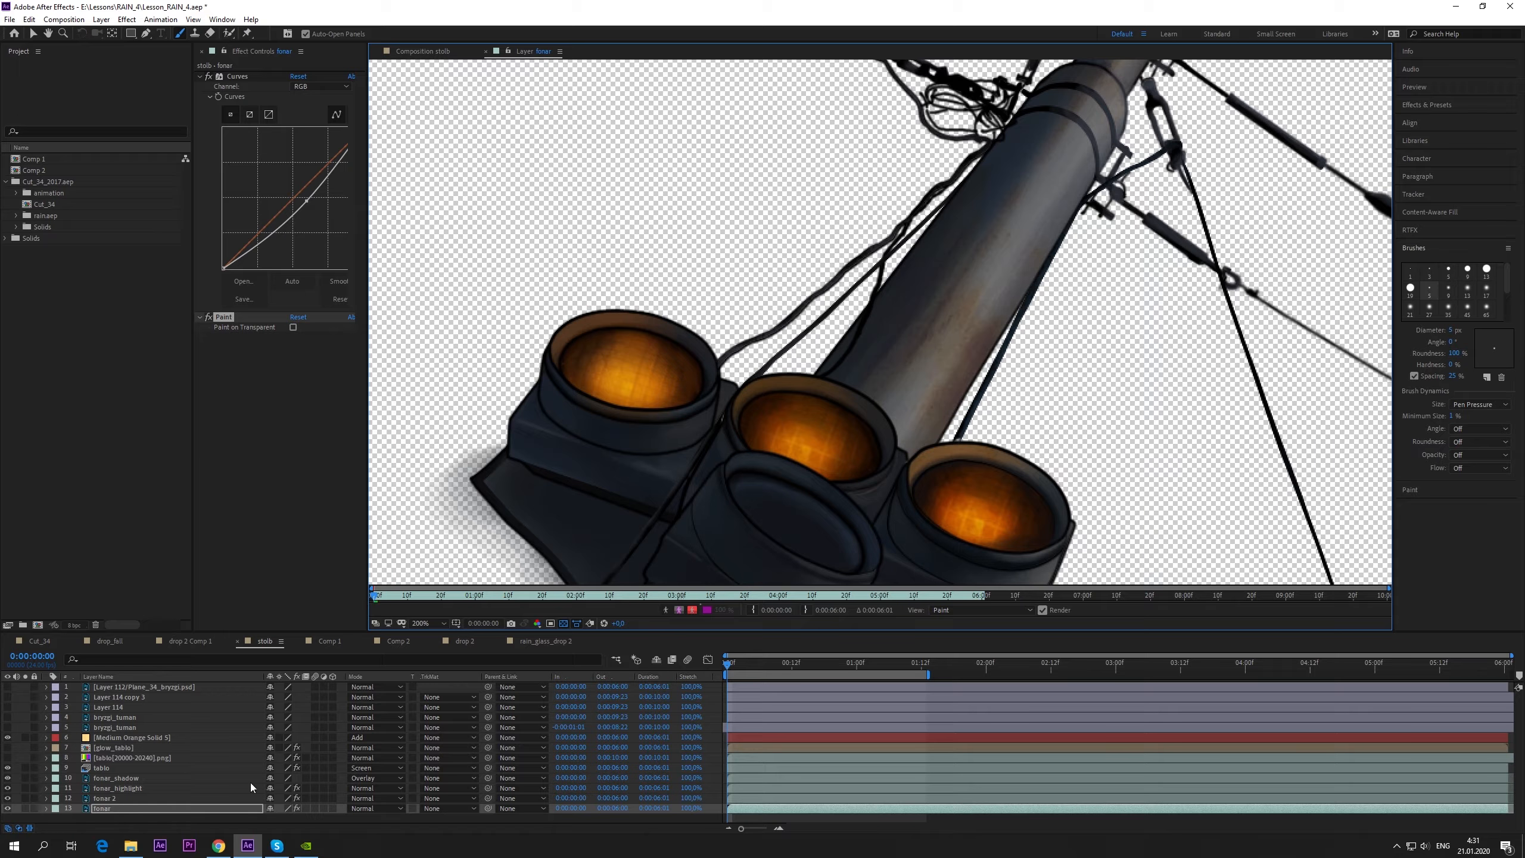
click(485, 51)
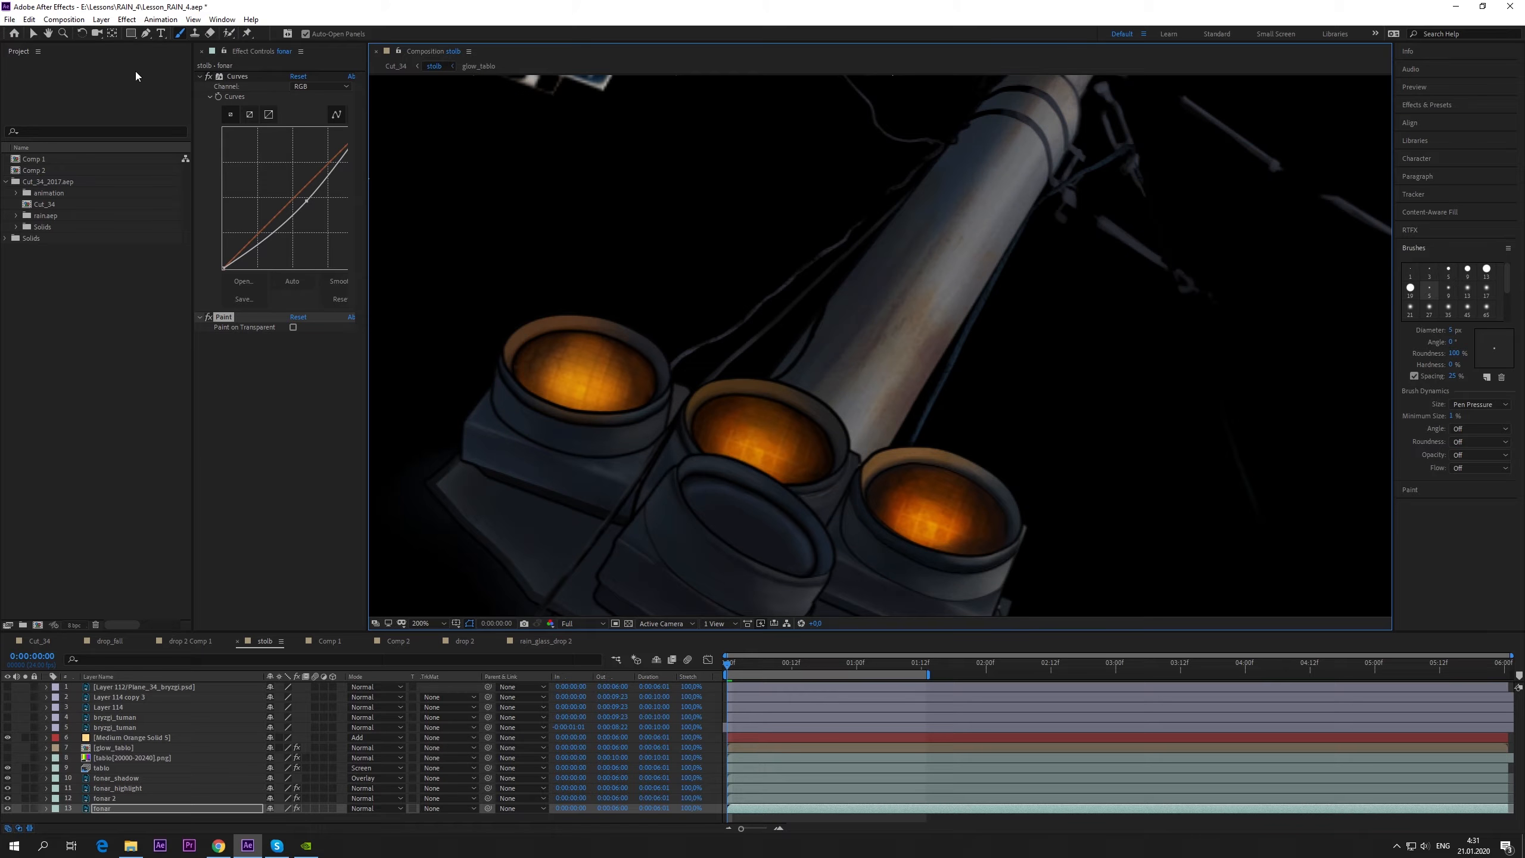
click(34, 34)
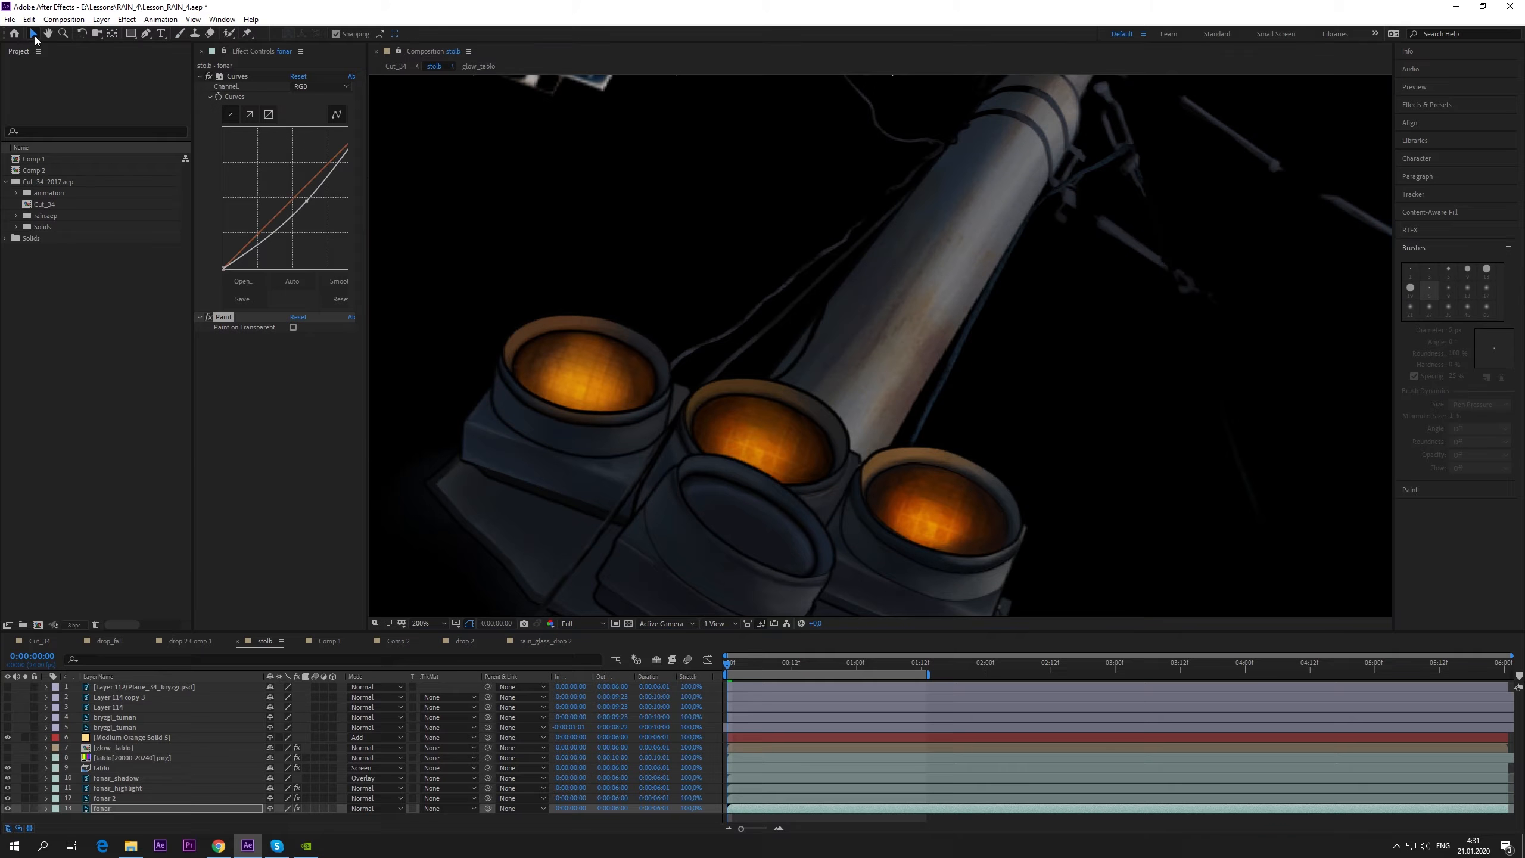
- Make Layer 114 copy 3 visible and check the Opacity property of the top three splash layers
click(142, 689)
click(8, 697)
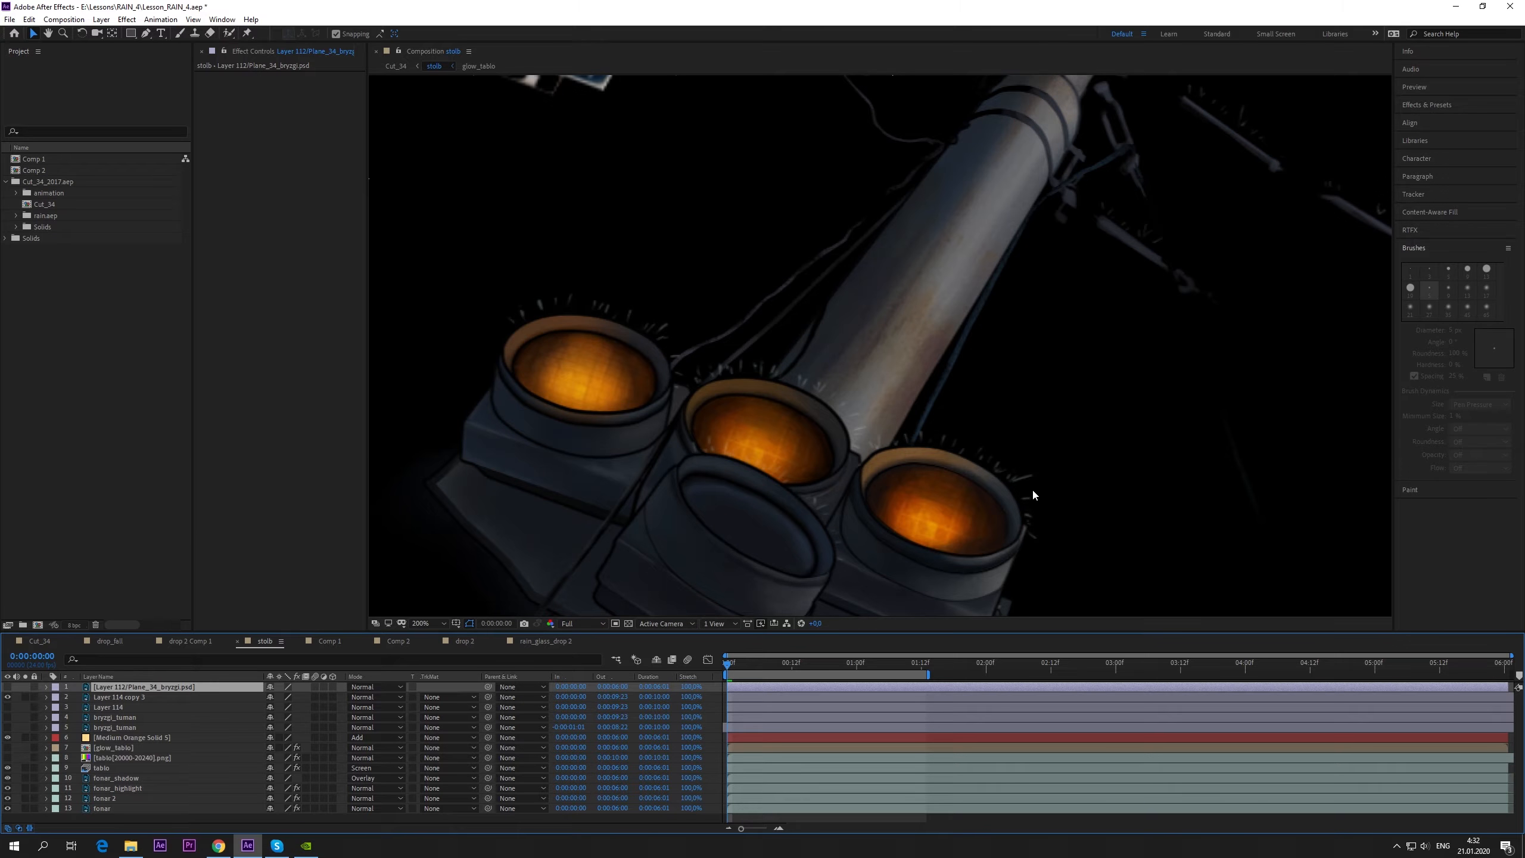
key(ctrl+Down)
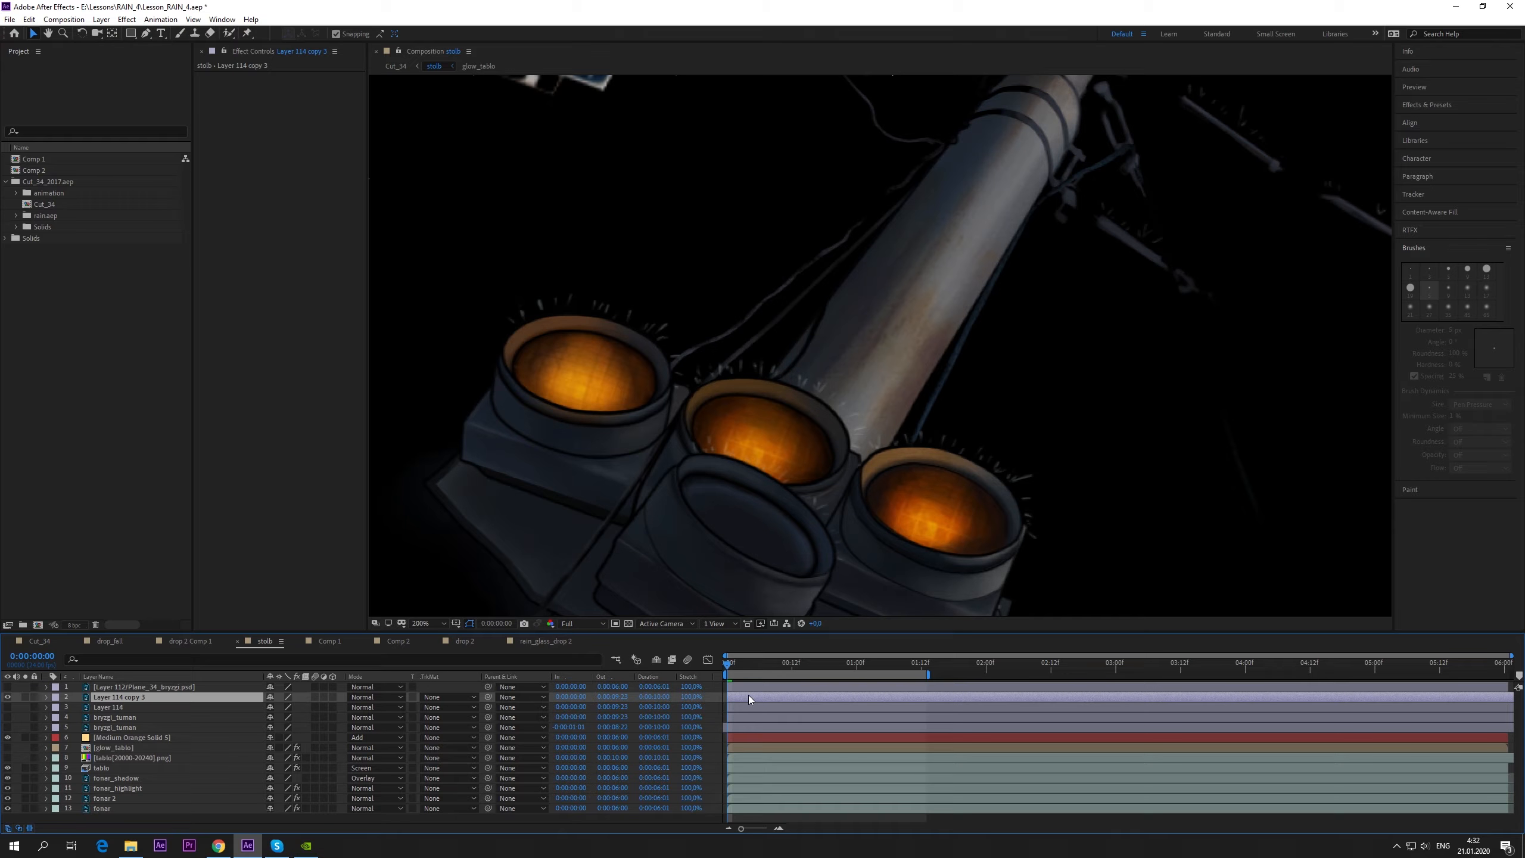
key(t)
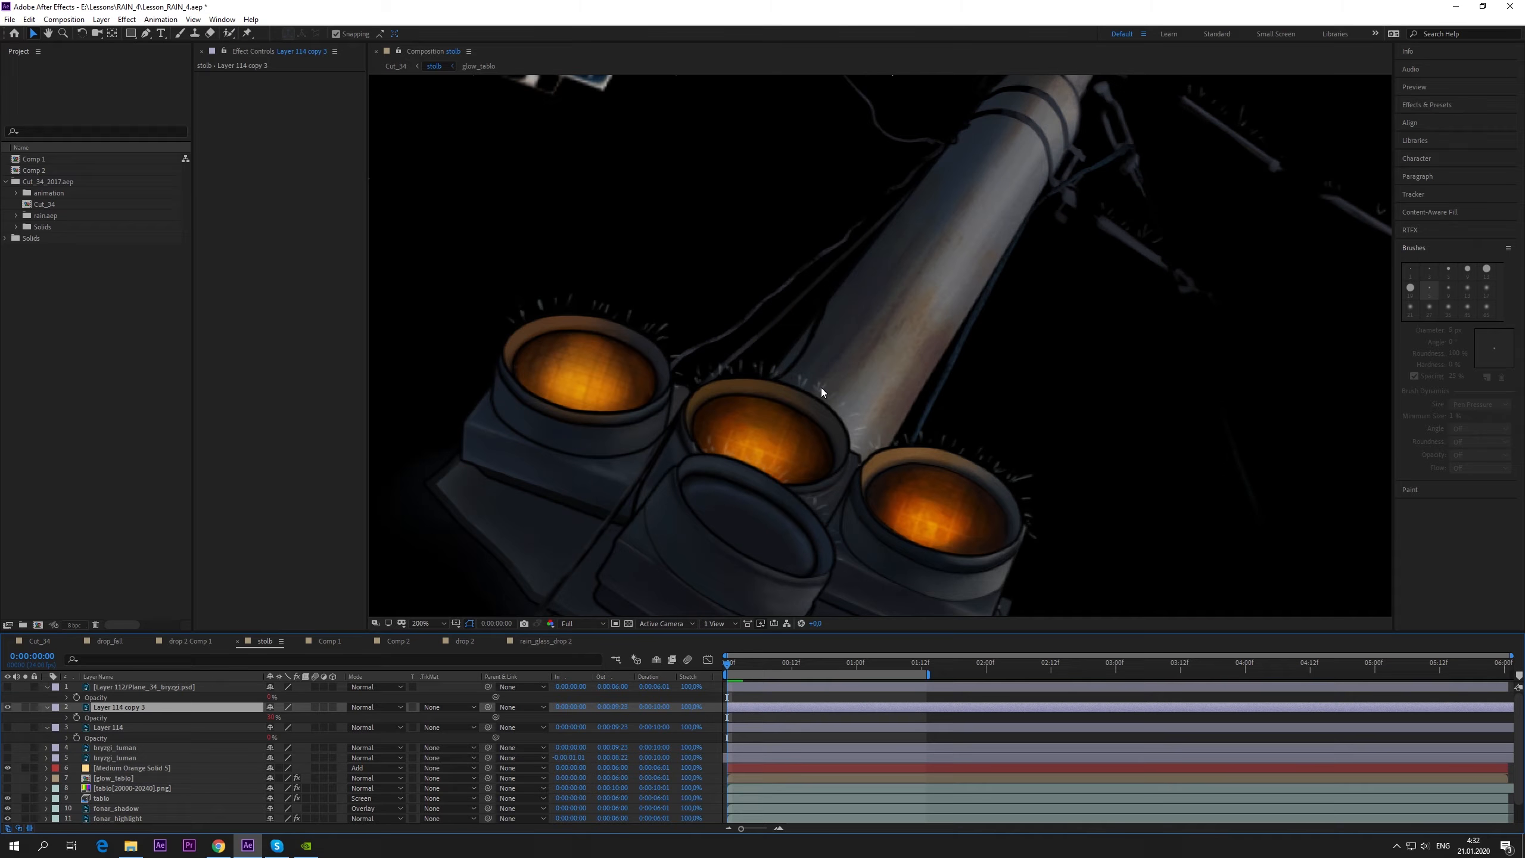
key(t)
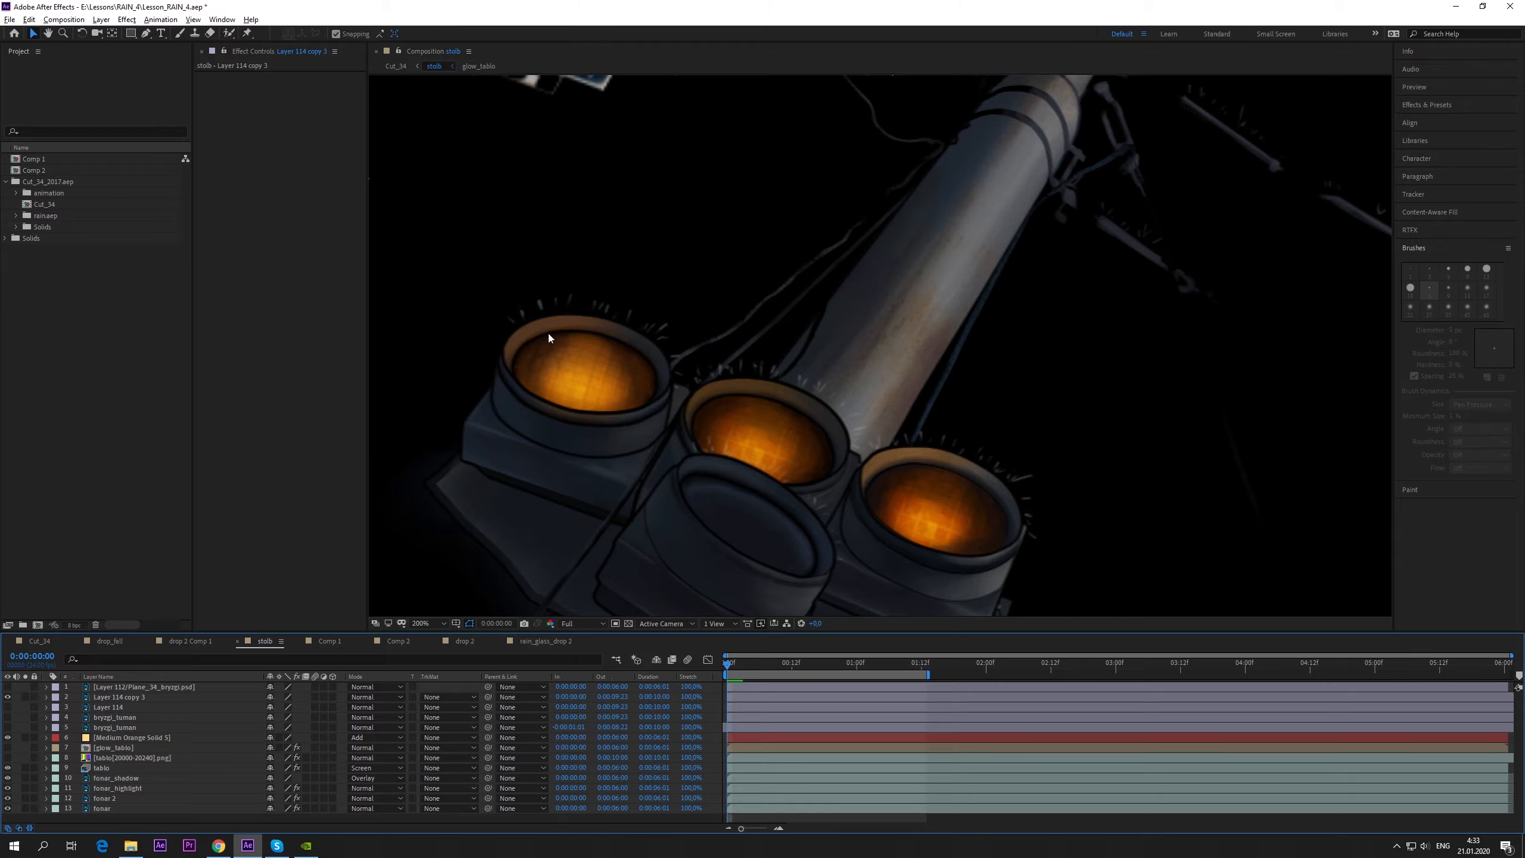
- Show the three topmost splash layers together on the lamps, and hide them all again to compare
click(663, 351)
click(8, 687)
click(7, 706)
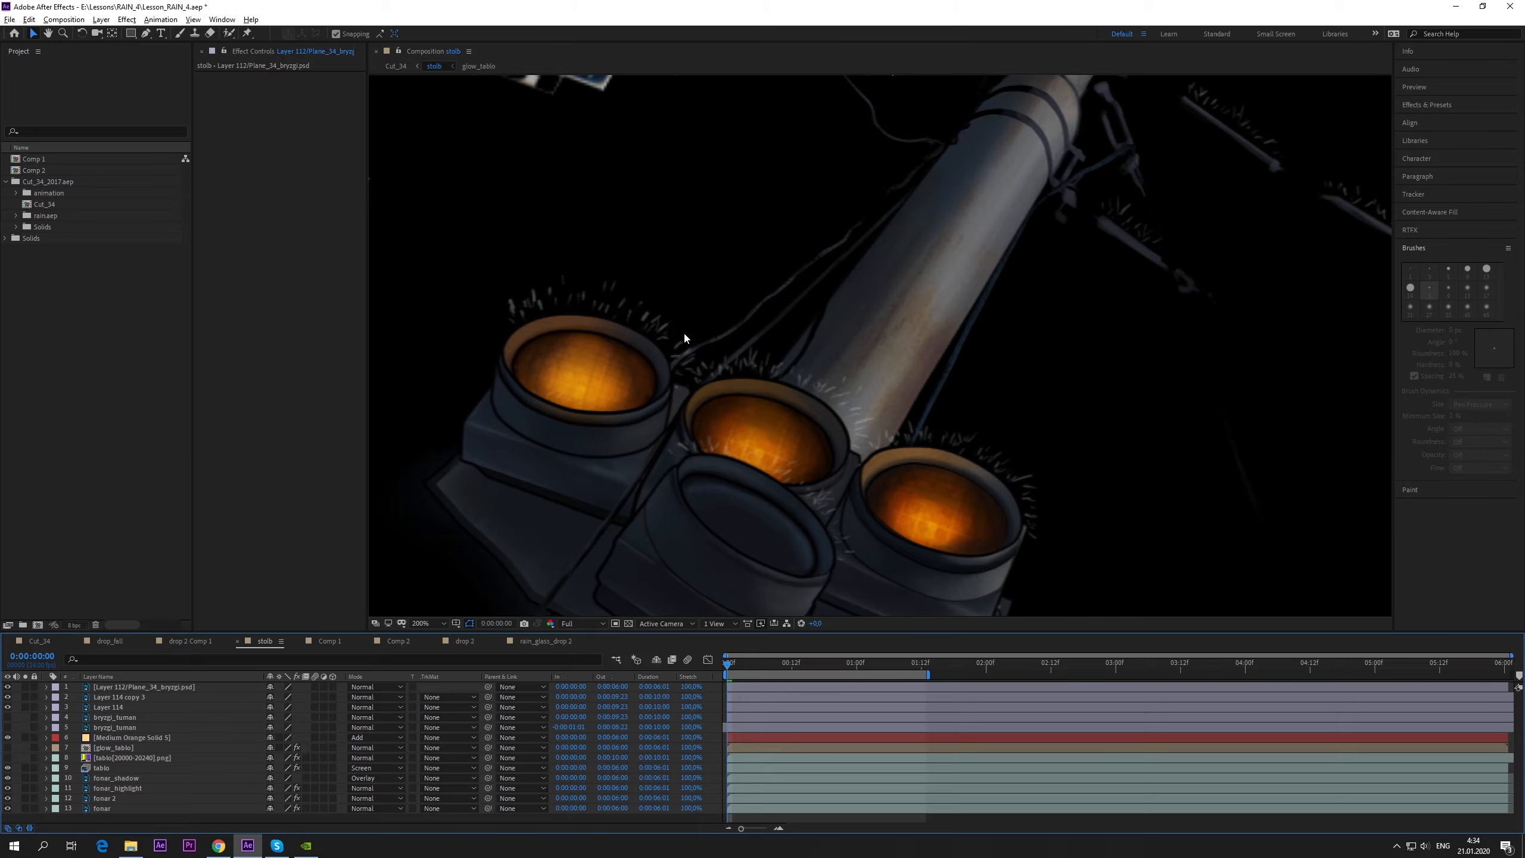
click(8, 697)
click(8, 706)
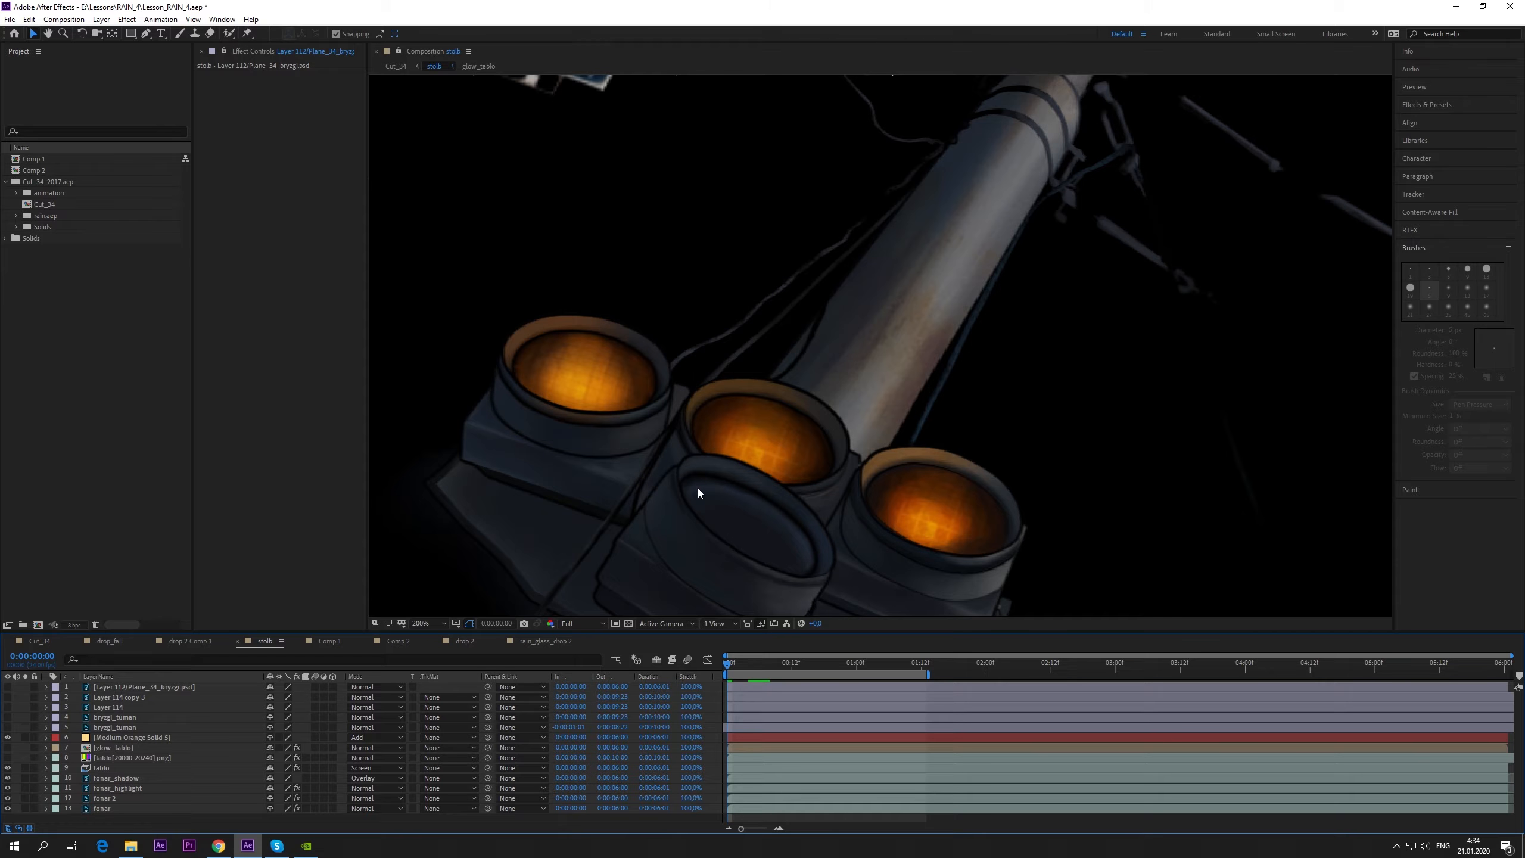
- Reveal the Opacity property of the top three splash layers and make all three layers visible
click(138, 686)
shift+click(112, 707)
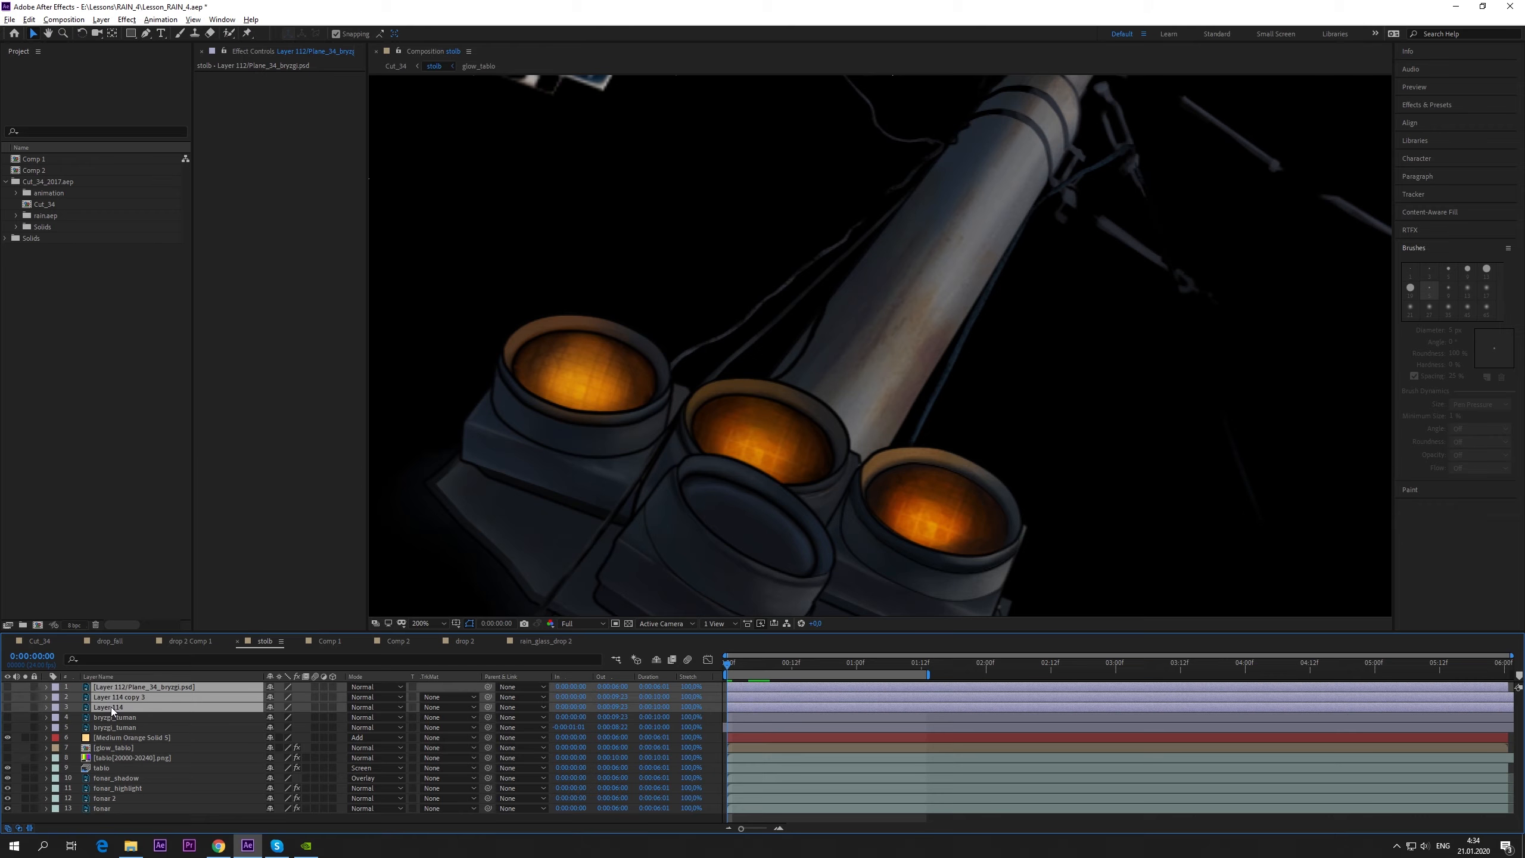
key(t)
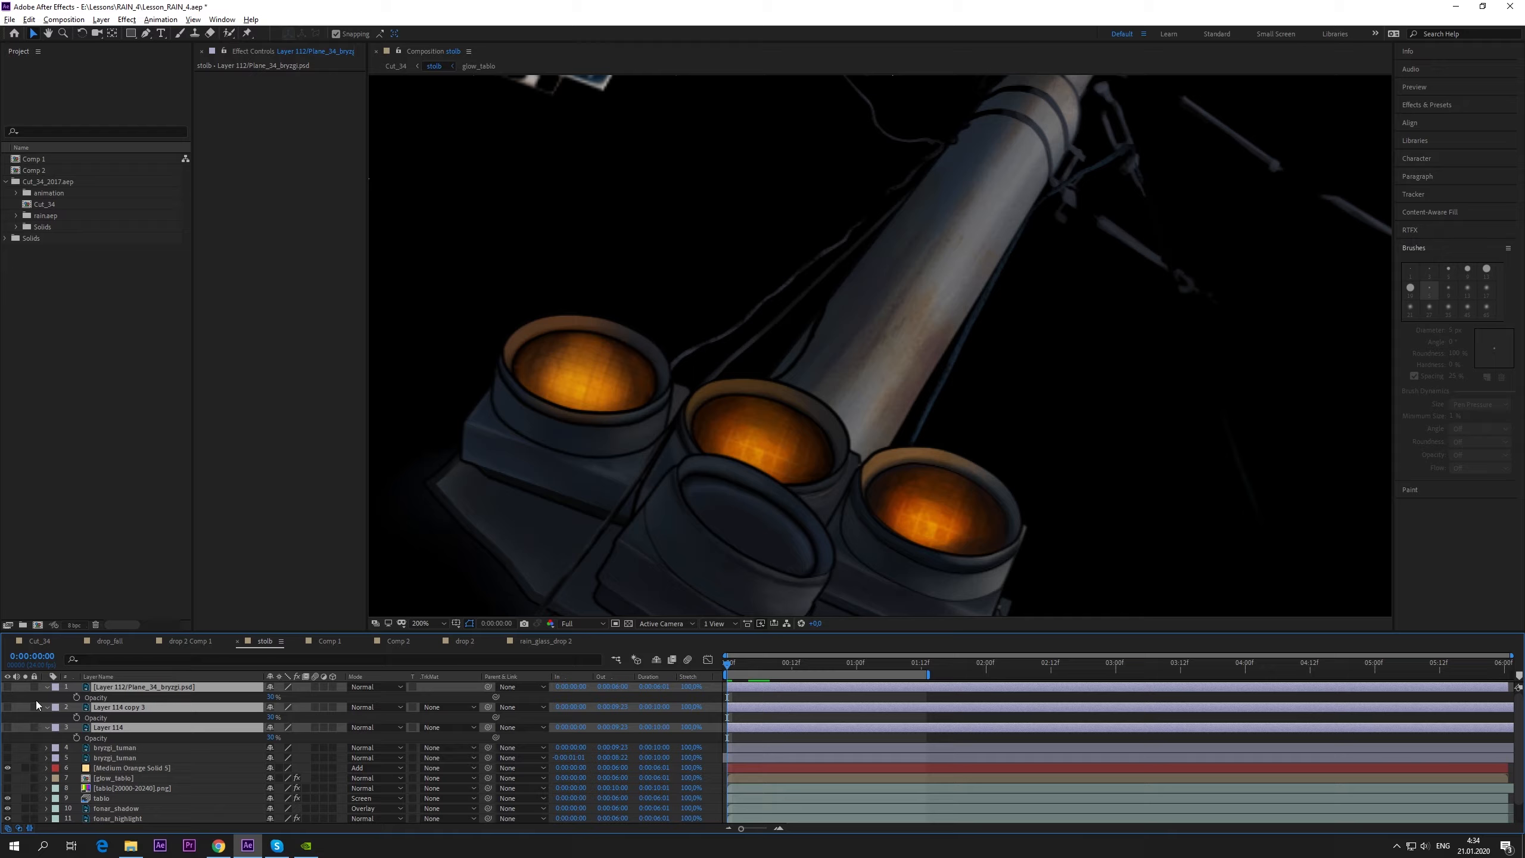
click(8, 687)
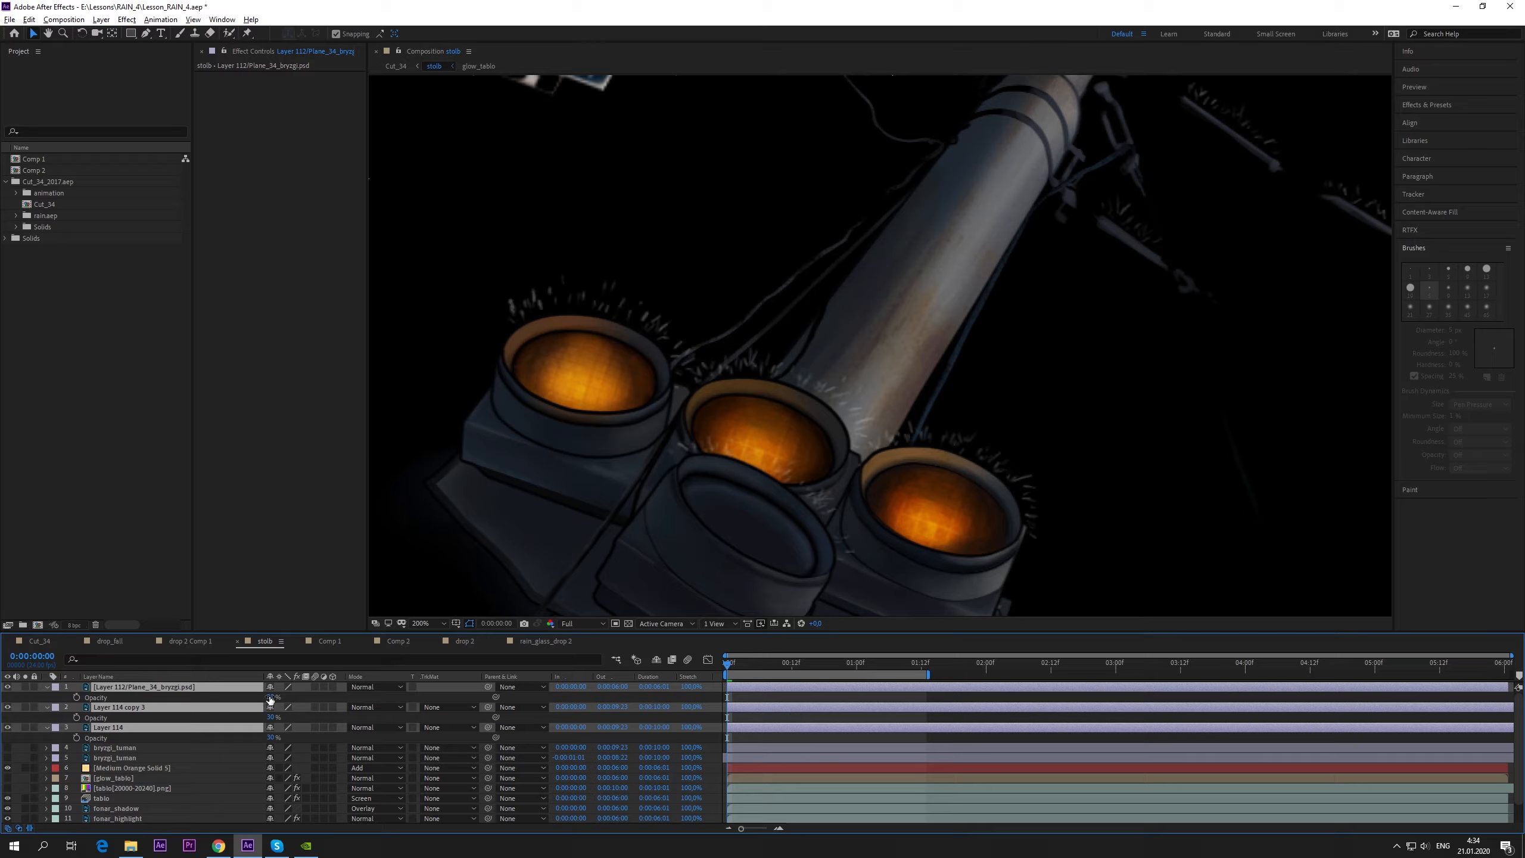
click(774, 697)
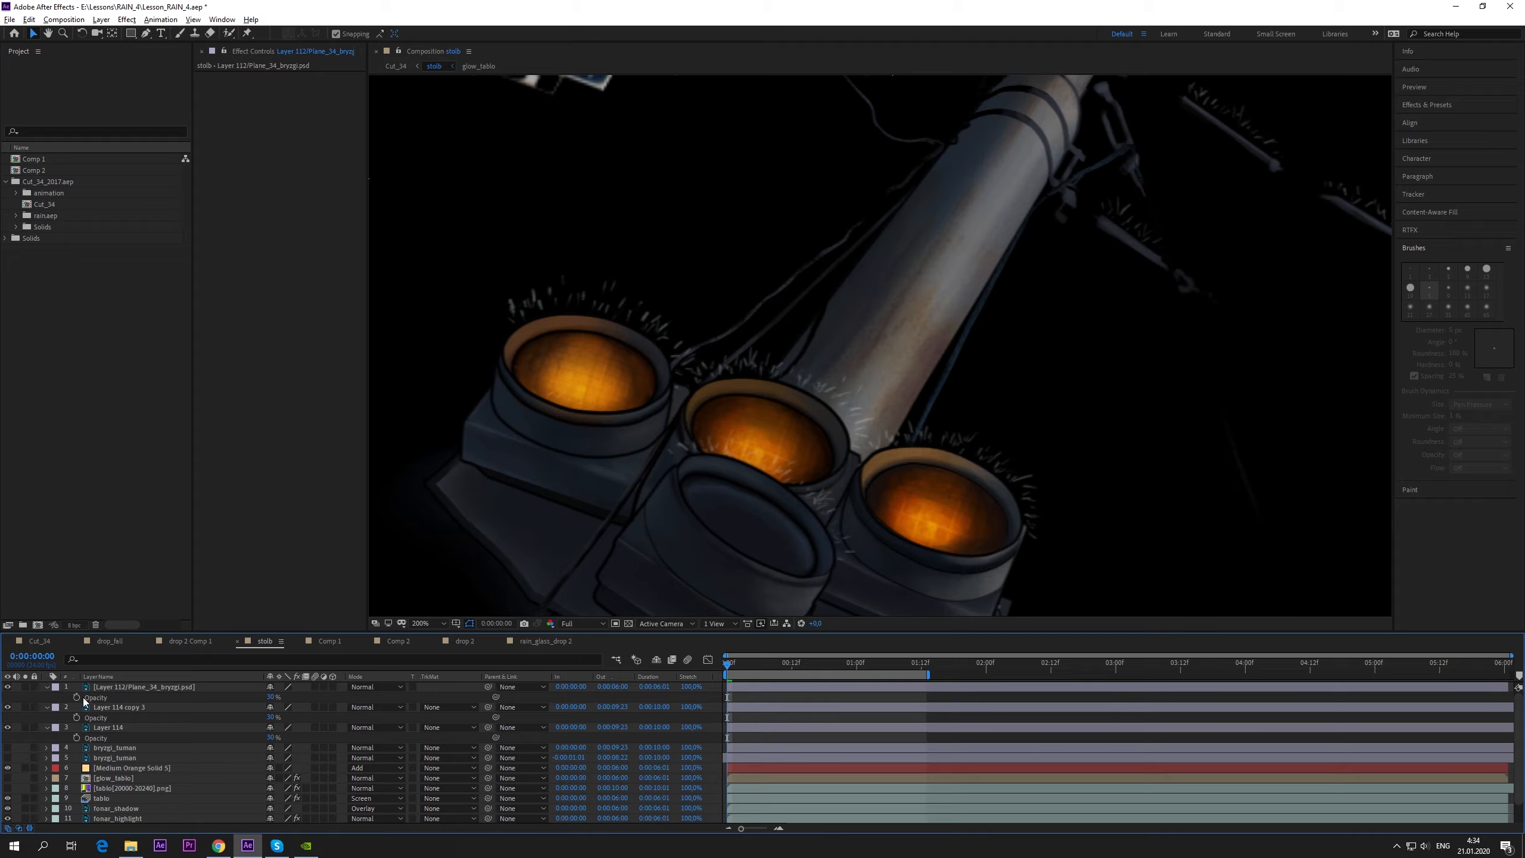
- Add Opacity keyframes to the top three splash layers at frame 0 and convert them to hold keyframes
click(76, 697)
click(77, 717)
click(77, 737)
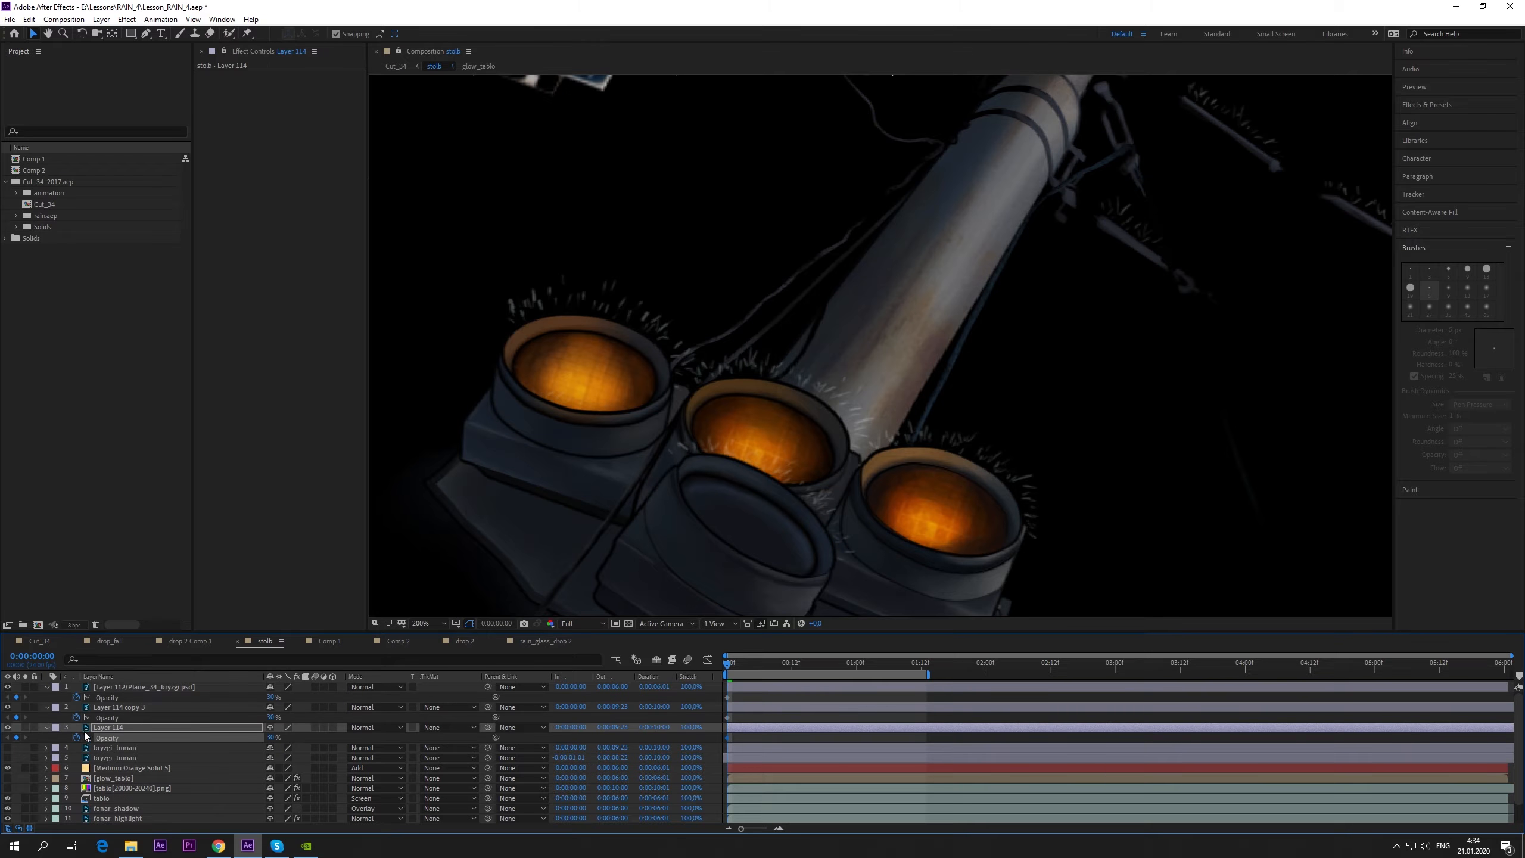
drag(744, 696, 724, 743)
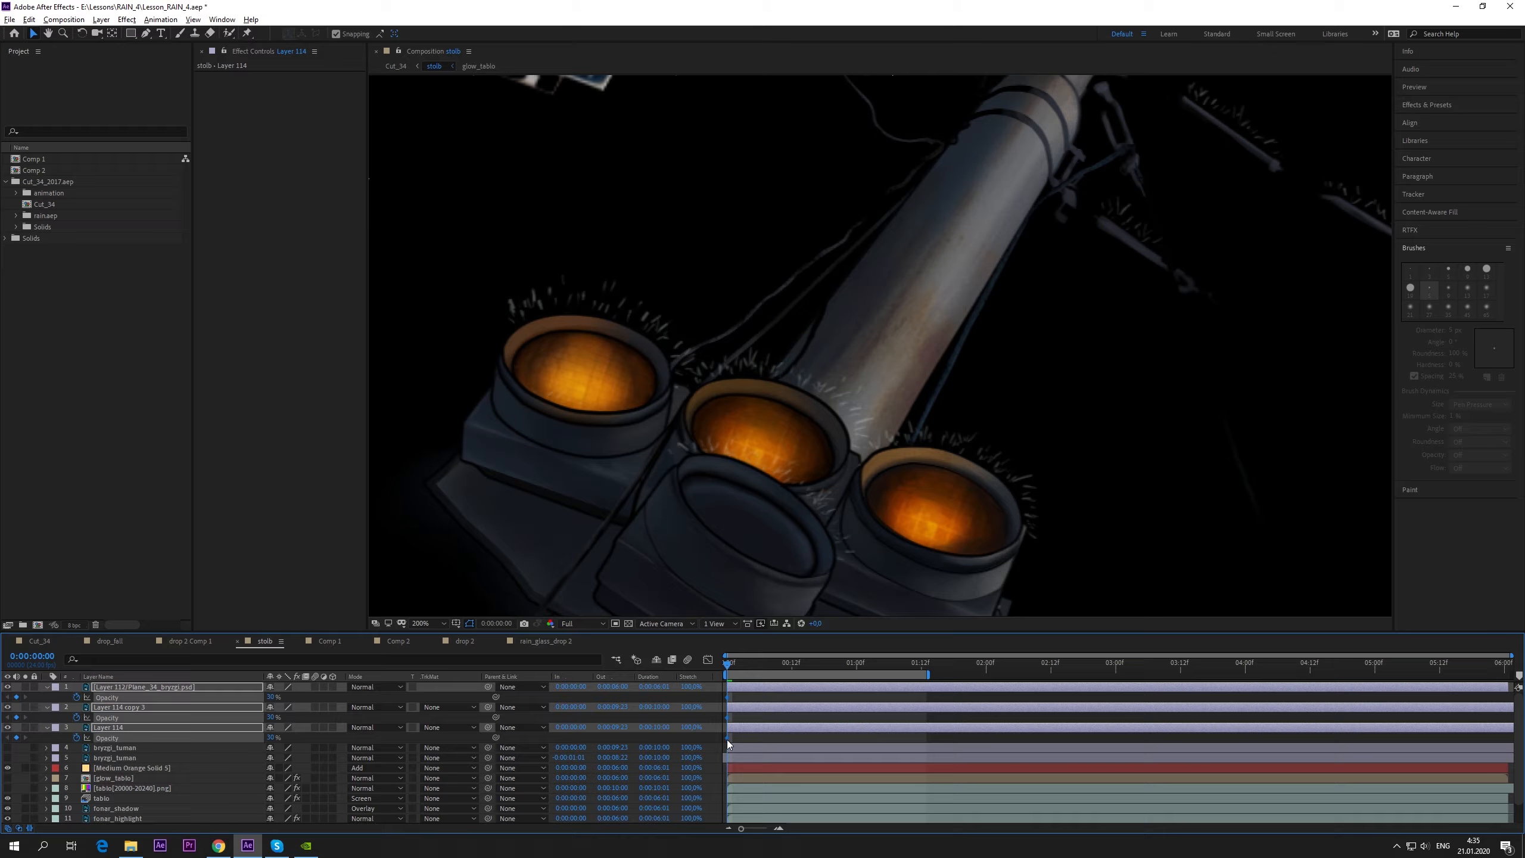
right_click(728, 743)
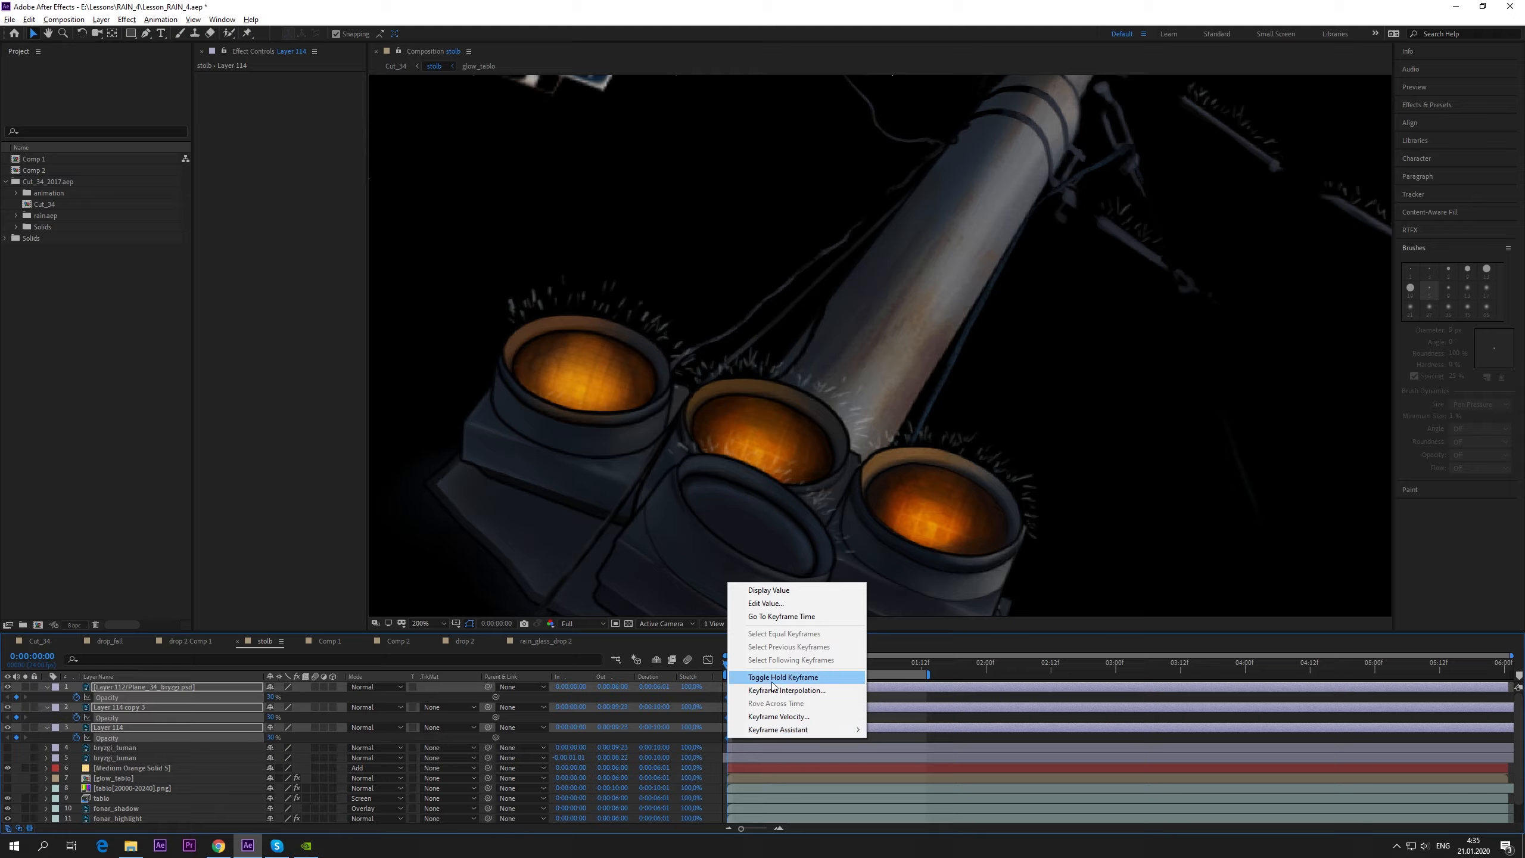
click(769, 683)
click(742, 716)
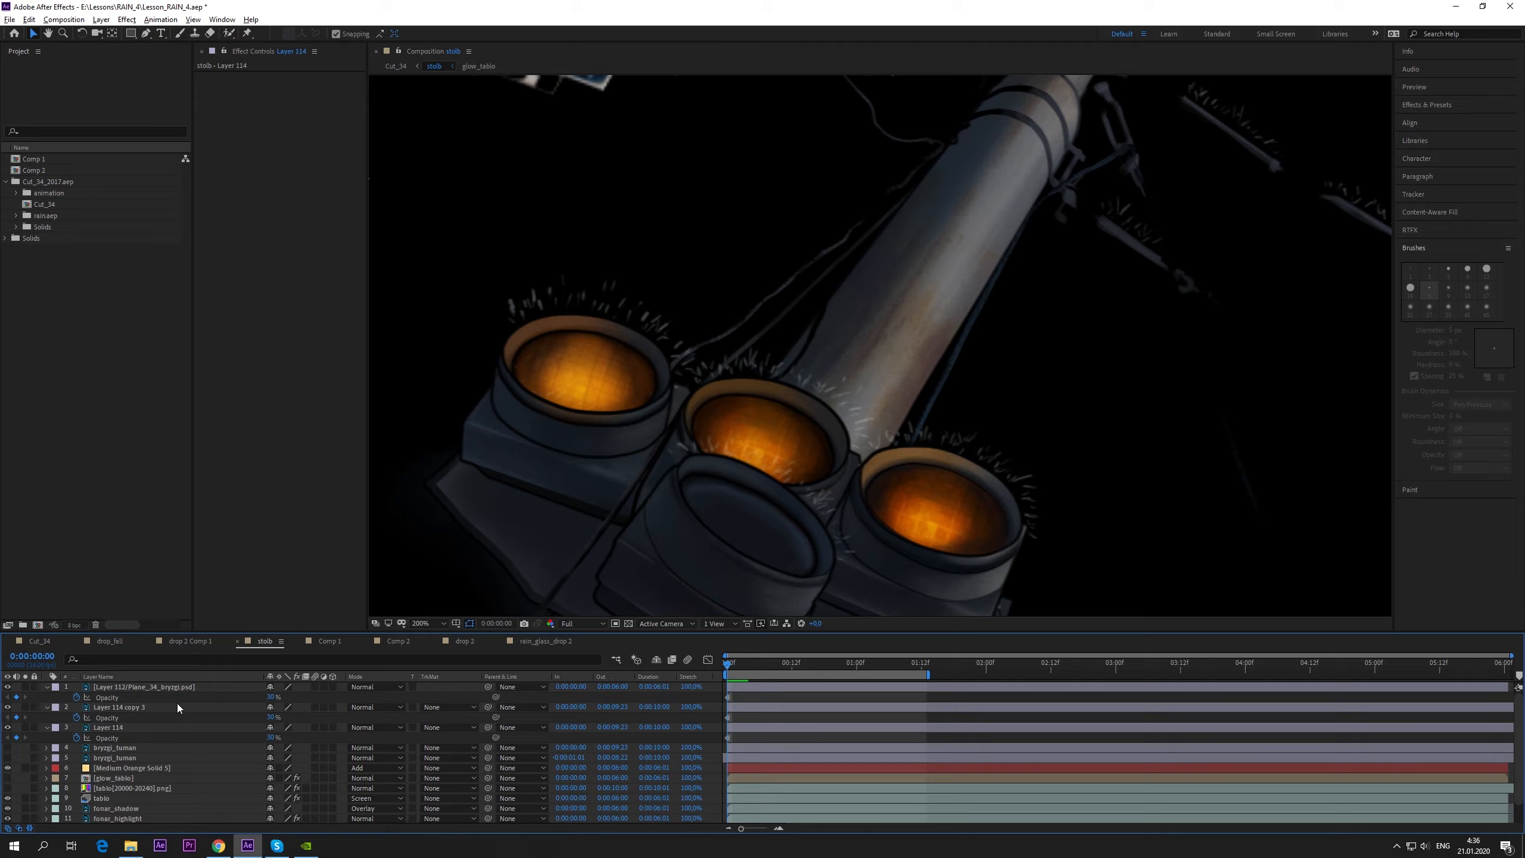
- Set the Opacity of Layer 114 copy 3 and Layer 114 to 0% at frame 0
click(158, 687)
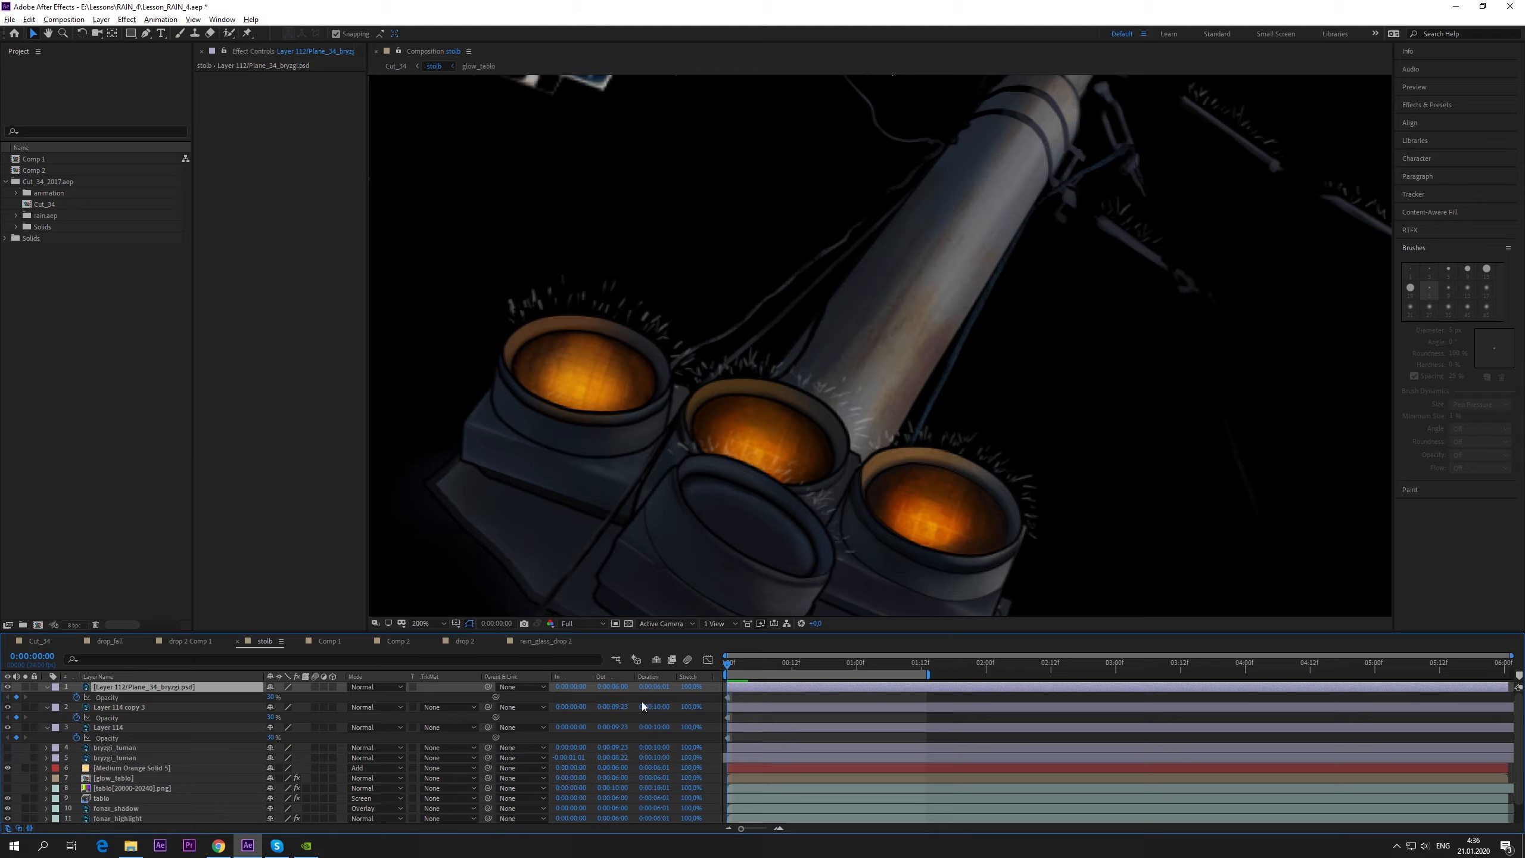
click(271, 717)
text(0)
click(271, 737)
text(0)
- At frame 3, set the Opacity of Layer 112/Plane_34_bryzgi.psd to 0% and of Layer 114 copy 3 to 30%
drag(728, 665, 744, 669)
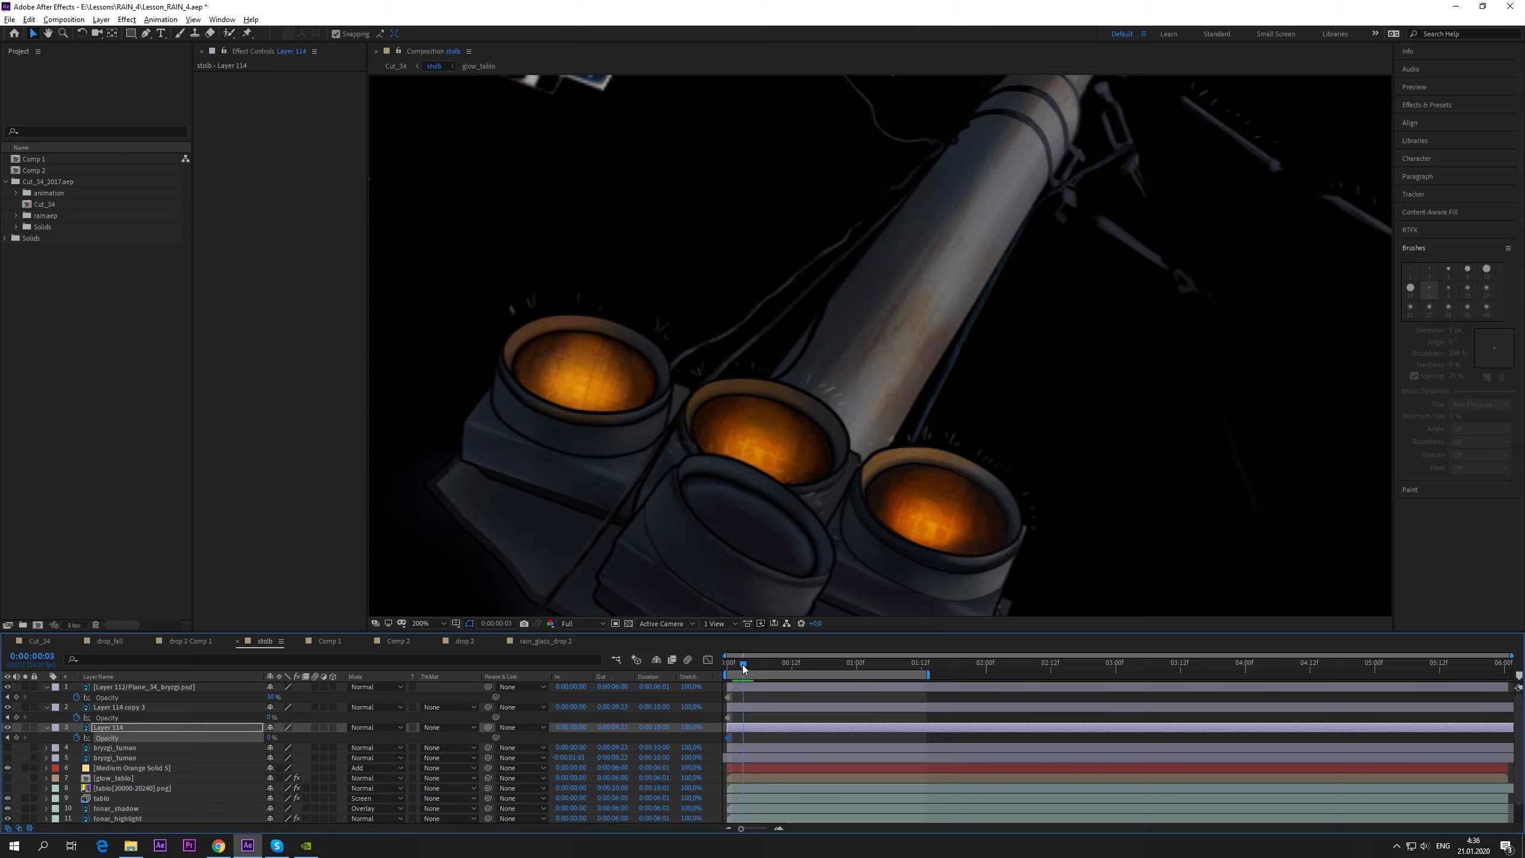
click(272, 697)
text(0)
key(Return)
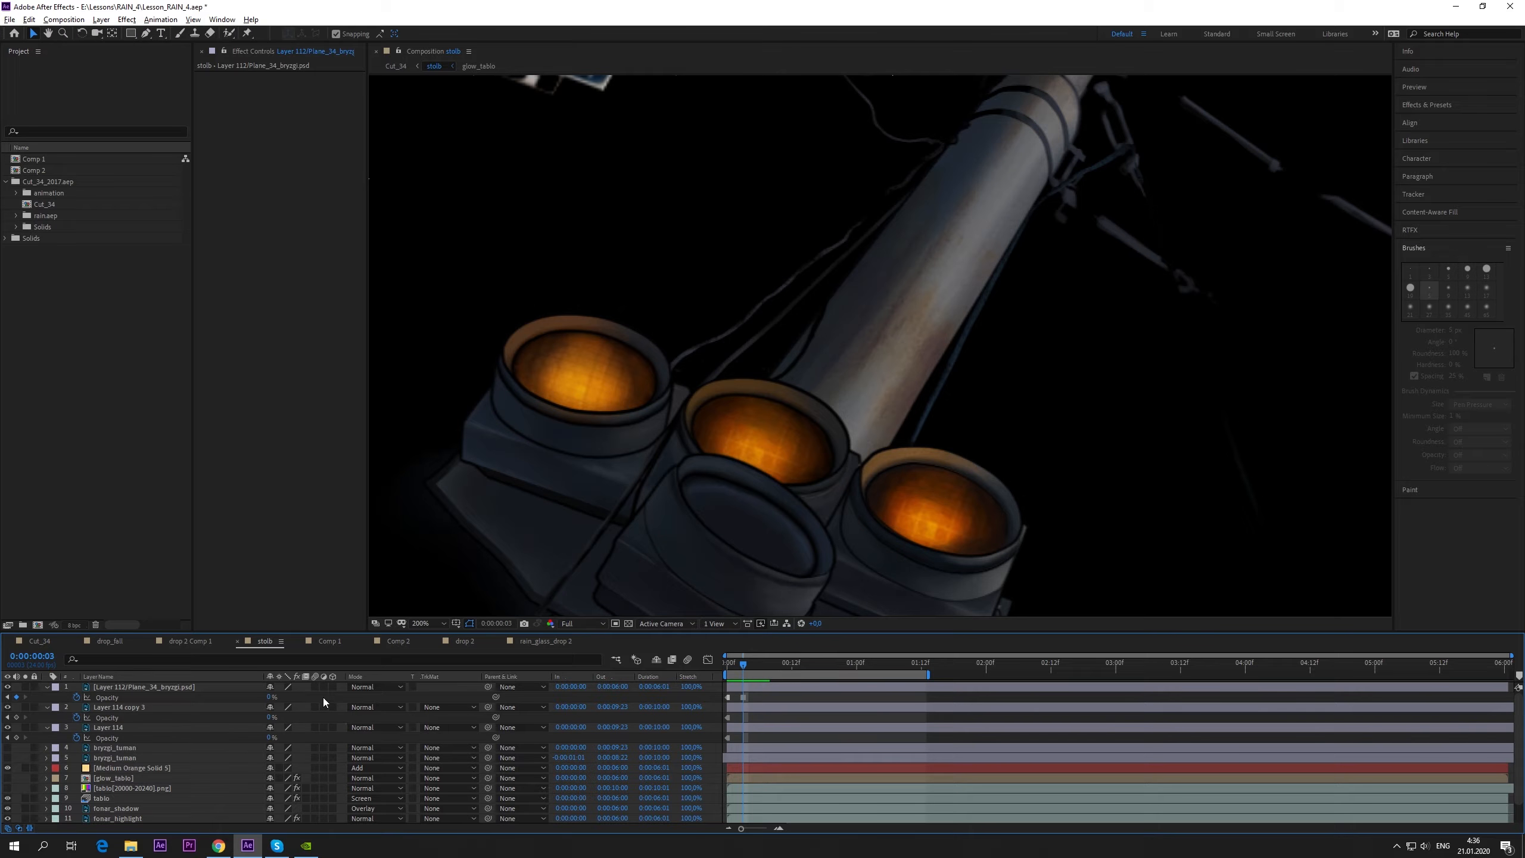
click(271, 717)
text(30)
key(Return)
- At frame 6, set the Opacity of Layer 114 copy 3 to 0% and of Layer 114 to 30%
mouse_move(744, 662)
mouse_down()
mouse_move(721, 665)
mouse_move(753, 672)
mouse_up()
drag(743, 668, 727, 665)
drag(729, 667, 735, 668)
drag(729, 671, 745, 671)
click(271, 718)
text(0)
key(Tab)
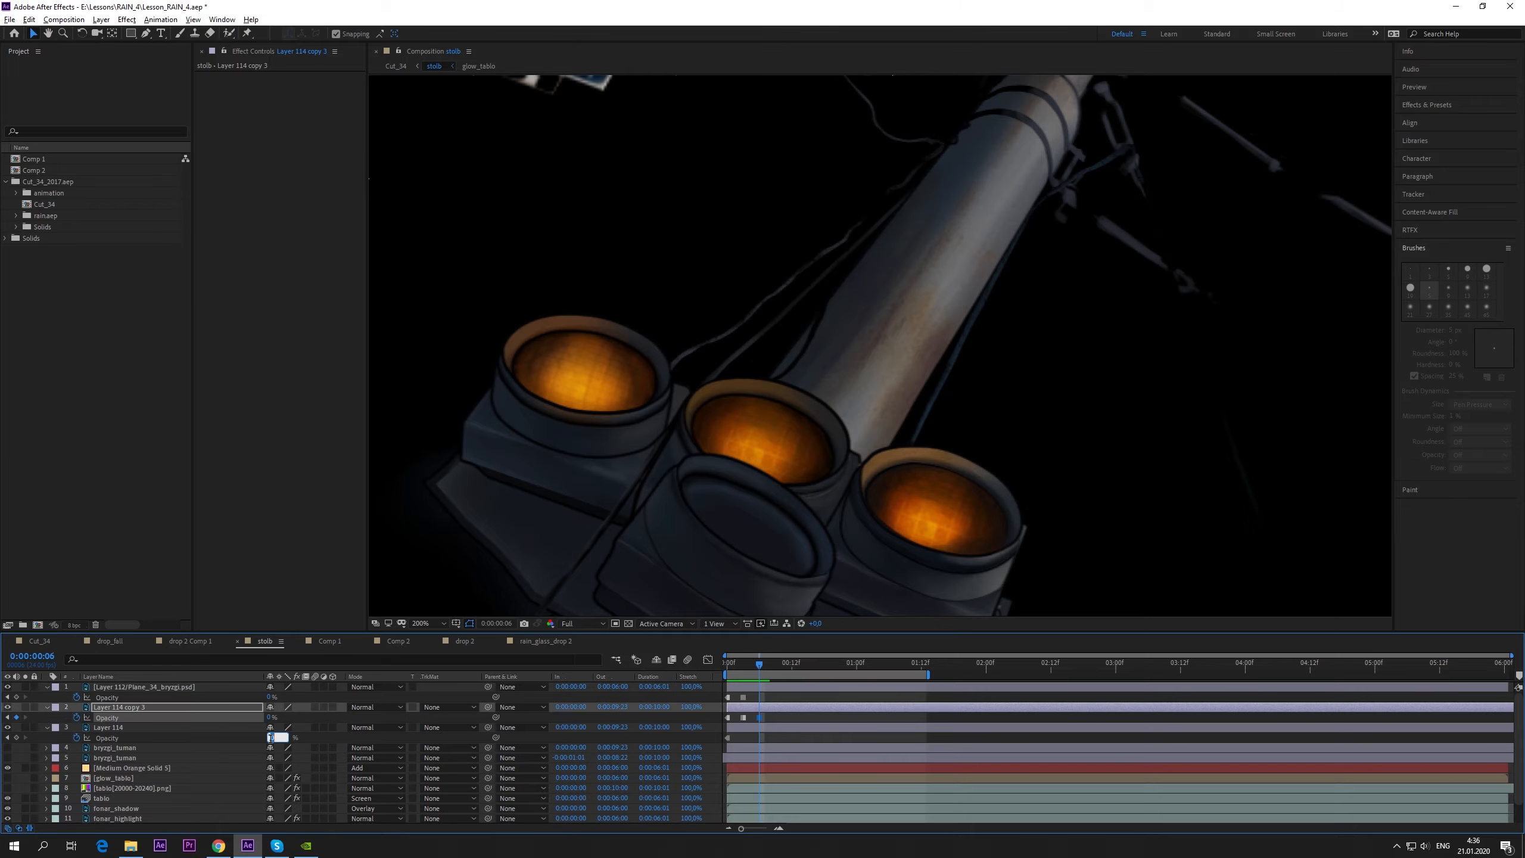
text(300)
key(Return)
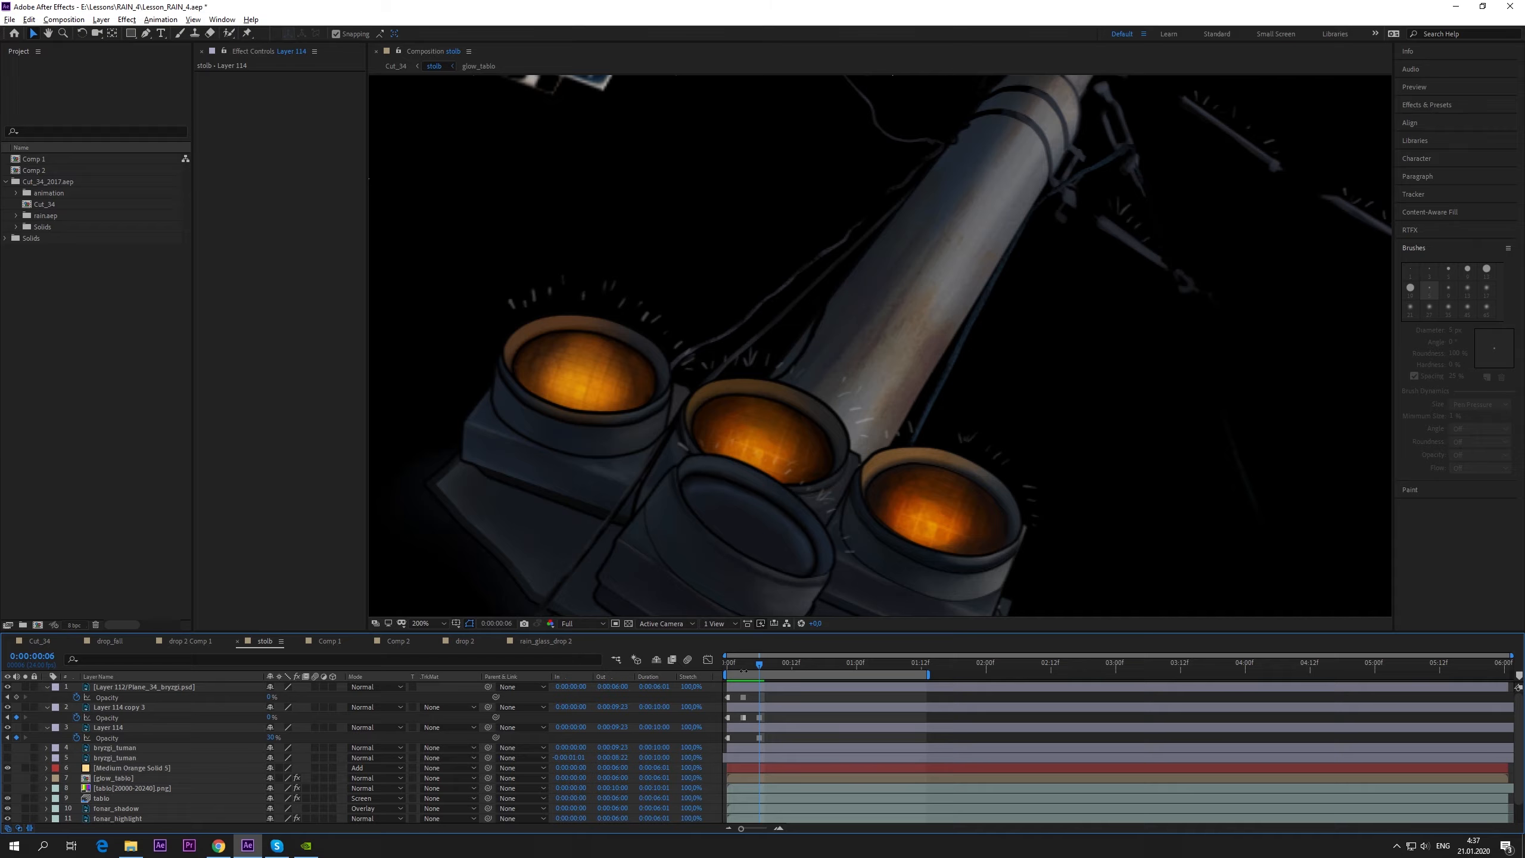
- At frame 9, set Layer 114's Opacity to 0% and add an Opacity keyframe to Layer 114 copy 3
click(731, 666)
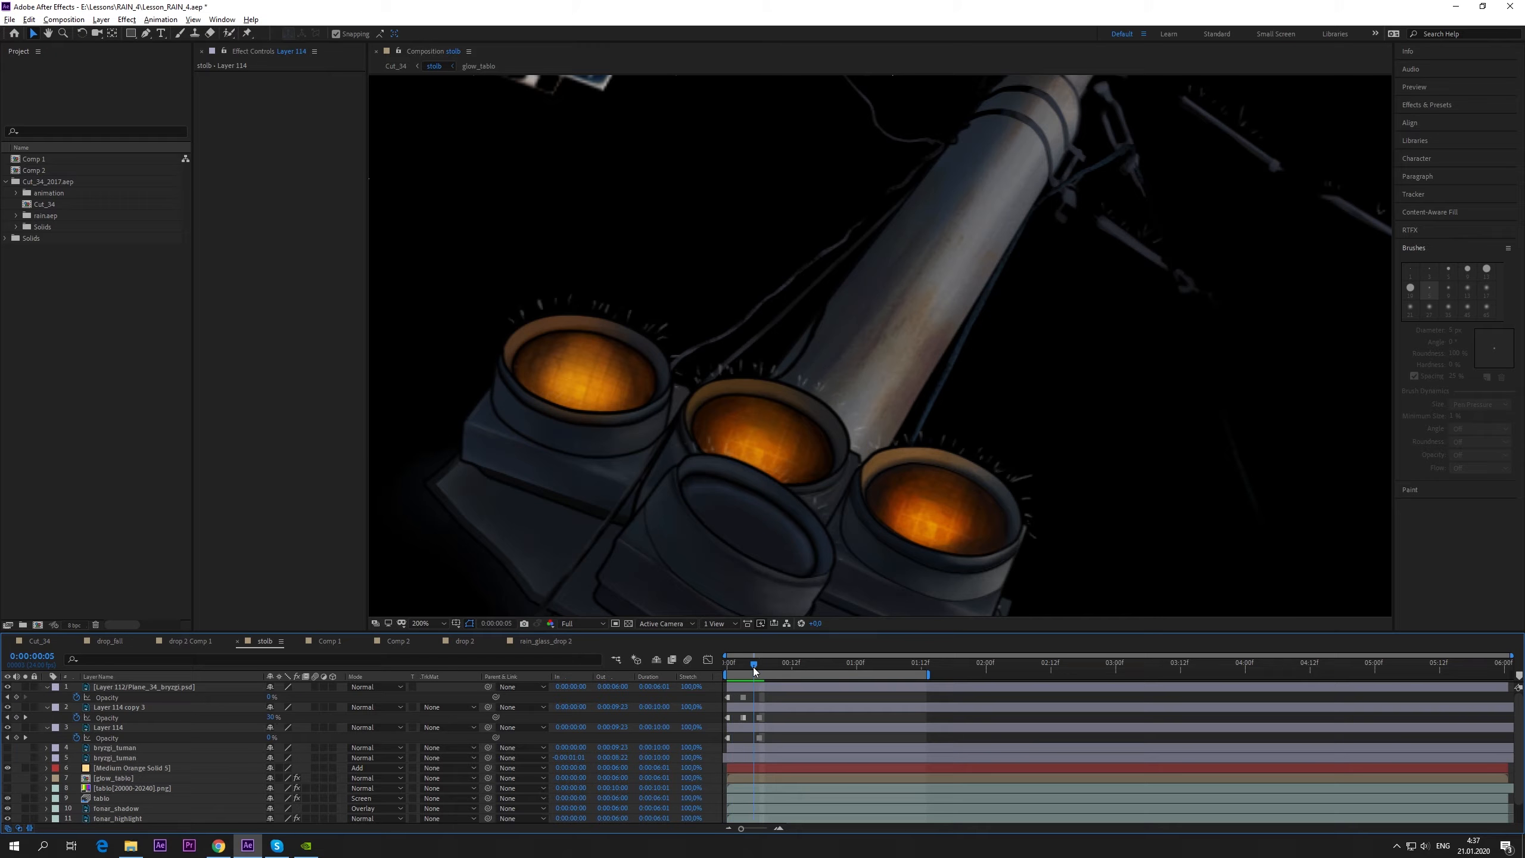
mouse_move(731, 671)
mouse_down()
mouse_move(779, 666)
mouse_move(740, 670)
mouse_move(760, 678)
mouse_up()
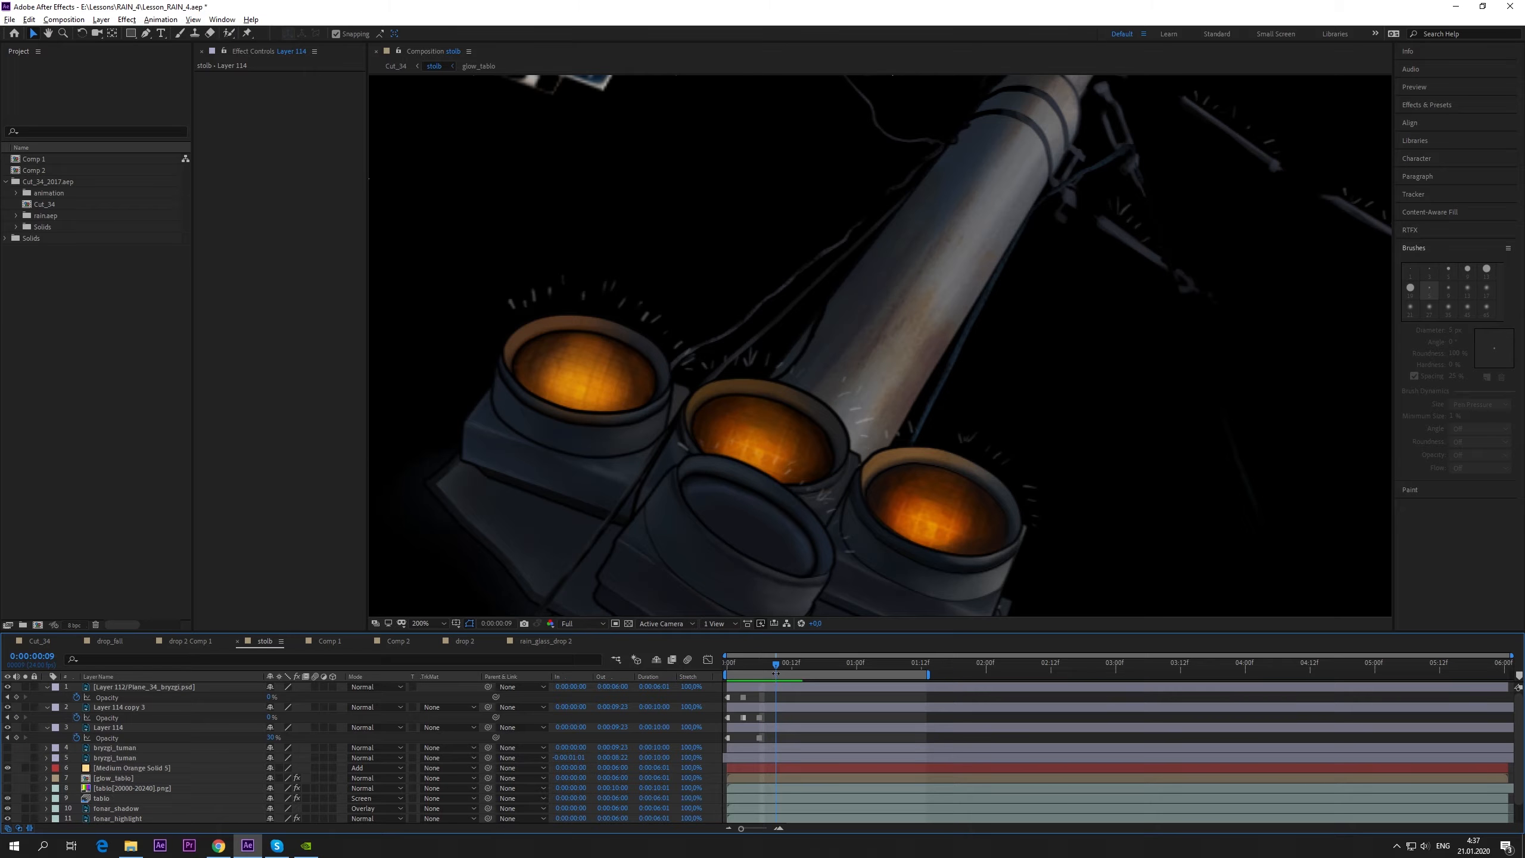
click(274, 738)
text(0)
key(Return)
click(17, 717)
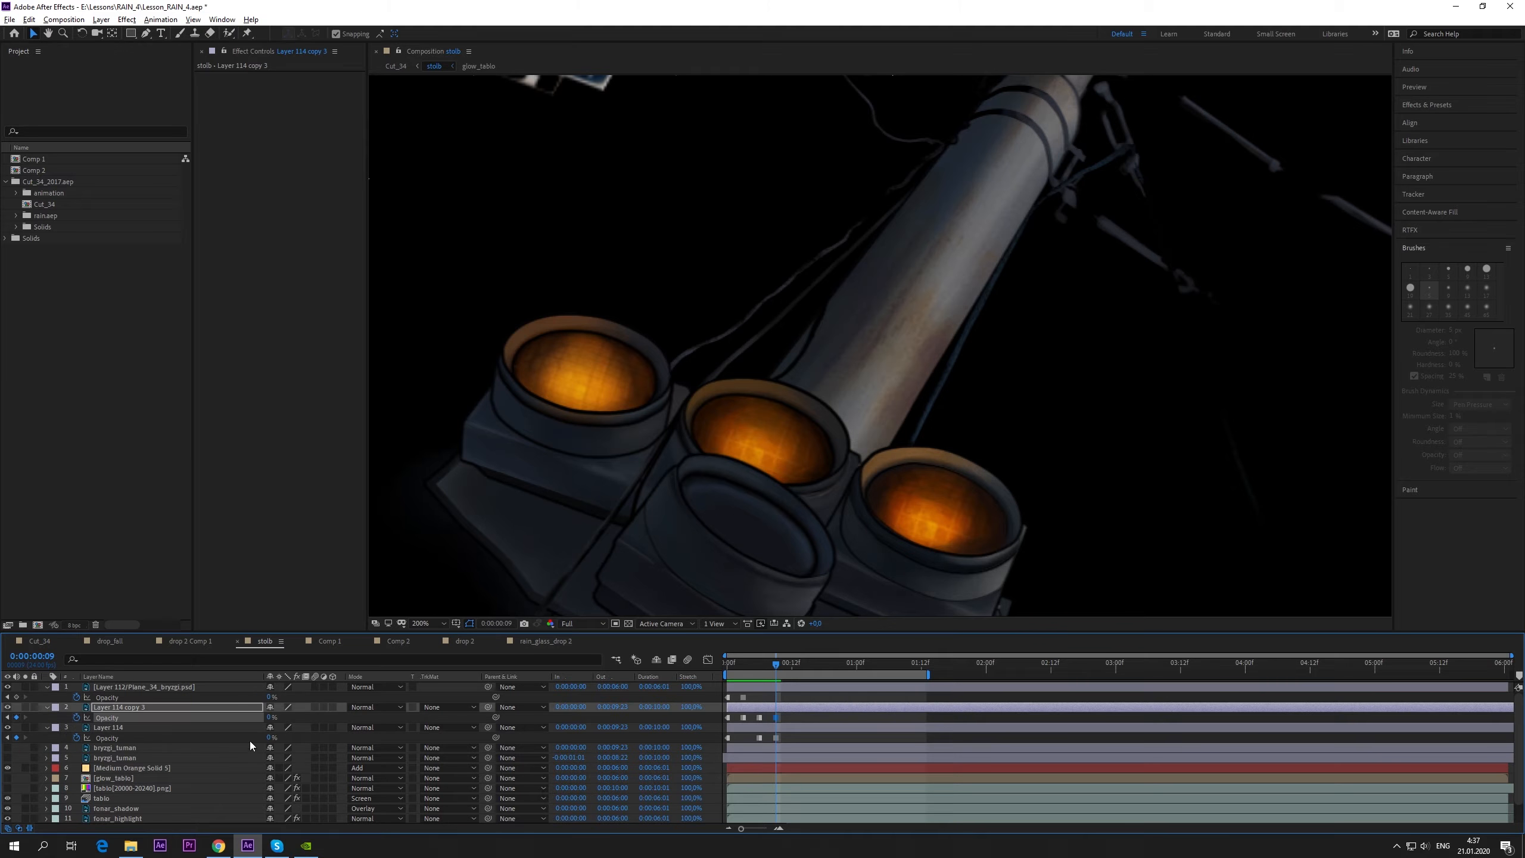
- Set the Opacity of Layer 112/Plane_34_bryzgi.psd to 30% at frame 9 and scrub back to the start to check the cycle
click(271, 697)
text(30)
click(419, 698)
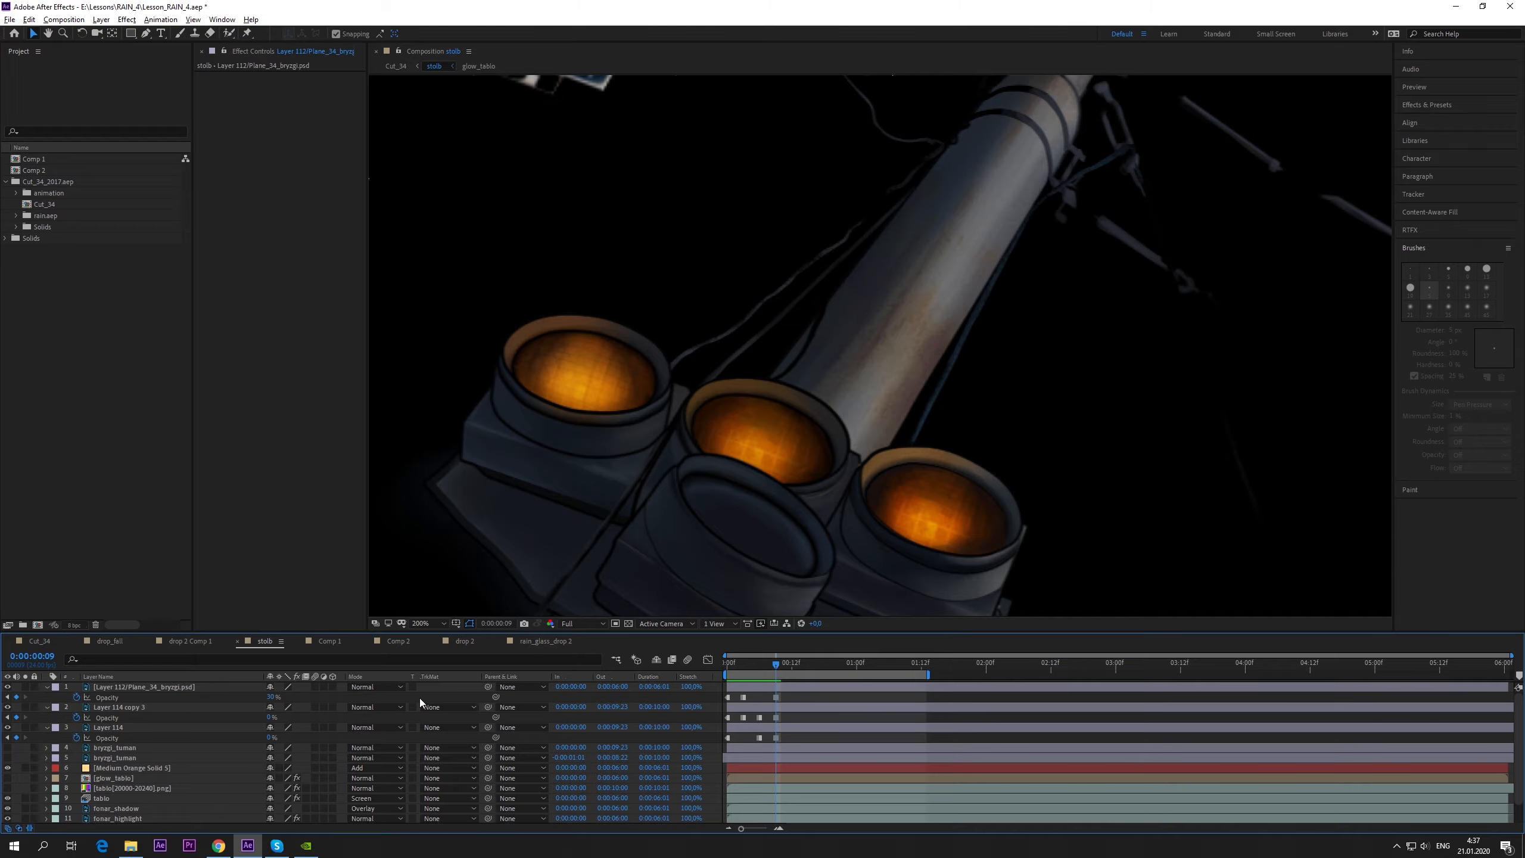
drag(791, 667, 700, 687)
click(730, 672)
drag(729, 675, 635, 691)
- Add a loopOut() expression to the Opacity of Layer 112/Plane_34_bryzgi.psd
alt+click(75, 697)
text(loop)
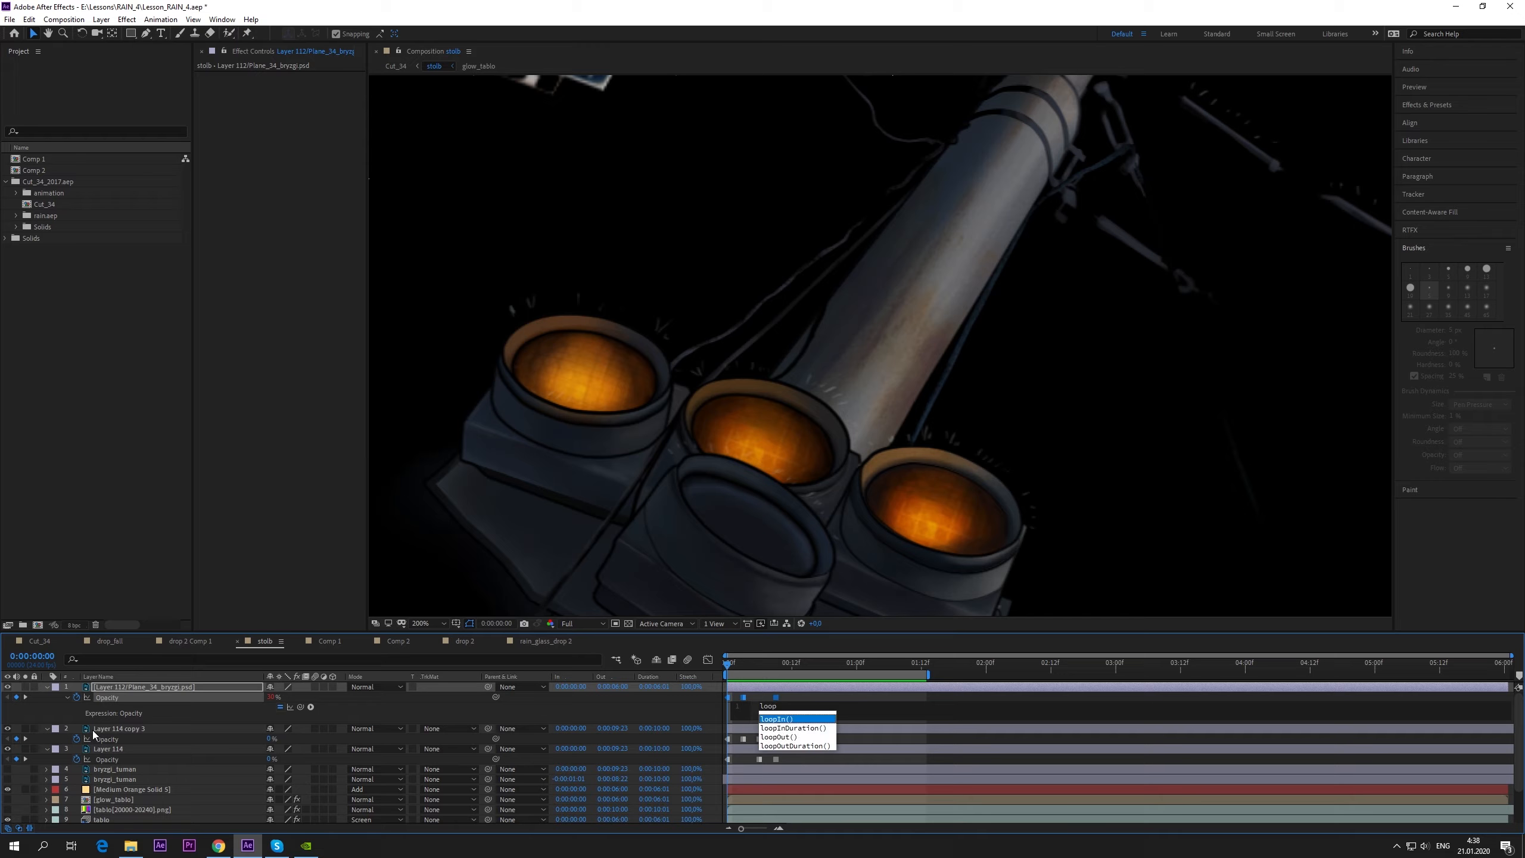
text(Out)
key(Return)
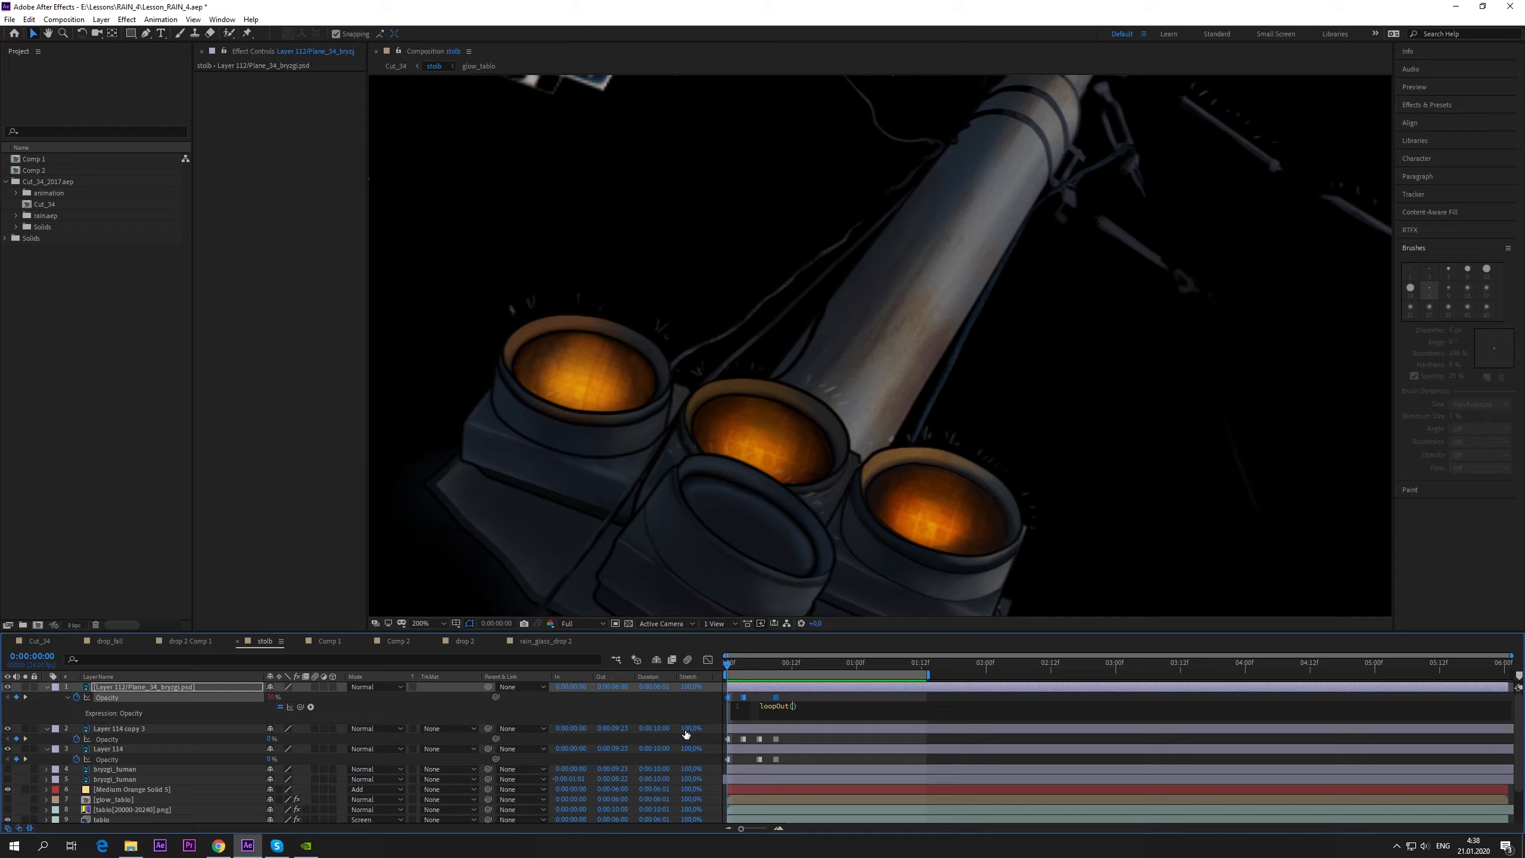
click(698, 707)
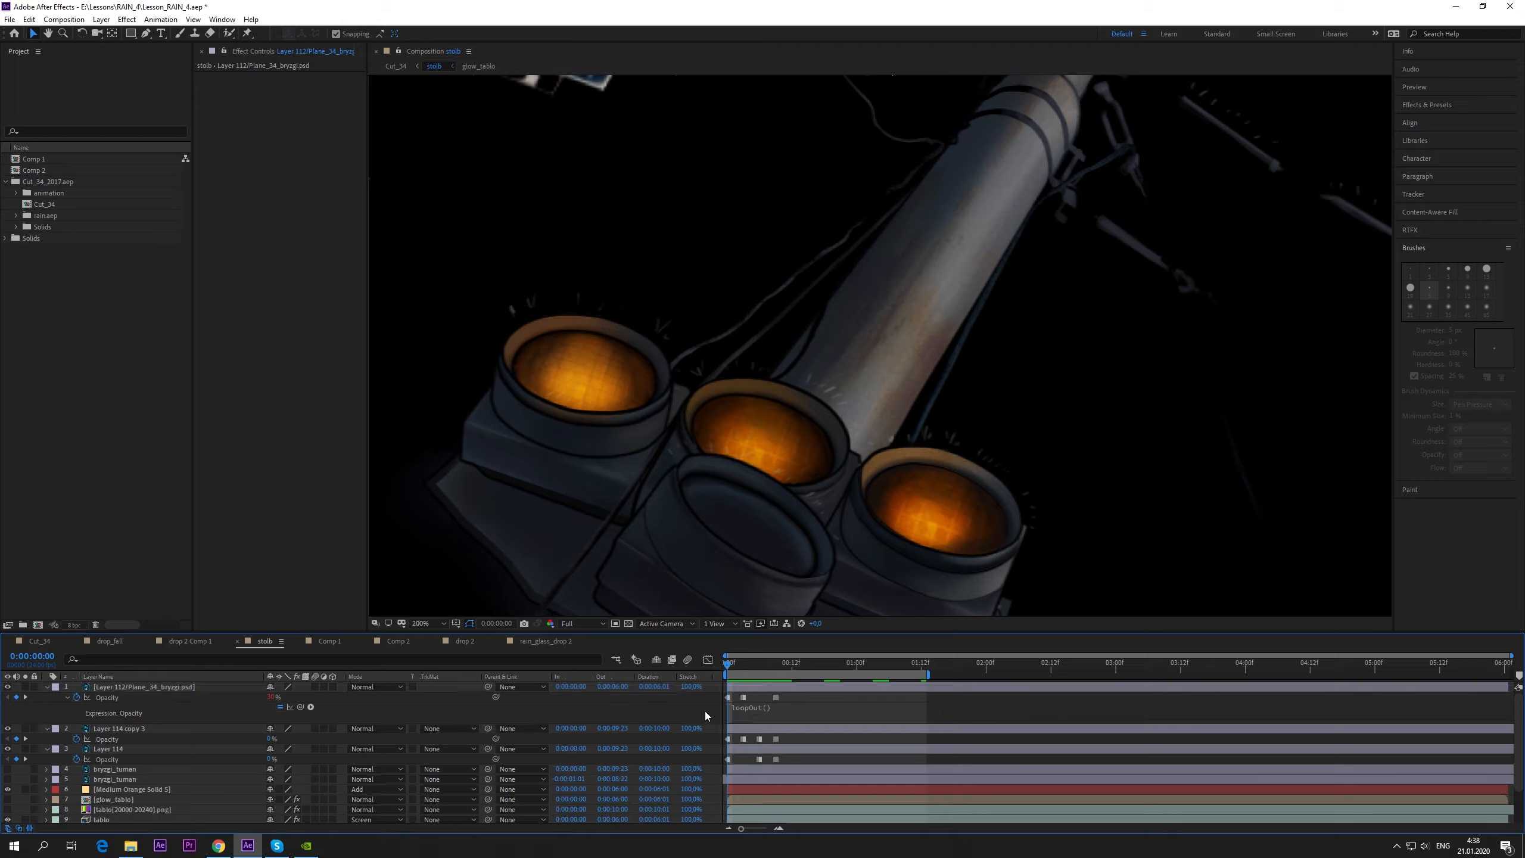
- Copy the loopOut() expression to the Opacity of Layer 114 copy 3 and Layer 114
click(767, 711)
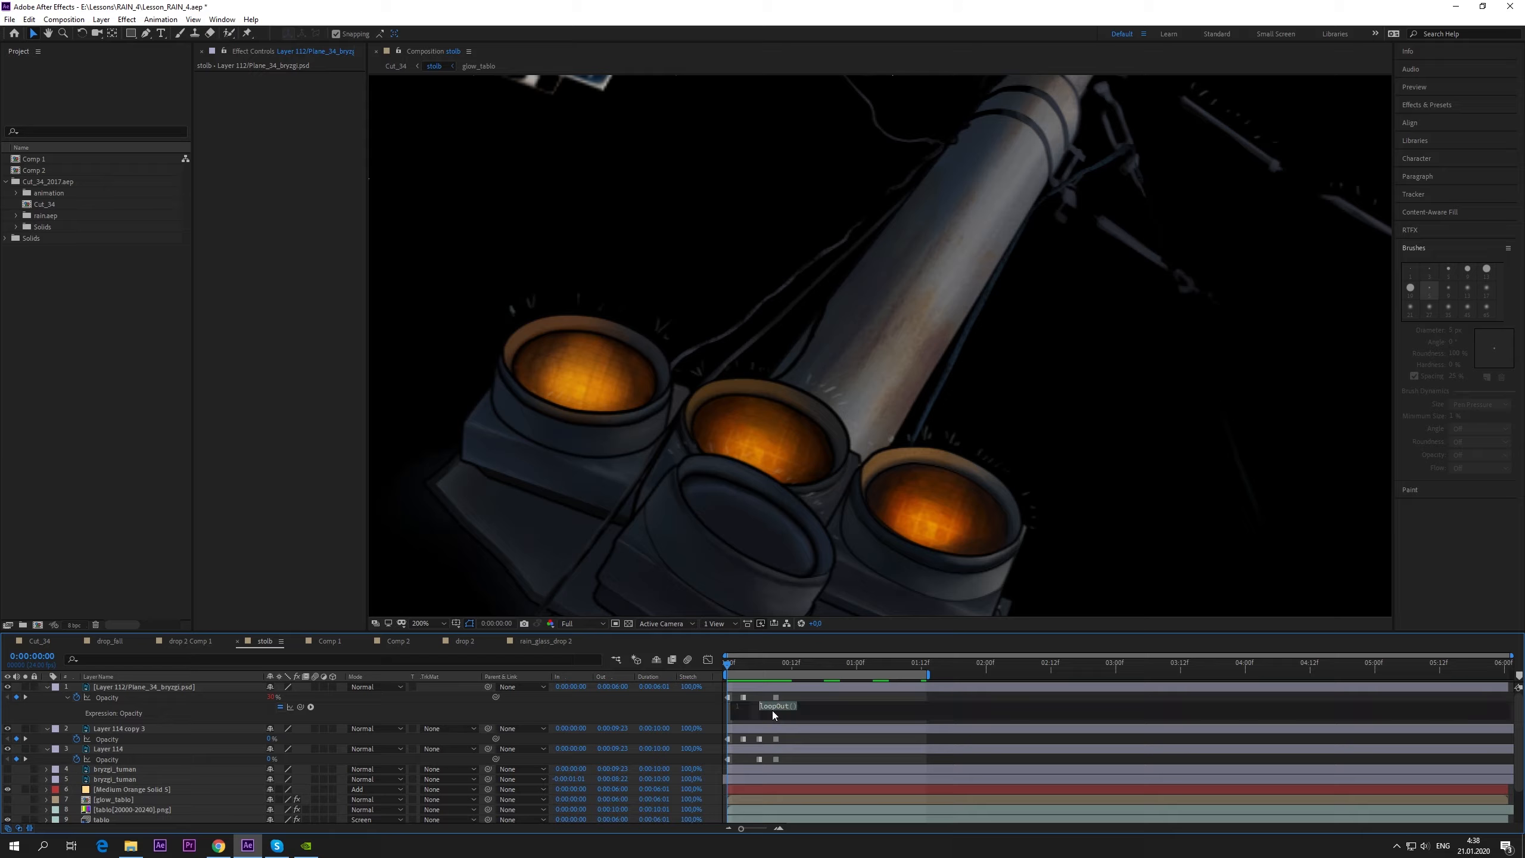
click(705, 714)
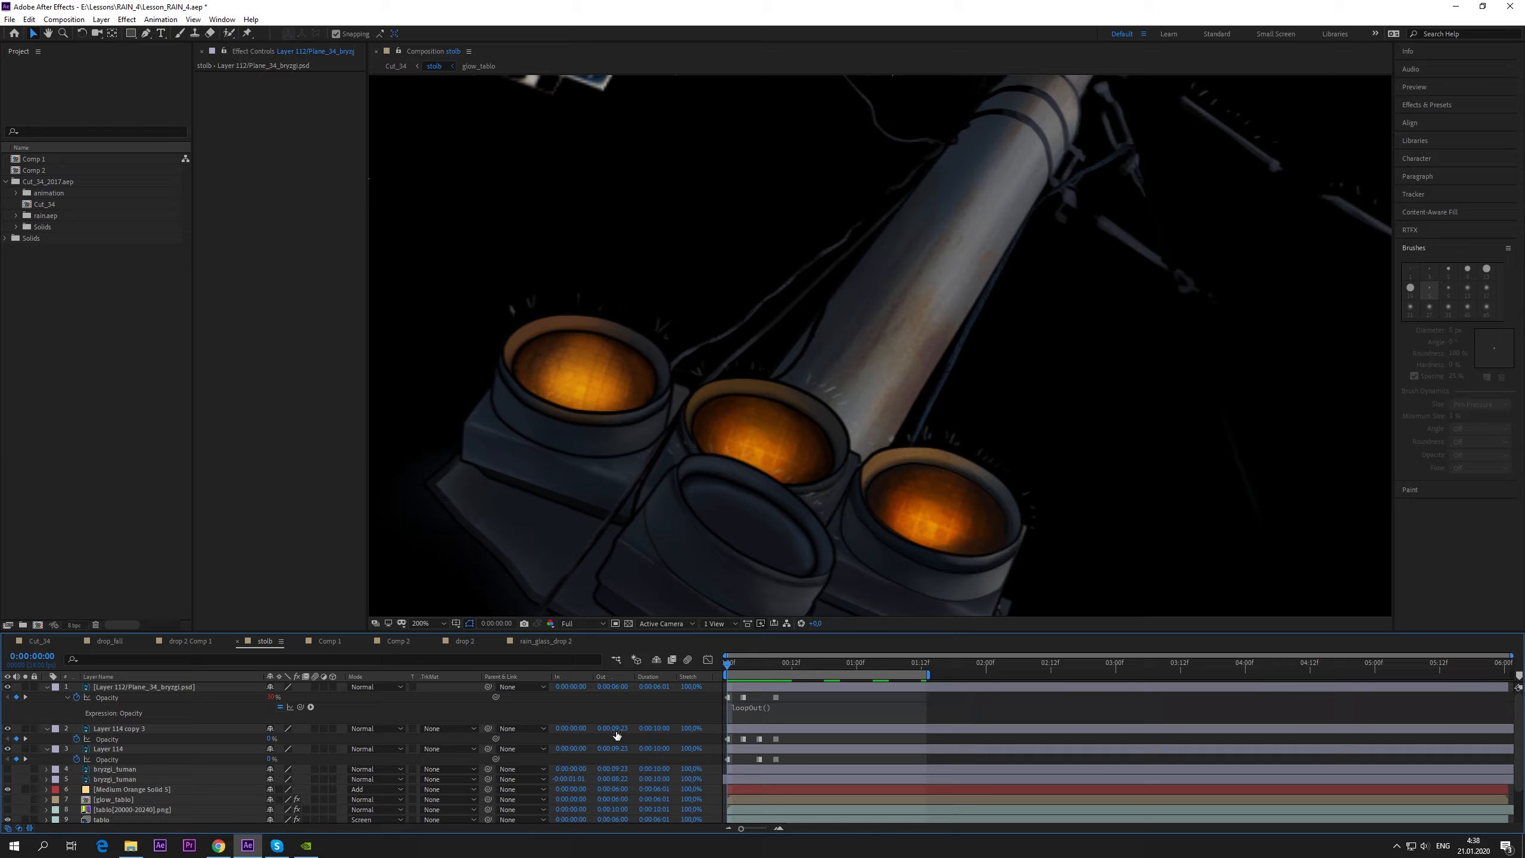
alt+click(77, 739)
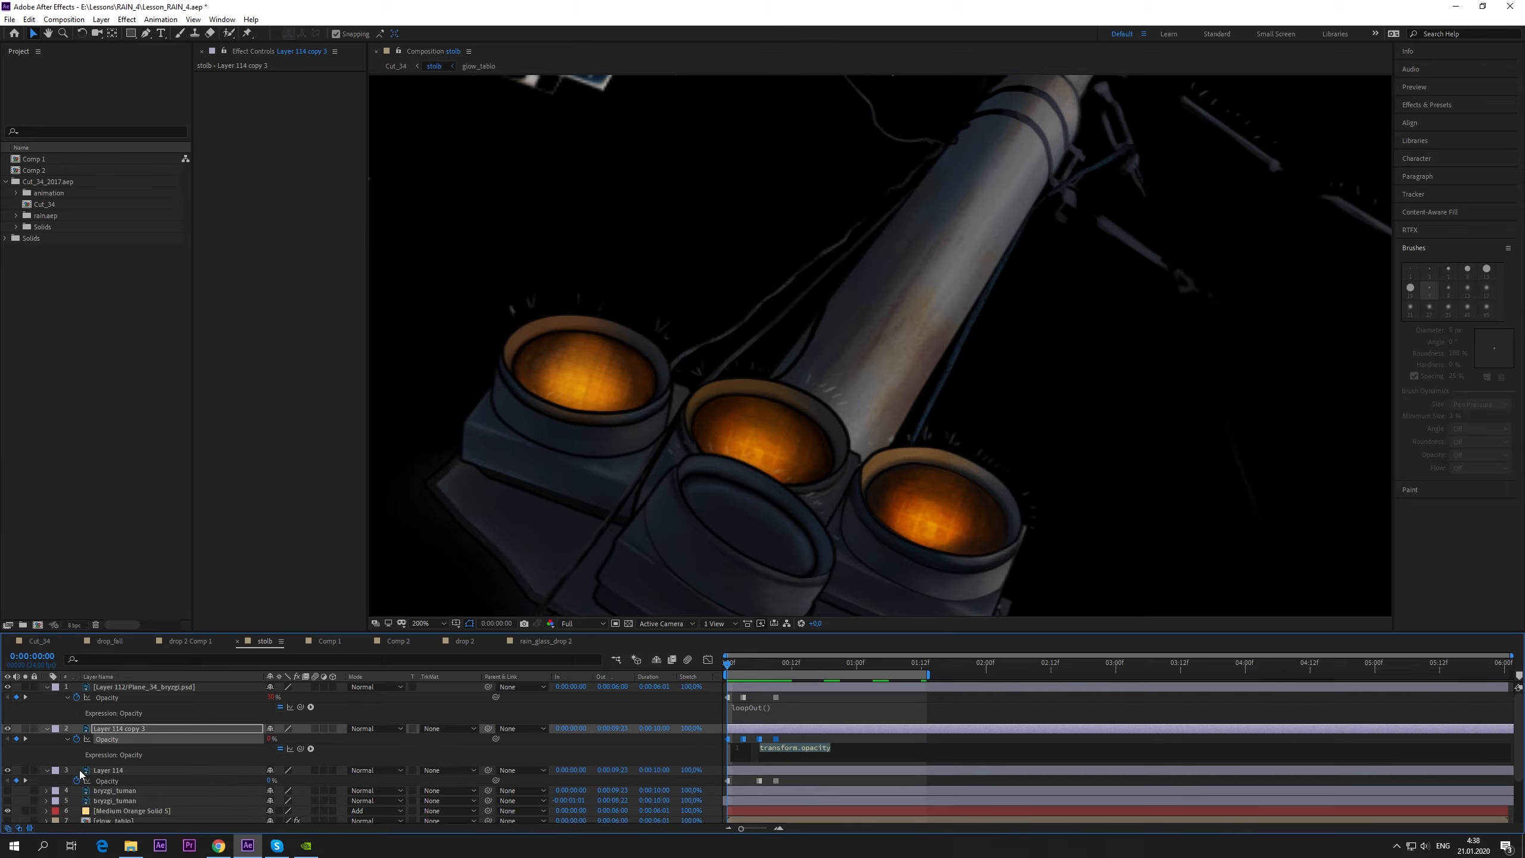
key(ctrl+v)
alt+click(75, 779)
key(ctrl+v)
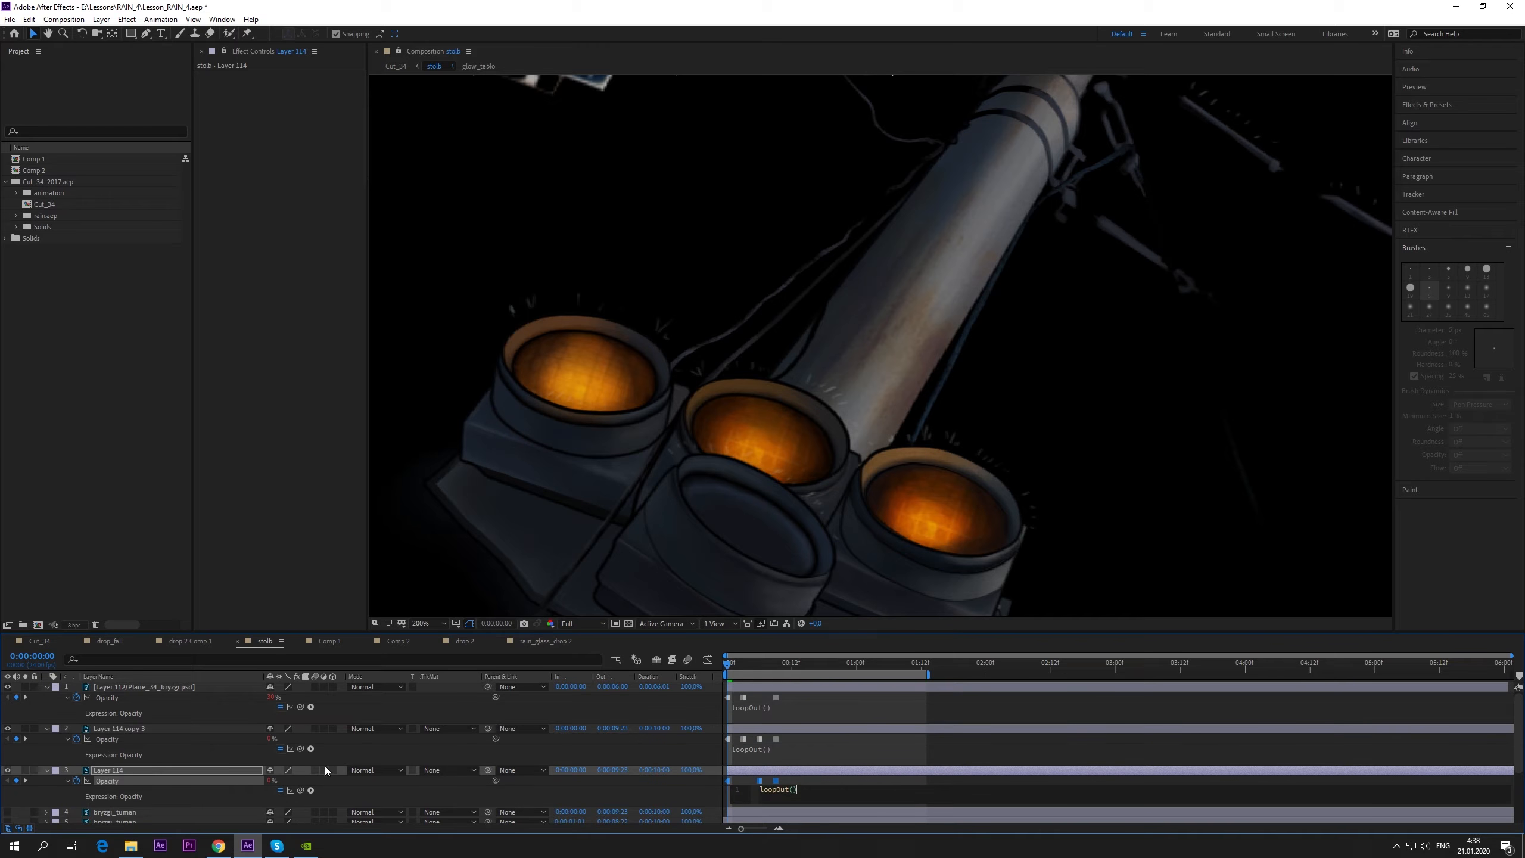
click(660, 763)
- Preview the looping splash animation on the lamps by playing it and scrubbing through the first frames
key(space)
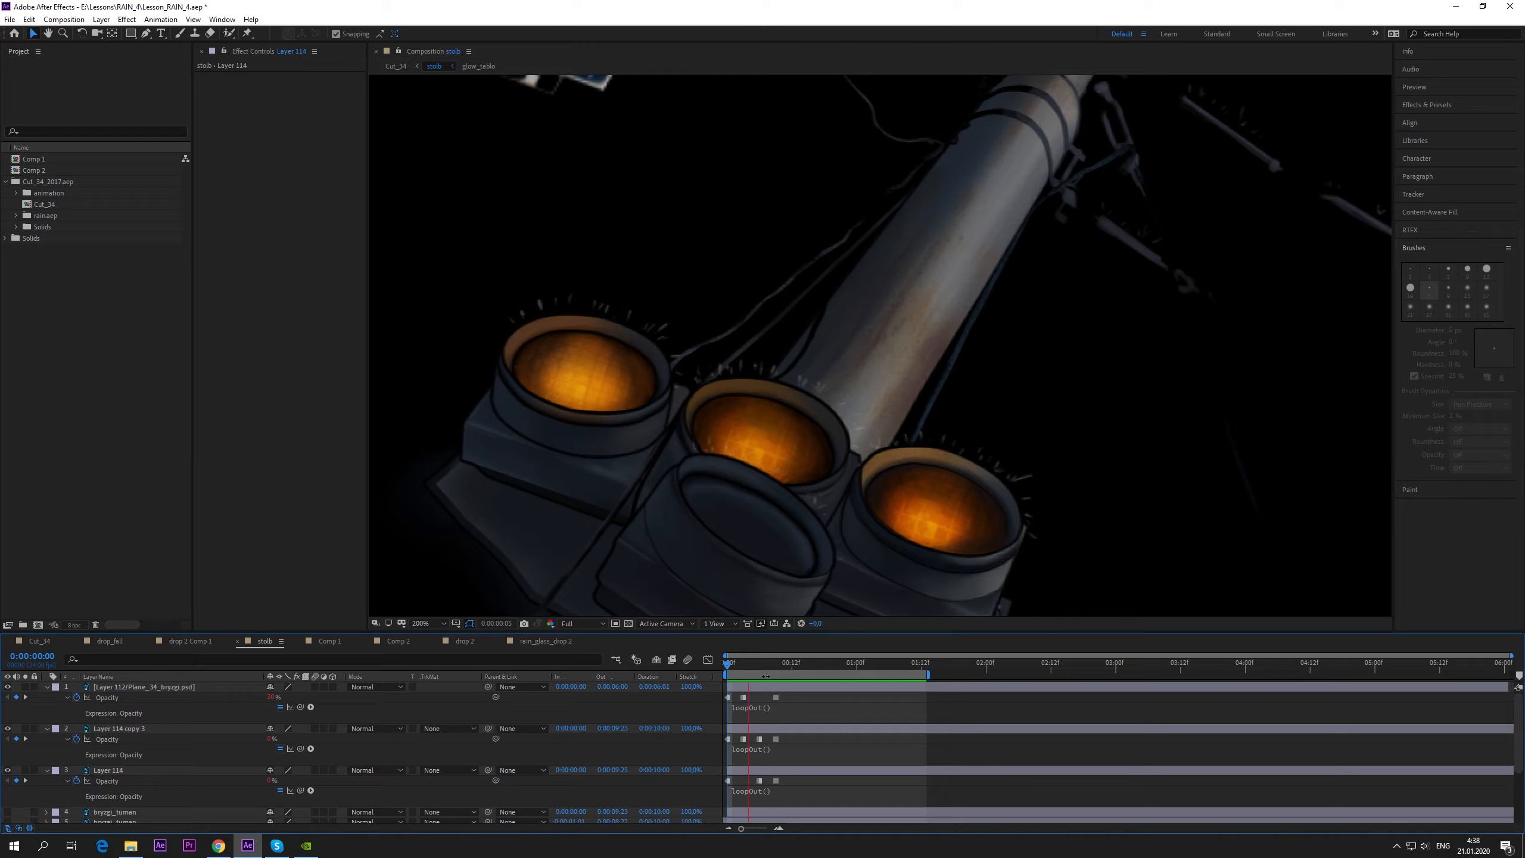
key(space)
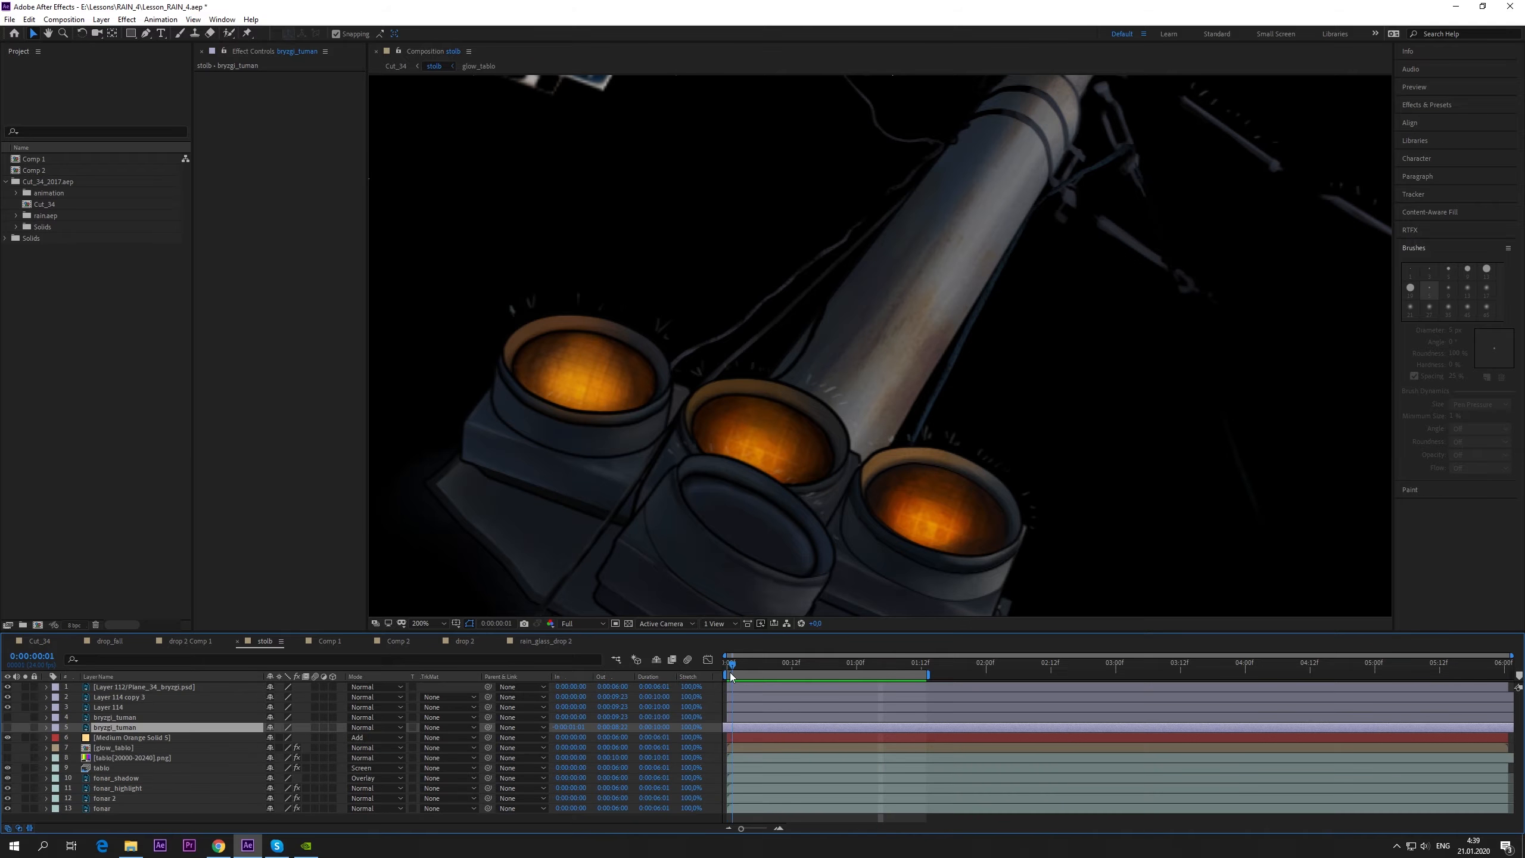
click(739, 662)
drag(740, 662, 824, 472)
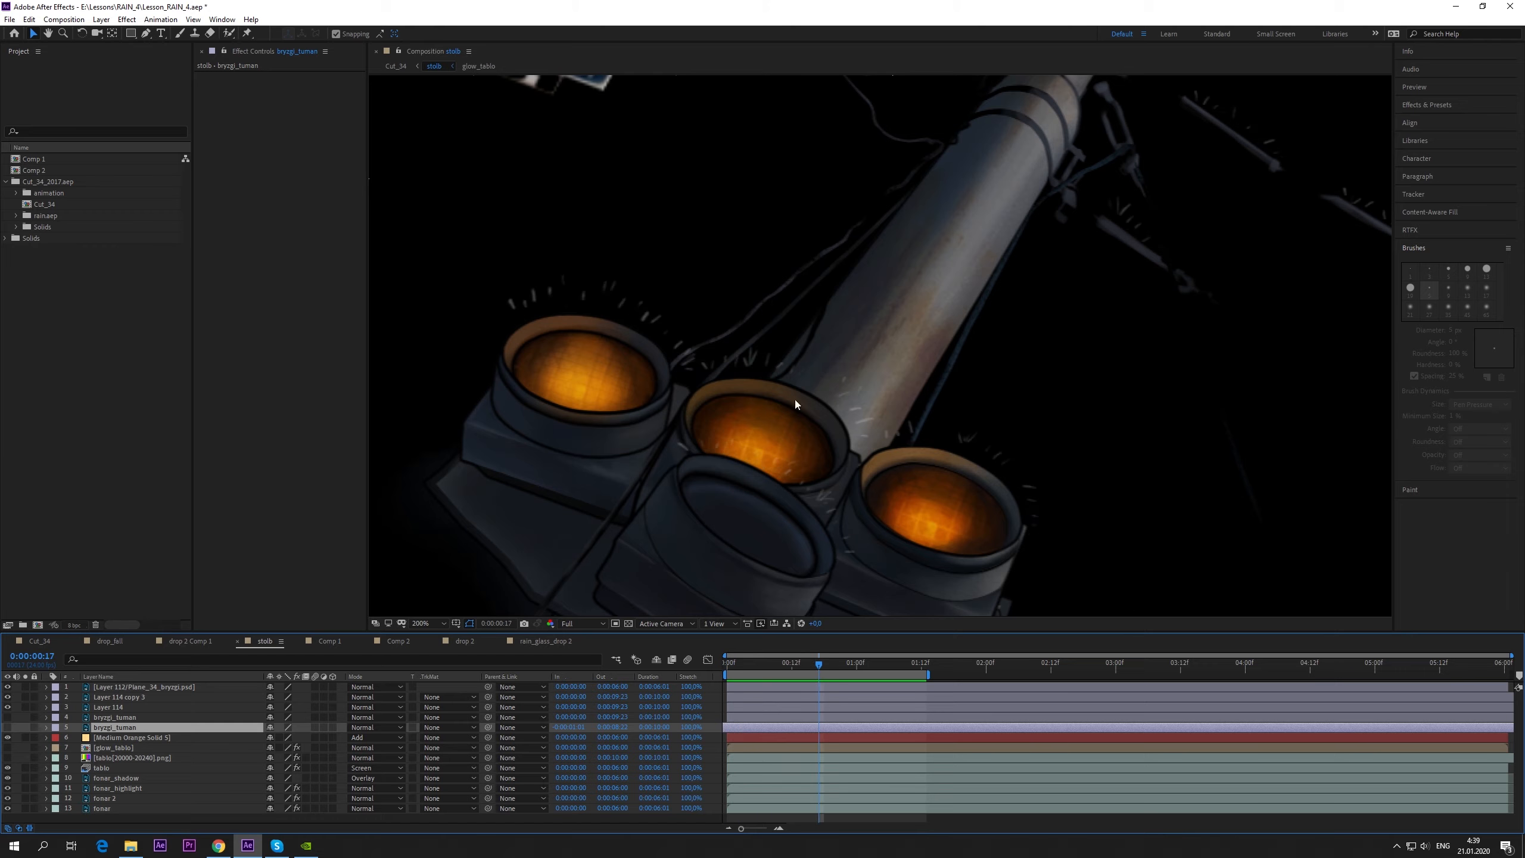
- Make both bryzgi_tuman layers visible and reveal their Opacity keyframes
key(ctrl+Up)
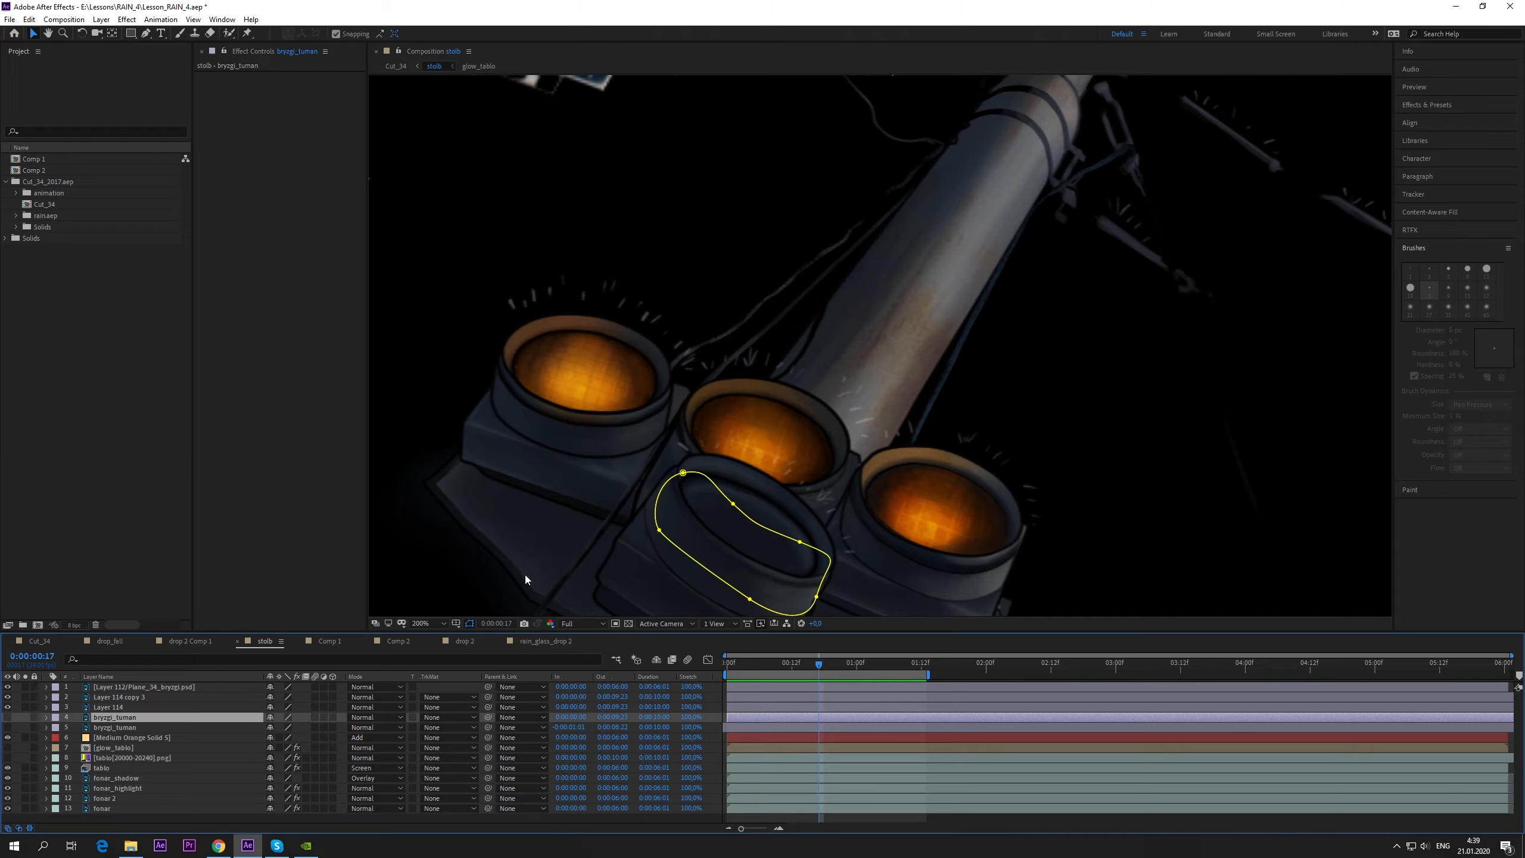
click(116, 728)
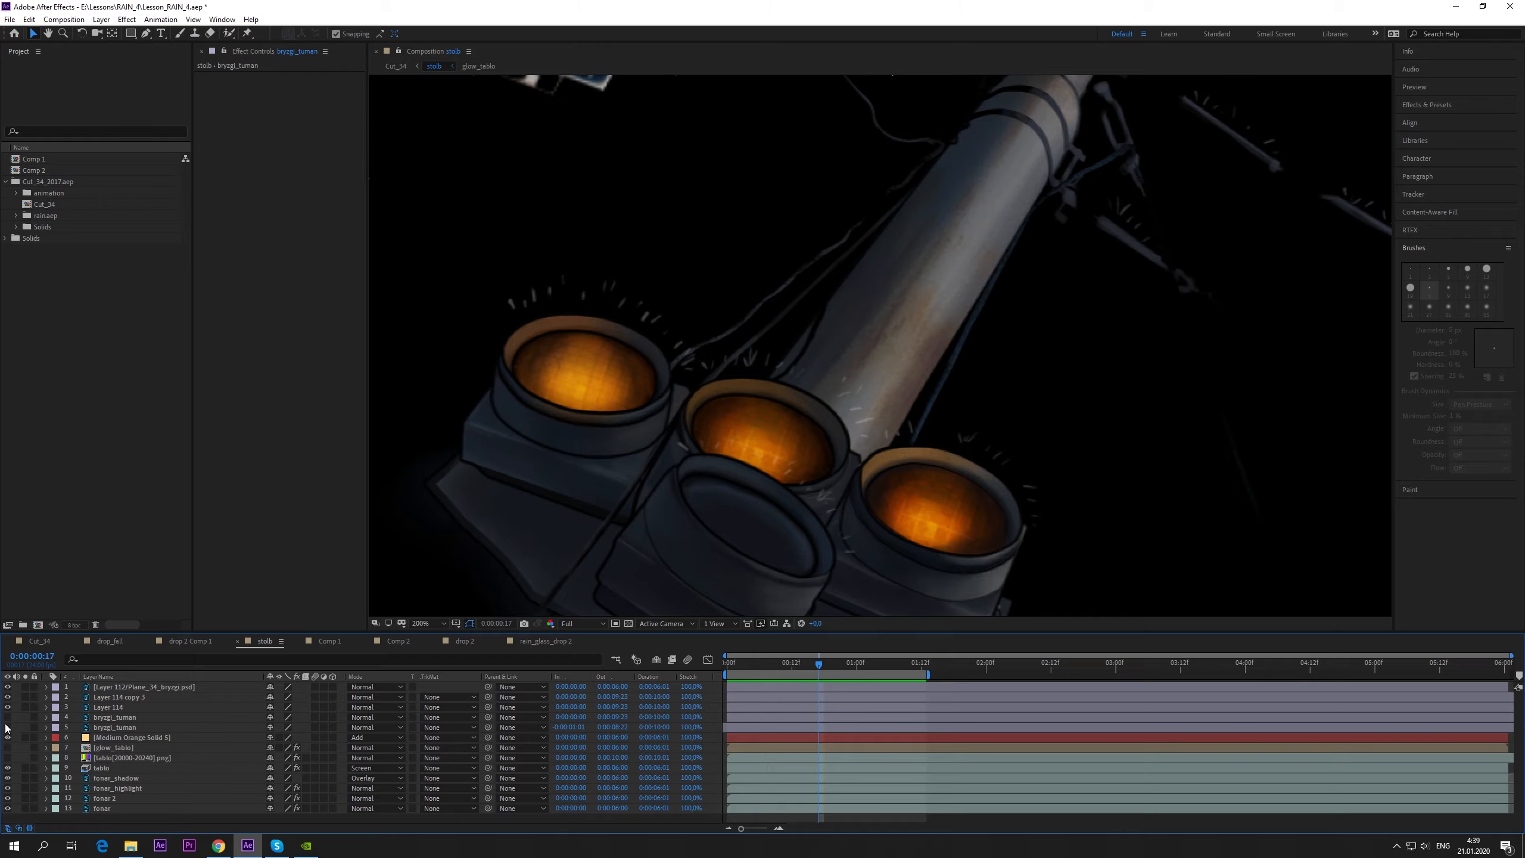
click(7, 725)
click(105, 720)
shift+click(112, 728)
key(t)
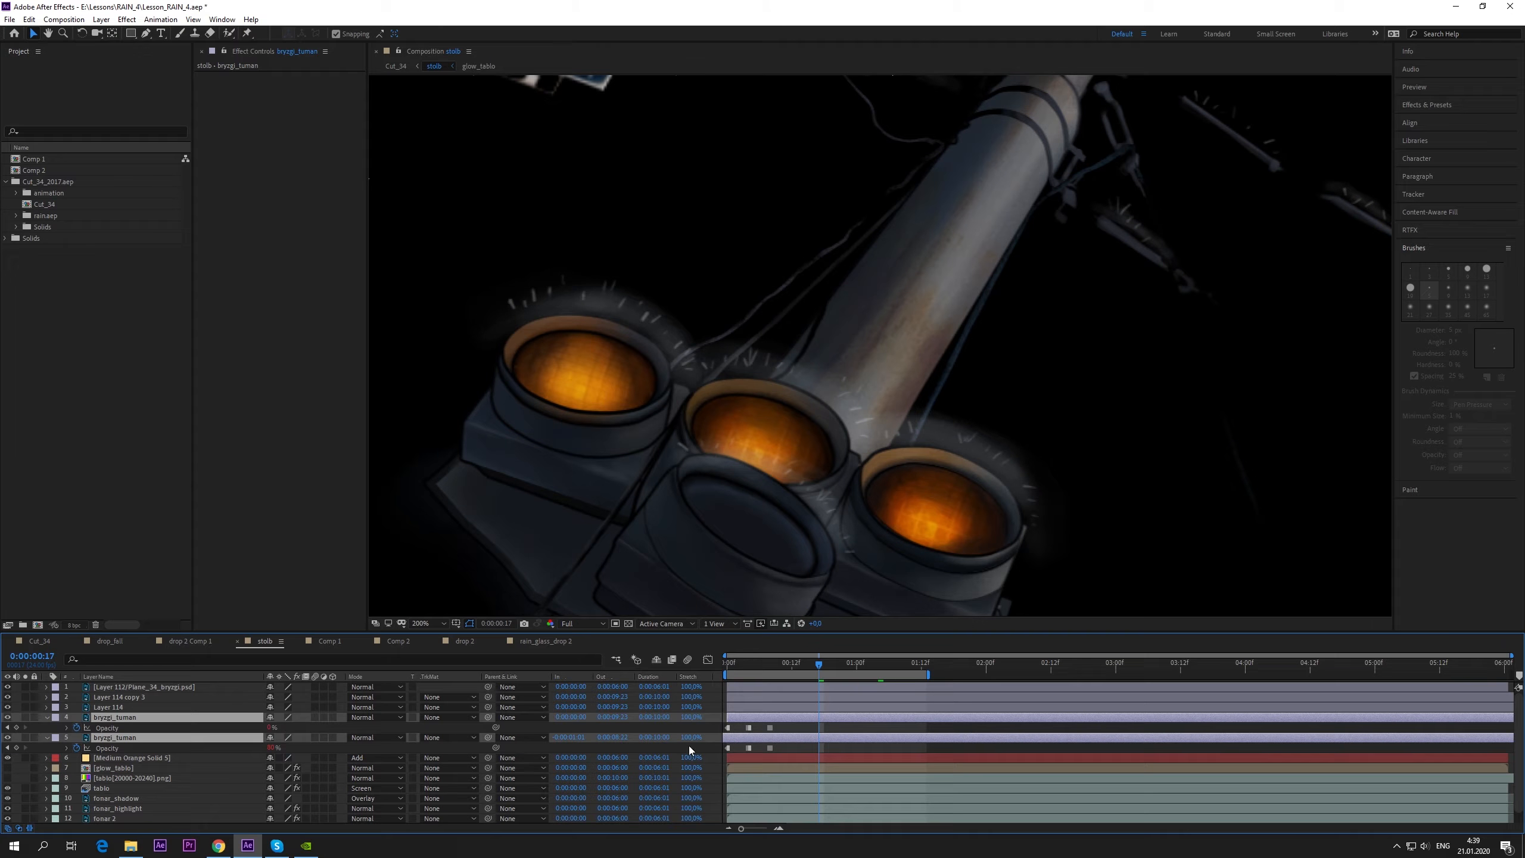
- Preview the splashes with the bryzgi_tuman mist layers, examining the lamps, the upper pole and the thin rods beside it
drag(752, 661, 726, 667)
click(248, 728)
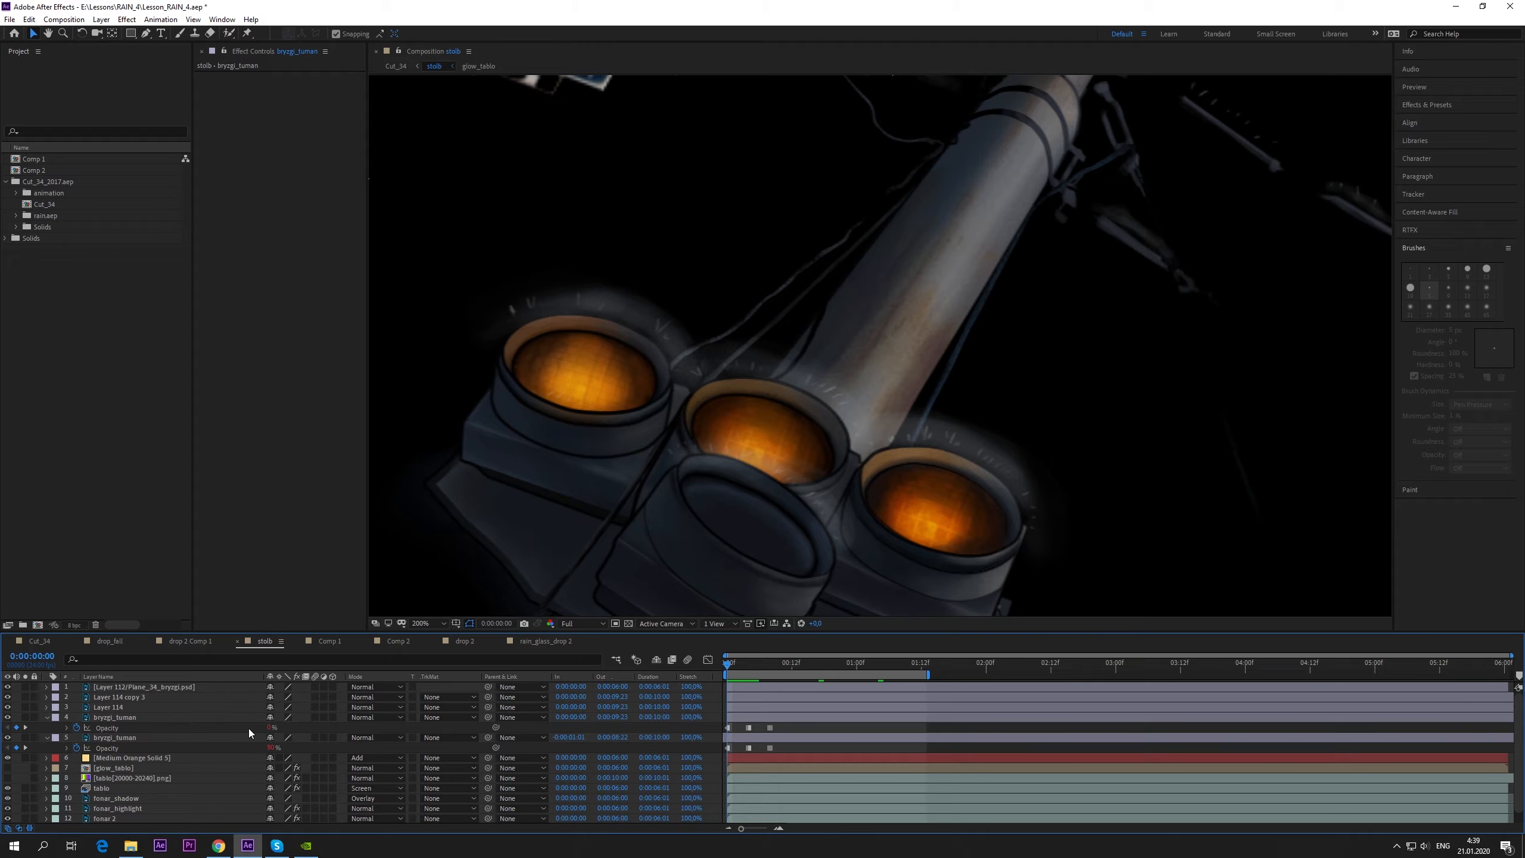
drag(728, 663, 782, 663)
drag(755, 662, 703, 685)
key(space)
key(h)
drag(1066, 324, 718, 439)
drag(959, 306, 679, 466)
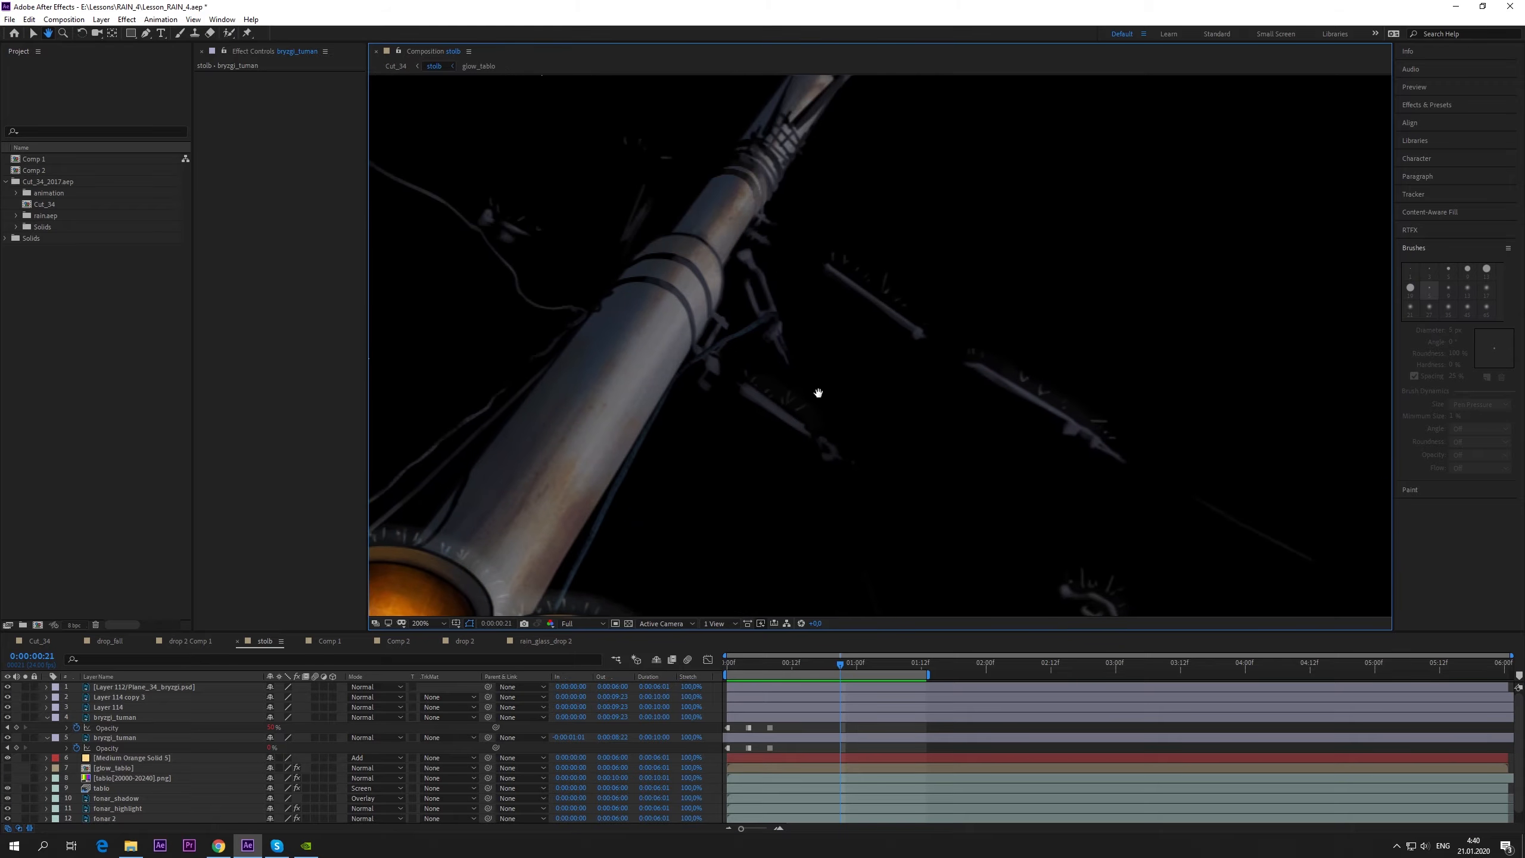
key(v)
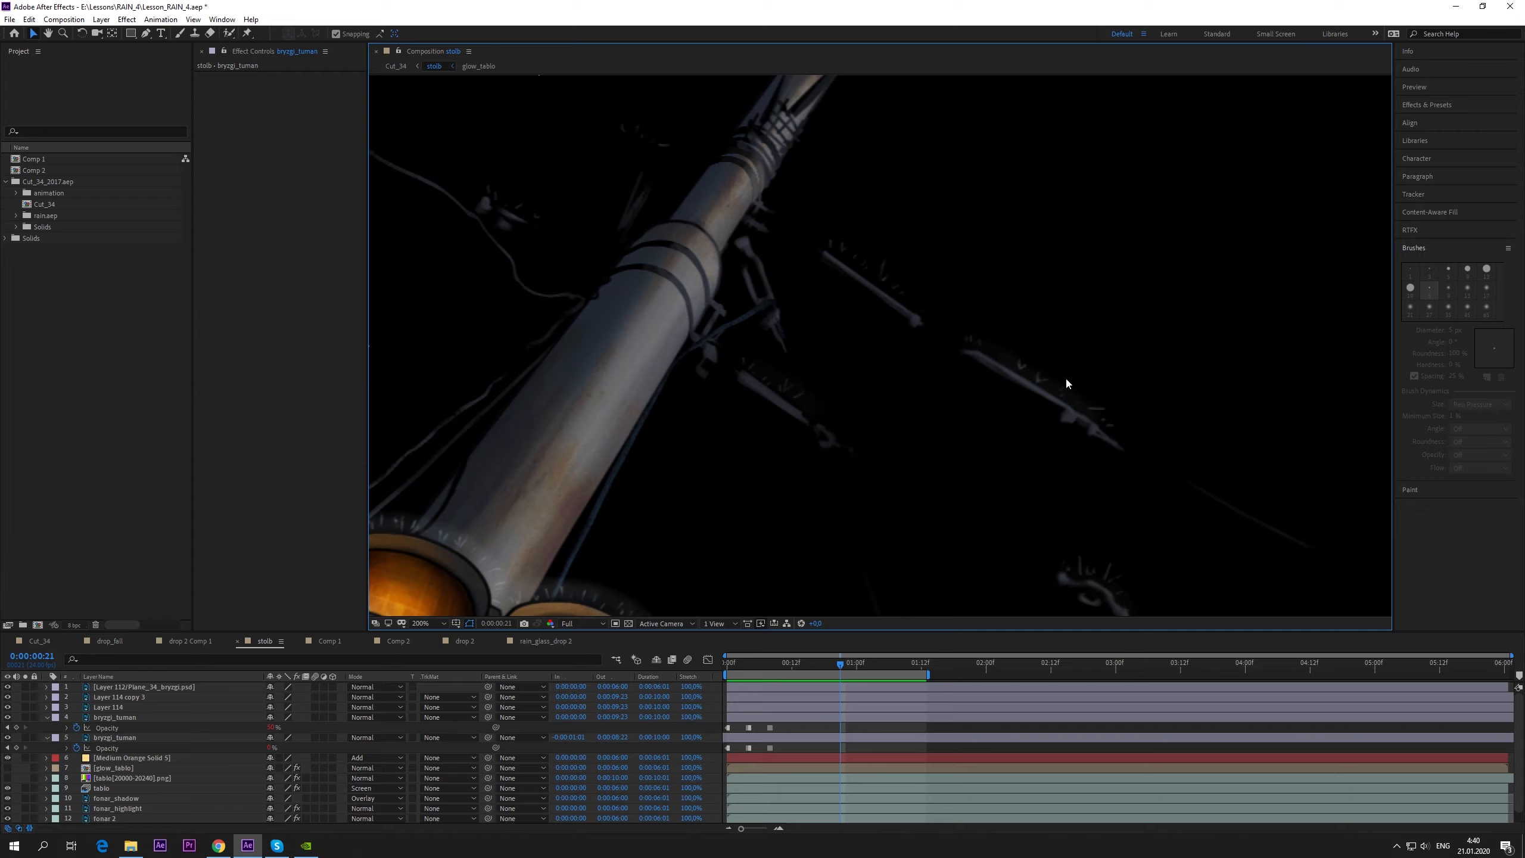
- Examine the splashes and mist on the tram sign, wires, upper pole, thin rods and lamps, close up and across the whole frame
key(h)
drag(722, 311, 1086, 487)
drag(880, 419, 974, 432)
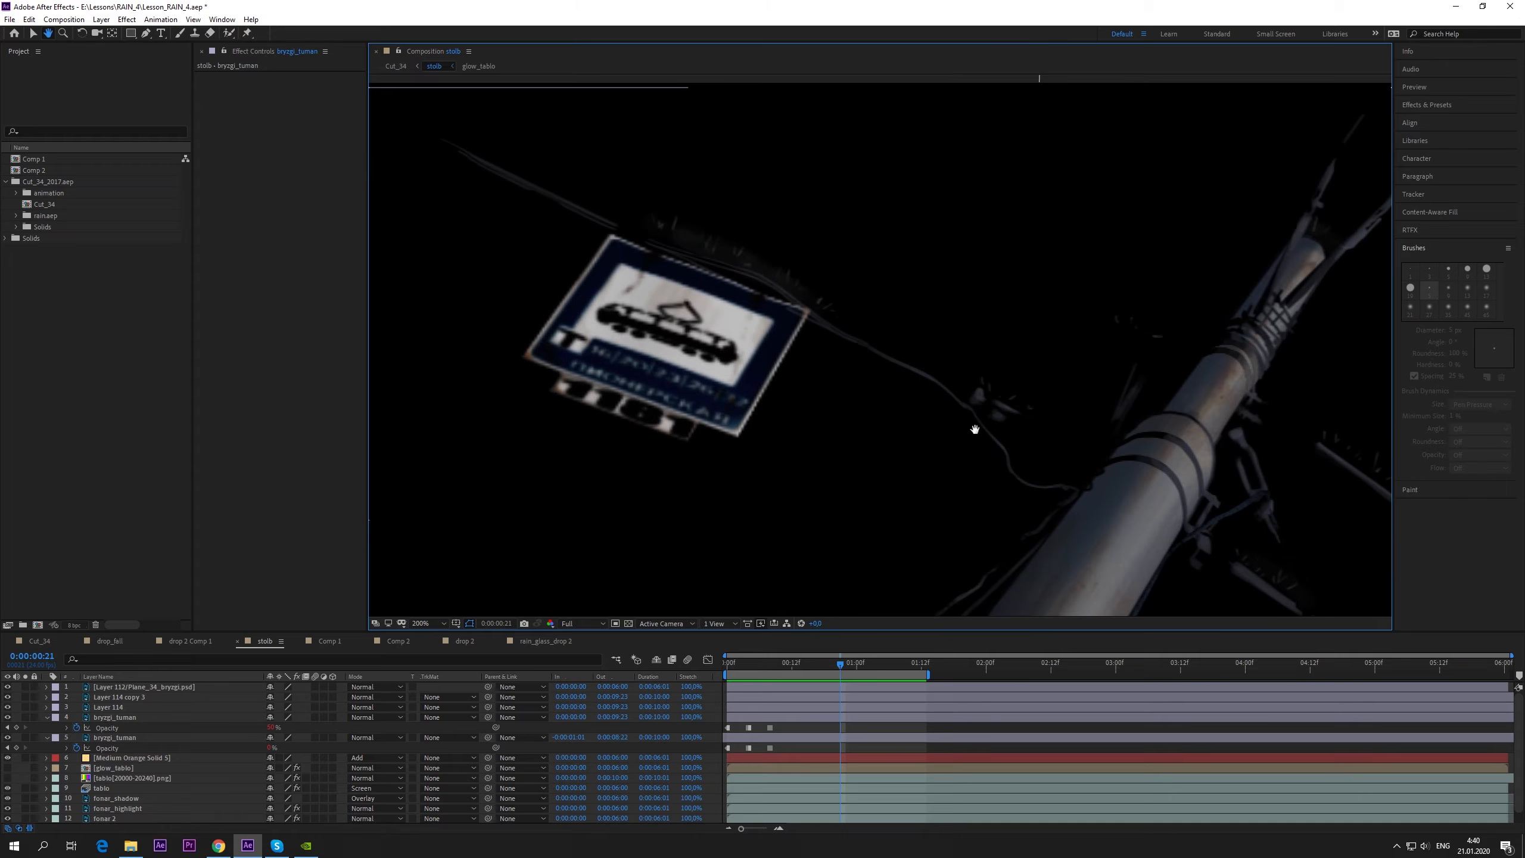
drag(795, 382, 962, 453)
key(v)
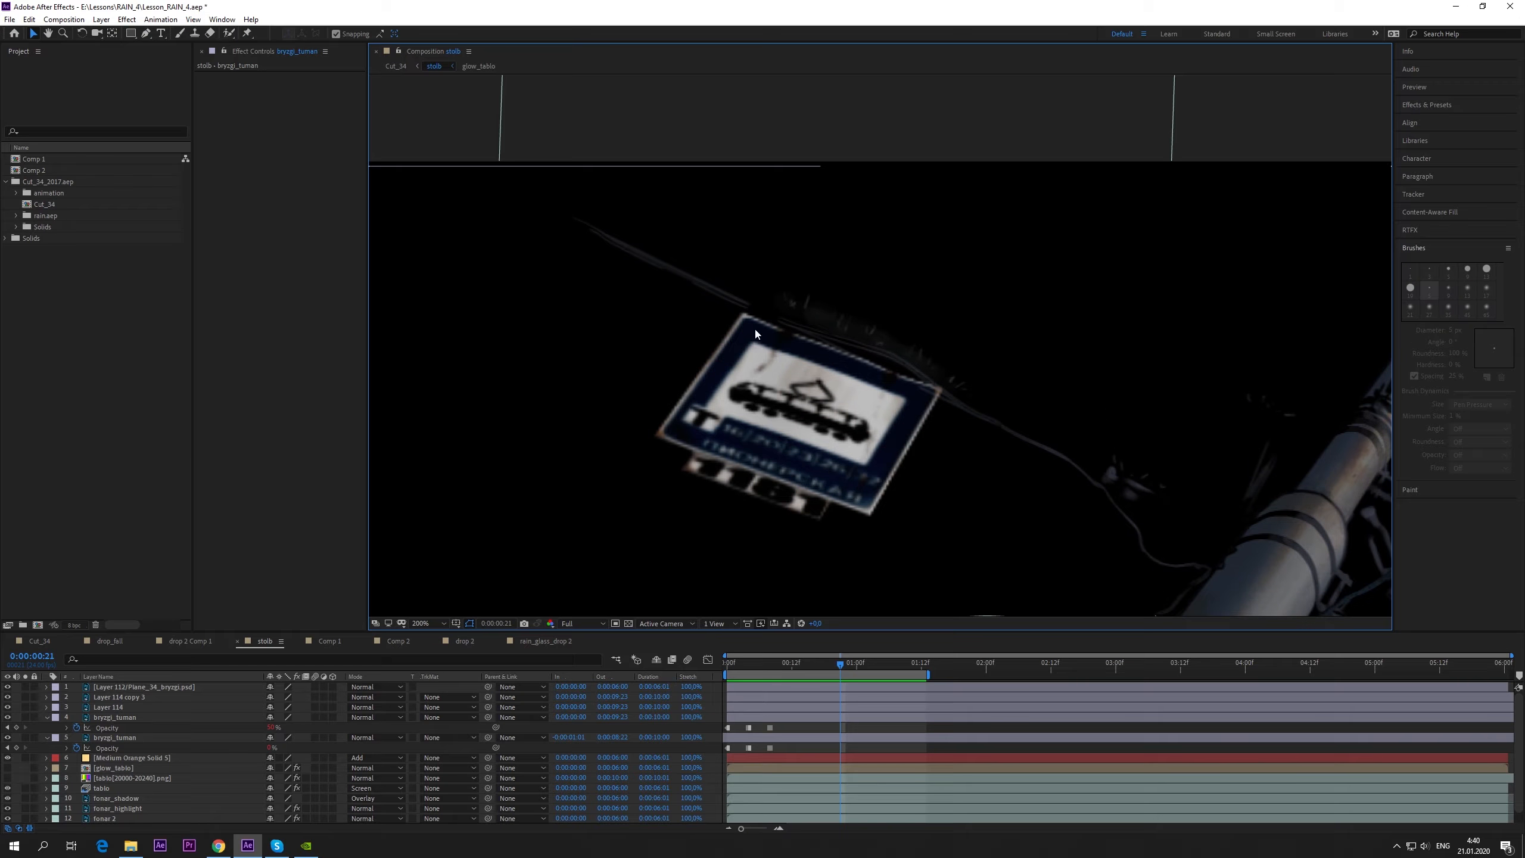
key(h)
drag(866, 390, 616, 269)
drag(935, 350, 707, 295)
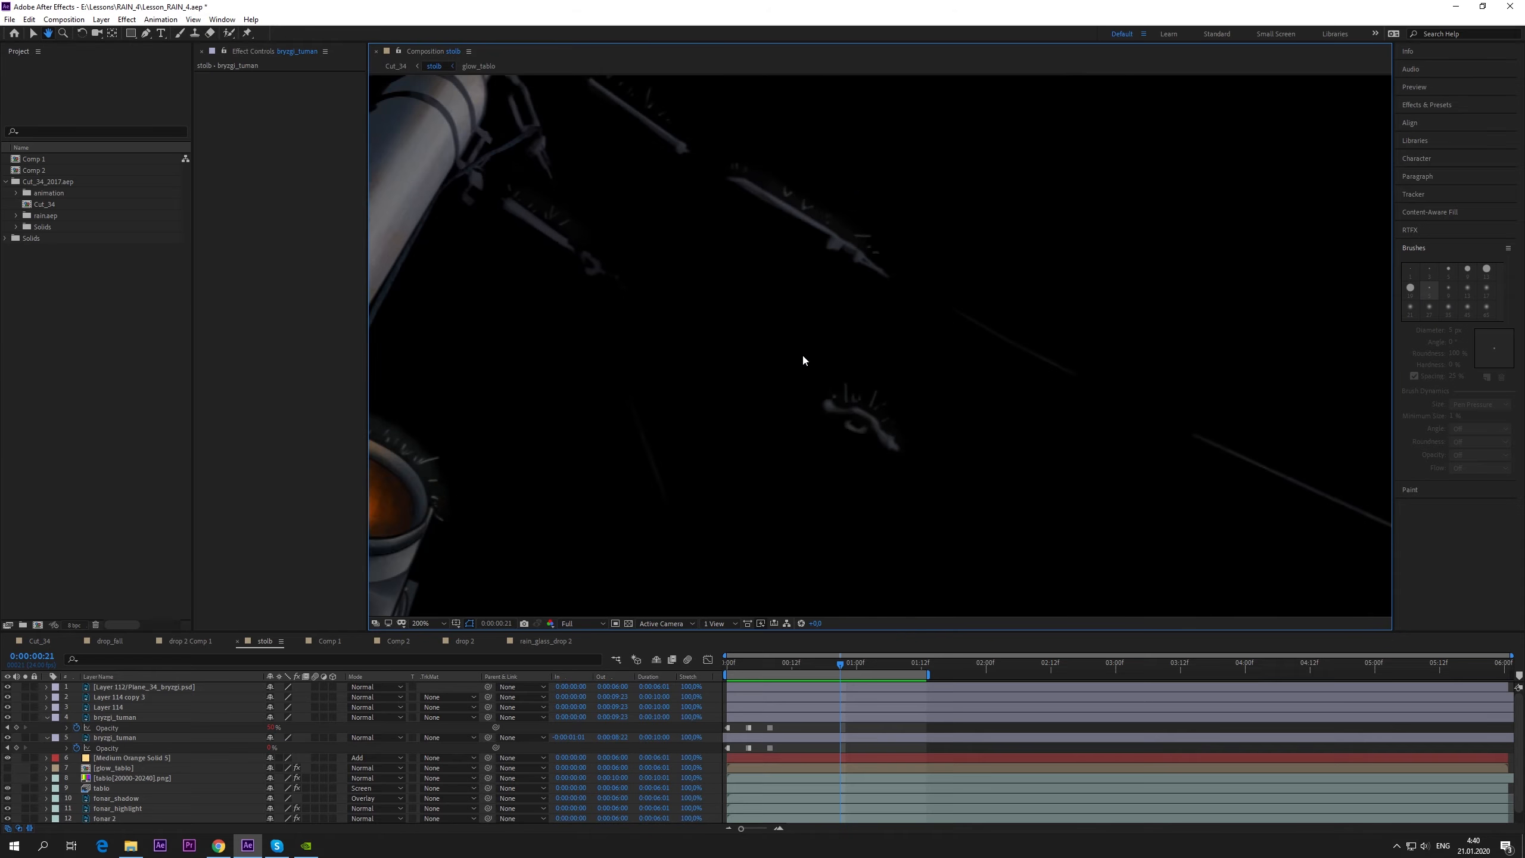
scroll(840, 409, down, 2)
scroll(841, 415, up, 2)
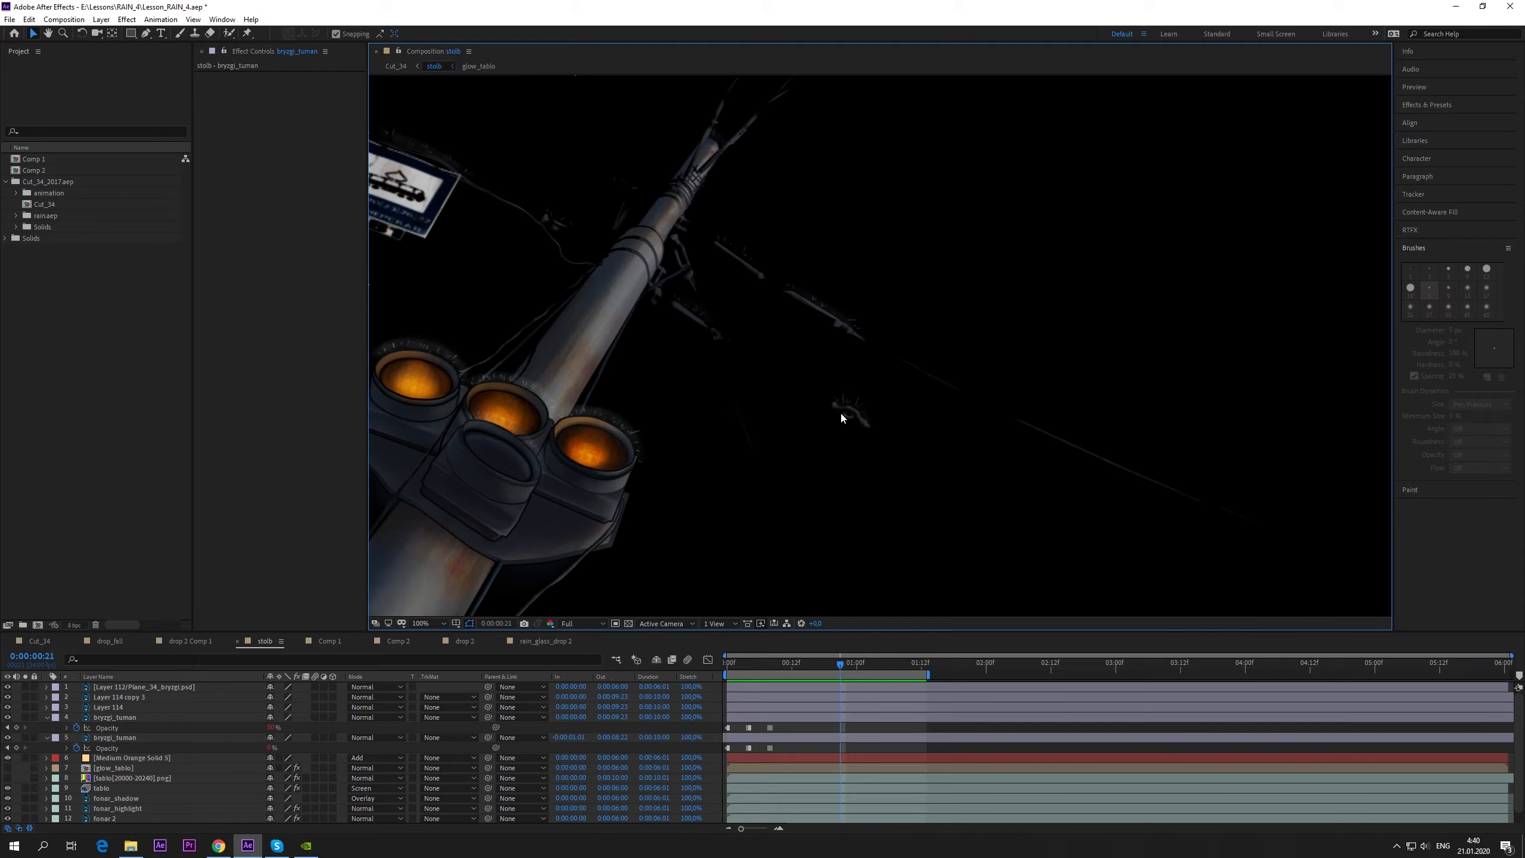
drag(586, 354, 776, 408)
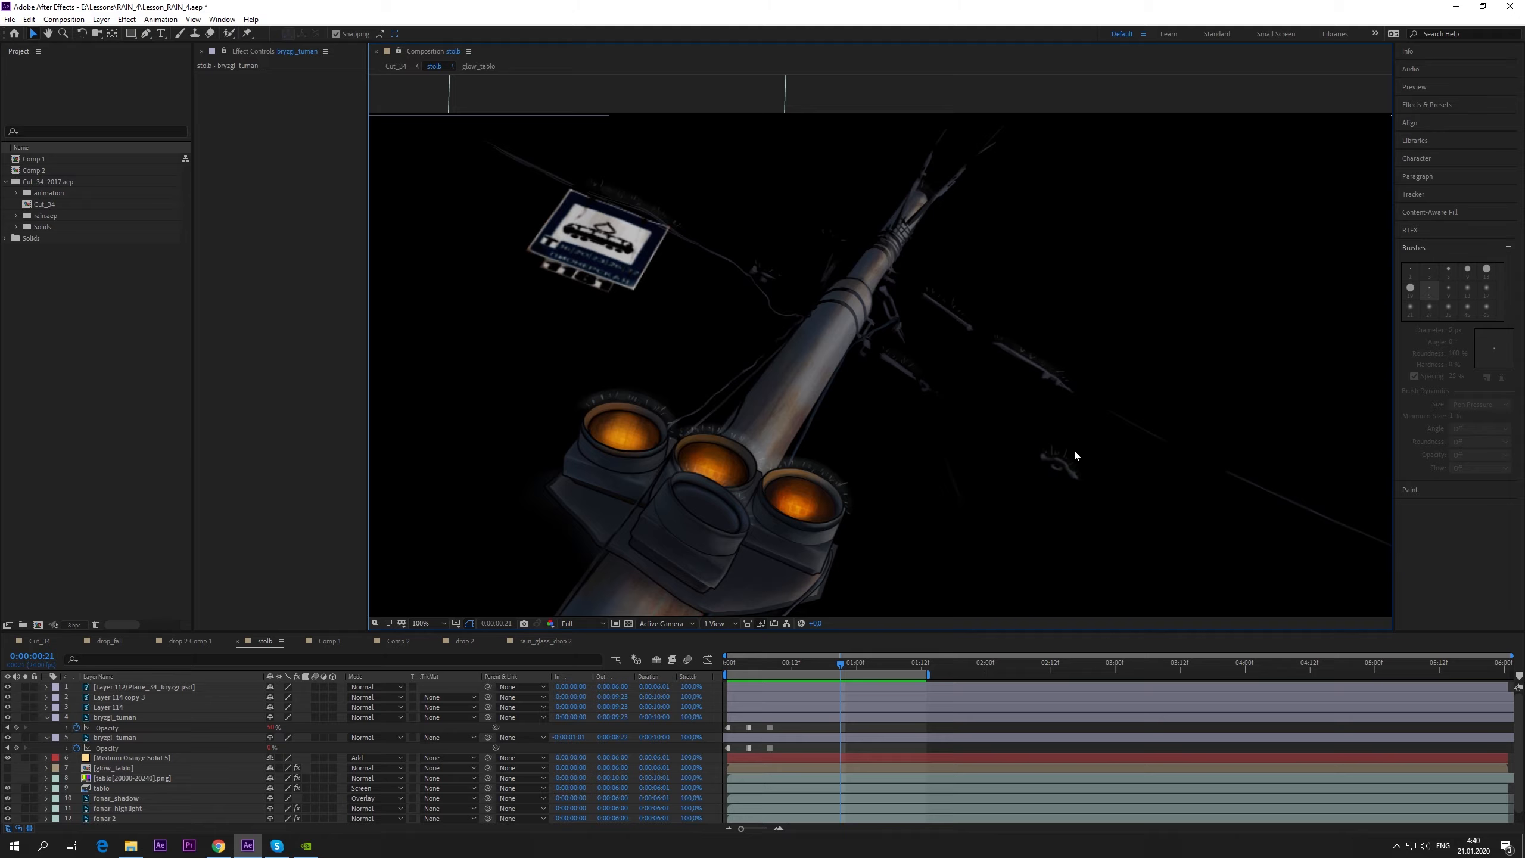
scroll(1049, 448, up, 2)
scroll(819, 359, down, 2)
drag(722, 371, 808, 355)
scroll(808, 355, down, 2)
drag(892, 408, 804, 344)
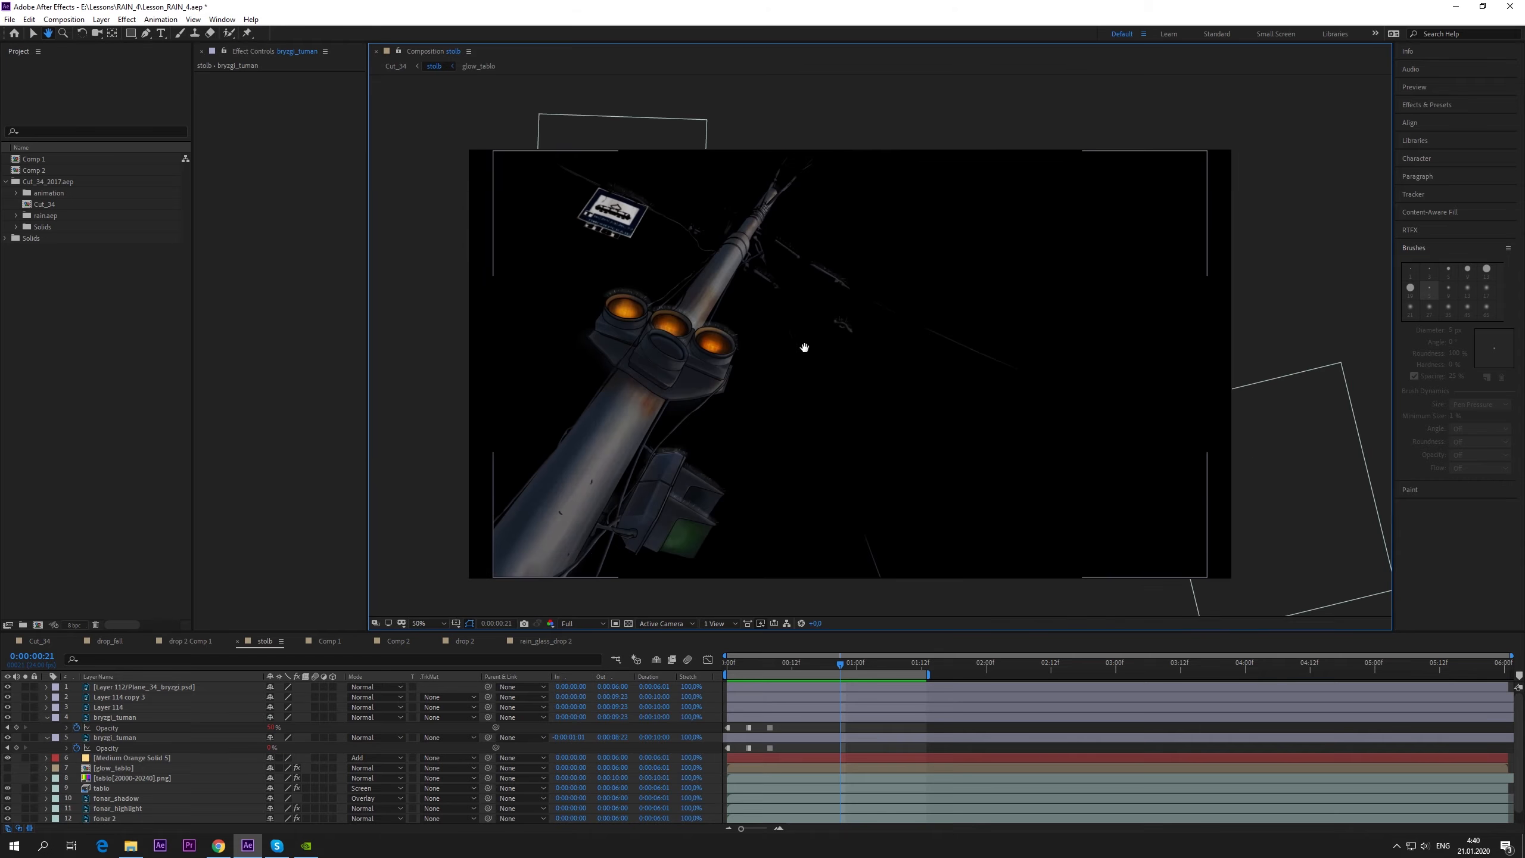
- In Cut_34, make drop_fall, rain_two, rain_hightlight and rain_first visible and preview the shot from the first frame
click(40, 641)
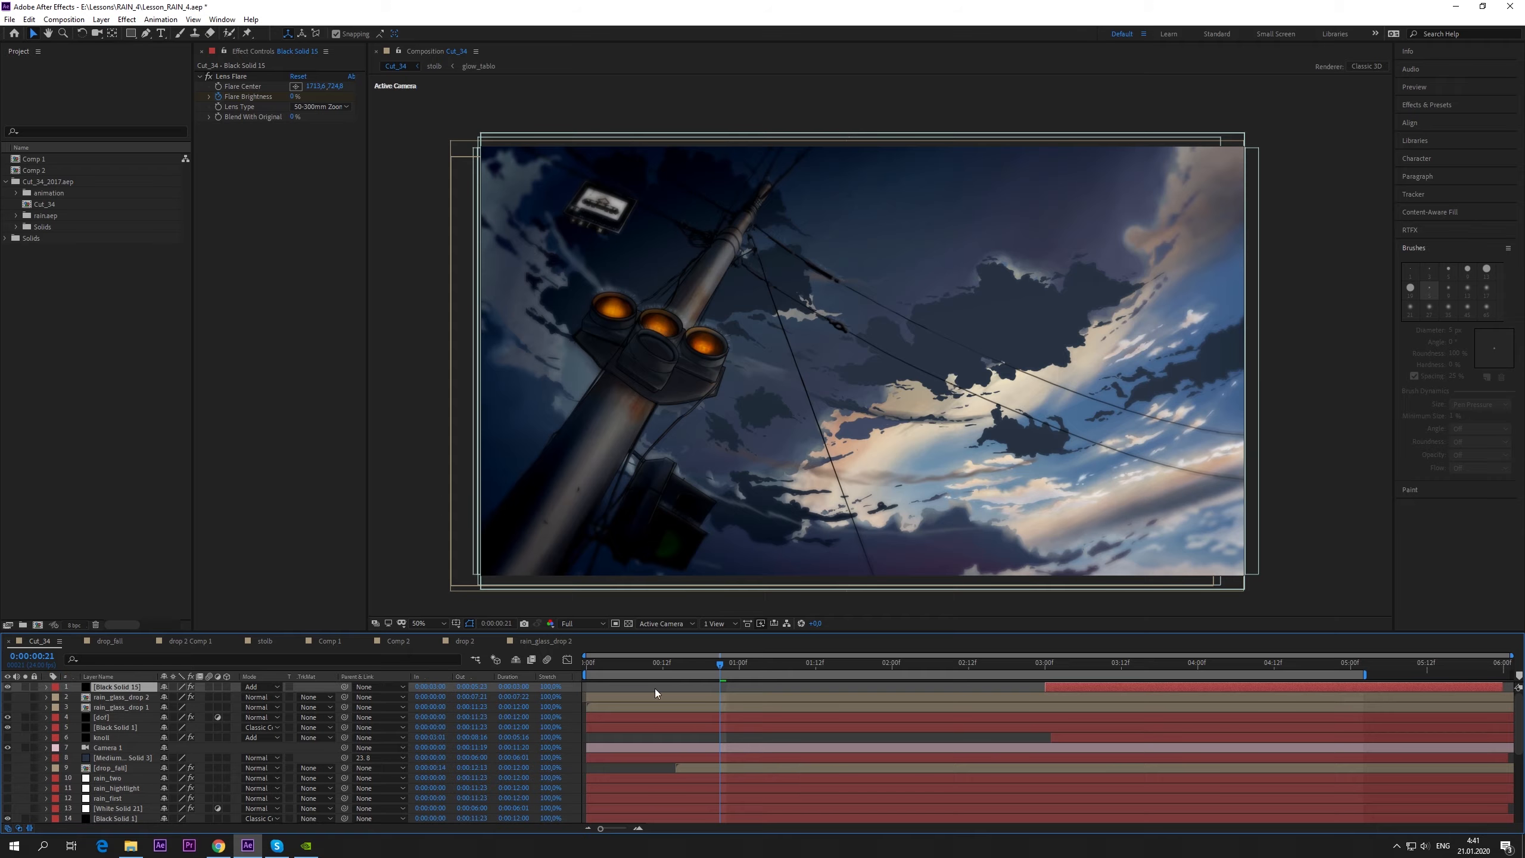
drag(630, 665, 586, 669)
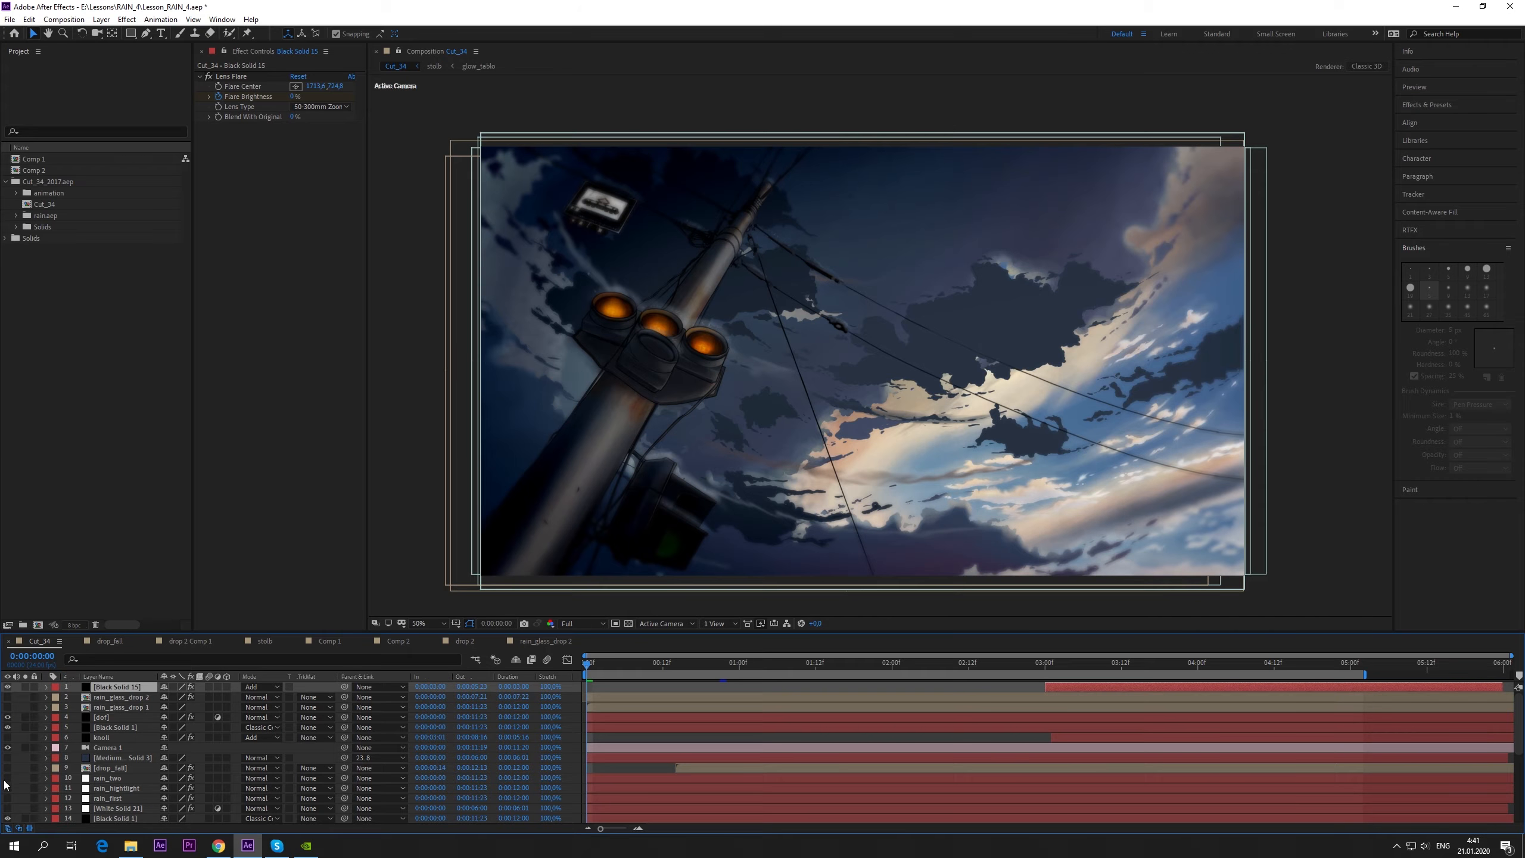
drag(8, 768, 9, 800)
key(space)
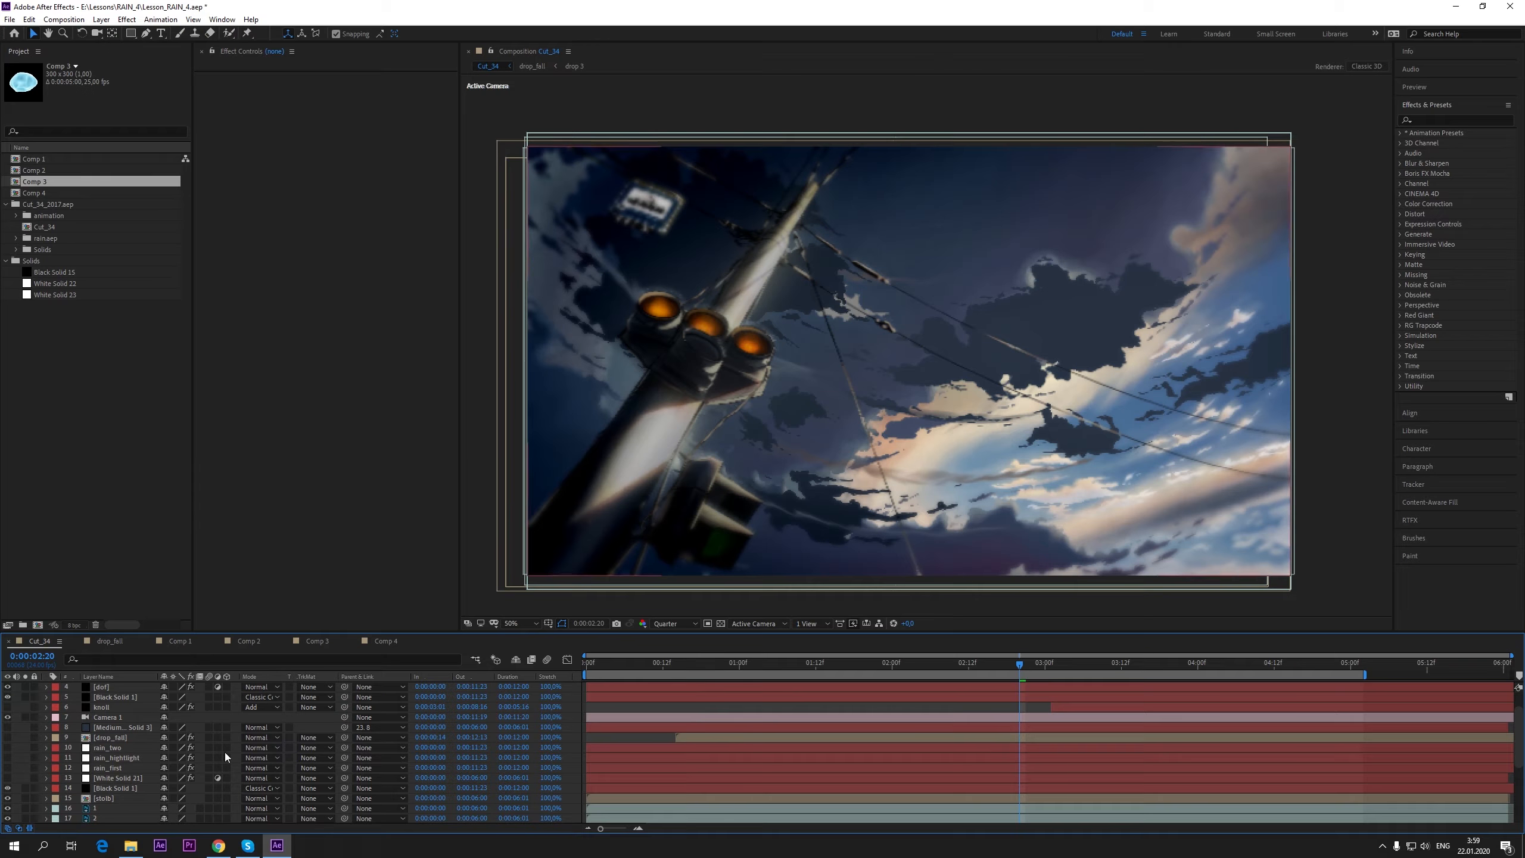
- Open Comp 3 and review its composition settings for size, frame rate and duration
click(318, 641)
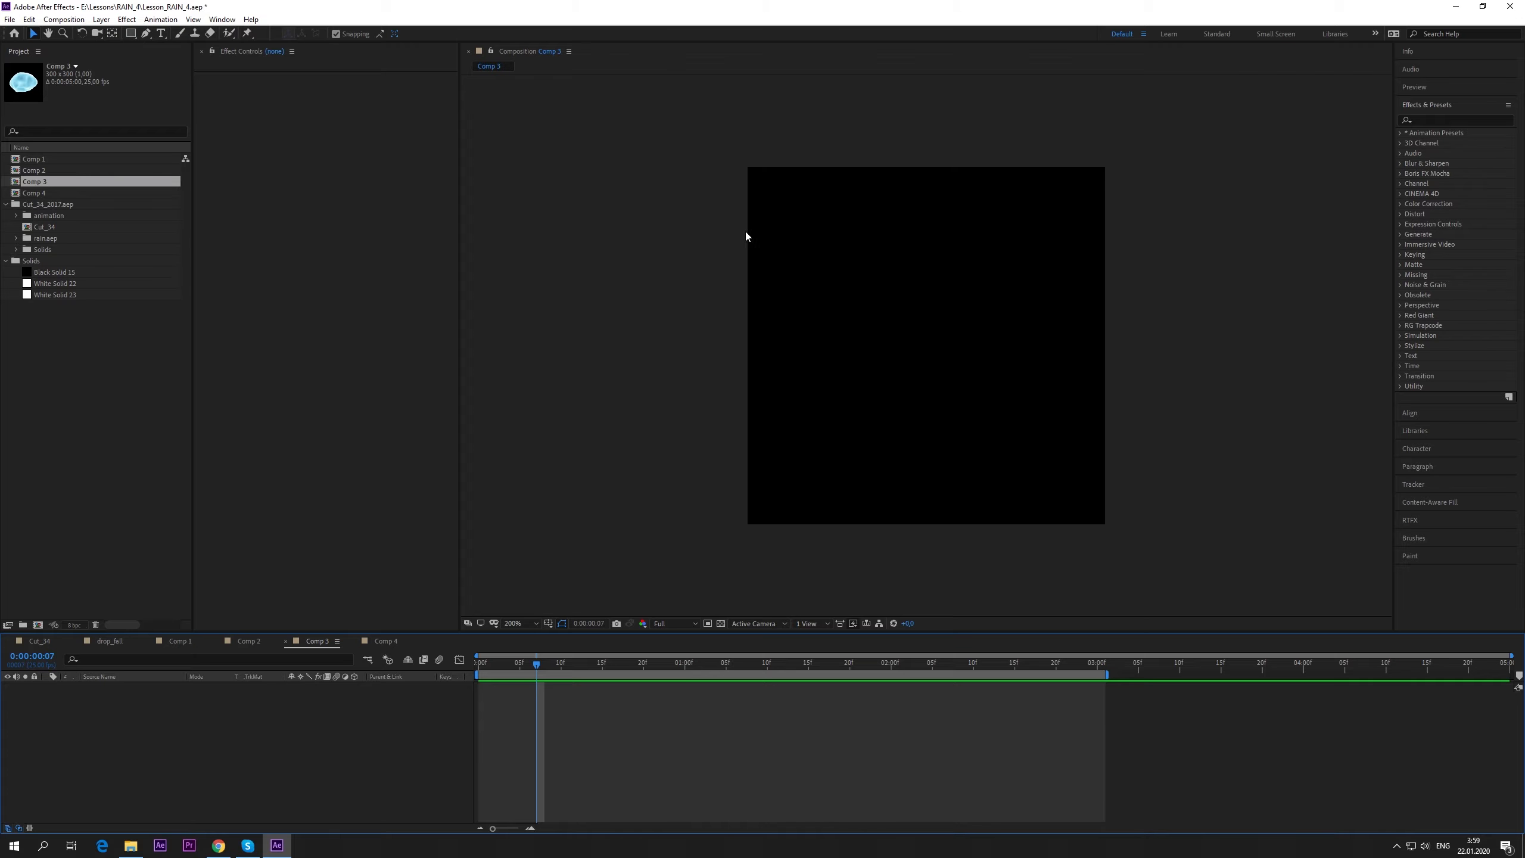
right_click(306, 644)
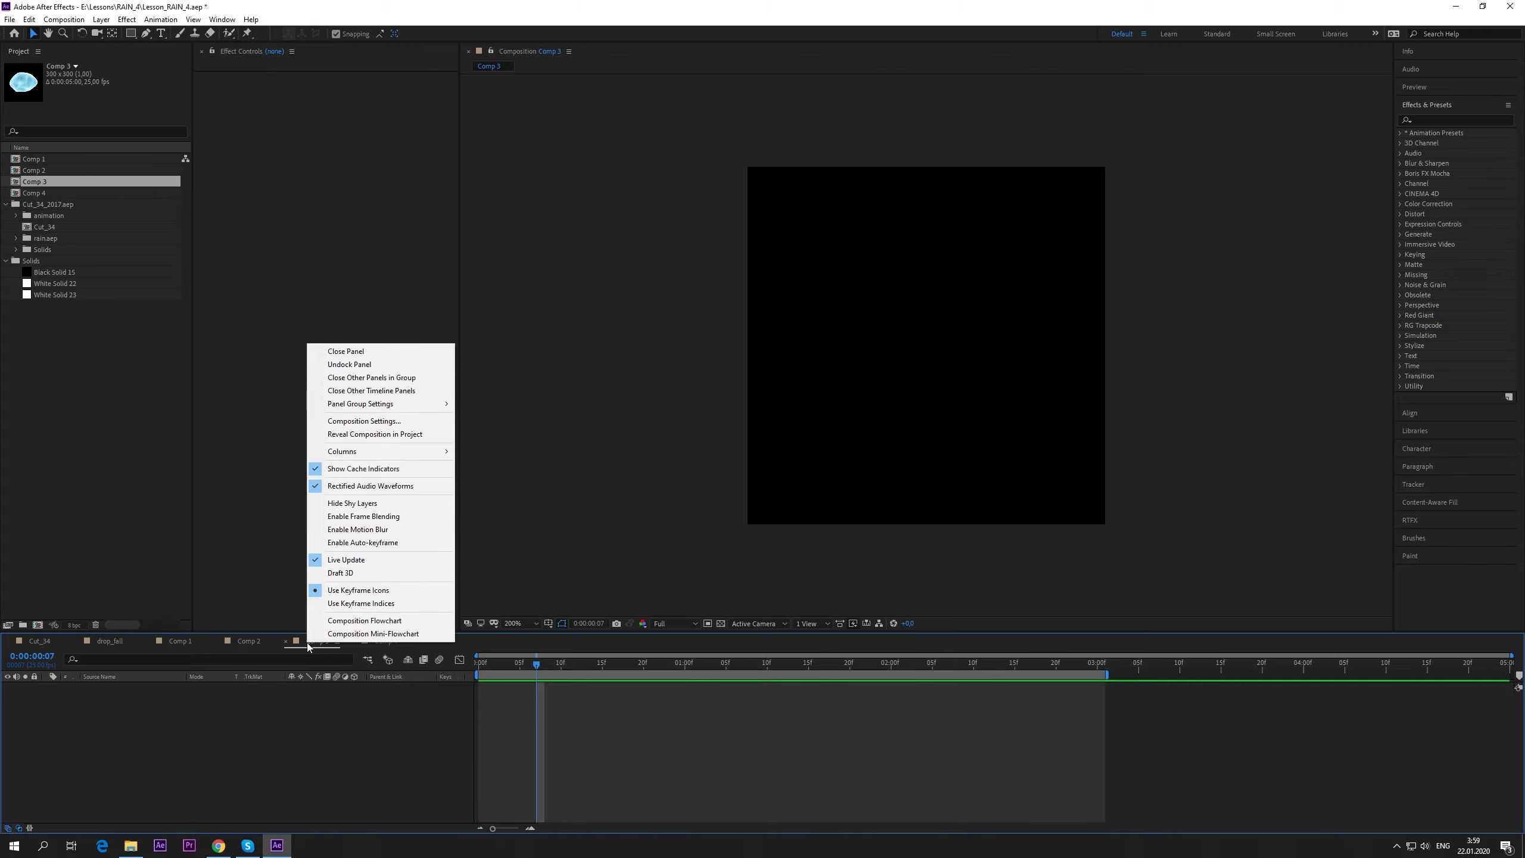
click(395, 424)
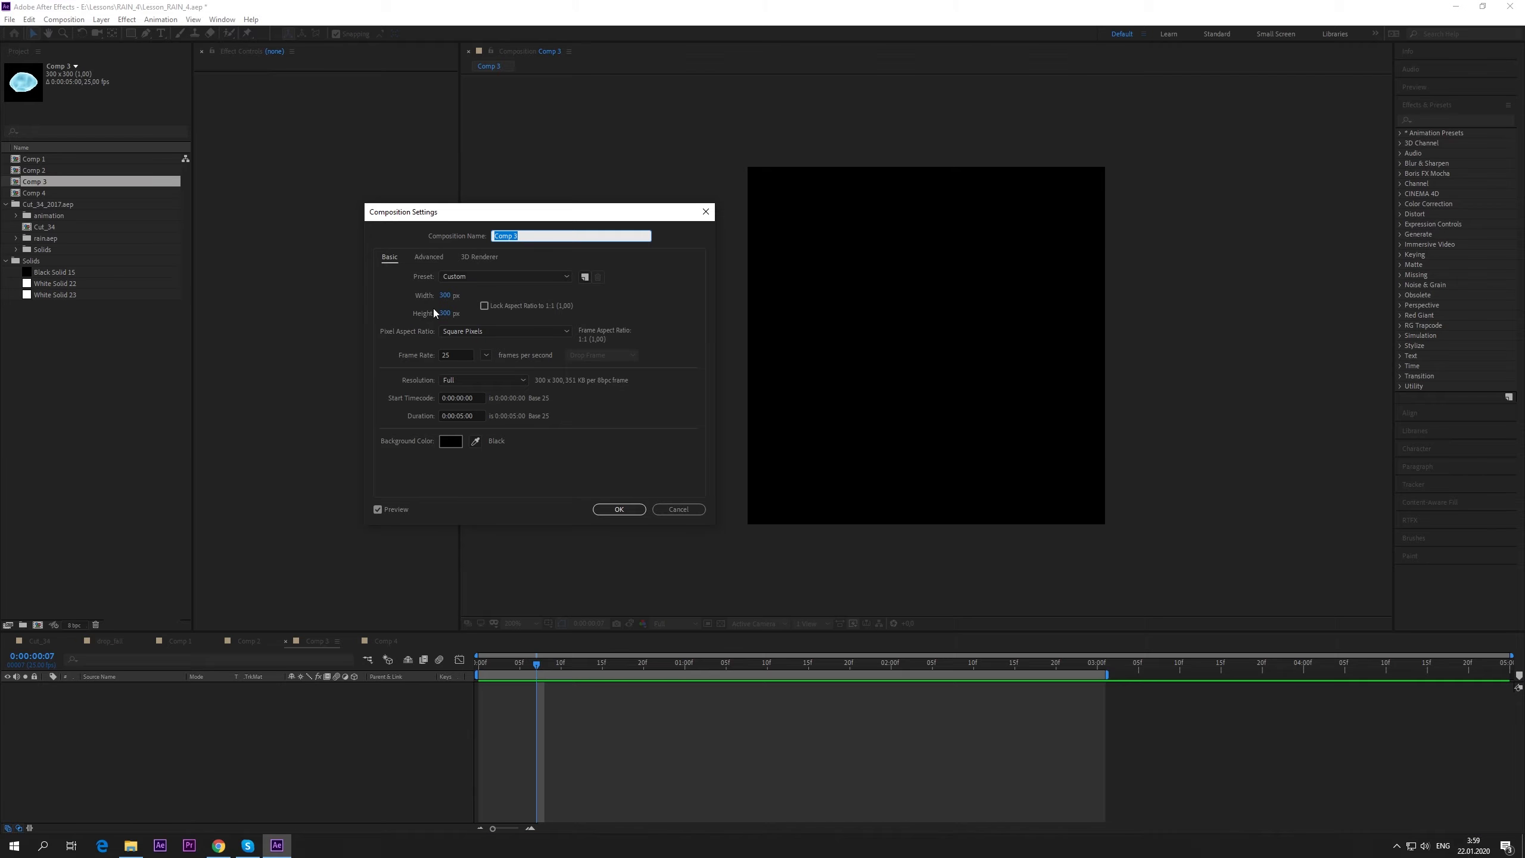
click(619, 508)
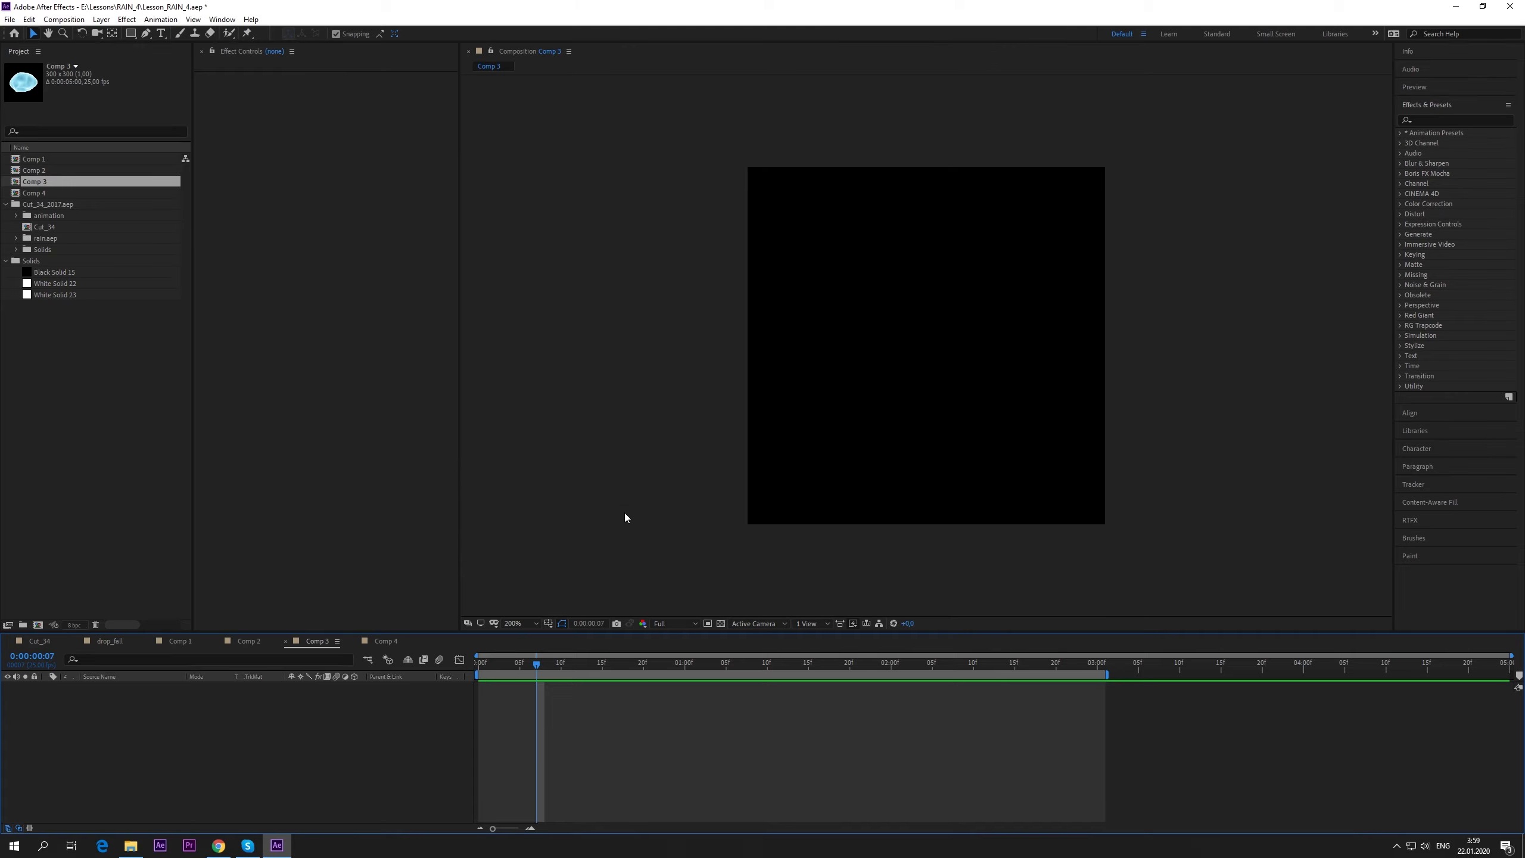
- Create a black solid in Comp 3 and apply the RG Trapcode Form effect to it
right_click(193, 625)
mouse_move(245, 630)
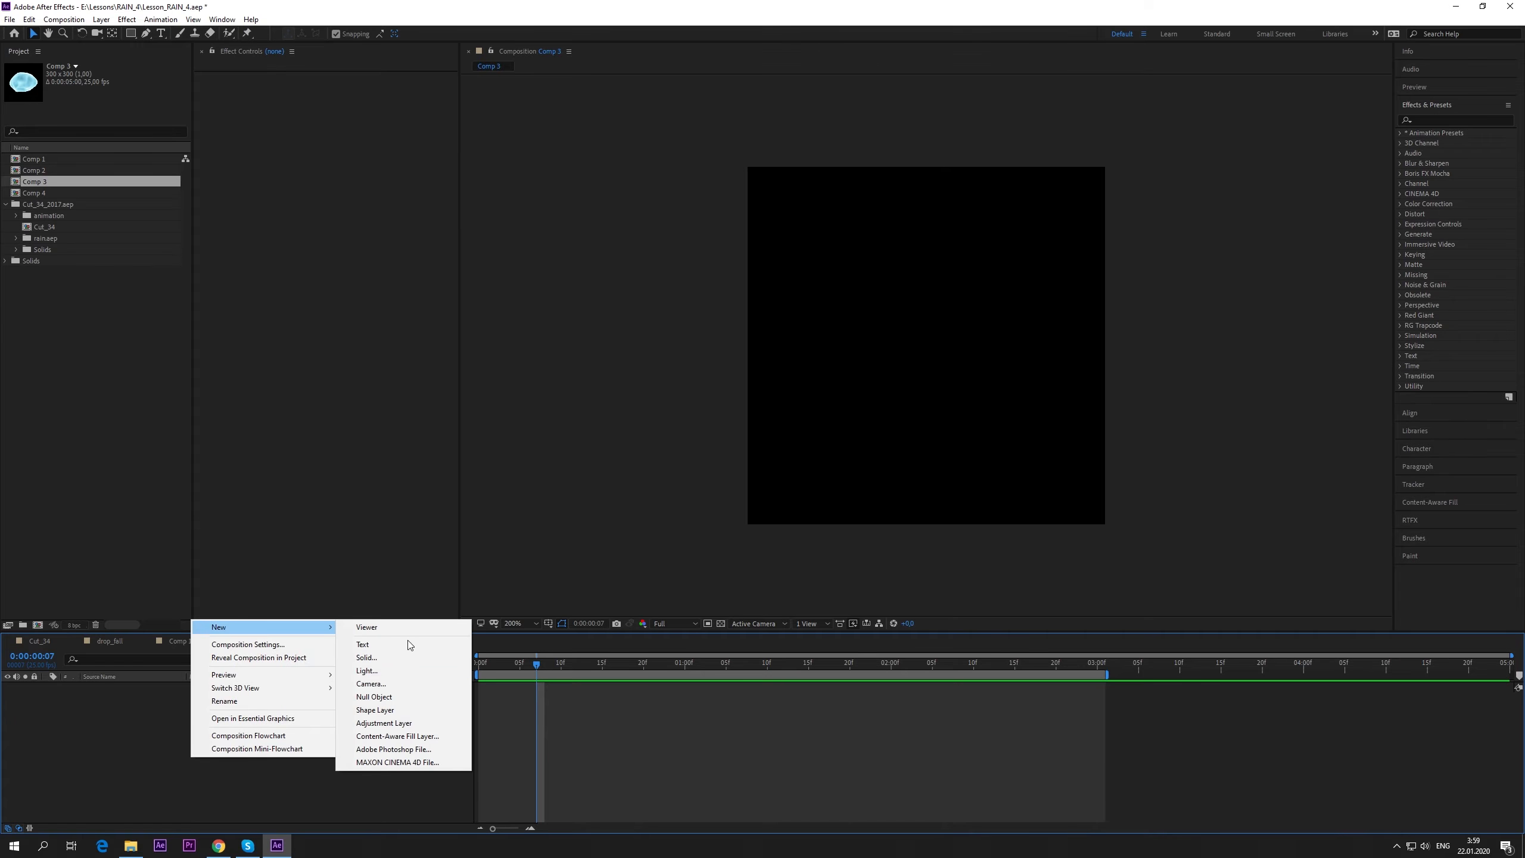
click(360, 656)
click(712, 580)
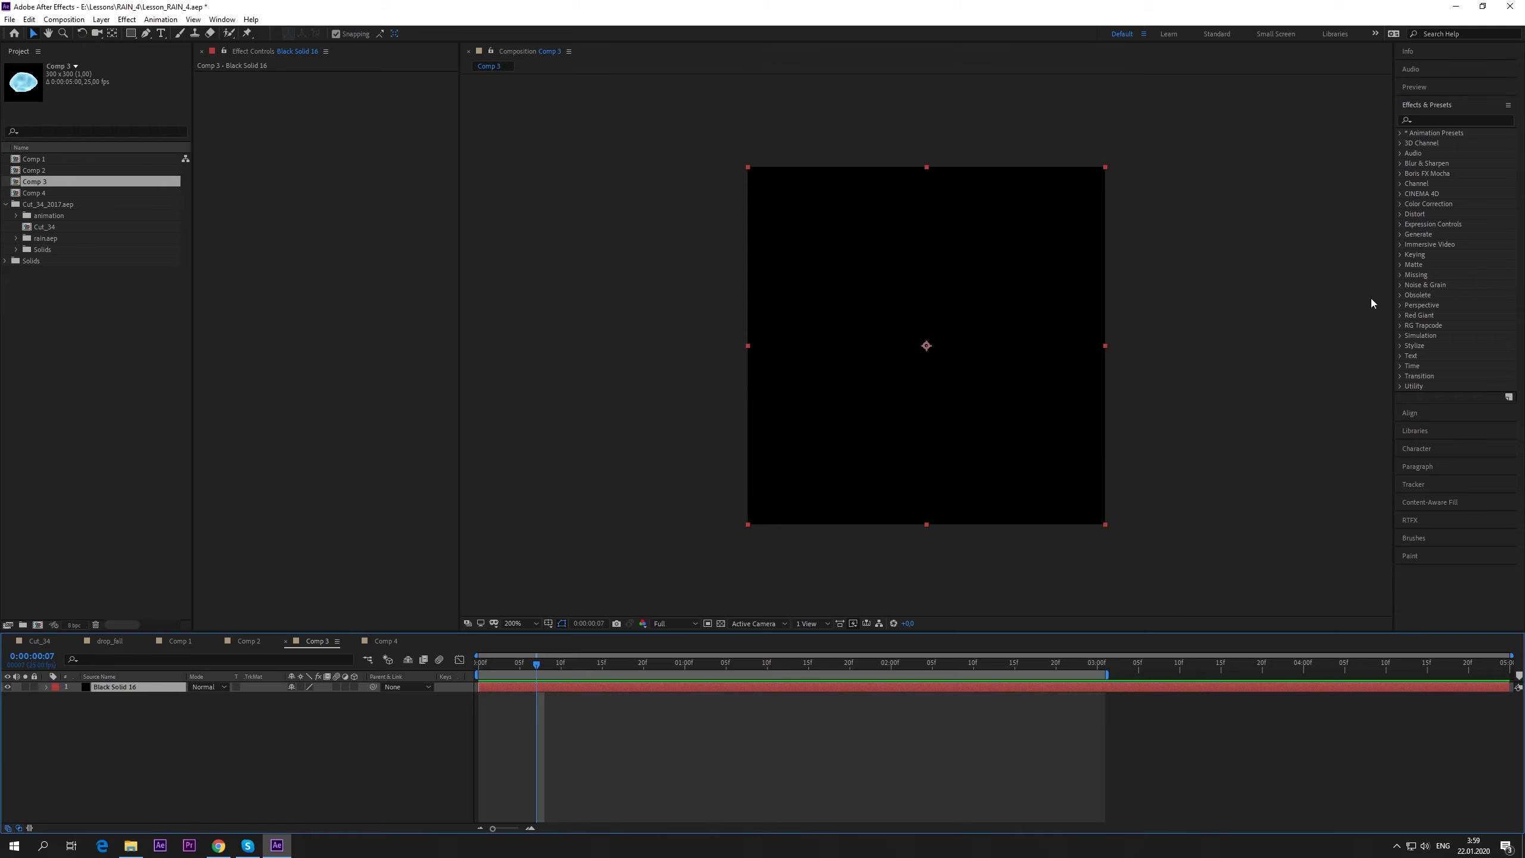
click(1401, 326)
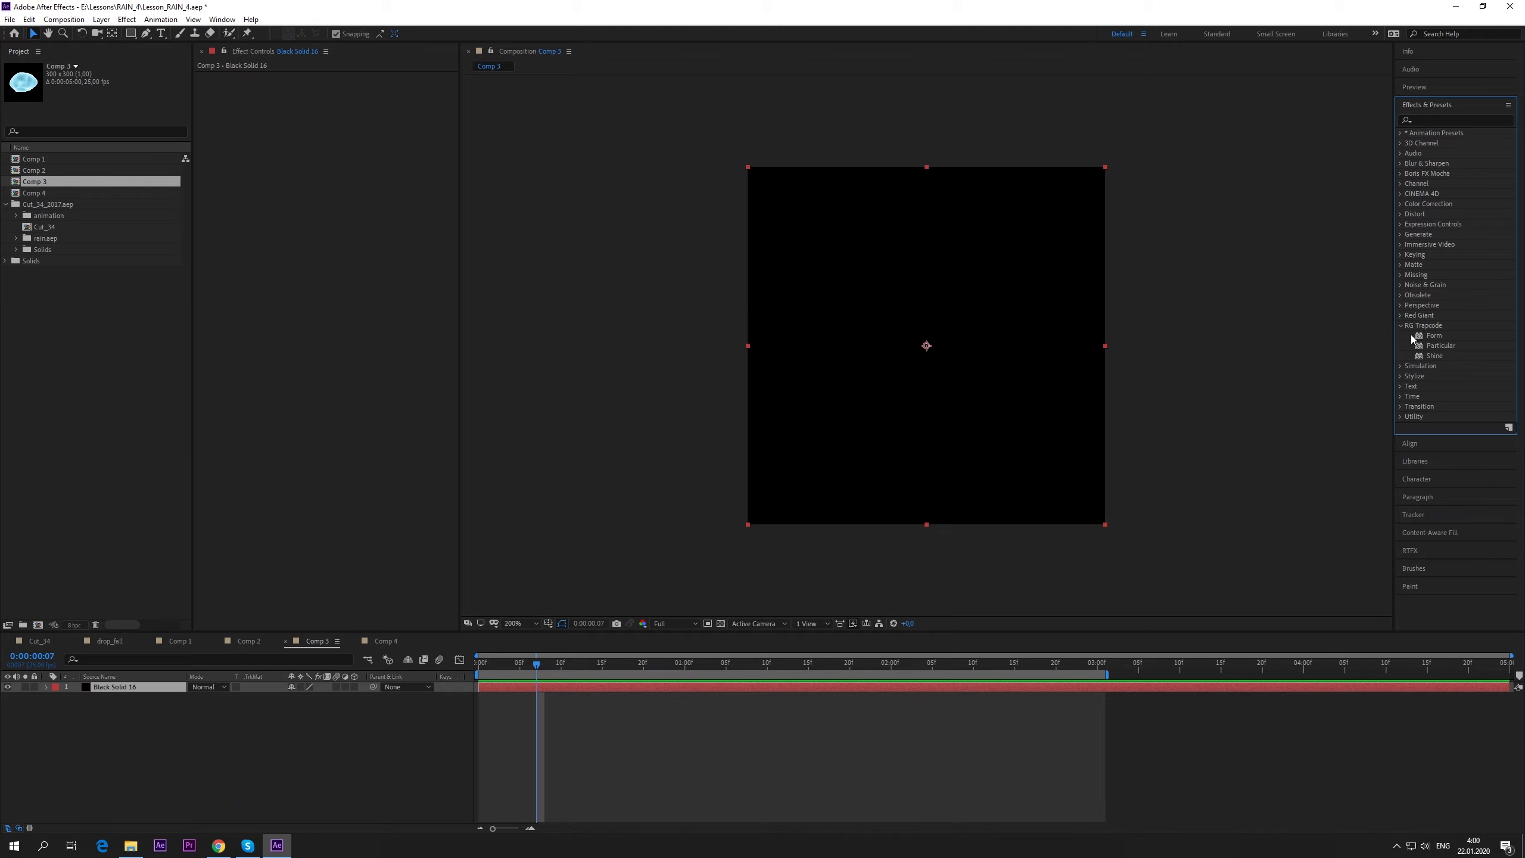
drag(1432, 336, 172, 690)
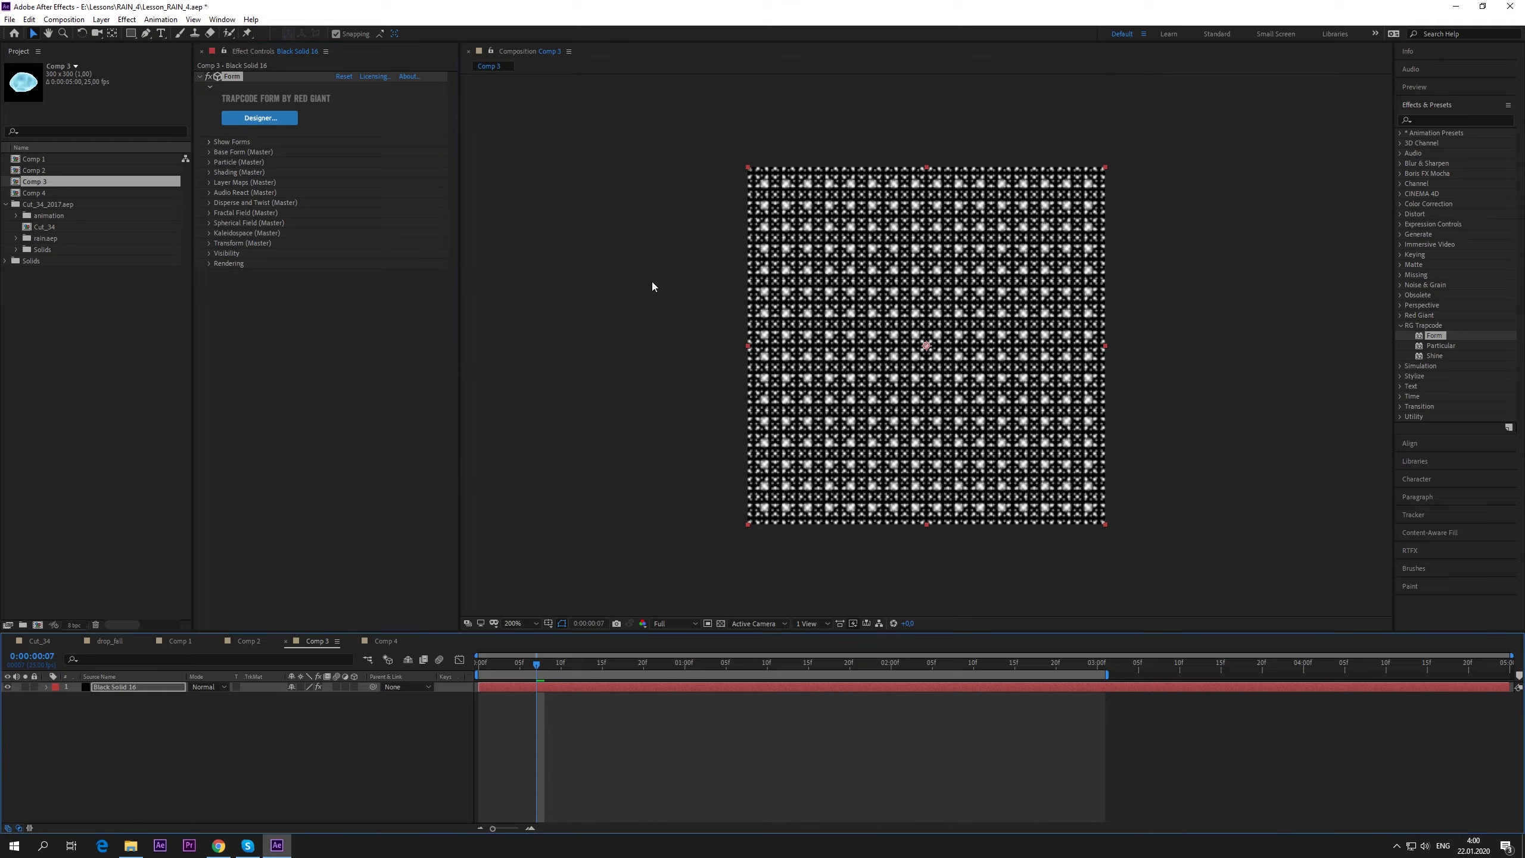
- Set the Form effect's Base Form to Sphere - Layered
click(209, 152)
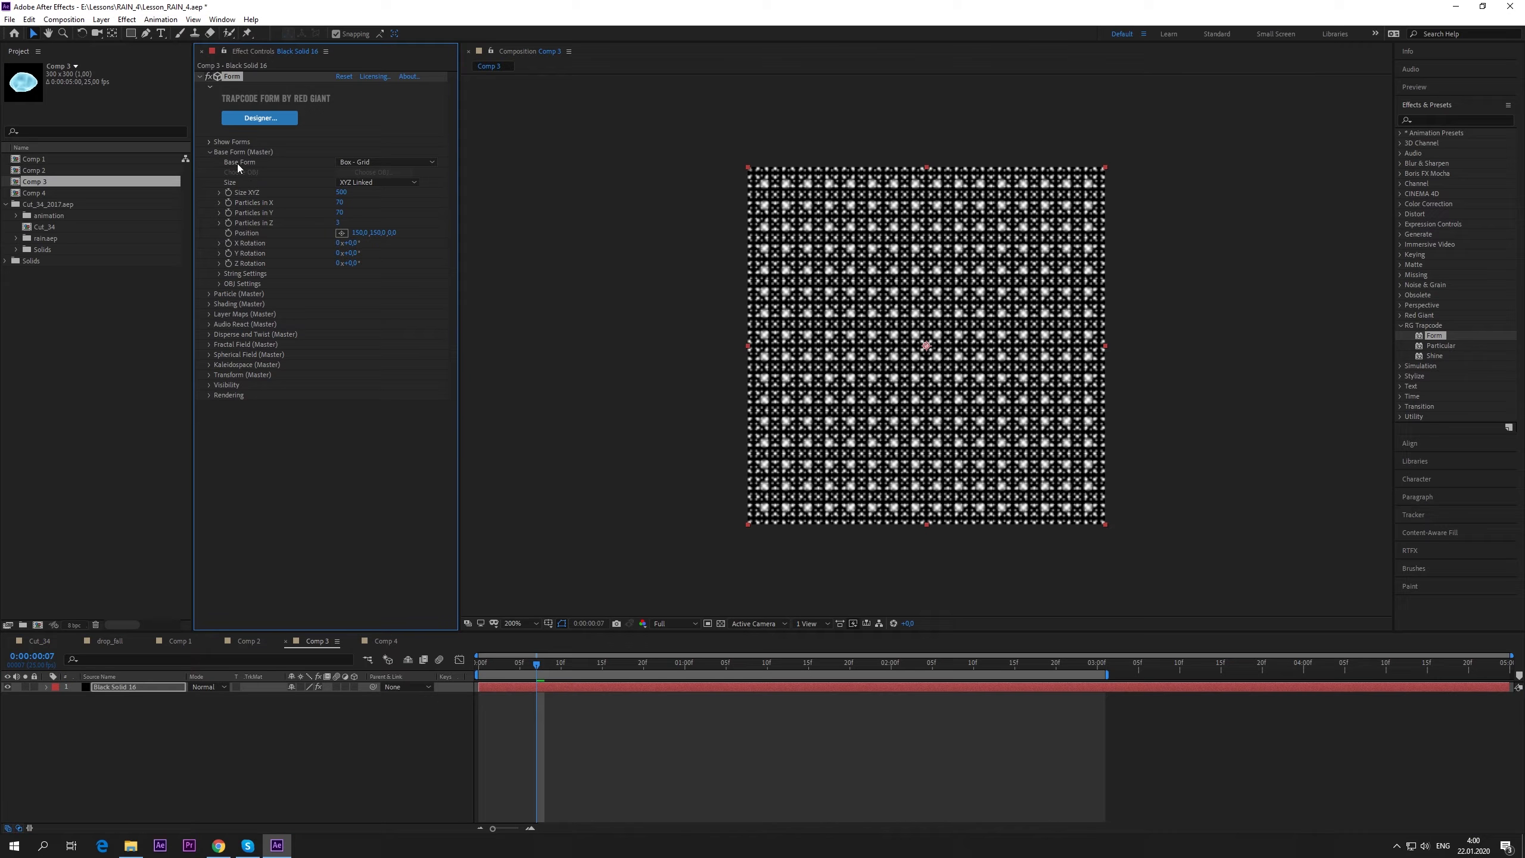
click(380, 163)
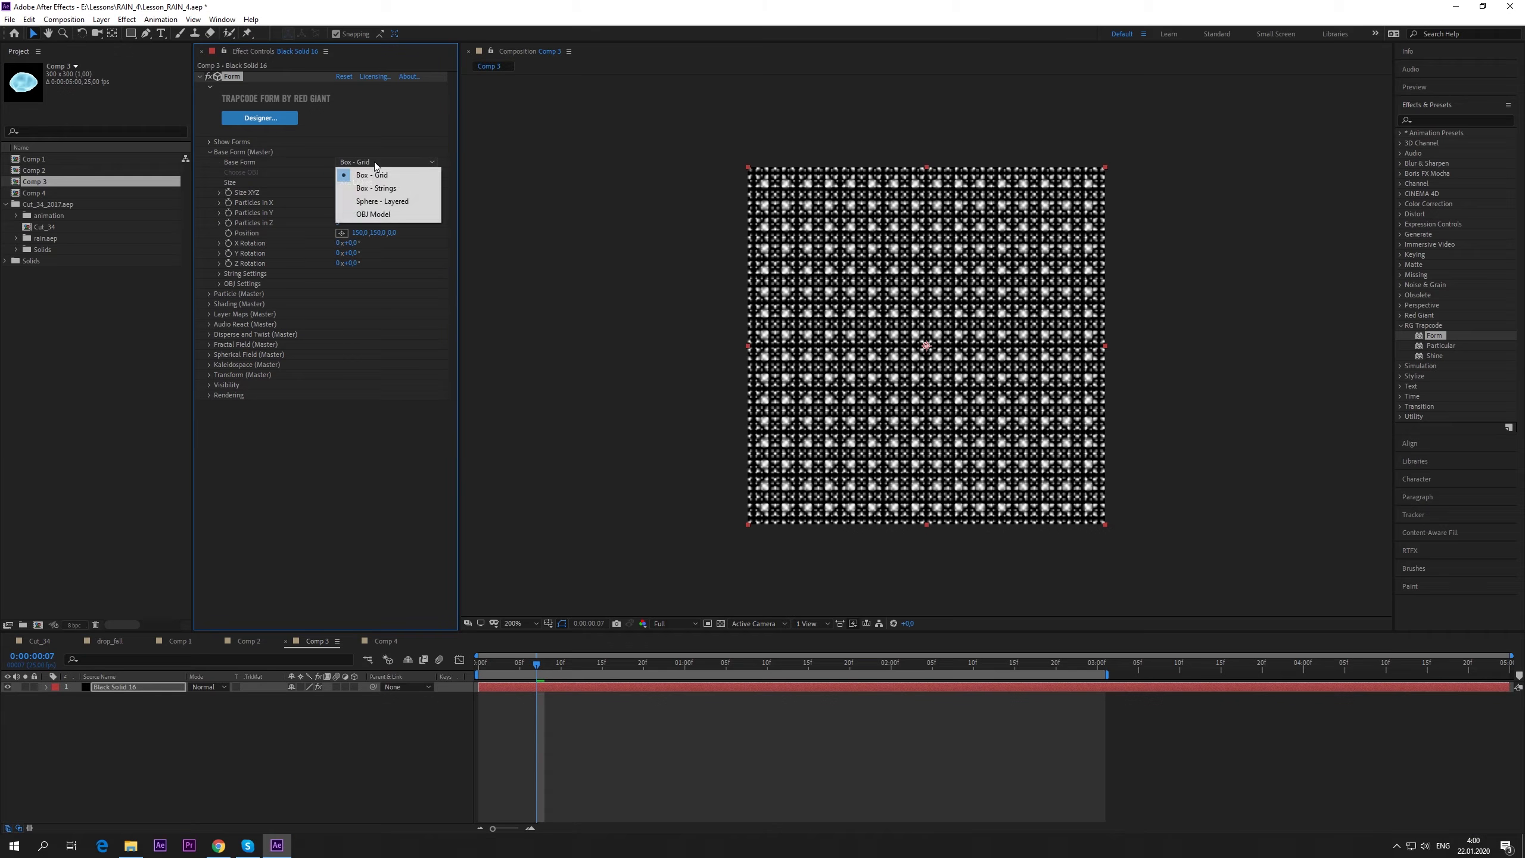
click(397, 205)
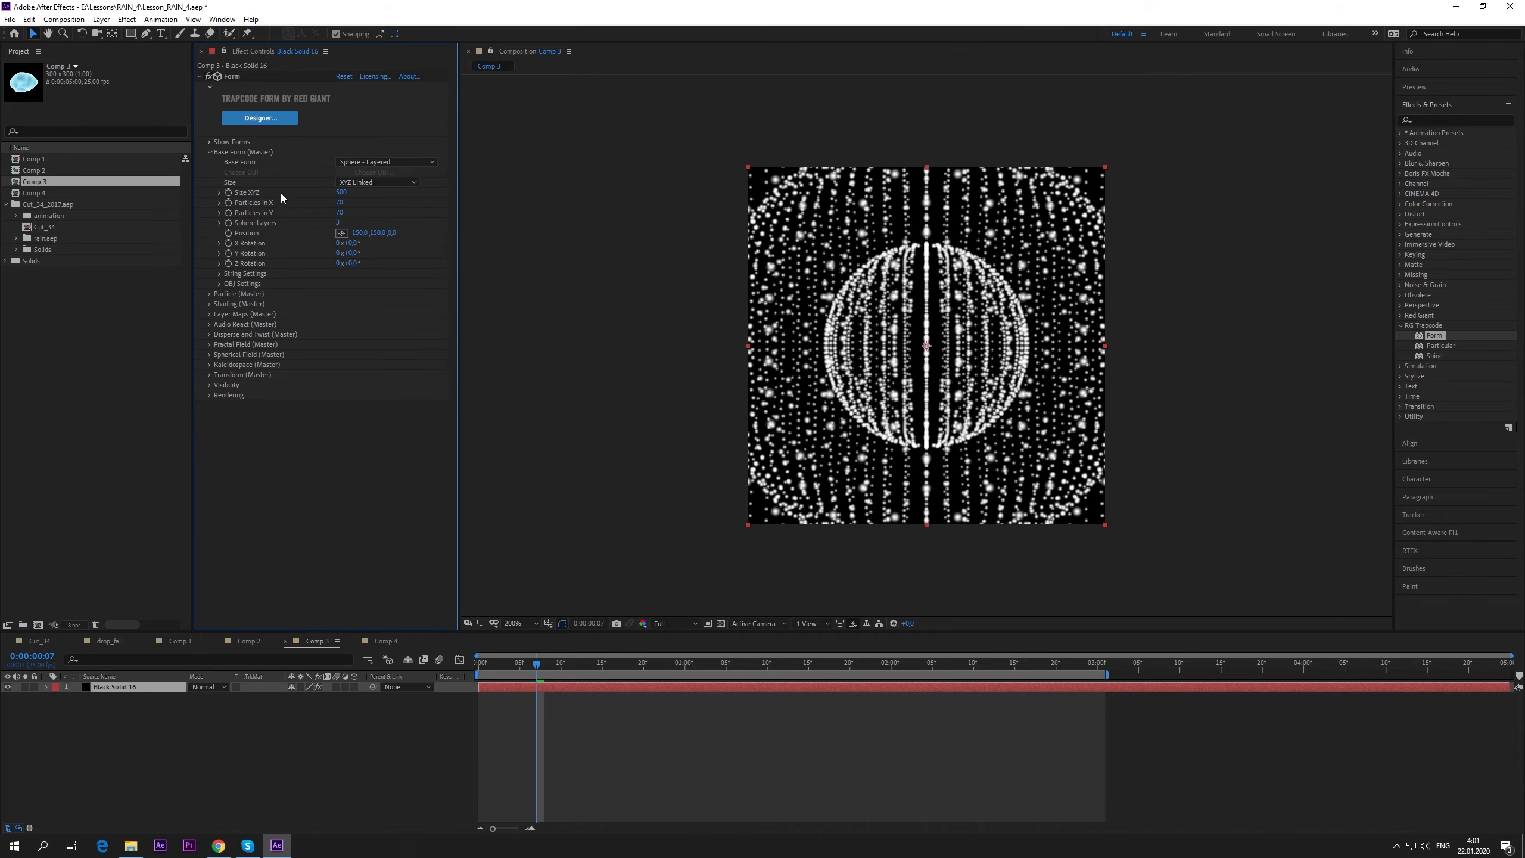
- Switch the form's Size to XYZ Individual with Size X 250, Size Y 150 and Size Z 250
click(374, 183)
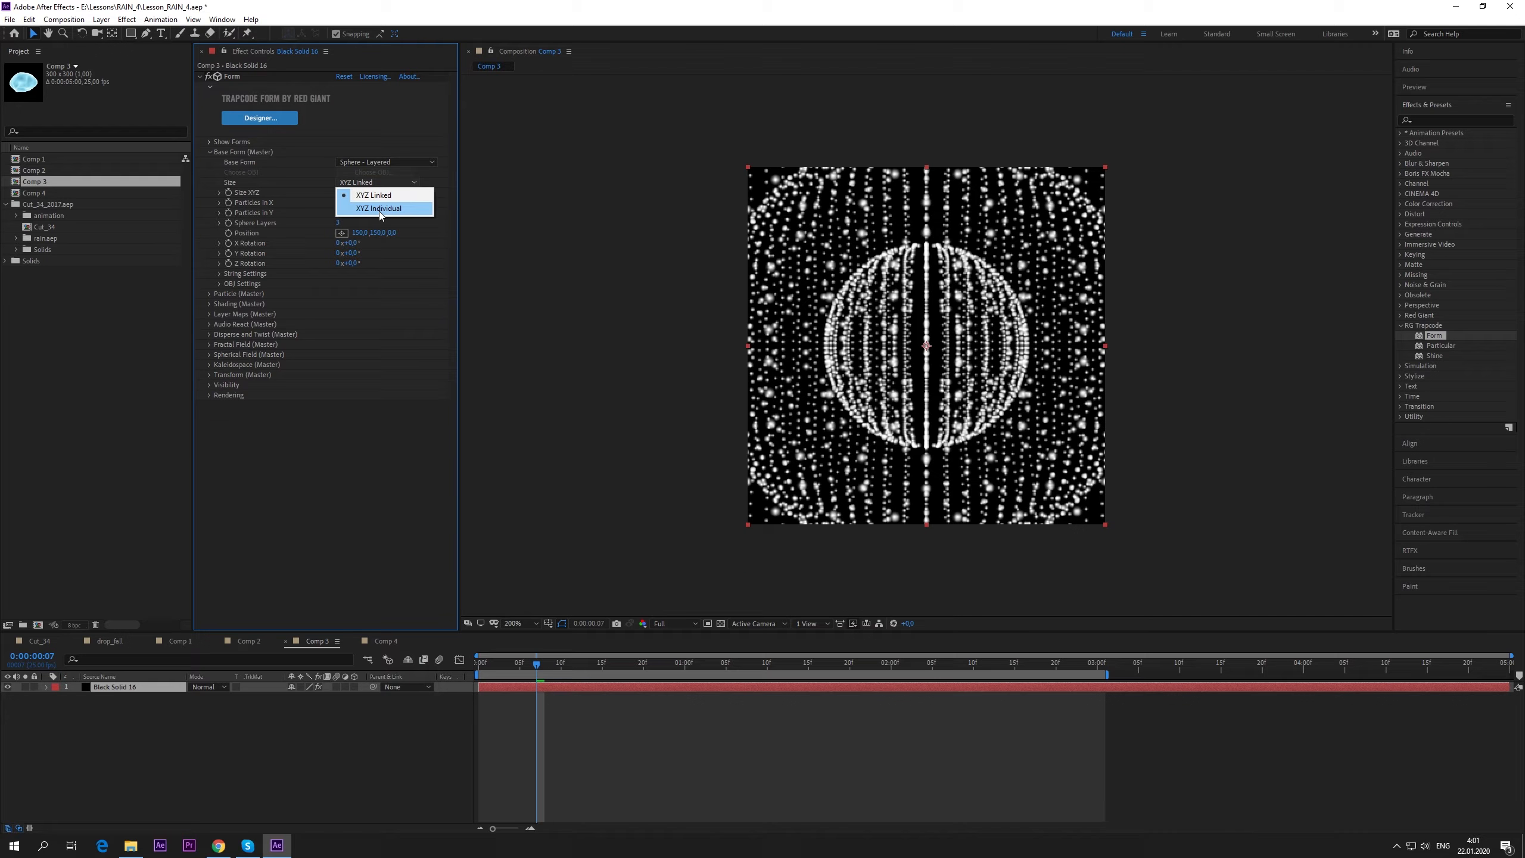
click(380, 208)
click(340, 193)
text(250)
key(Return)
click(341, 212)
text(250)
key(Return)
click(341, 203)
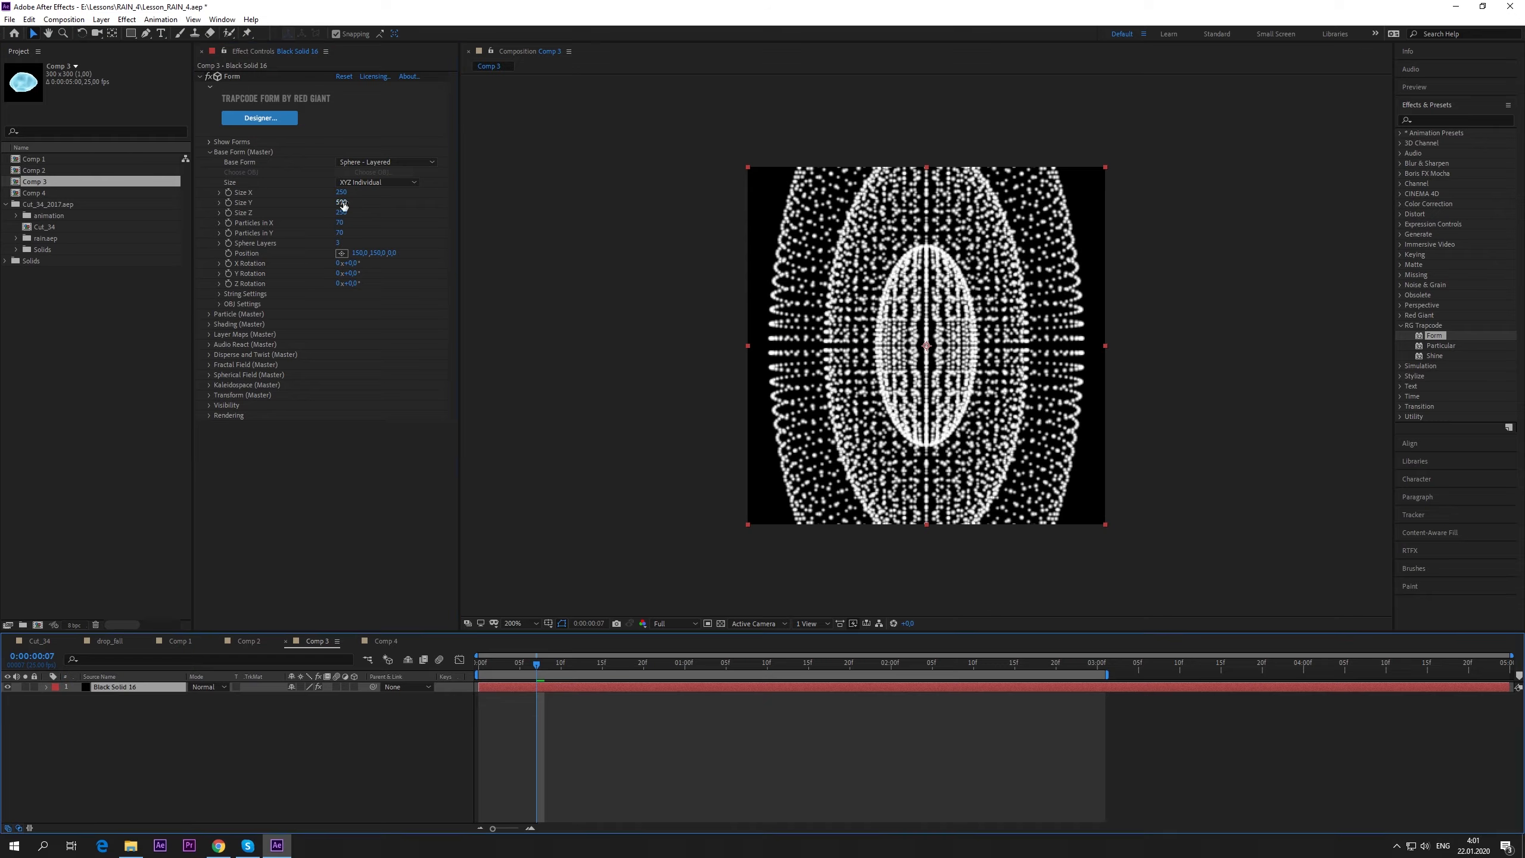
text(150)
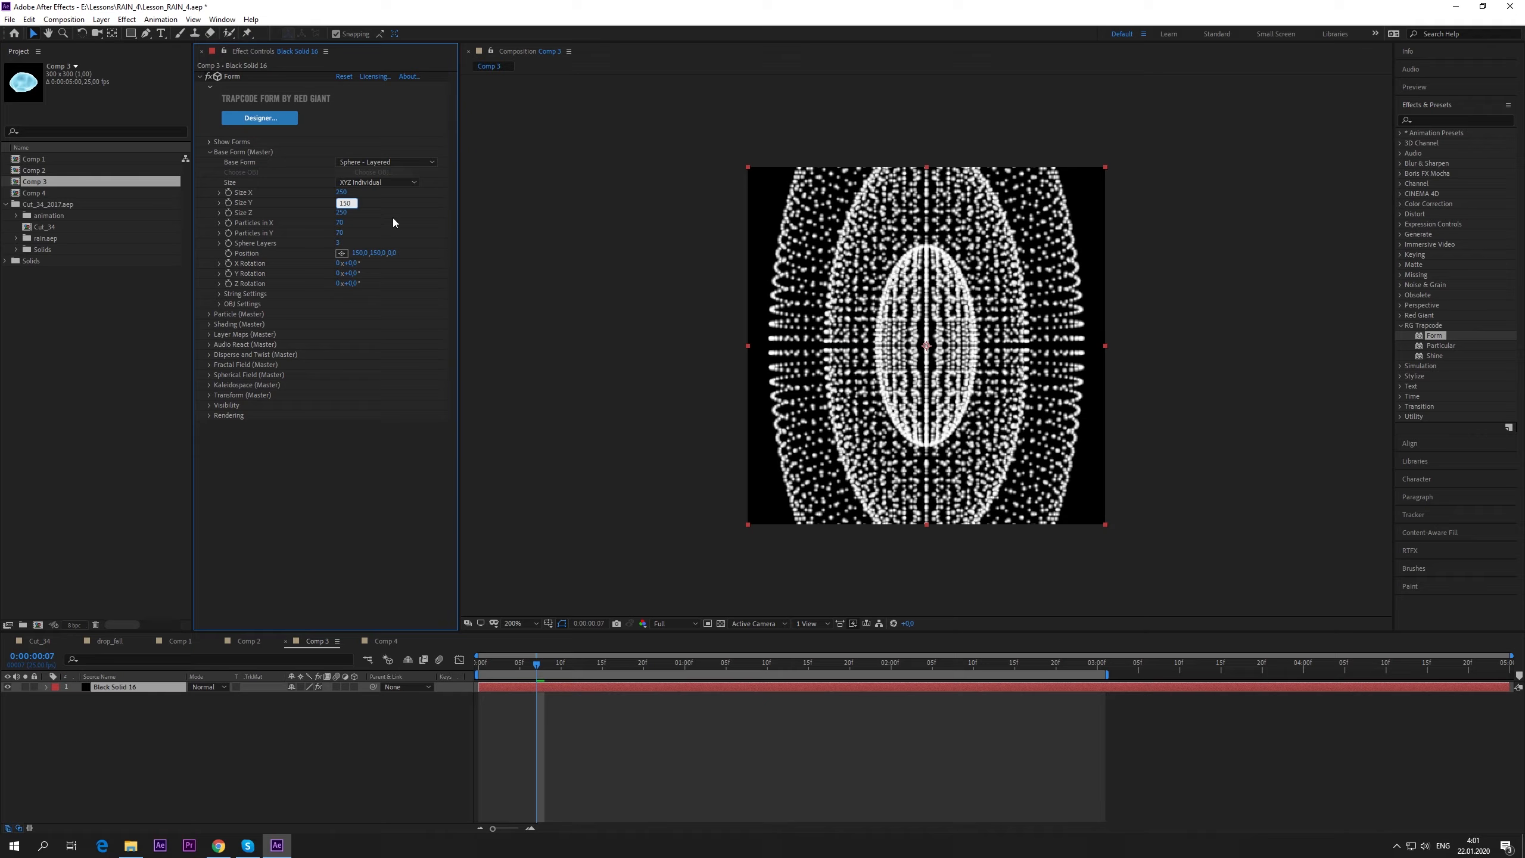
key(Return)
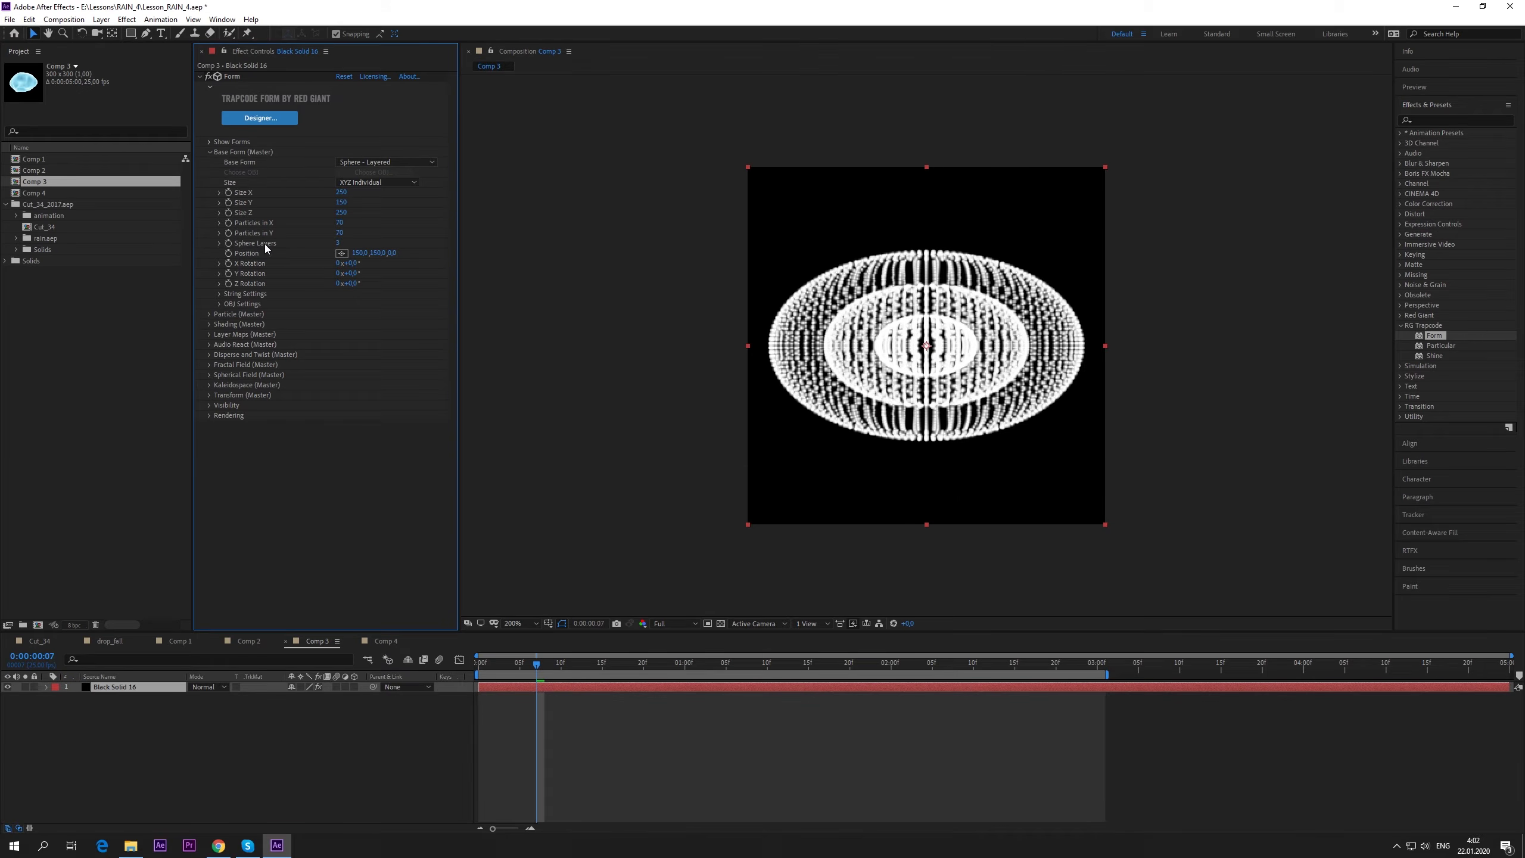
- Set Sphere Layers to 1 and both Particles in X and Particles in Y to 250
click(339, 243)
key(Return)
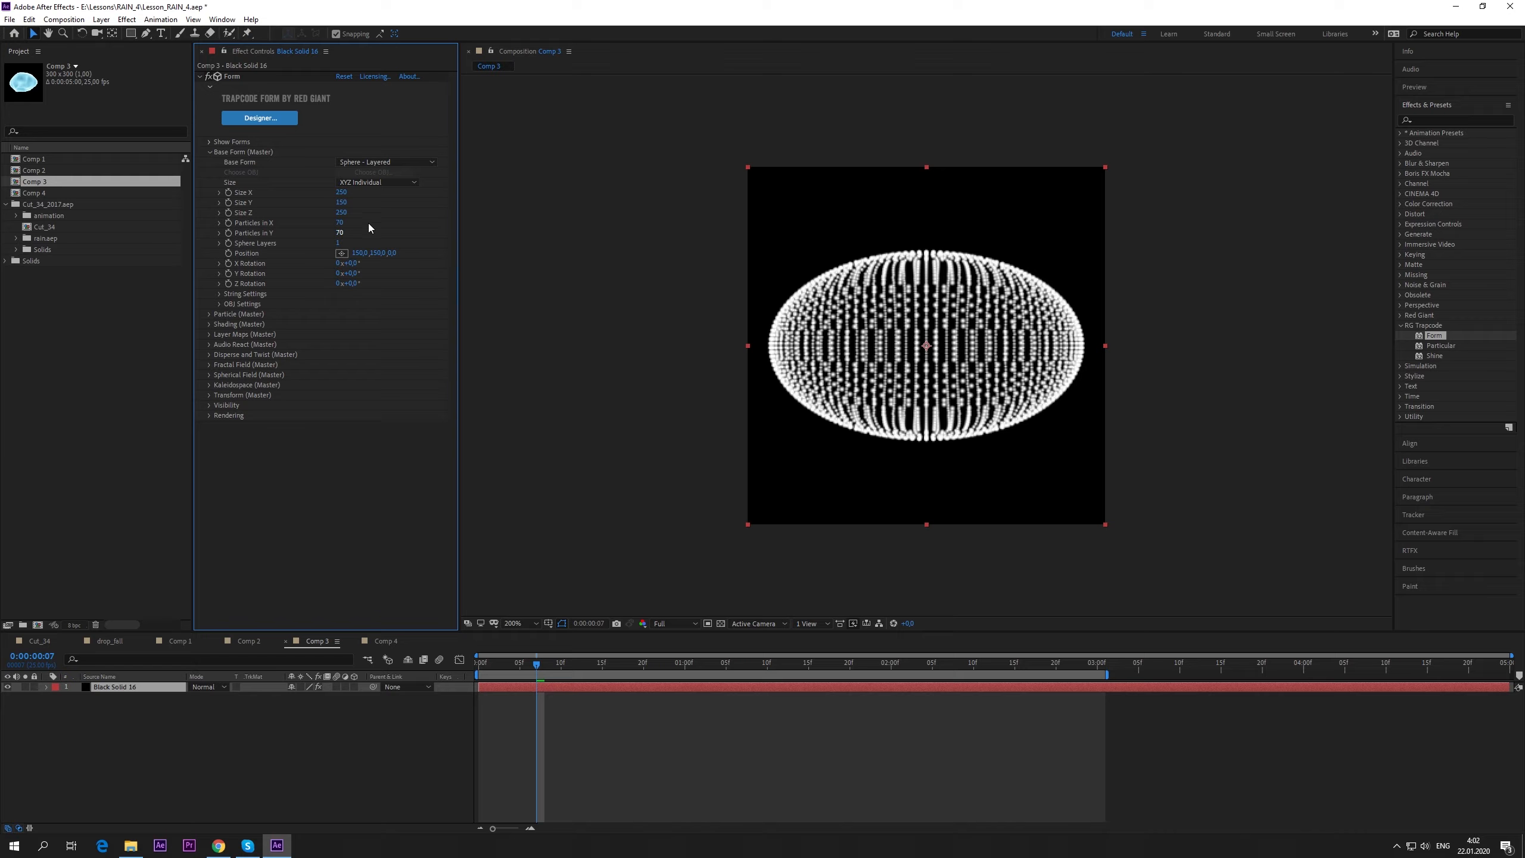
click(341, 223)
text(250)
key(Tab)
text(250)
key(Return)
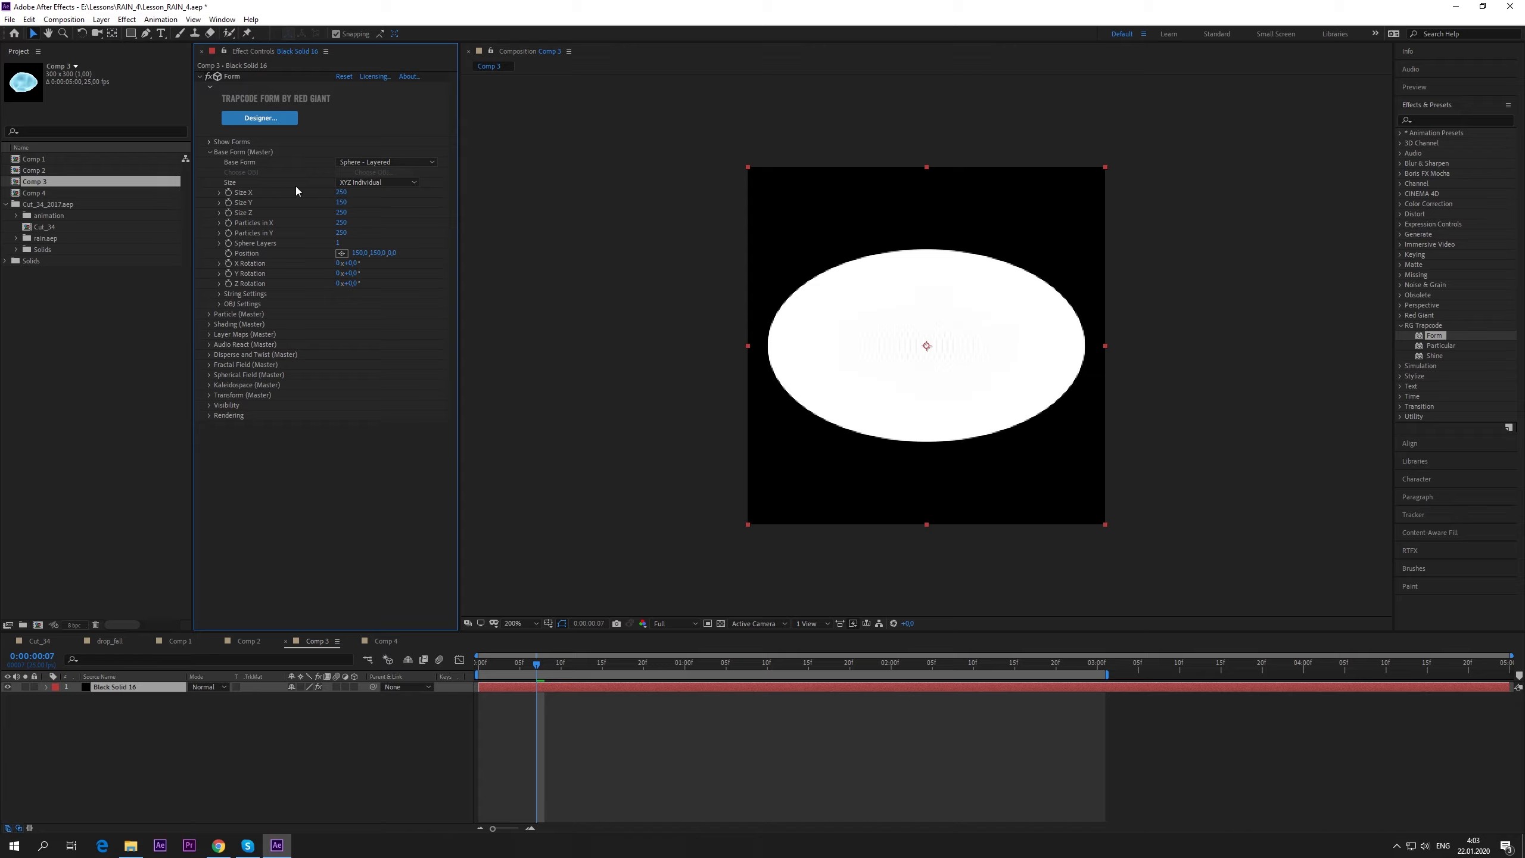
- In the Particle (Master) settings, set Size to 3, Opacity to 40 and Opacity Random to 10%
click(209, 152)
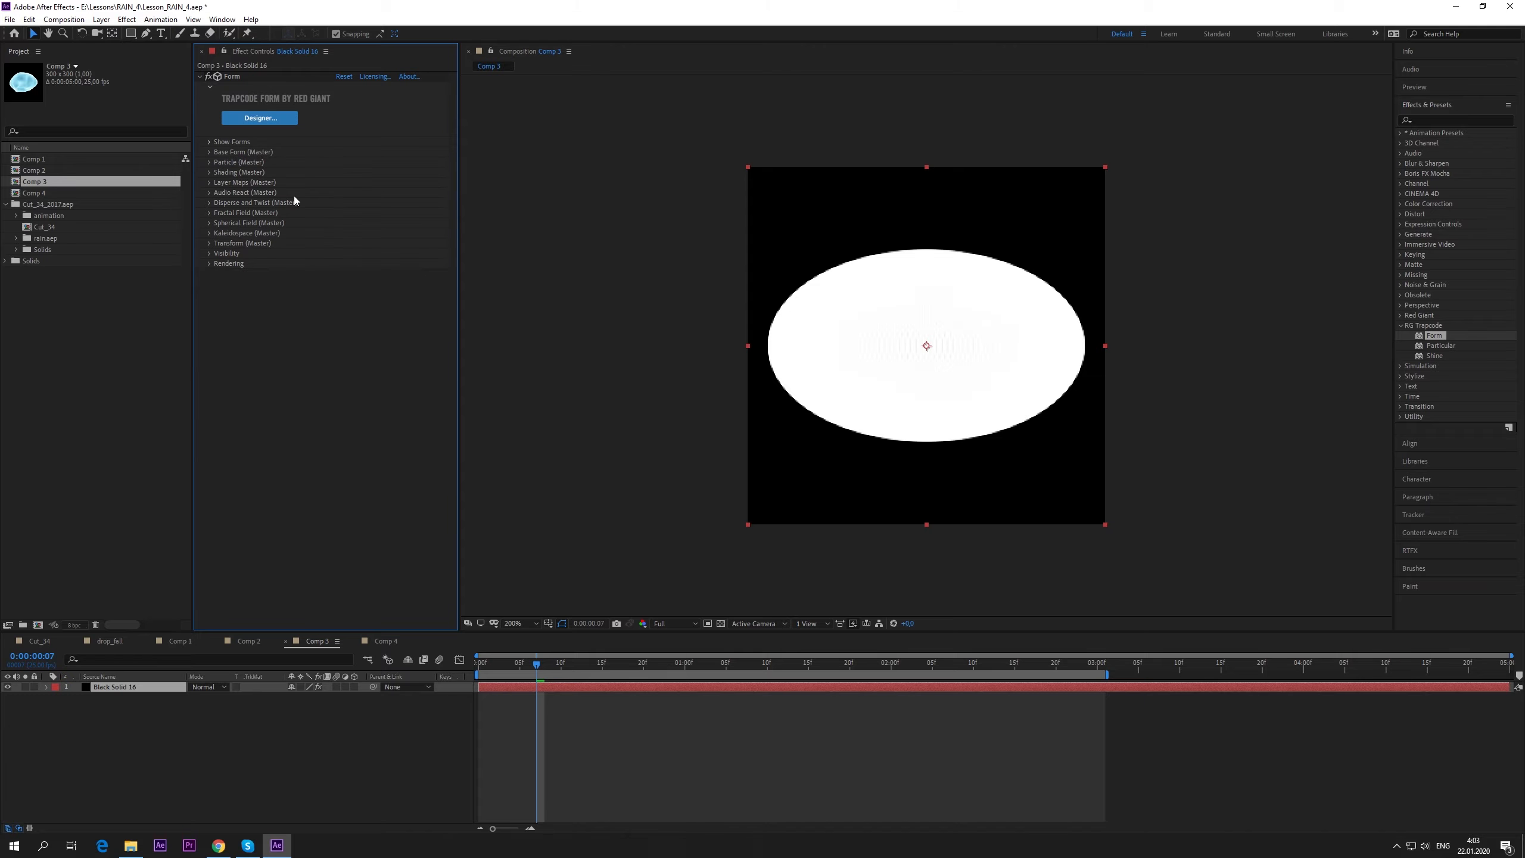
click(211, 162)
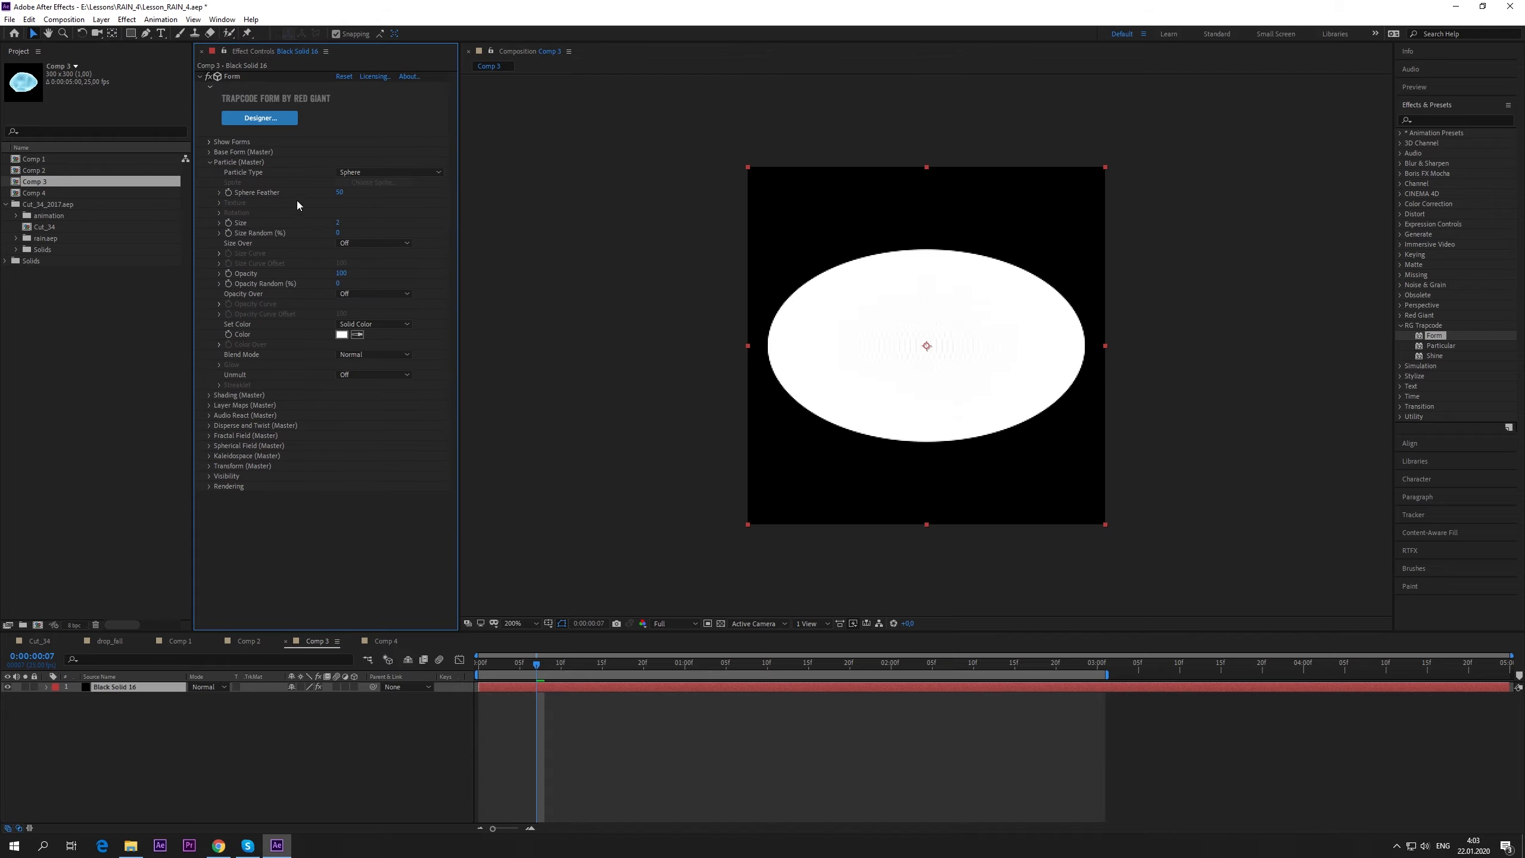
click(336, 222)
click(337, 273)
text(40)
key(Return)
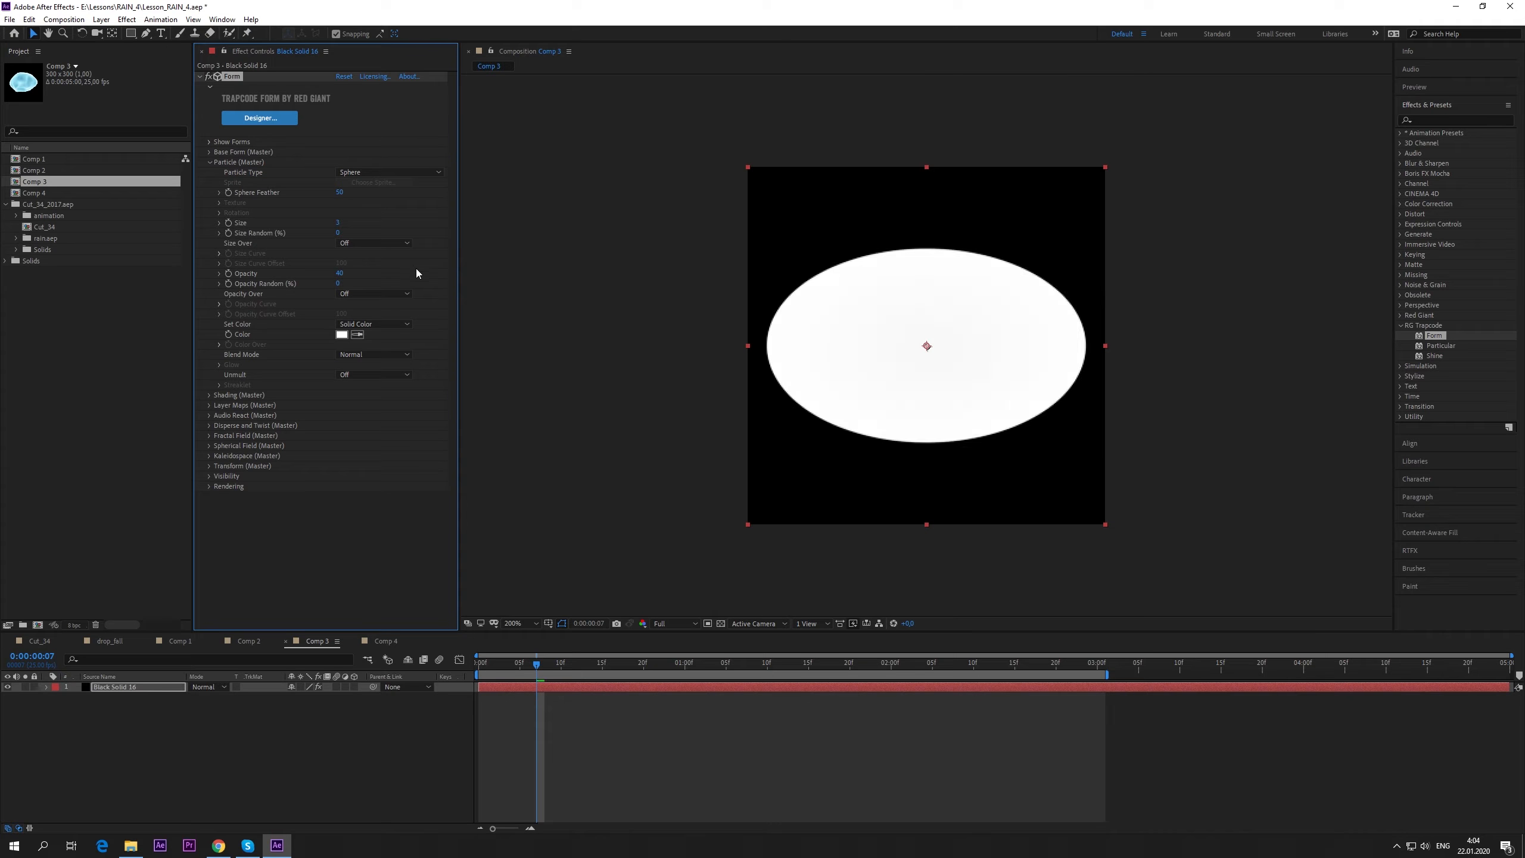
click(337, 283)
text(10)
key(Return)
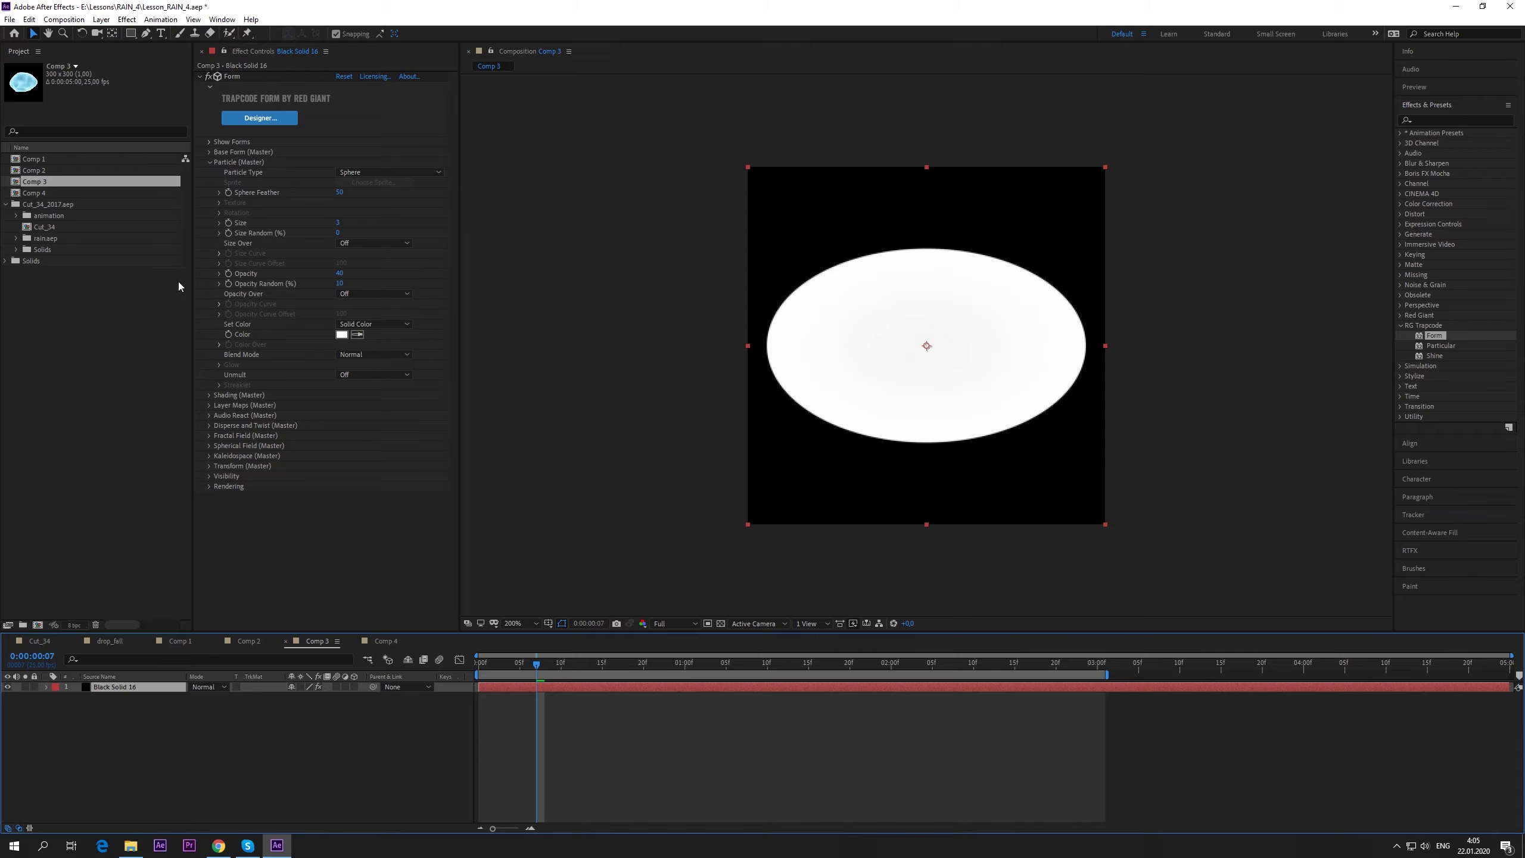
- Set the particles' Opacity Over and Set Color to Radial, and expand the Color Over gradient
click(363, 295)
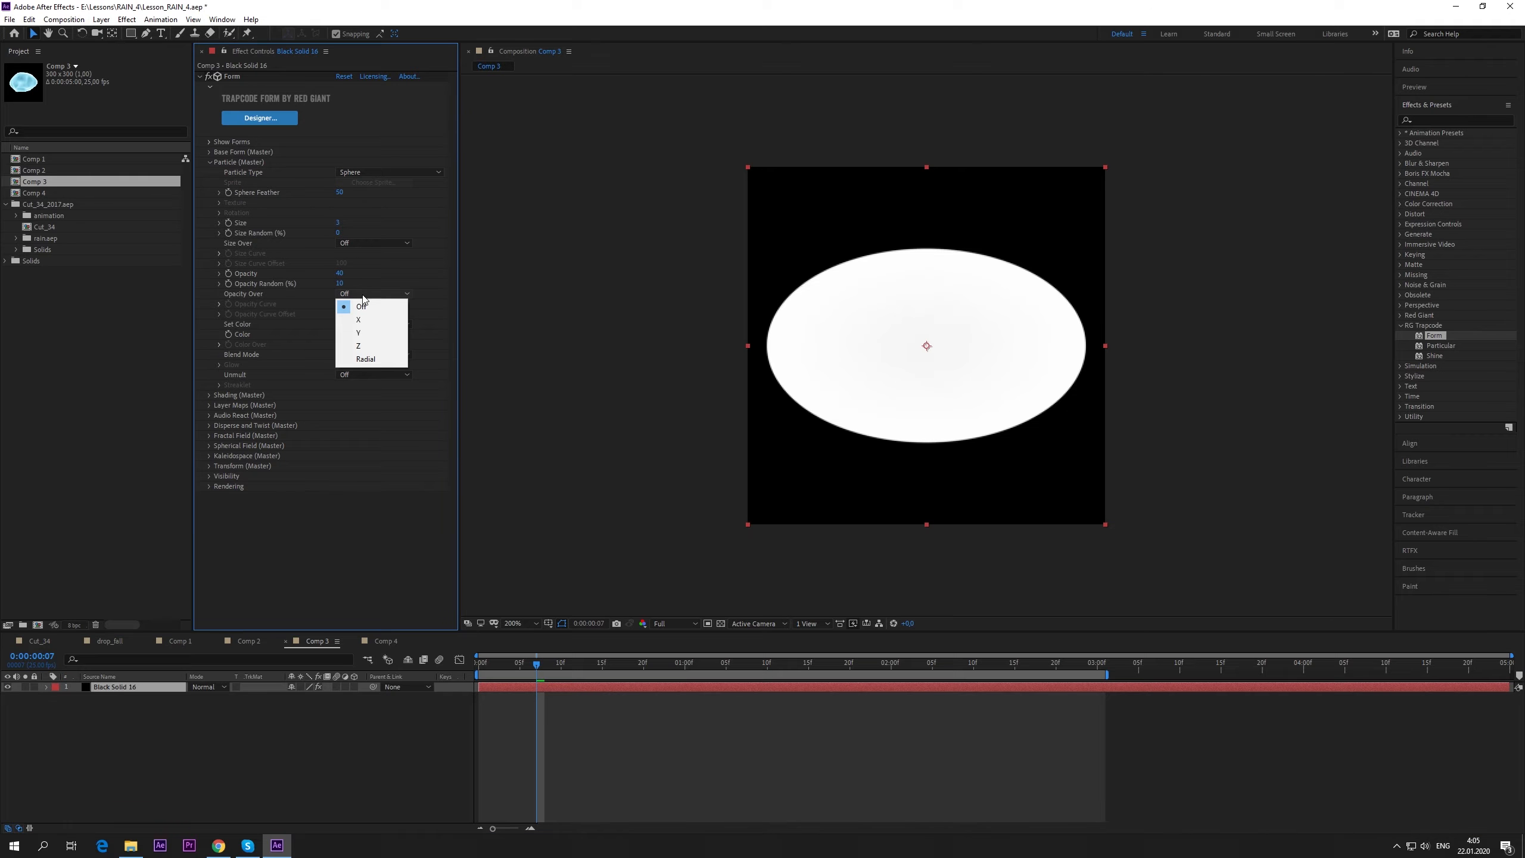
click(368, 360)
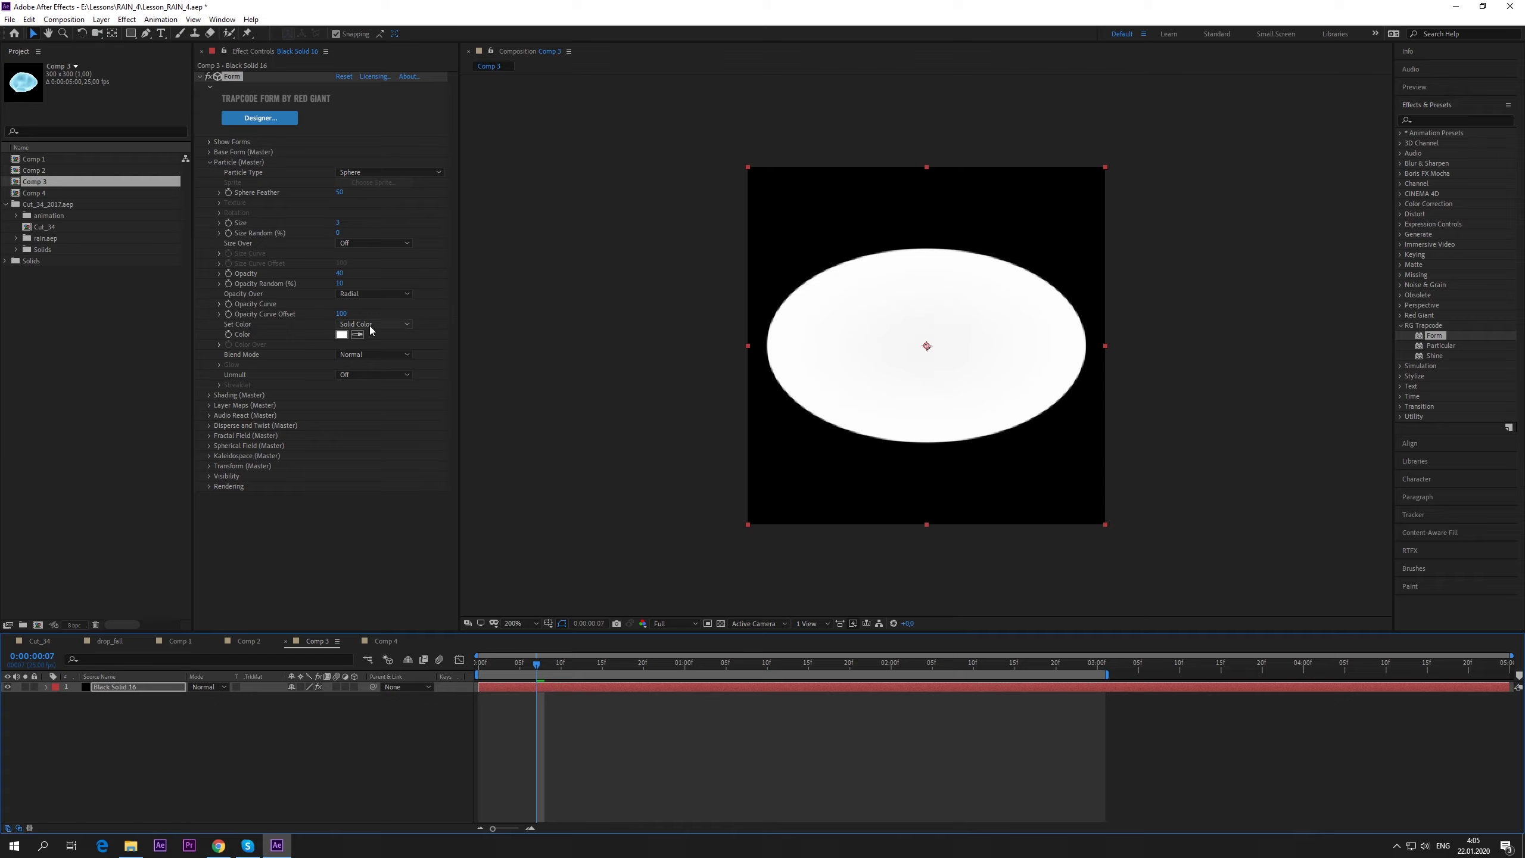
click(400, 326)
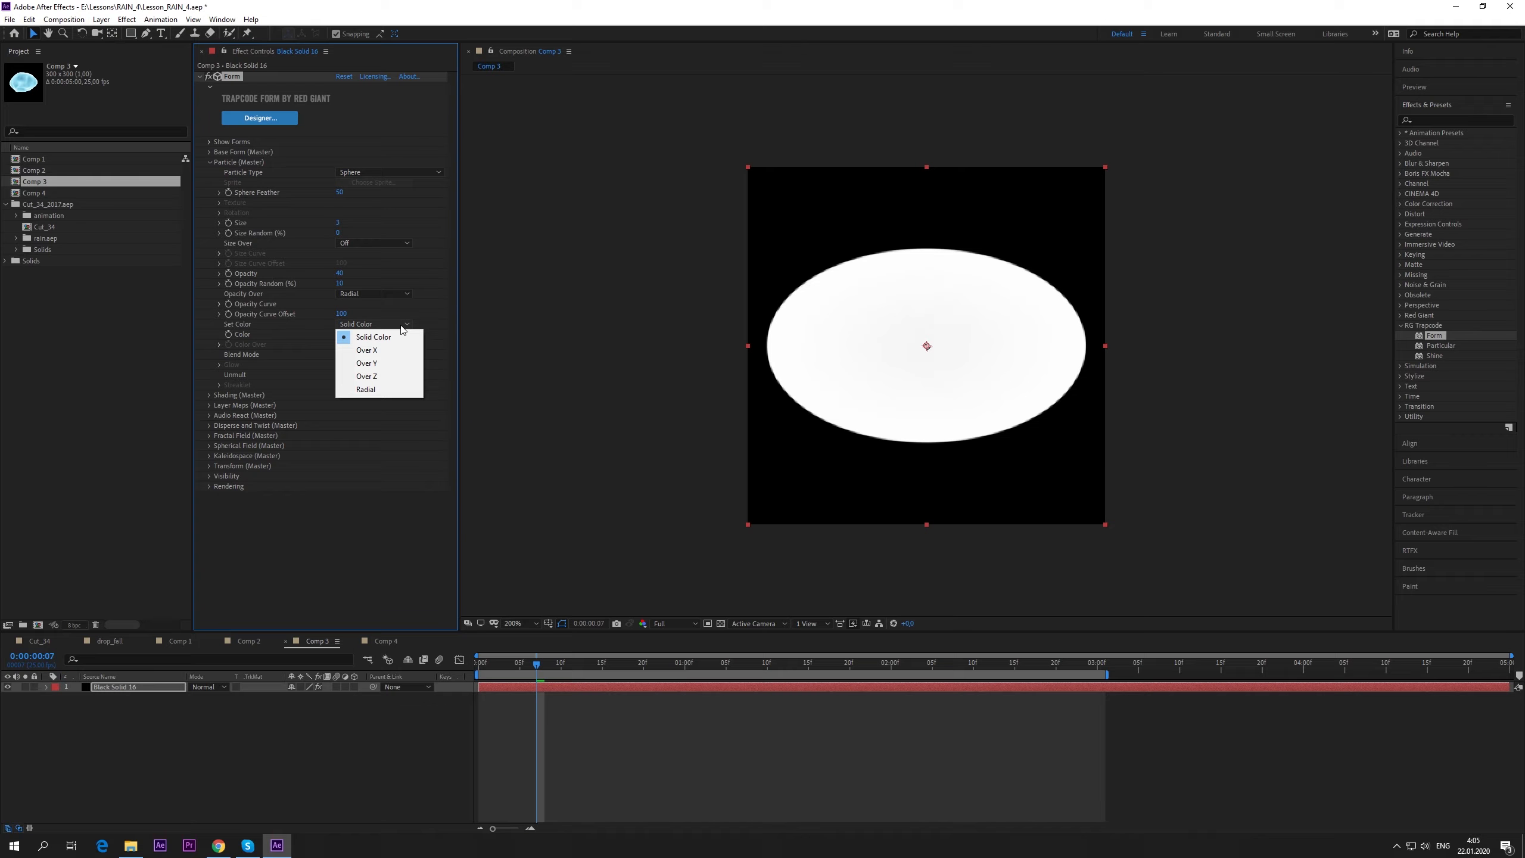
click(367, 390)
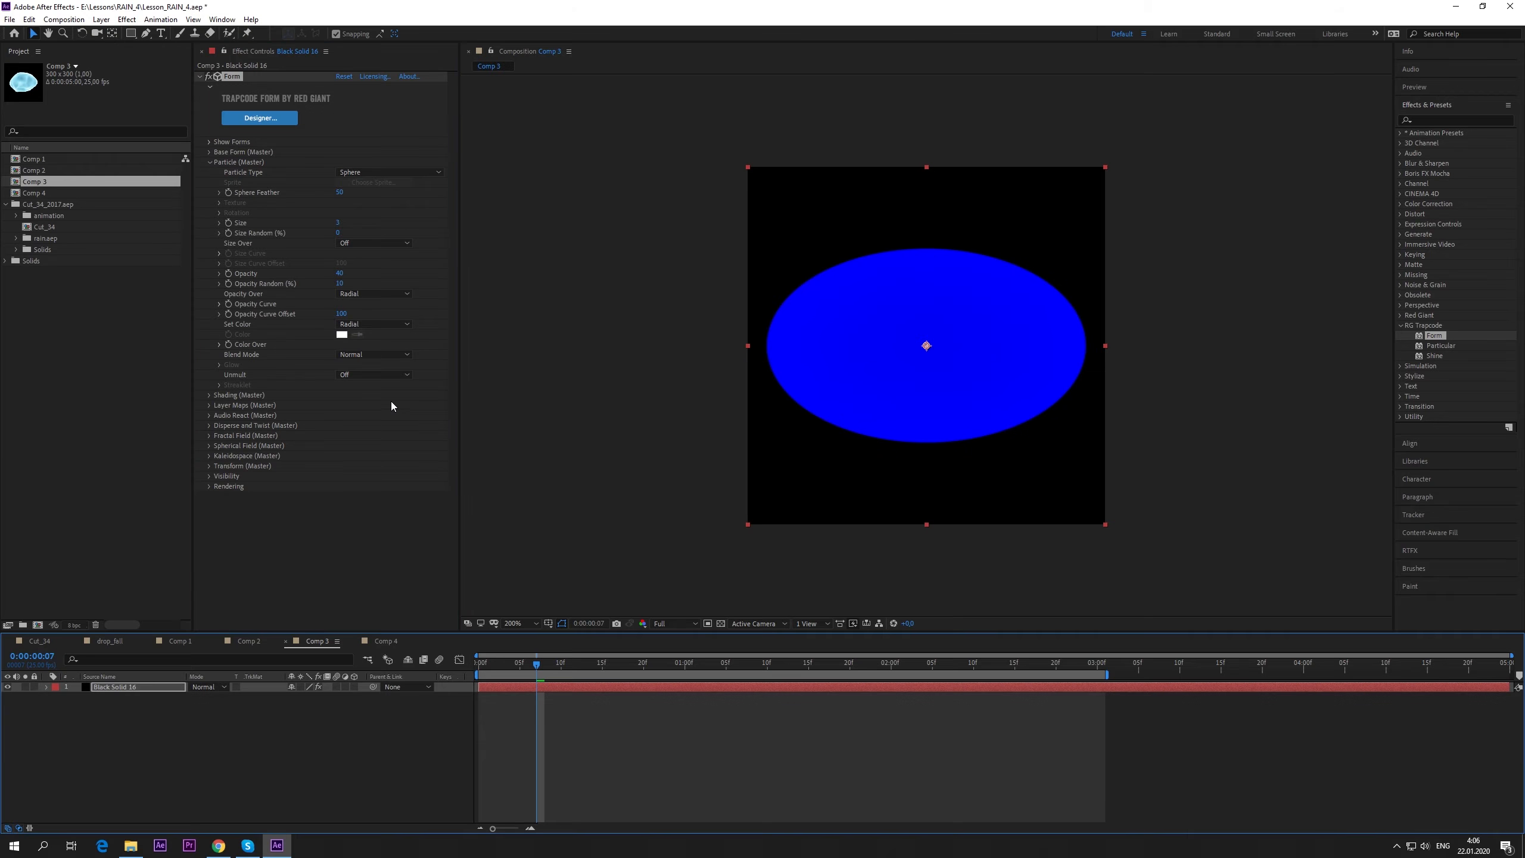
click(219, 344)
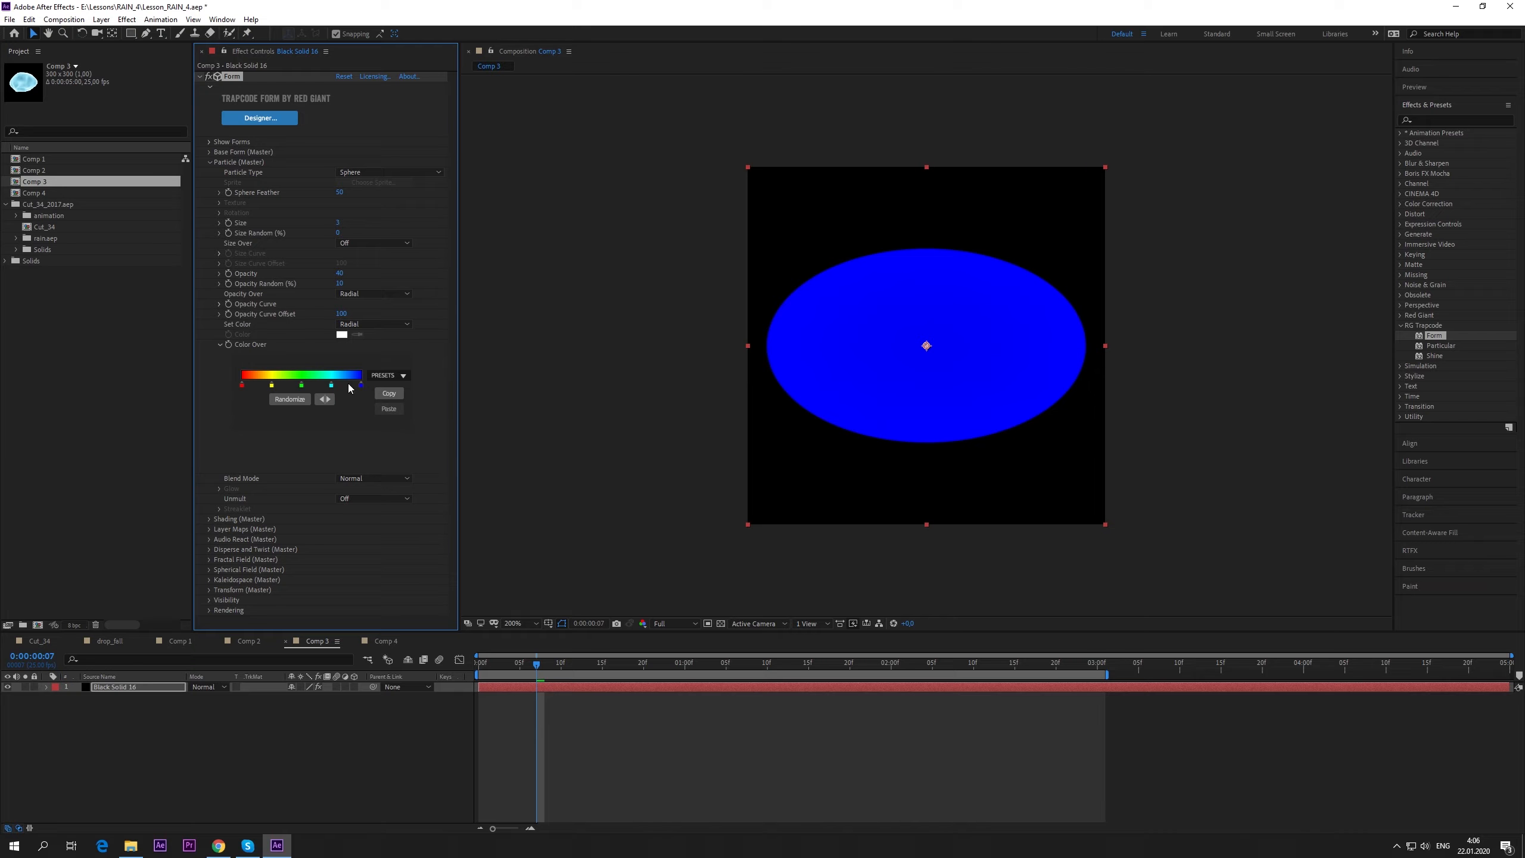
- Apply the white-to-black preset to the Color Over gradient and flip it so it runs from black to white
click(395, 376)
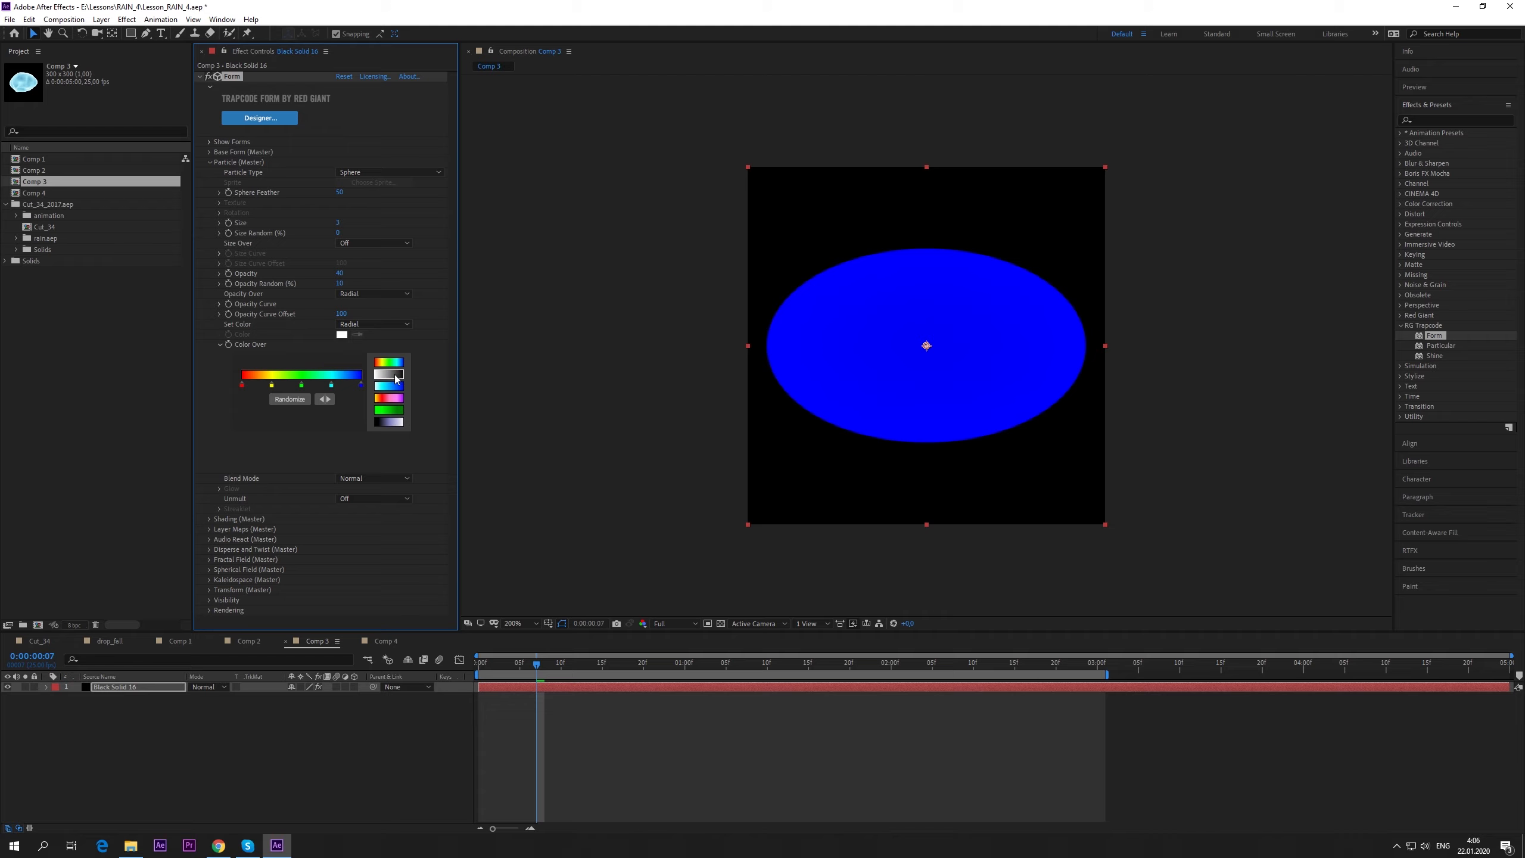
click(396, 375)
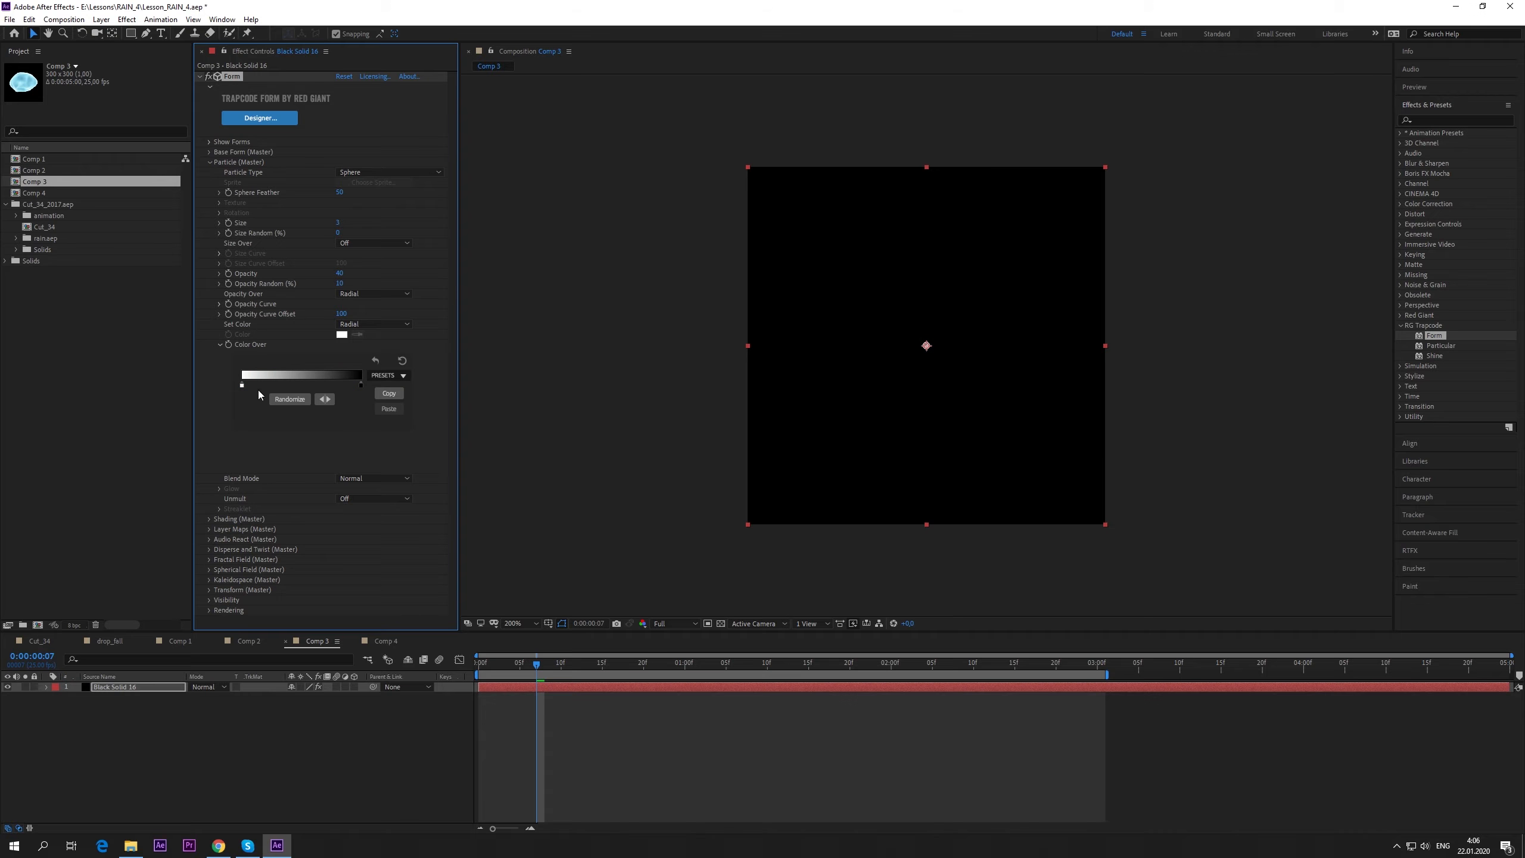
click(325, 400)
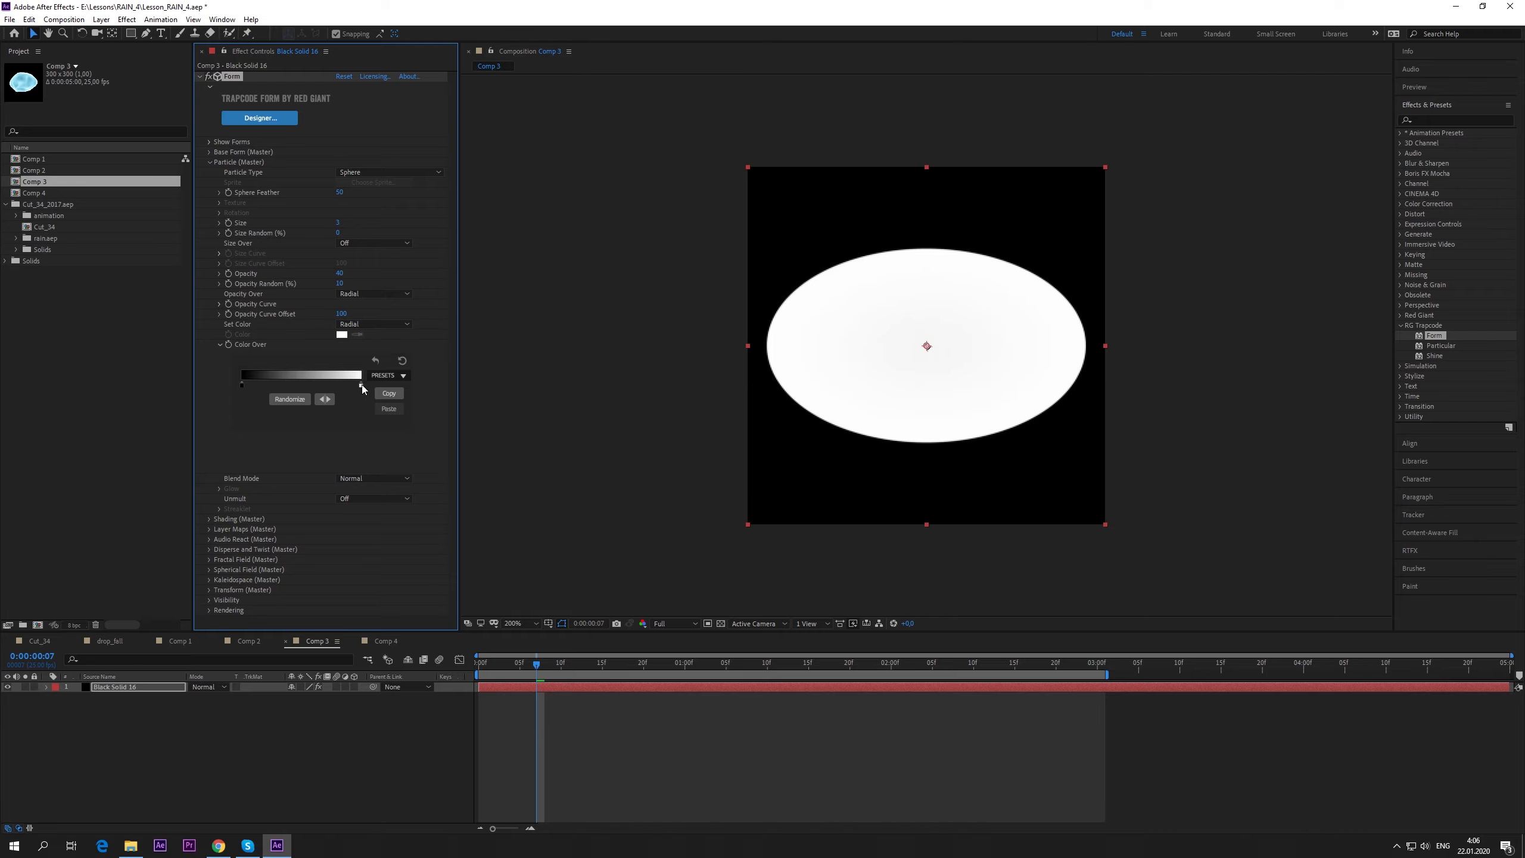
- Recolour the gradient's white stop to a dark cyan-blue and move the black stop close to that blue end
double_click(361, 386)
mouse_move(1177, 579)
mouse_down()
mouse_move(1180, 561)
mouse_move(1137, 558)
mouse_up()
click(1186, 565)
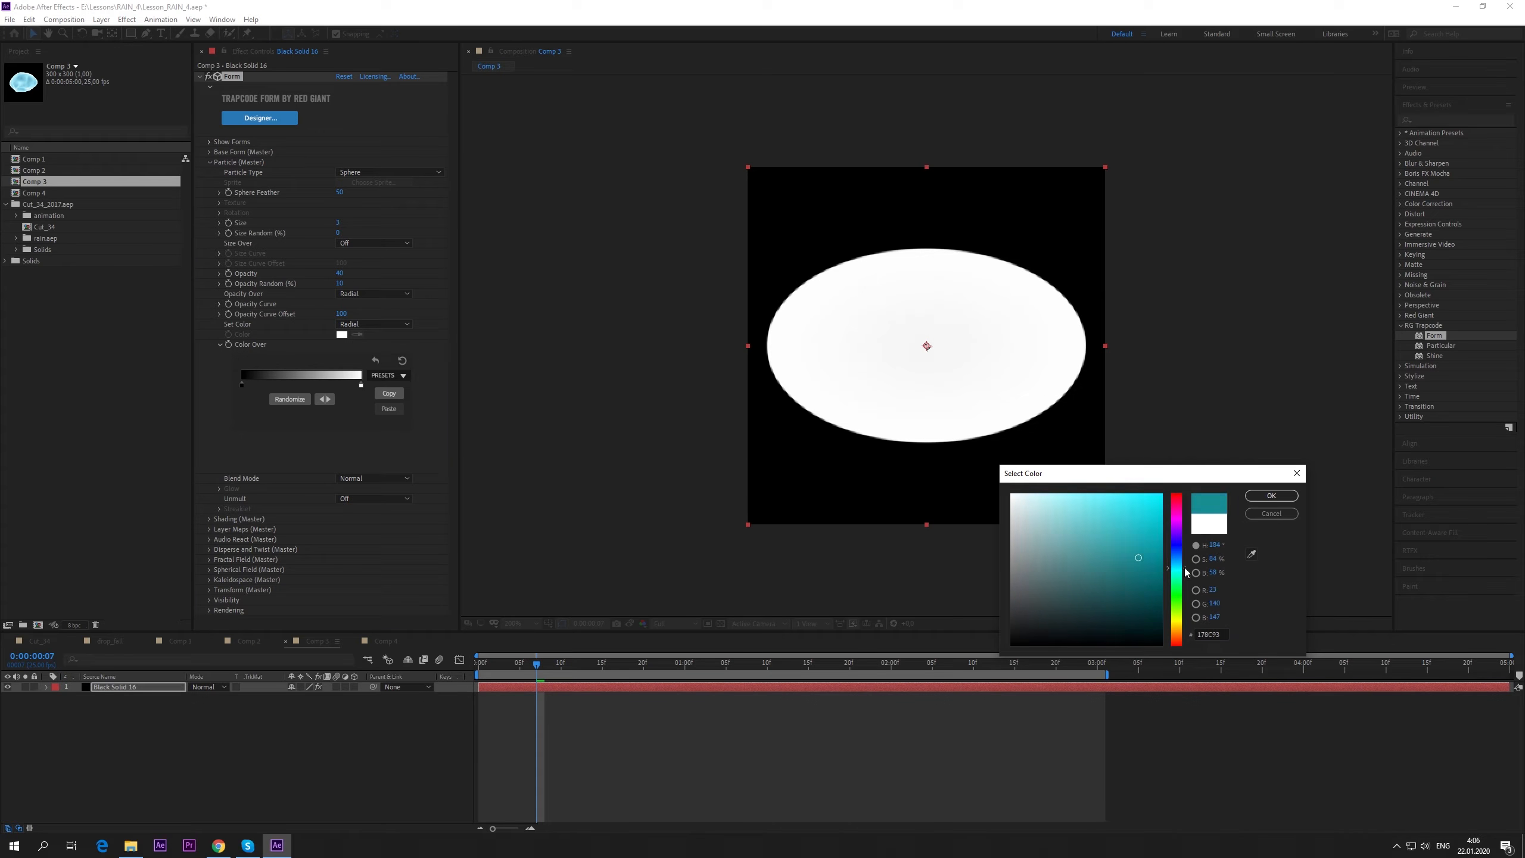
click(1136, 563)
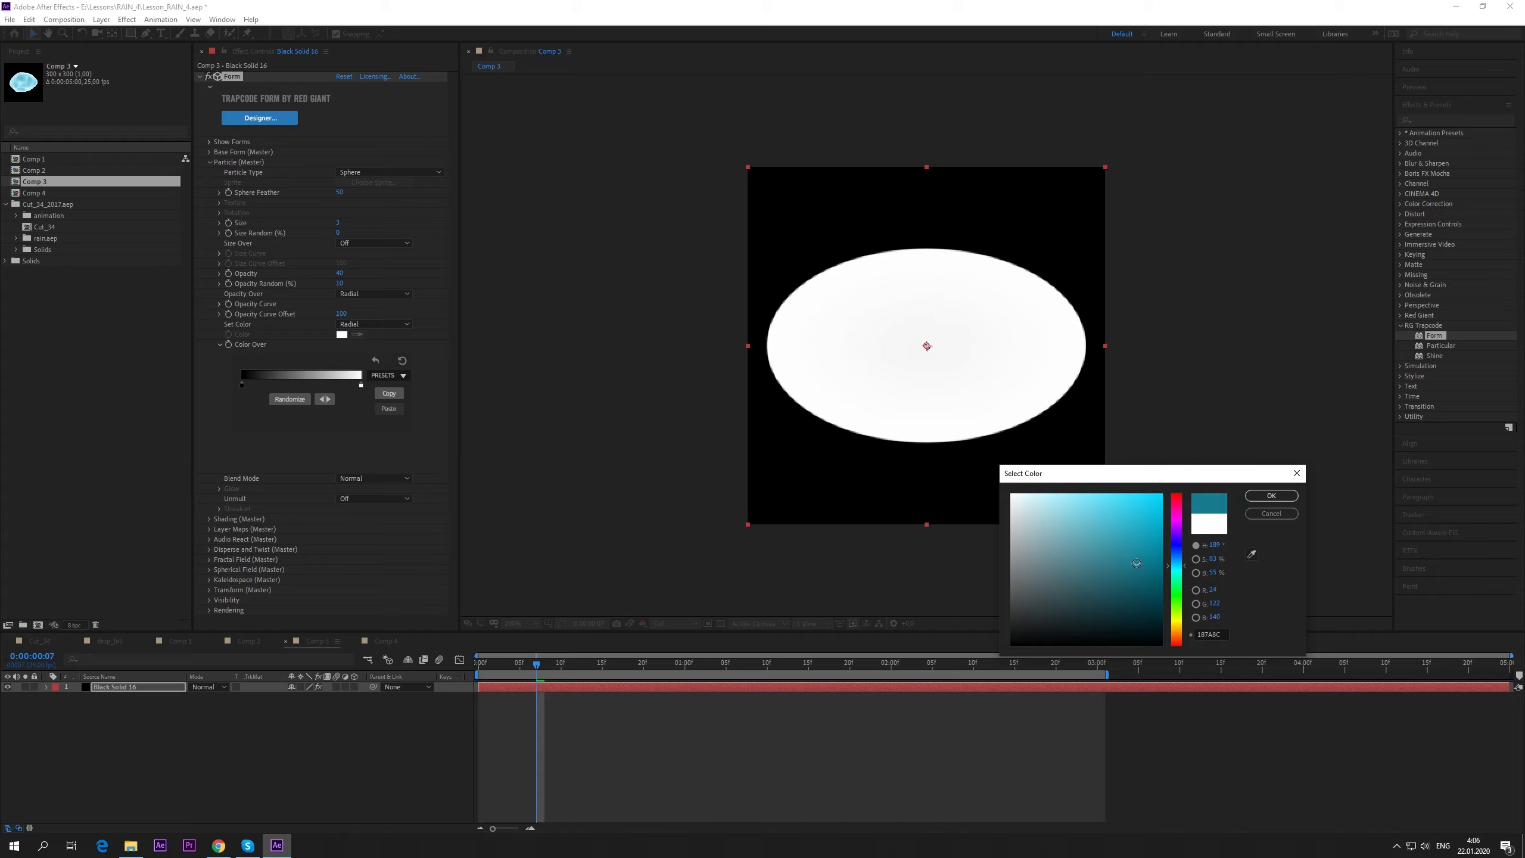
click(1177, 563)
click(1261, 497)
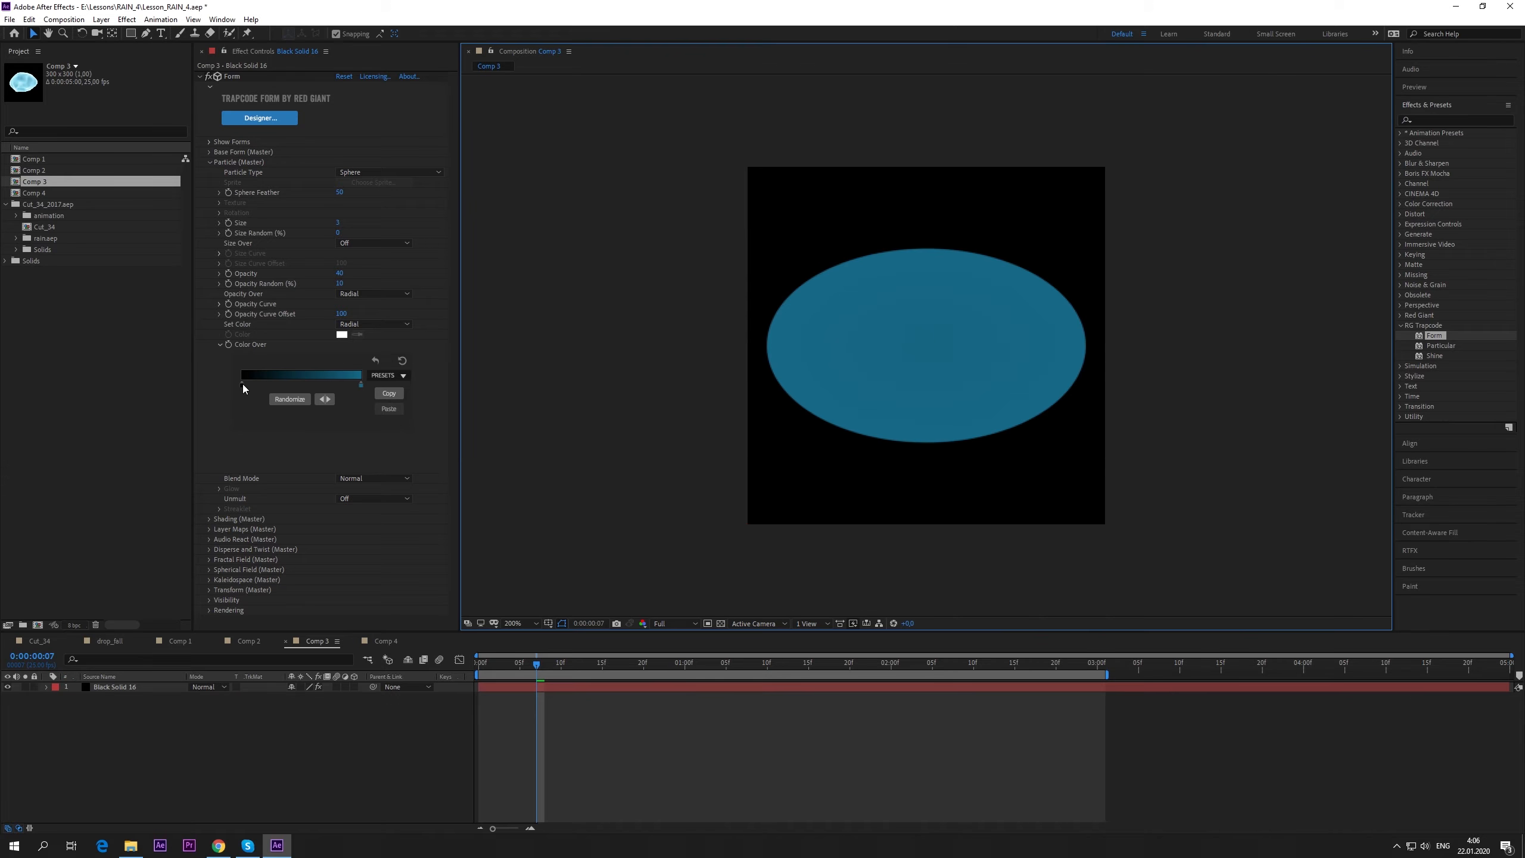
drag(272, 385, 339, 396)
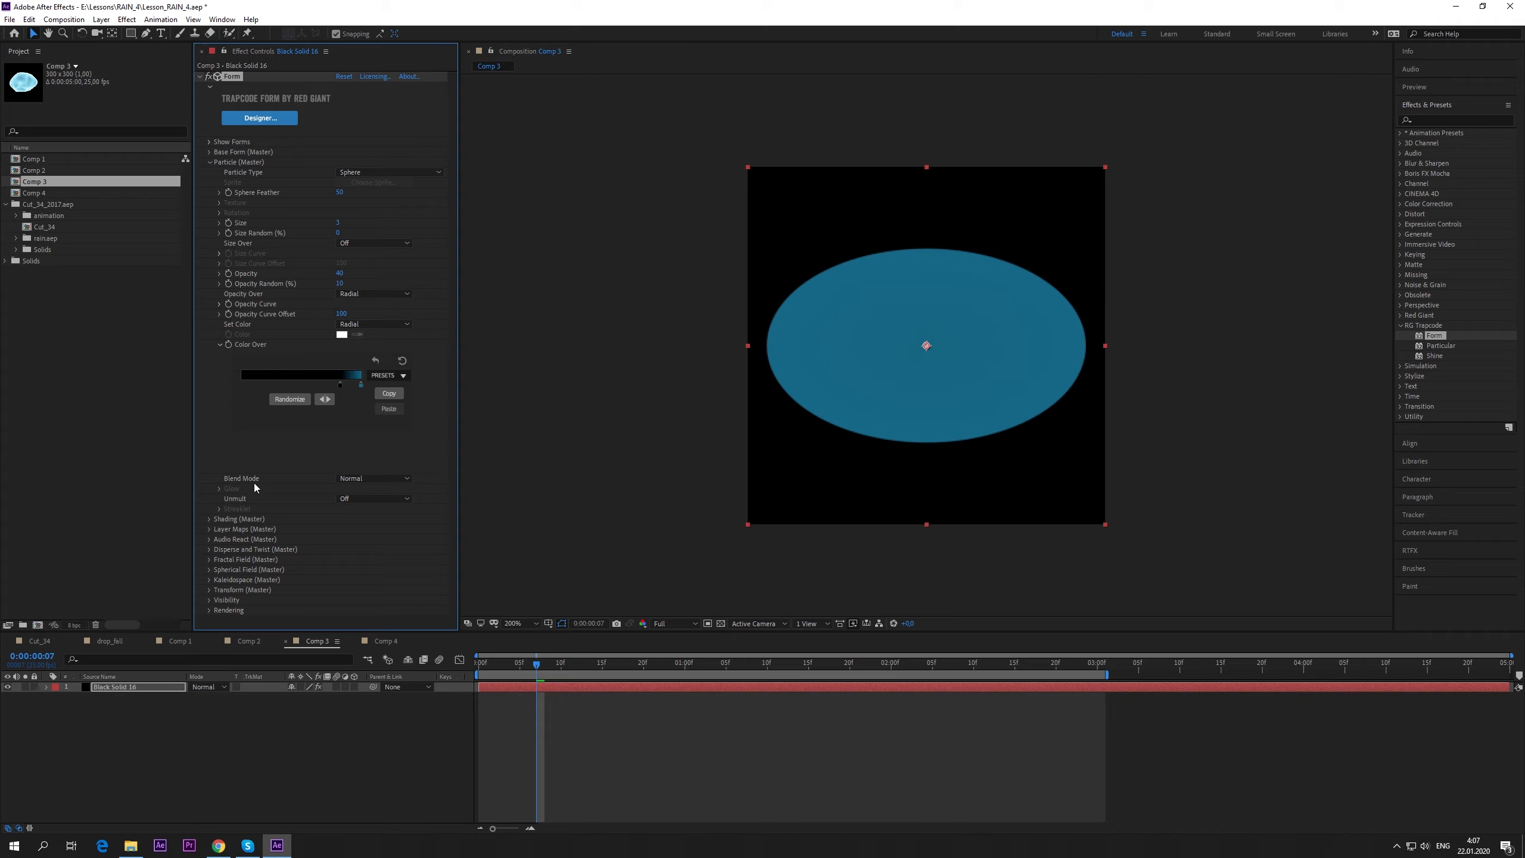
- Set the particles' Blend Mode to Screen and collapse the Particle (Master) settings
click(391, 480)
click(369, 517)
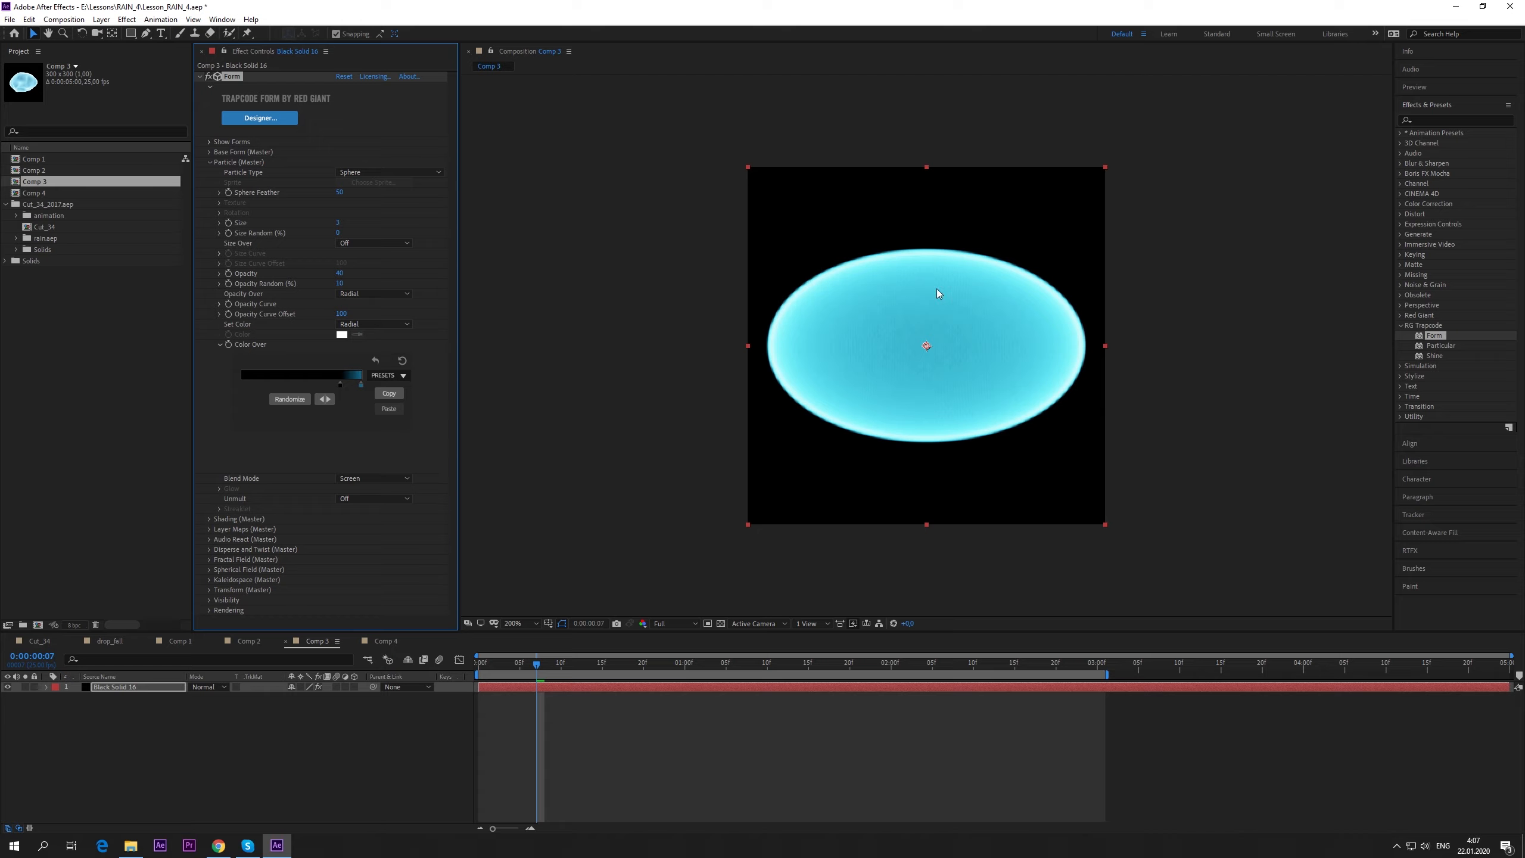
click(219, 344)
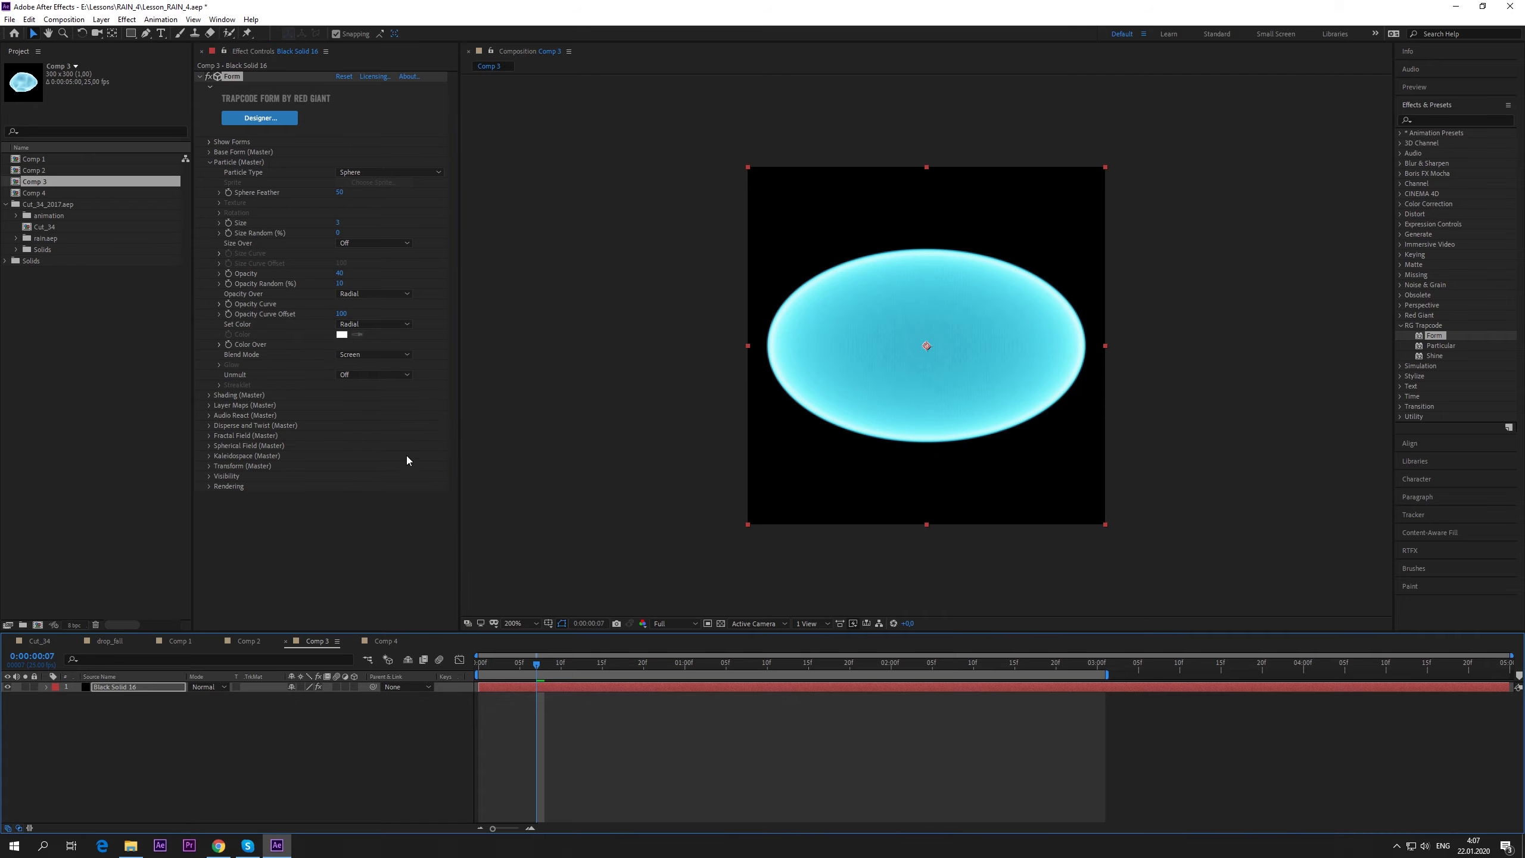
click(210, 161)
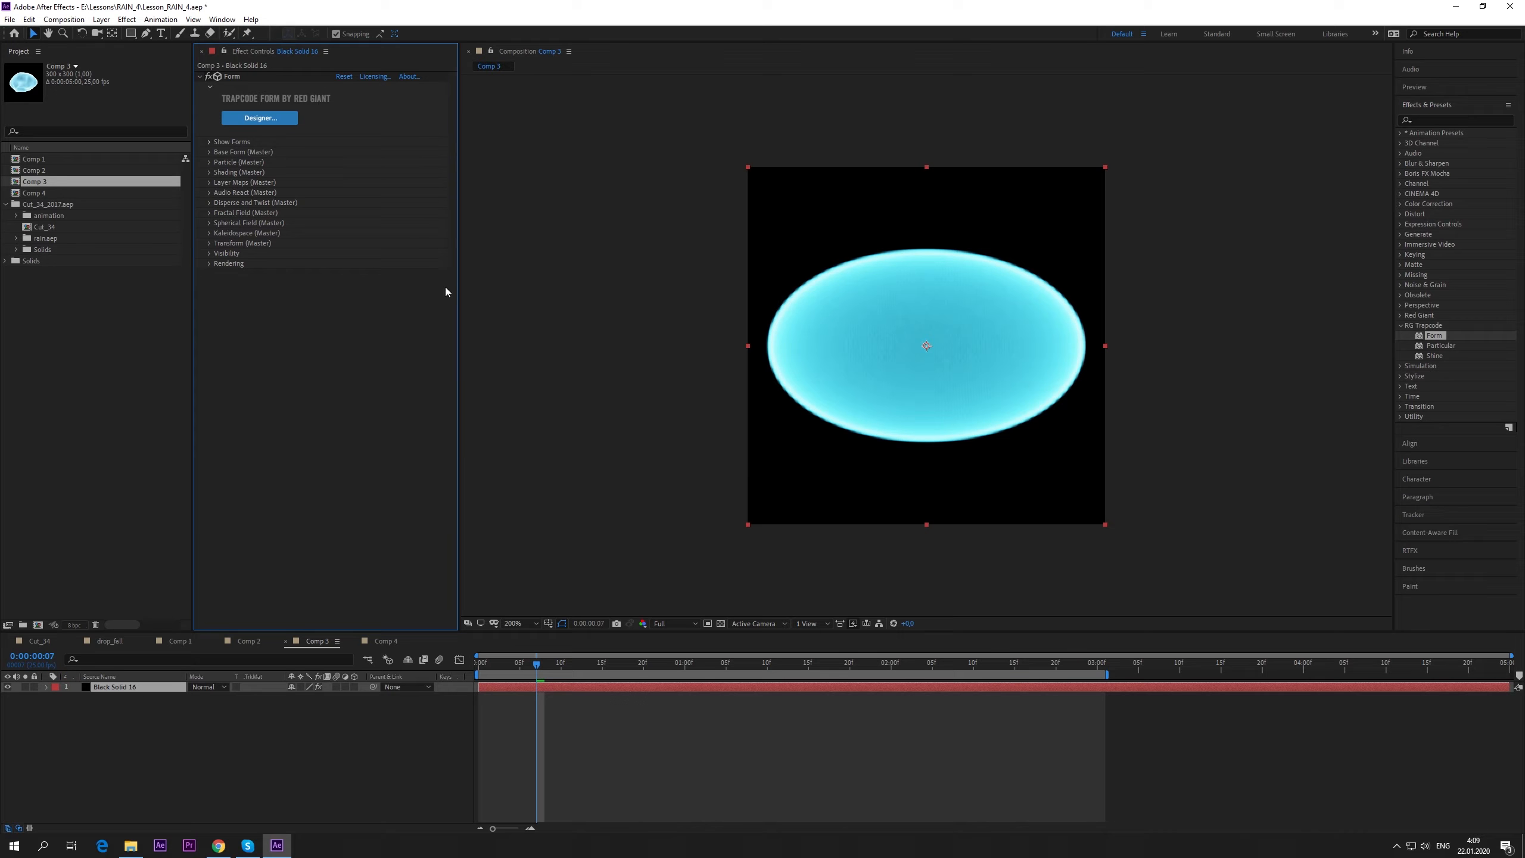
- In Fractal Field (Master), set Displace to 40 and Fractal Strength Over to Radial, and scrub through the deformation
click(209, 213)
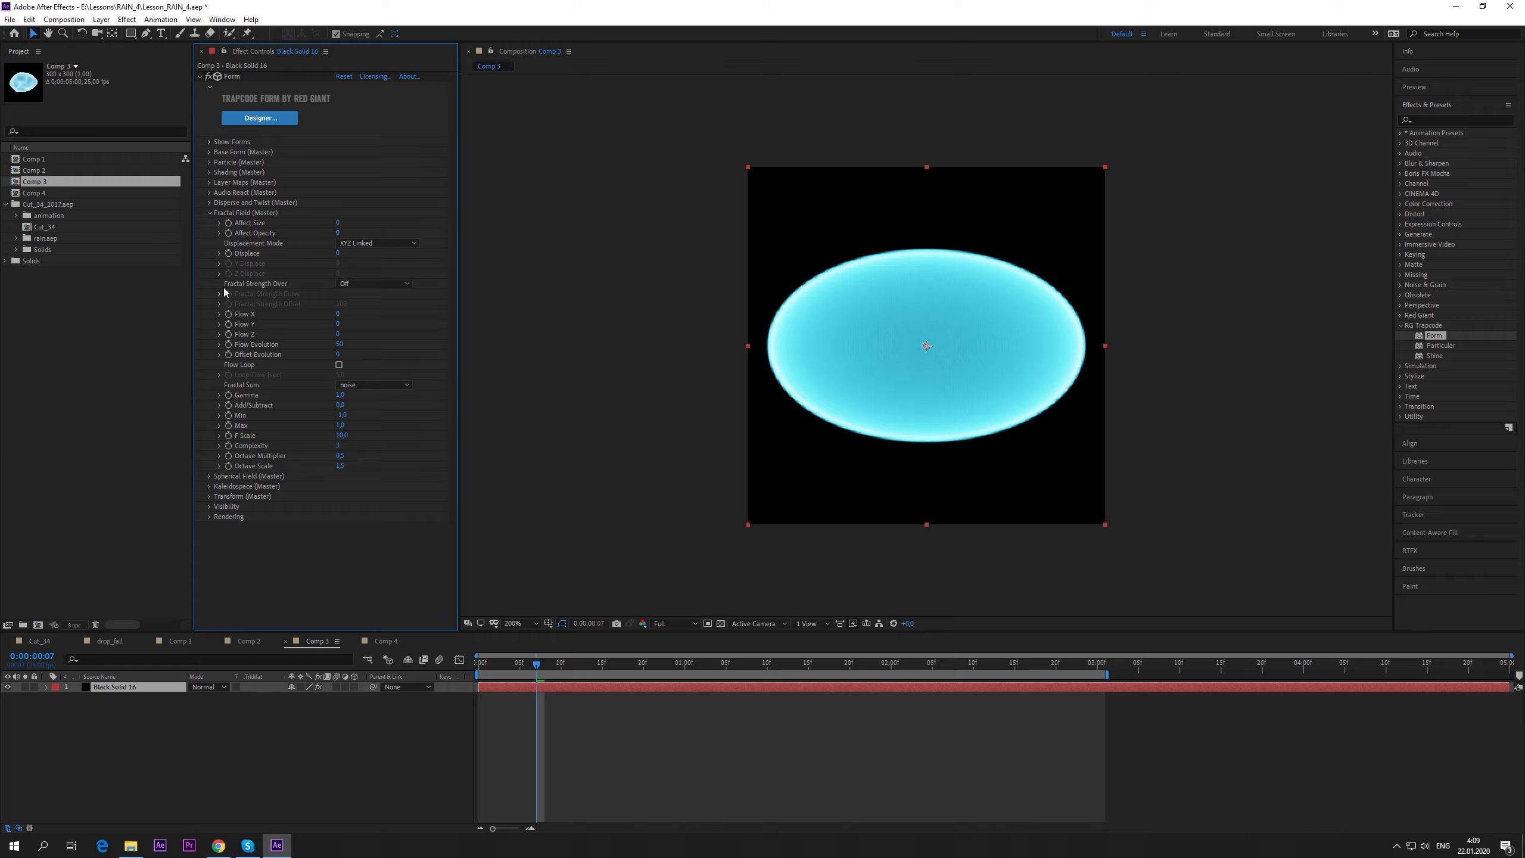
click(337, 253)
key(Return)
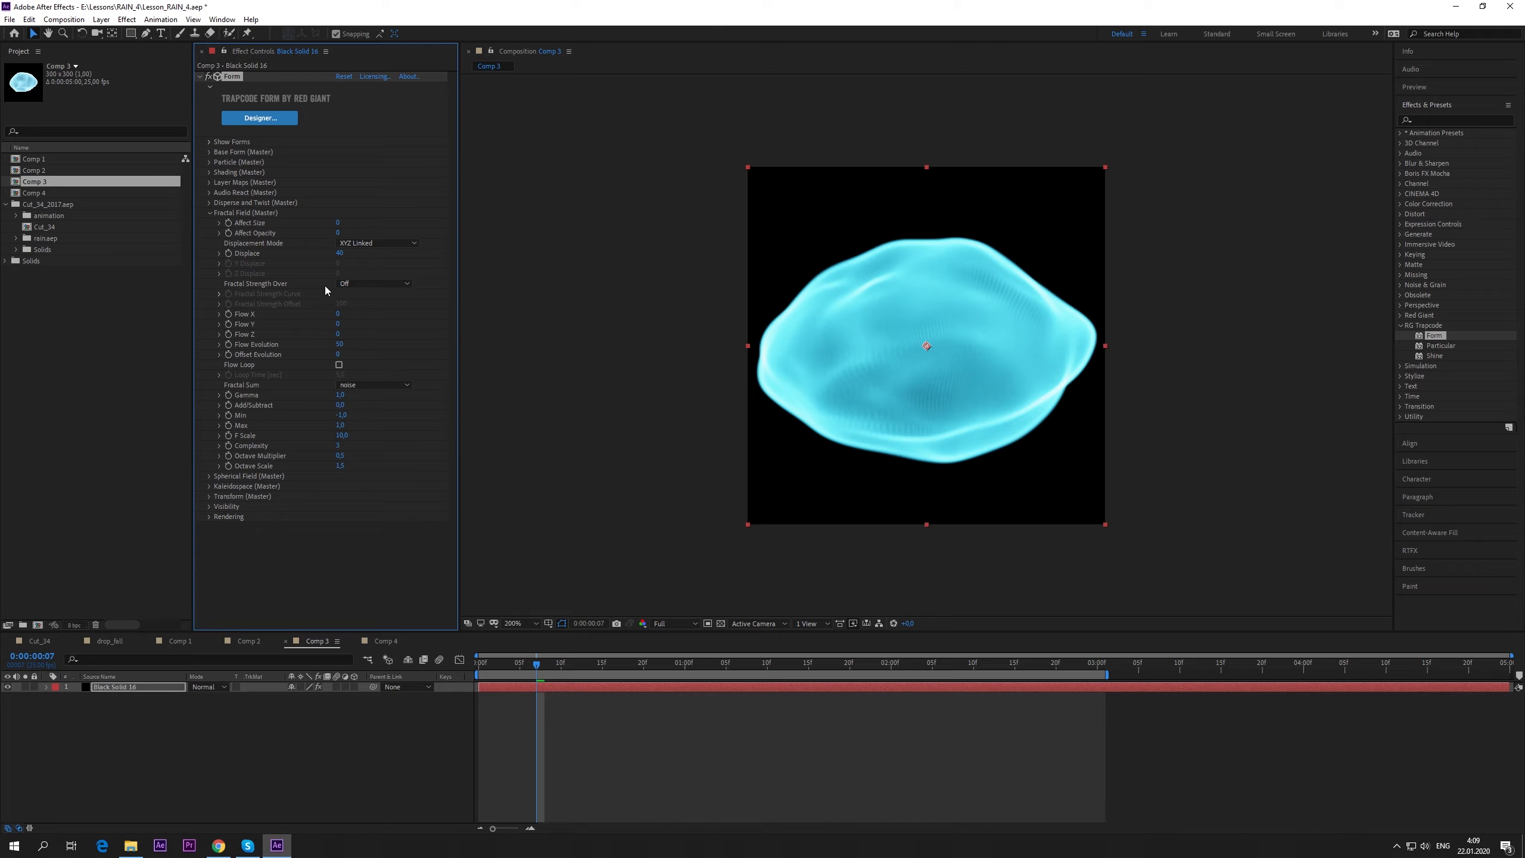
click(393, 284)
click(379, 353)
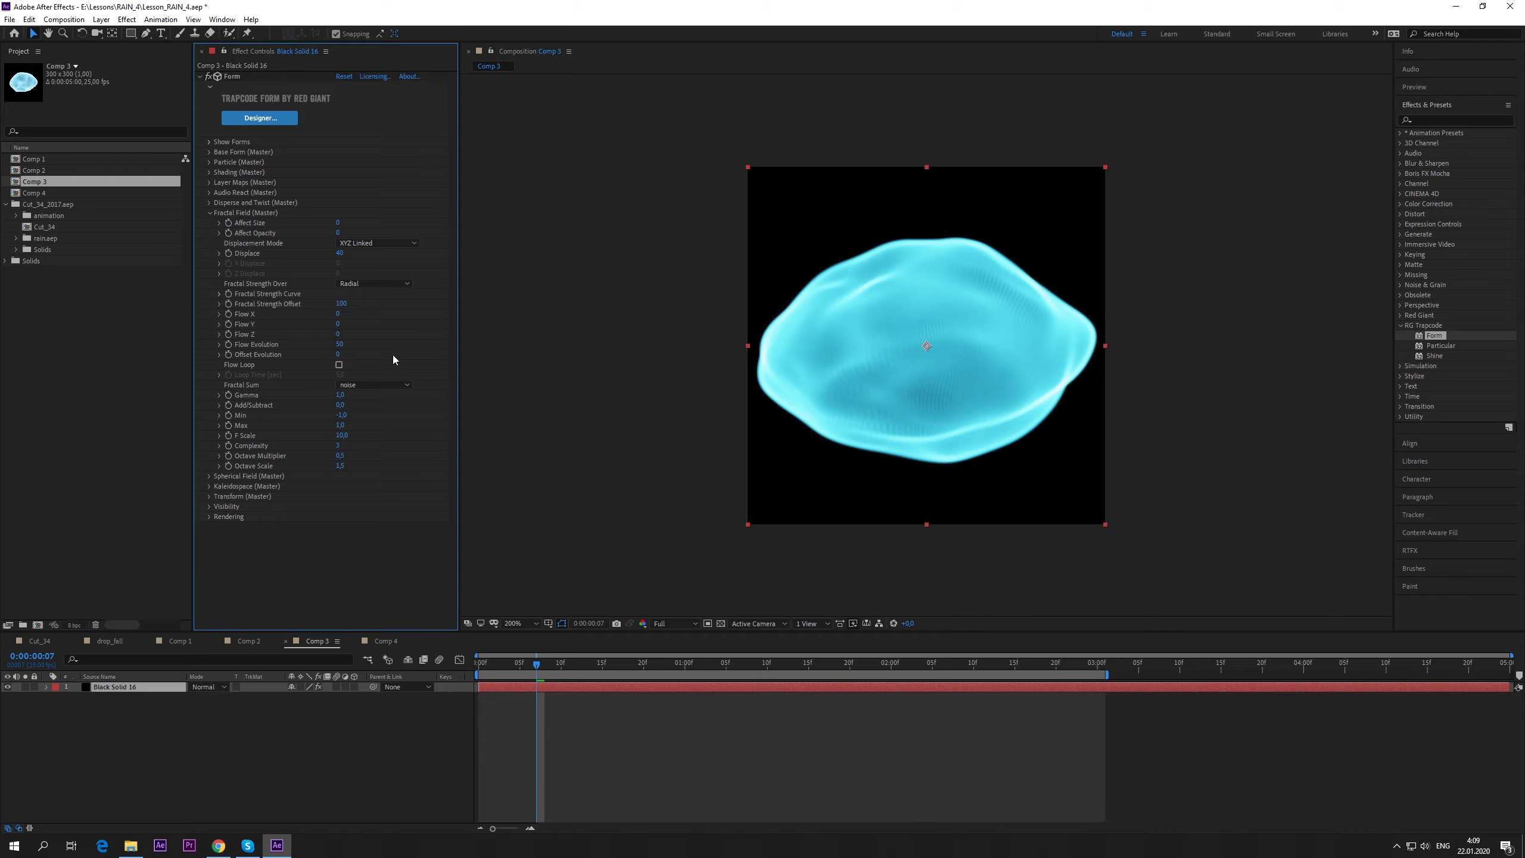
key(Home)
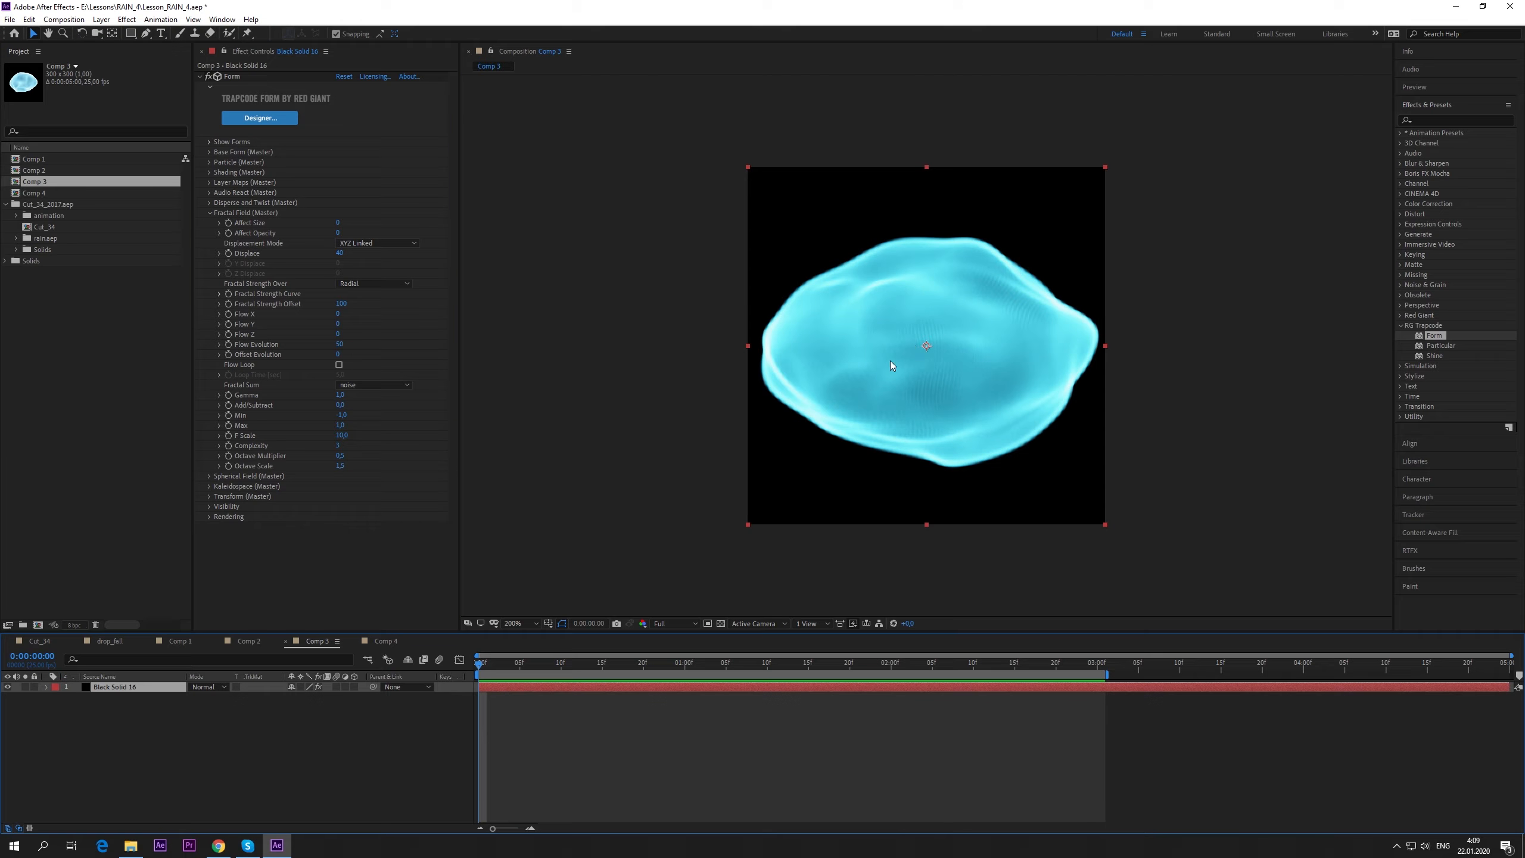
drag(535, 673, 997, 691)
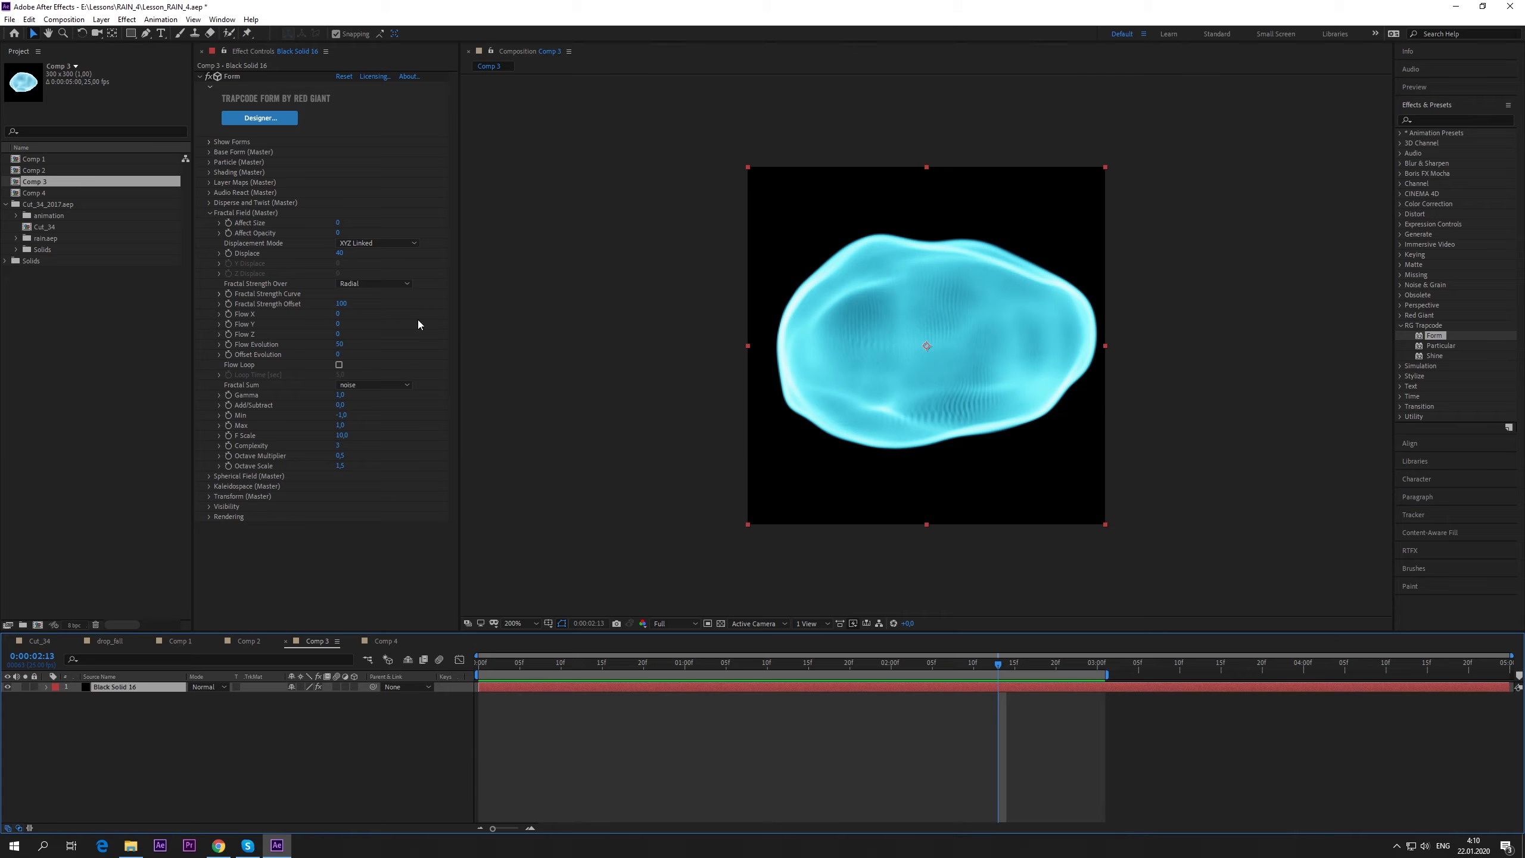
- Set the fractal field's Flow X and Flow Y to 80 and preview the faster motion
click(396, 318)
click(339, 313)
text(80)
key(Return)
click(337, 324)
text(80)
key(Return)
key(space)
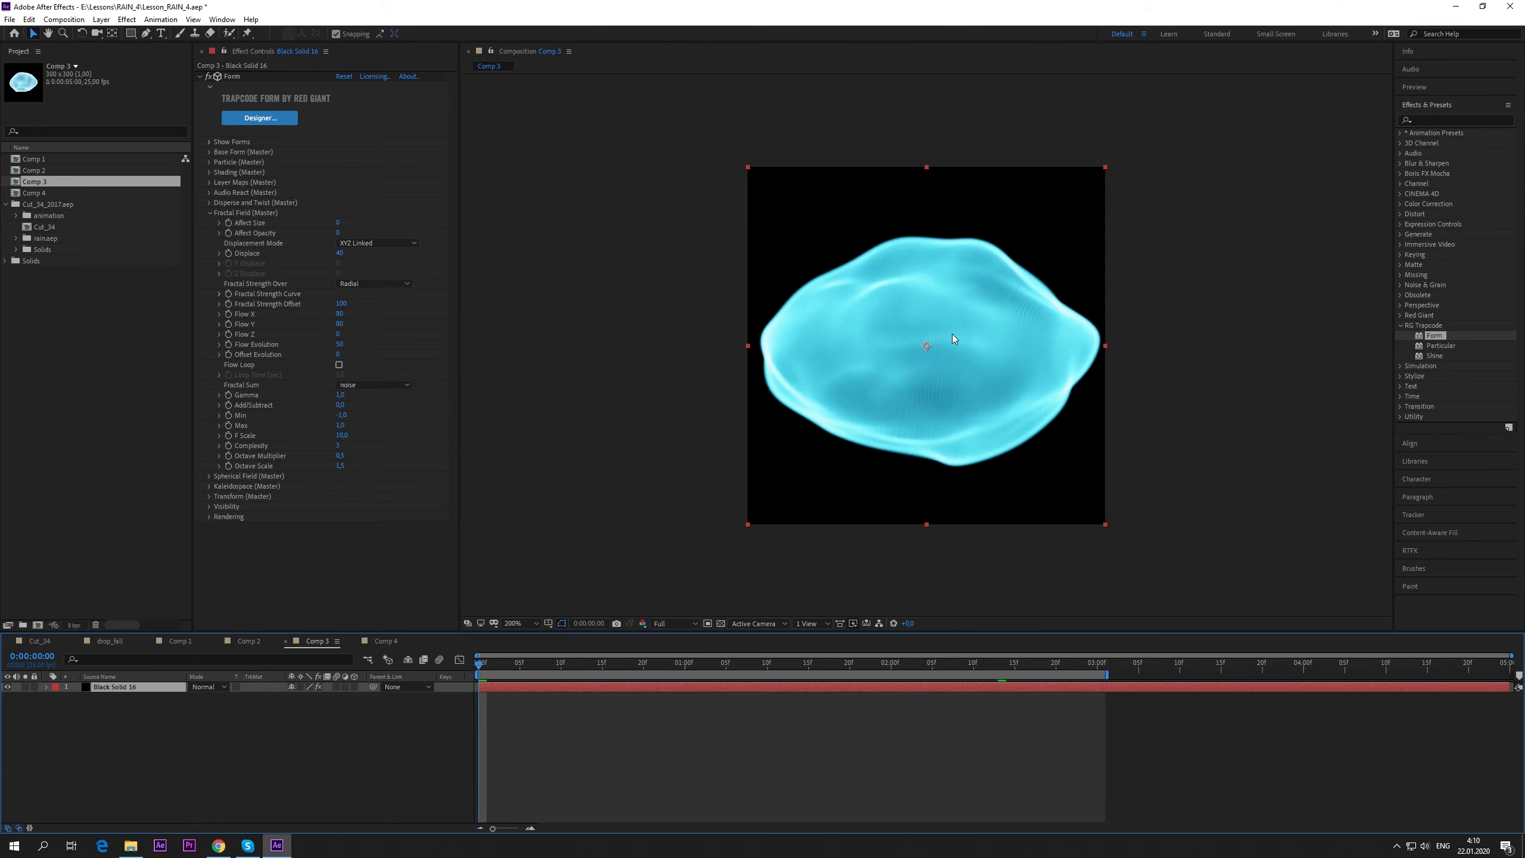
key(space)
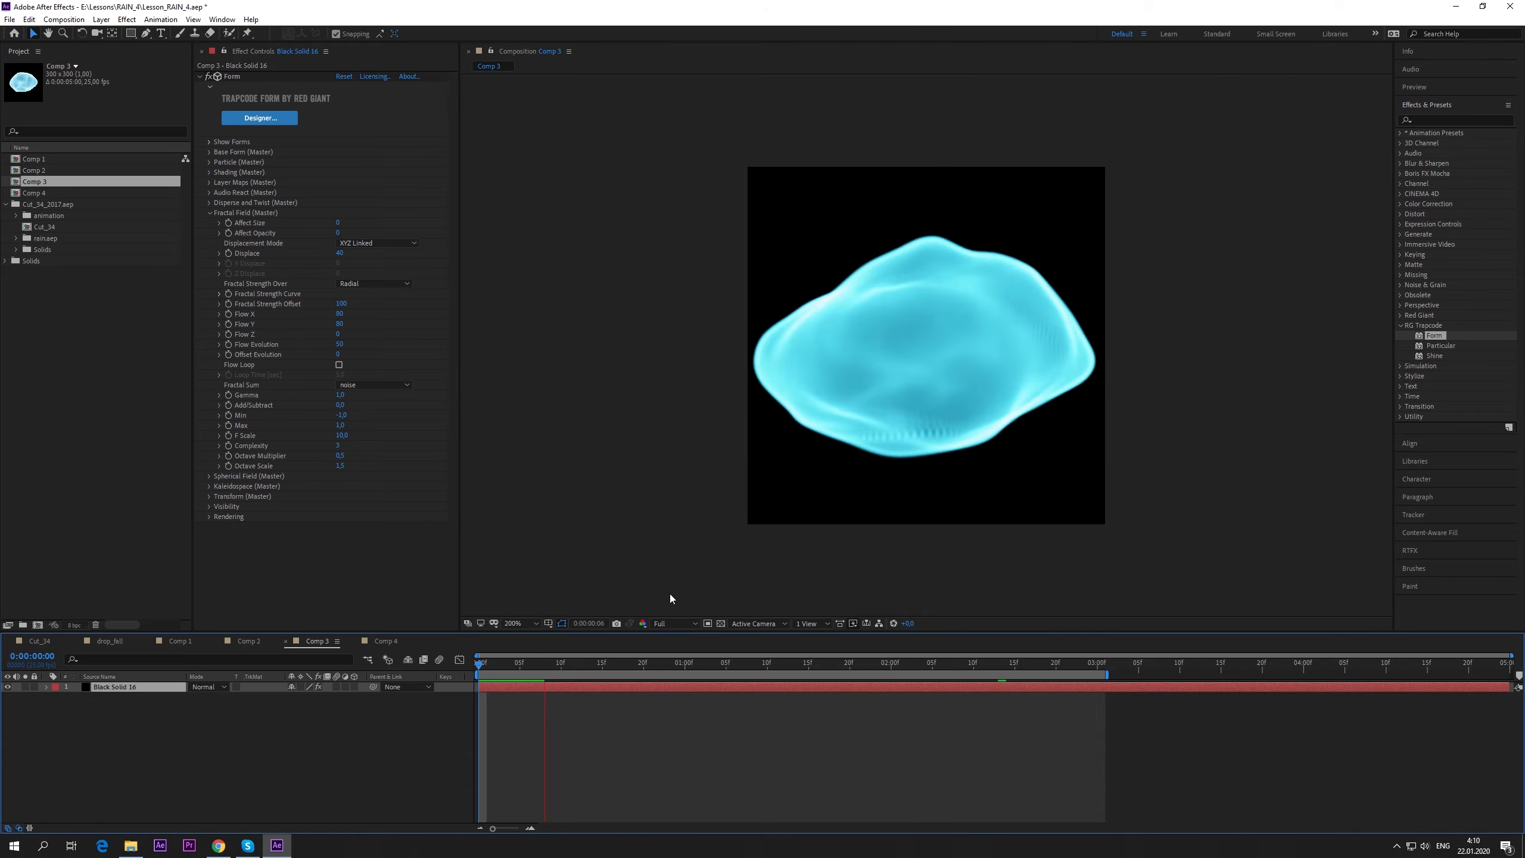
click(378, 353)
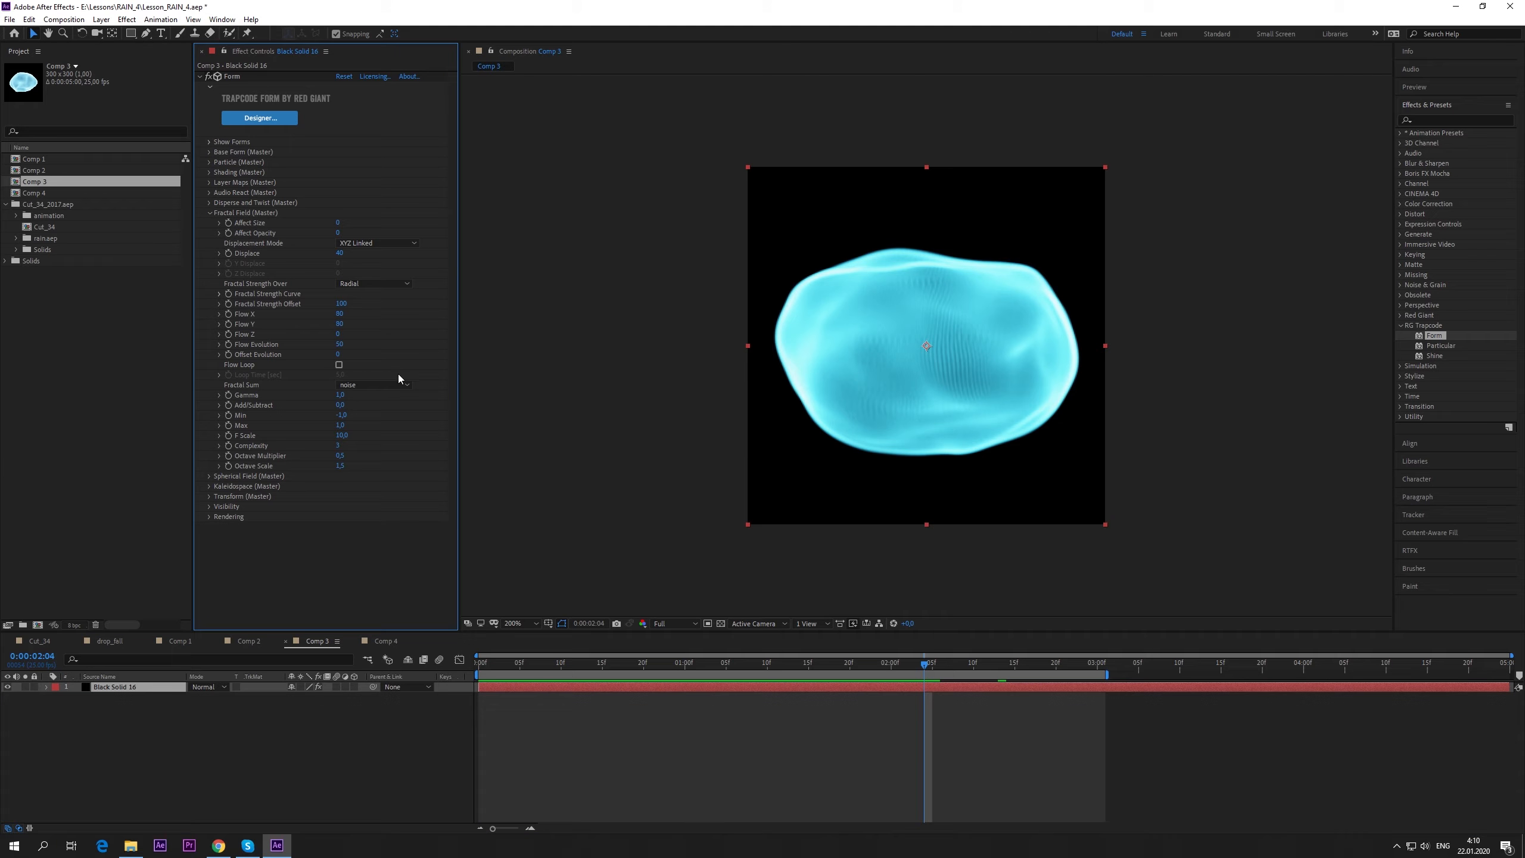
- Enable Flow Loop with a Loop Time of 3 seconds and preview the looping drop
click(338, 364)
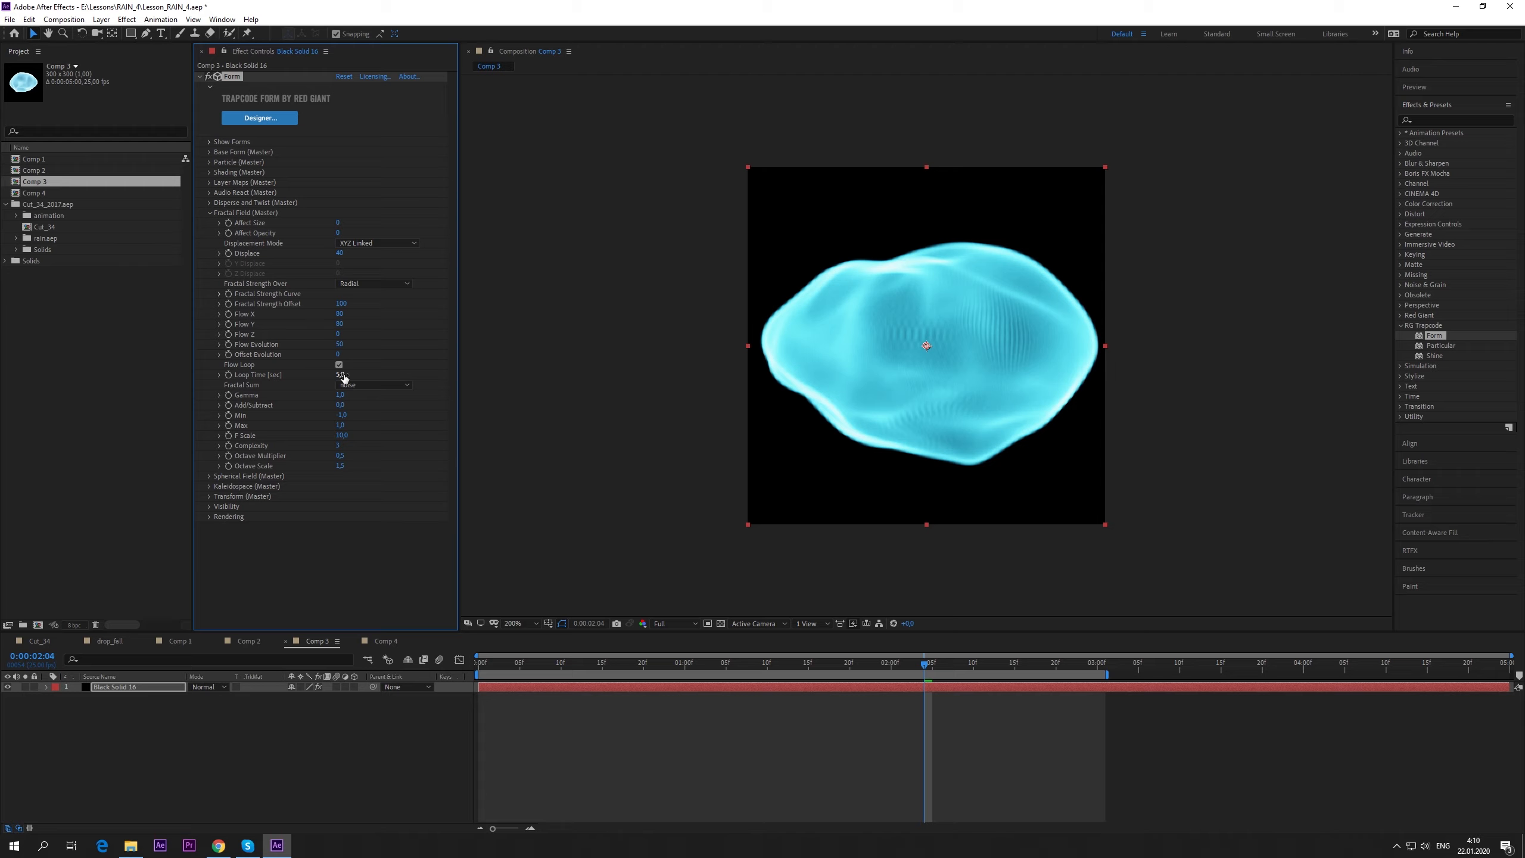
drag(344, 377, 343, 374)
text(3)
key(Return)
key(space)
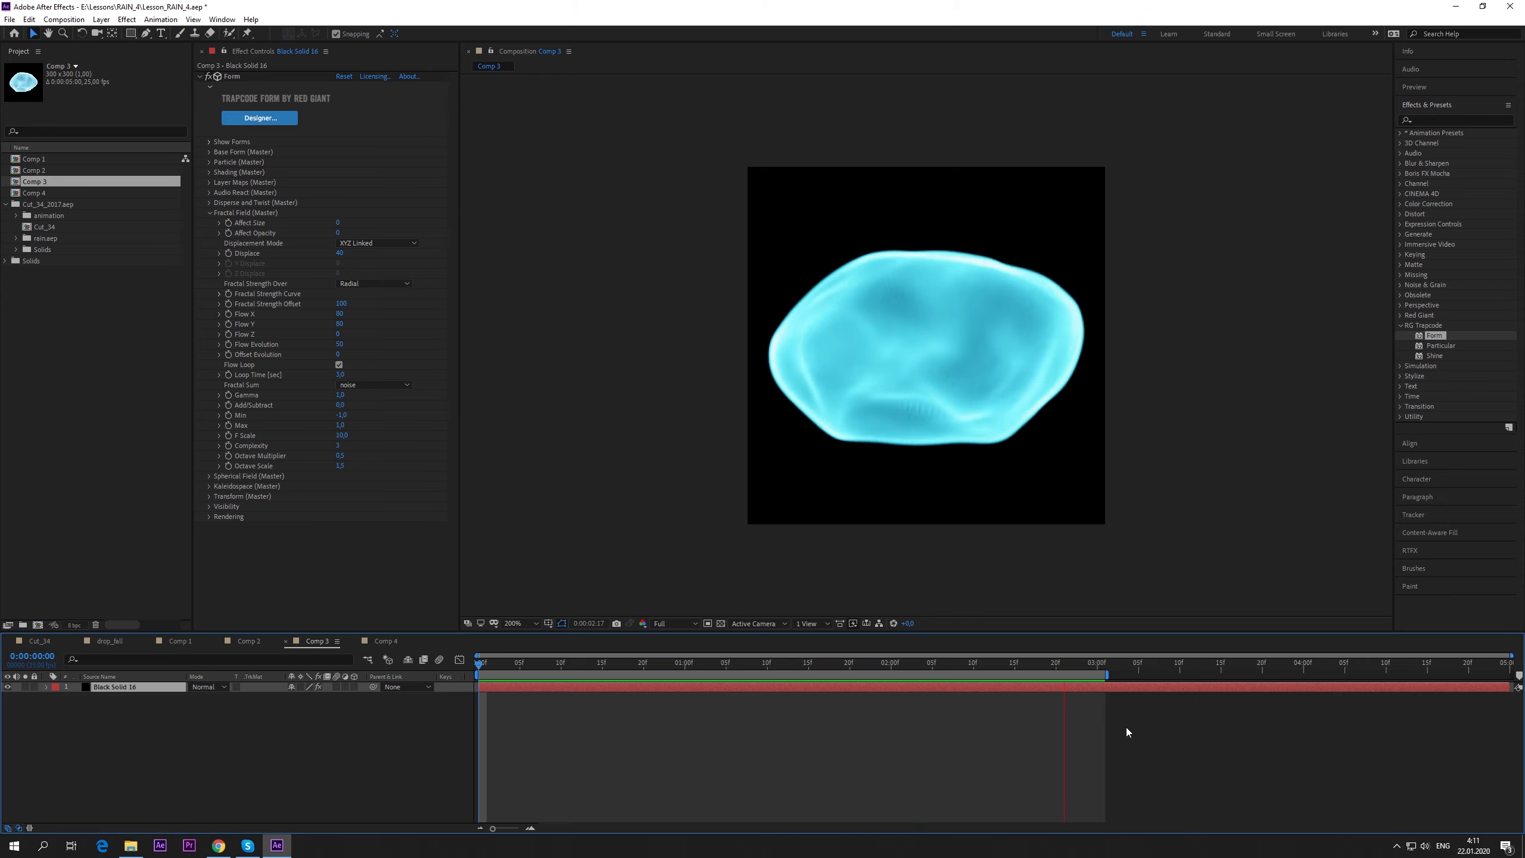
key(space)
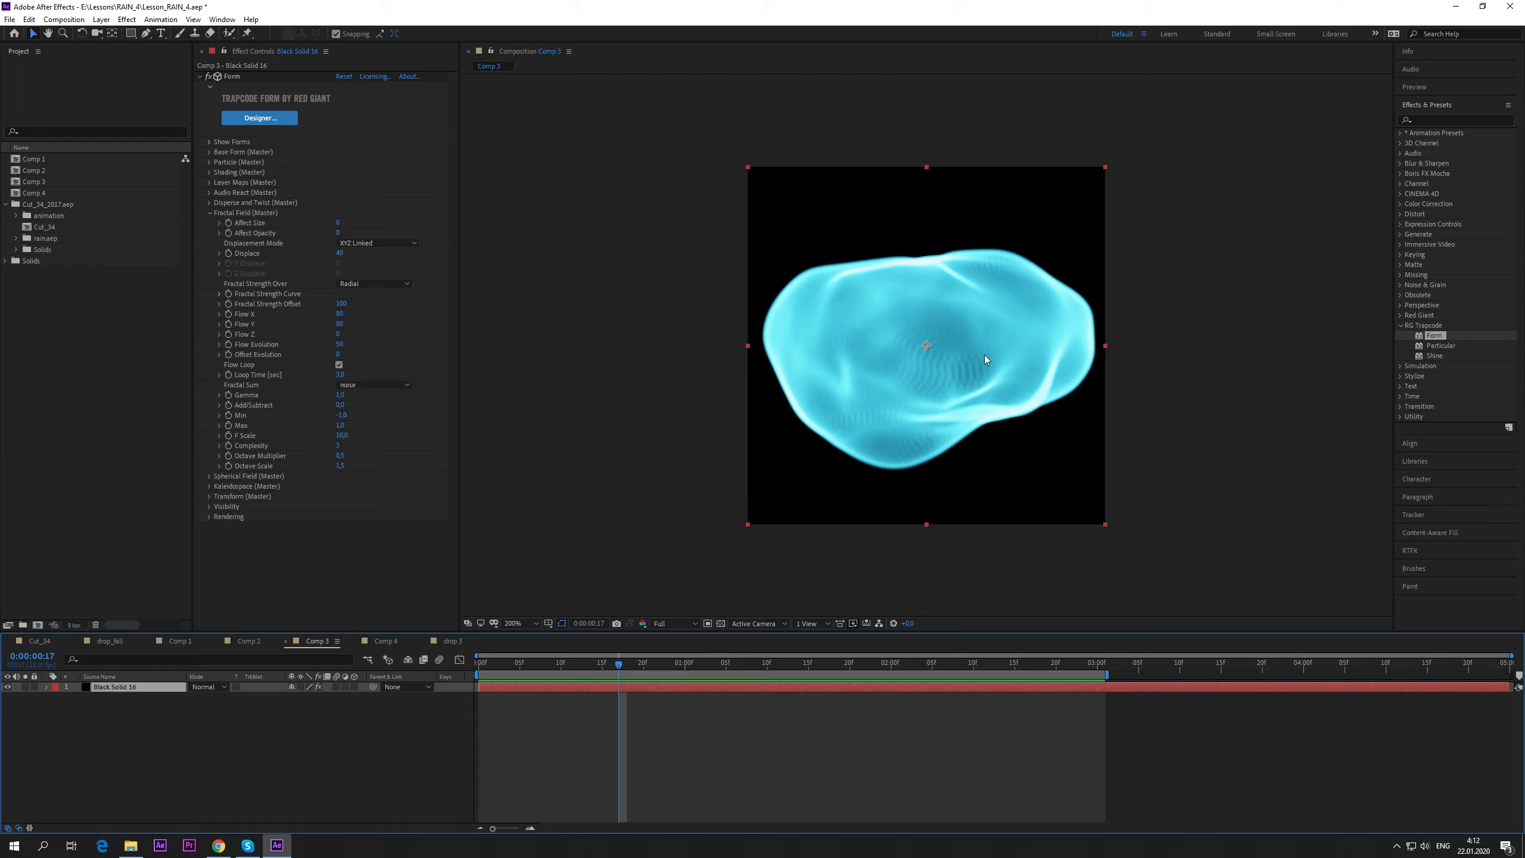
- Darken the blue end stop of the particles' Color Over gradient and check the drop along the timeline
click(208, 162)
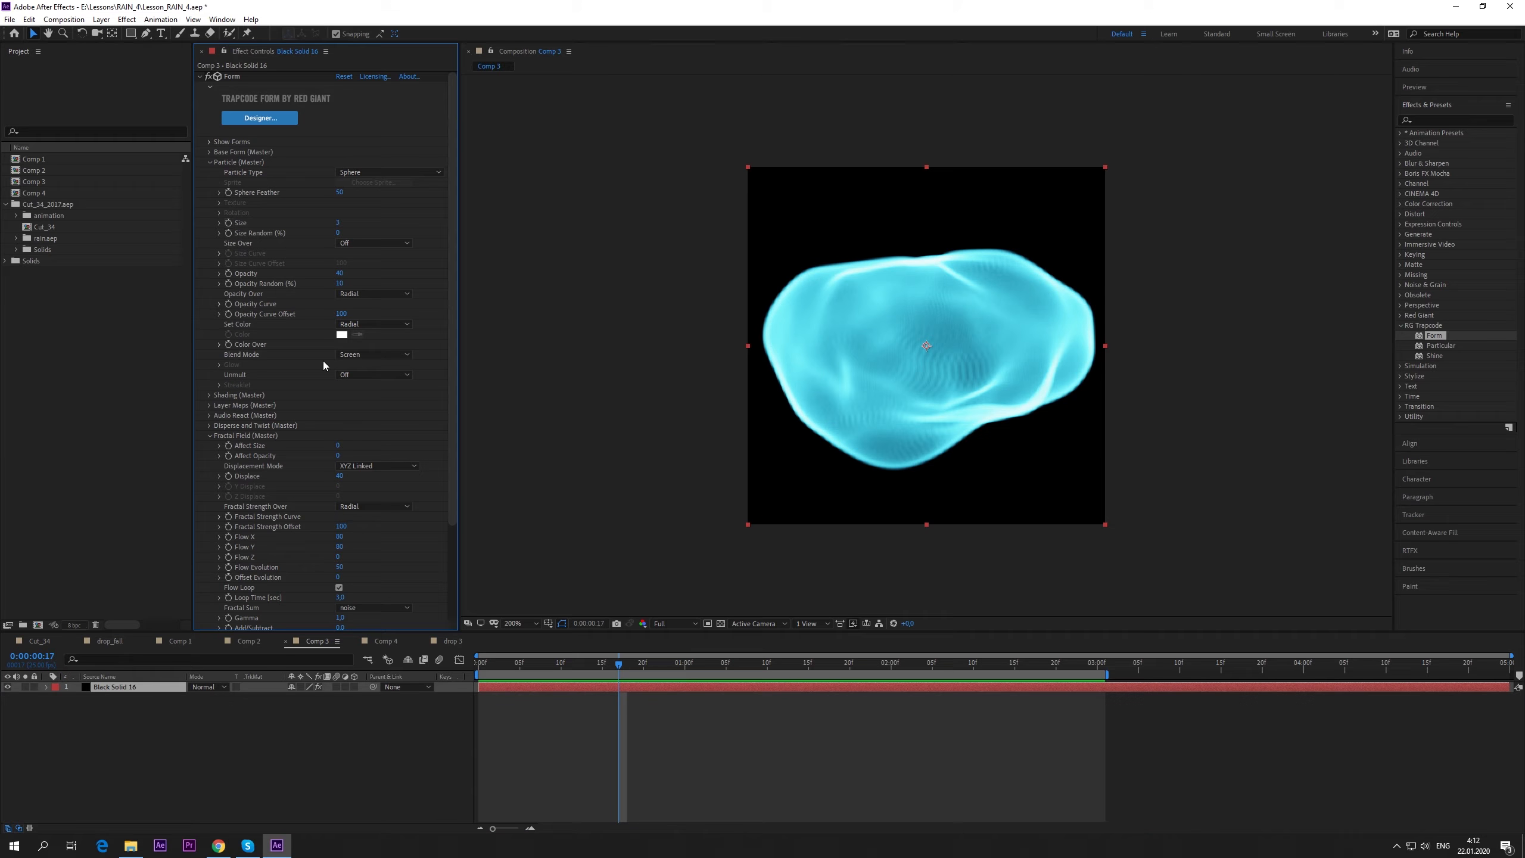
click(219, 344)
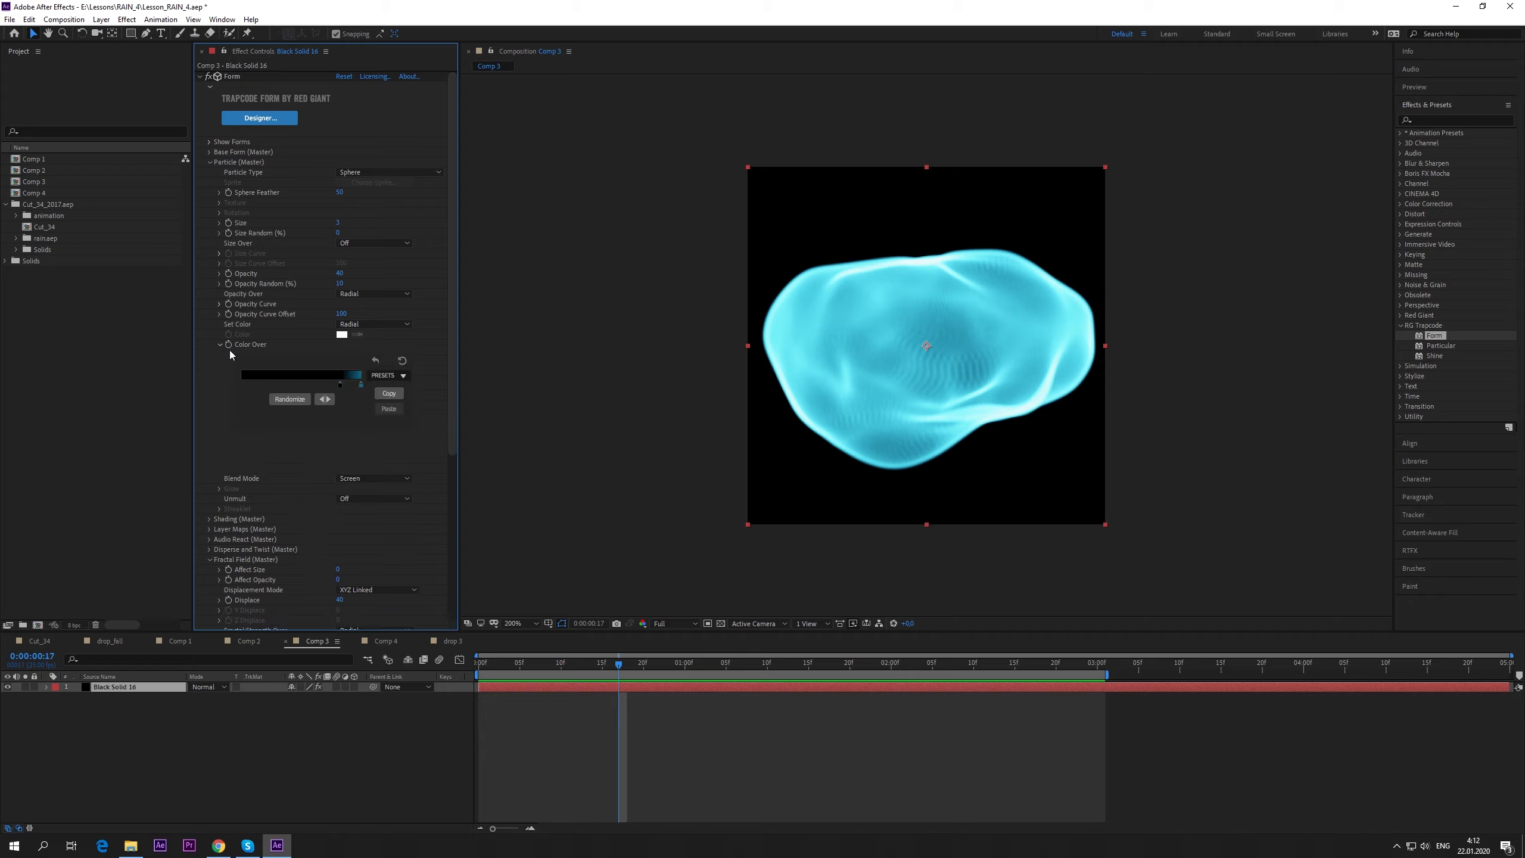
double_click(361, 385)
drag(1135, 566, 1138, 596)
click(1265, 497)
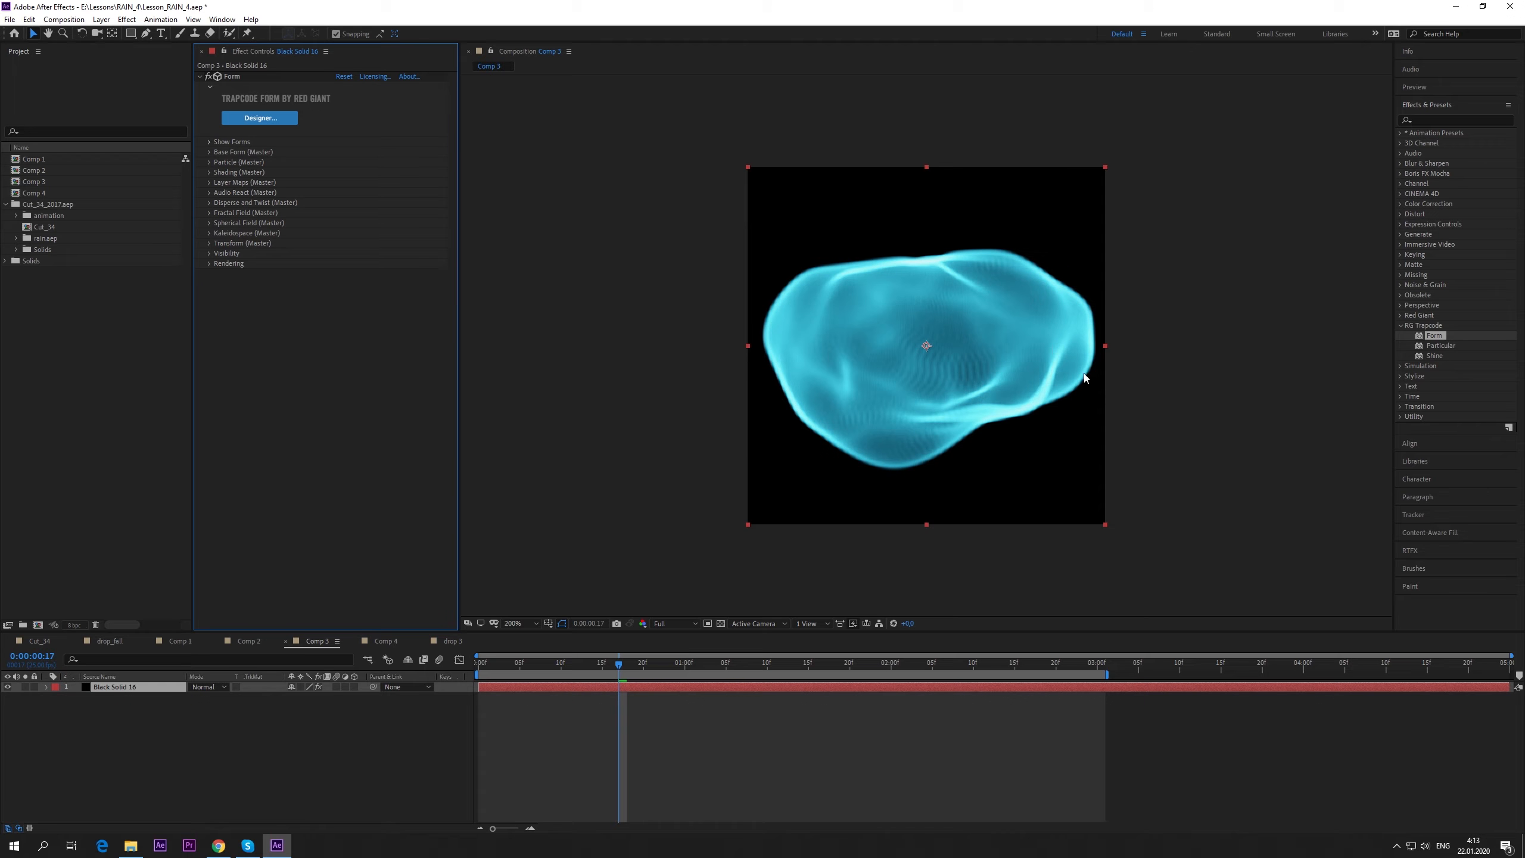
drag(499, 667, 1089, 695)
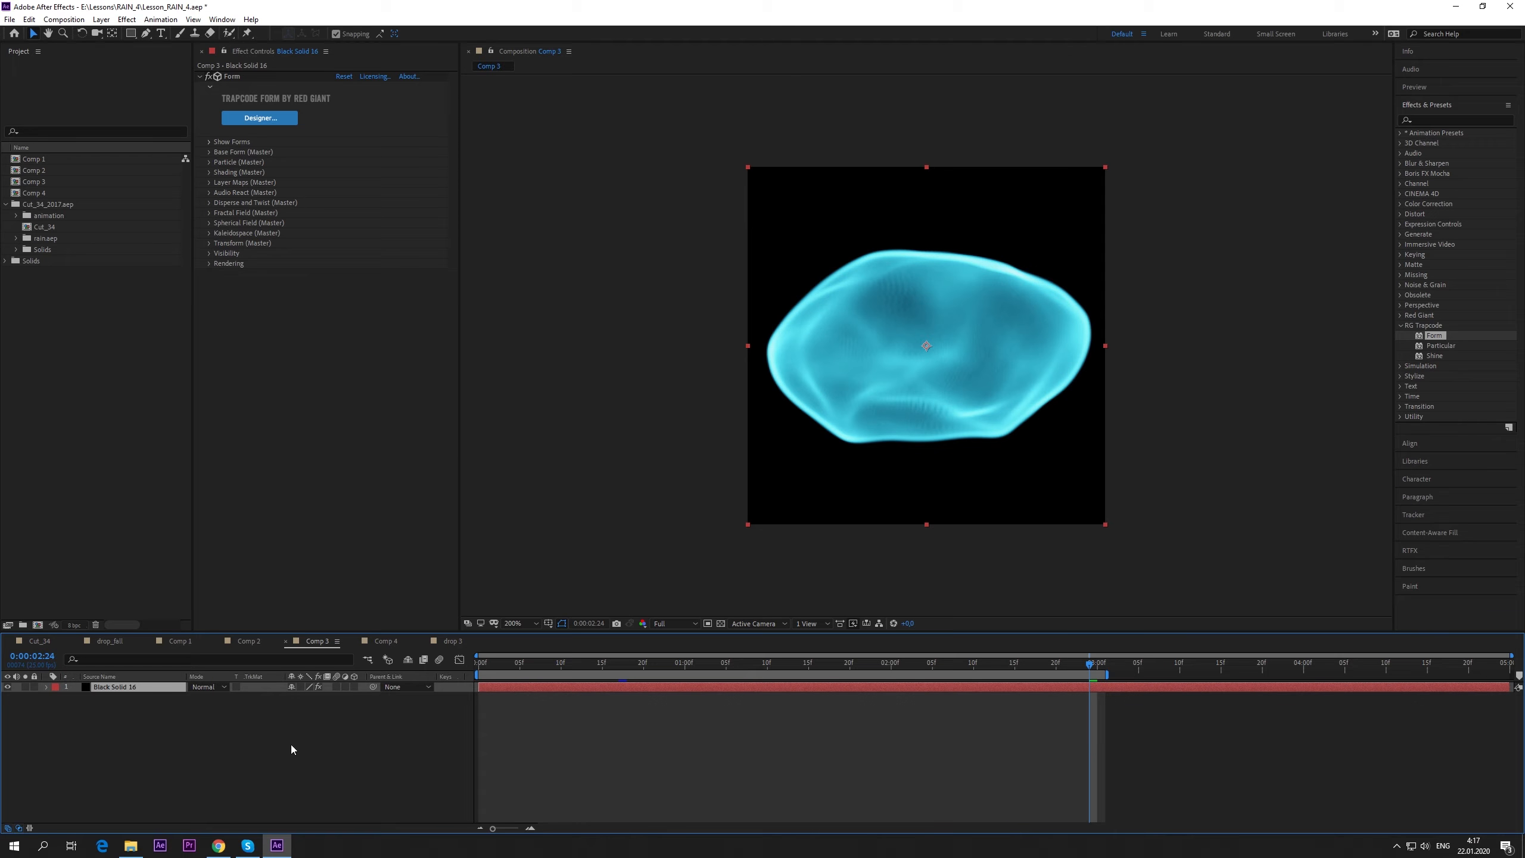
click(382, 641)
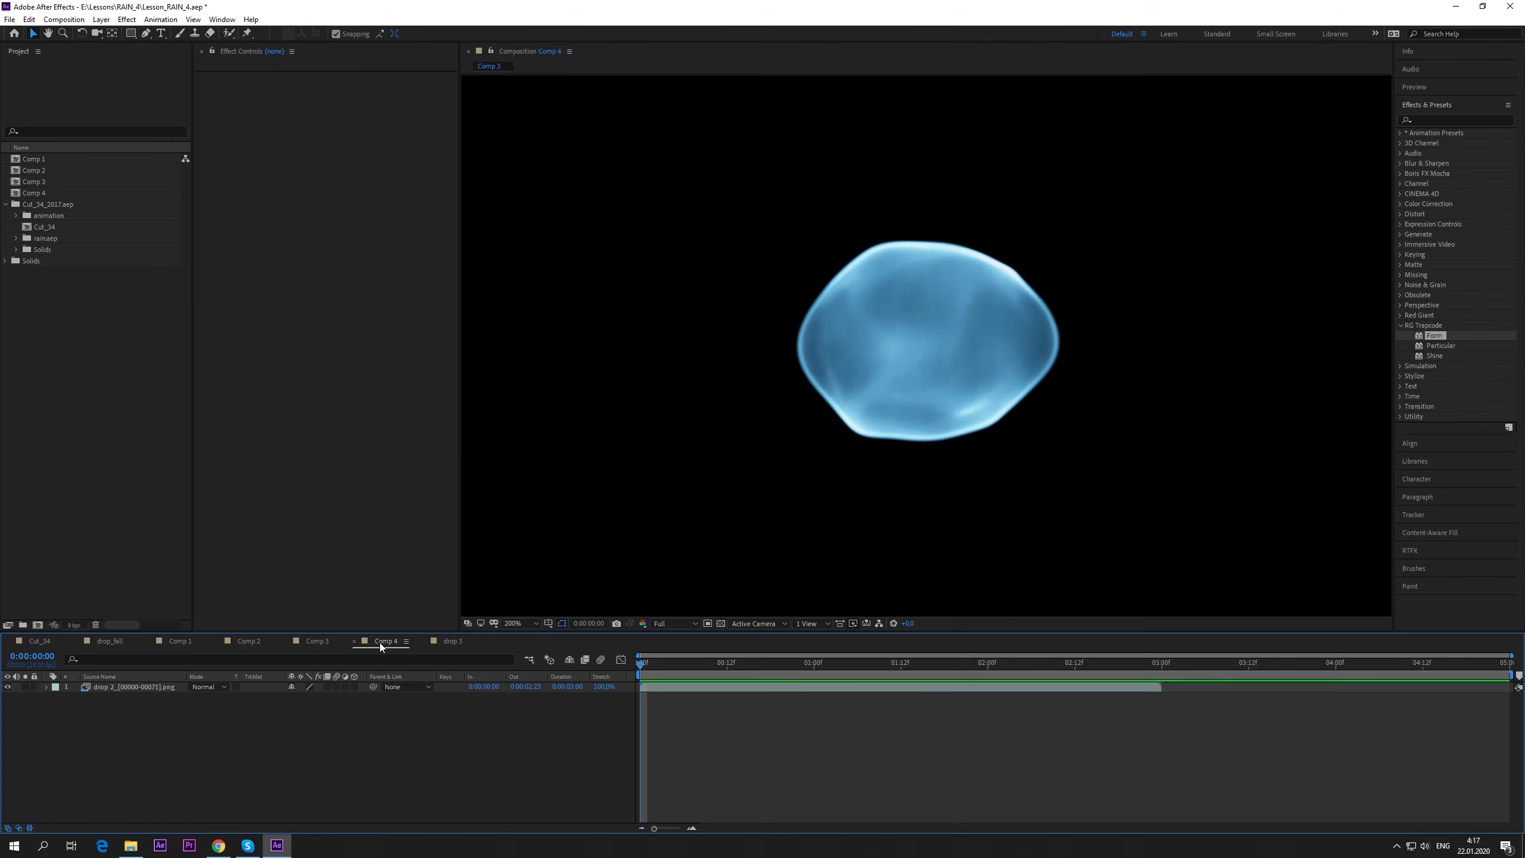
click(160, 688)
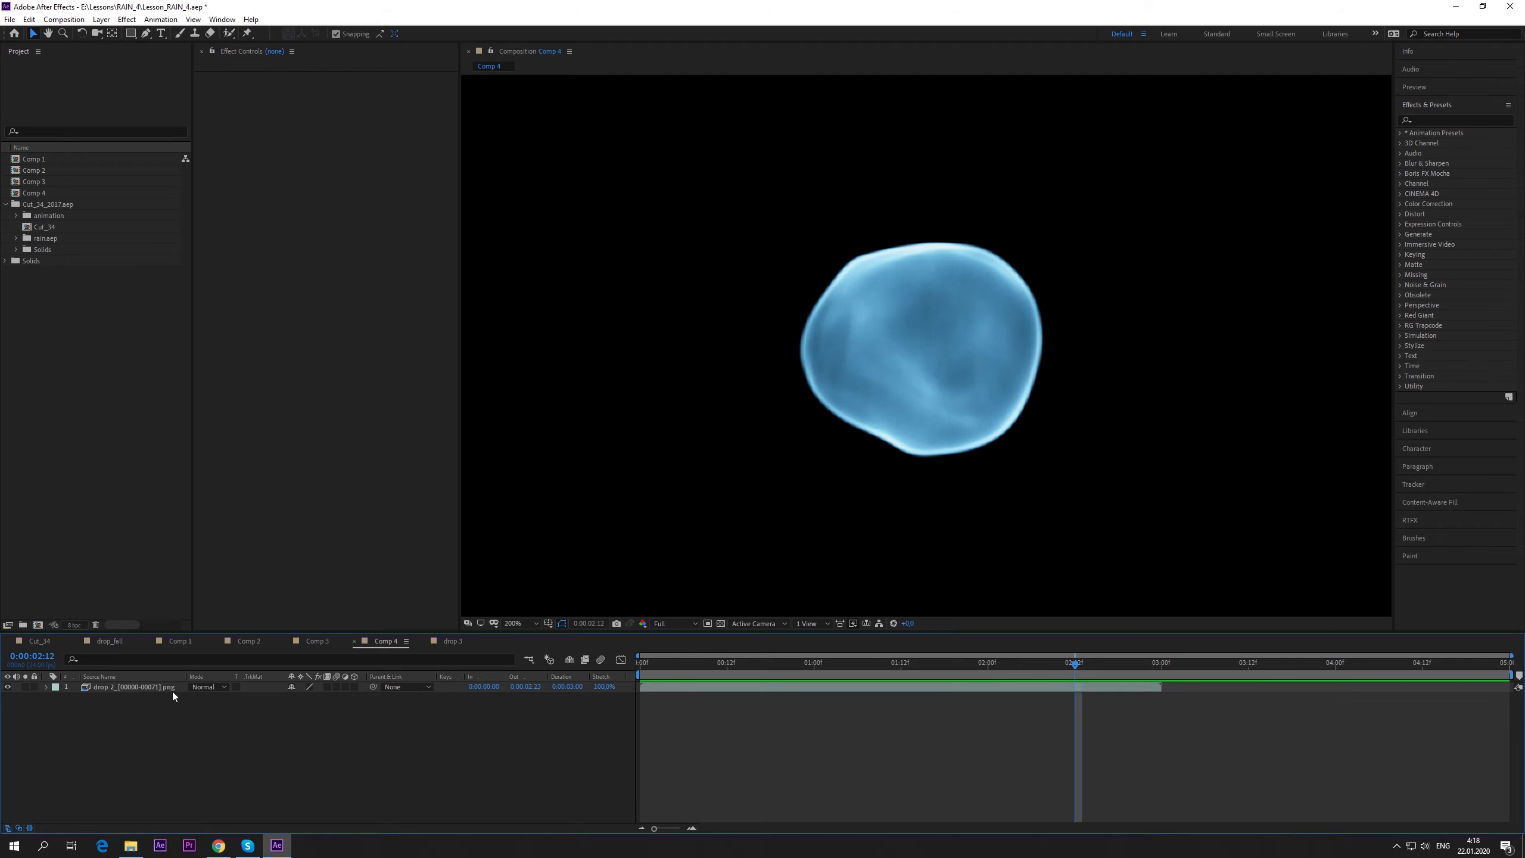
click(173, 691)
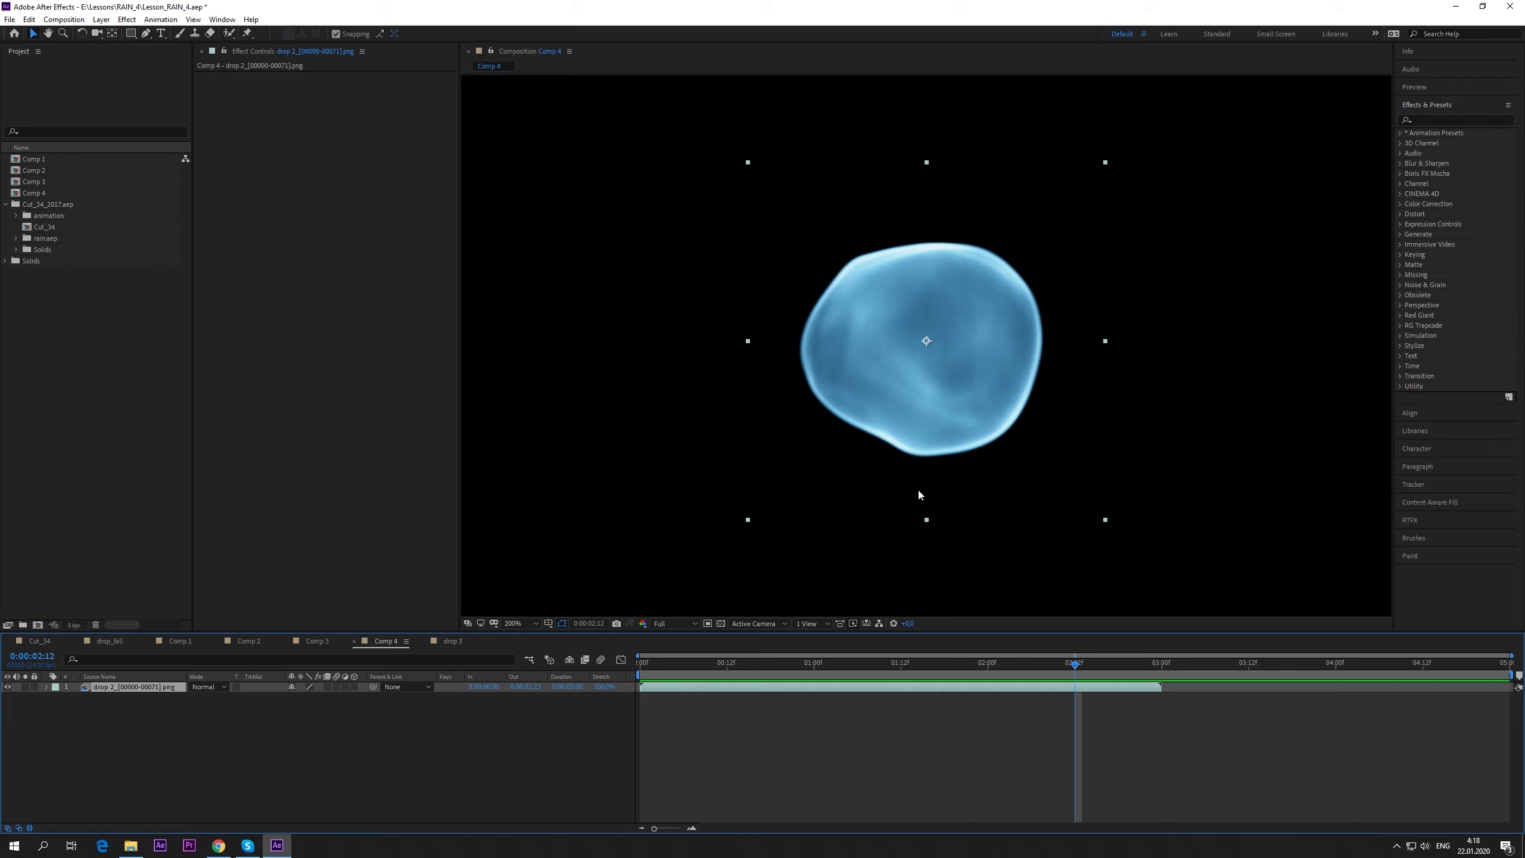
click(1433, 119)
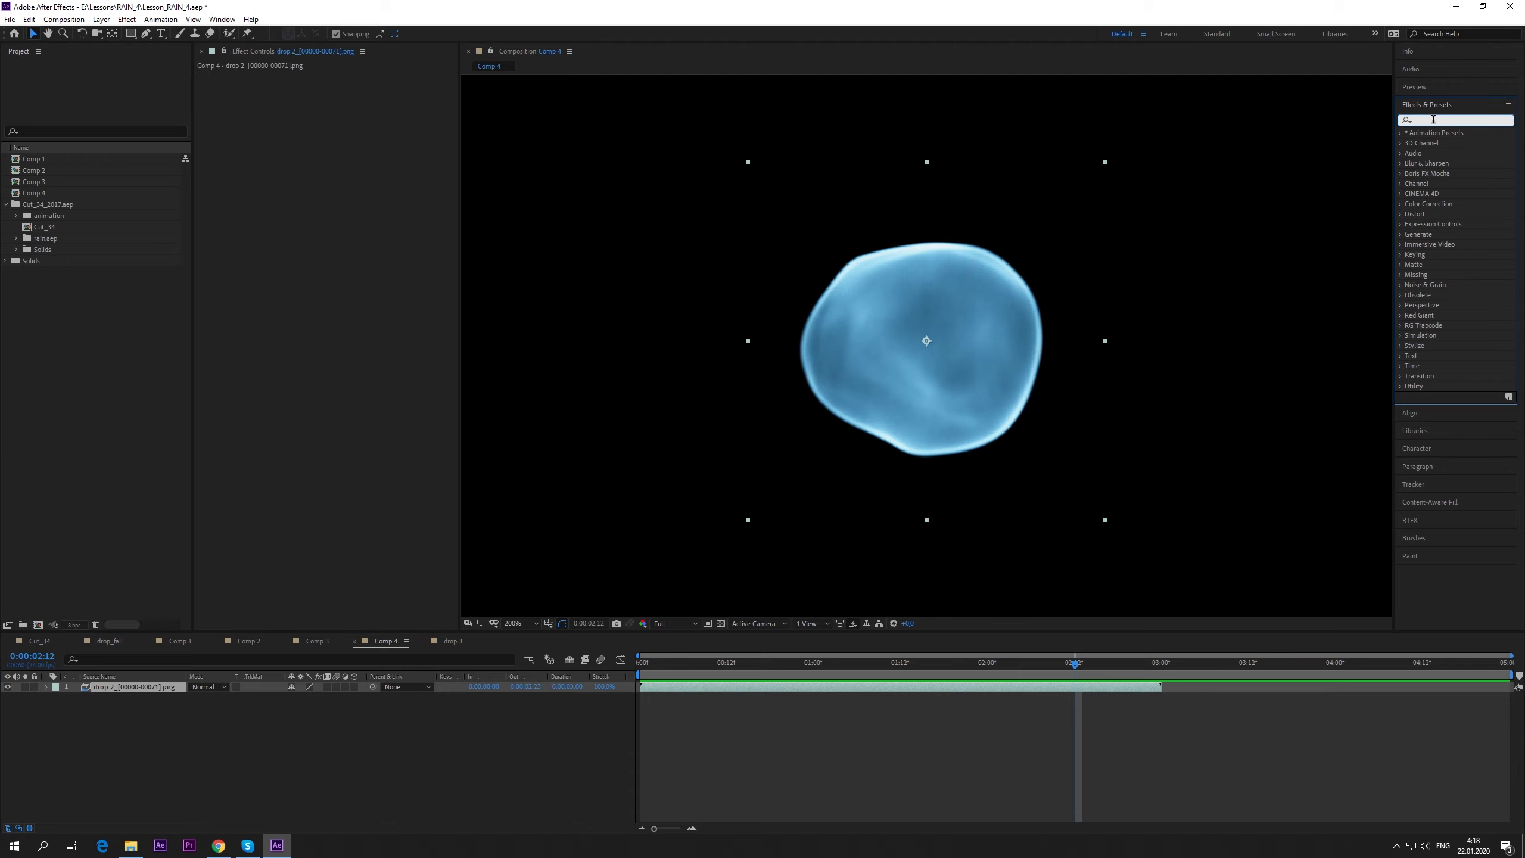
text(tint)
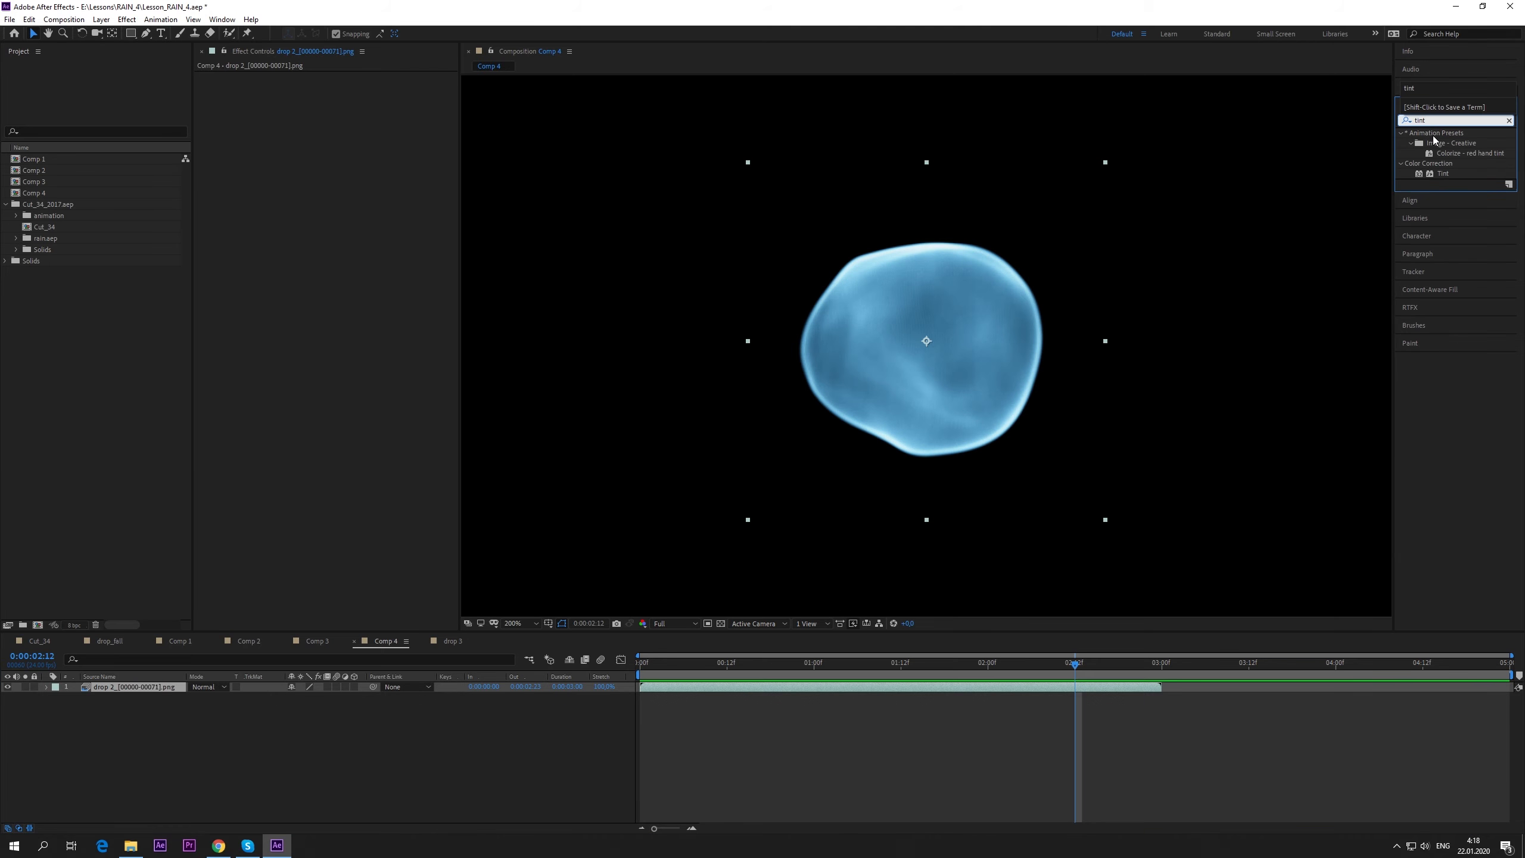
drag(1441, 174, 902, 342)
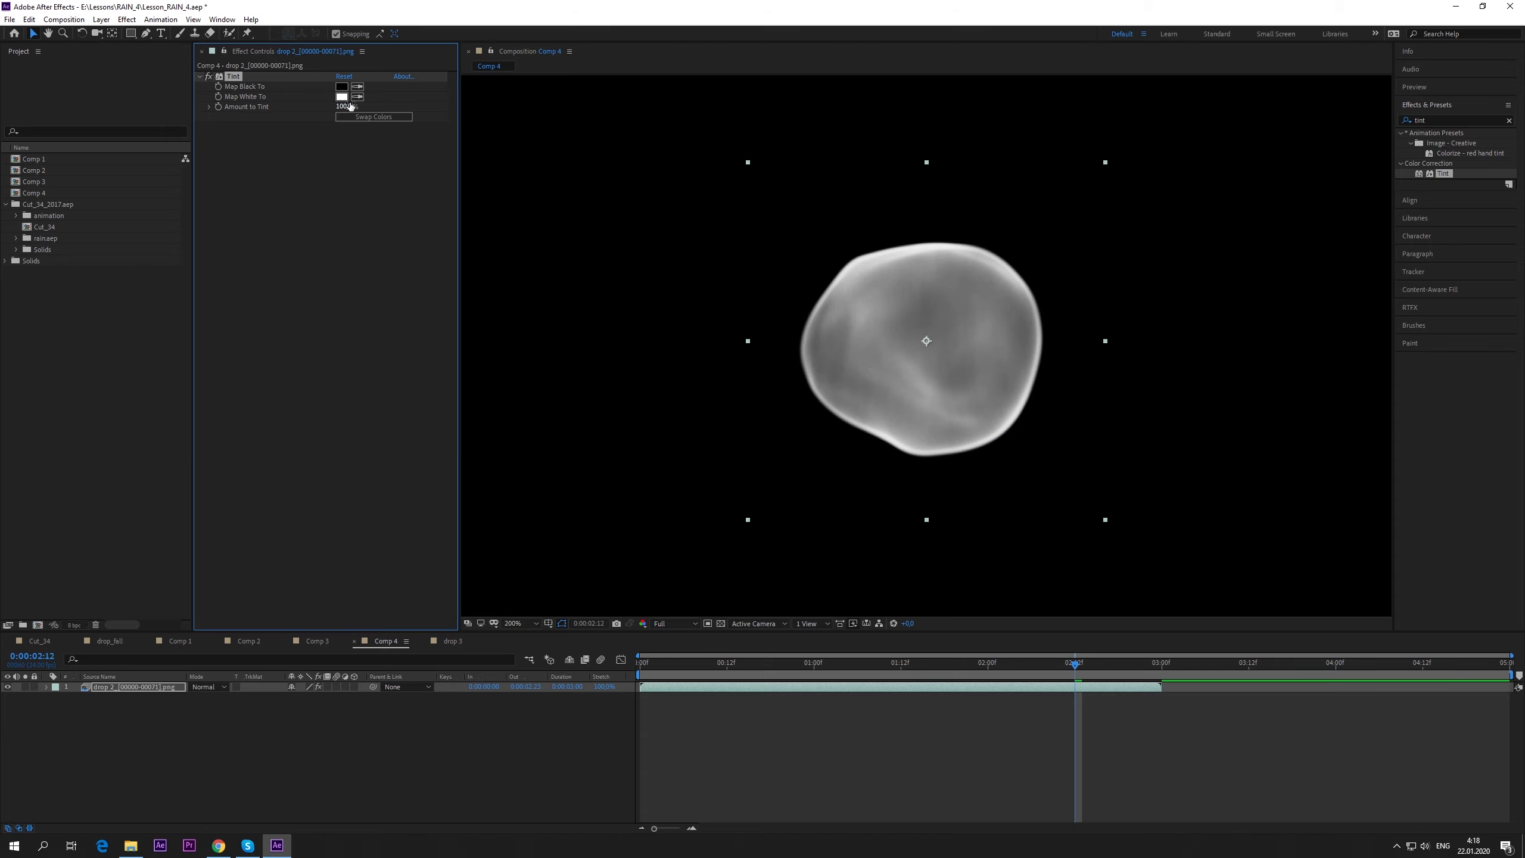
drag(347, 108, 341, 113)
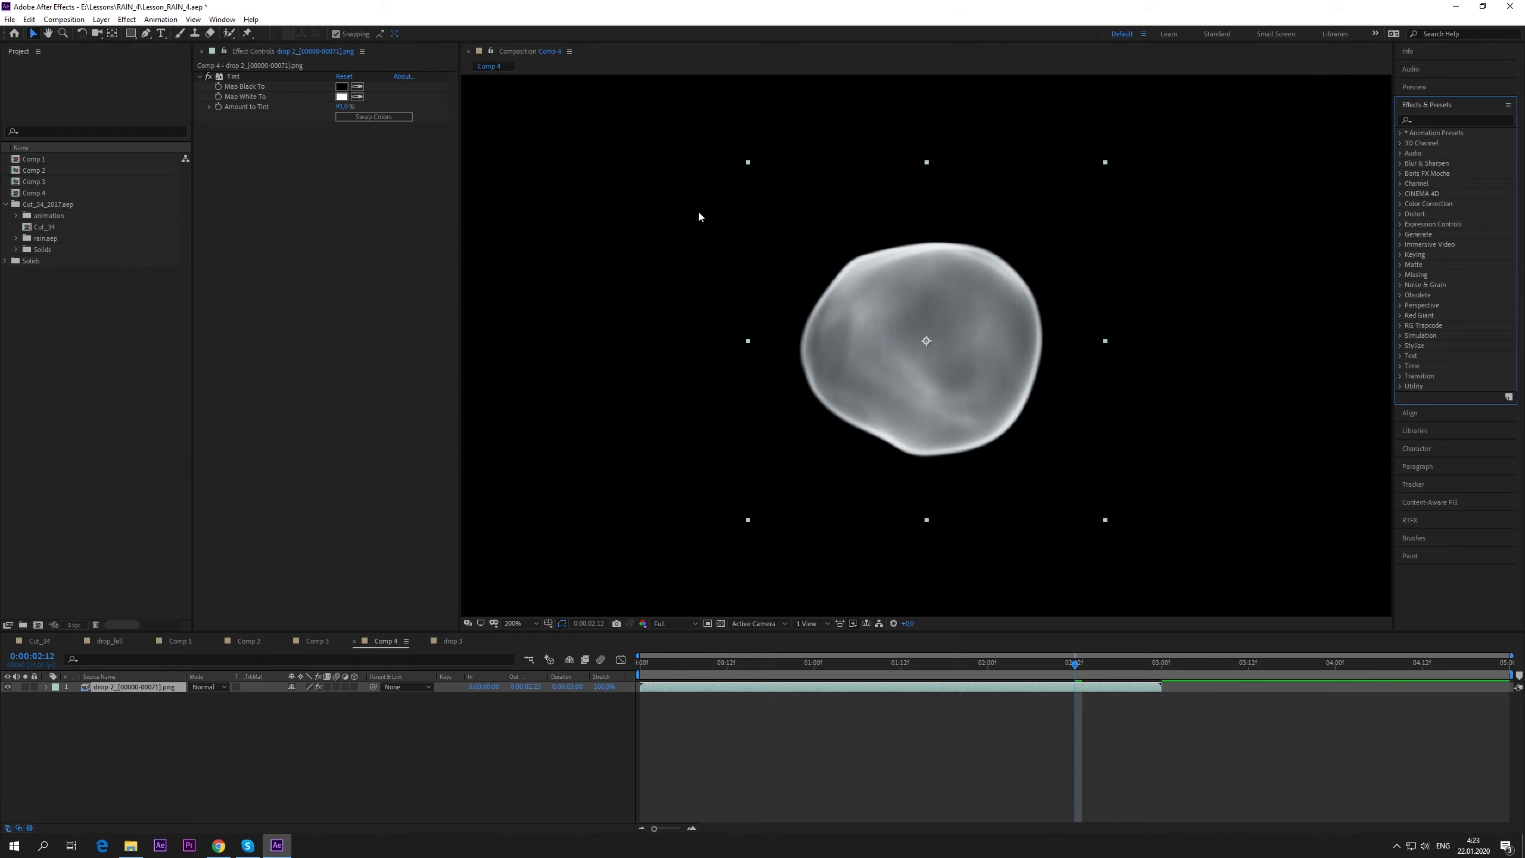
- Add a Levels effect to the drop layer with Input Black at 112 and Input White at about 201
click(1422, 120)
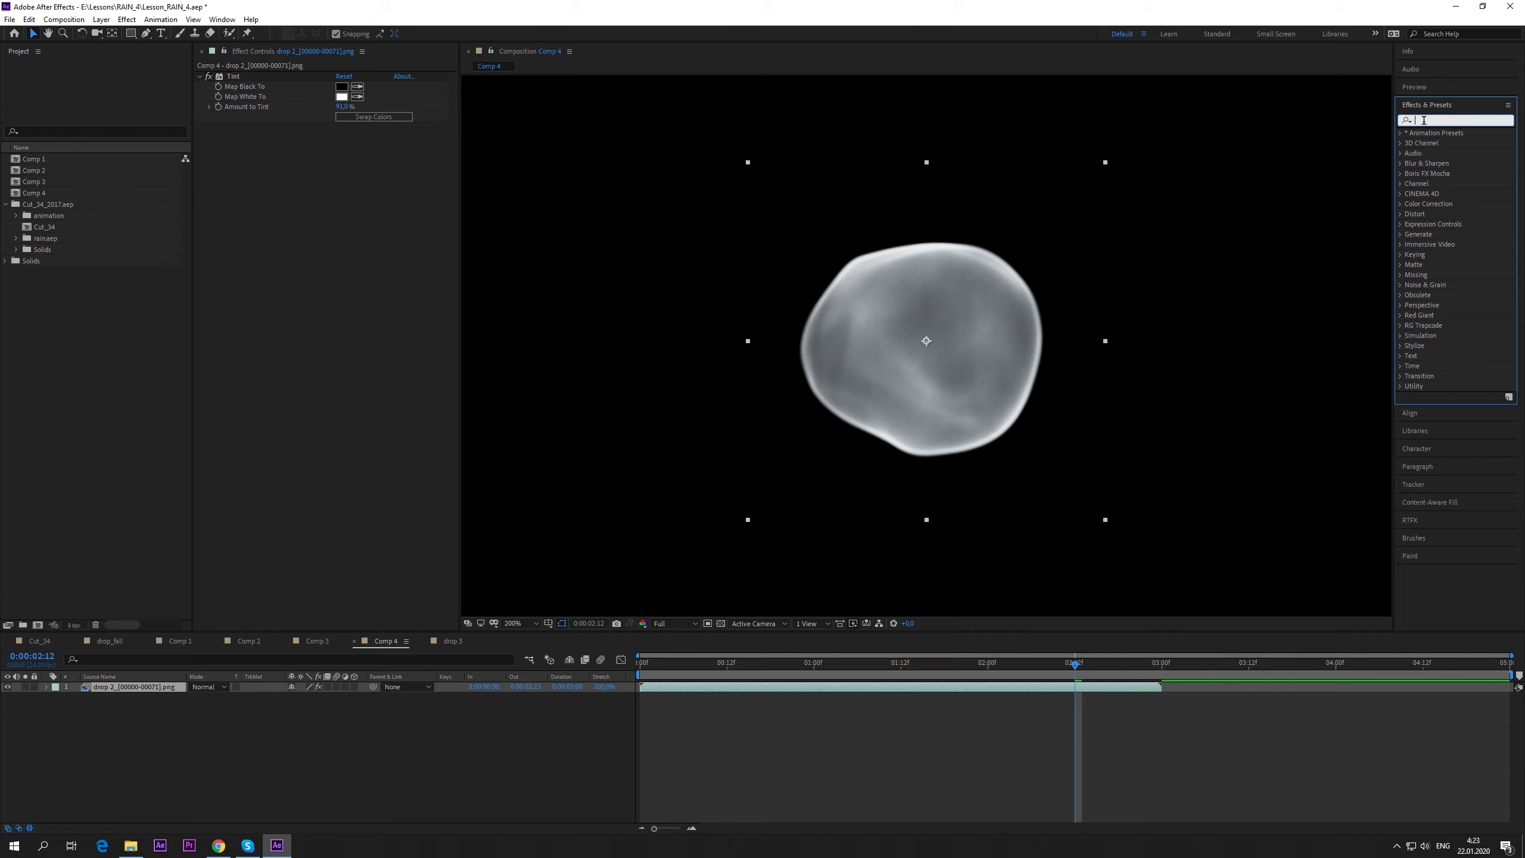
text(levels)
drag(1440, 195, 878, 394)
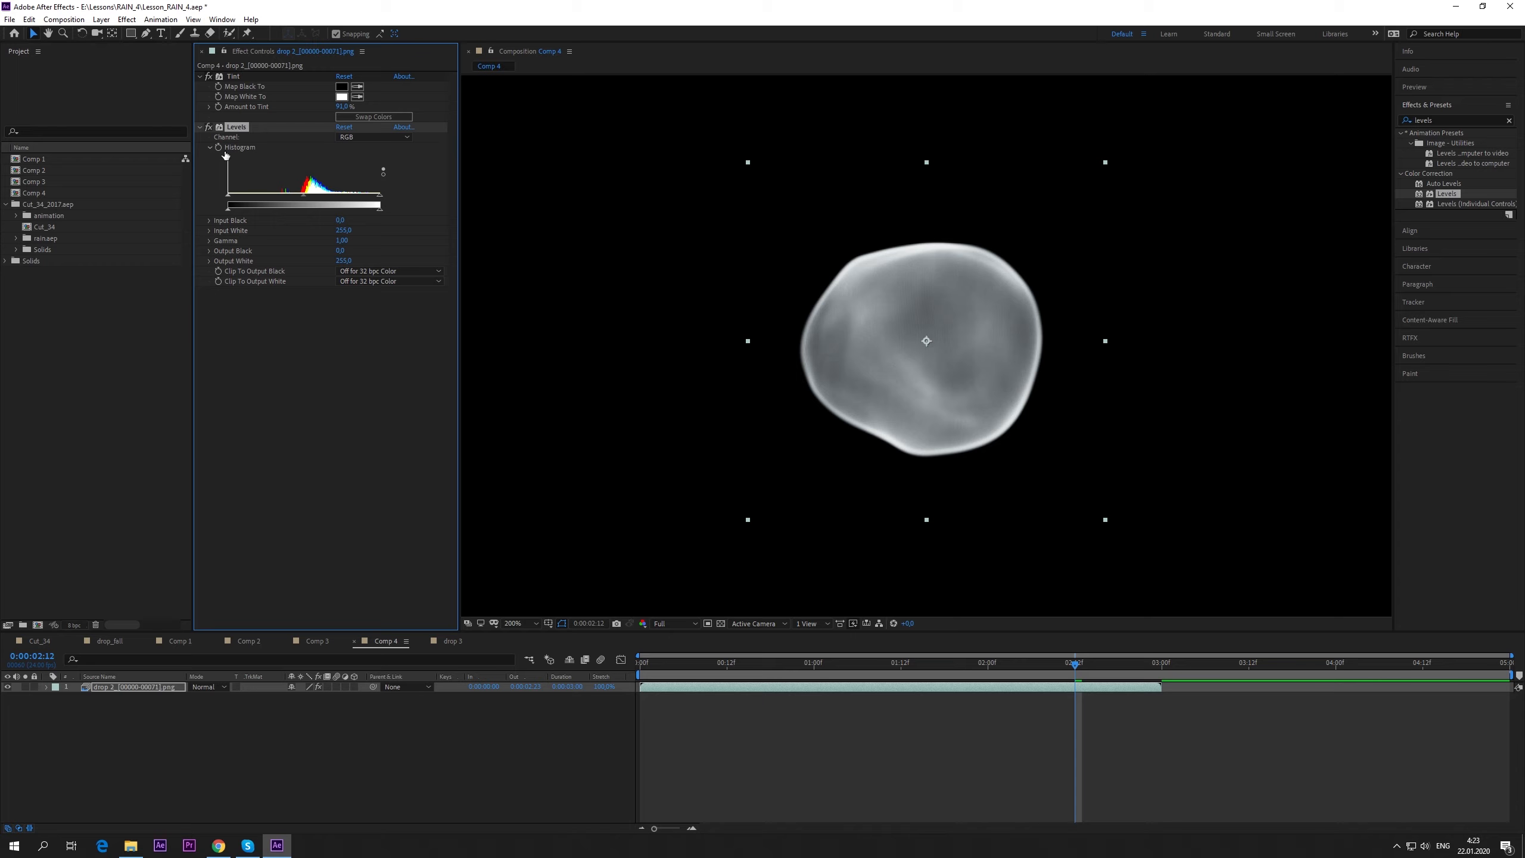
drag(227, 201, 341, 202)
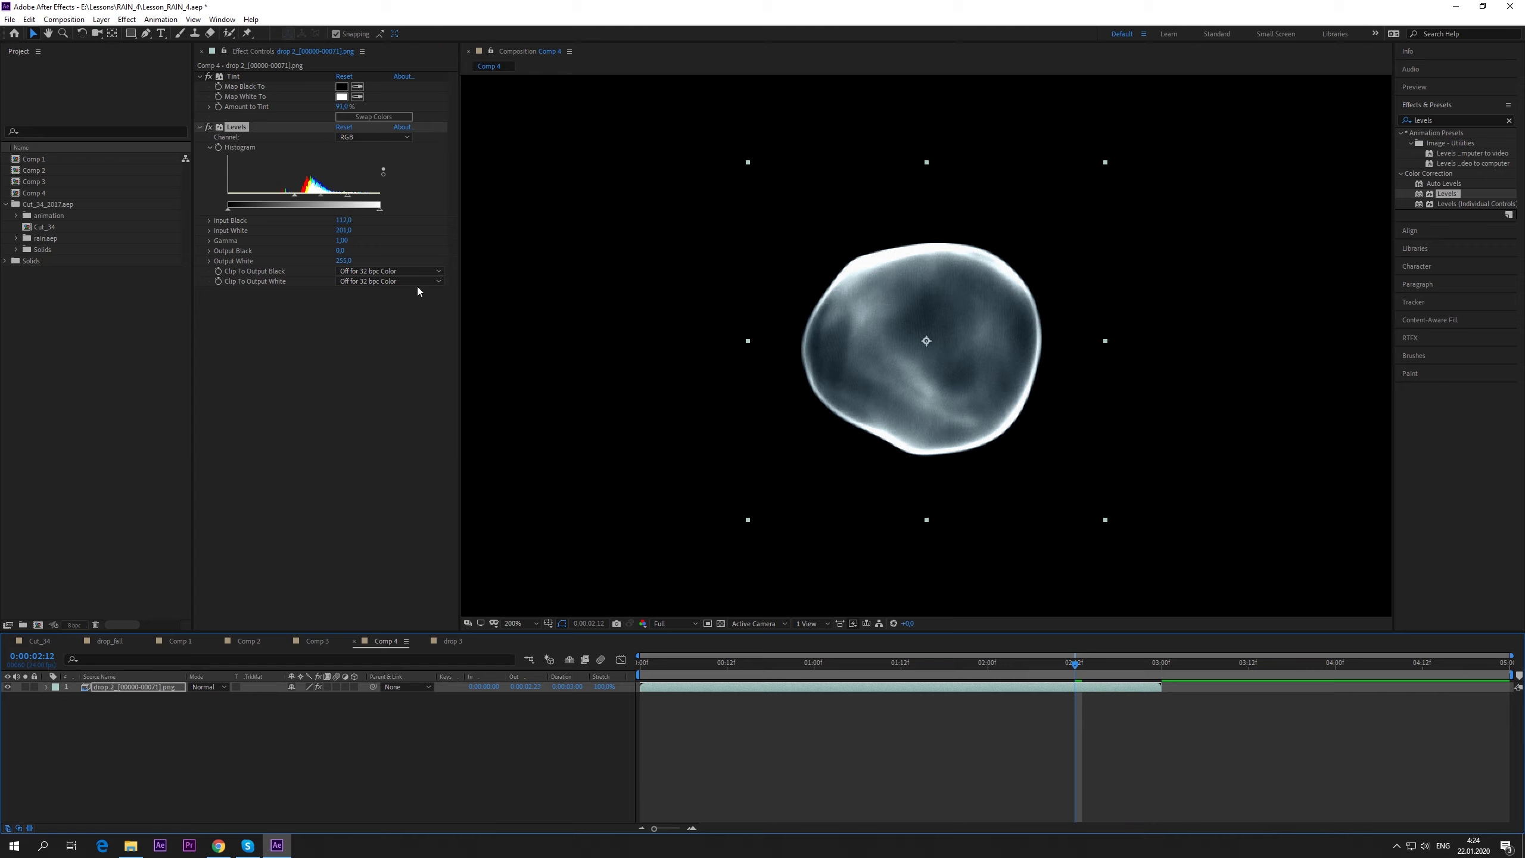
- Raise the Output Black of the drop layer's Levels effect slightly
click(416, 196)
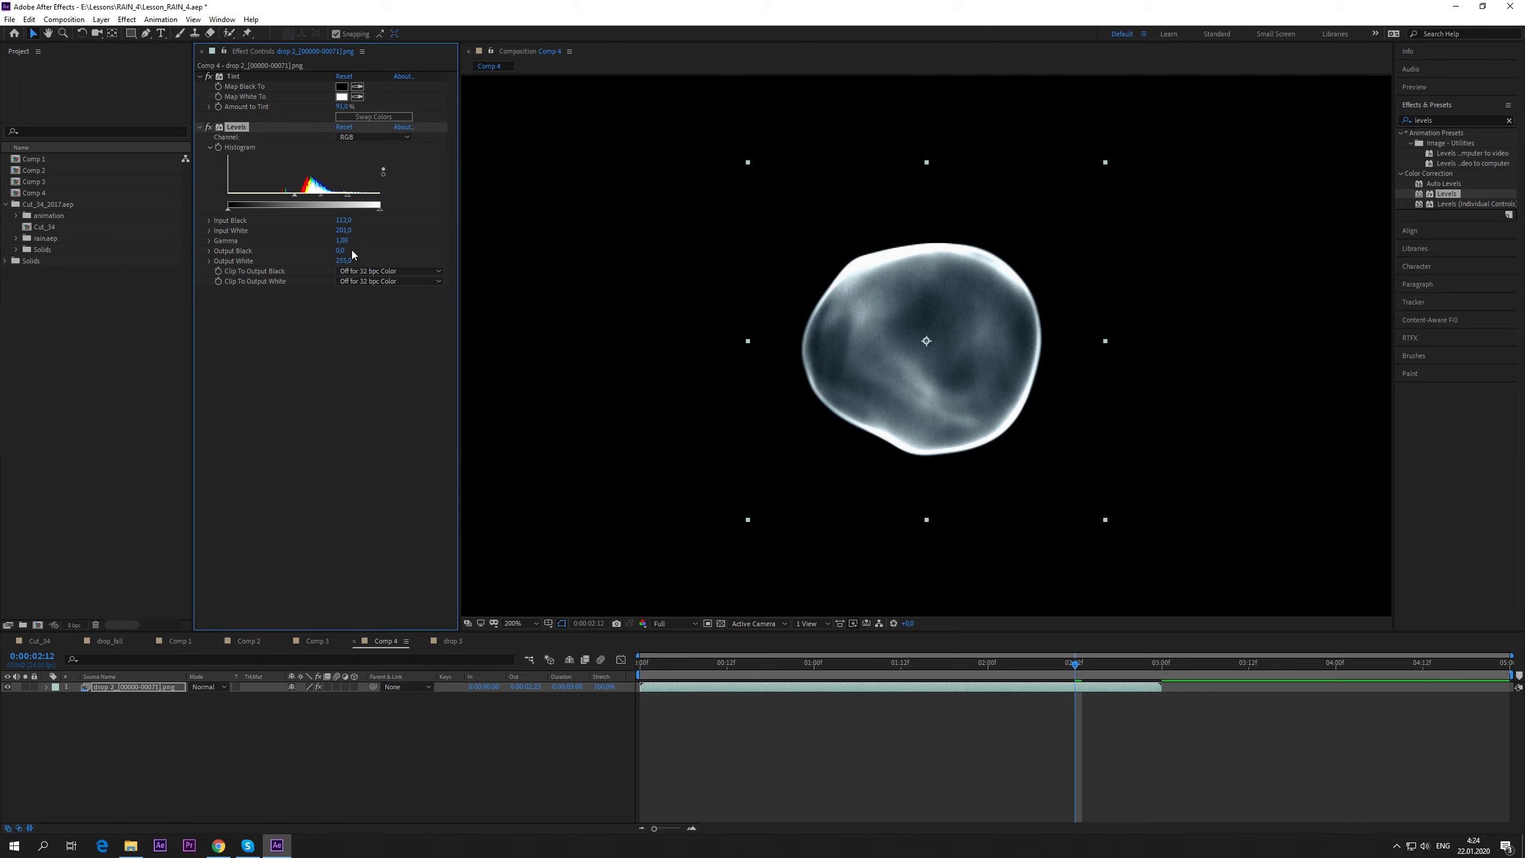
drag(340, 252, 346, 251)
drag(229, 208, 232, 213)
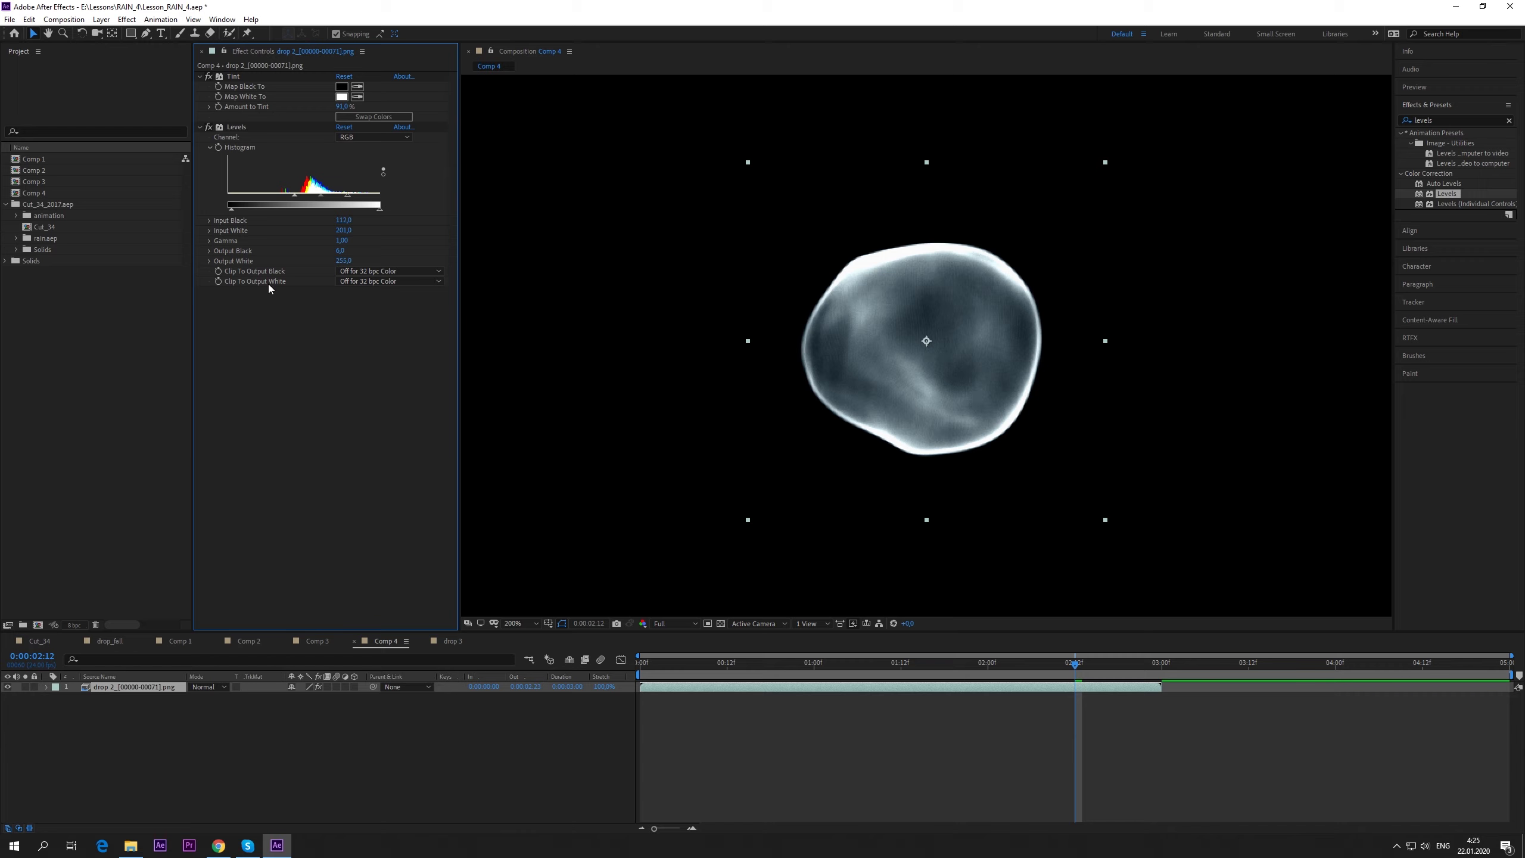
- Apply a Curves effect to the drop layer and shape its RGB curve into a contrast-boosting S-curve
click(1432, 137)
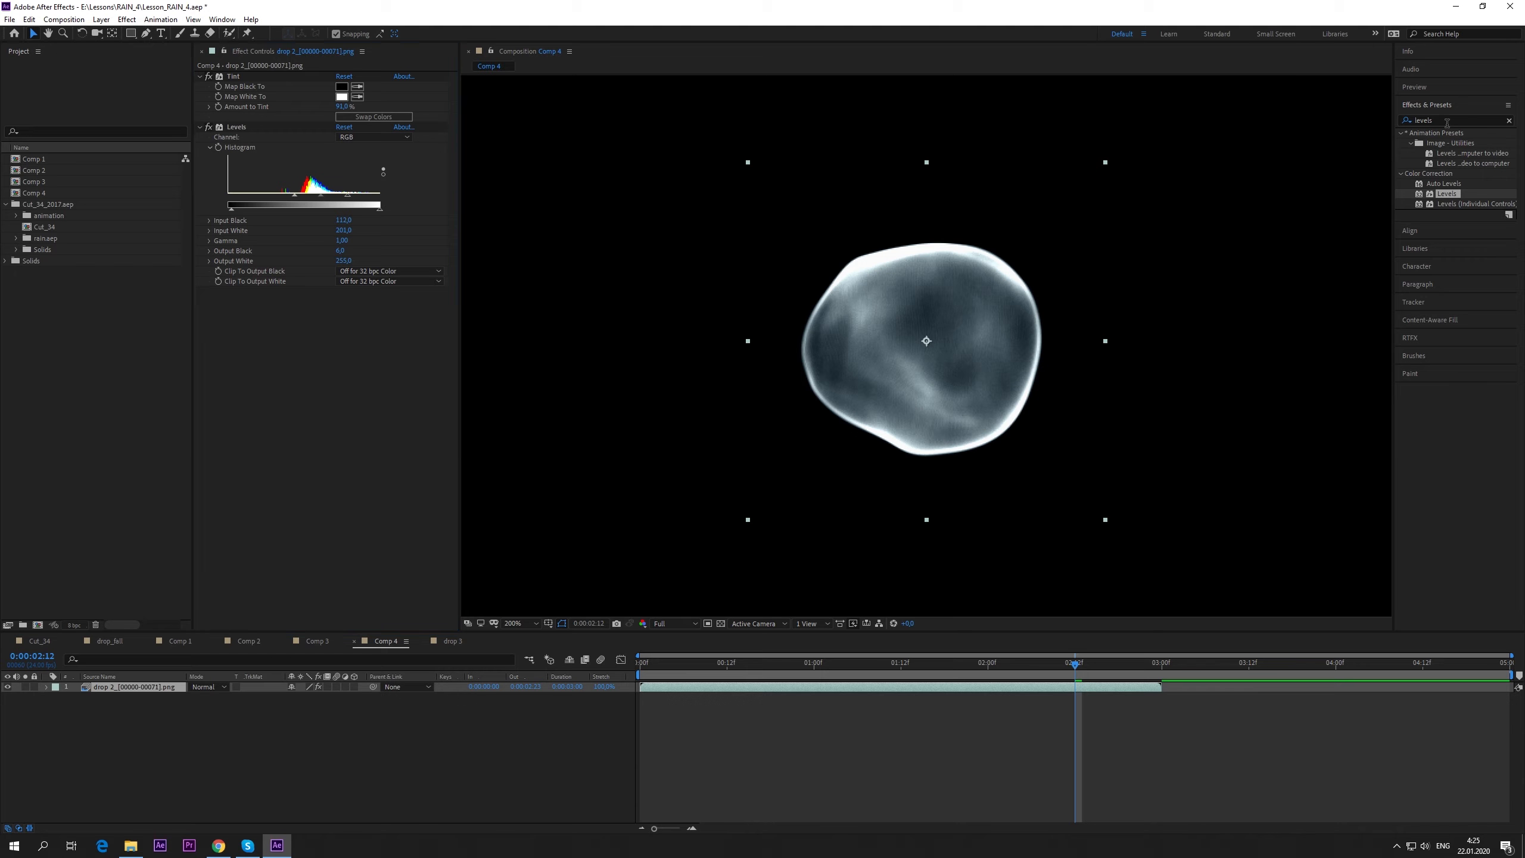
double_click(1435, 121)
text(curves)
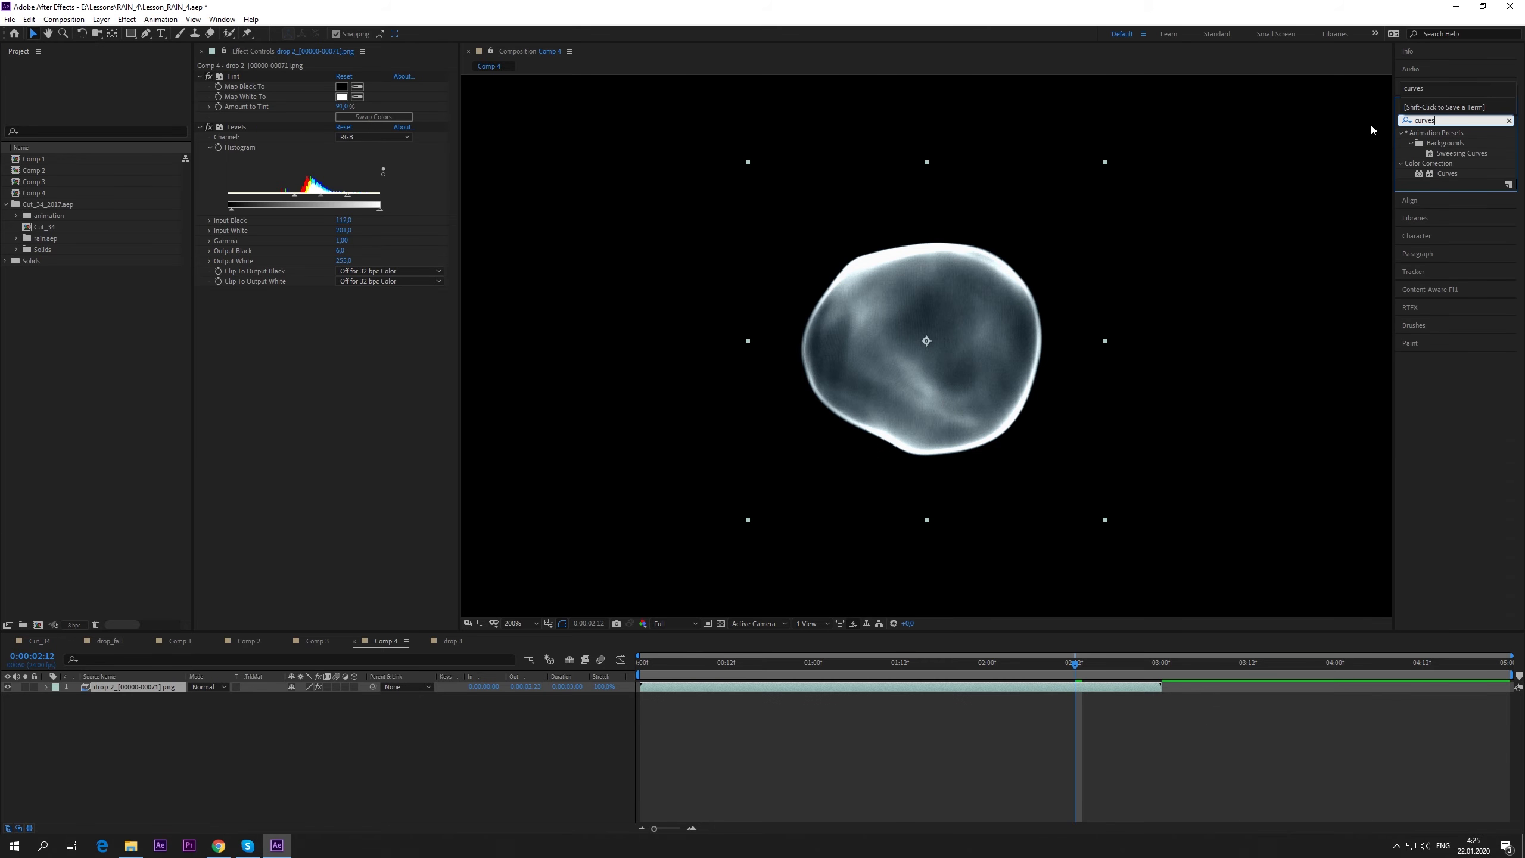
drag(1444, 175, 905, 402)
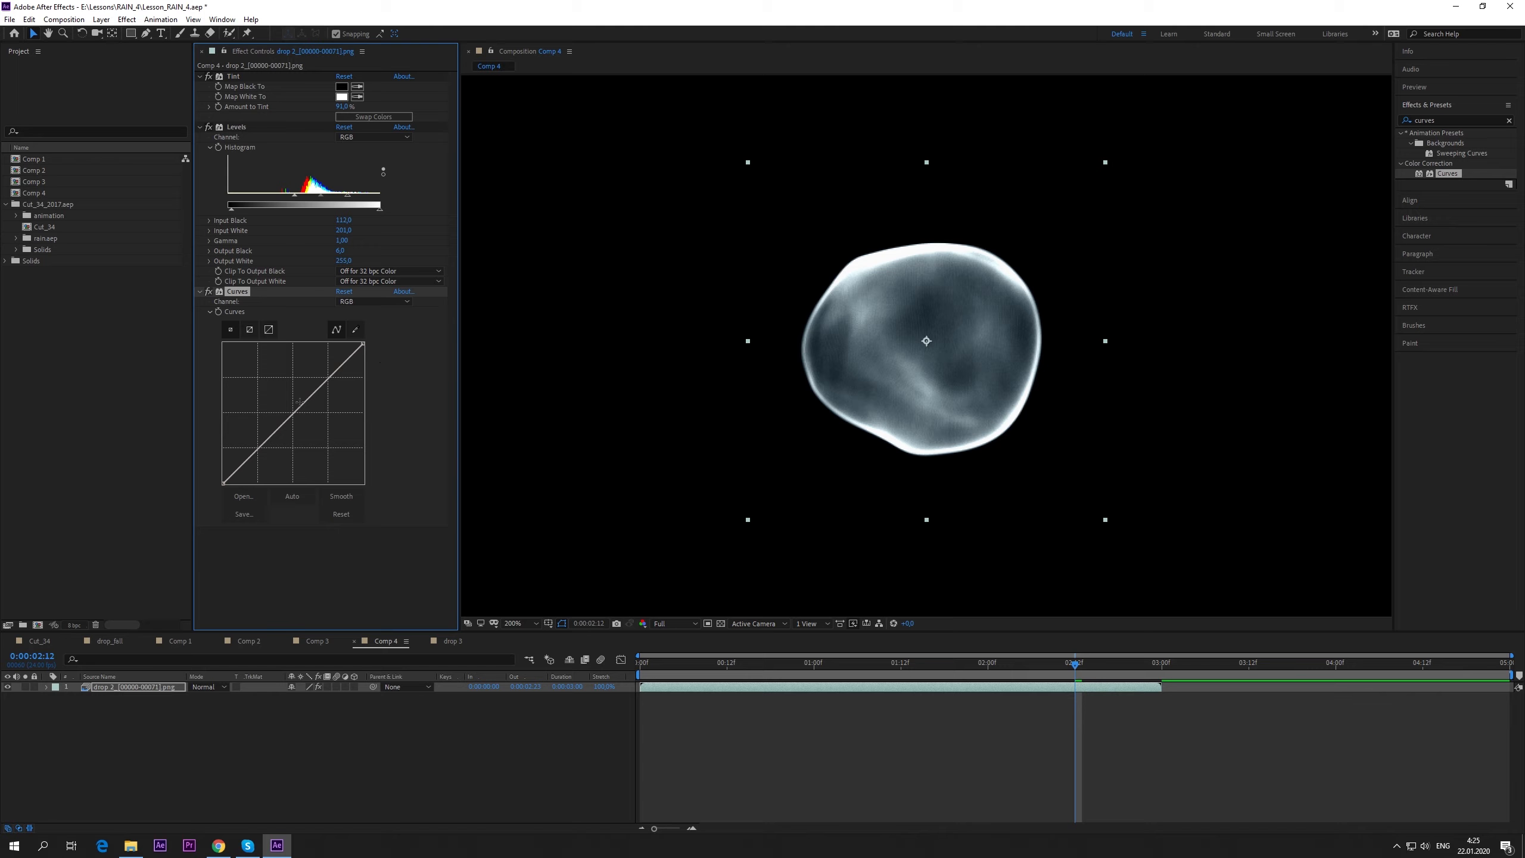
click(372, 301)
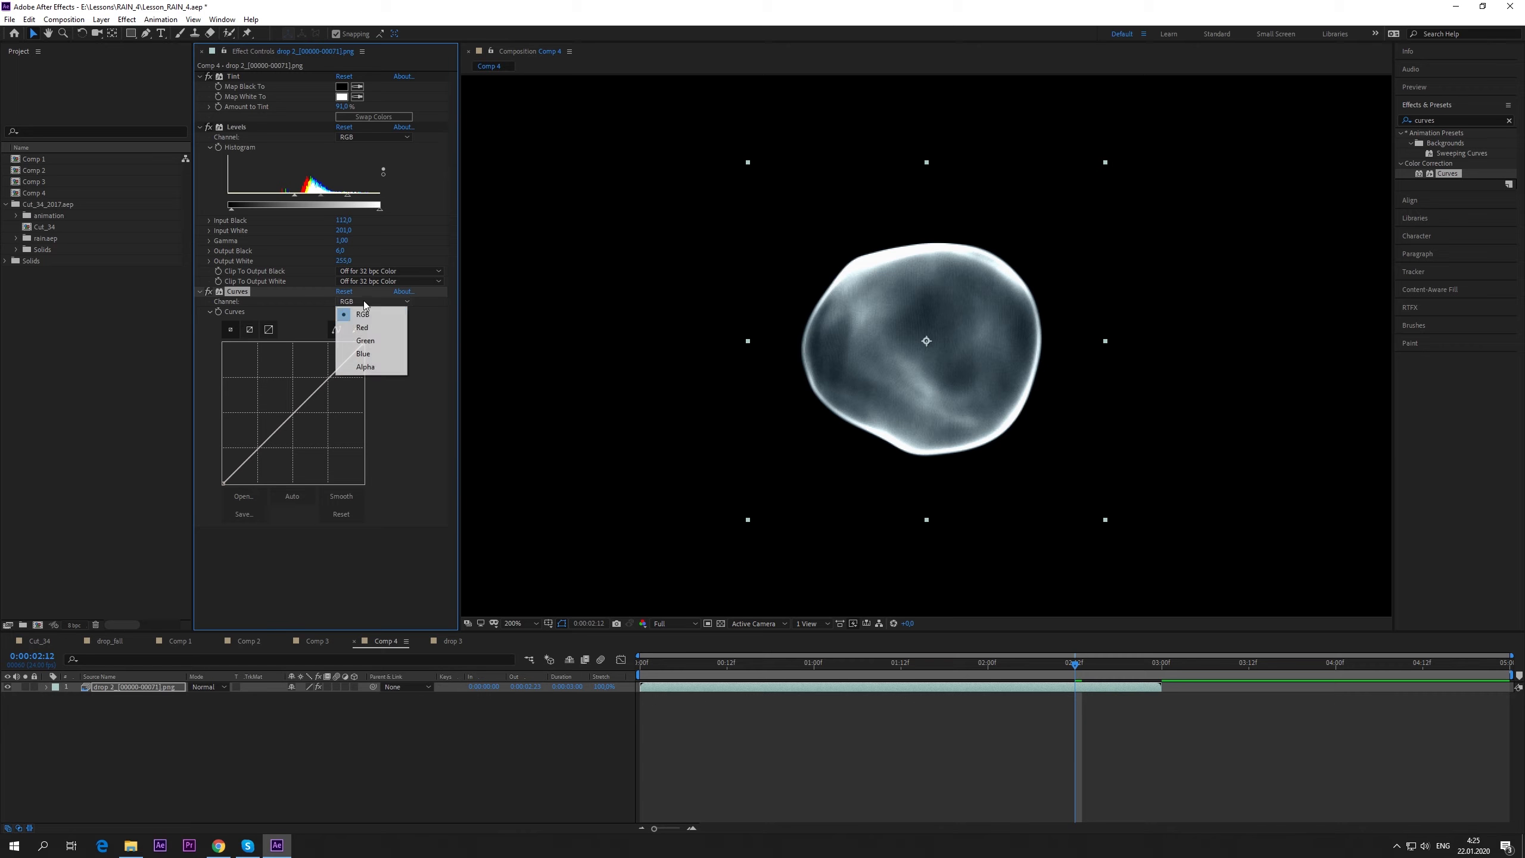
click(360, 307)
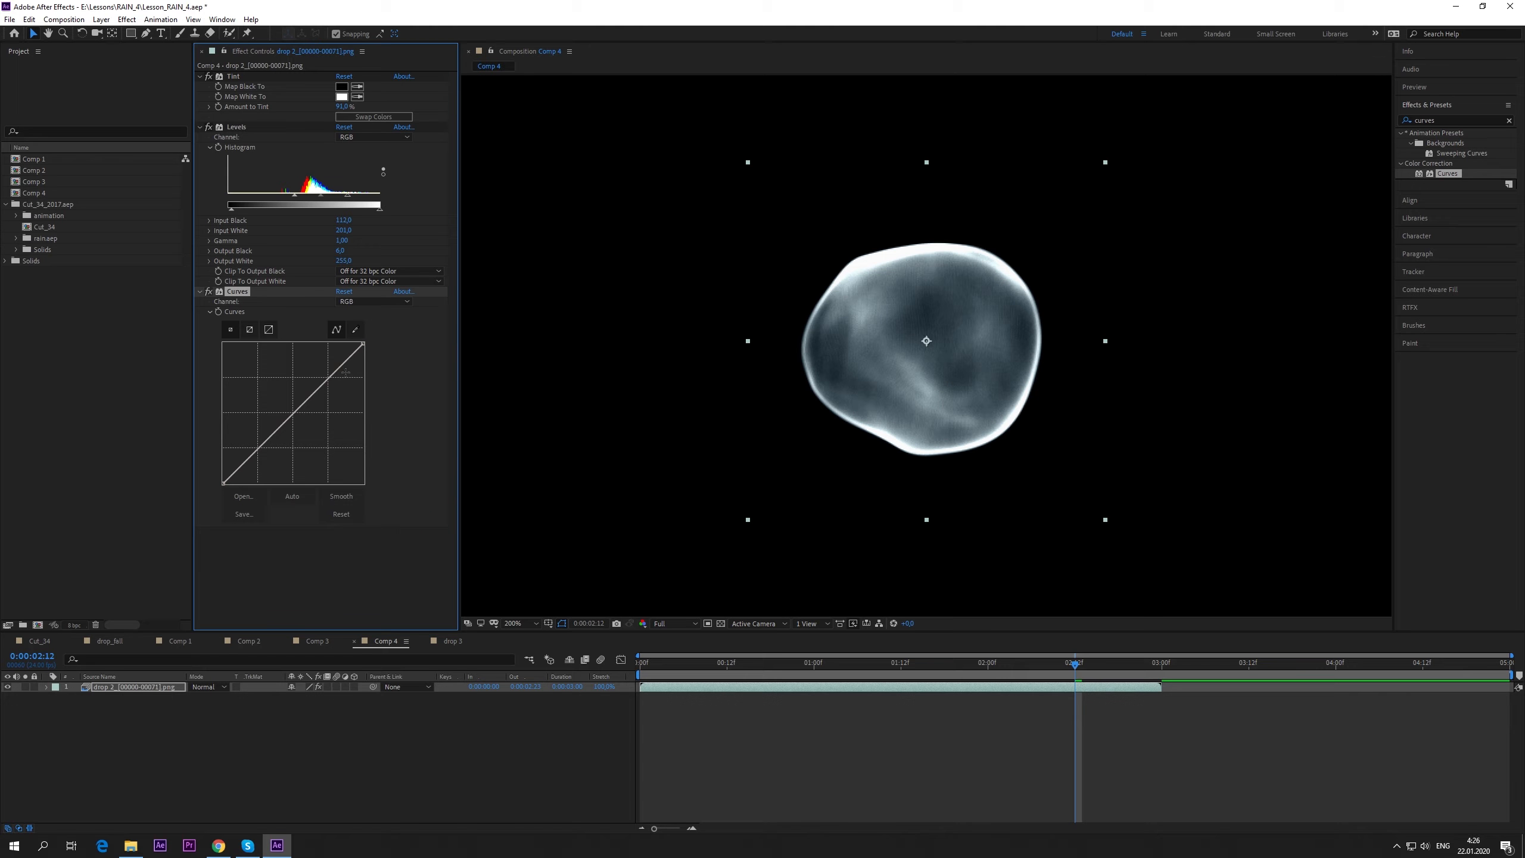
drag(328, 377, 318, 369)
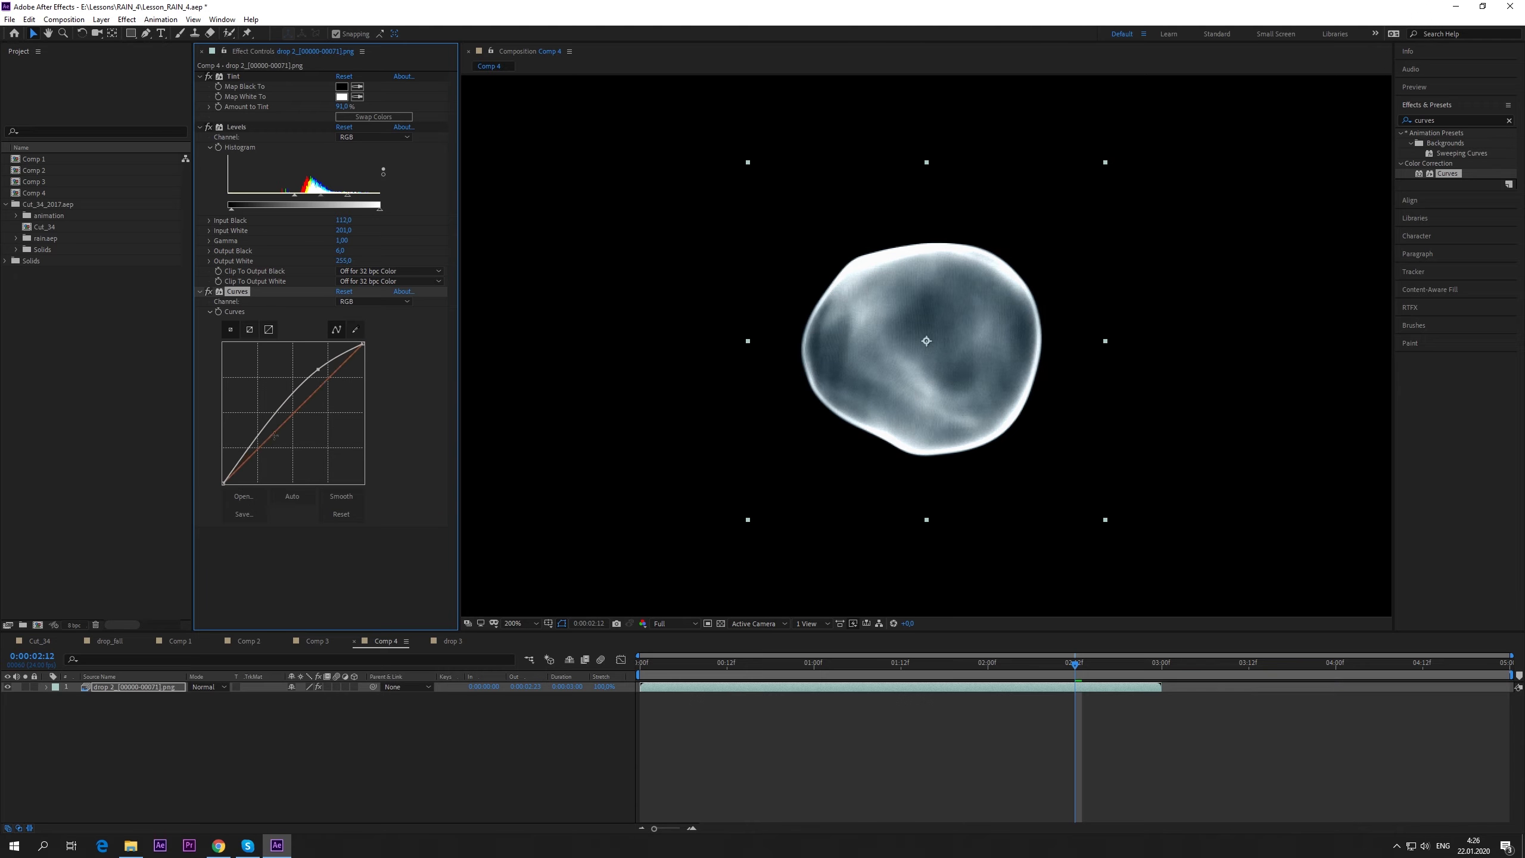
drag(257, 443, 265, 459)
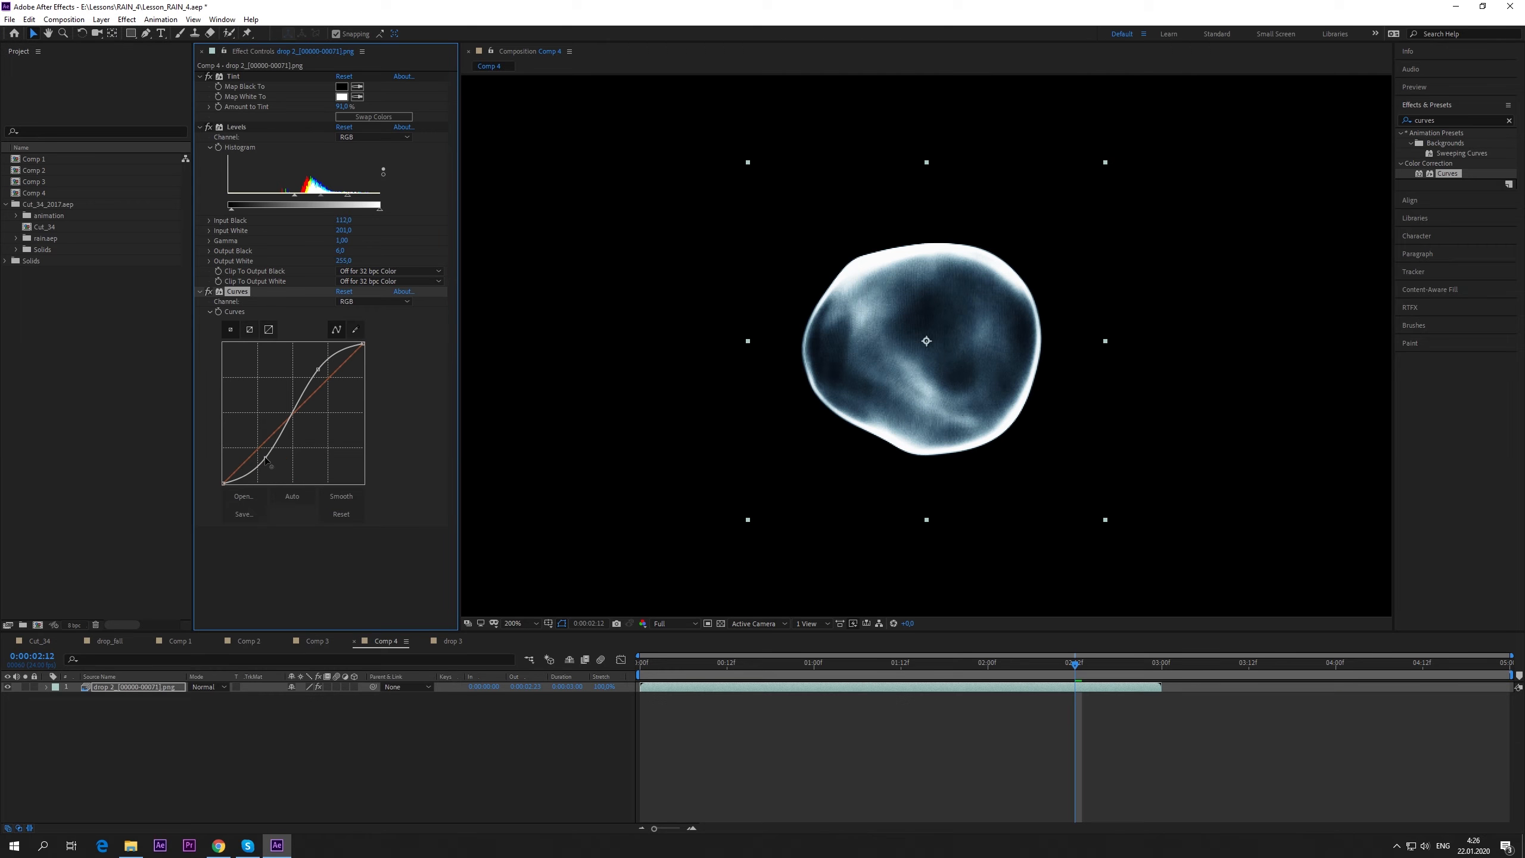
drag(321, 372, 319, 370)
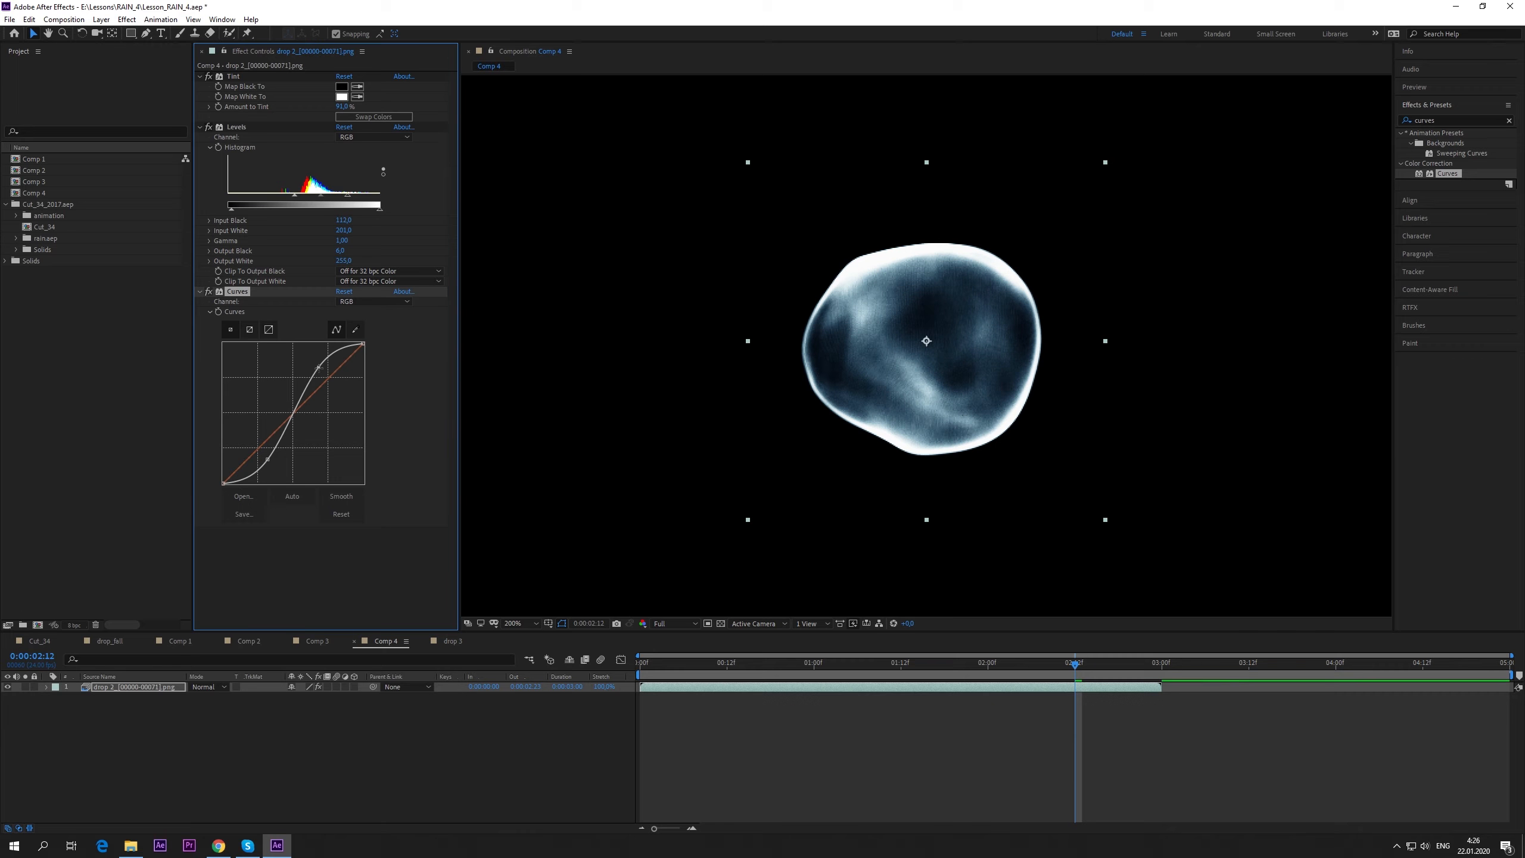
click(340, 576)
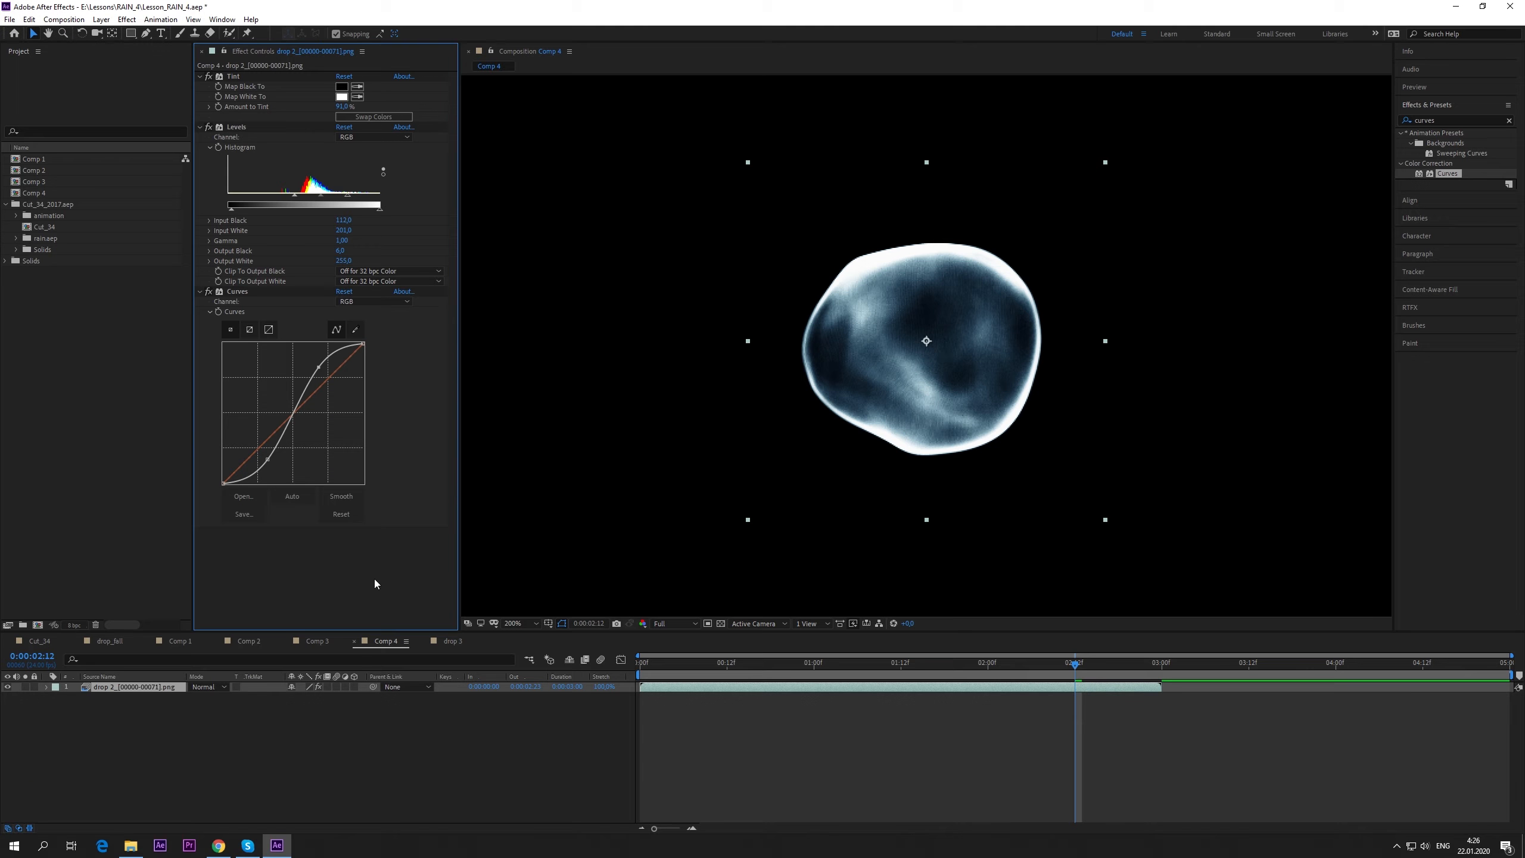
- Add Hue/Saturation to the drop layer with Master Hue at about -21° and Master Saturation at -20, and preview it
click(1441, 120)
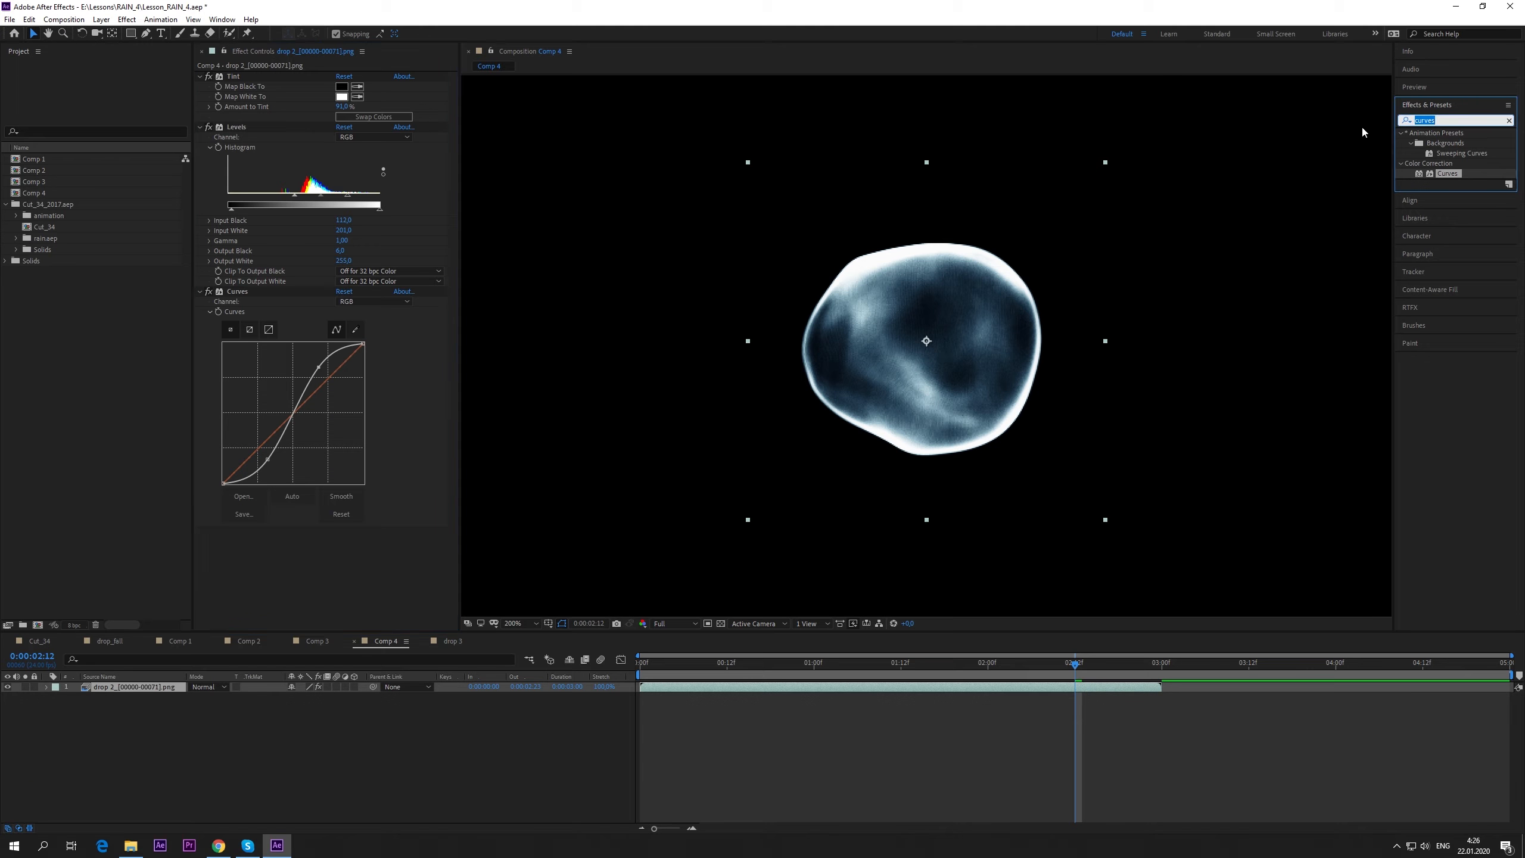
text(hue)
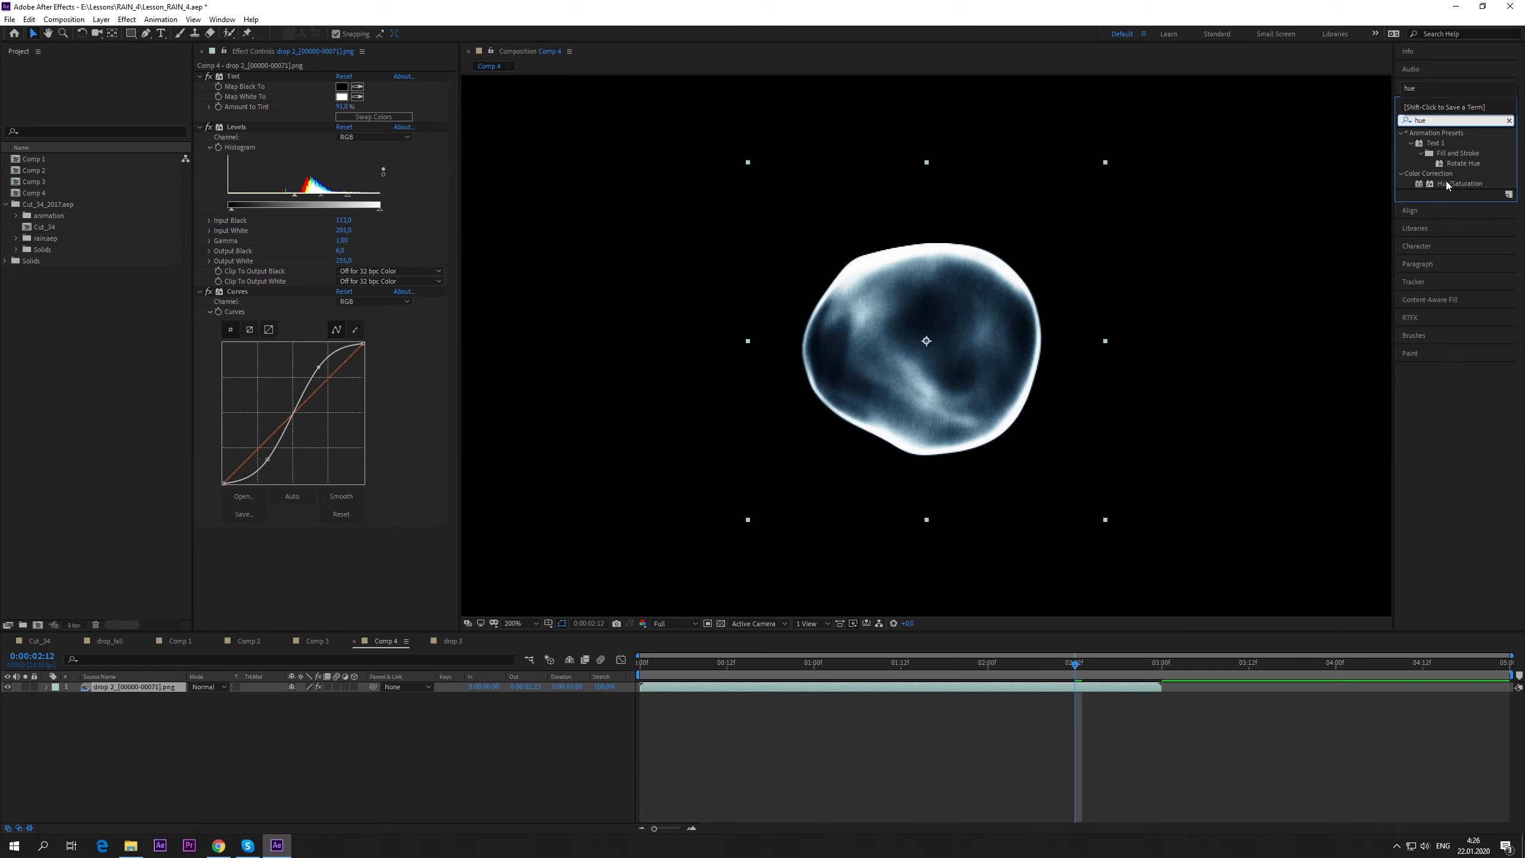
drag(1447, 186, 907, 368)
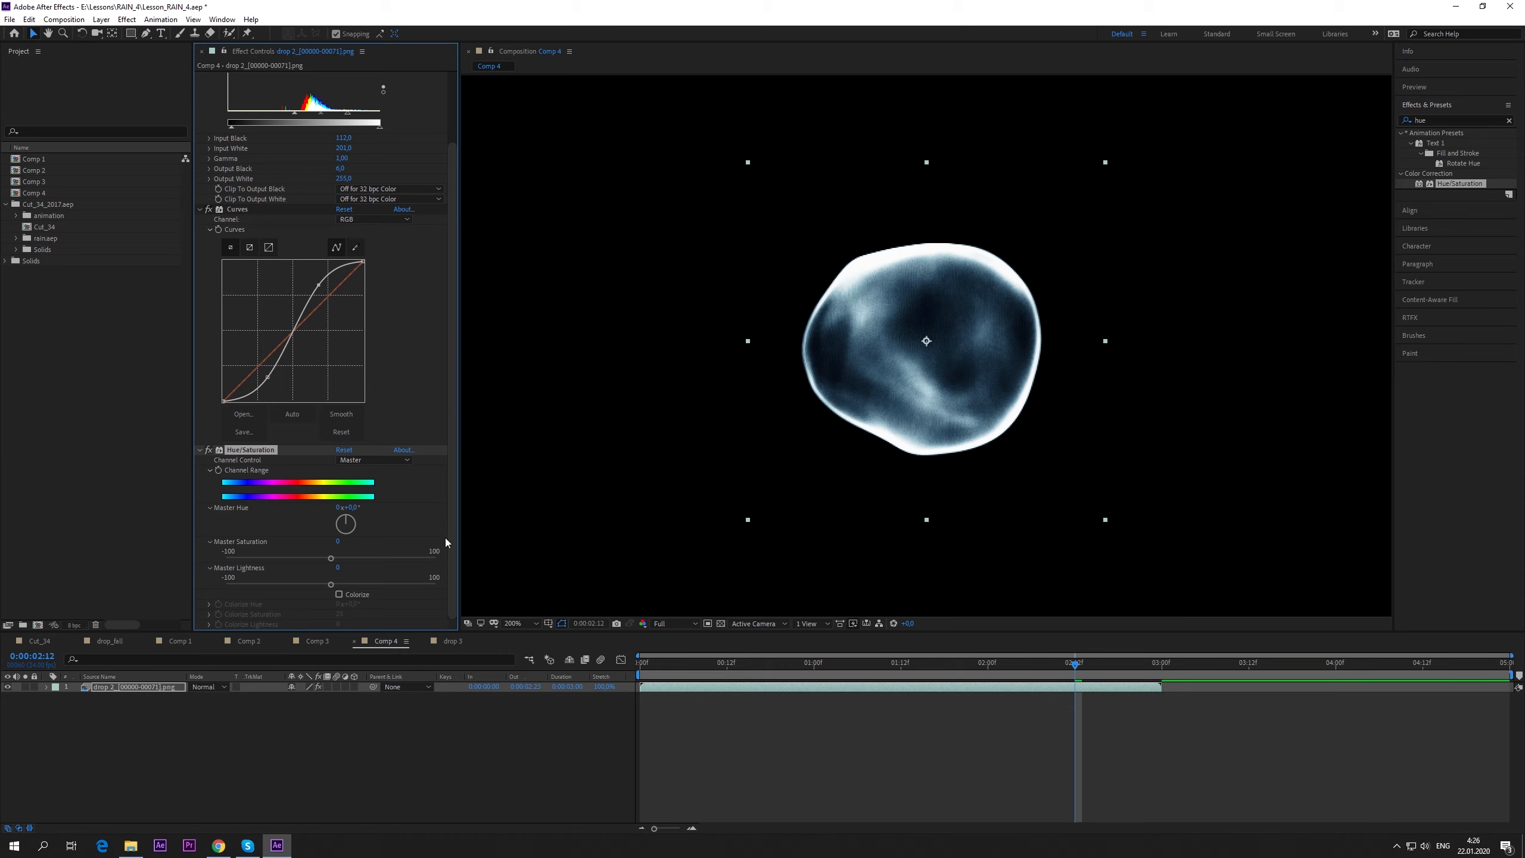
drag(352, 508, 347, 508)
drag(353, 509, 368, 508)
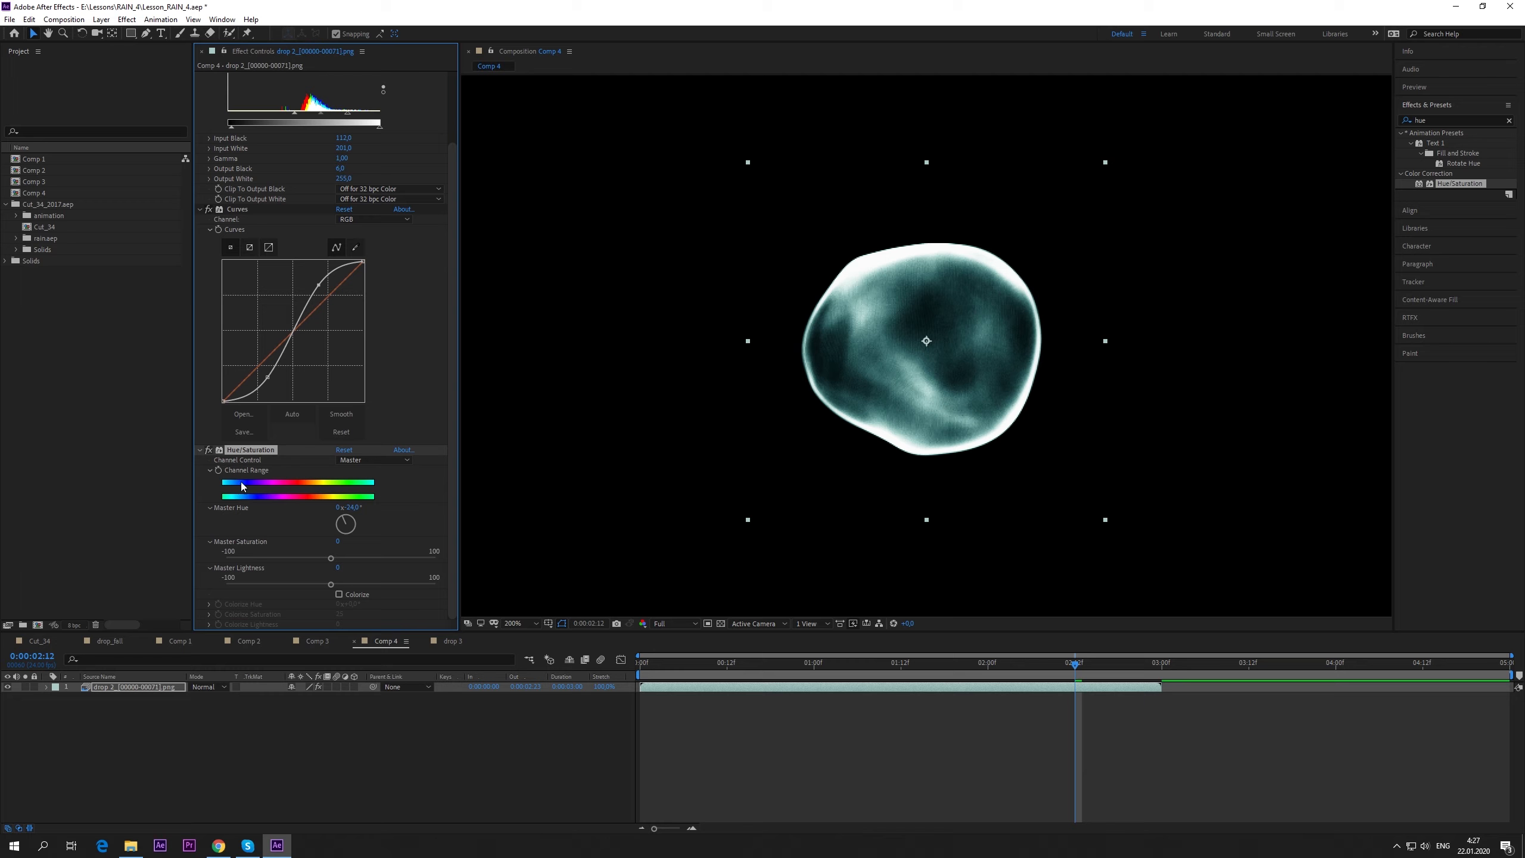
drag(347, 507, 349, 507)
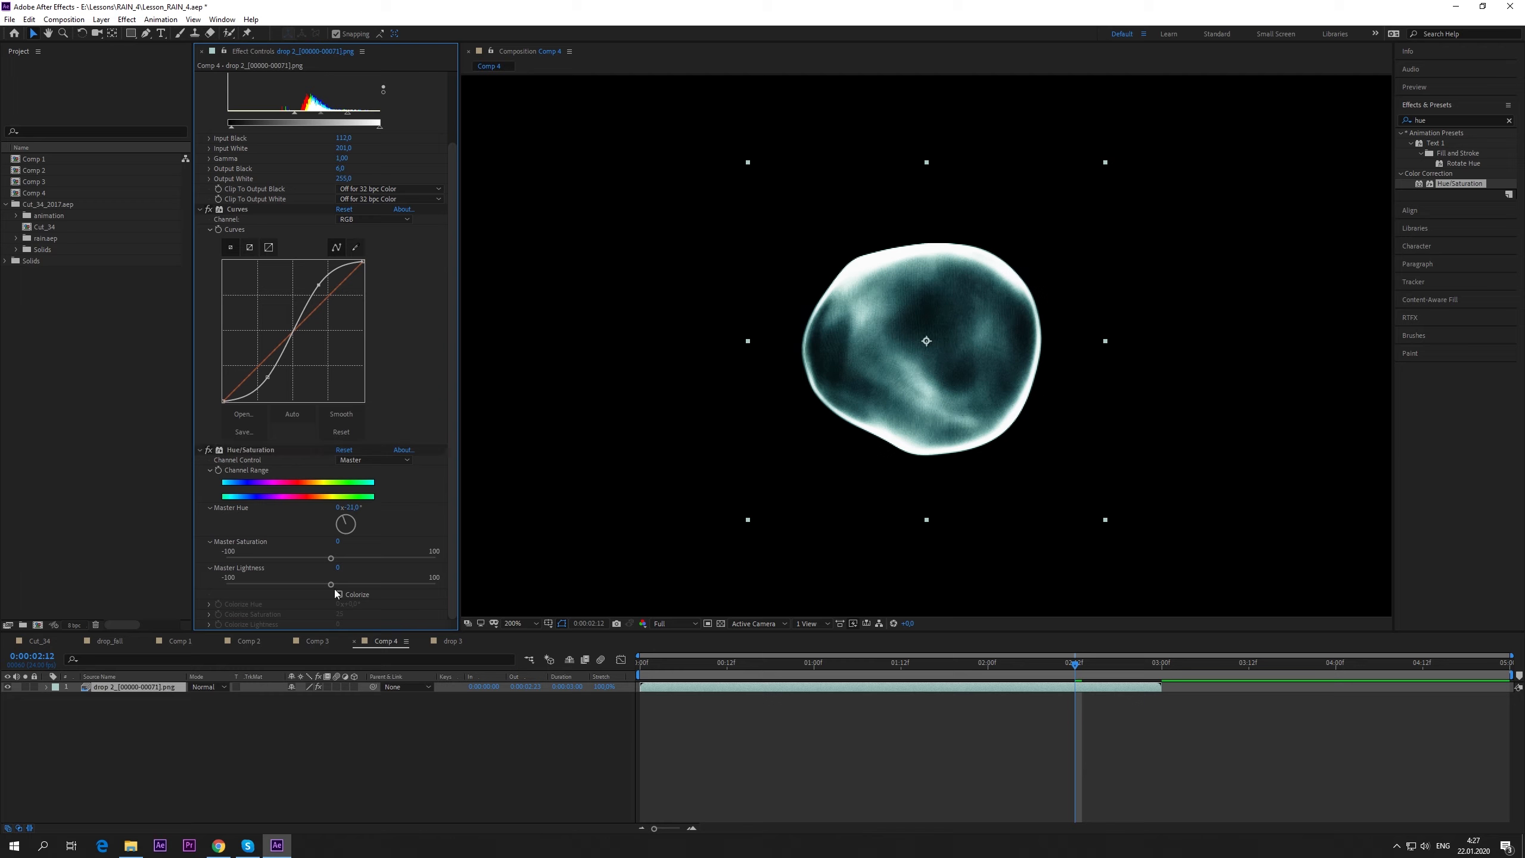
click(340, 541)
text(-2)
key(Return)
key(space)
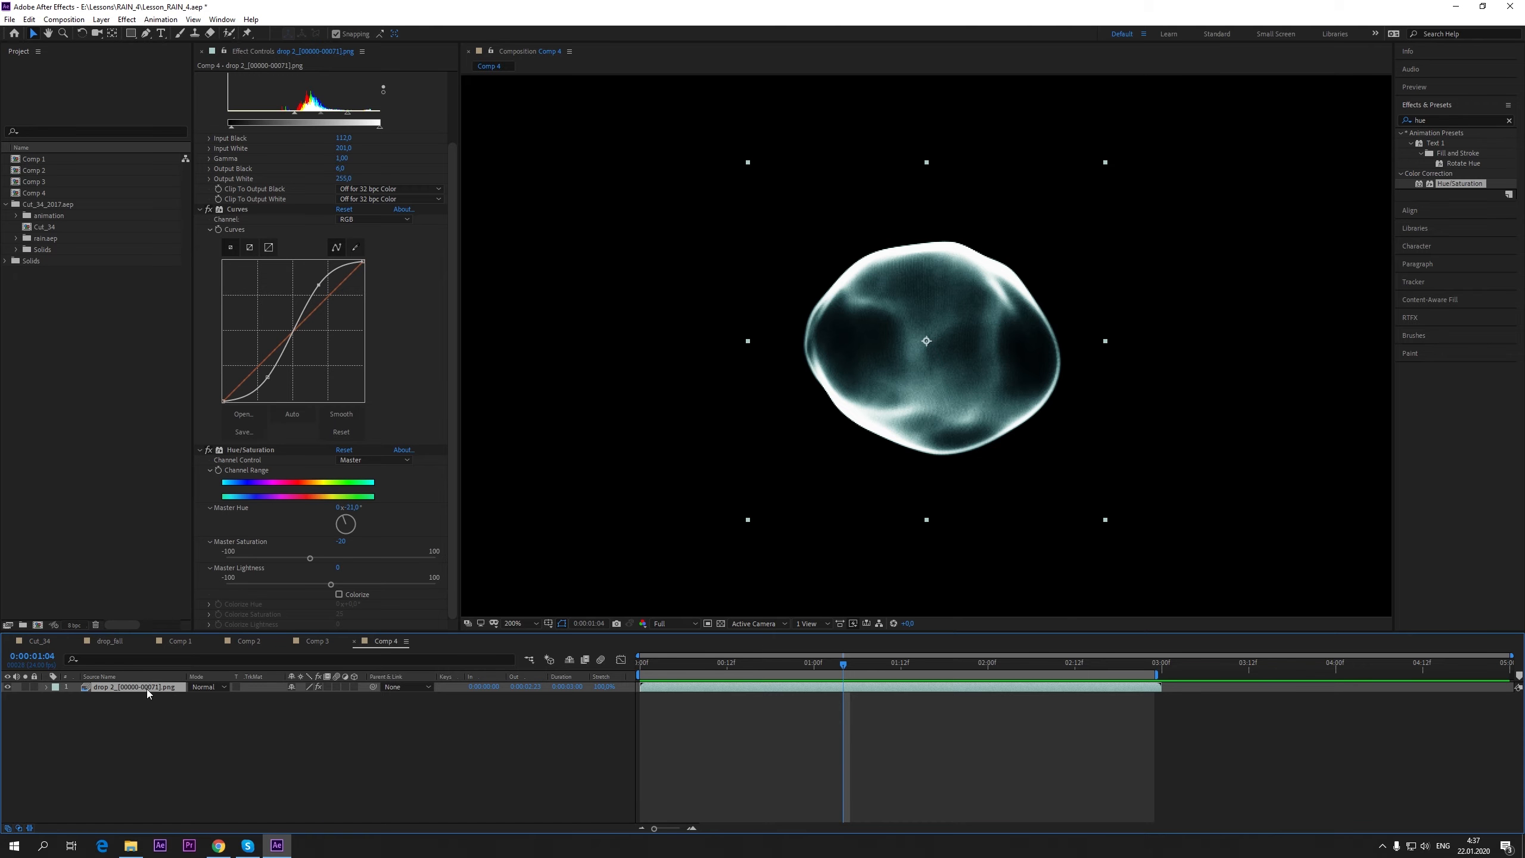
right_click(147, 689)
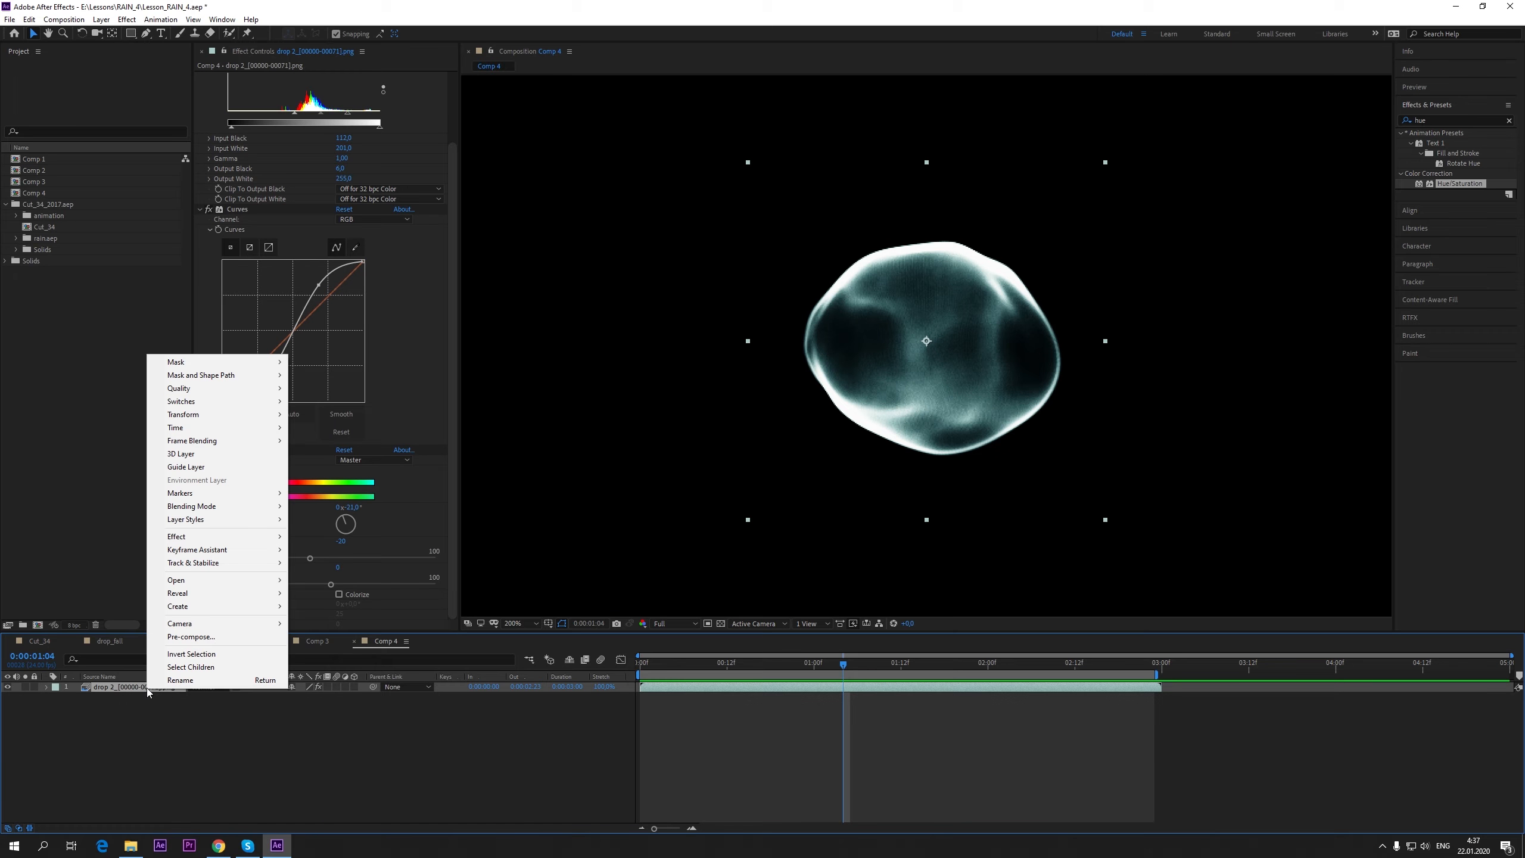
click(197, 637)
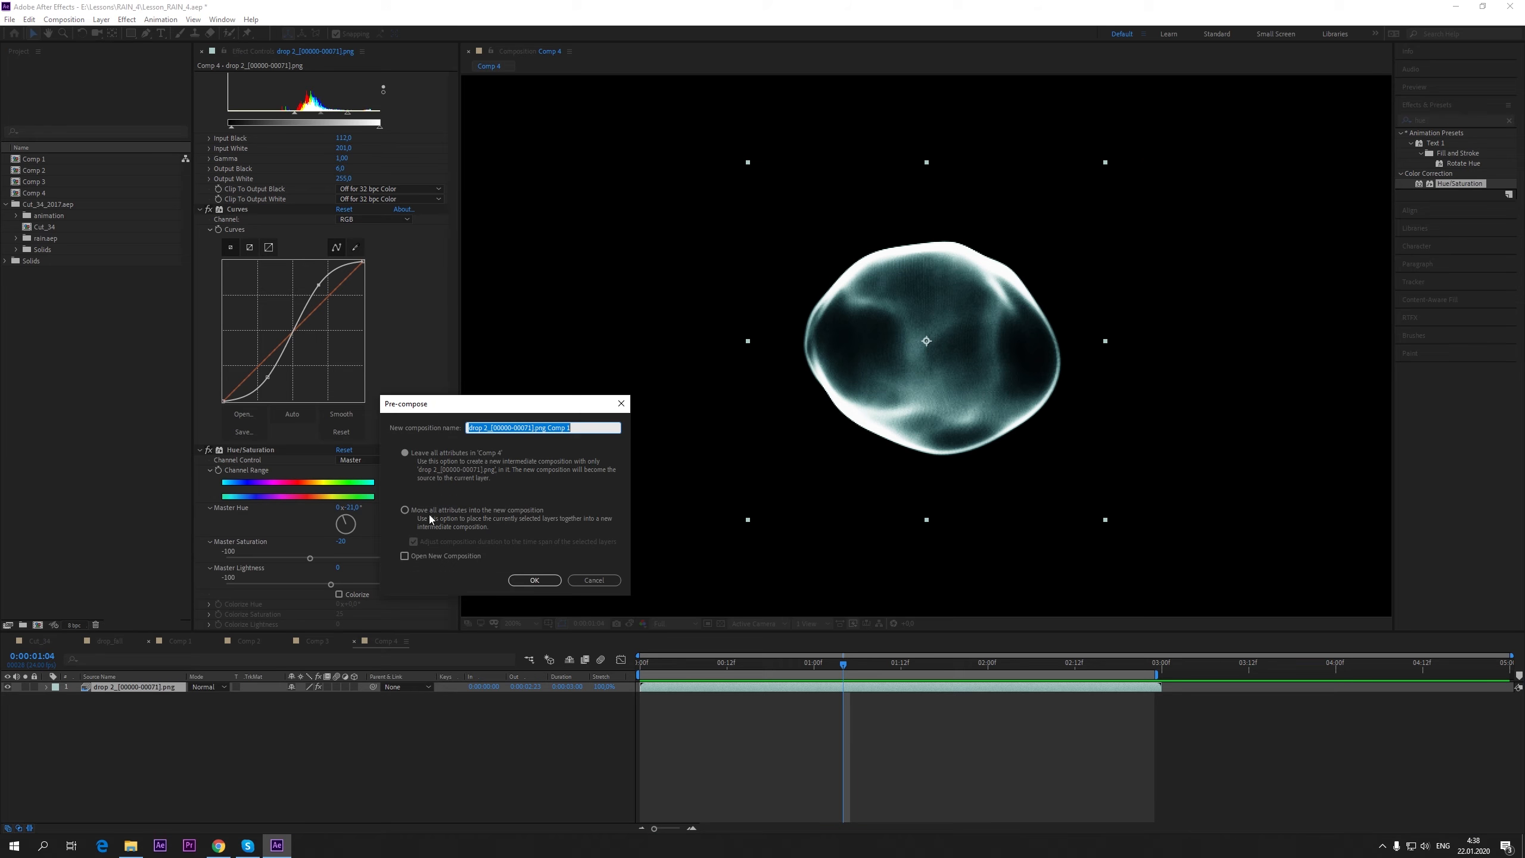
click(571, 424)
drag(571, 424, 469, 428)
text(drop)
click(453, 510)
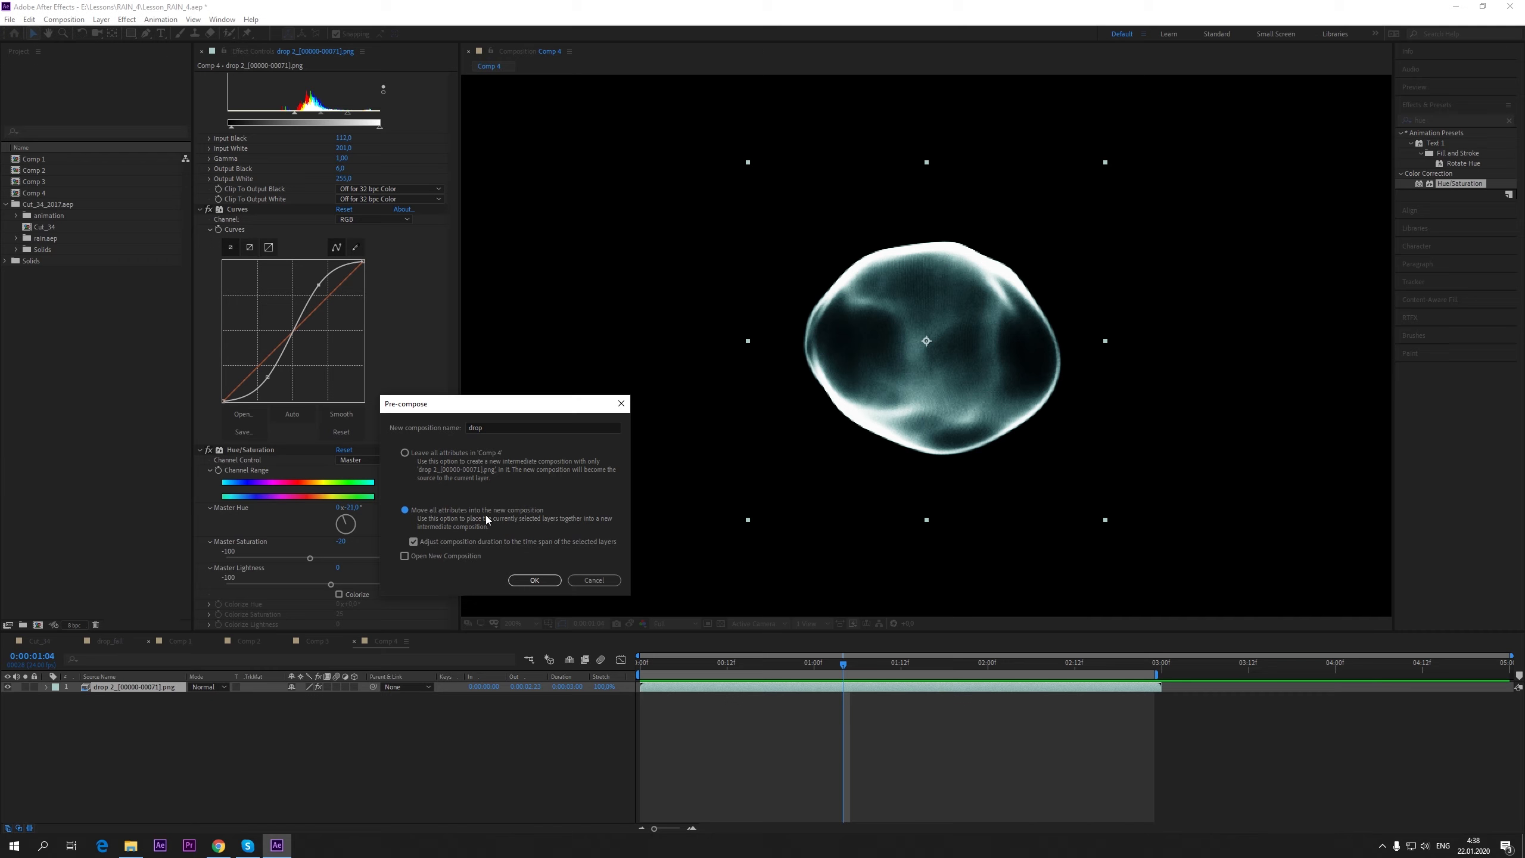
click(543, 582)
click(423, 711)
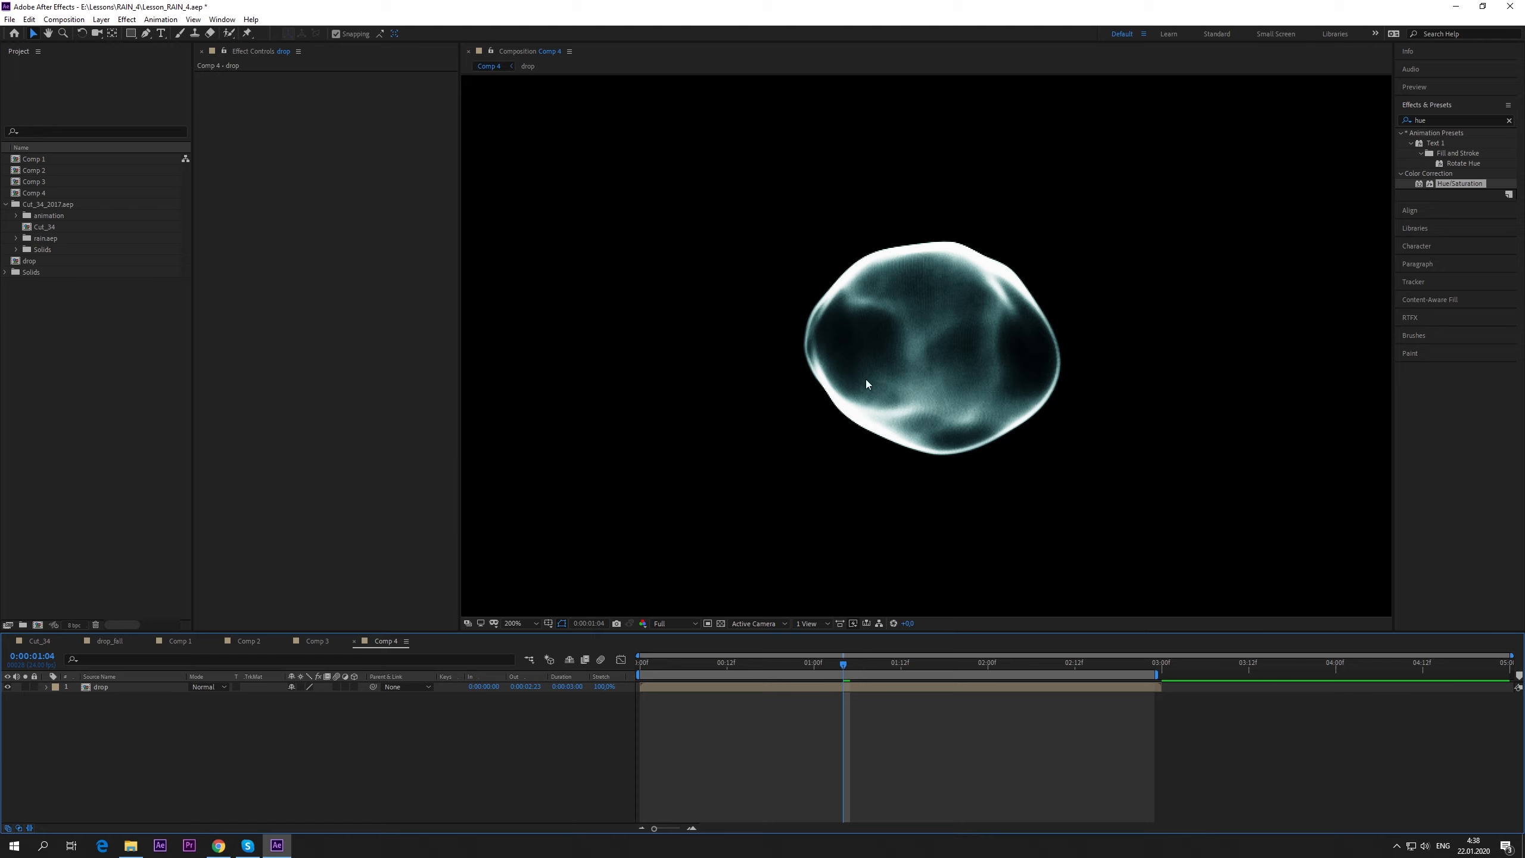
- Create a new black solid in Comp 4 and apply the Trapcode Particular effect to it
key(shift+slash)
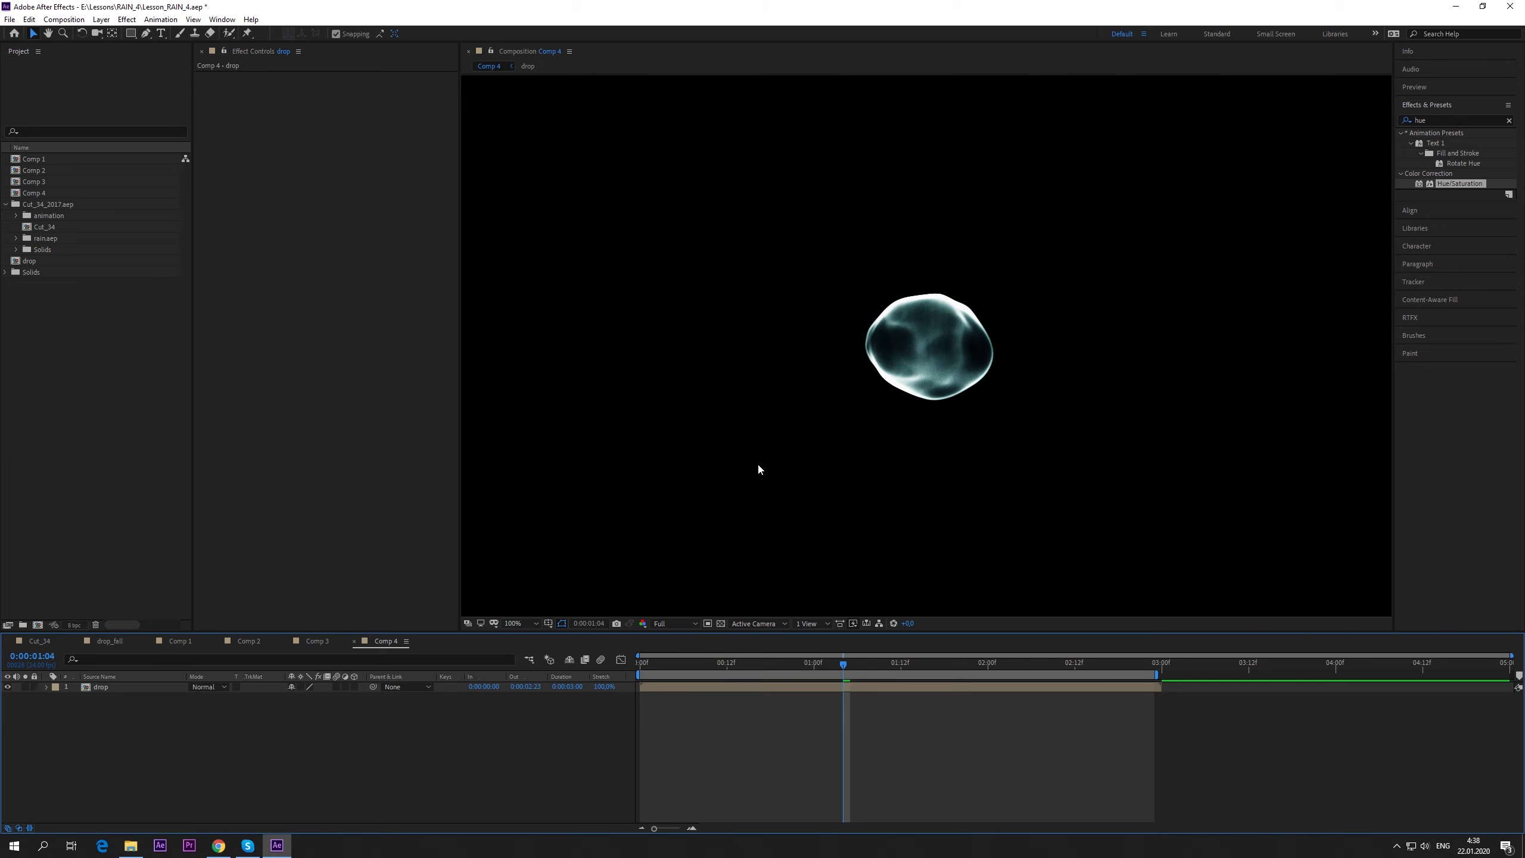
right_click(255, 758)
mouse_move(385, 623)
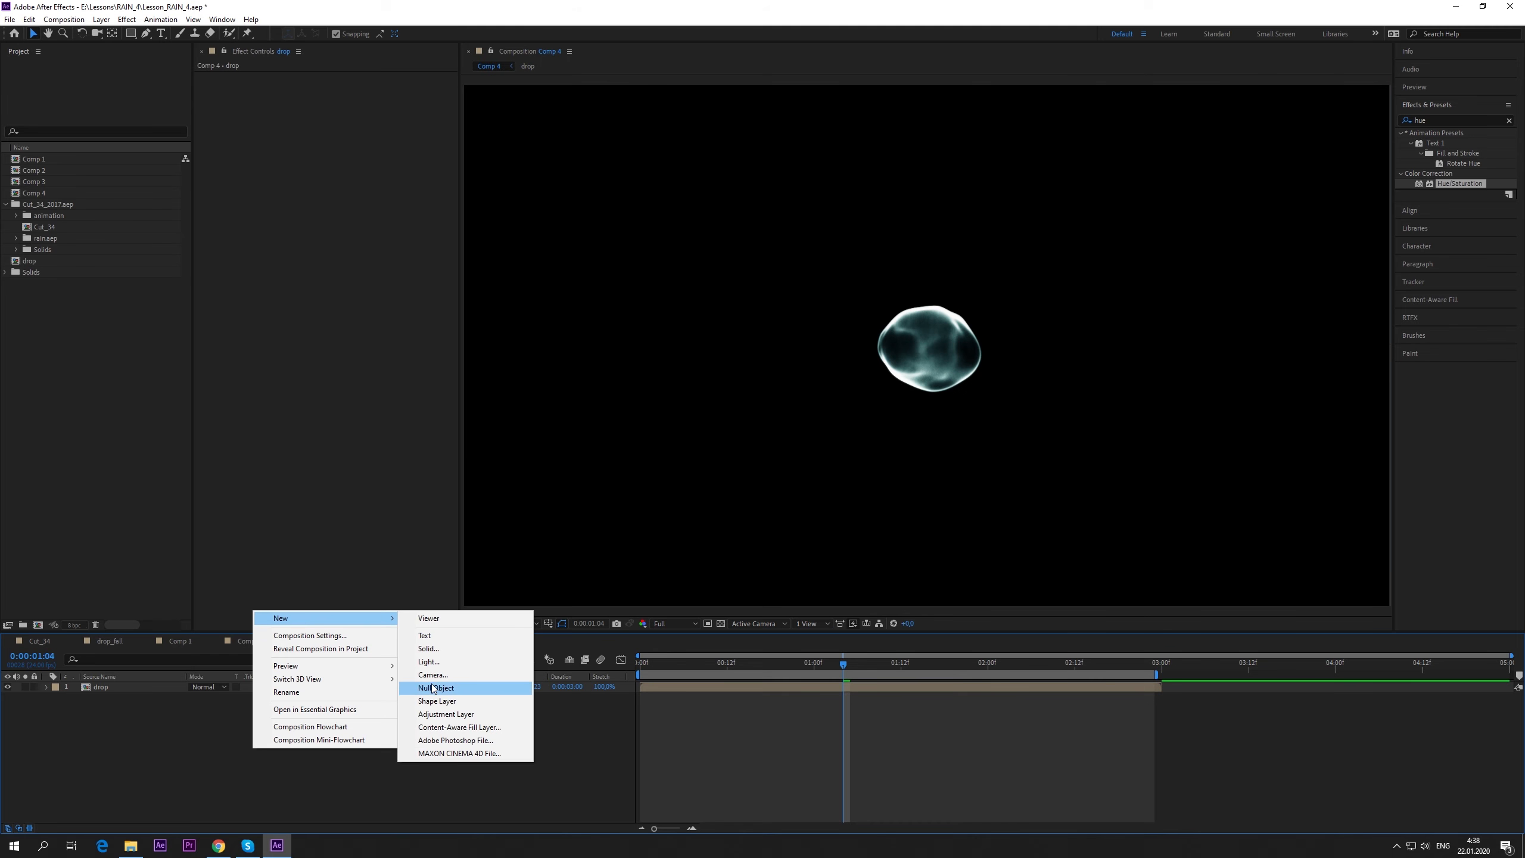
click(429, 648)
click(710, 579)
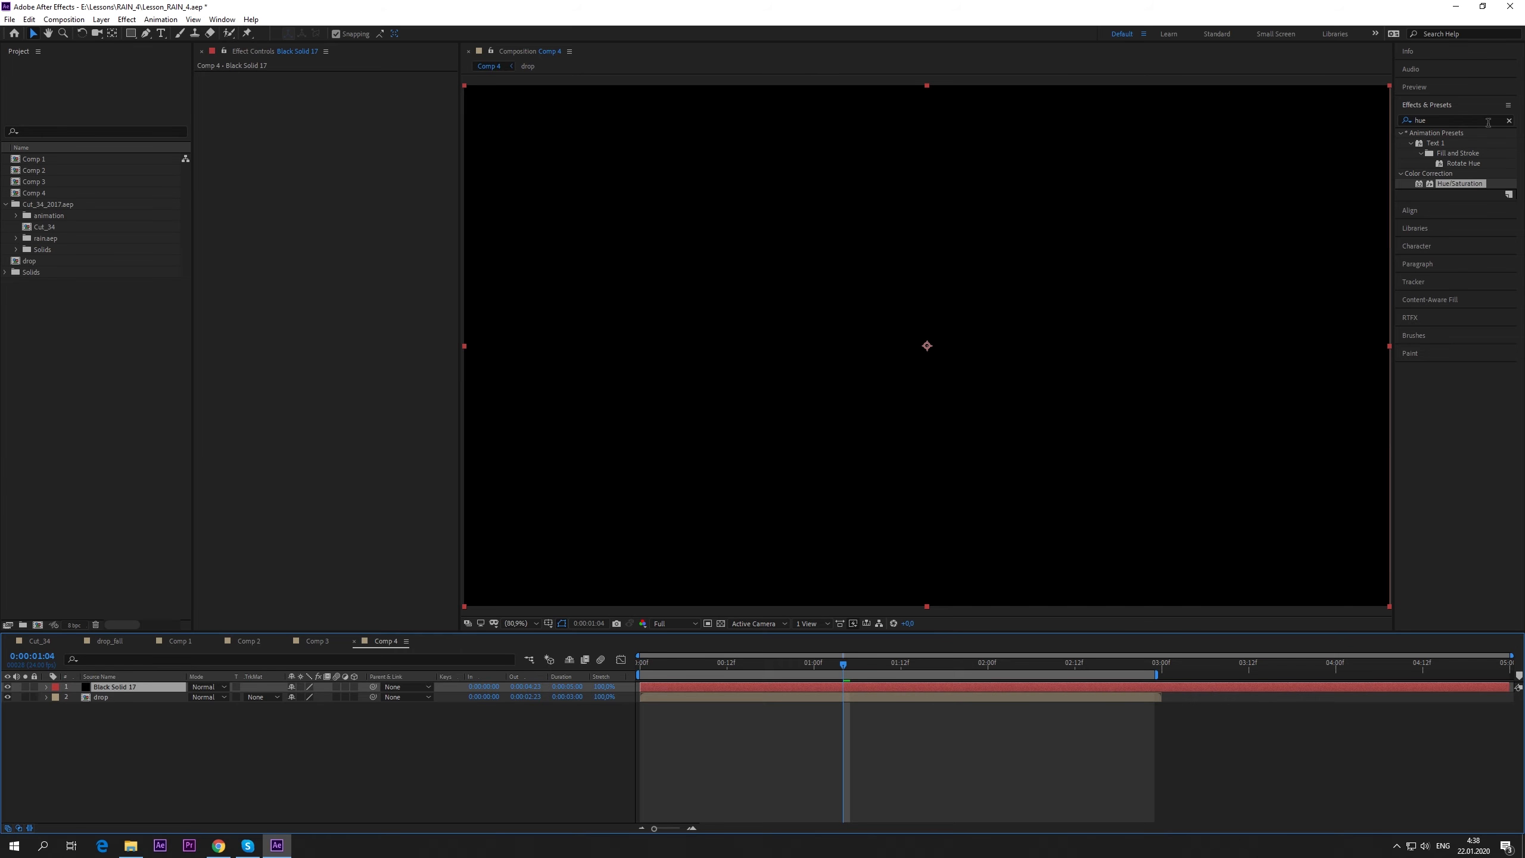
click(1508, 121)
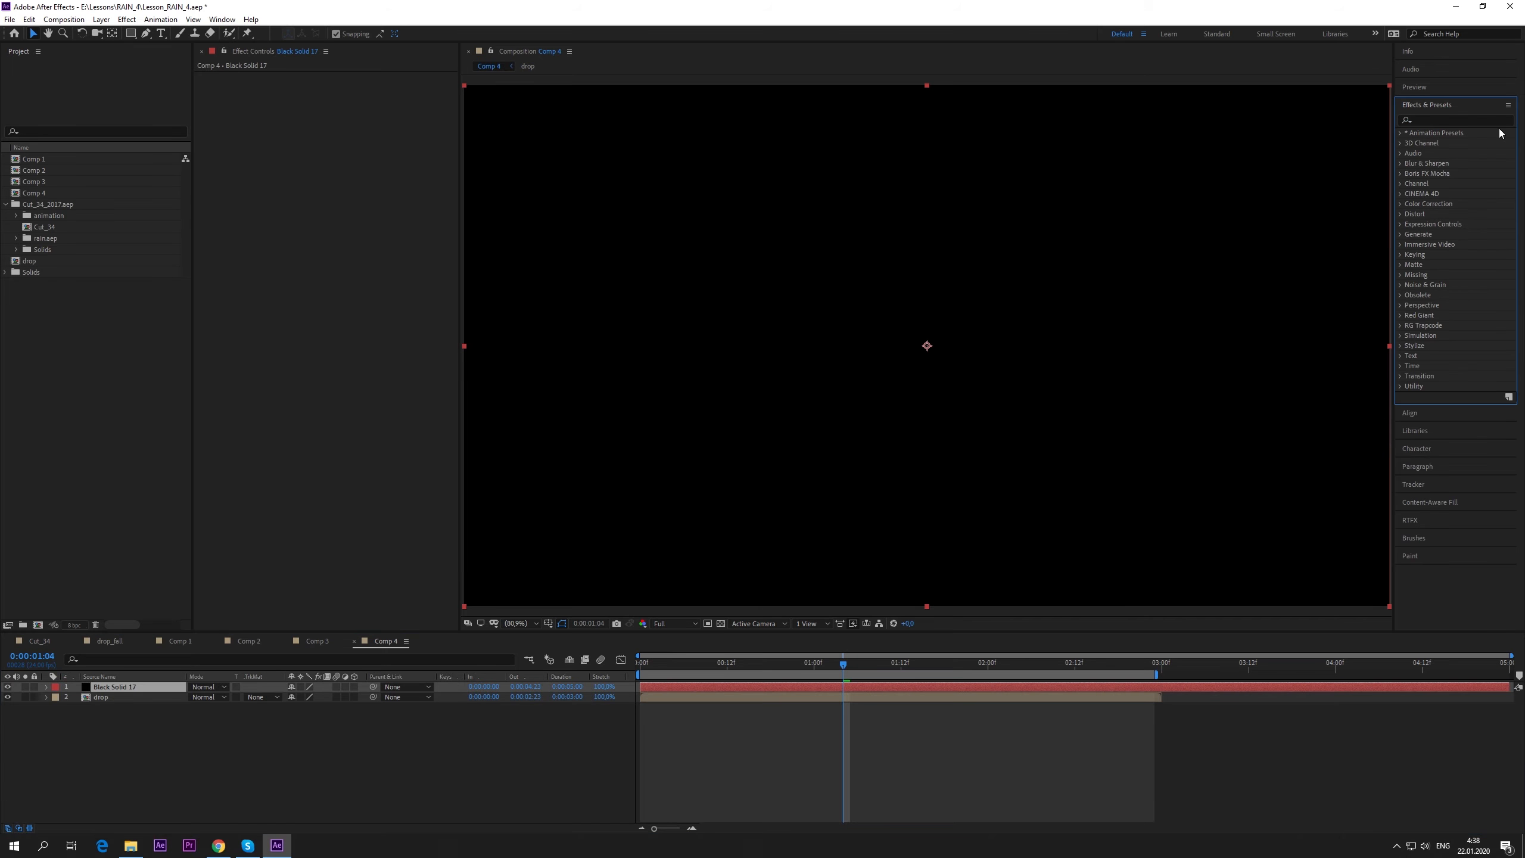
click(1408, 326)
drag(1440, 346, 865, 499)
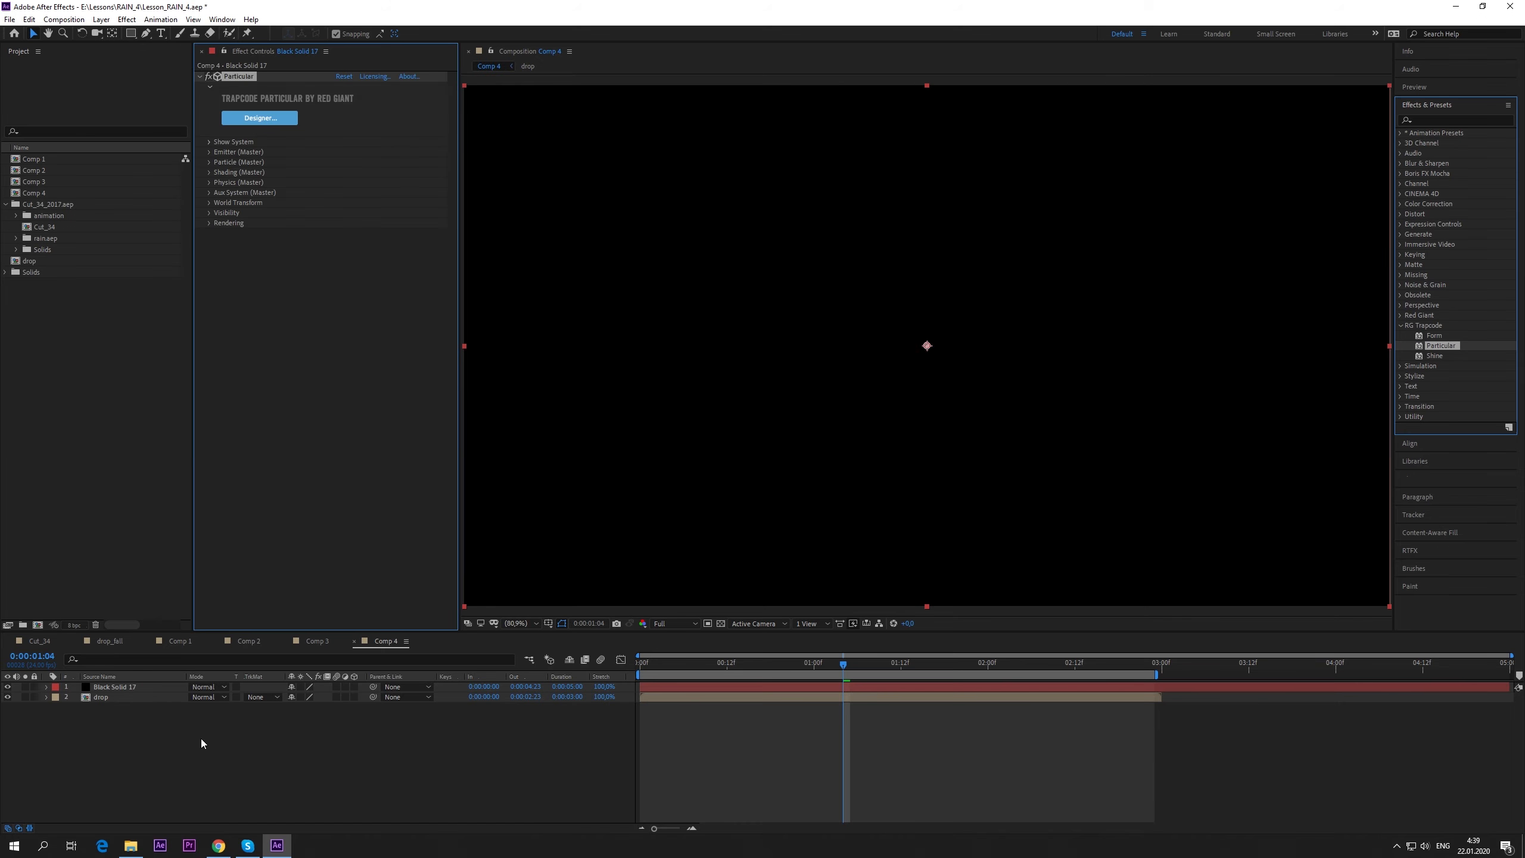
- Hide the drop layer in Comp 4 and select the black solid carrying Particular
click(104, 698)
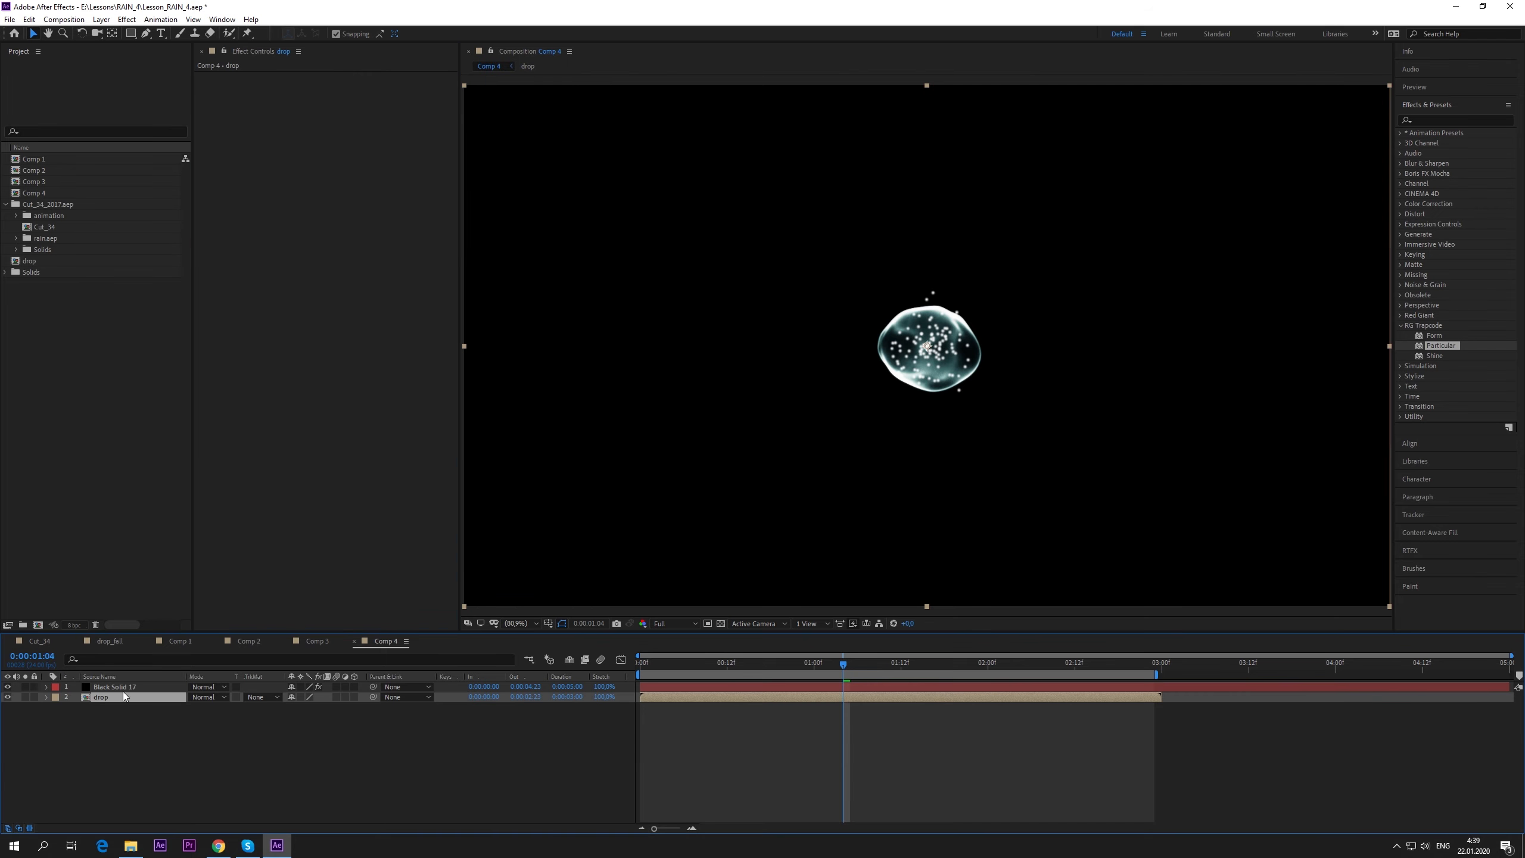
click(7, 696)
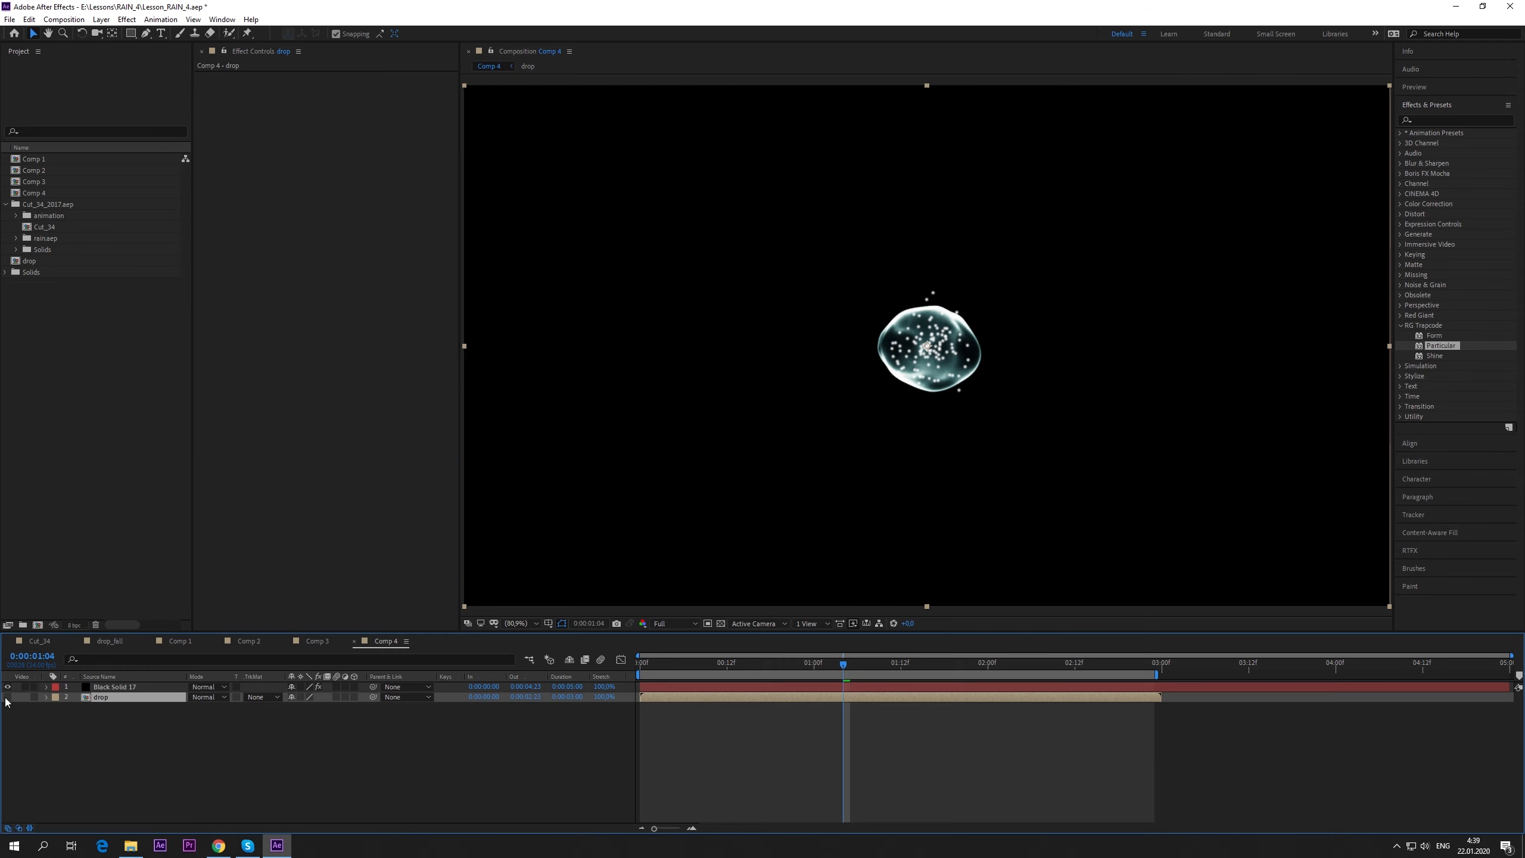
click(128, 689)
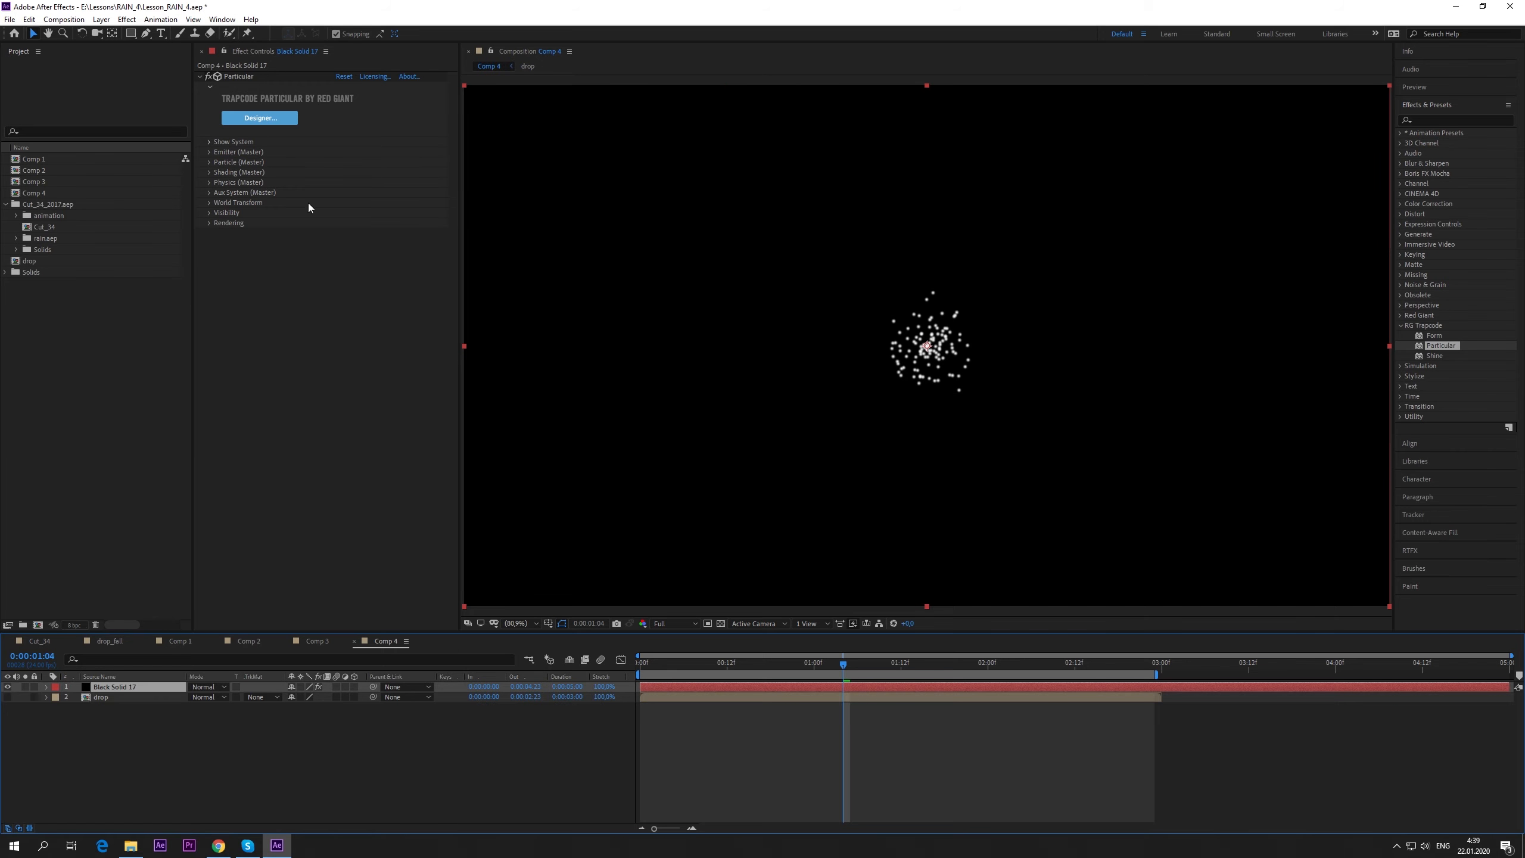
- Set Particular's emitter to 15 particles per second with Emitter Type Box, and preview the particles along the timeline
click(208, 151)
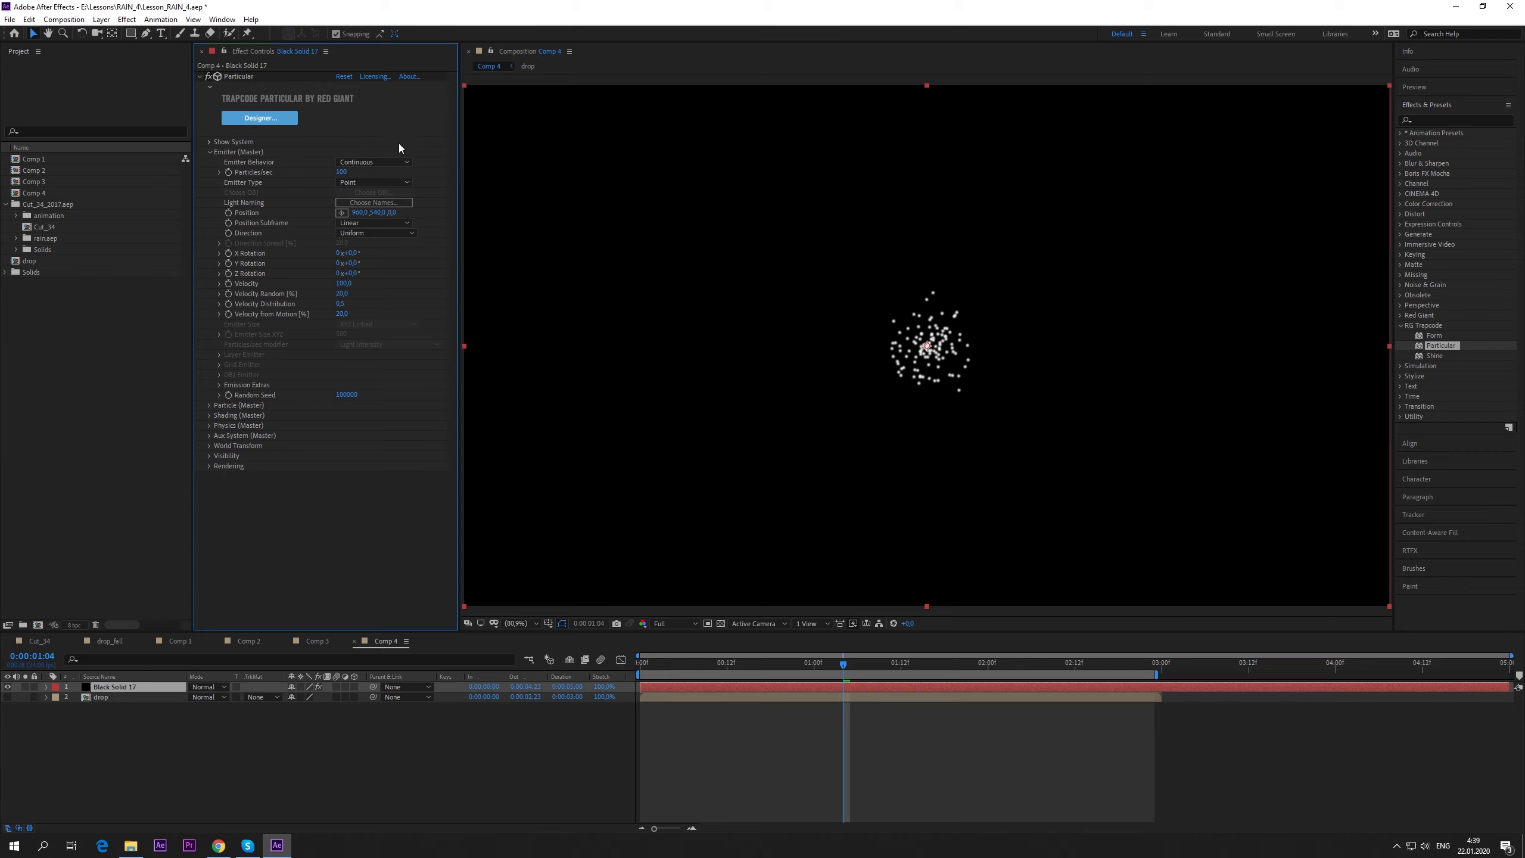
click(341, 172)
text(15)
key(Return)
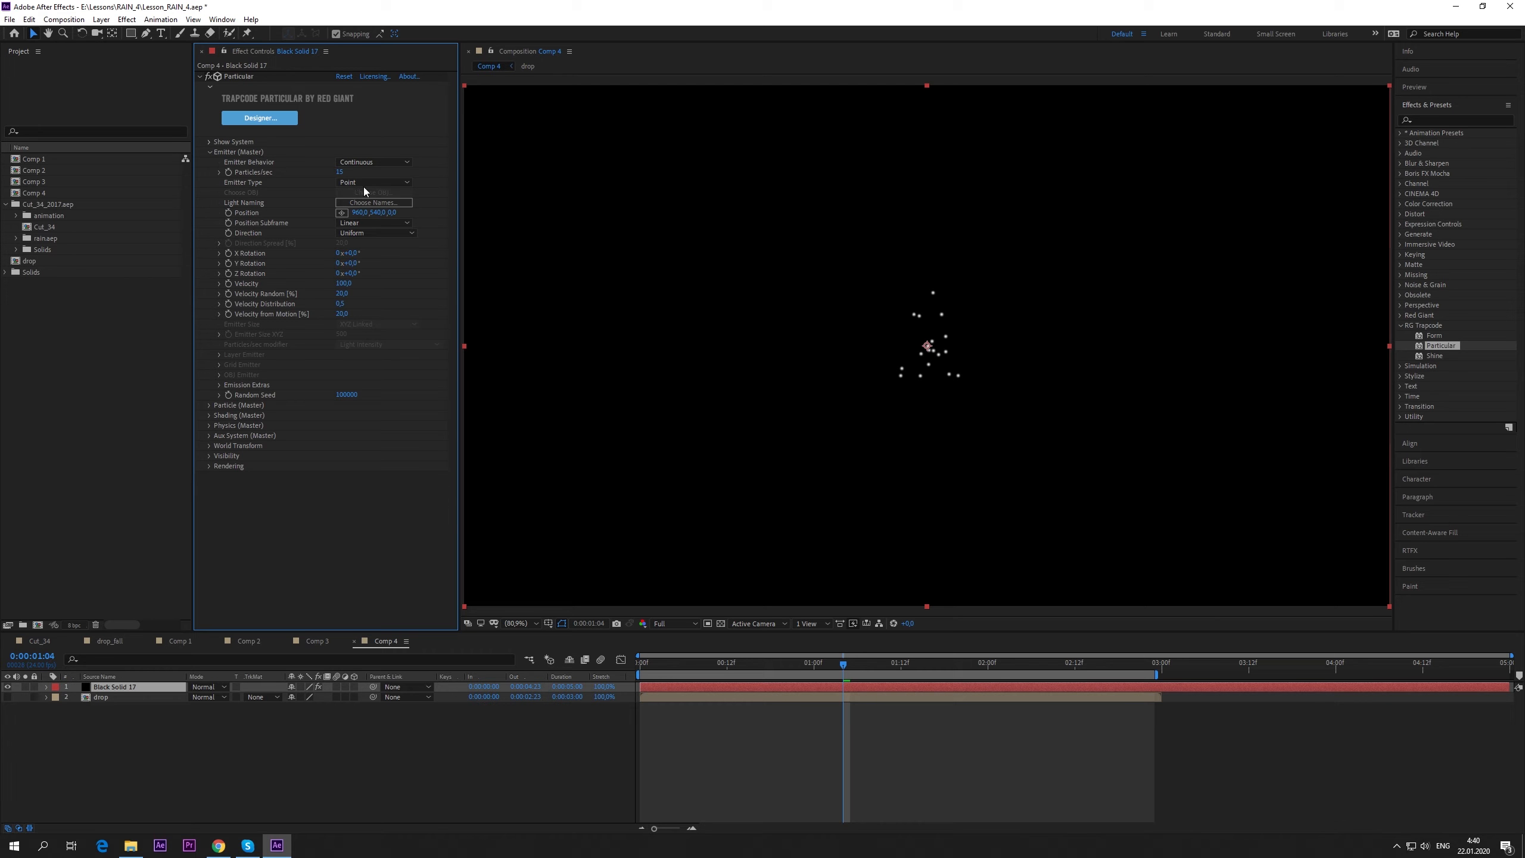
click(354, 184)
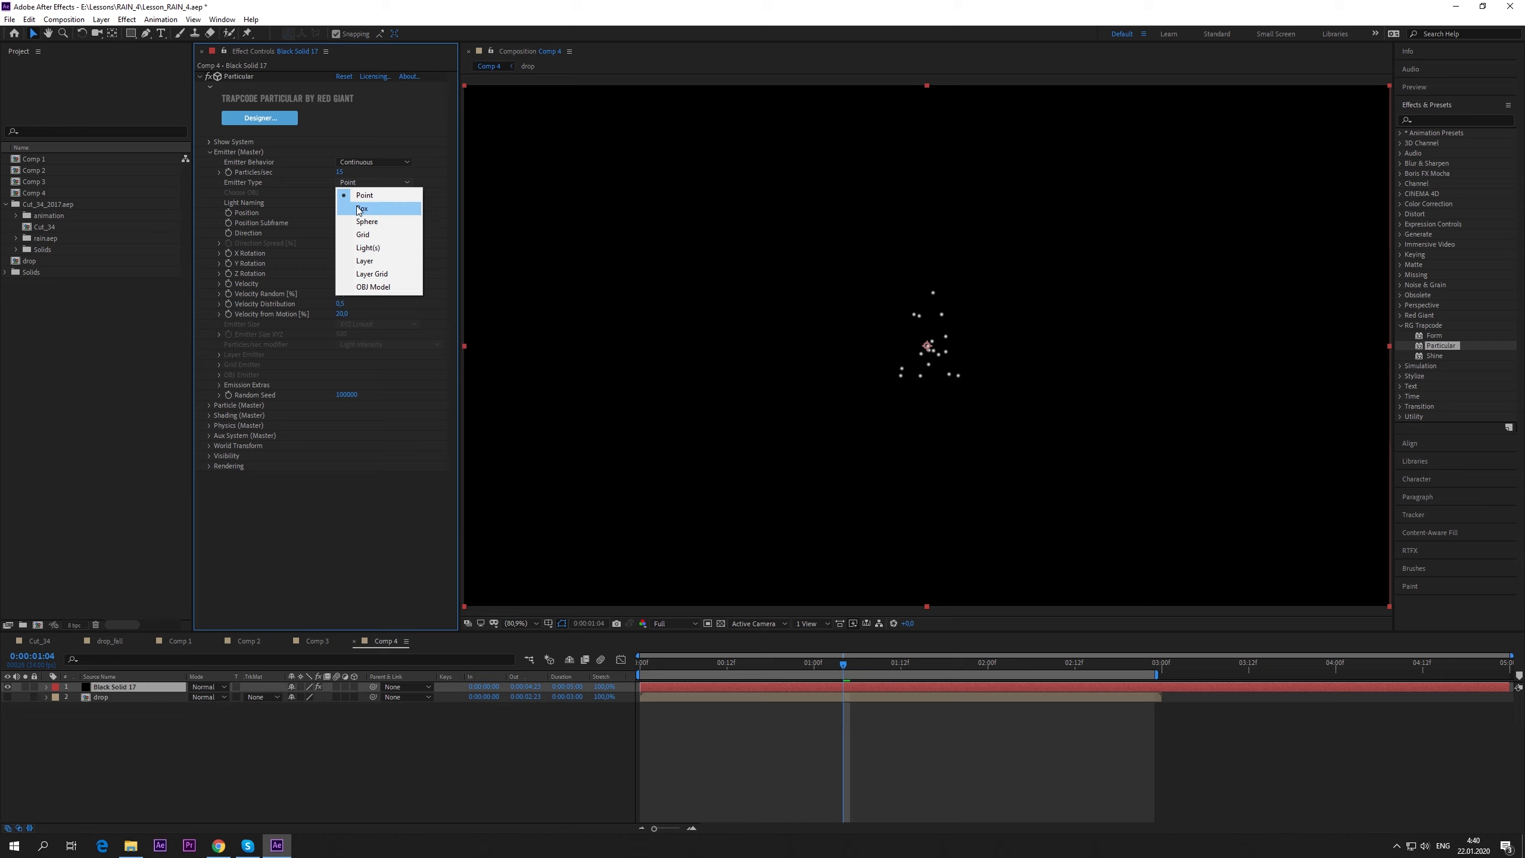
click(361, 208)
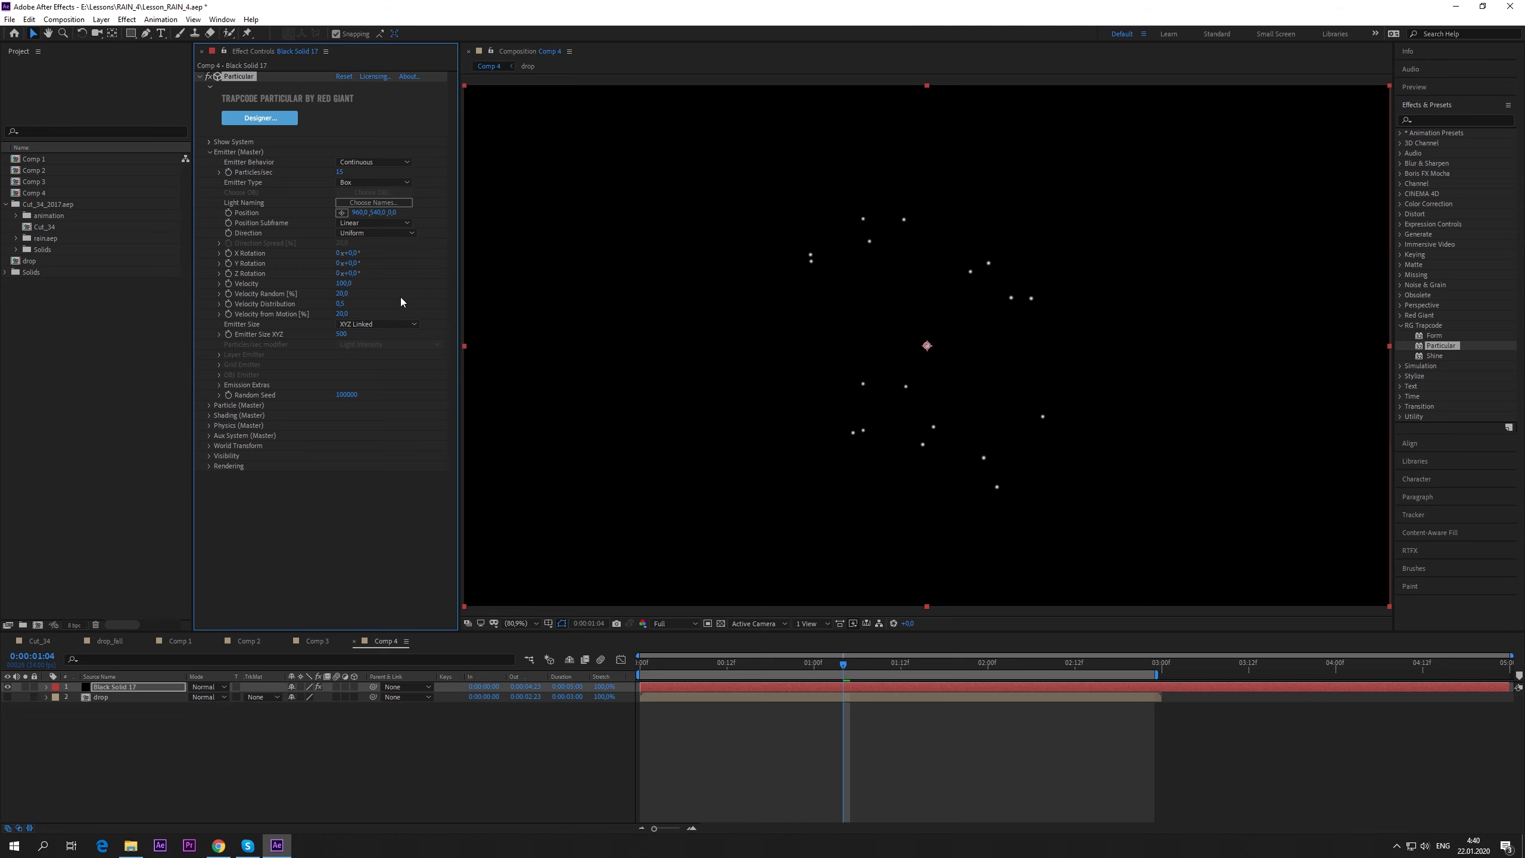
key(Home)
key(space)
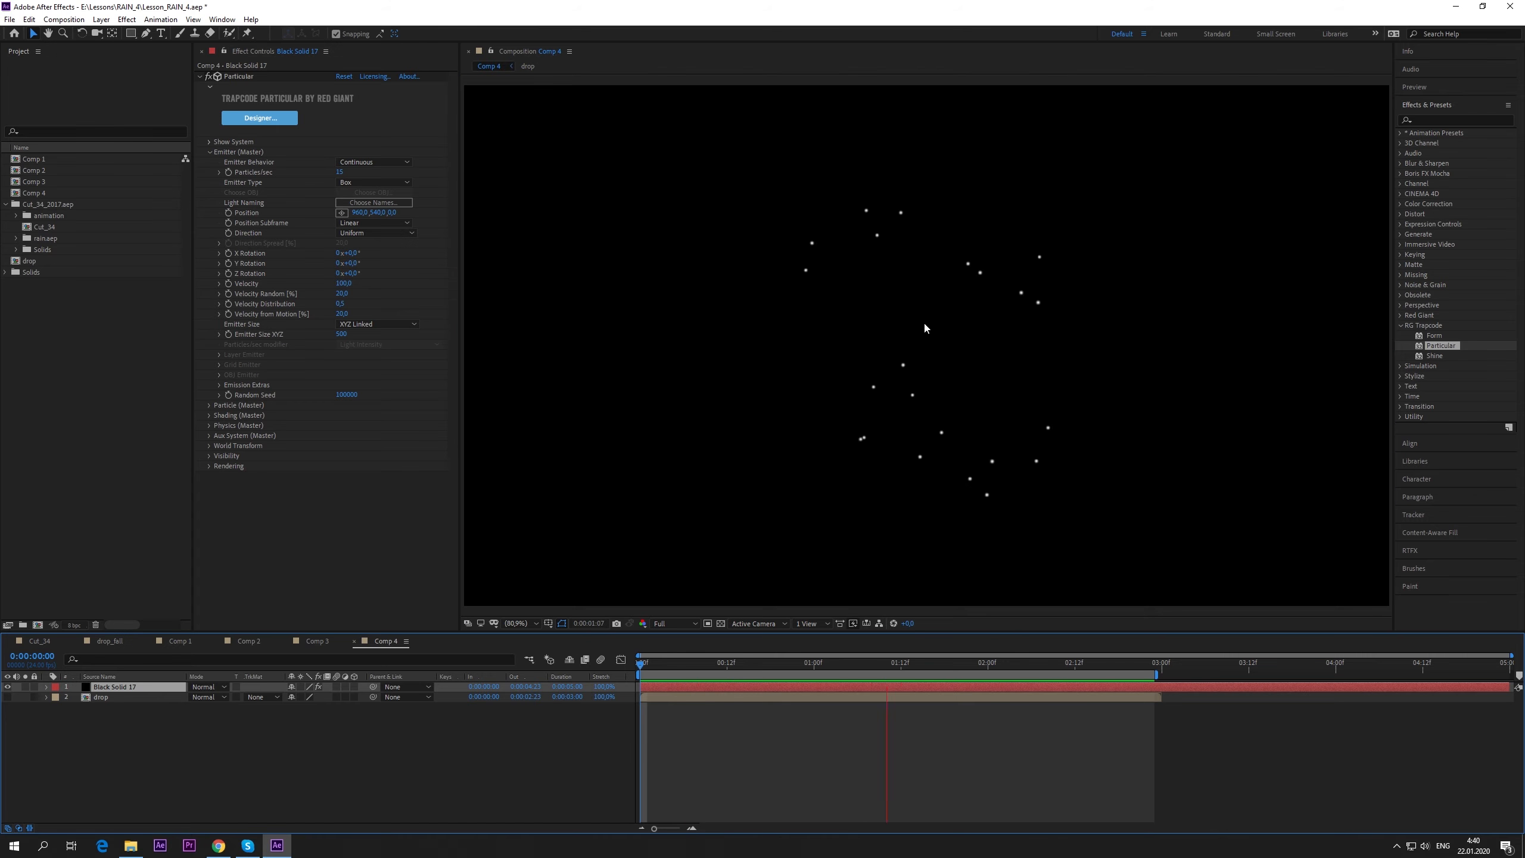
drag(759, 665, 1131, 672)
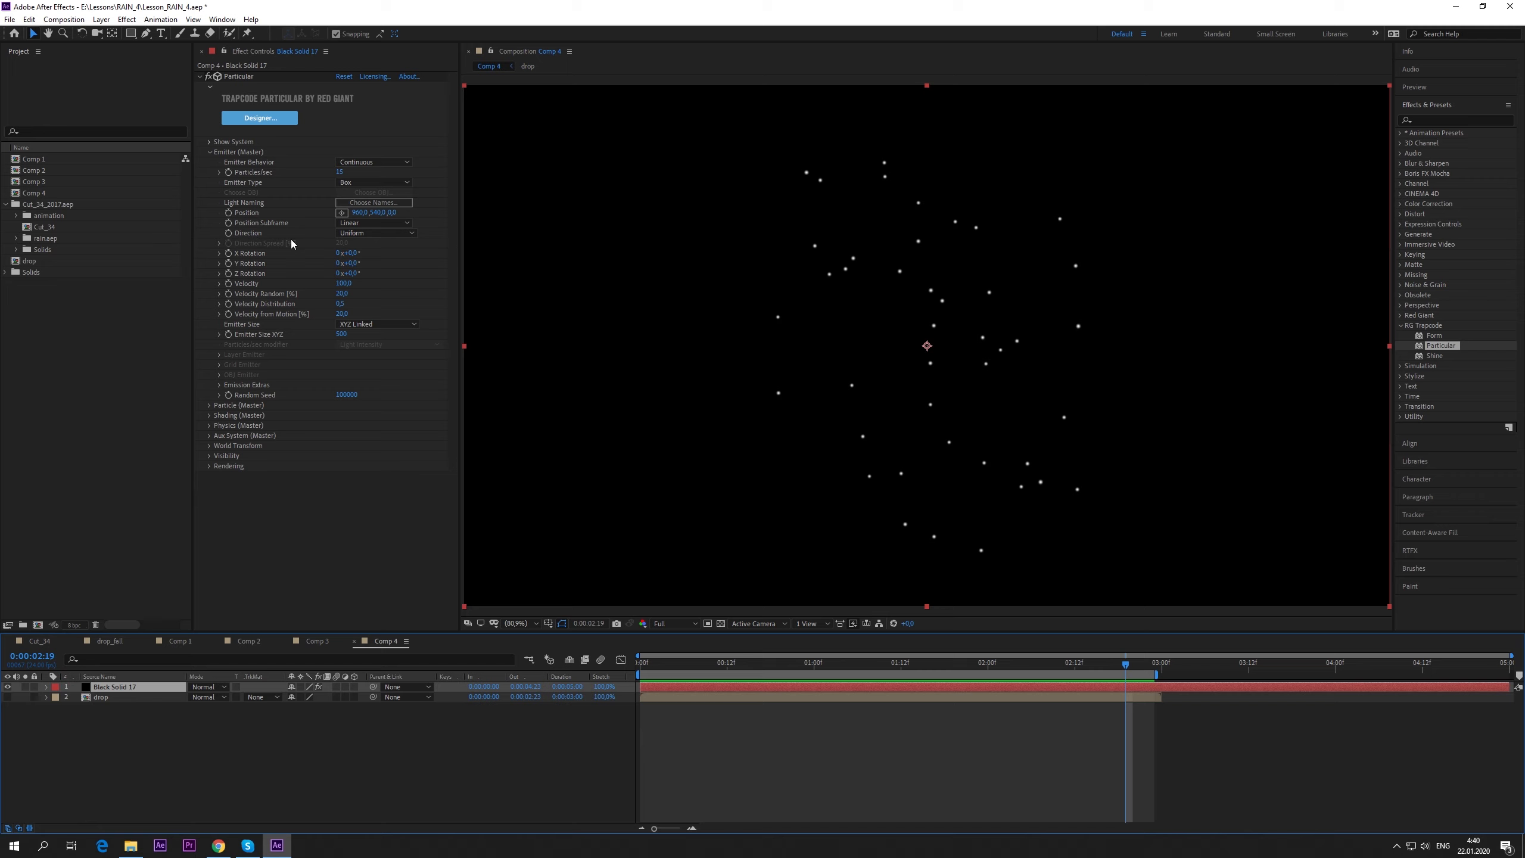
- Set Particular's emitter Direction to Directional with an X Rotation of -90°, and preview the particle motion
click(379, 234)
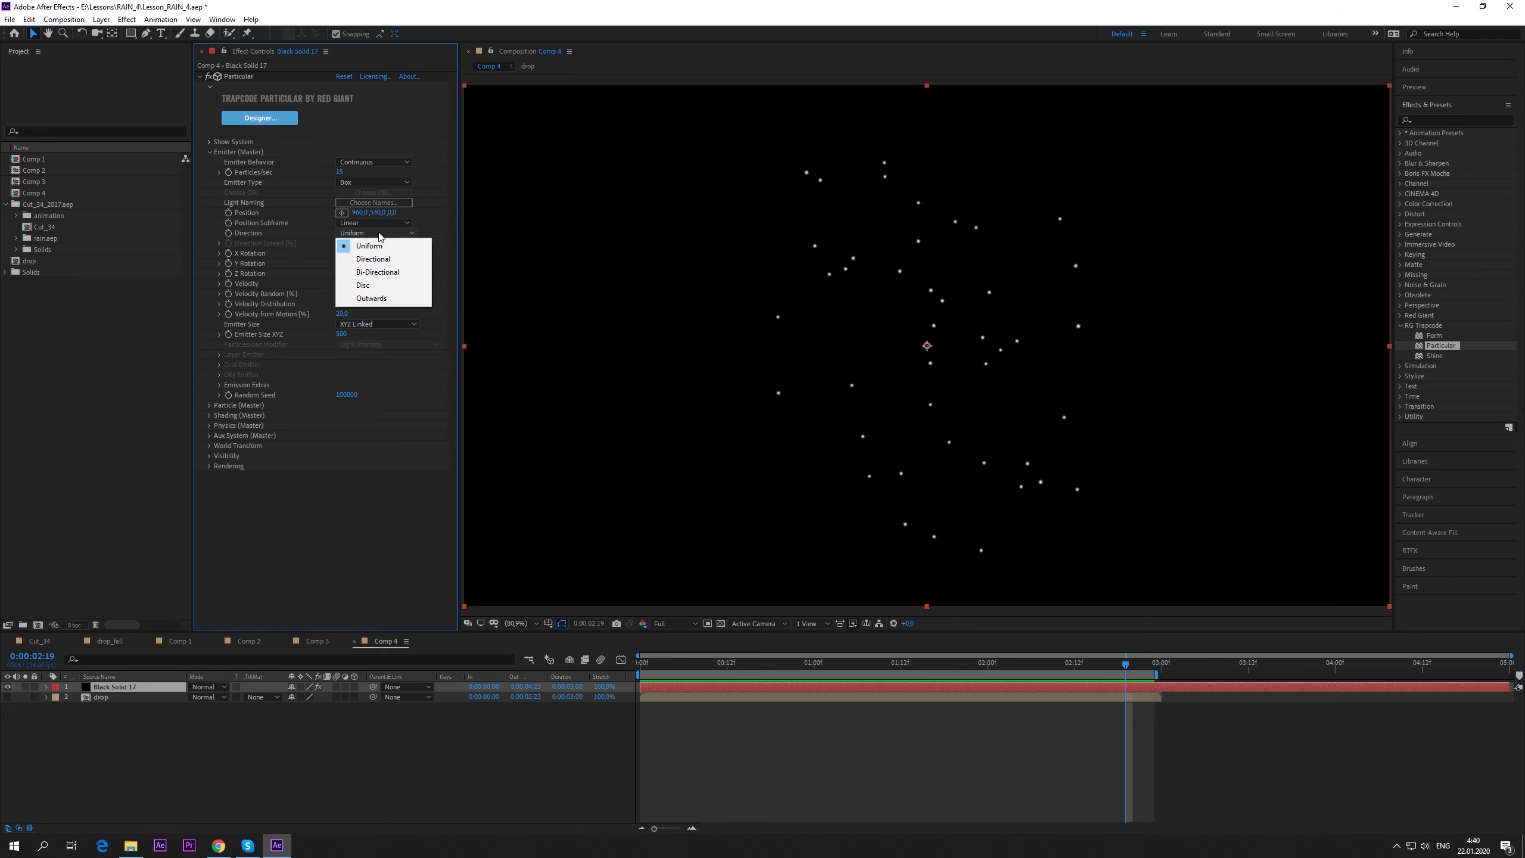
click(373, 262)
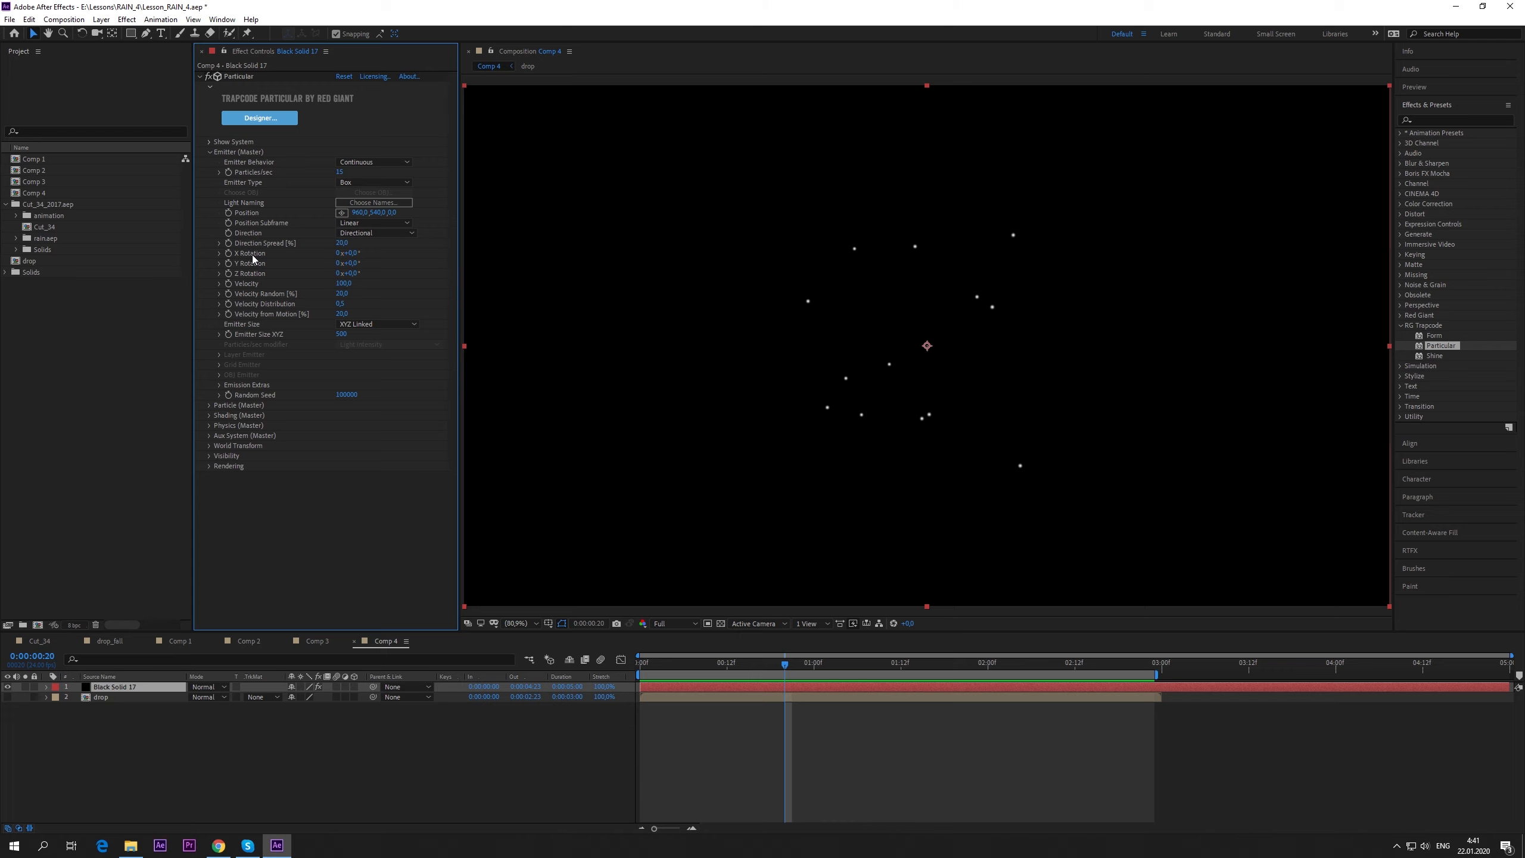
click(360, 253)
text(-90)
key(Return)
key(space)
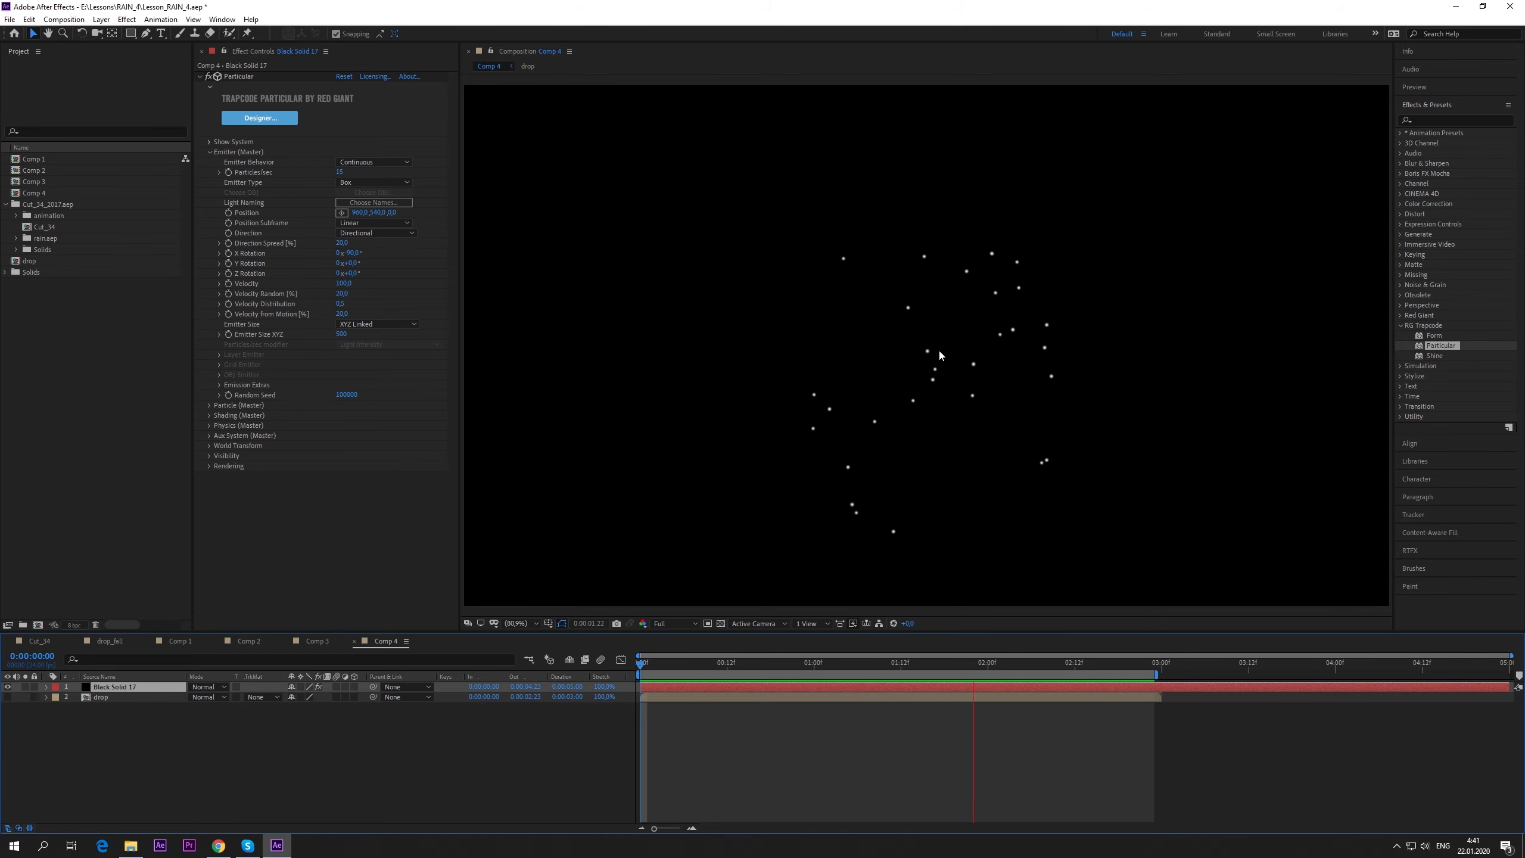
key(space)
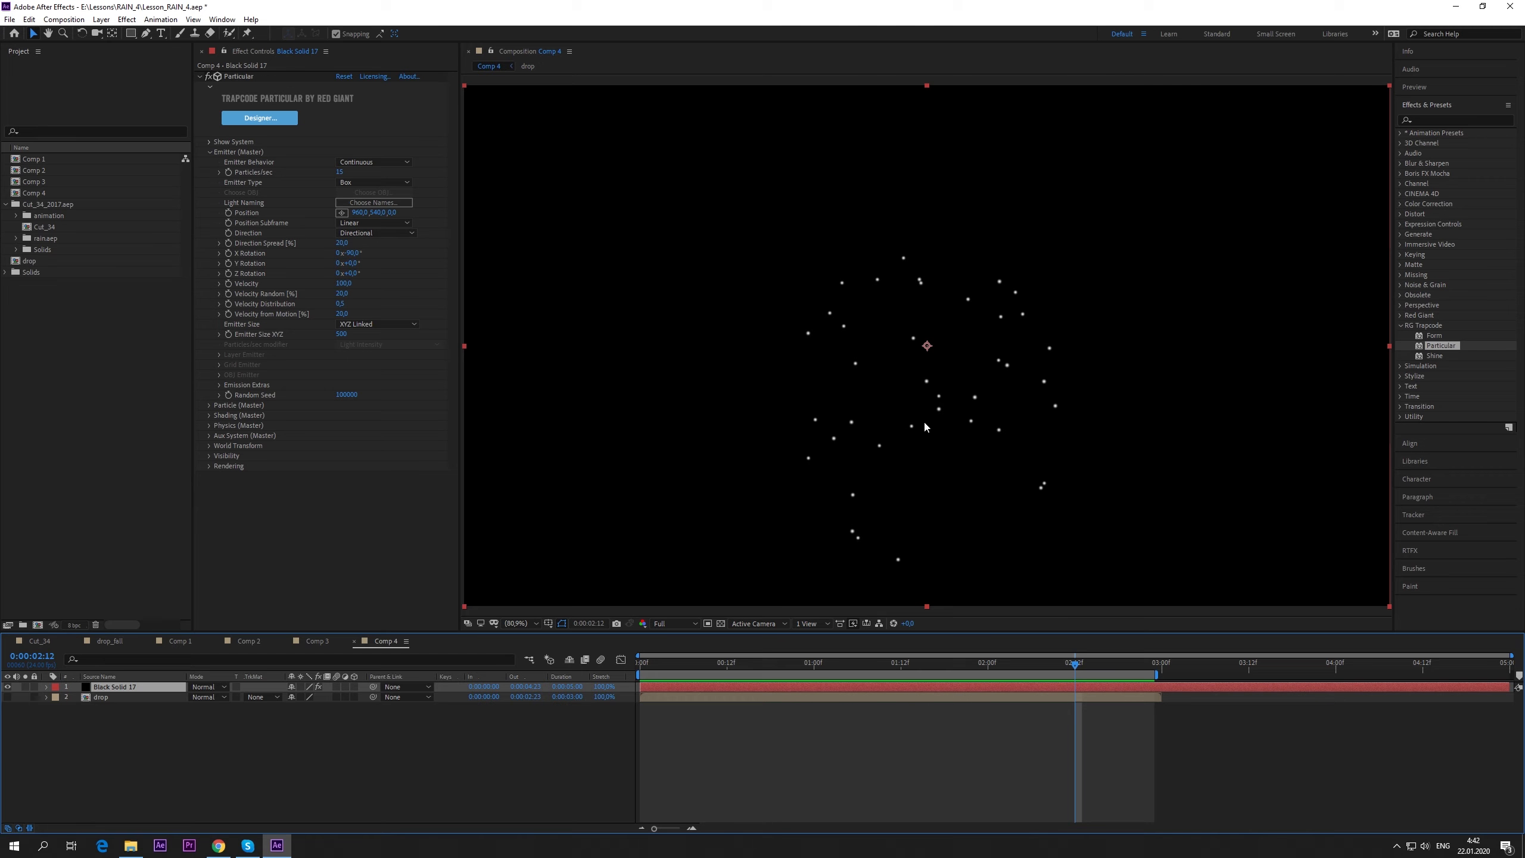
- Set the emitter's Direction Spread to 5% and check the particles a few frames earlier
click(341, 243)
text(5)
key(Return)
key(Page_Up)
key(Page_Up)
key(Page_Up)
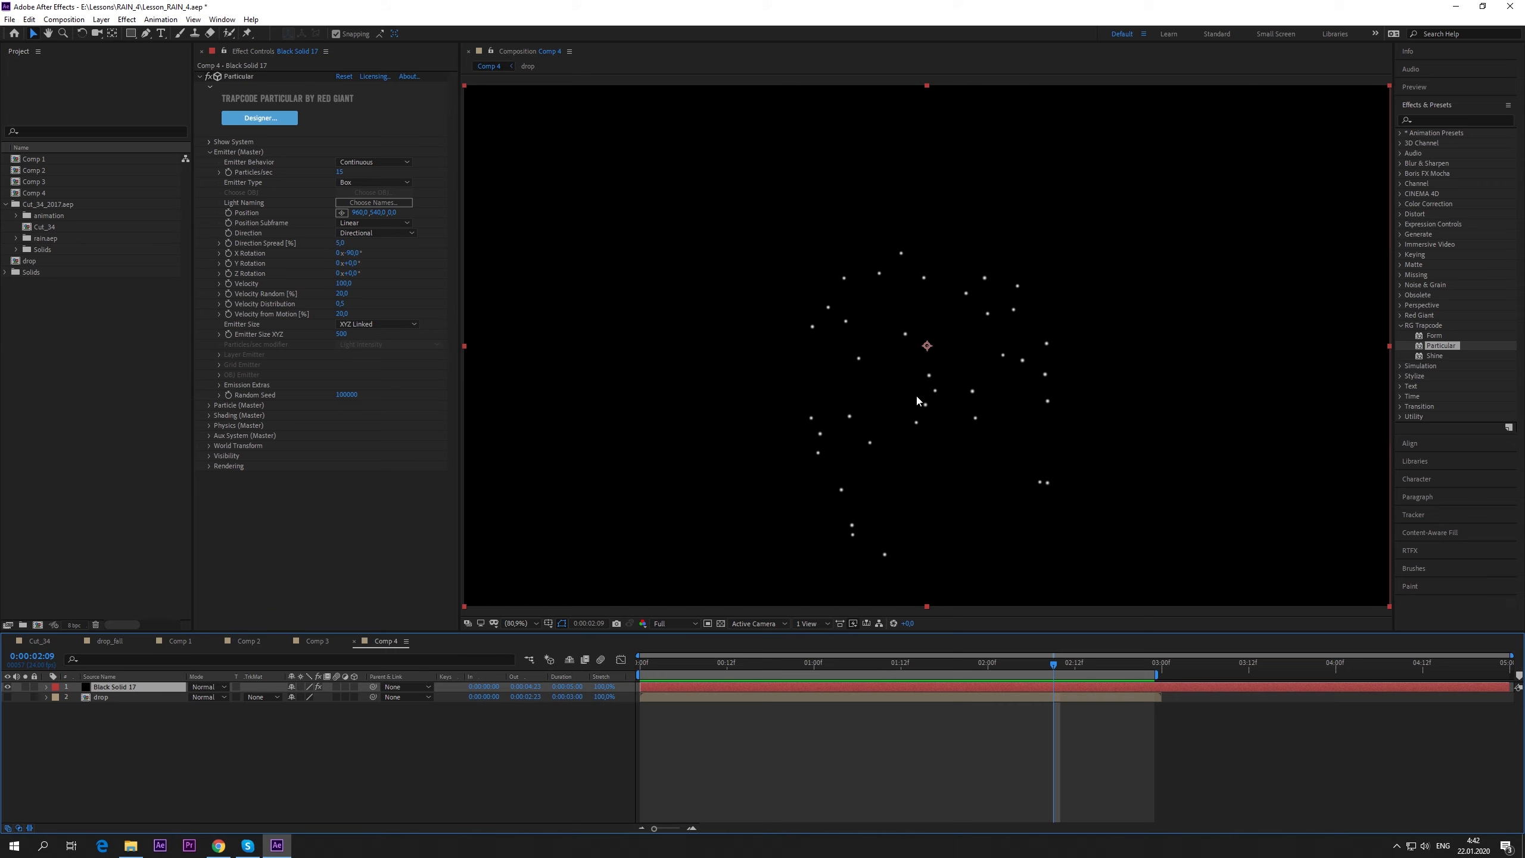
- Set the emitter's Velocity to 200 and return to the start of the composition
click(379, 297)
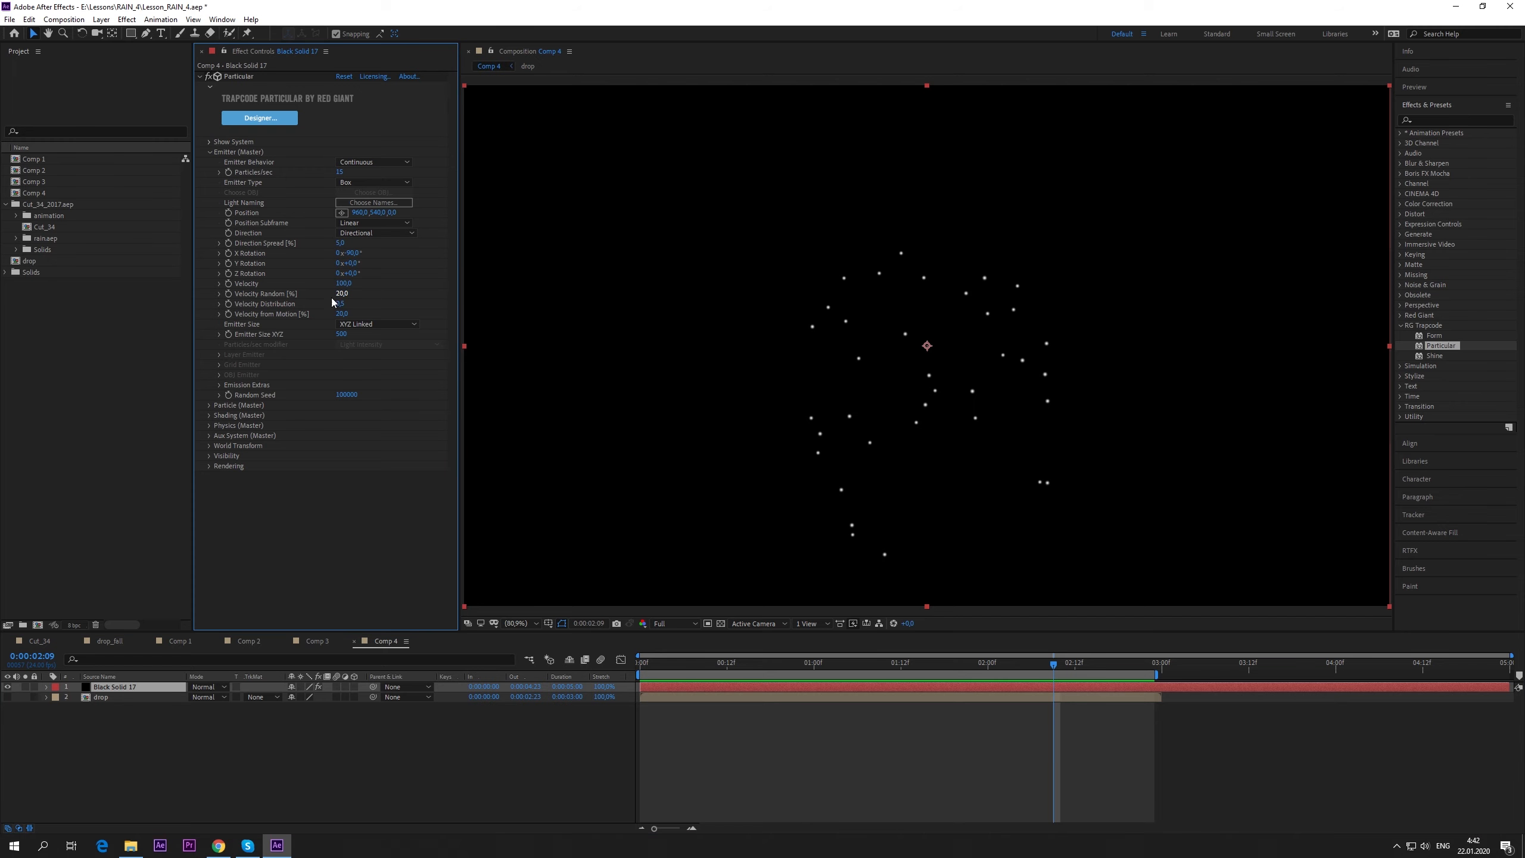
click(345, 284)
text(200)
key(Return)
key(Home)
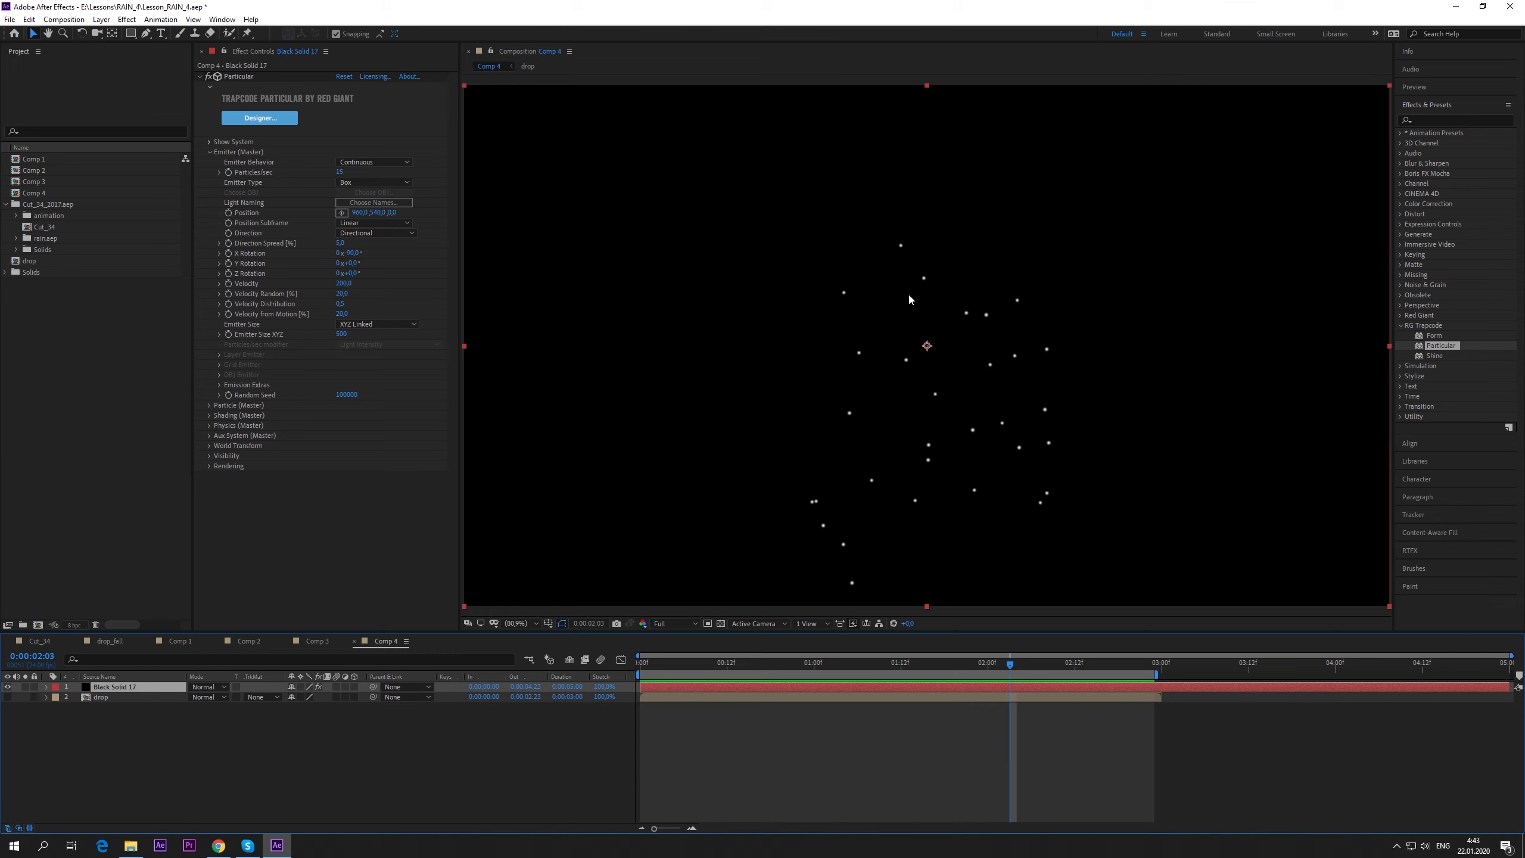
- Switch Emitter Size to XYZ Individual and set Emitter Size Z to 0
click(366, 324)
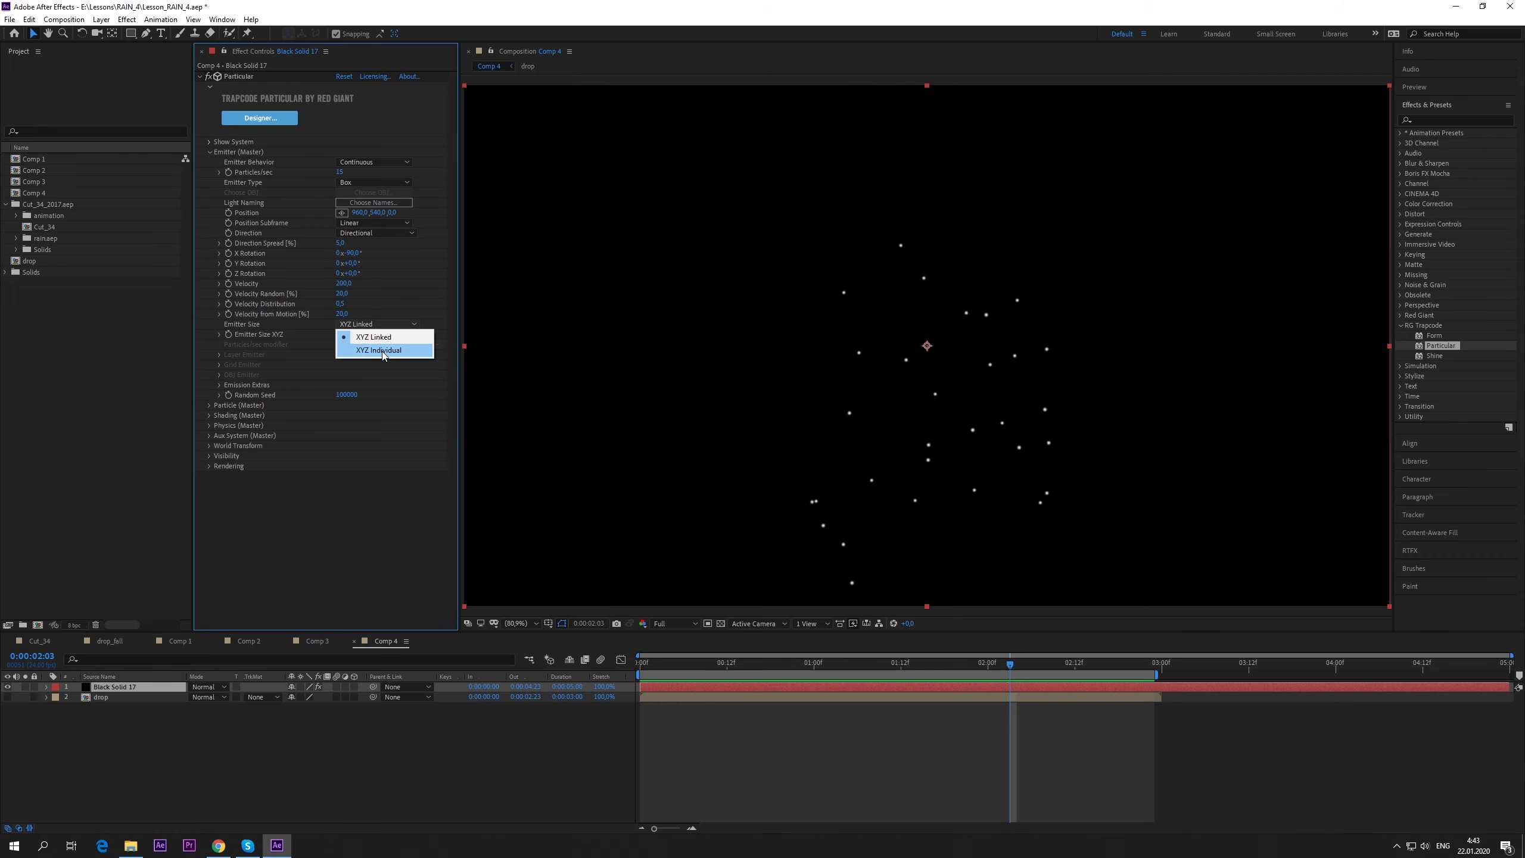
click(381, 351)
click(340, 354)
text(0)
key(Return)
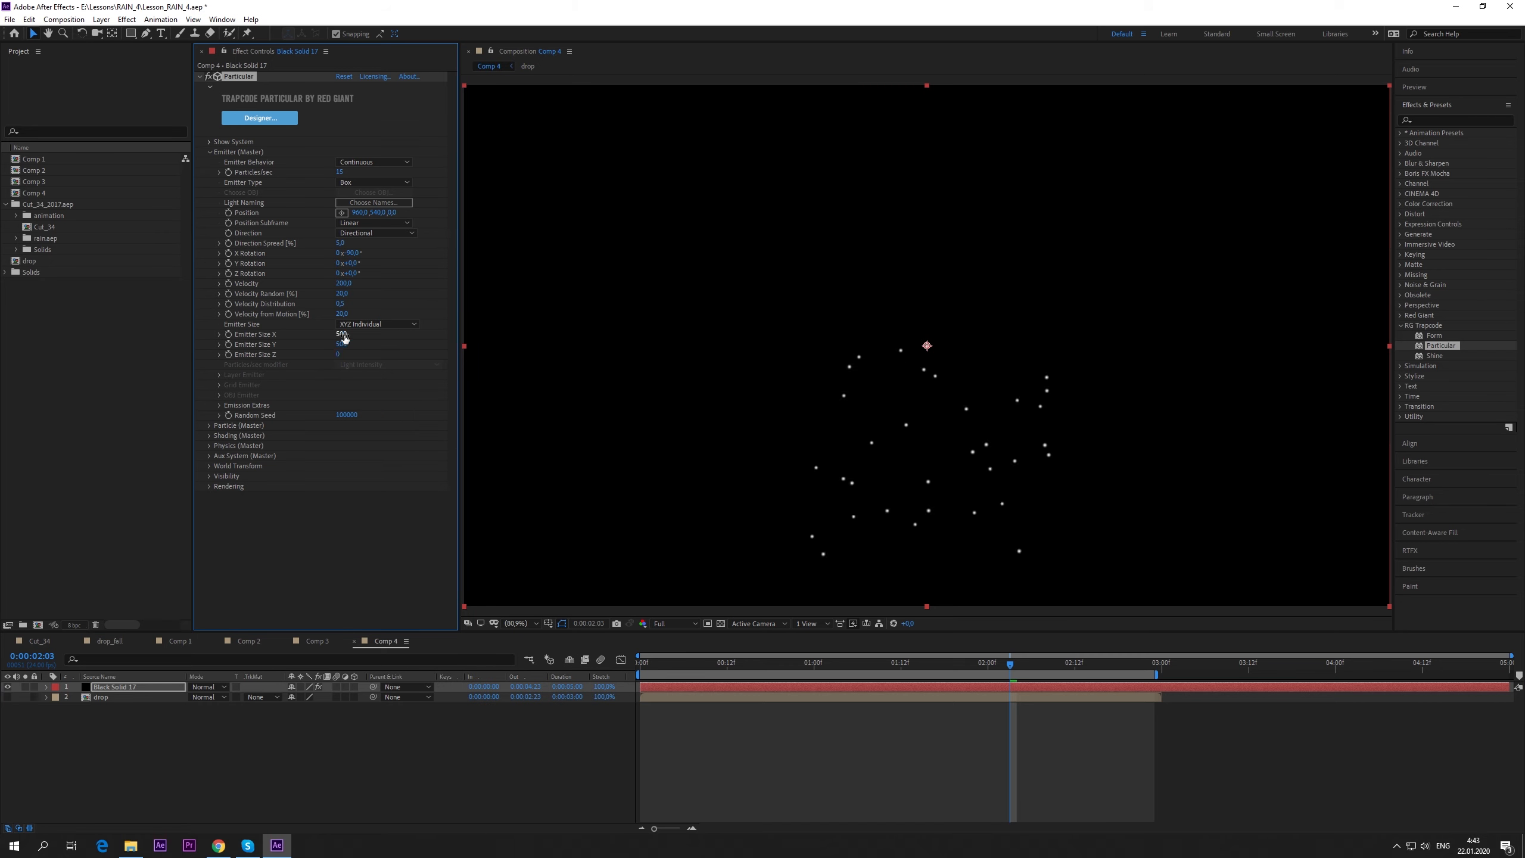
- Set Emitter Size X and Emitter Size Y to 1000 each, and preview the wider emission
click(342, 334)
text(1000)
key(Tab)
text(1000)
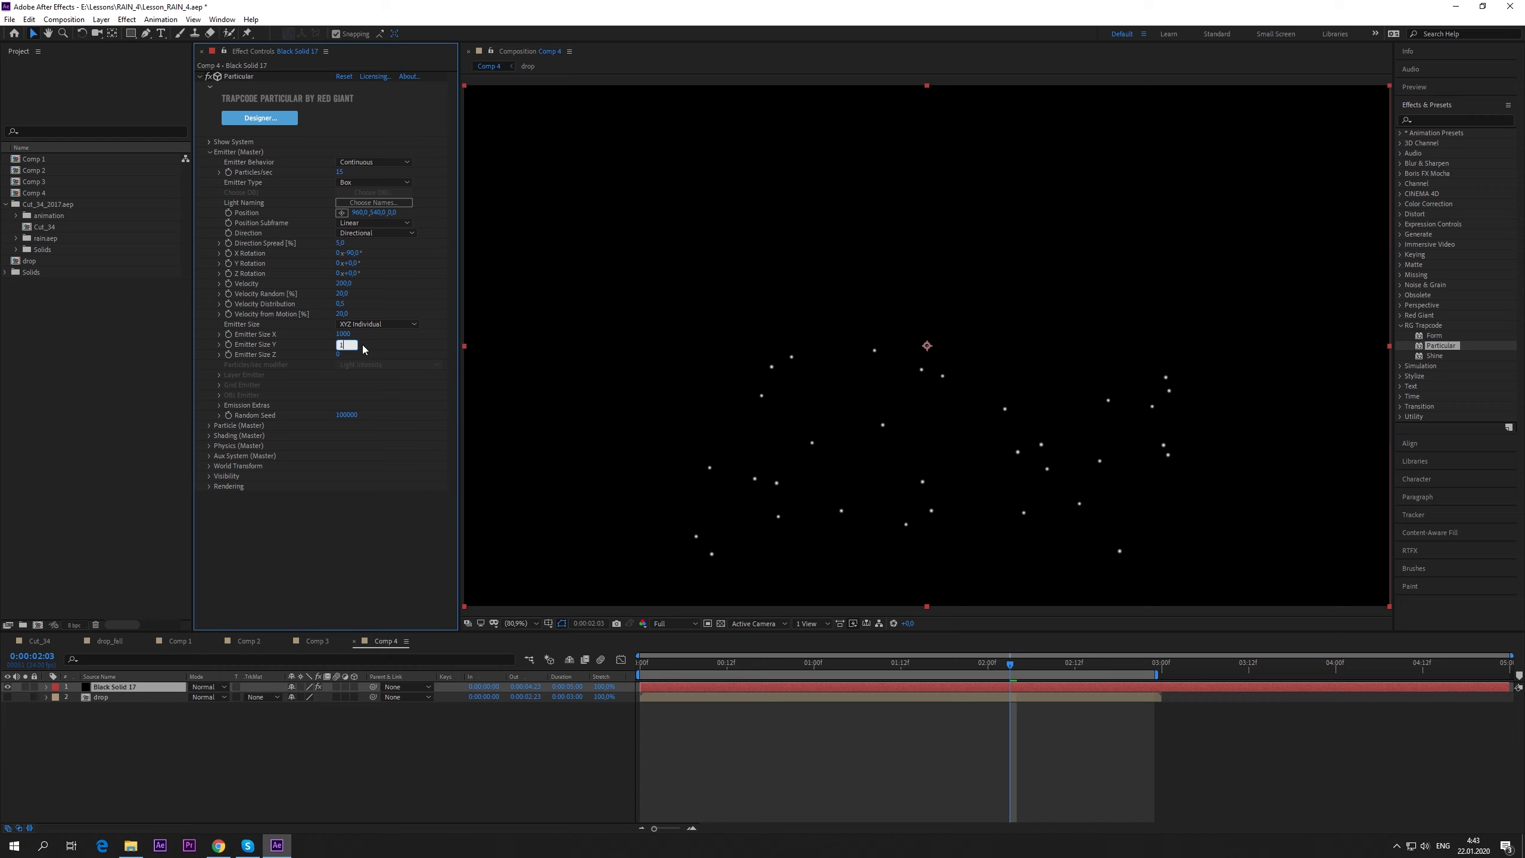
key(space)
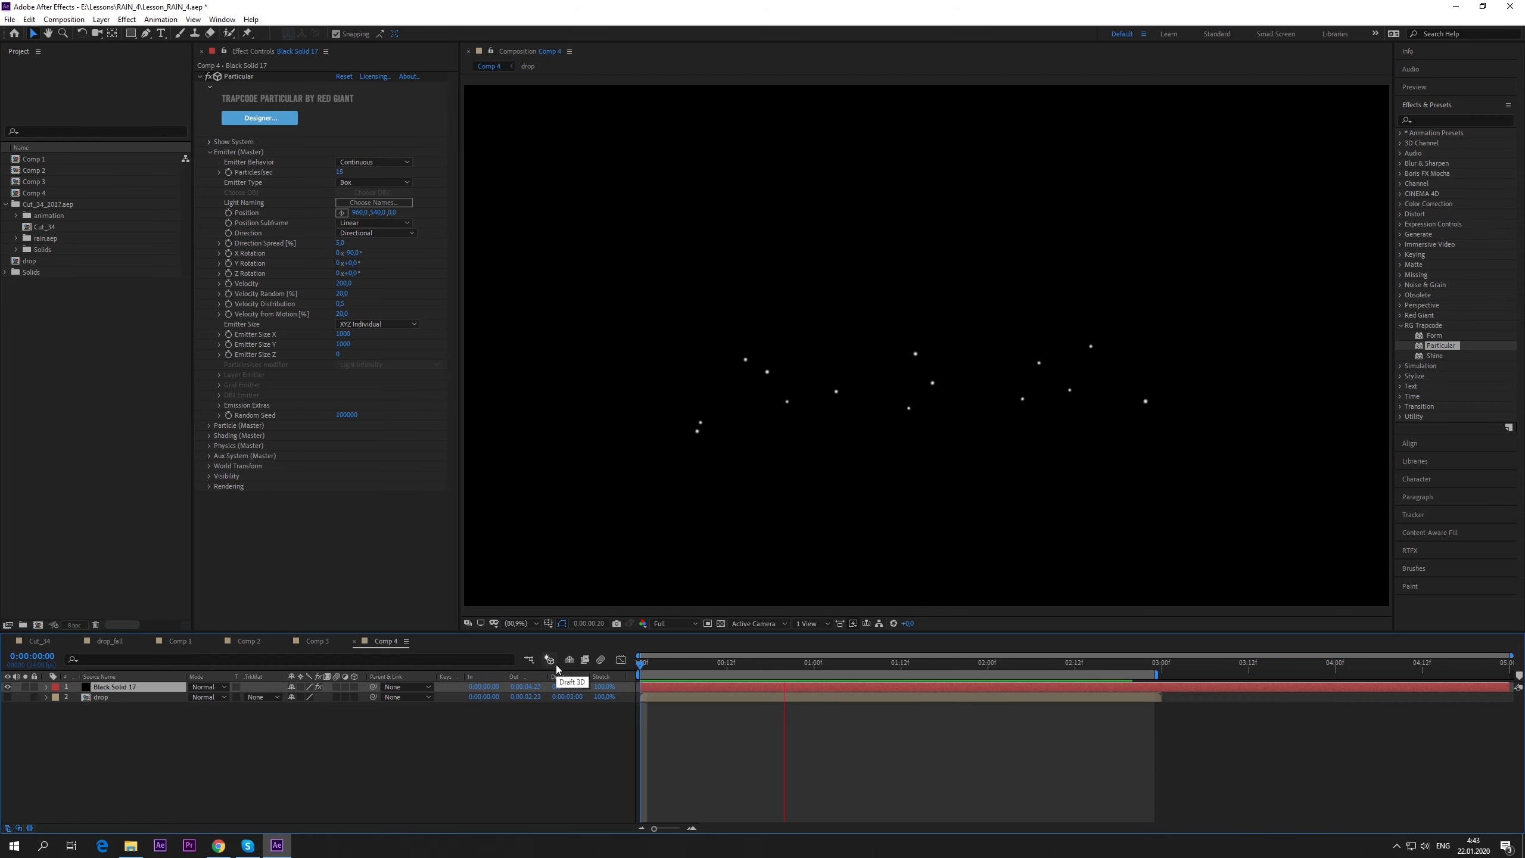
key(space)
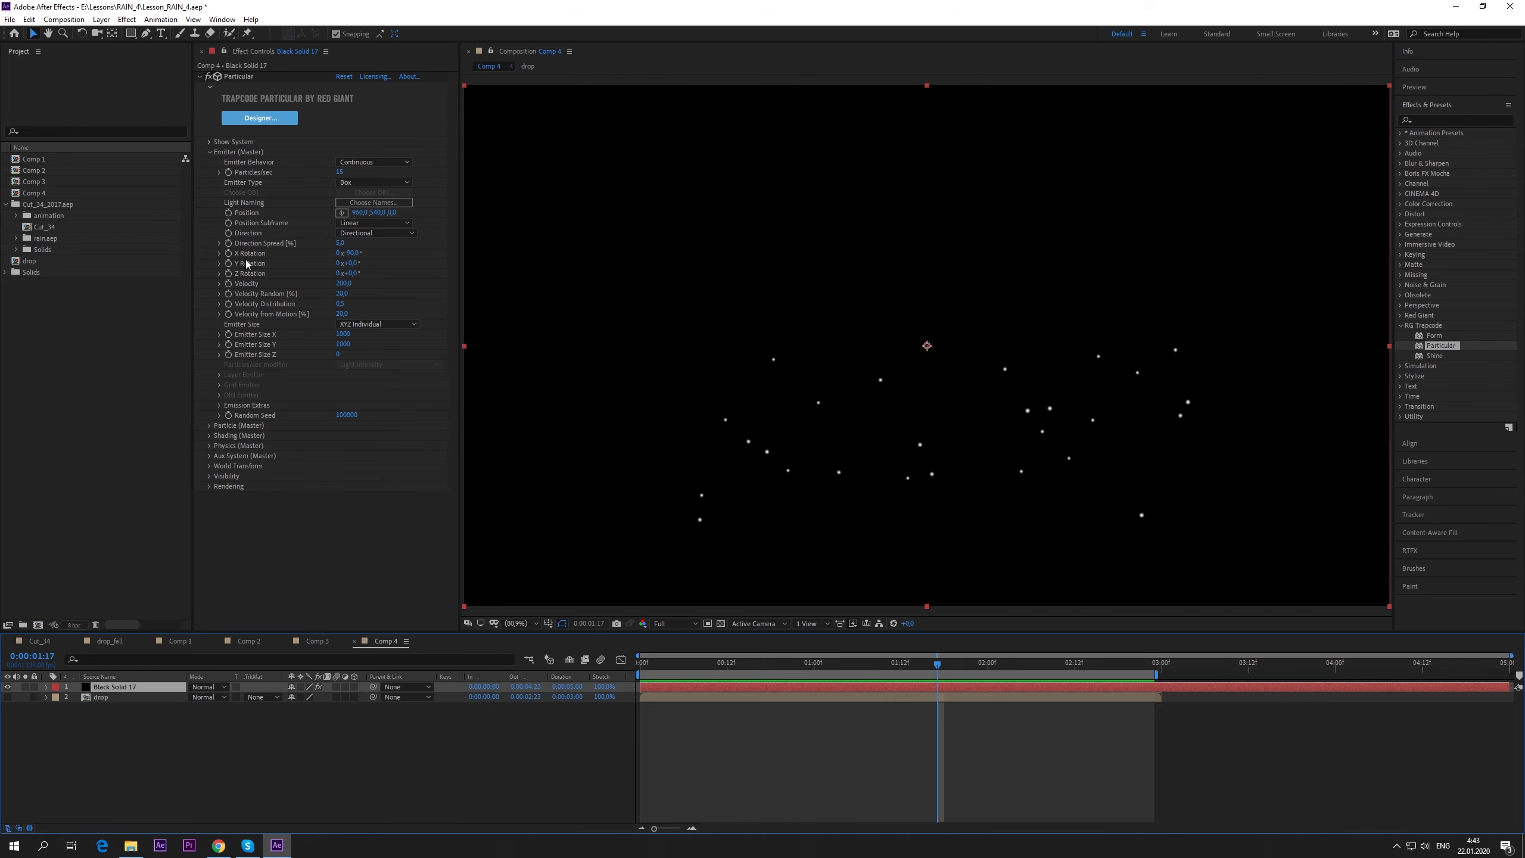
- In Particular's Particle (Master) settings, set the particle Life to 10 seconds
click(210, 152)
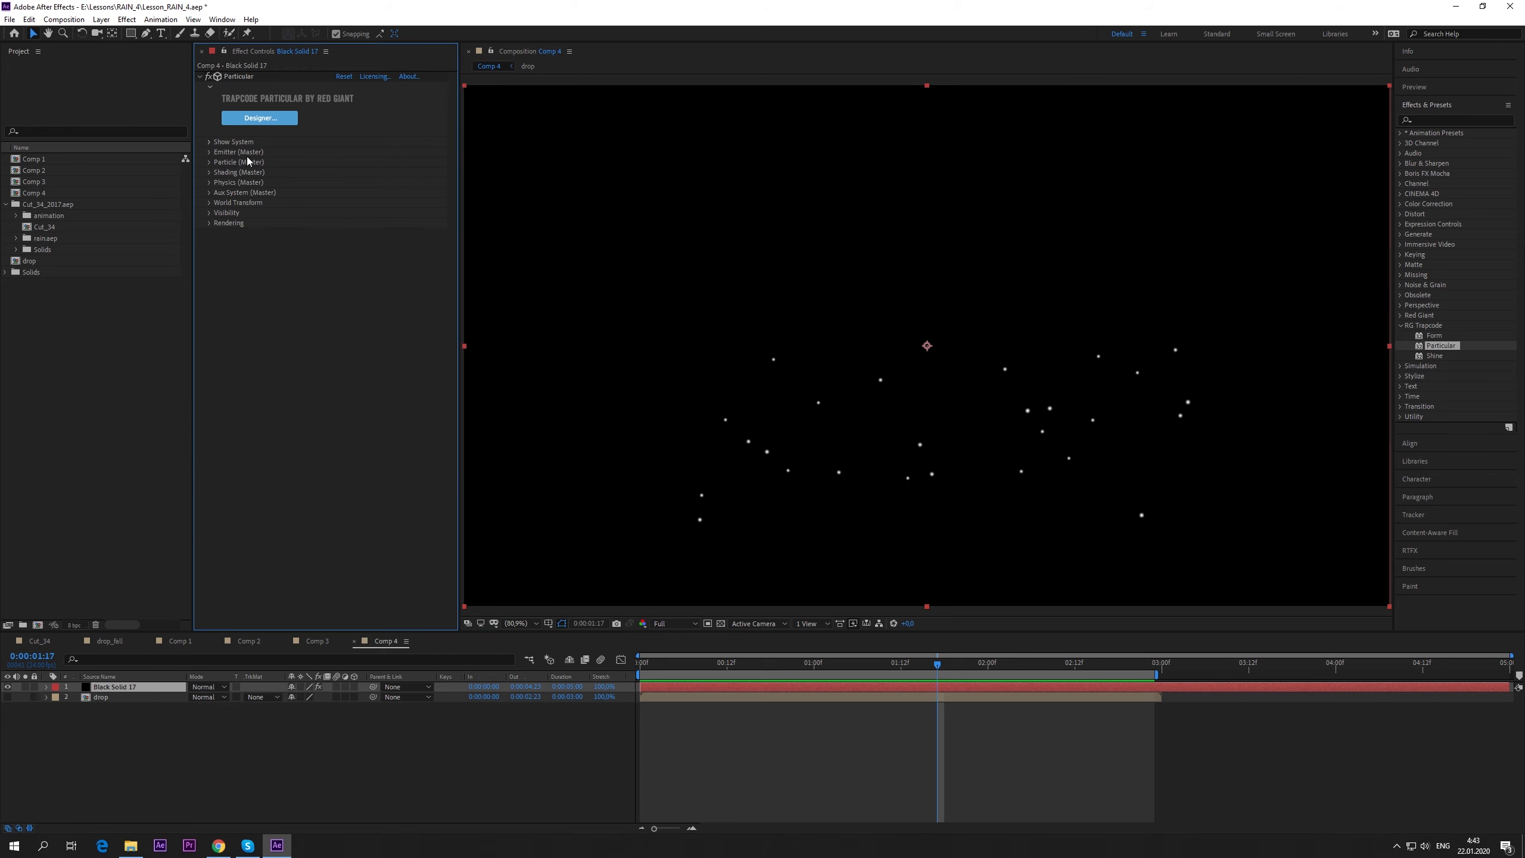
click(208, 161)
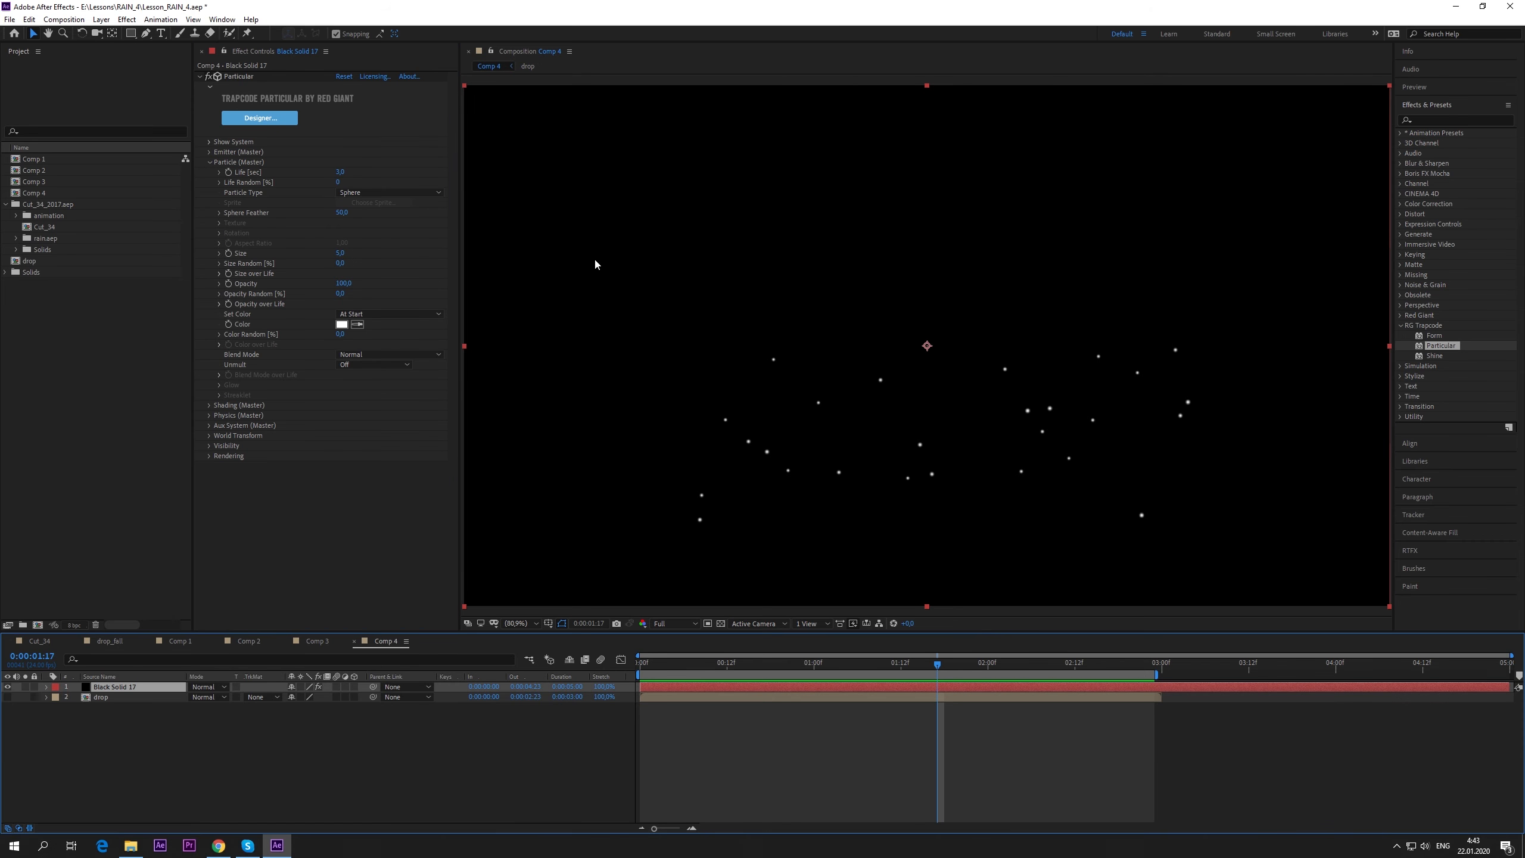
click(340, 172)
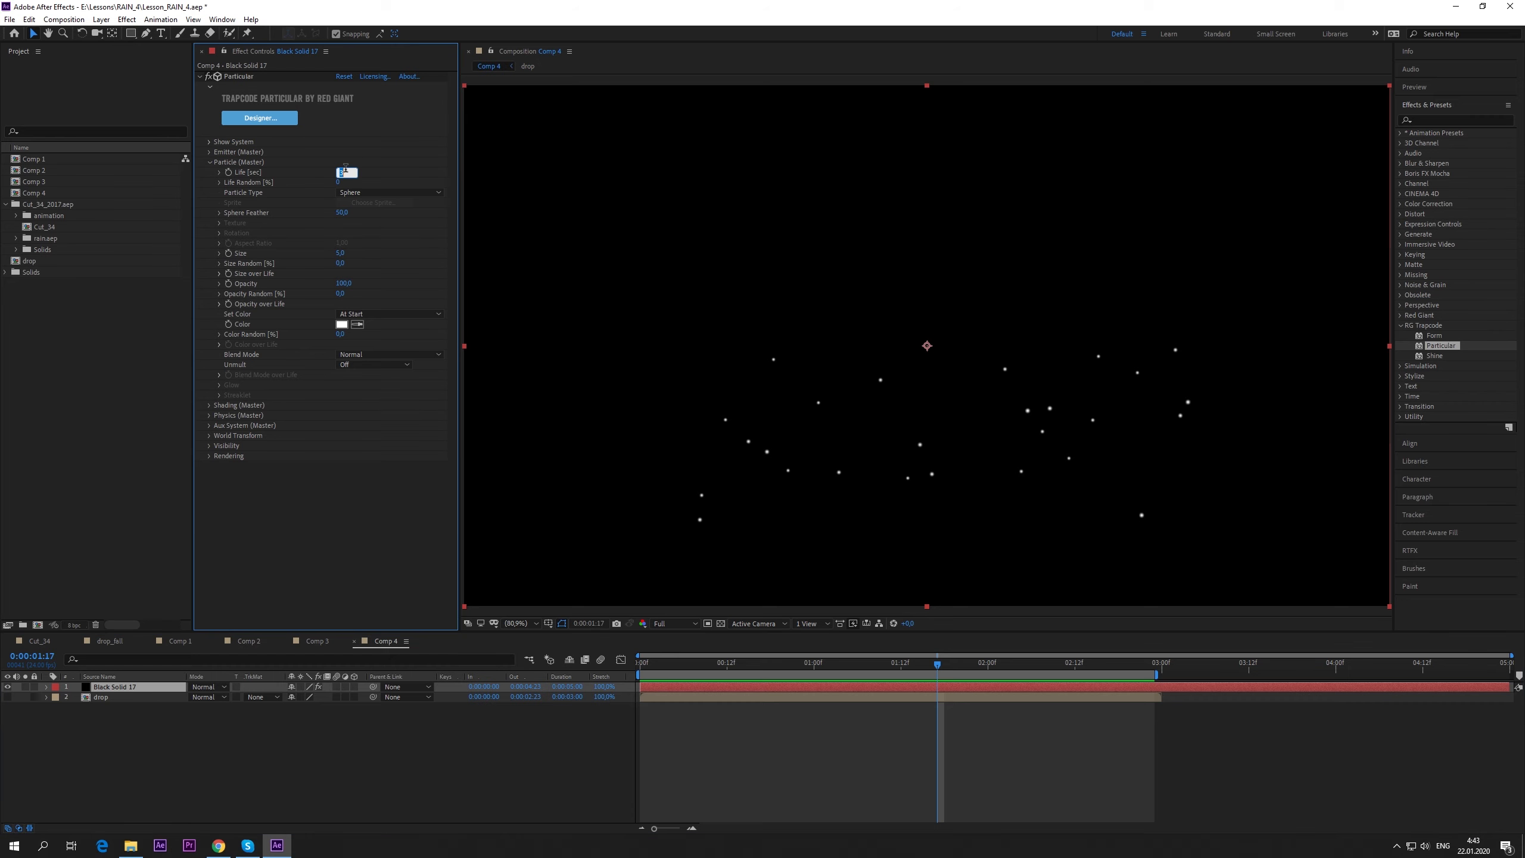
text(100)
key(Return)
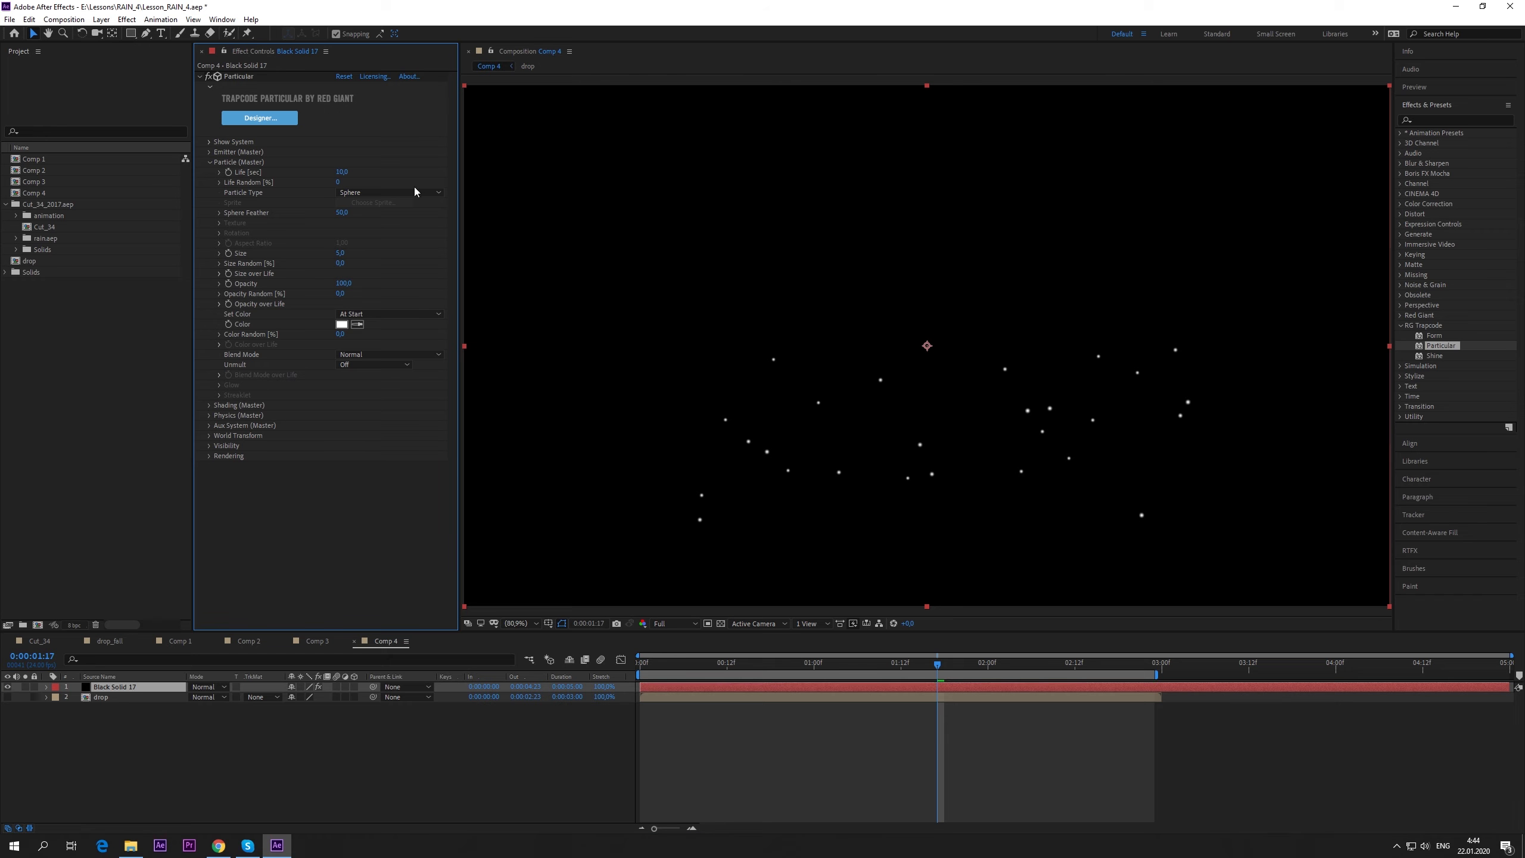
- Change the Particle Type to Textured Polygon
click(357, 192)
click(356, 201)
click(356, 198)
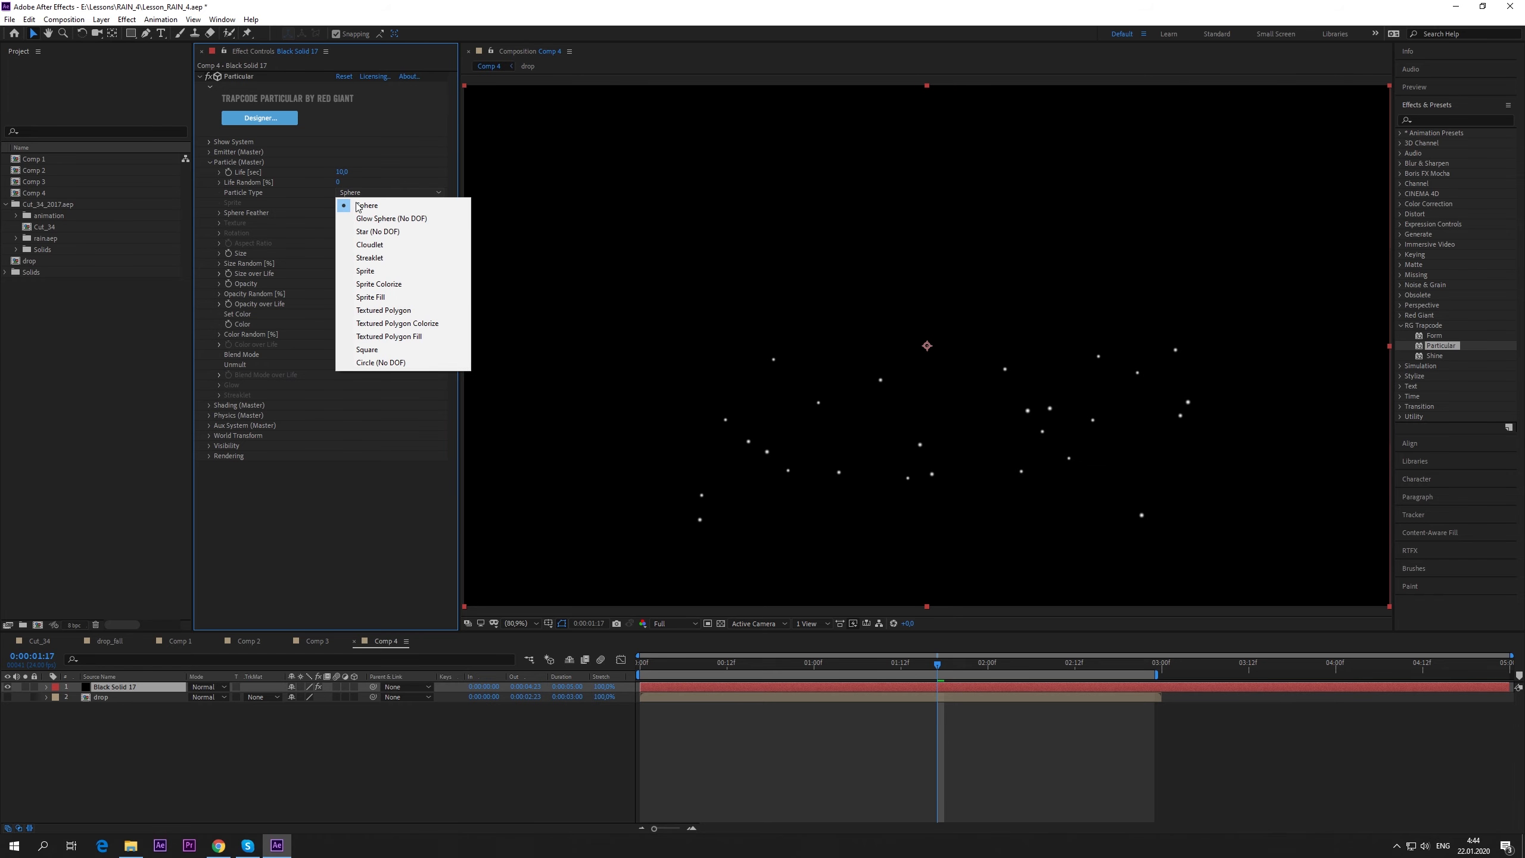
click(380, 312)
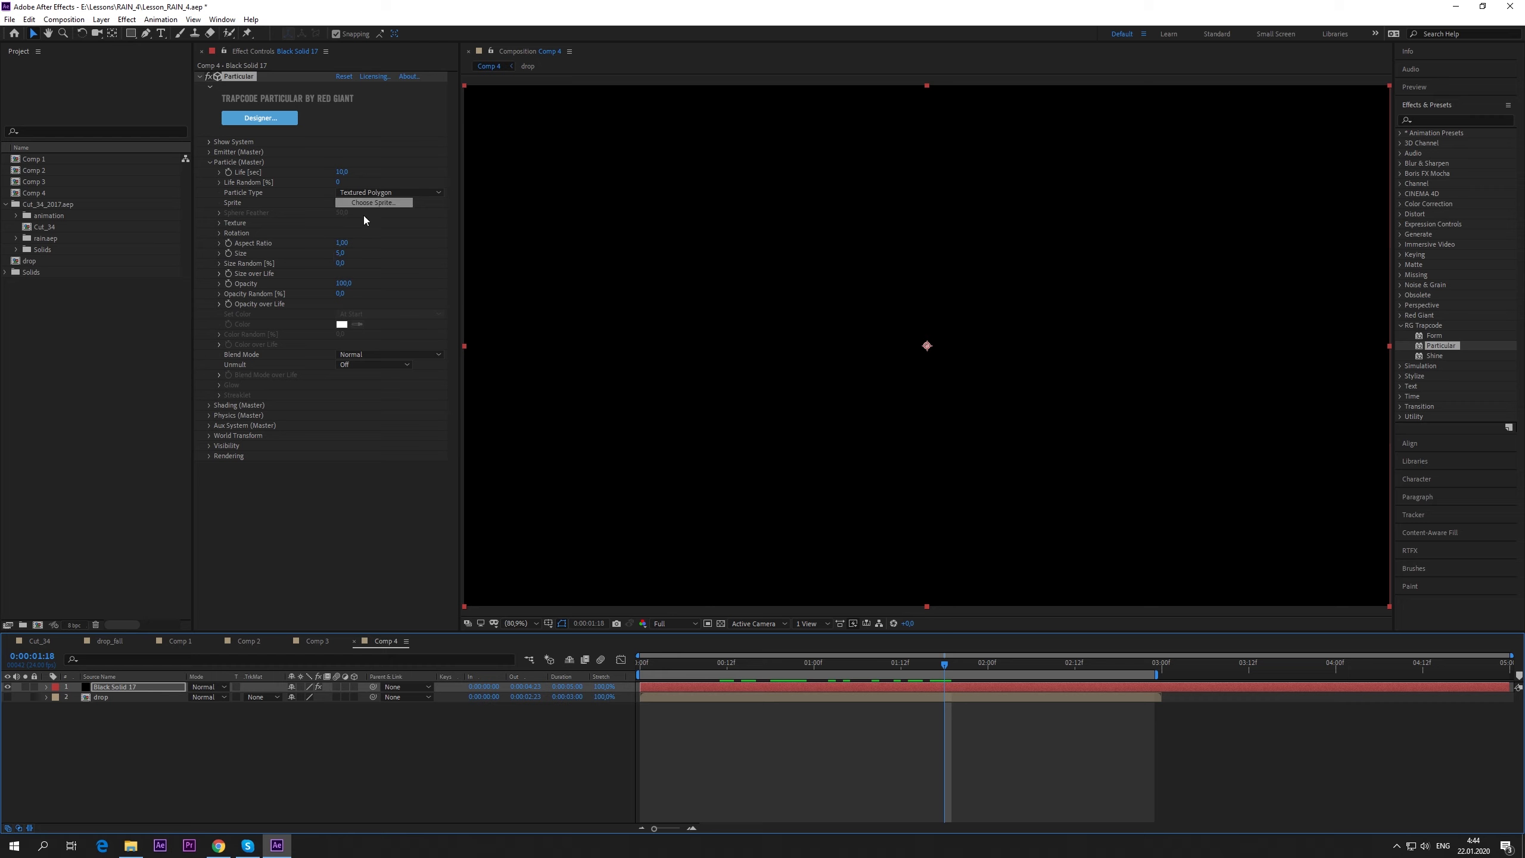
- Assign the drop layer as the particle texture and dismiss the layer size warning
click(220, 223)
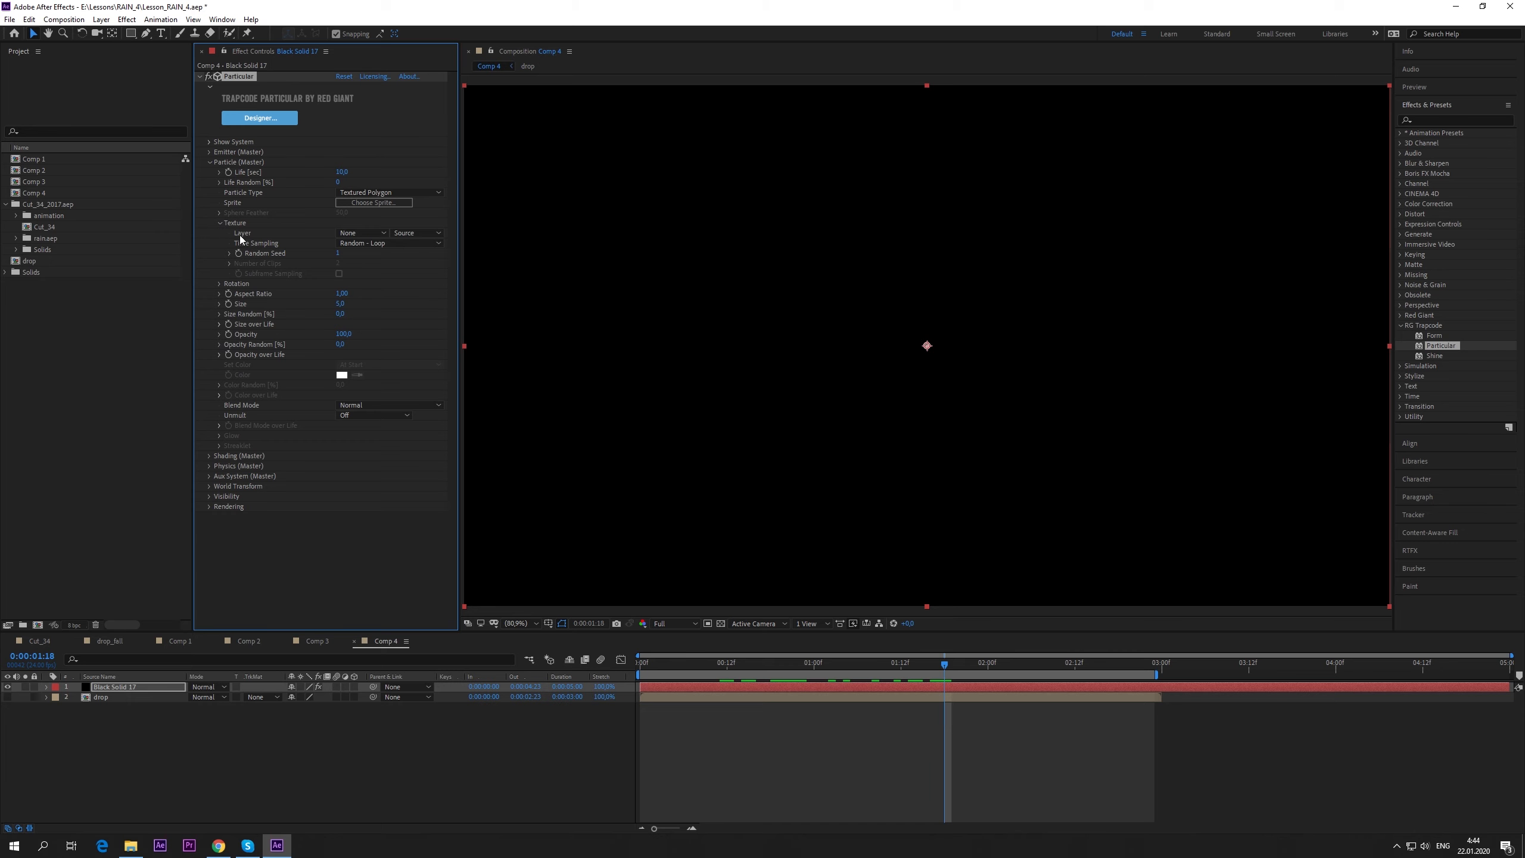
click(351, 233)
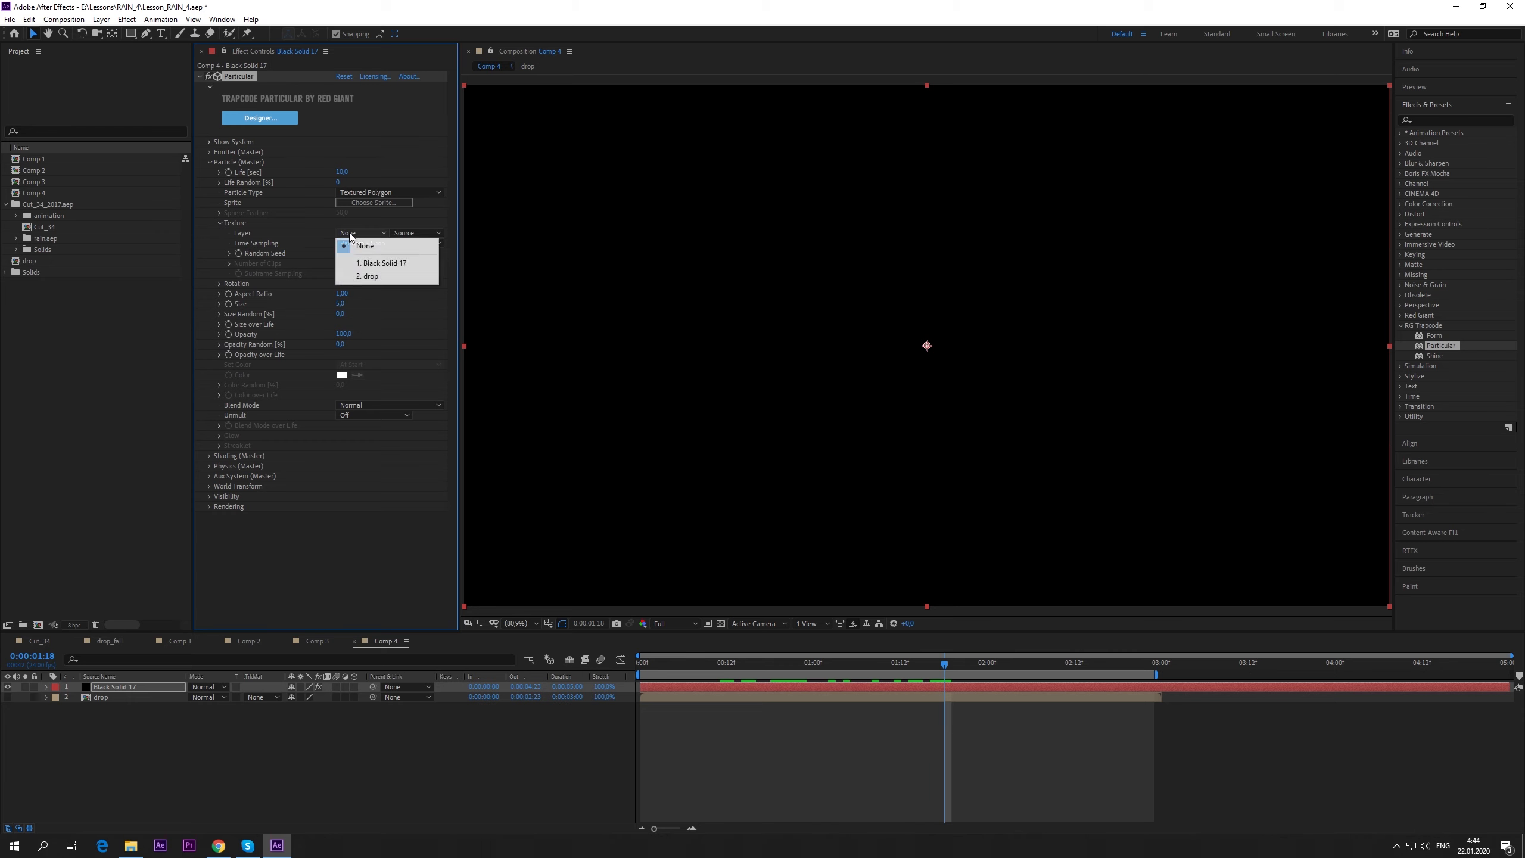
click(377, 278)
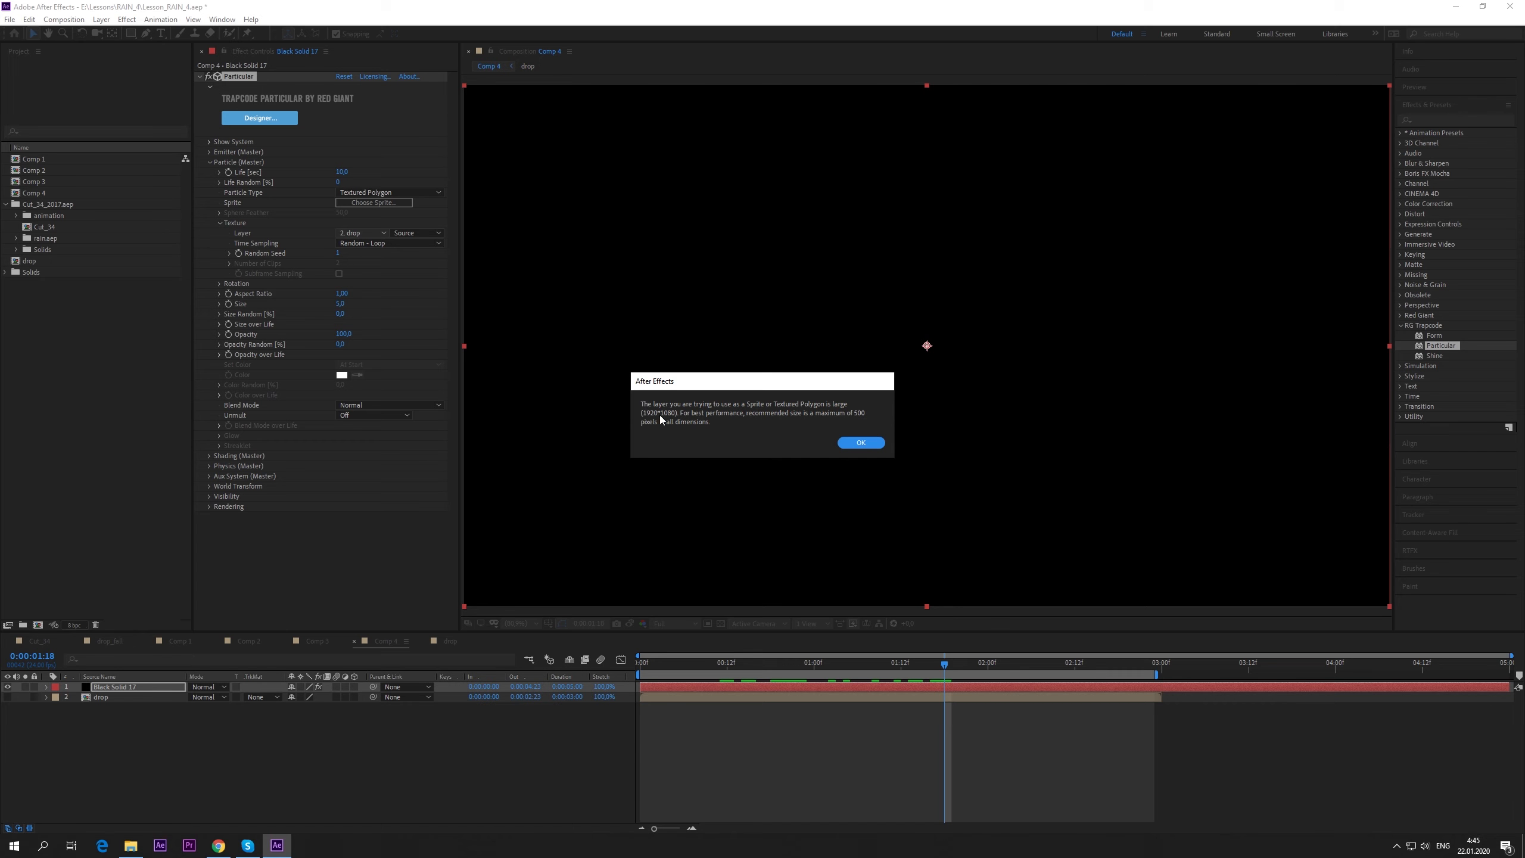
click(869, 449)
click(859, 450)
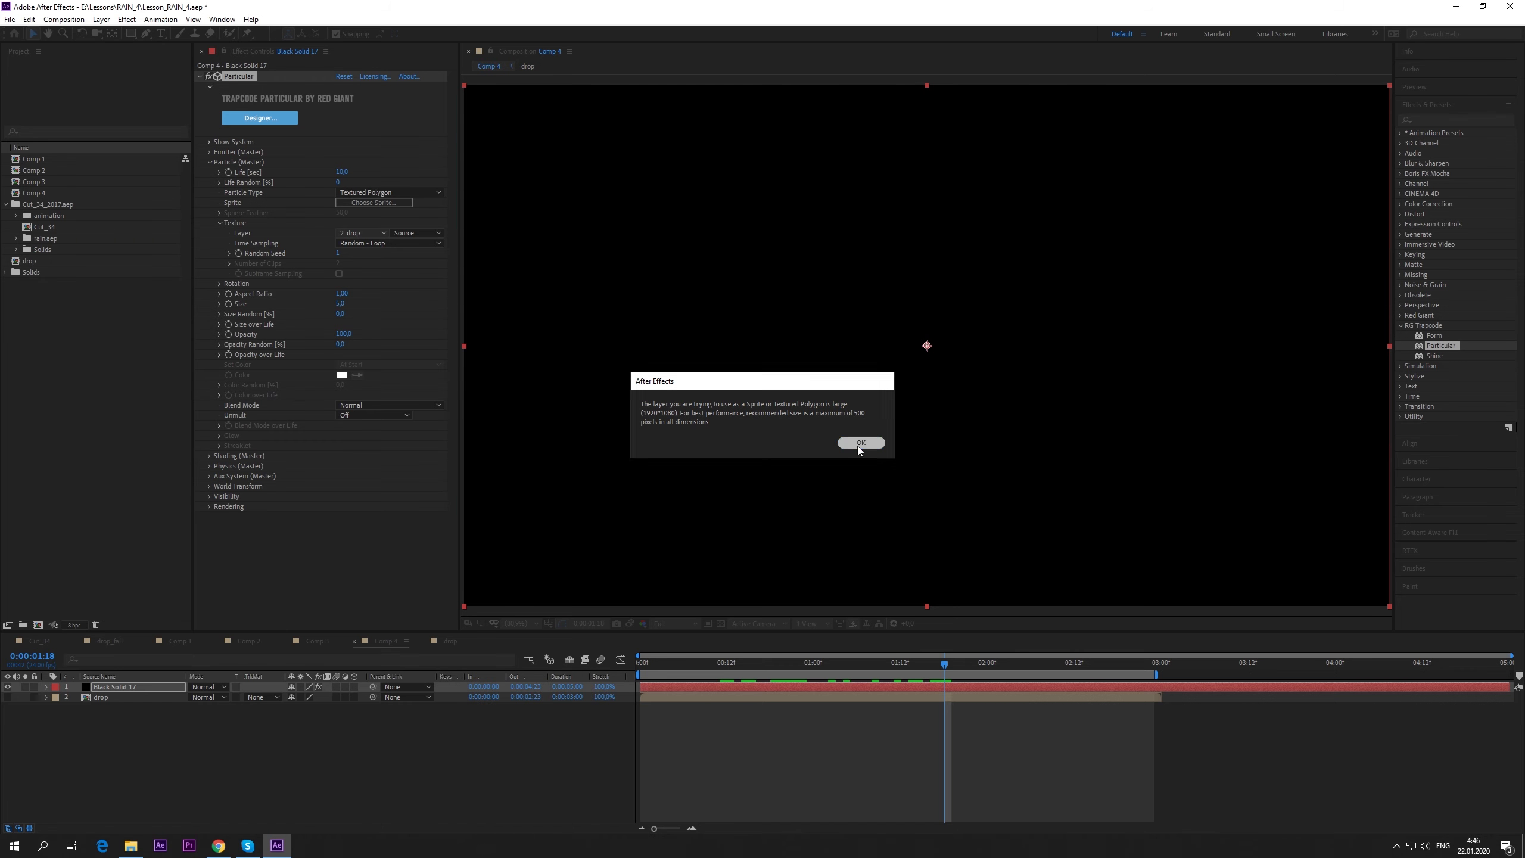
- Resize the drop composition to 300 × 300 px in its composition settings
click(448, 642)
right_click(452, 643)
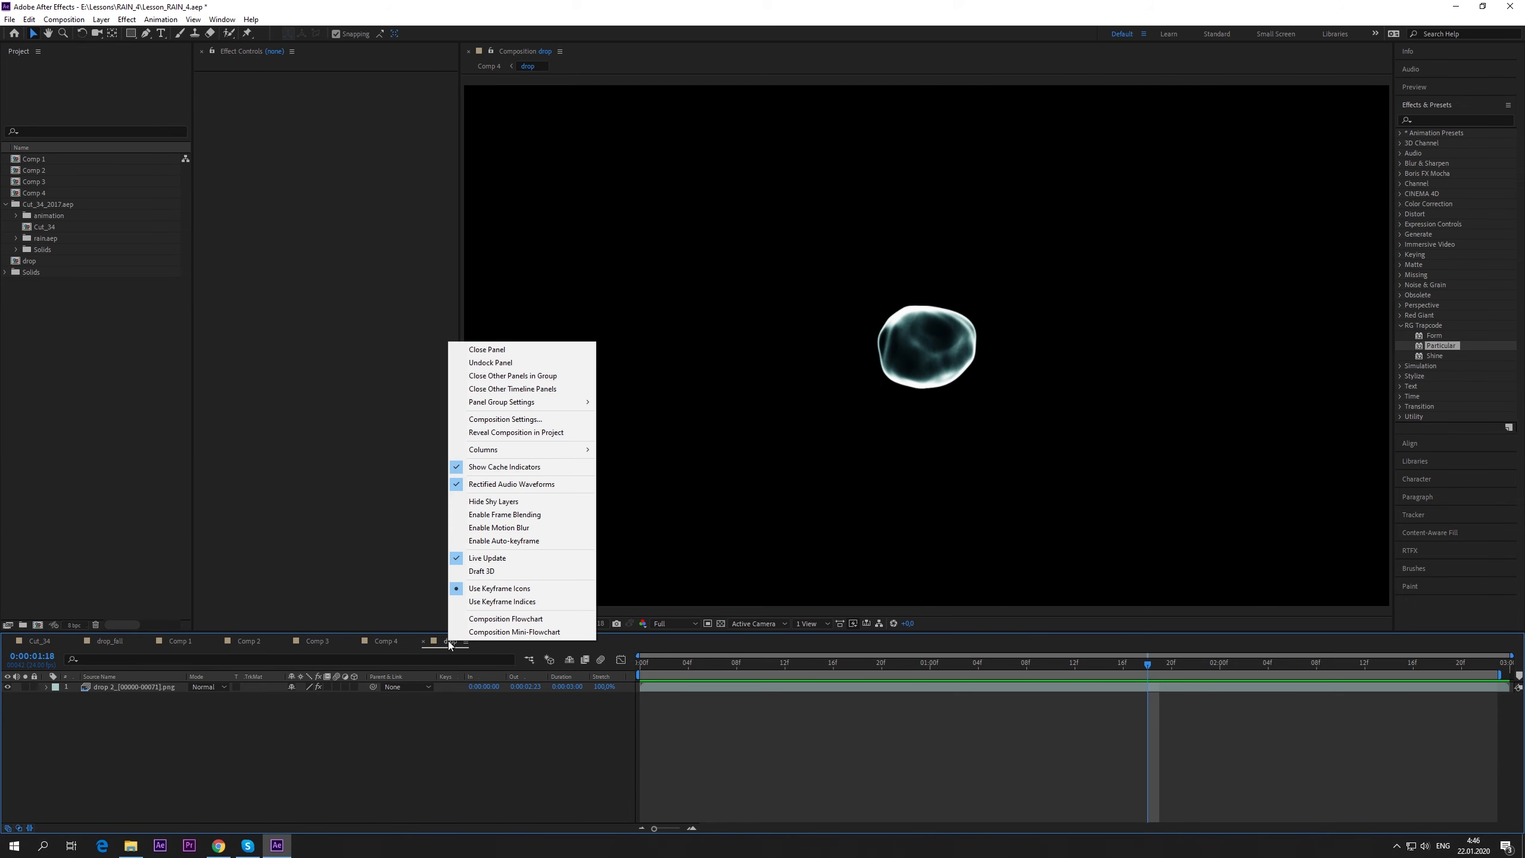
click(540, 419)
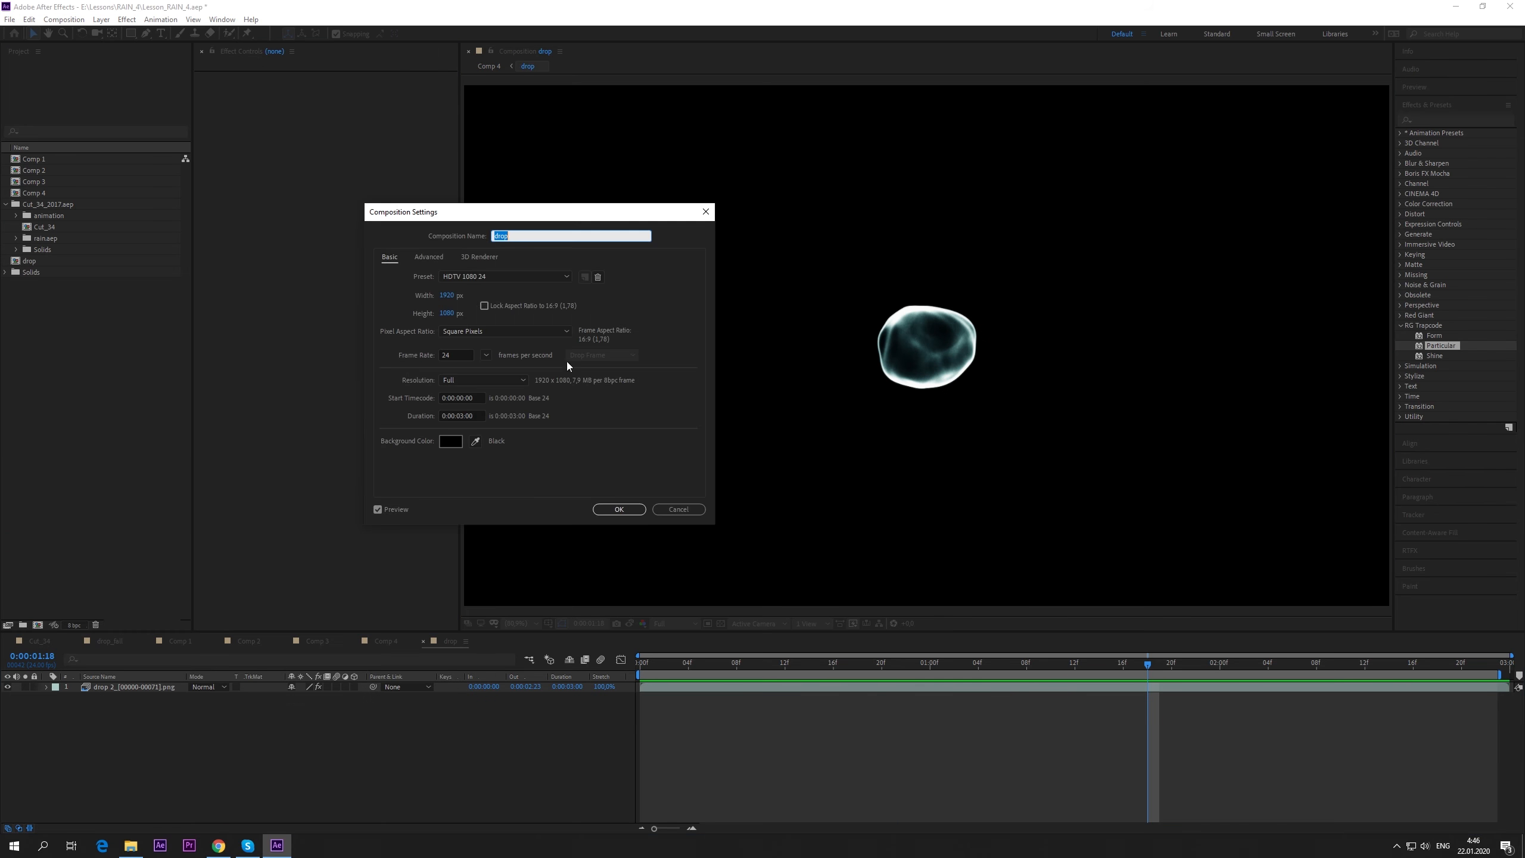
click(445, 295)
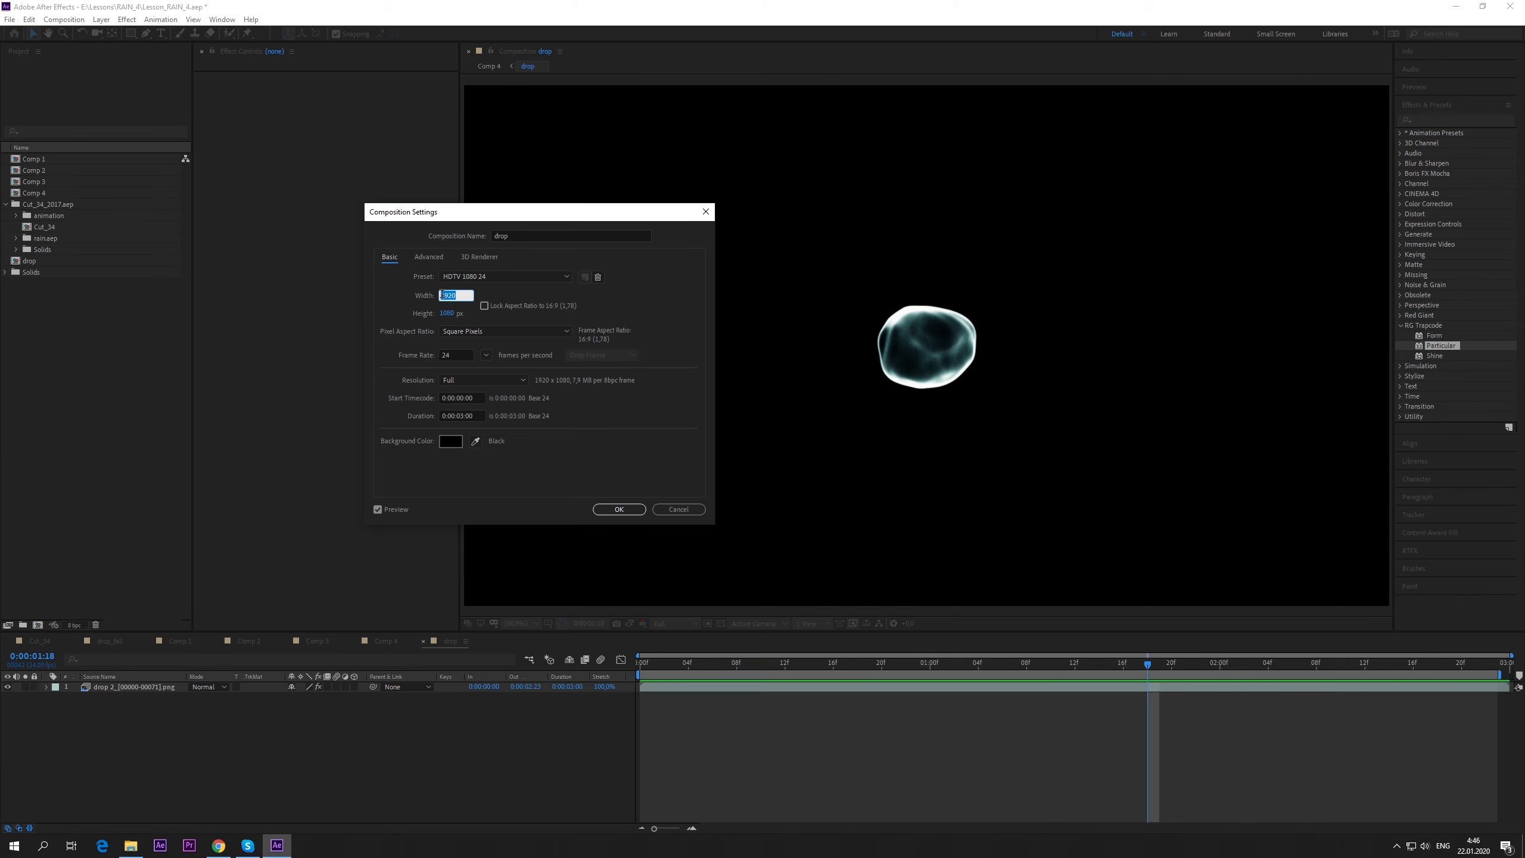
text(300)
key(Tab)
text(300)
click(623, 510)
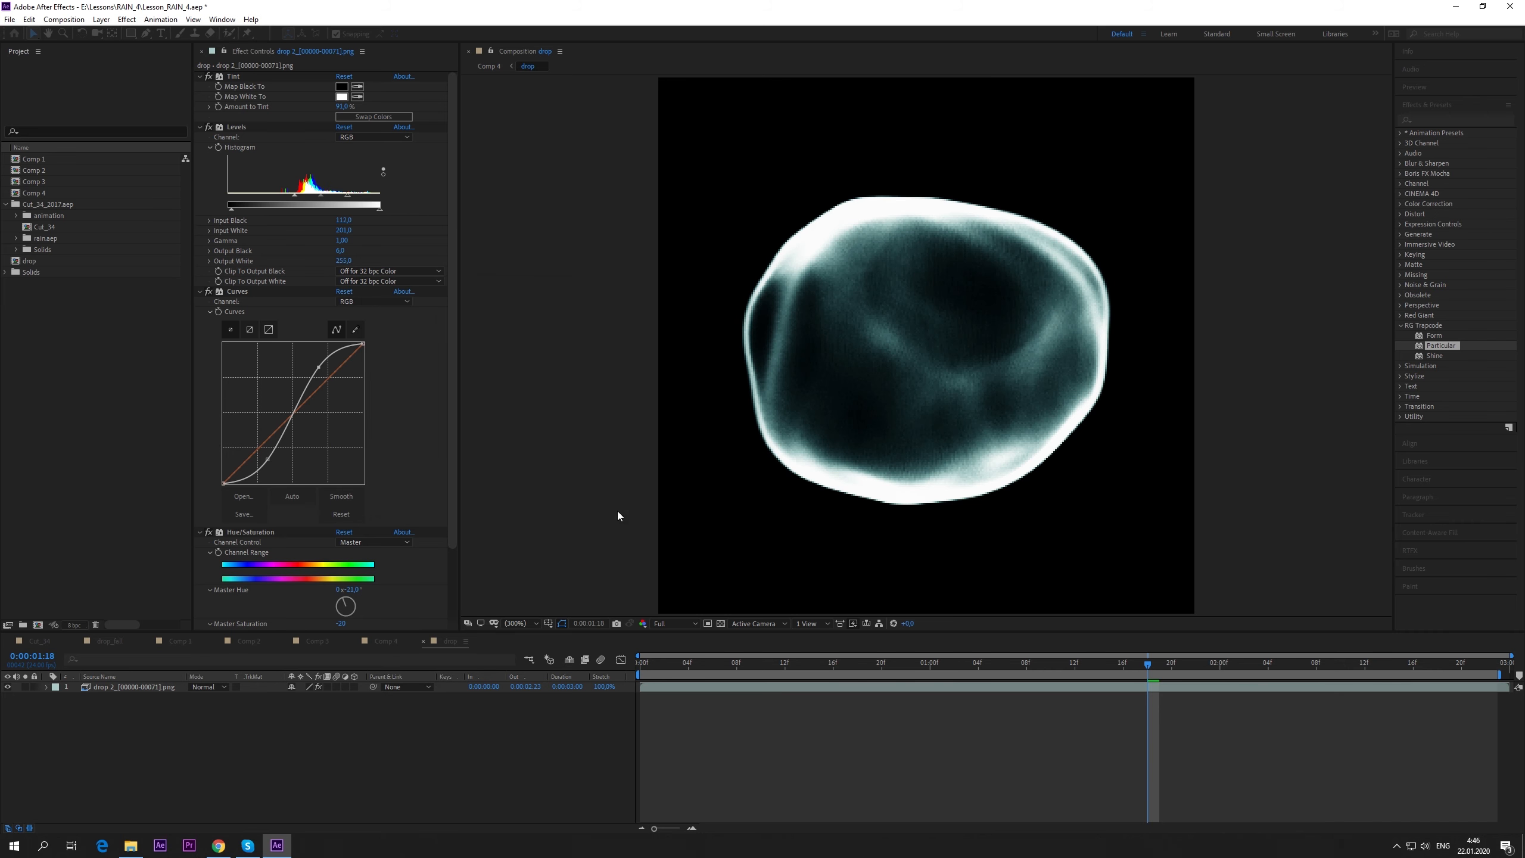
- Return to Comp 4 and set Particular's particle Size to 9
click(384, 641)
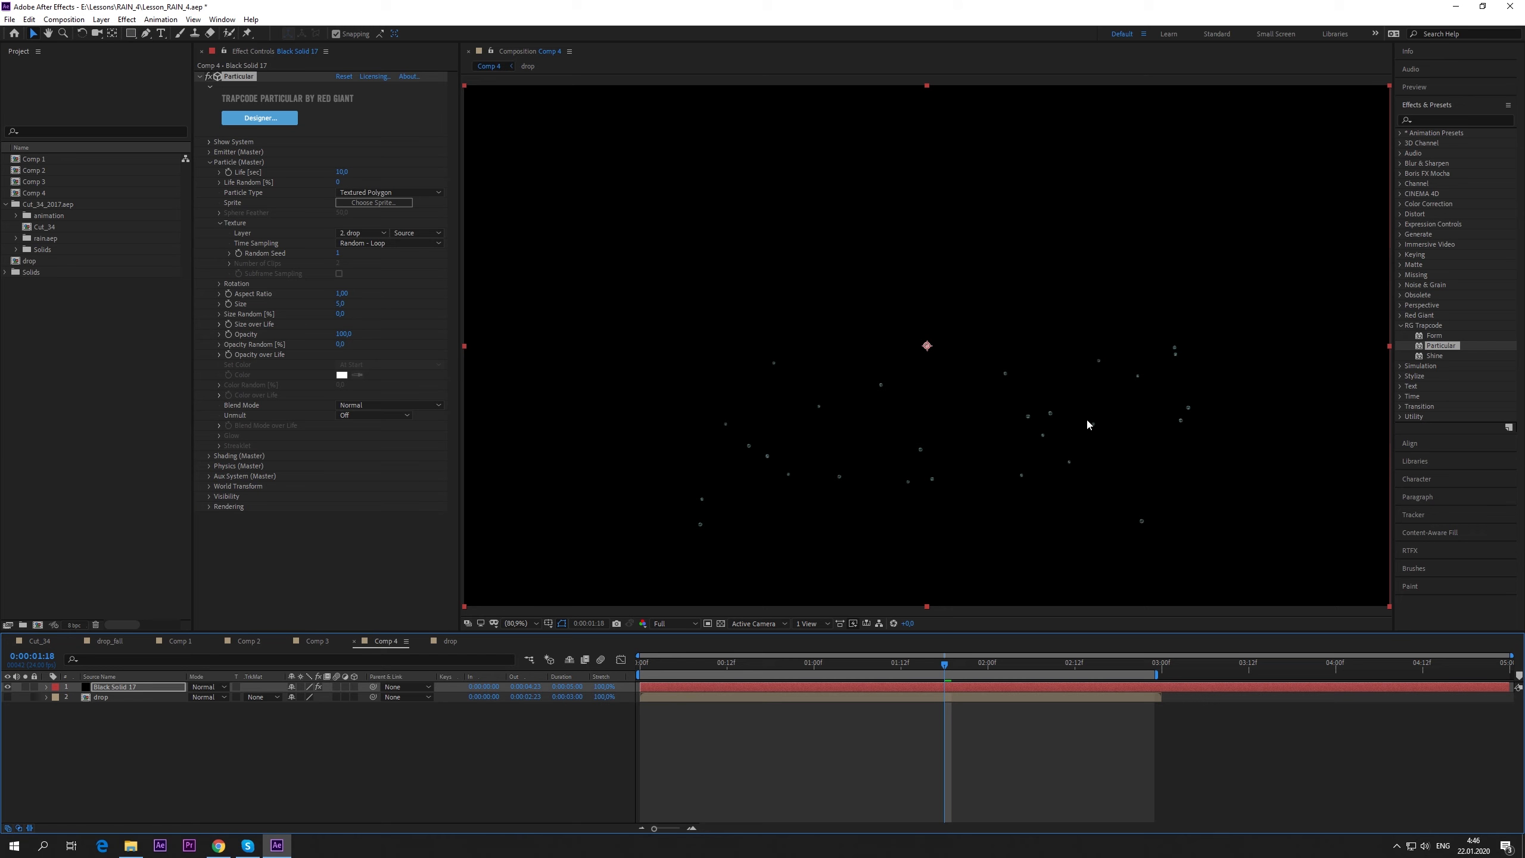
click(410, 264)
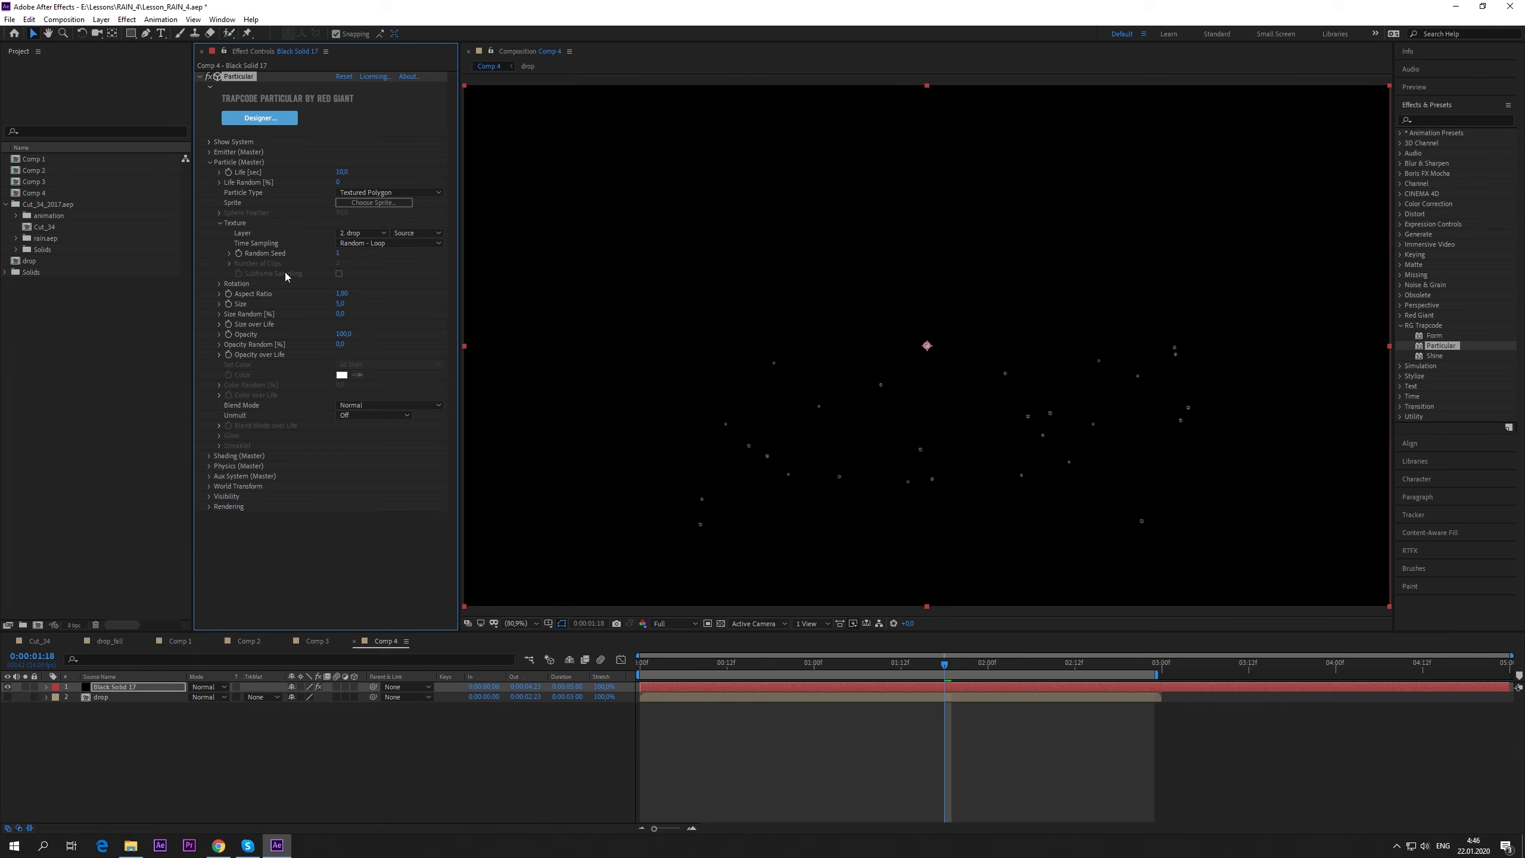
click(217, 221)
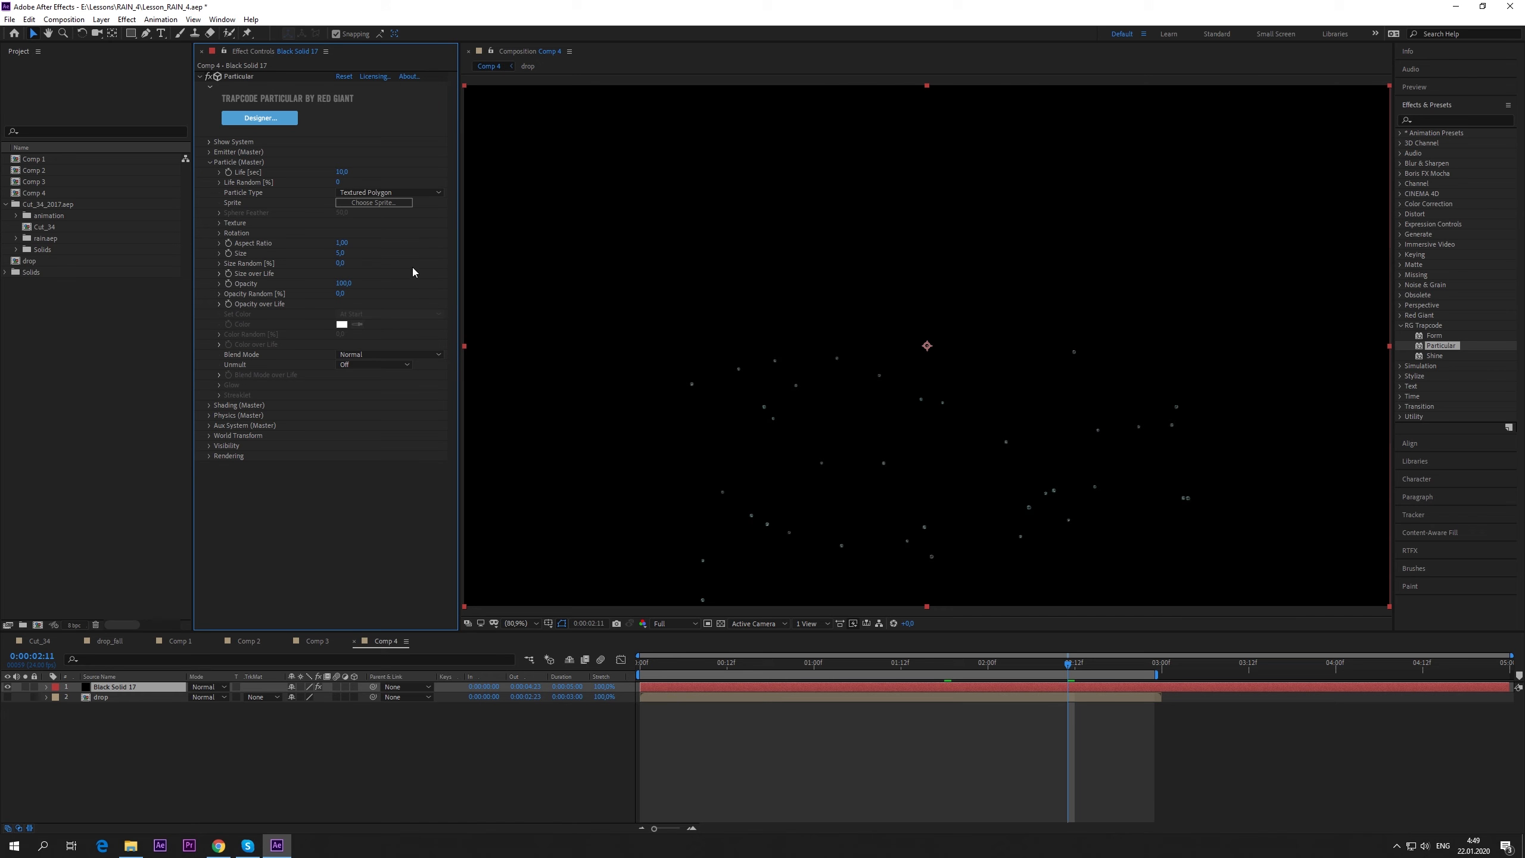
click(340, 255)
key(Return)
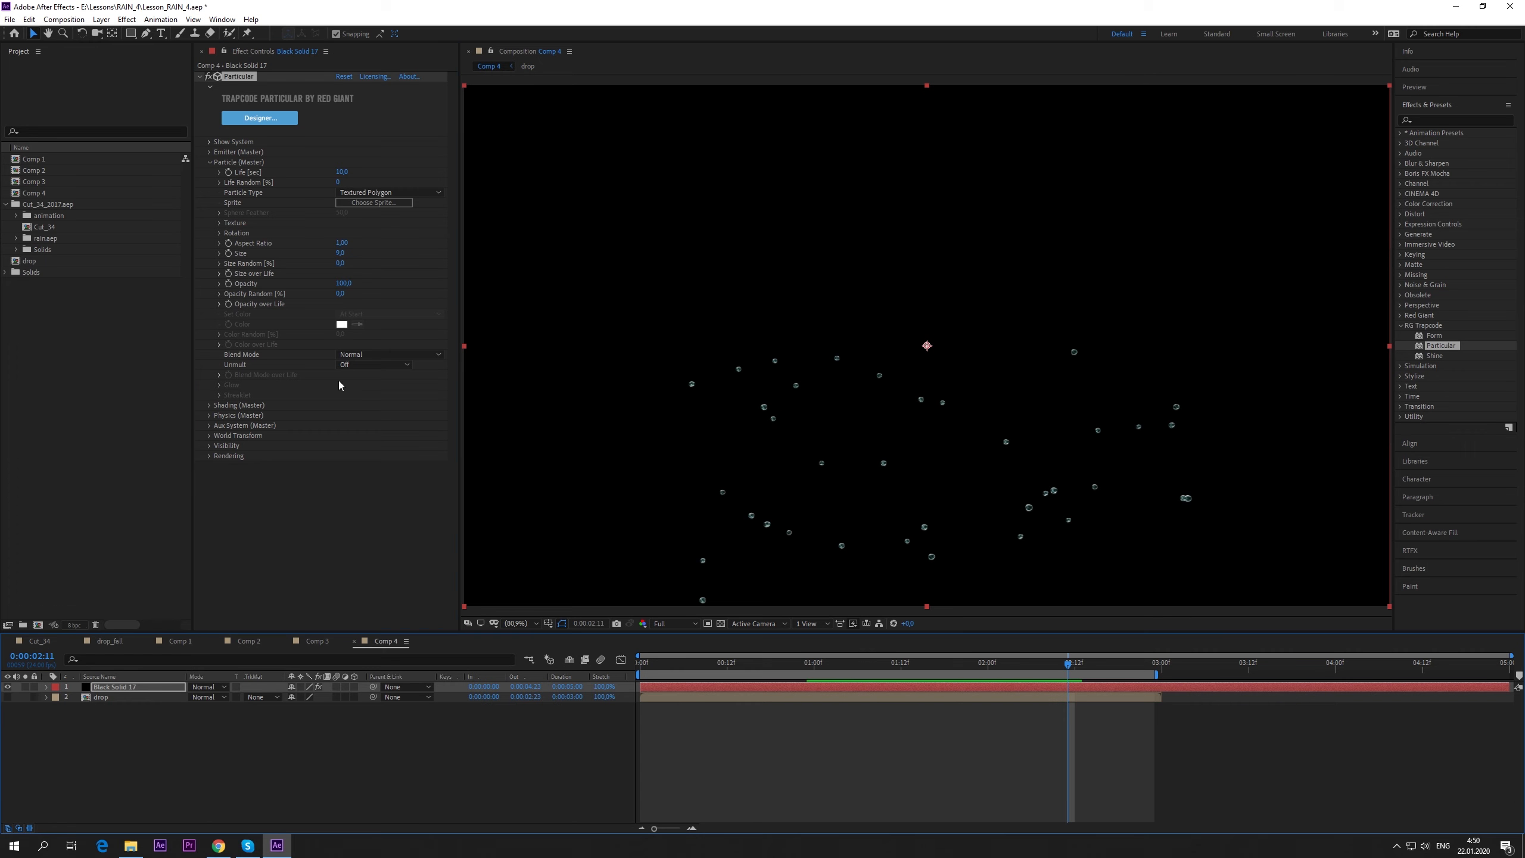
- Set Gravity to 90 in Particular's Physics (Master) settings and preview the falling drops
click(209, 162)
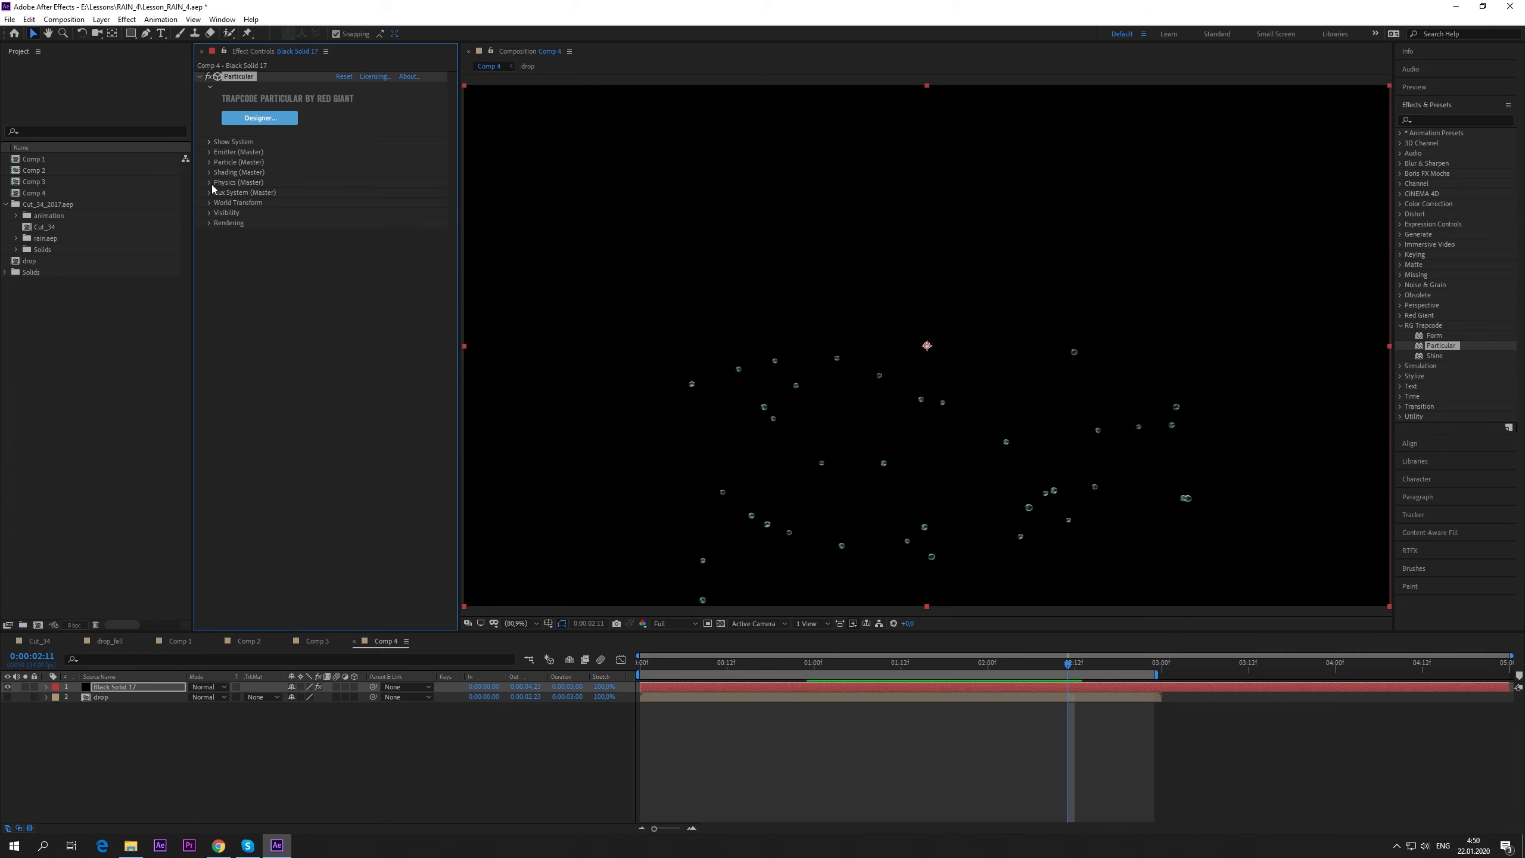
click(210, 182)
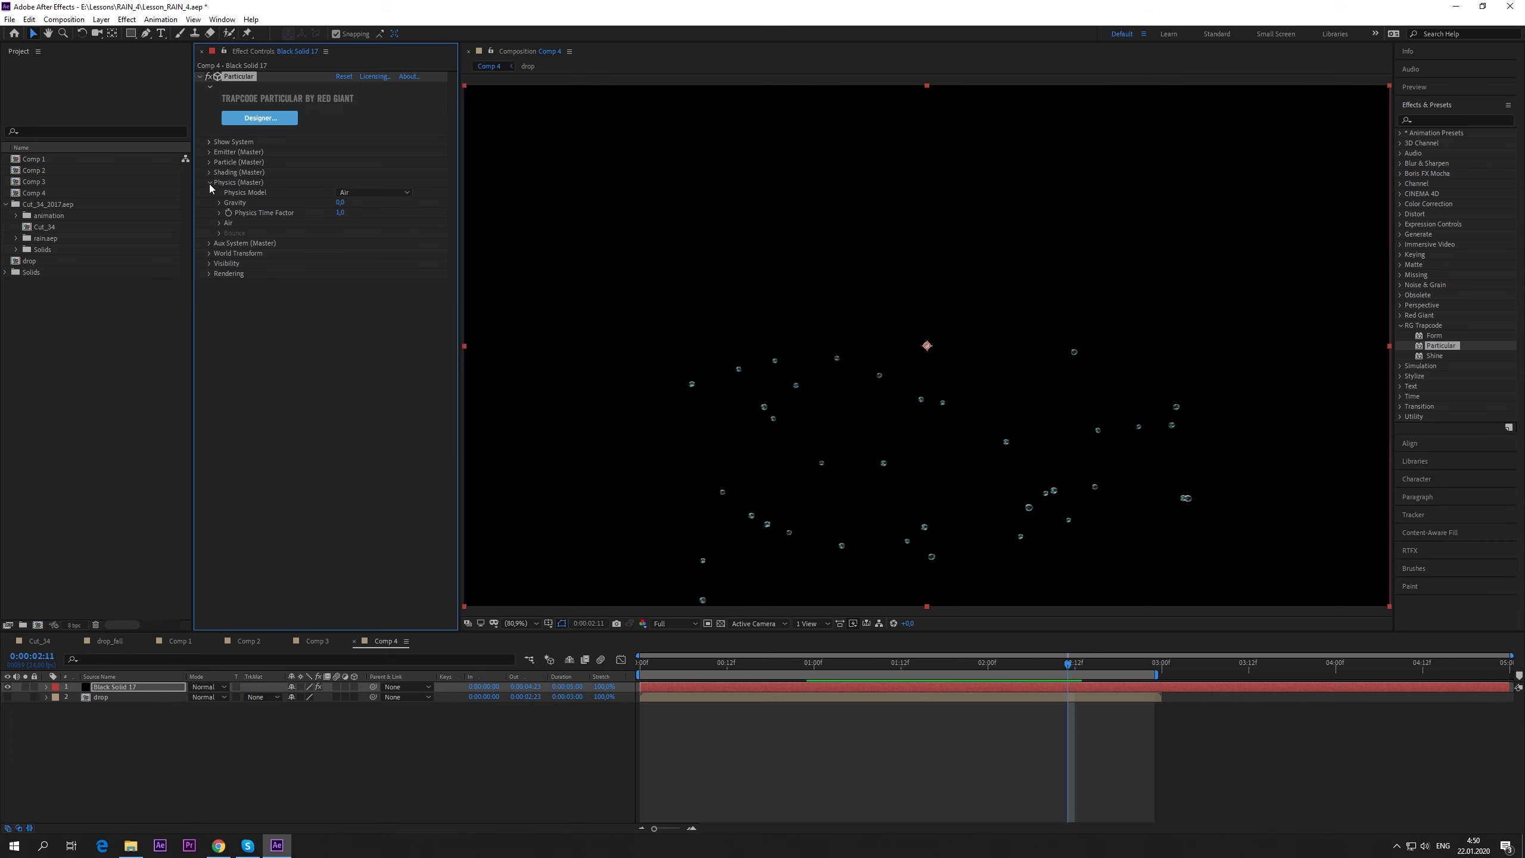
click(343, 310)
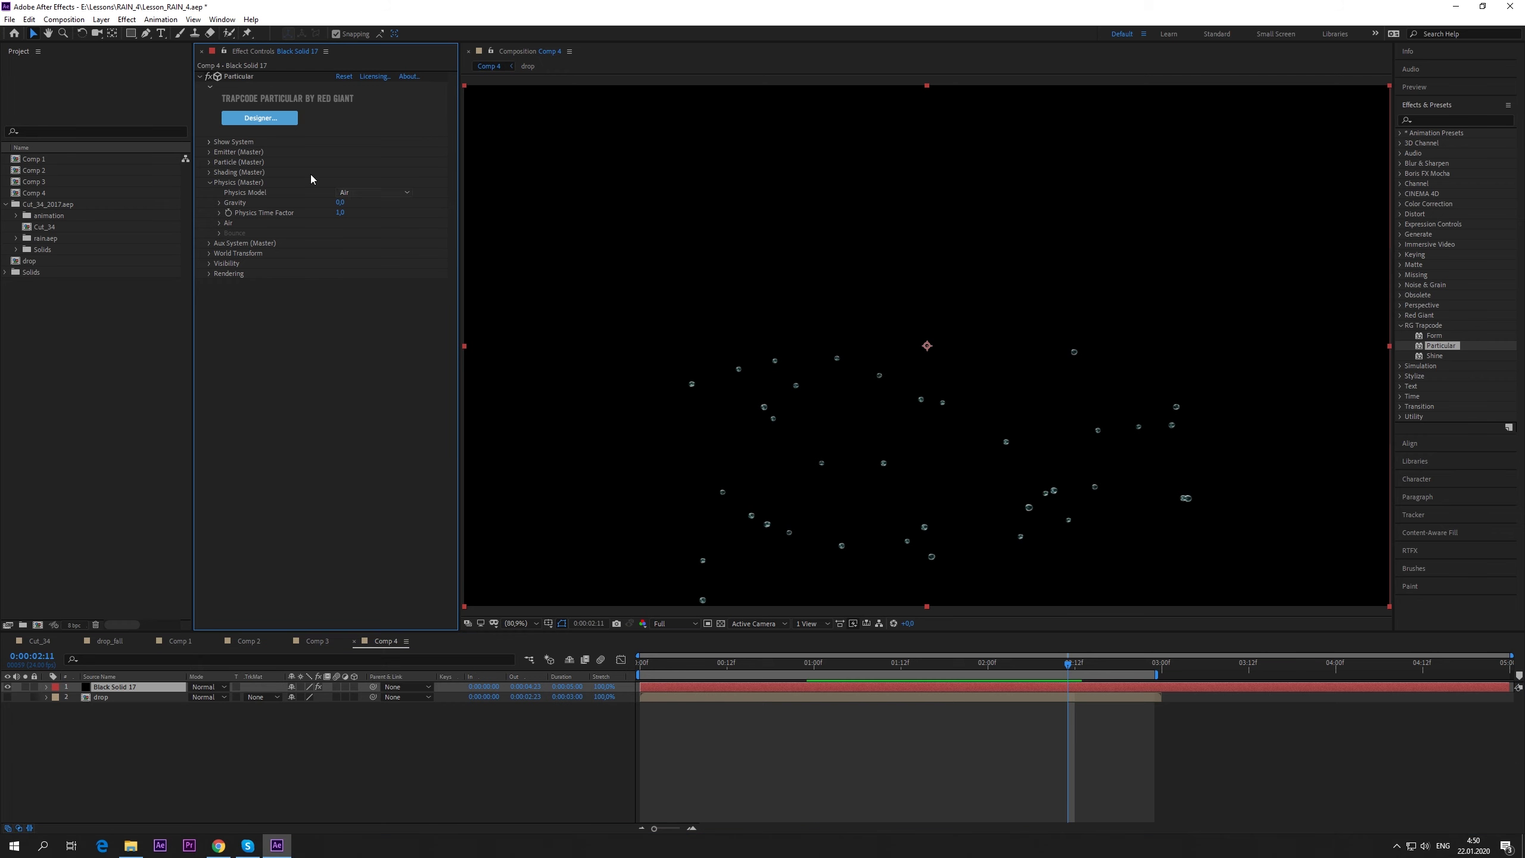
click(339, 203)
key(Return)
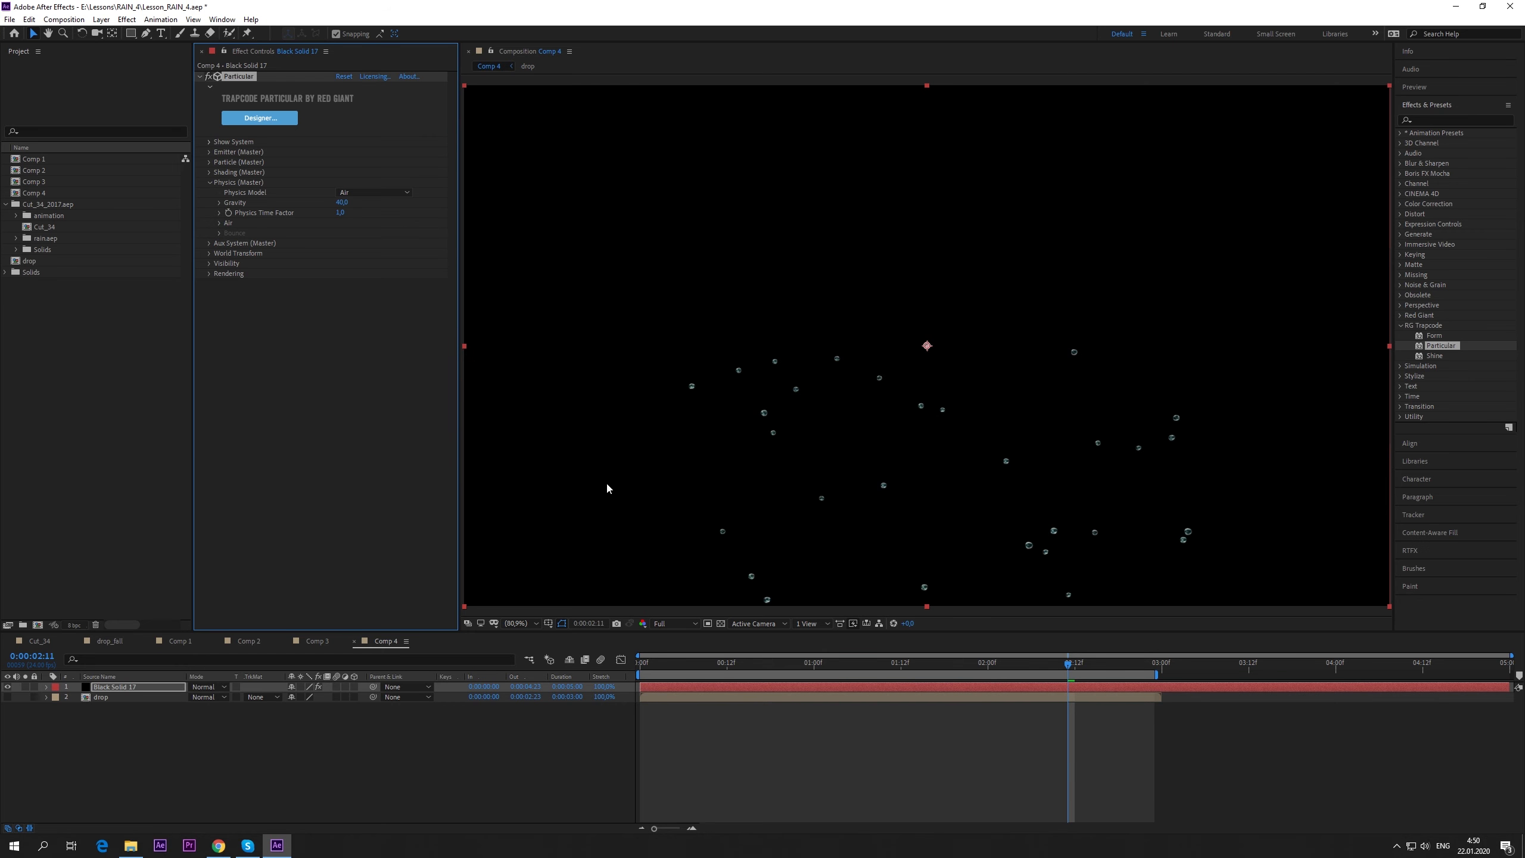
key(space)
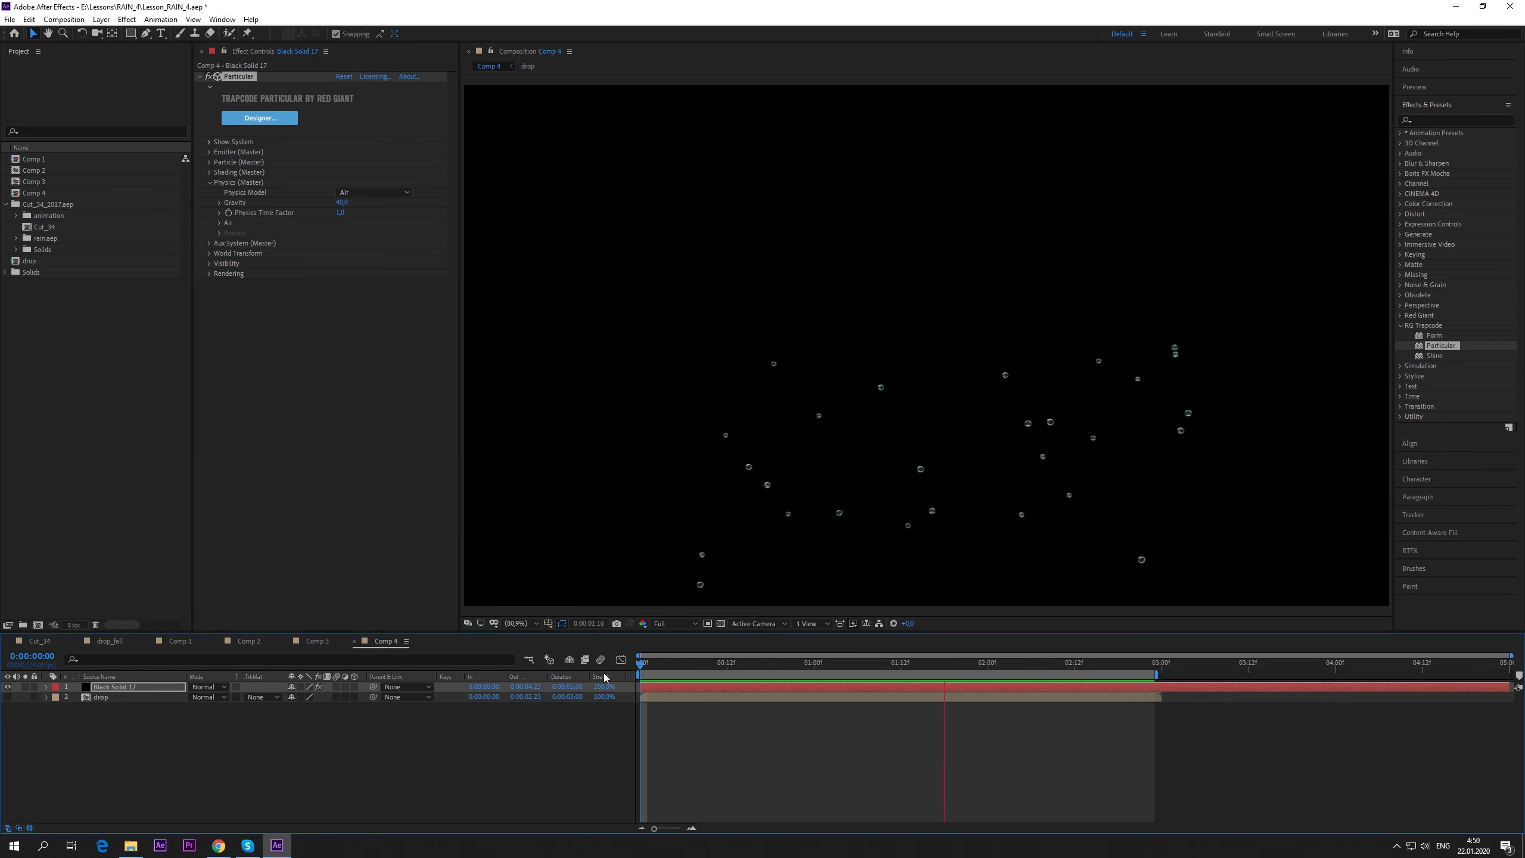
- Stop the preview, collapse Particular's Physics (Master) settings in Comp 4 and look at the Cut_34 composition for reference
click(418, 347)
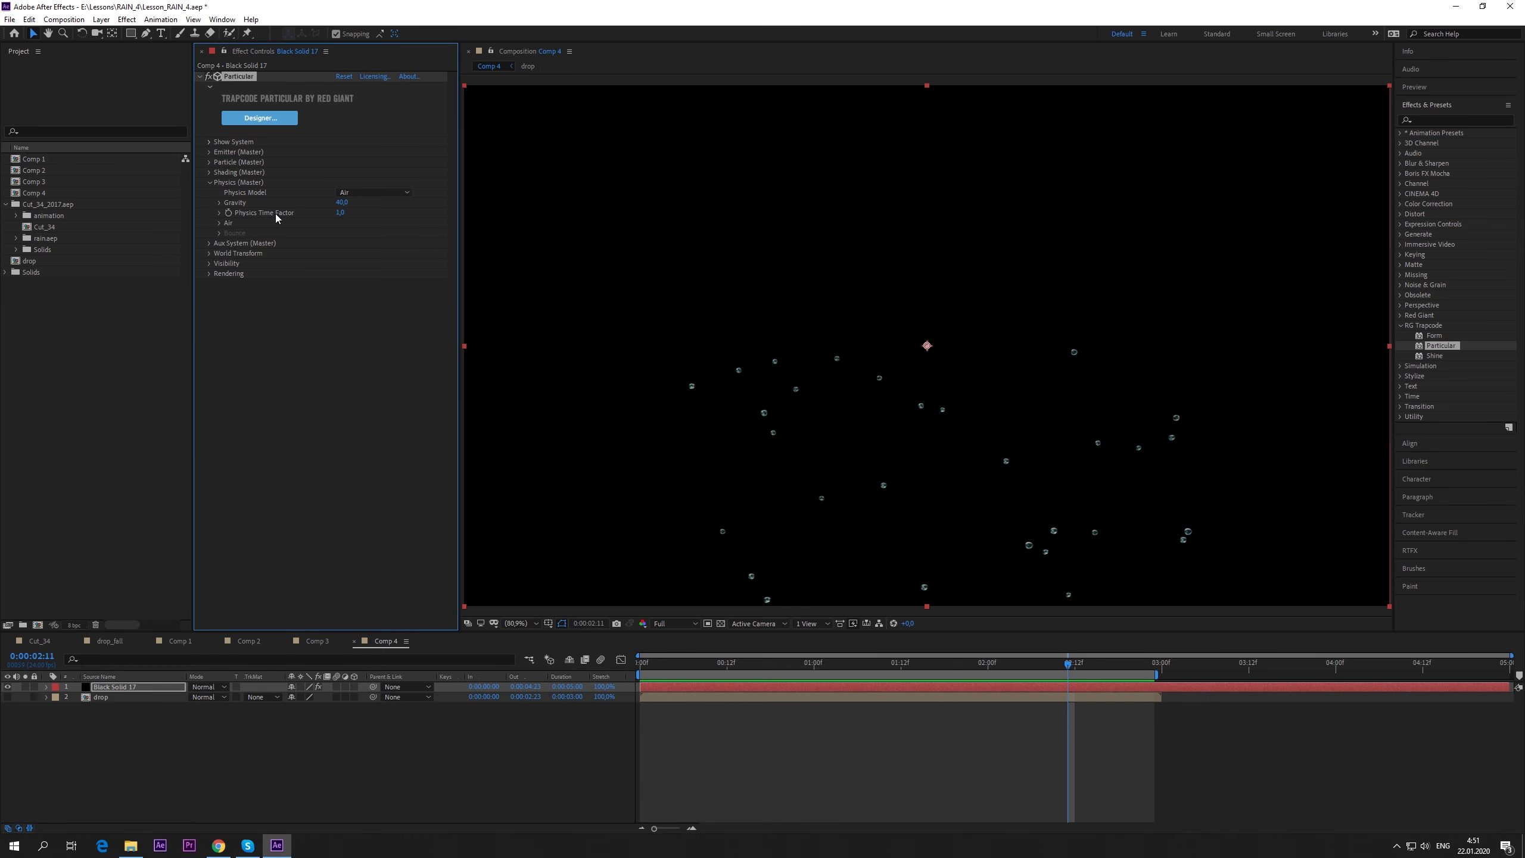
click(210, 183)
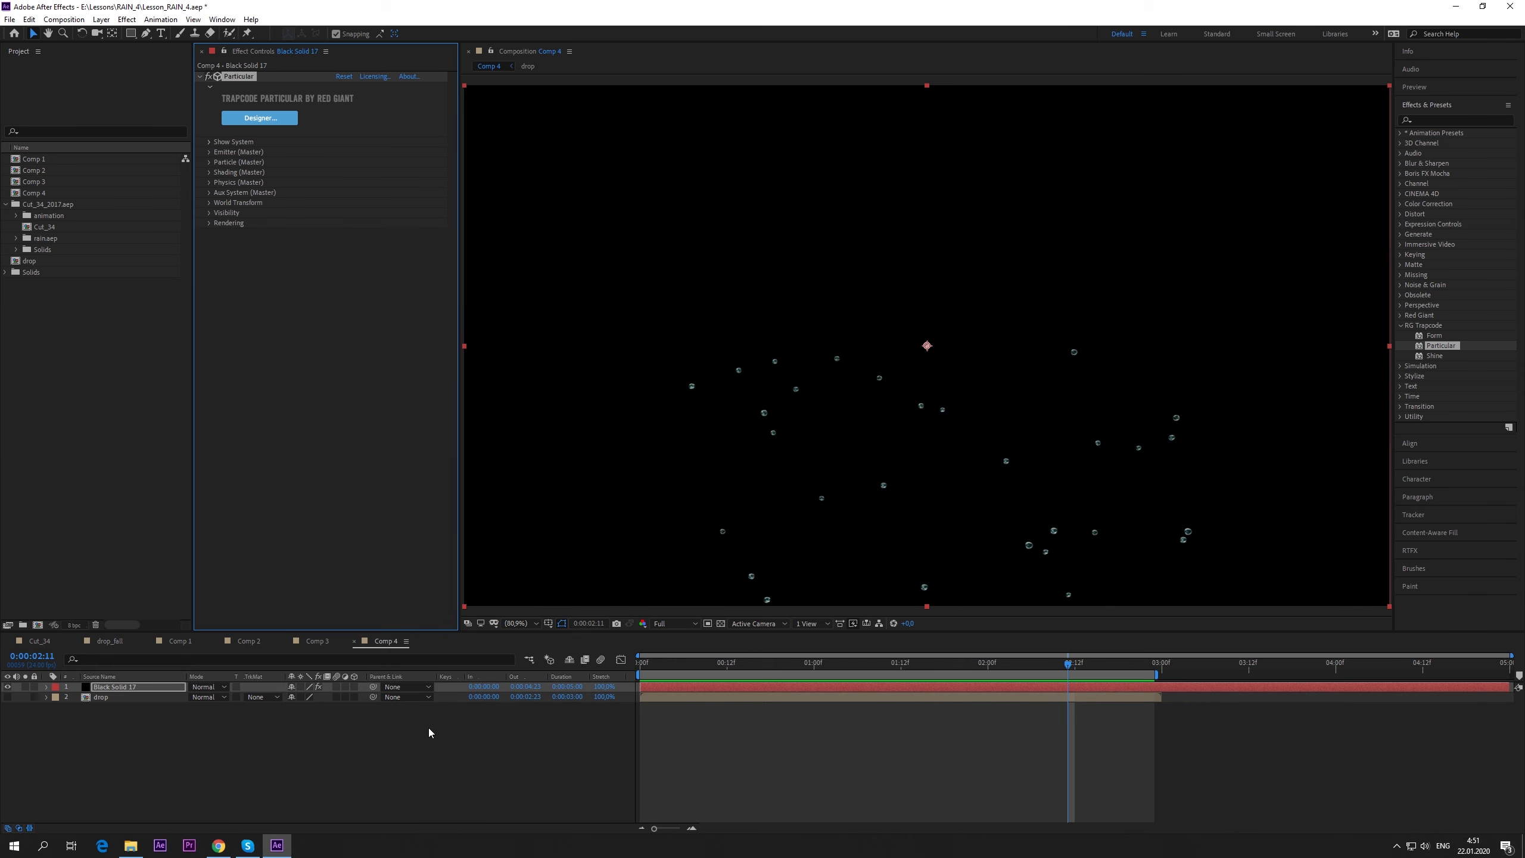
click(417, 762)
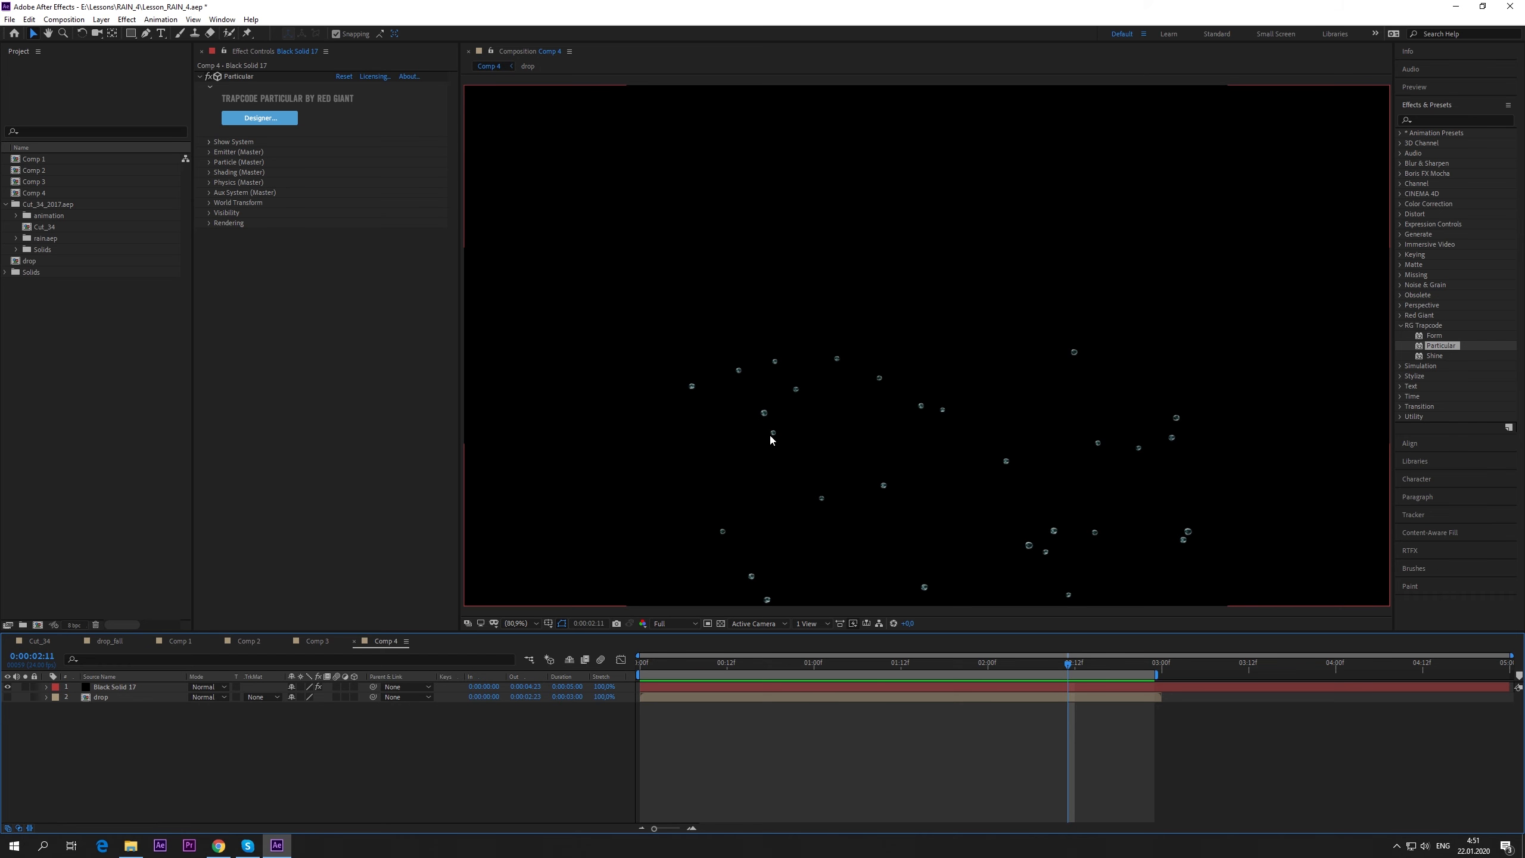
click(40, 640)
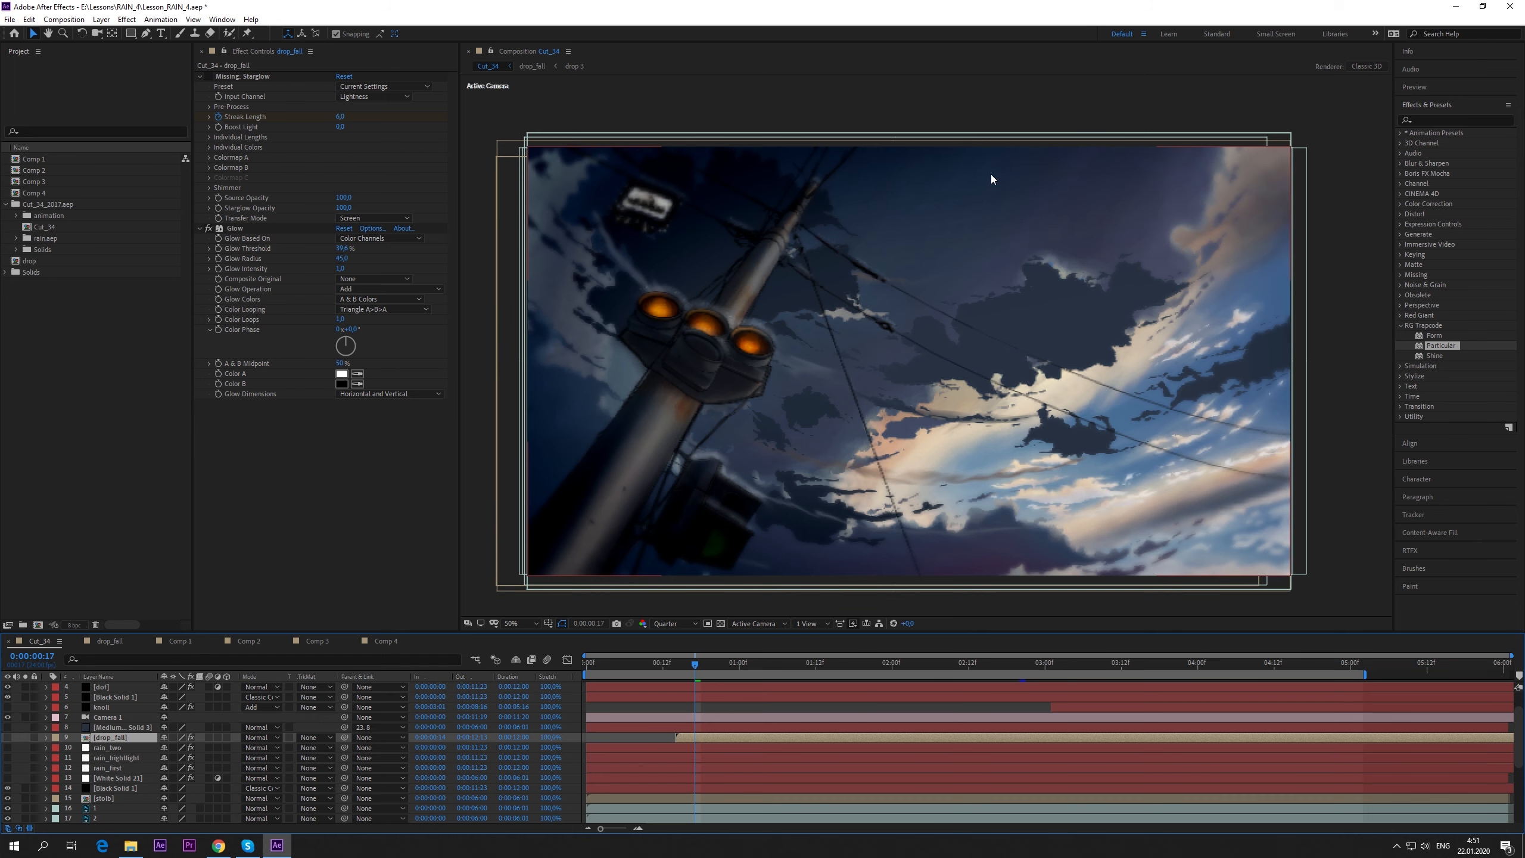
- Add a two-node camera with the 50mm preset to Comp 4
click(384, 641)
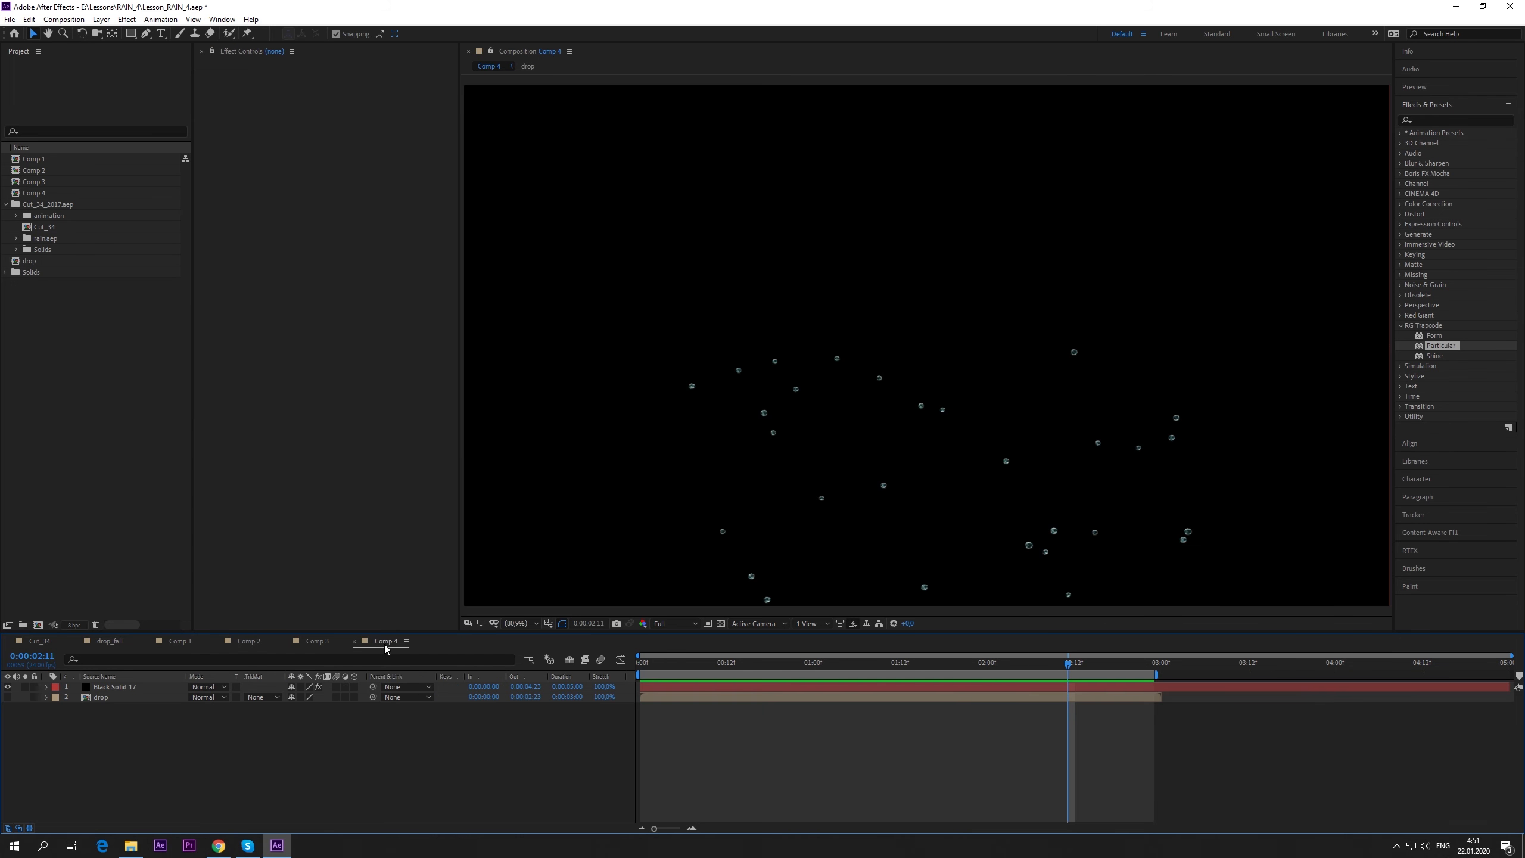
right_click(174, 744)
mouse_move(234, 615)
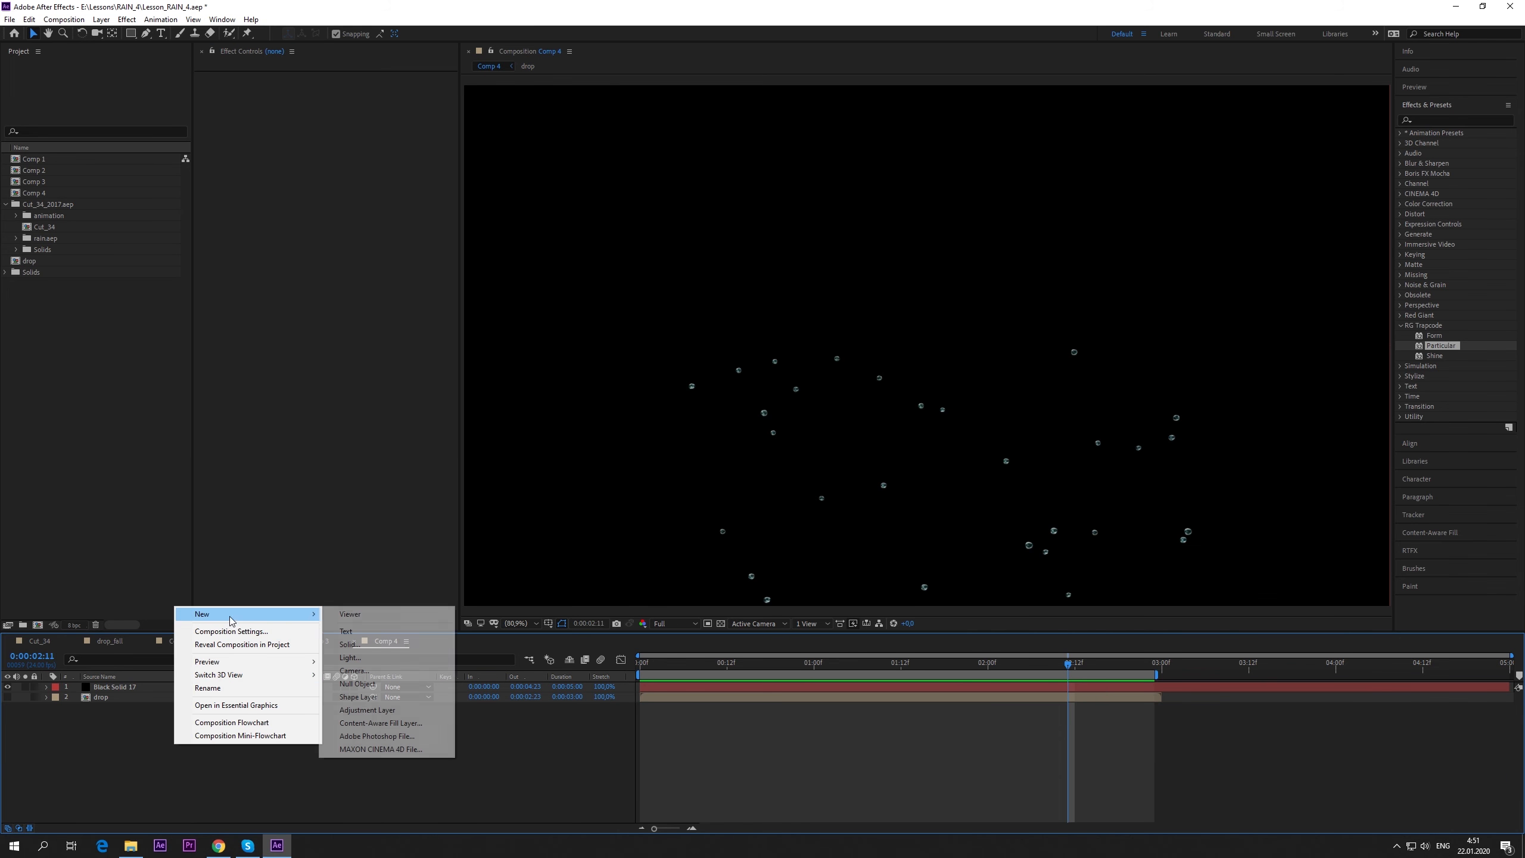
click(353, 670)
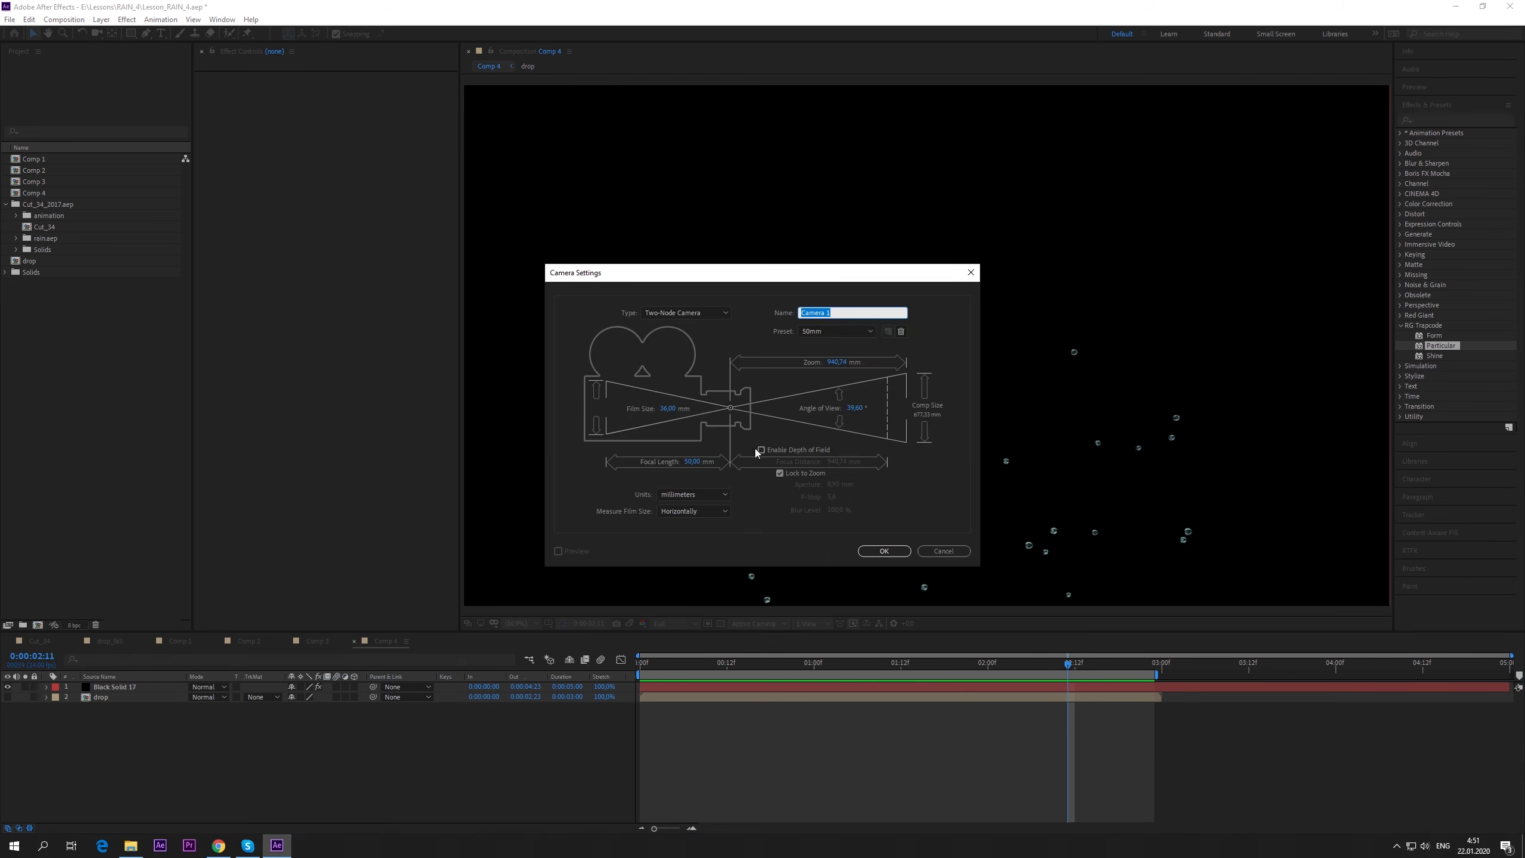
click(884, 552)
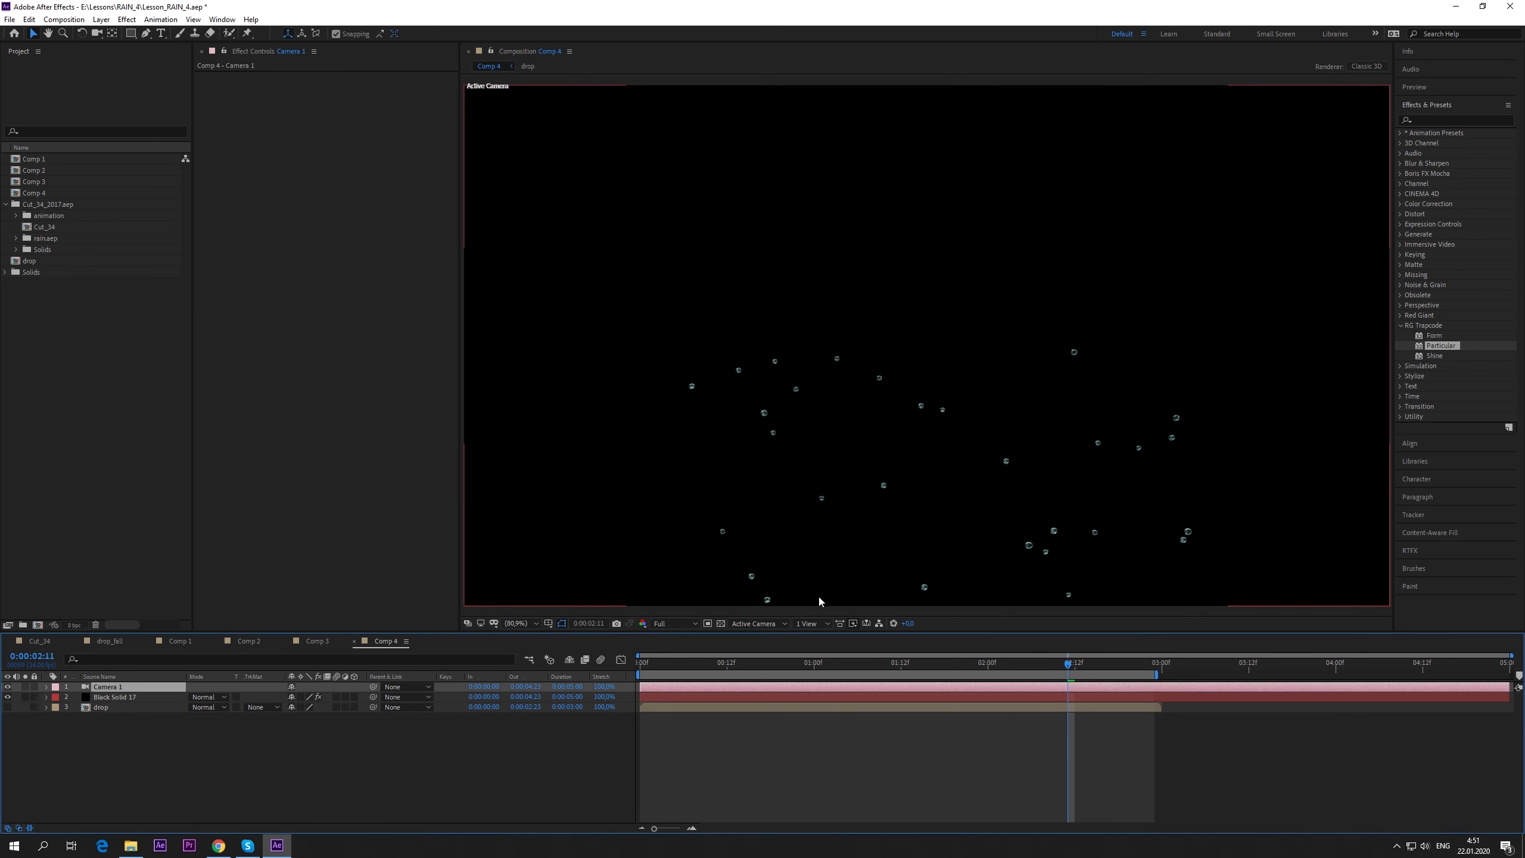
- Adjust the Camera 1 view of the falling drops in Comp 4 with the Unified Camera tool
click(96, 33)
click(114, 687)
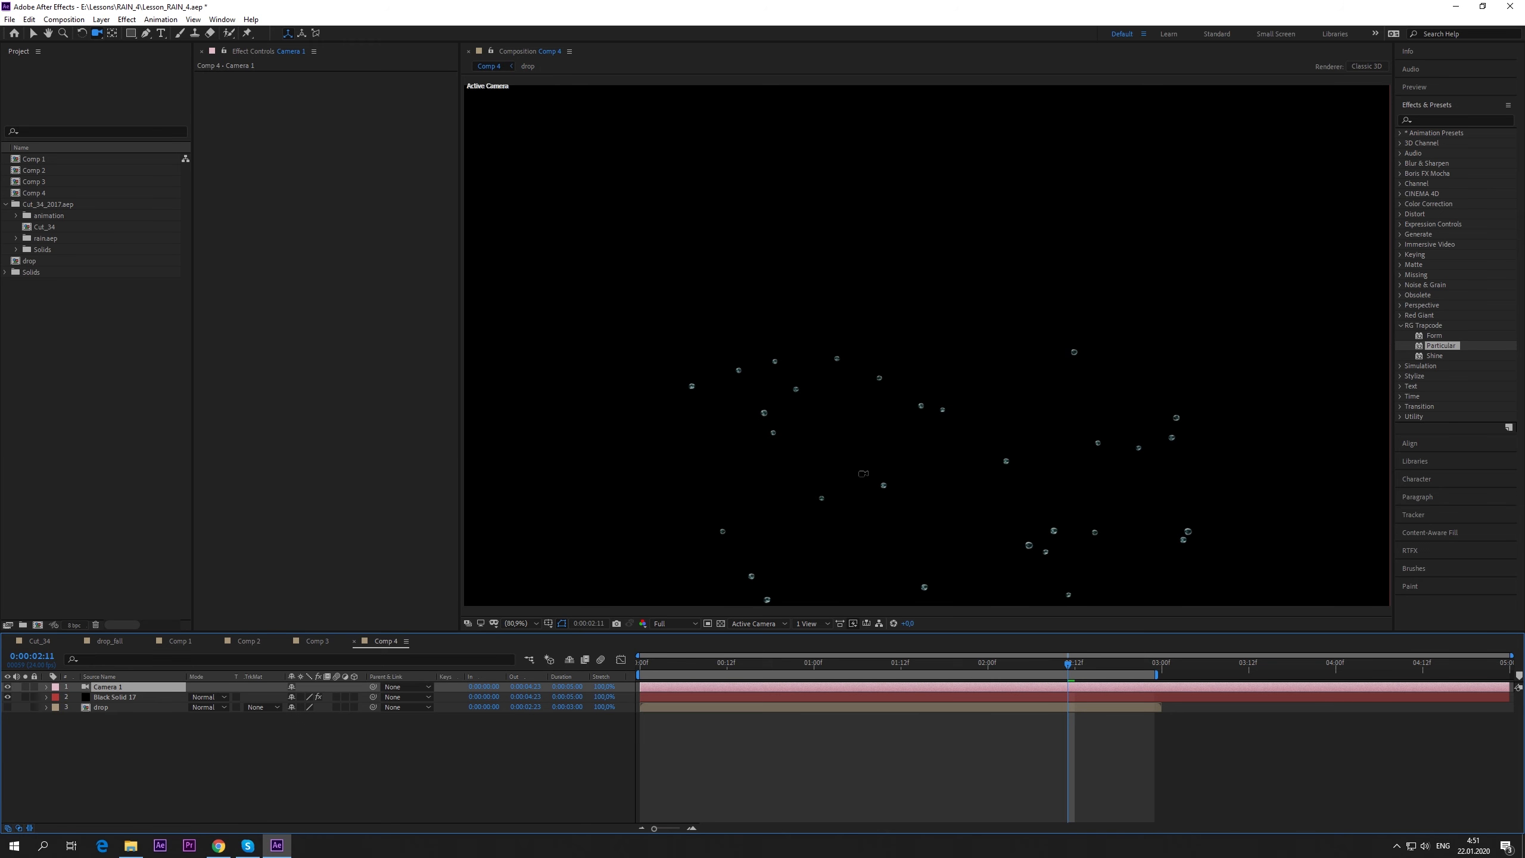
drag(948, 508, 951, 417)
drag(878, 484, 881, 461)
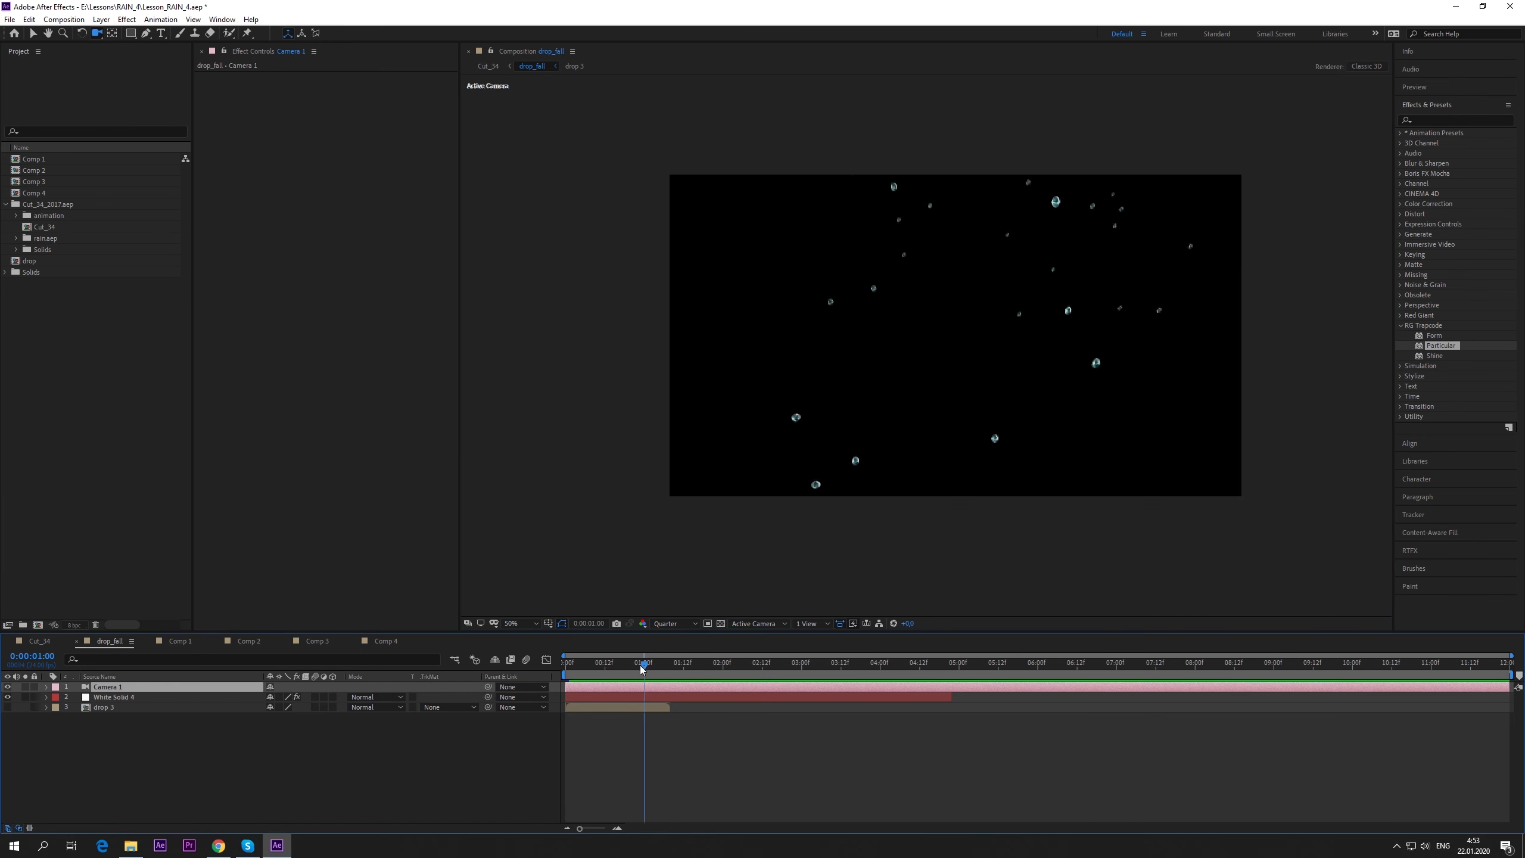
- Preview the falling drops in the drop_fall composition from its first frame
drag(643, 664, 463, 686)
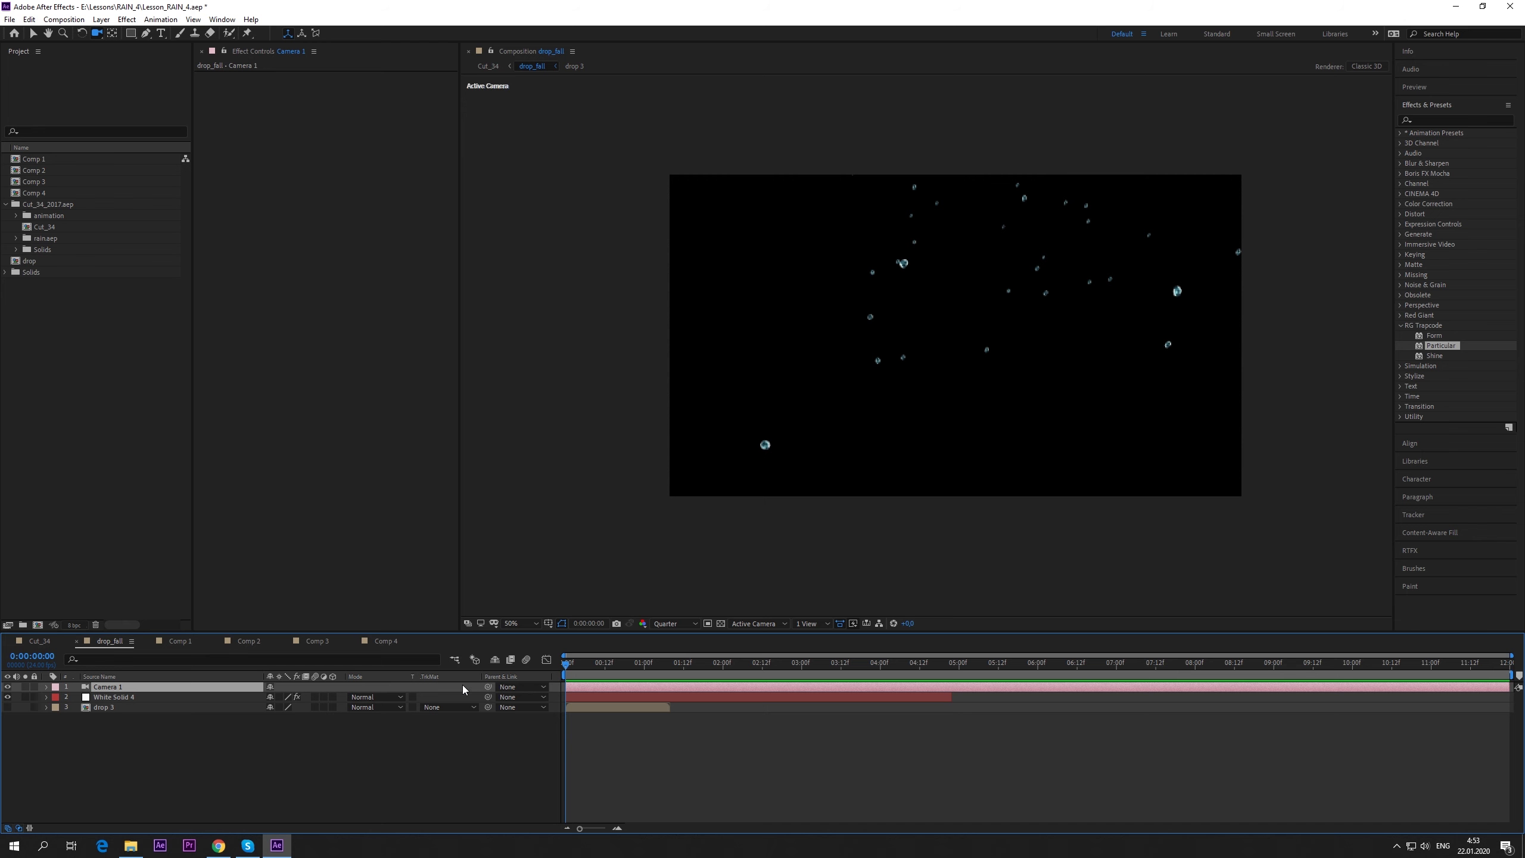
key(v)
key(space)
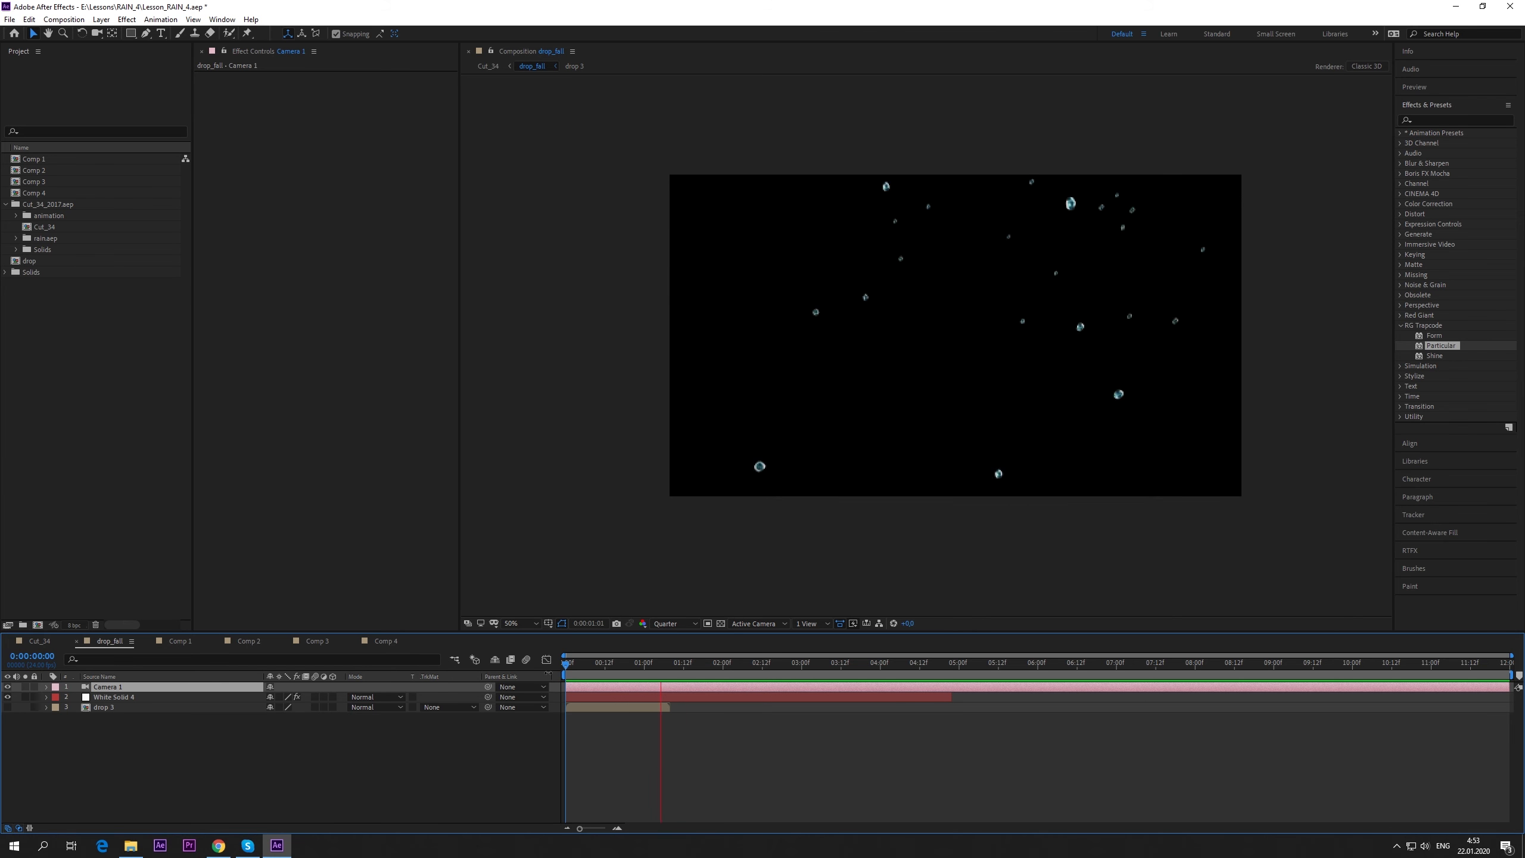
- Return to Cut_34, make the drop_fall layer visible and preview the shot from the start
click(40, 641)
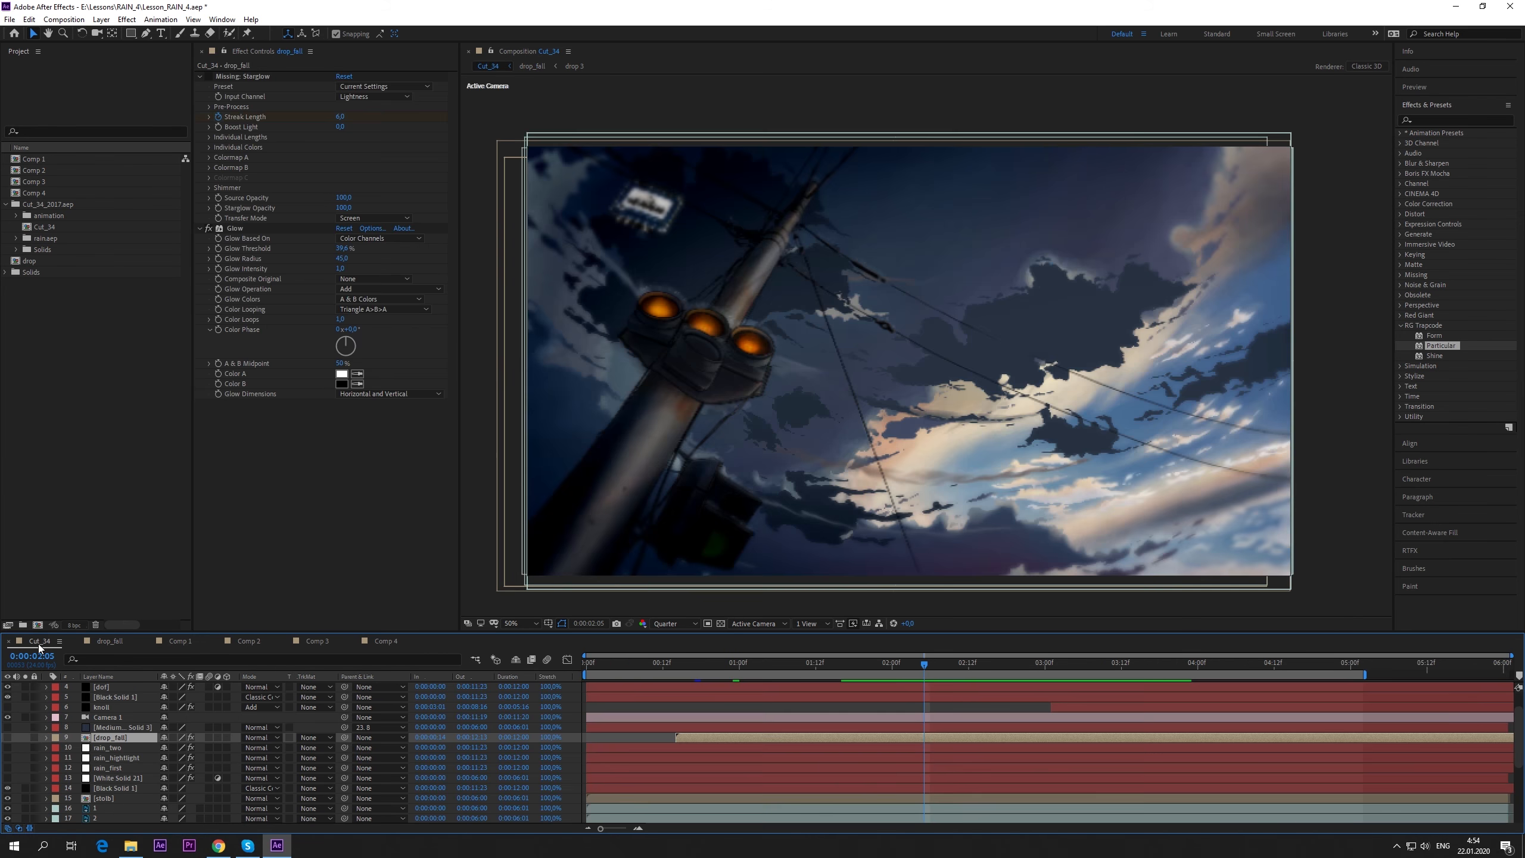
click(7, 738)
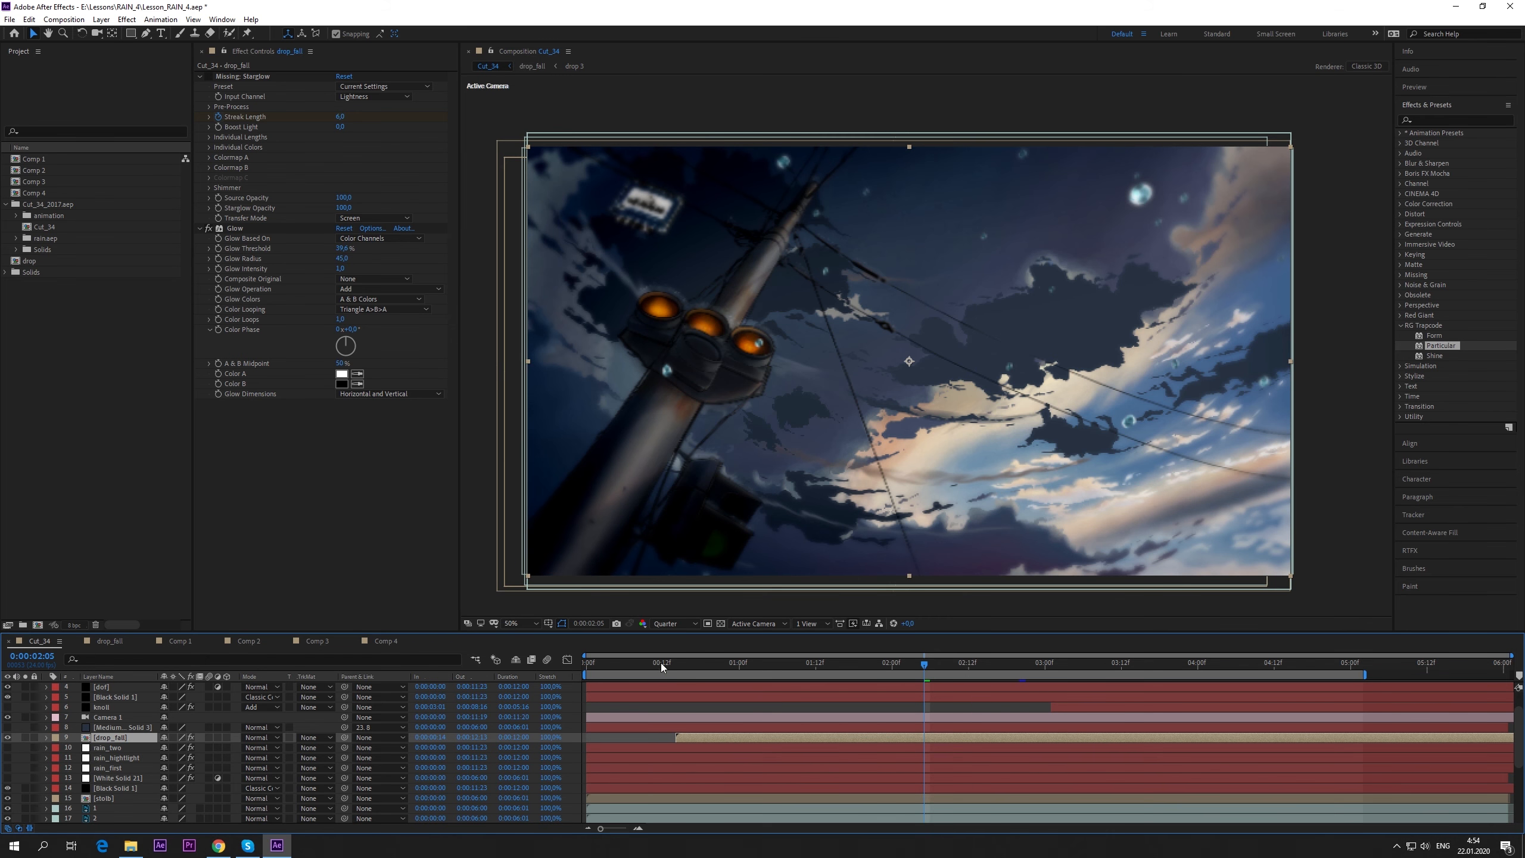
drag(664, 663, 538, 667)
key(space)
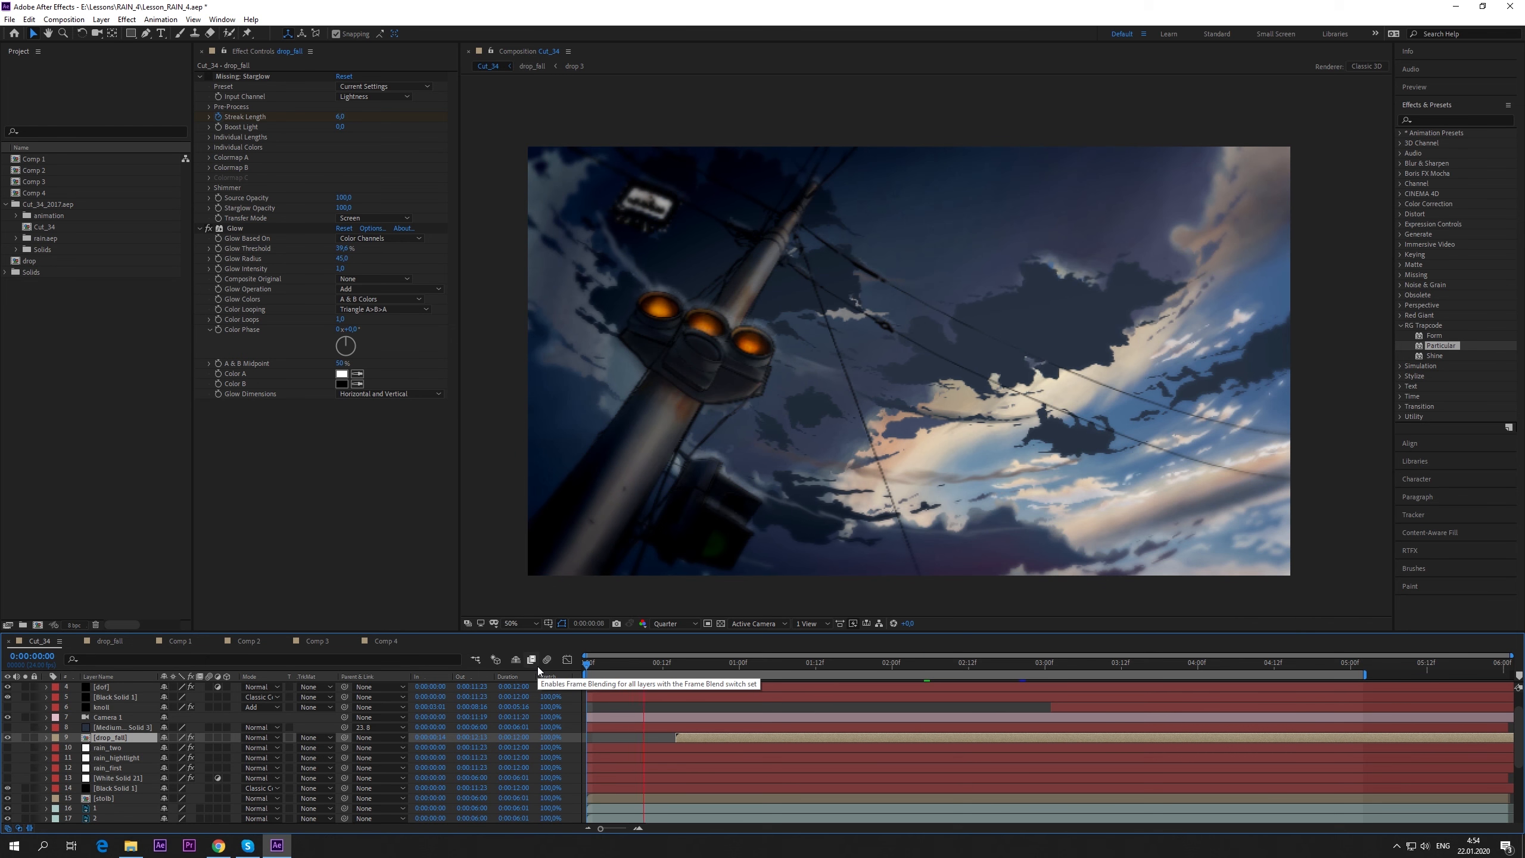
- Scrub through Cut_34 from where the drop_fall layer begins to 0:00:01:12 to examine its drops over the sky
drag(671, 668, 739, 682)
key(space)
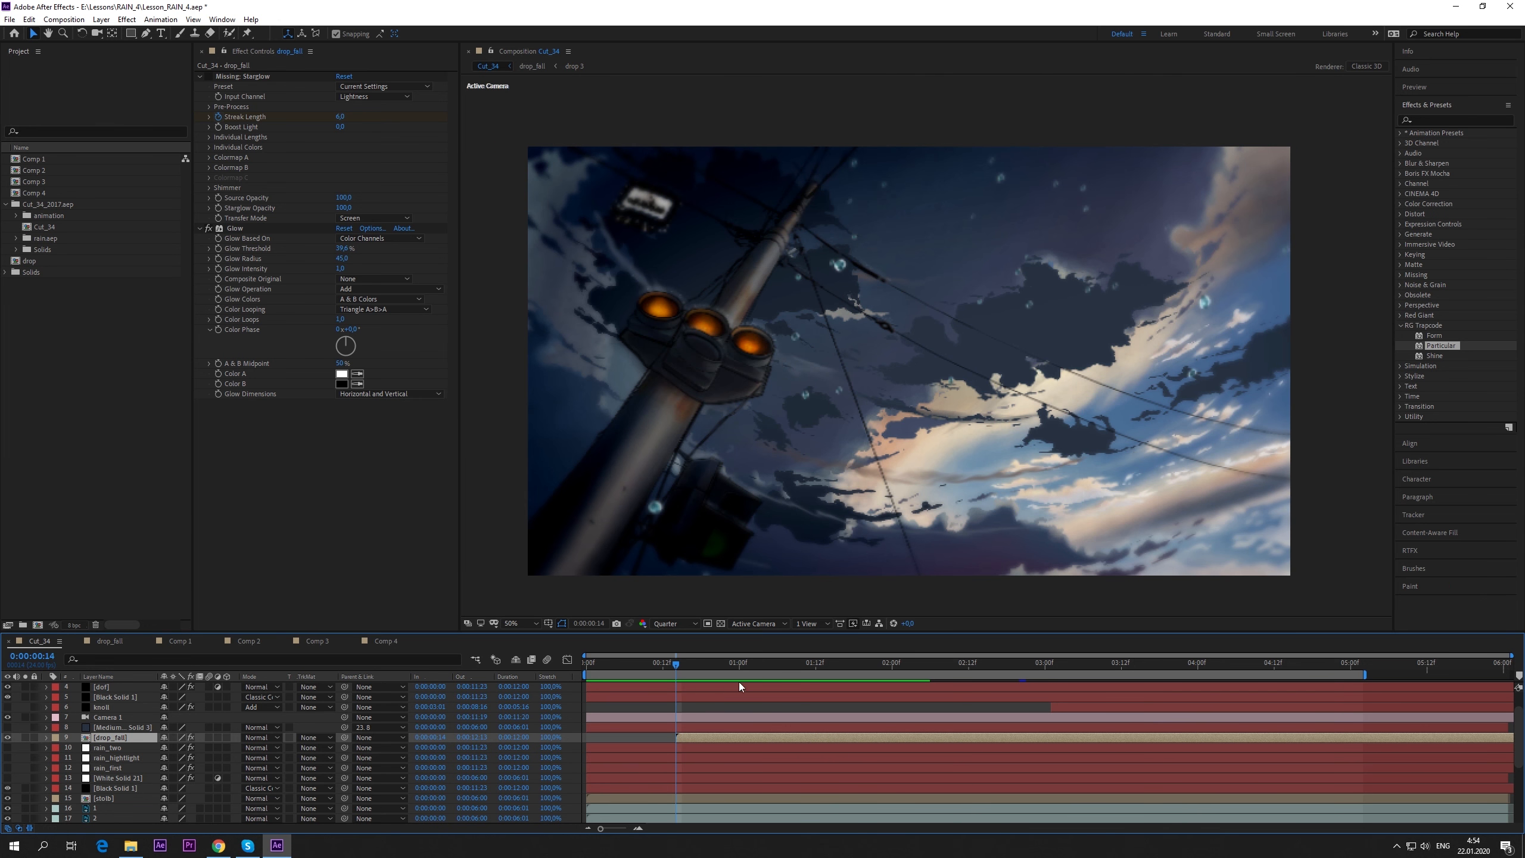
drag(691, 667, 783, 672)
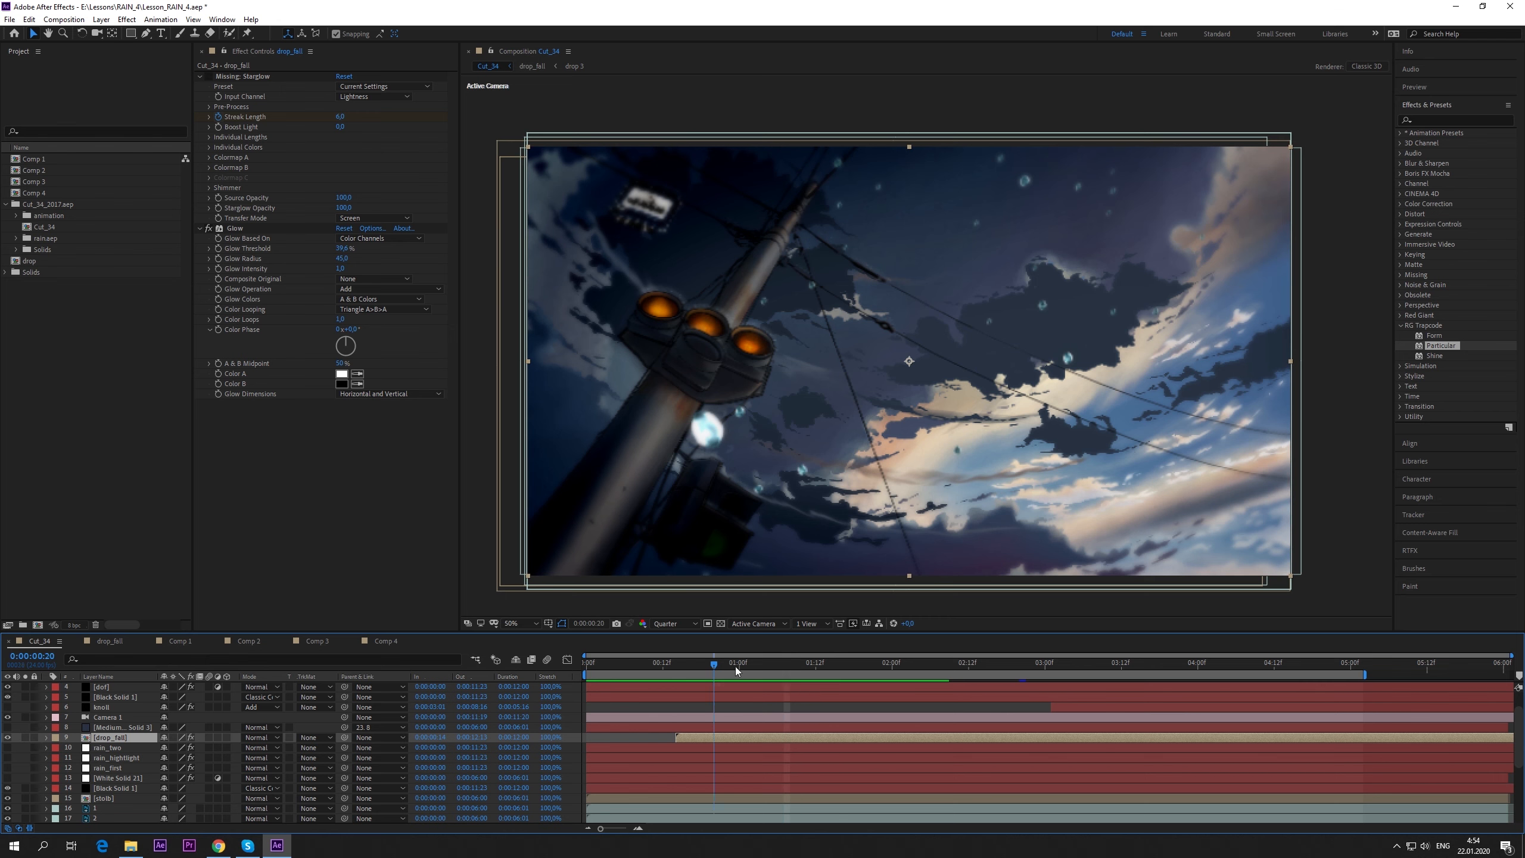
click(803, 668)
click(815, 667)
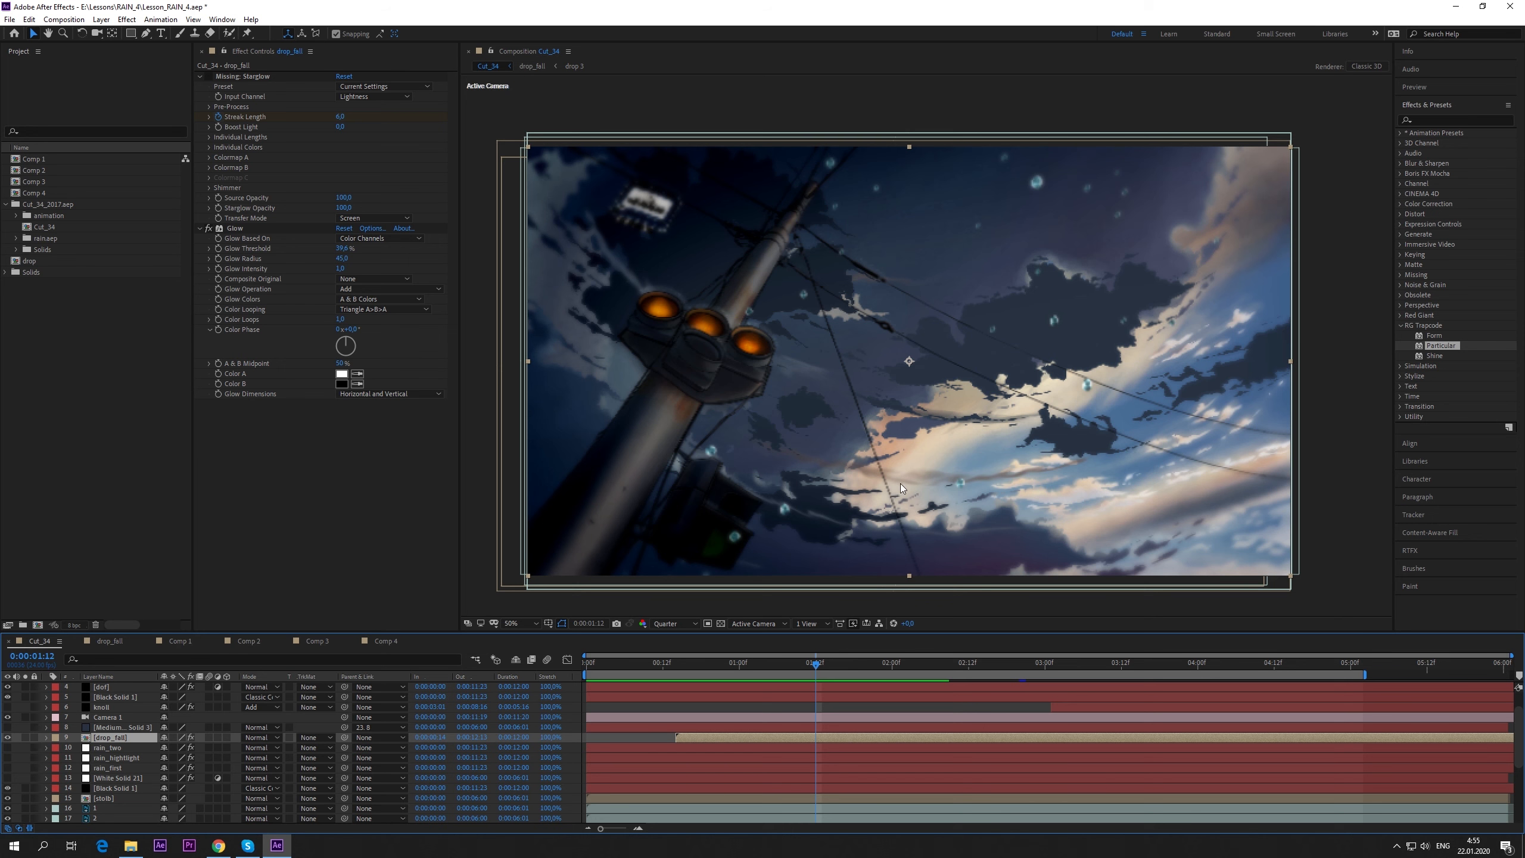
- Turn on and solo the rain_two layer together with drop_fall, and scrub through its drops
click(108, 747)
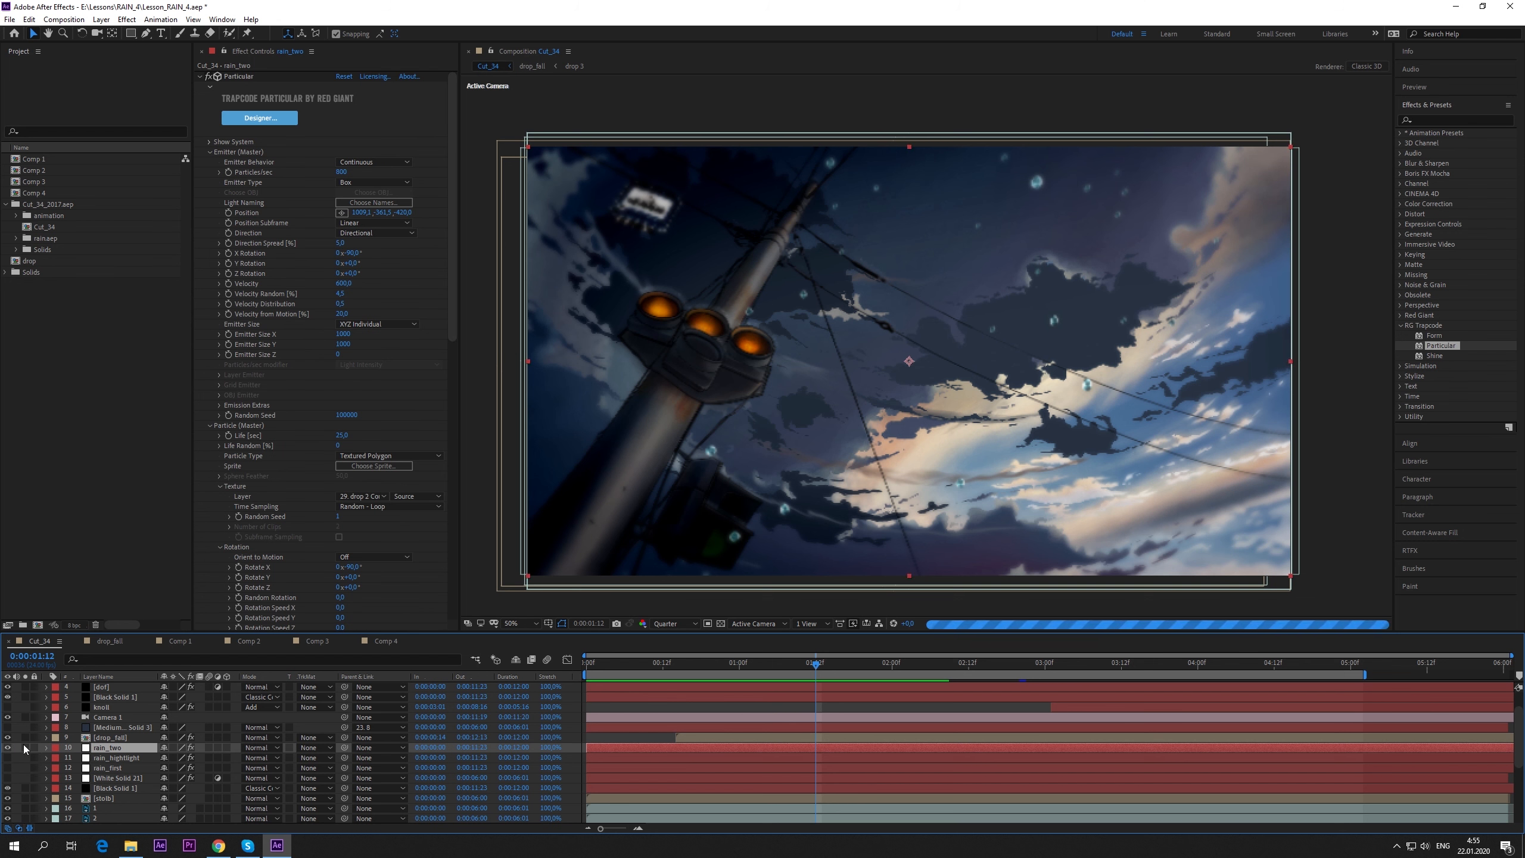
click(25, 747)
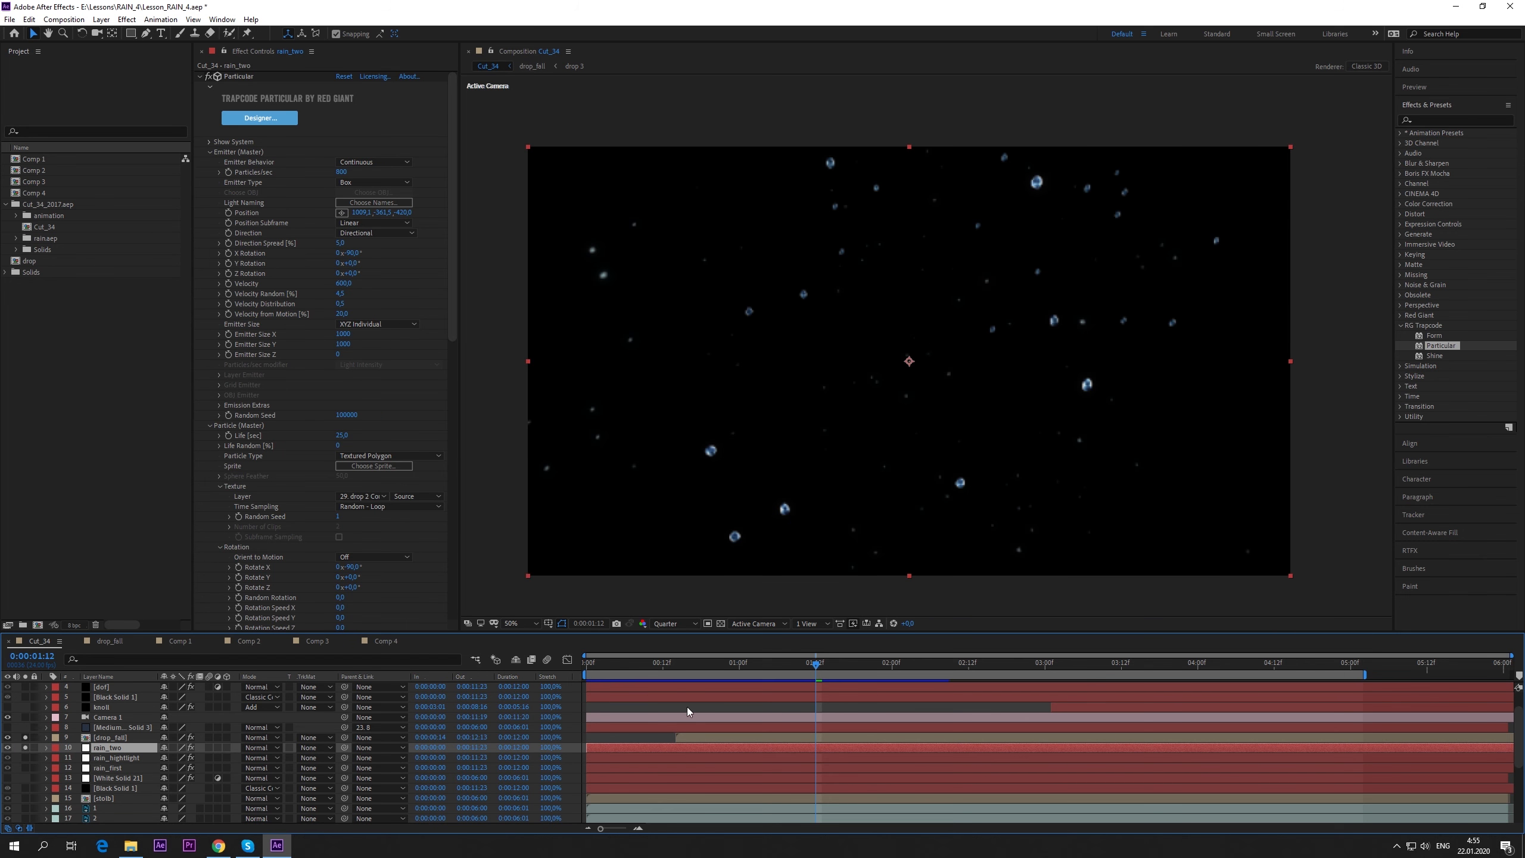
drag(671, 672, 841, 668)
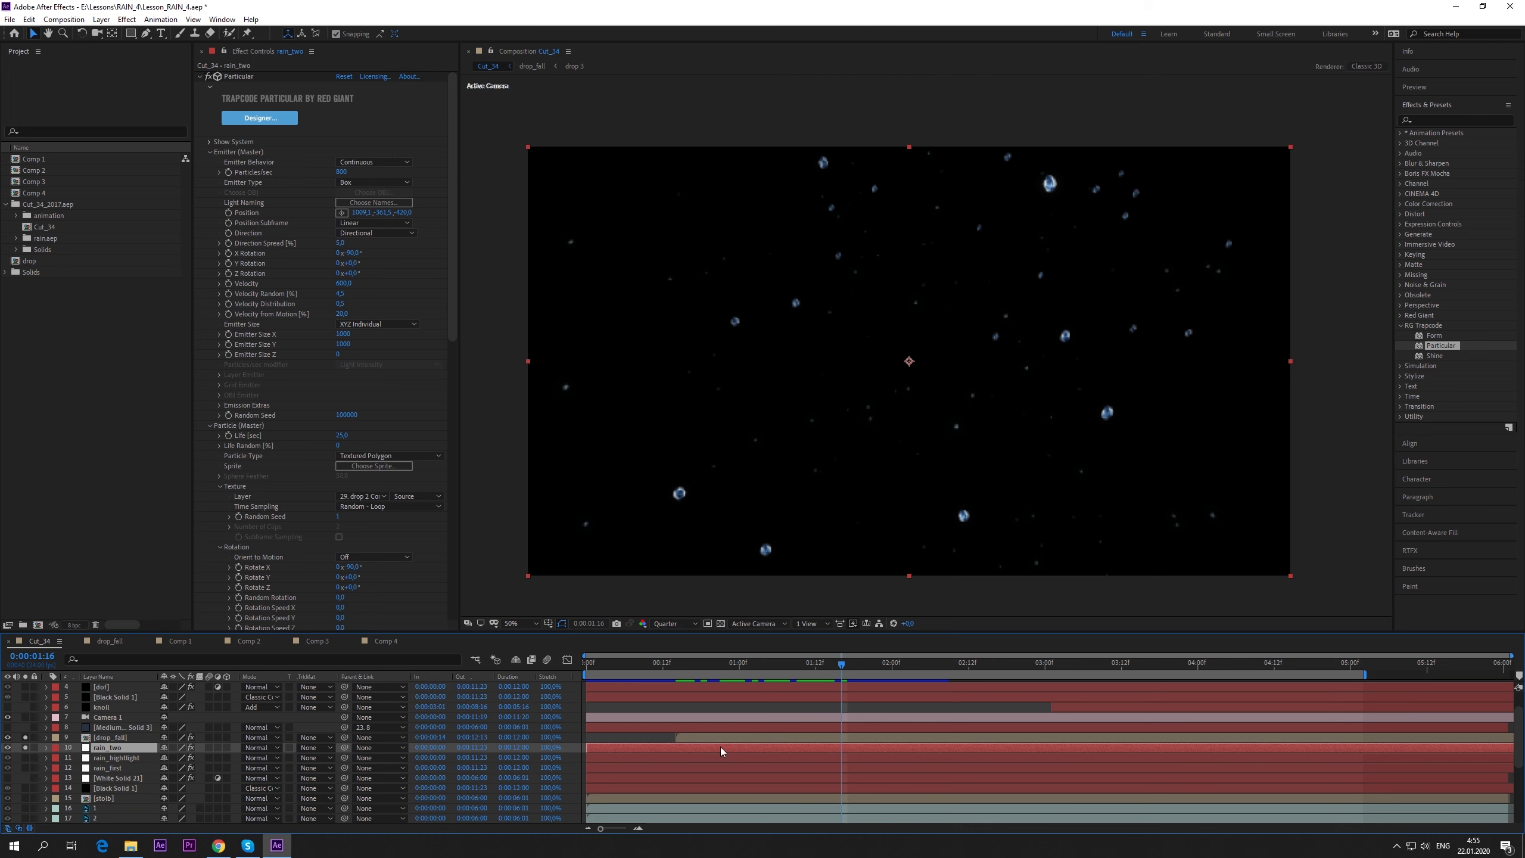
key(j)
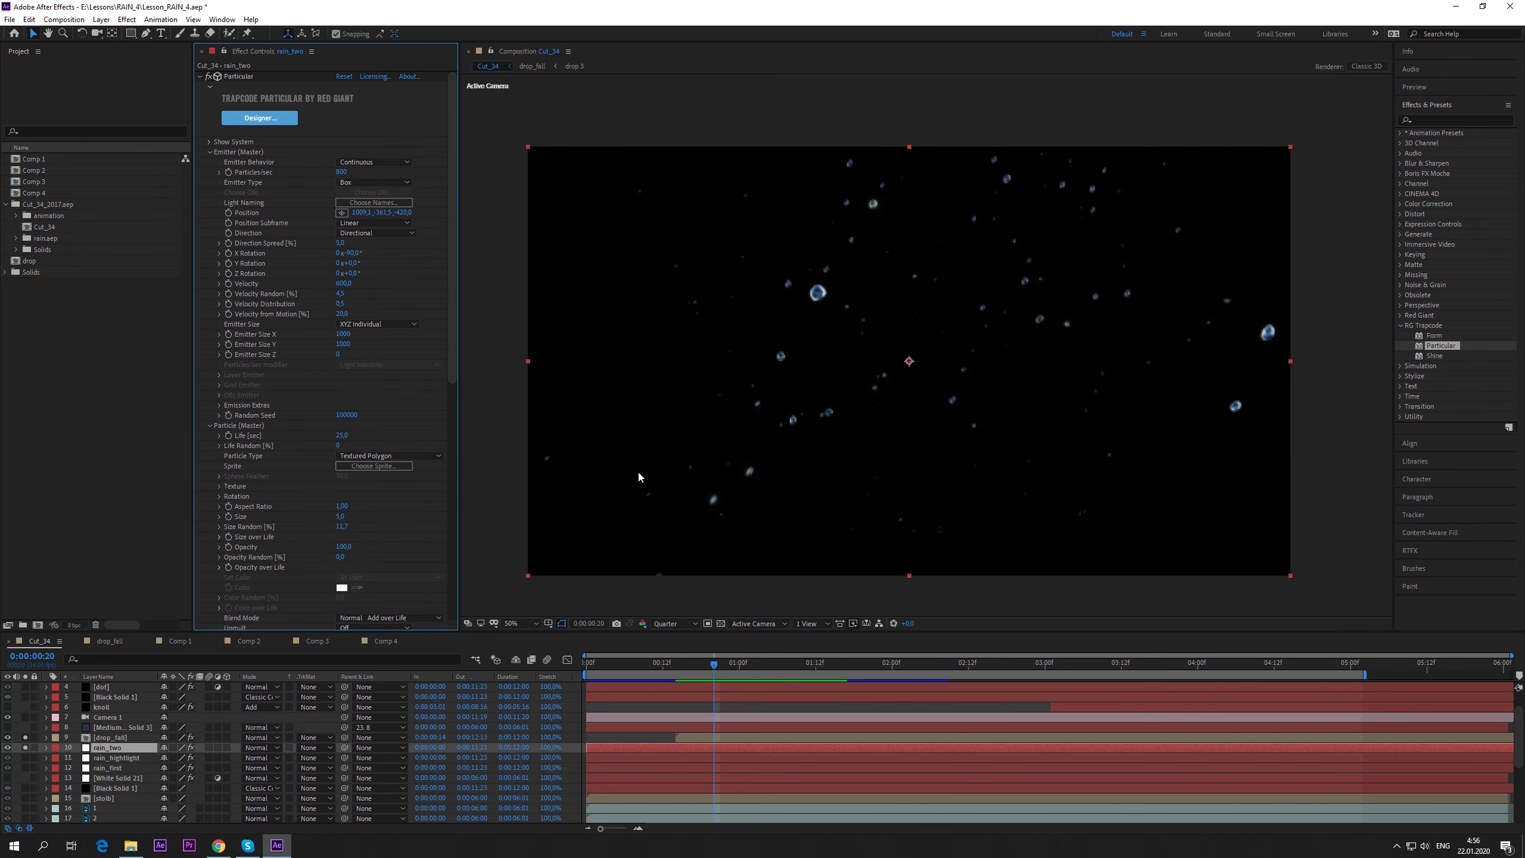
- Examine rain_two's Particular settings, including its particle texture, size and blend mode
click(219, 486)
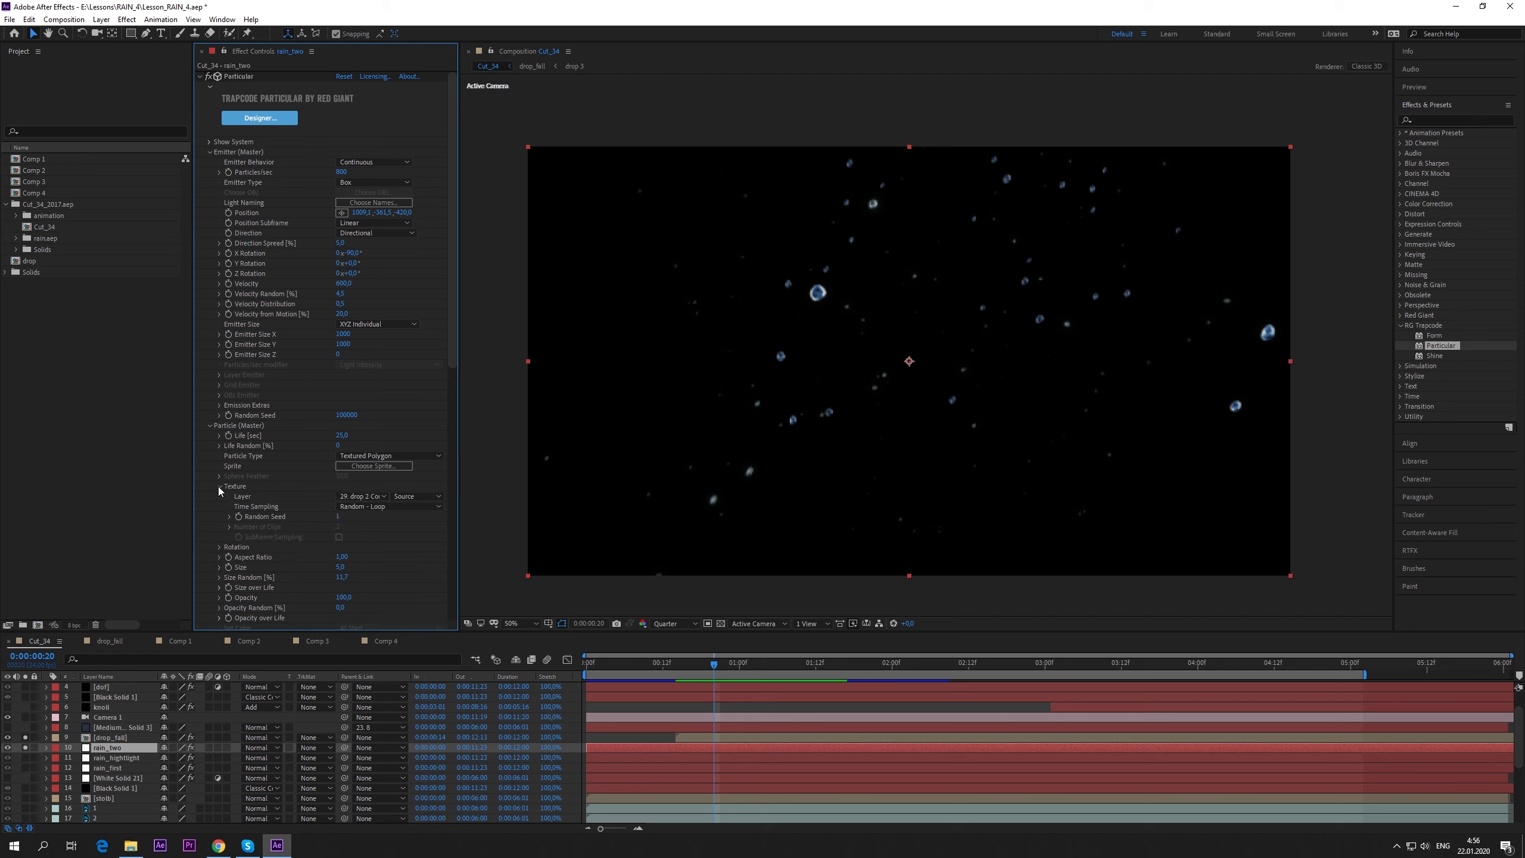
click(218, 486)
scroll(302, 502, down, 1)
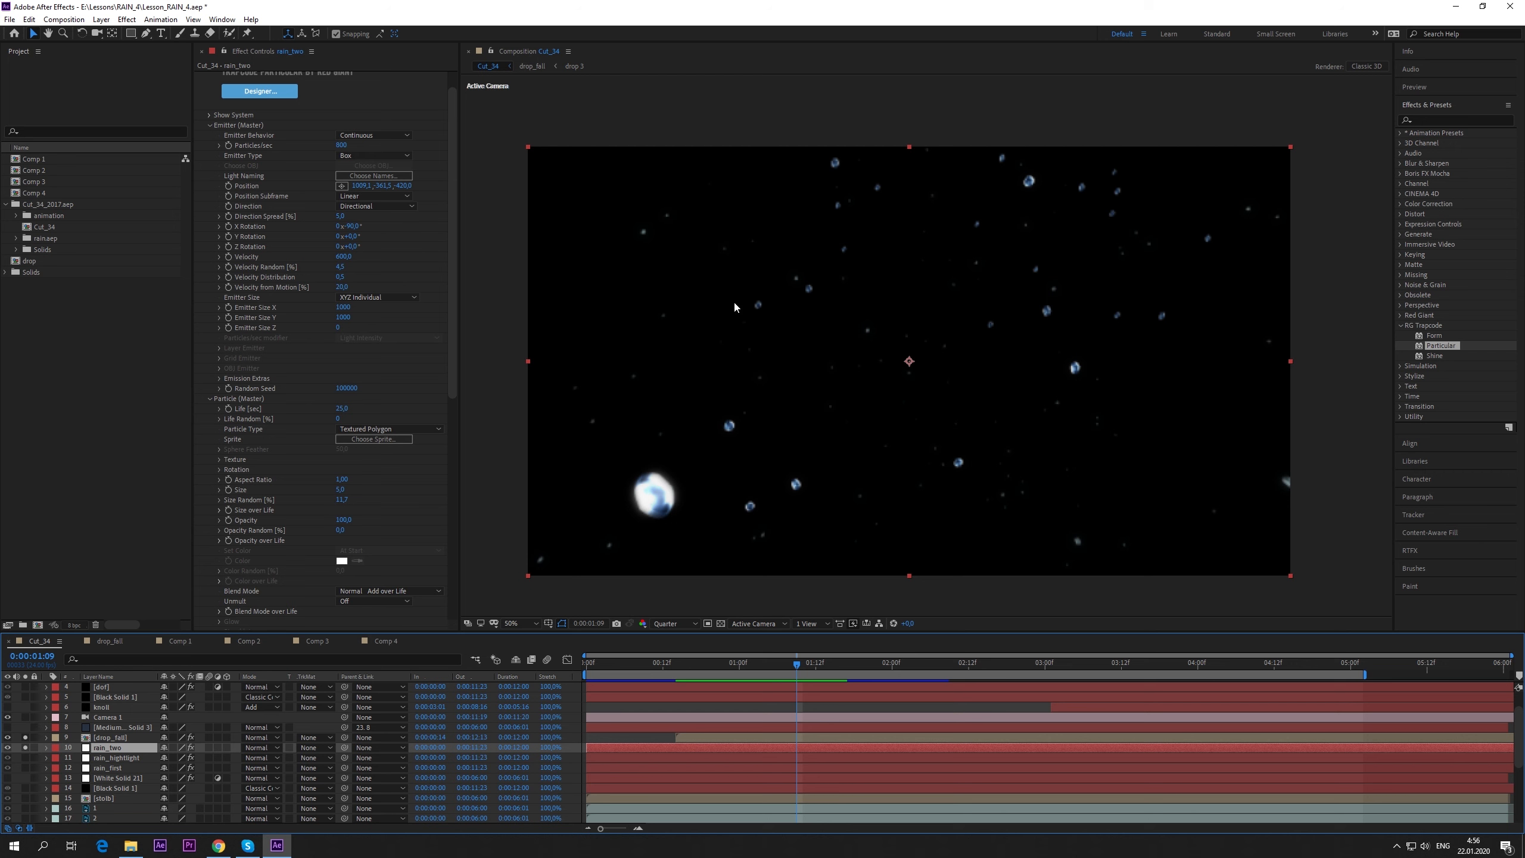
scroll(245, 488, down, 6)
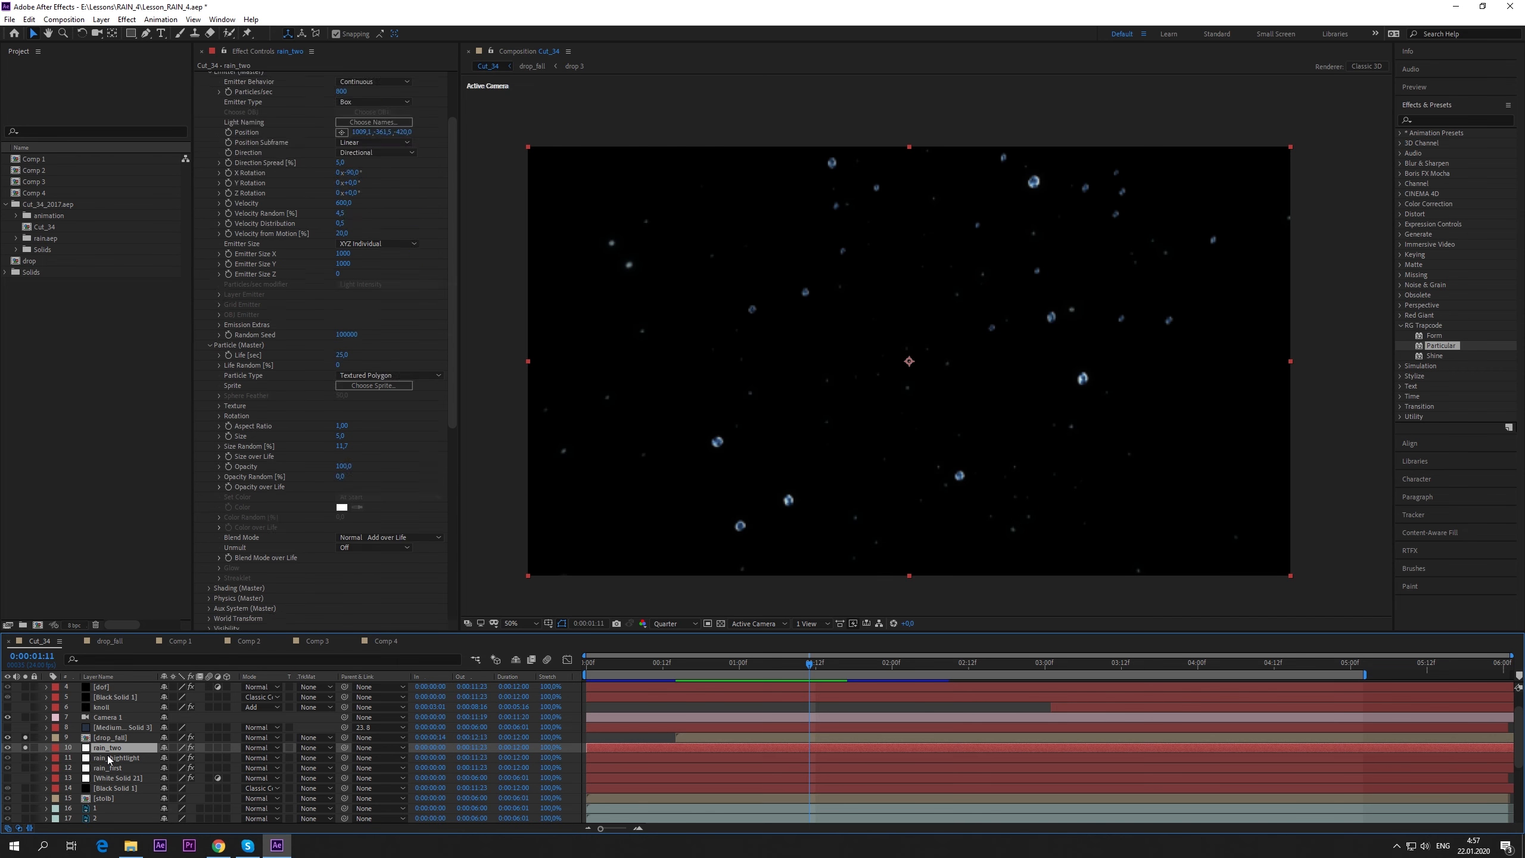
- Solo only the rain_hightlight layer and scrub the timeline to examine its flickering particles
click(112, 758)
click(25, 758)
key(space)
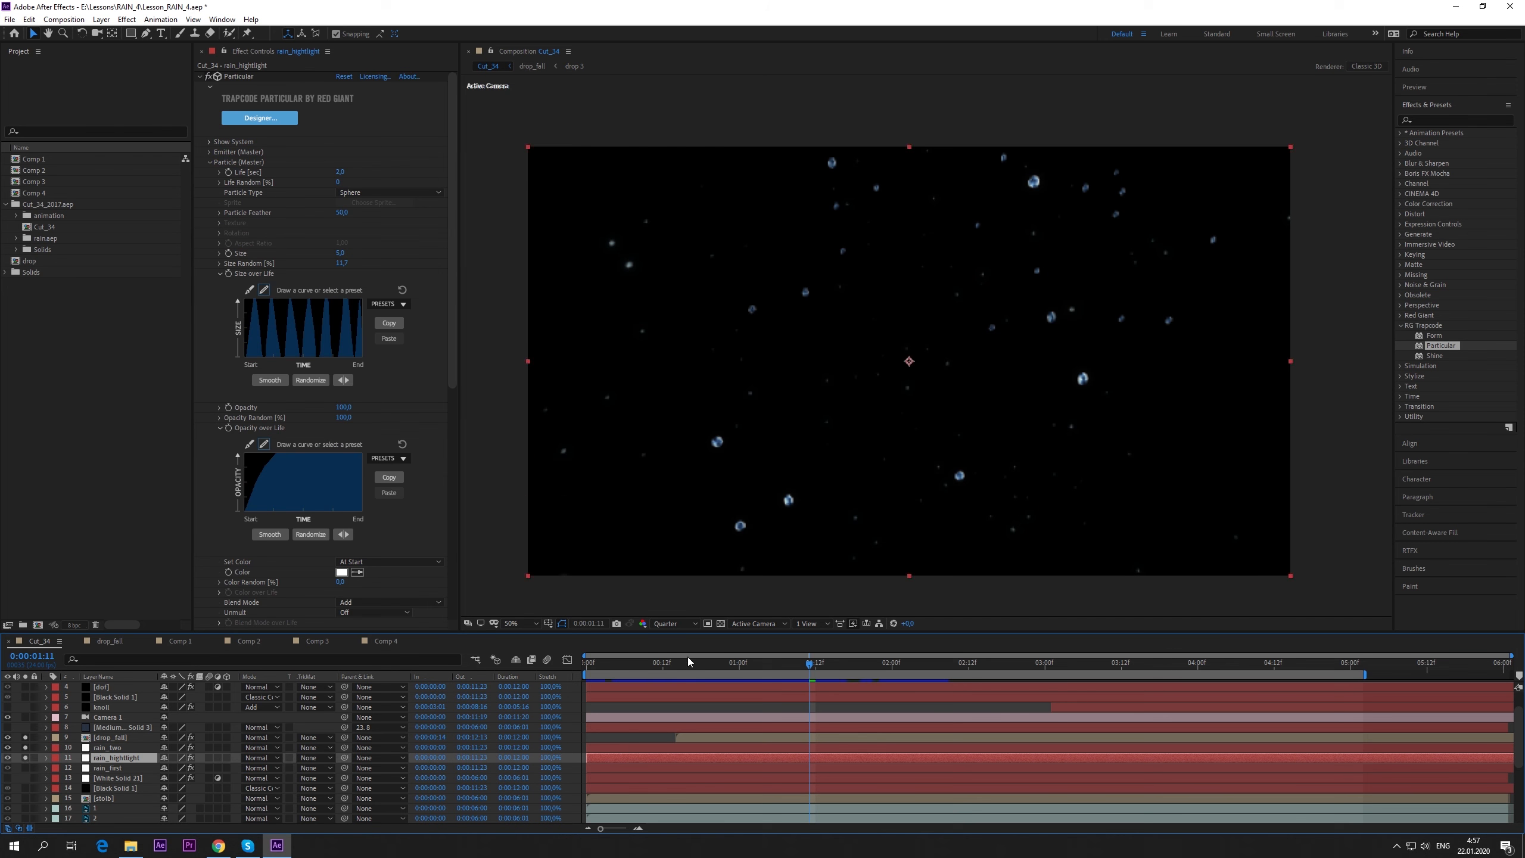
key(space)
alt+click(25, 758)
drag(691, 658, 1109, 668)
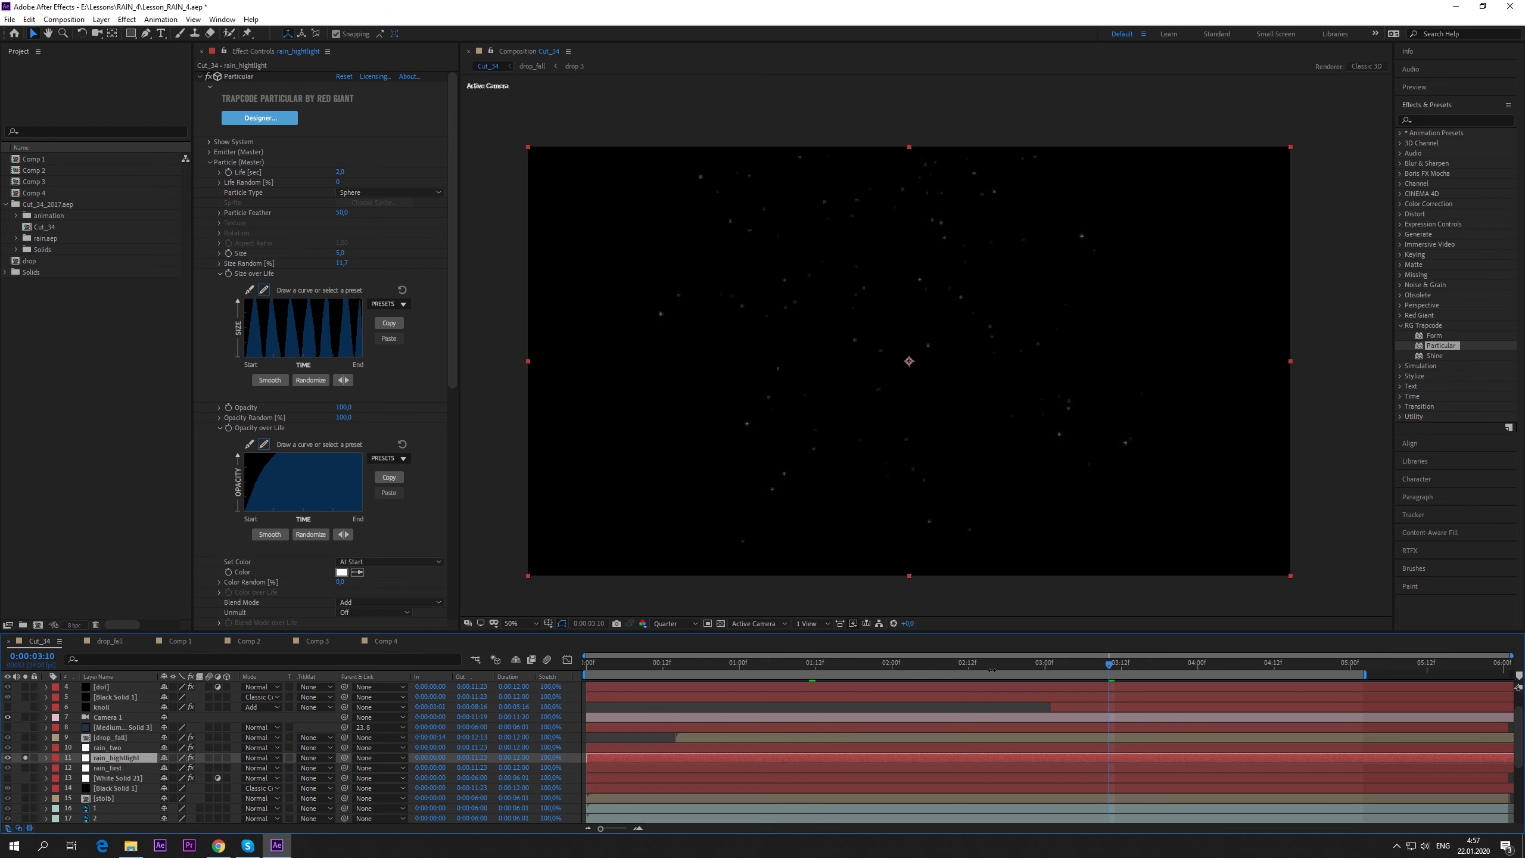
click(796, 666)
- Switch the solo to the rain_first layer and preview its dense rain from the first frame
click(25, 767)
click(619, 666)
key(Home)
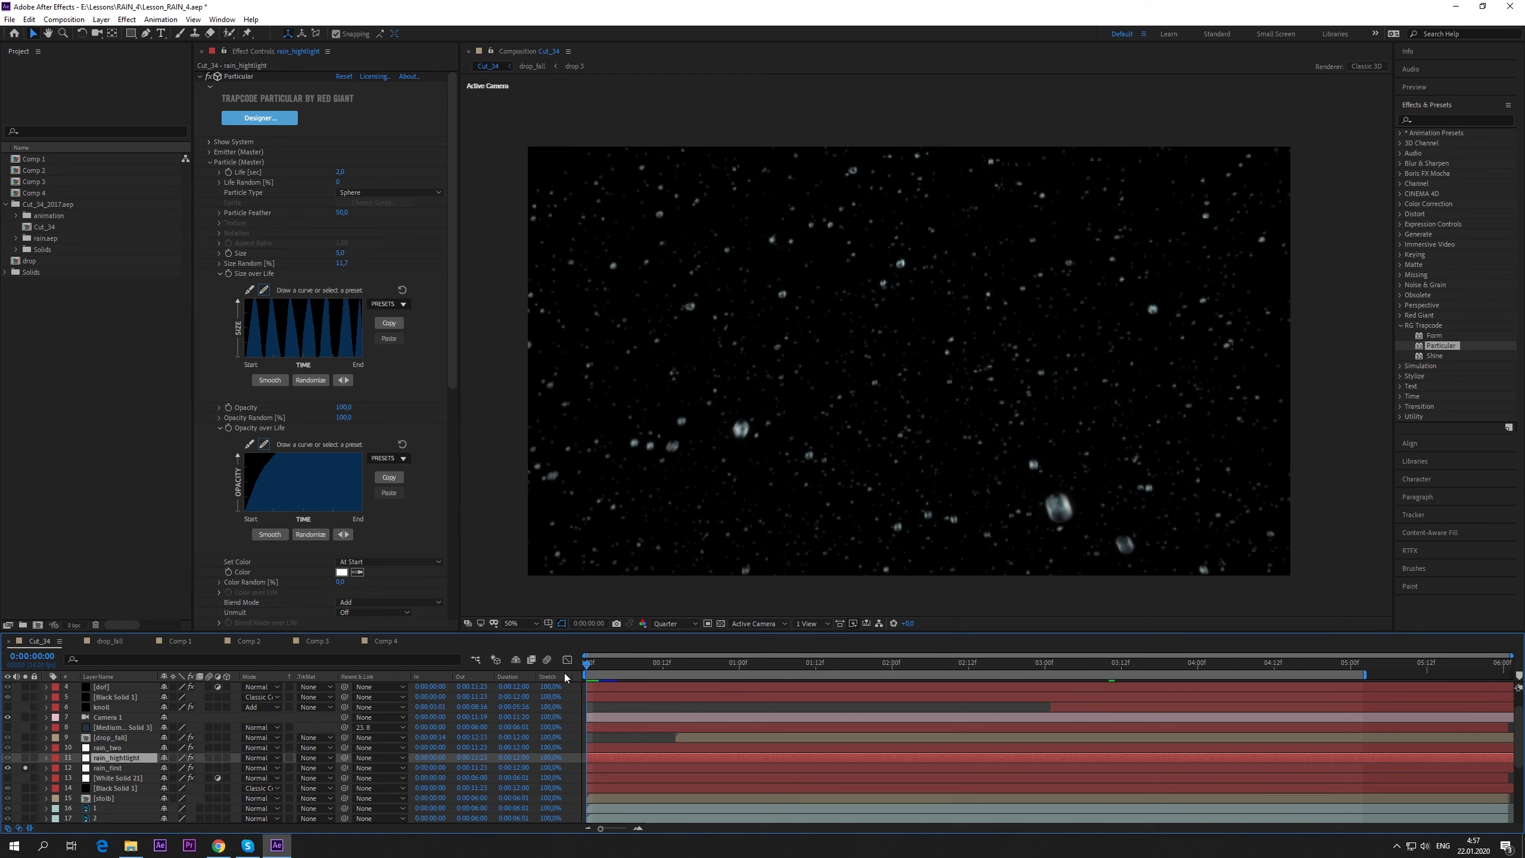
key(space)
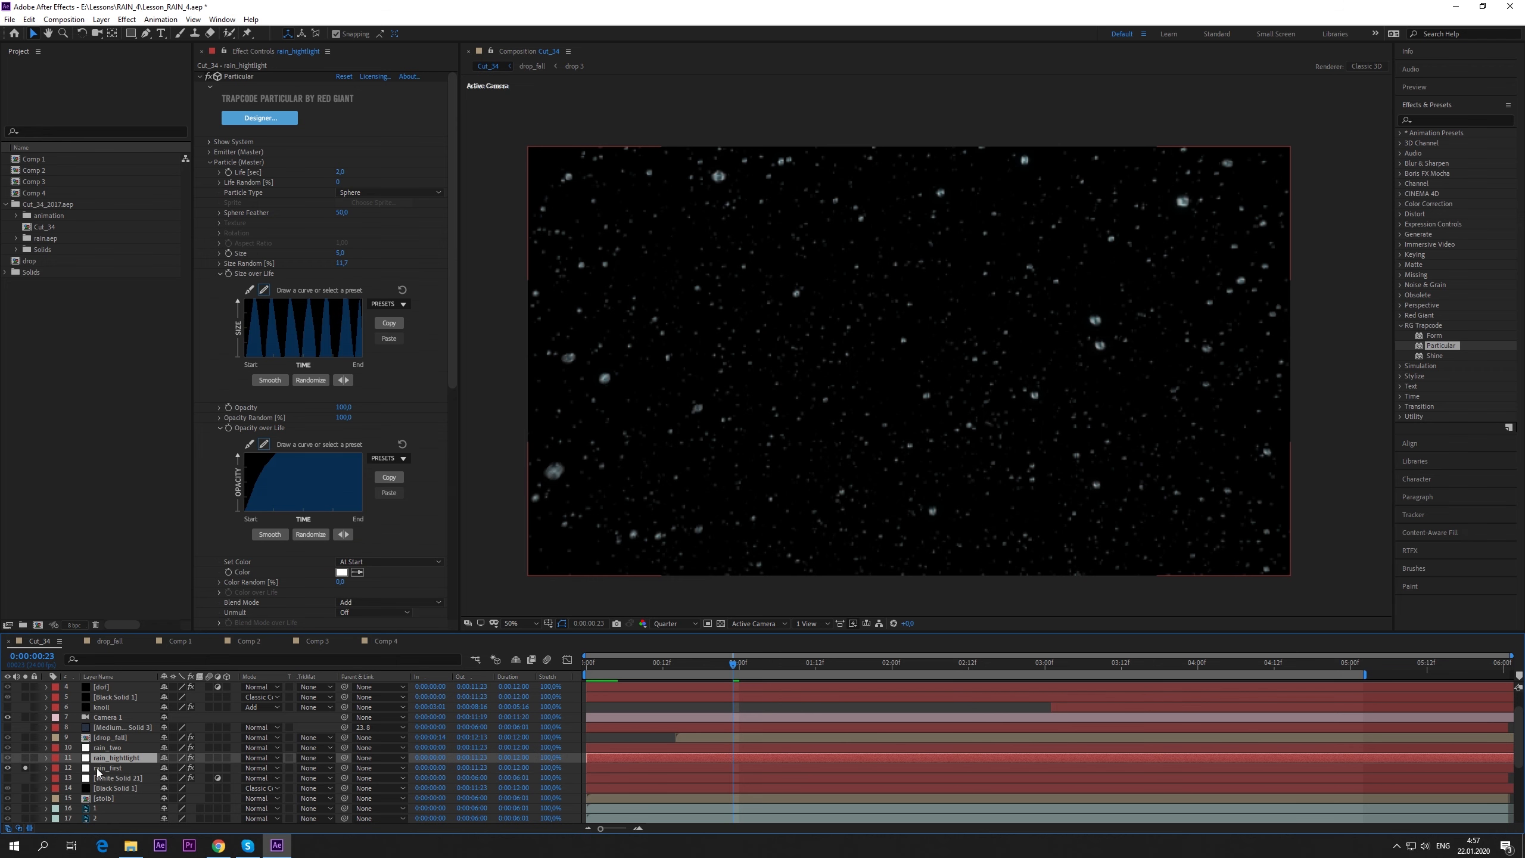
- Examine rain_first's Emitter (Master) and Particle (Master) settings in Particular, then collapse the particle group
click(91, 769)
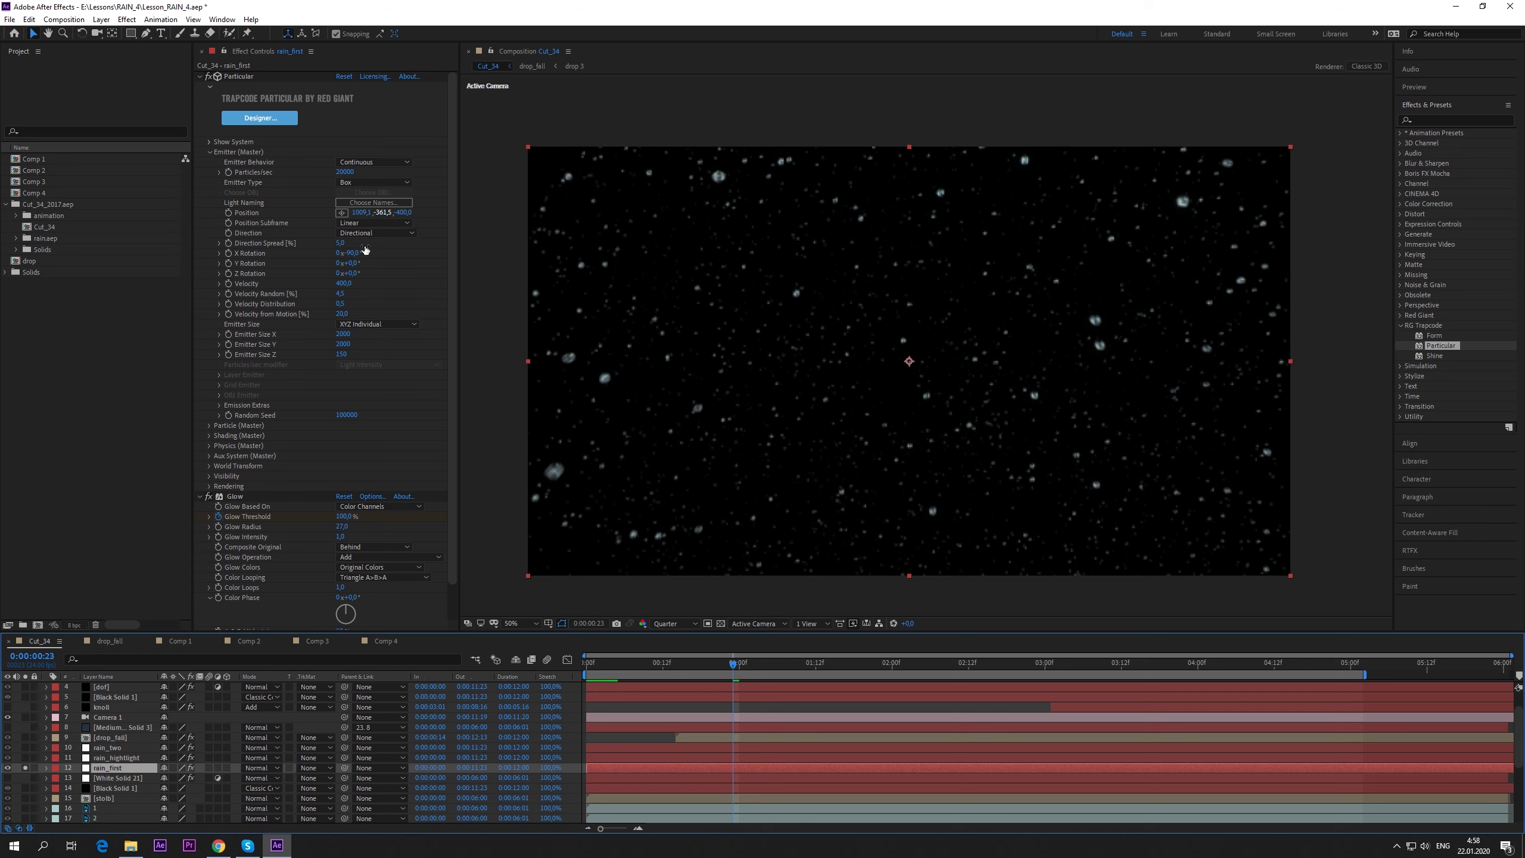
click(212, 424)
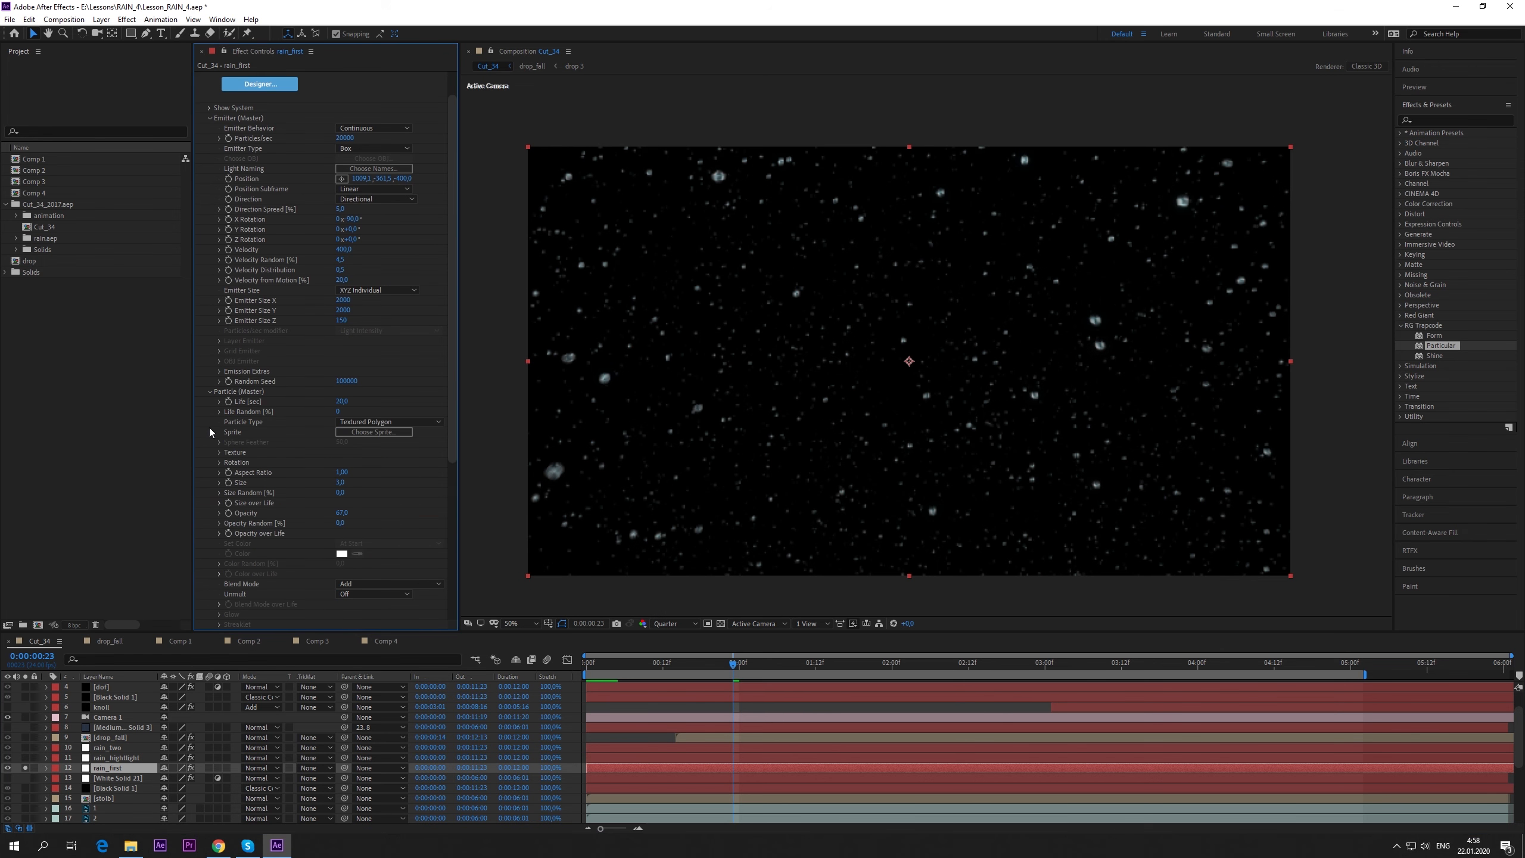
scroll(269, 470, down, 2)
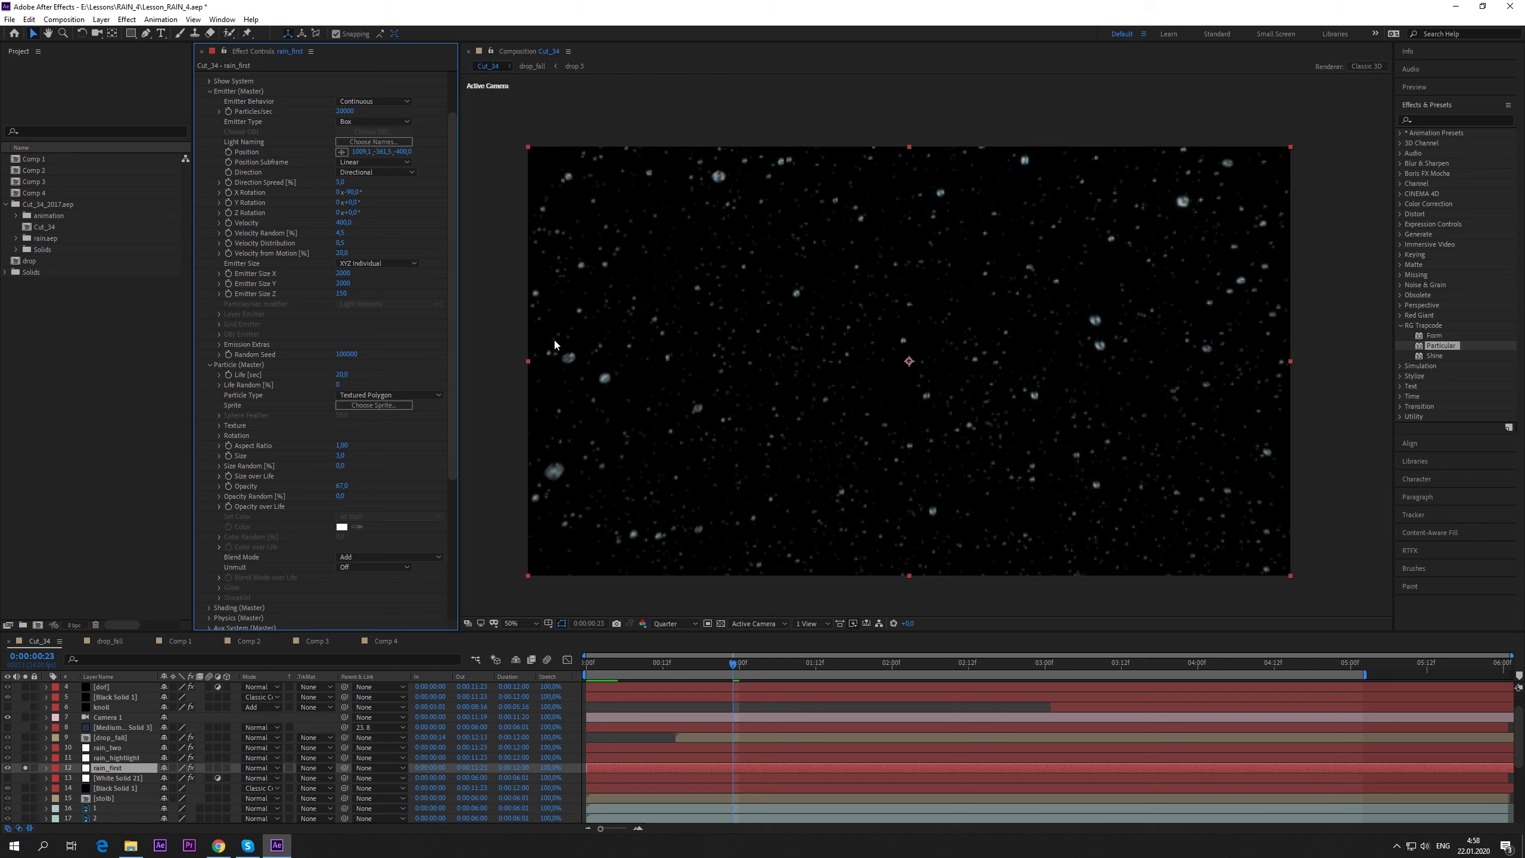
click(209, 365)
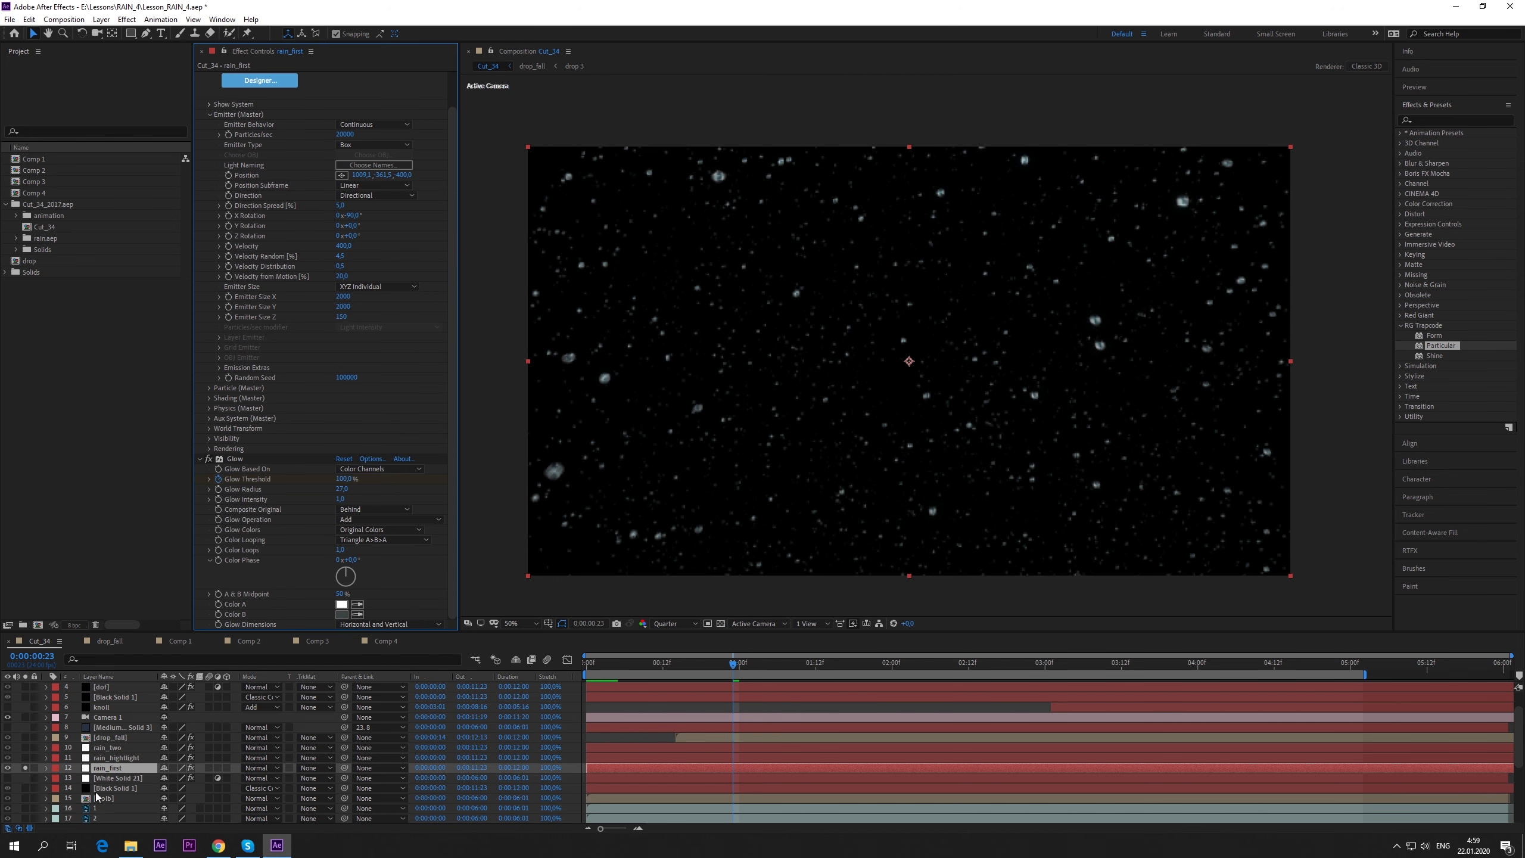
- Turn off solo on rain_first and solo the rain_hightlight layer again
click(25, 768)
click(117, 757)
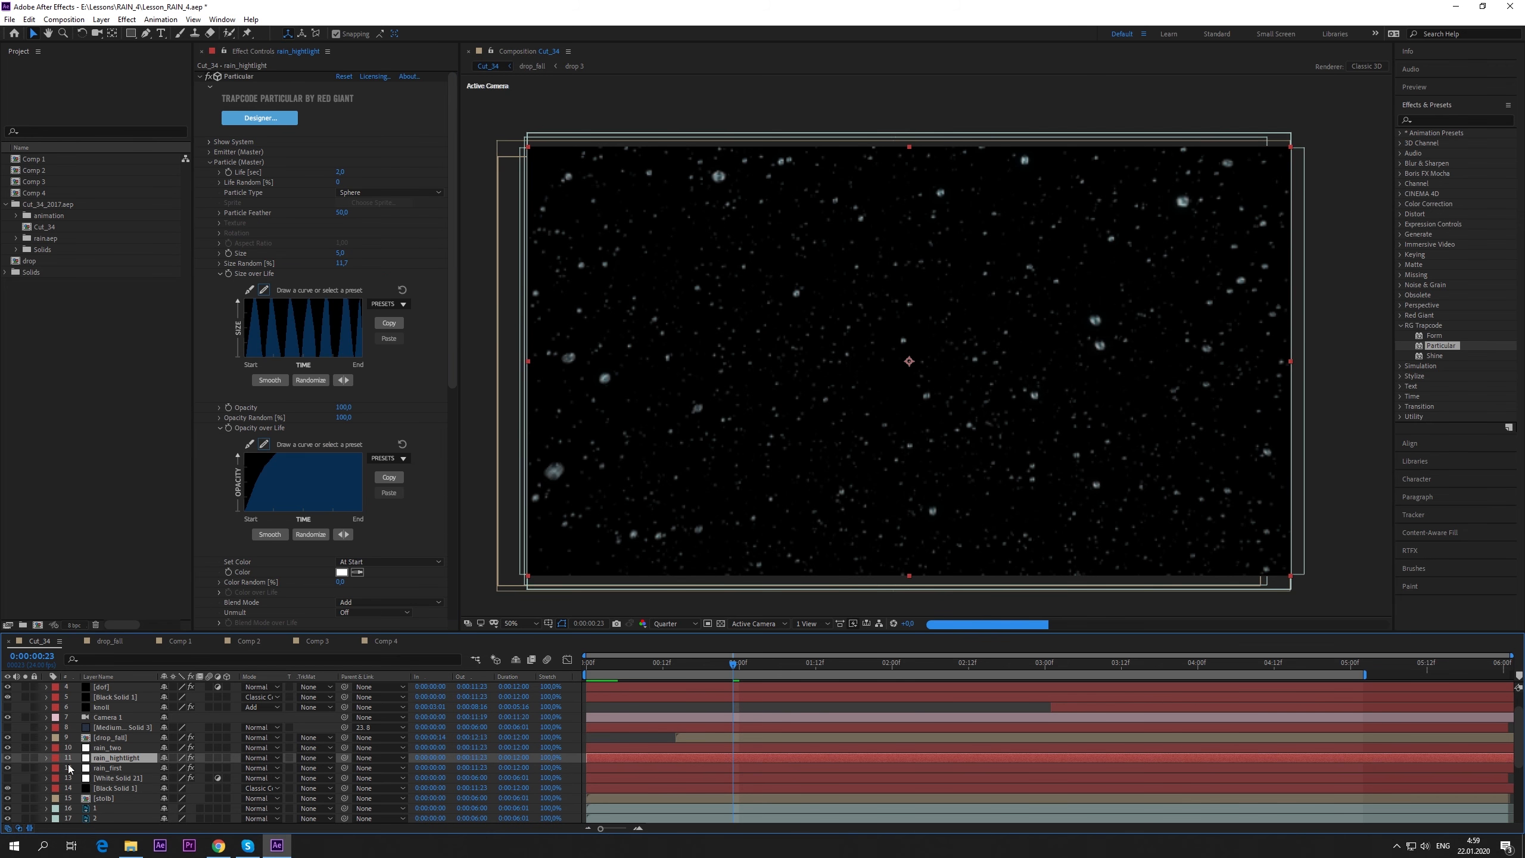
click(25, 757)
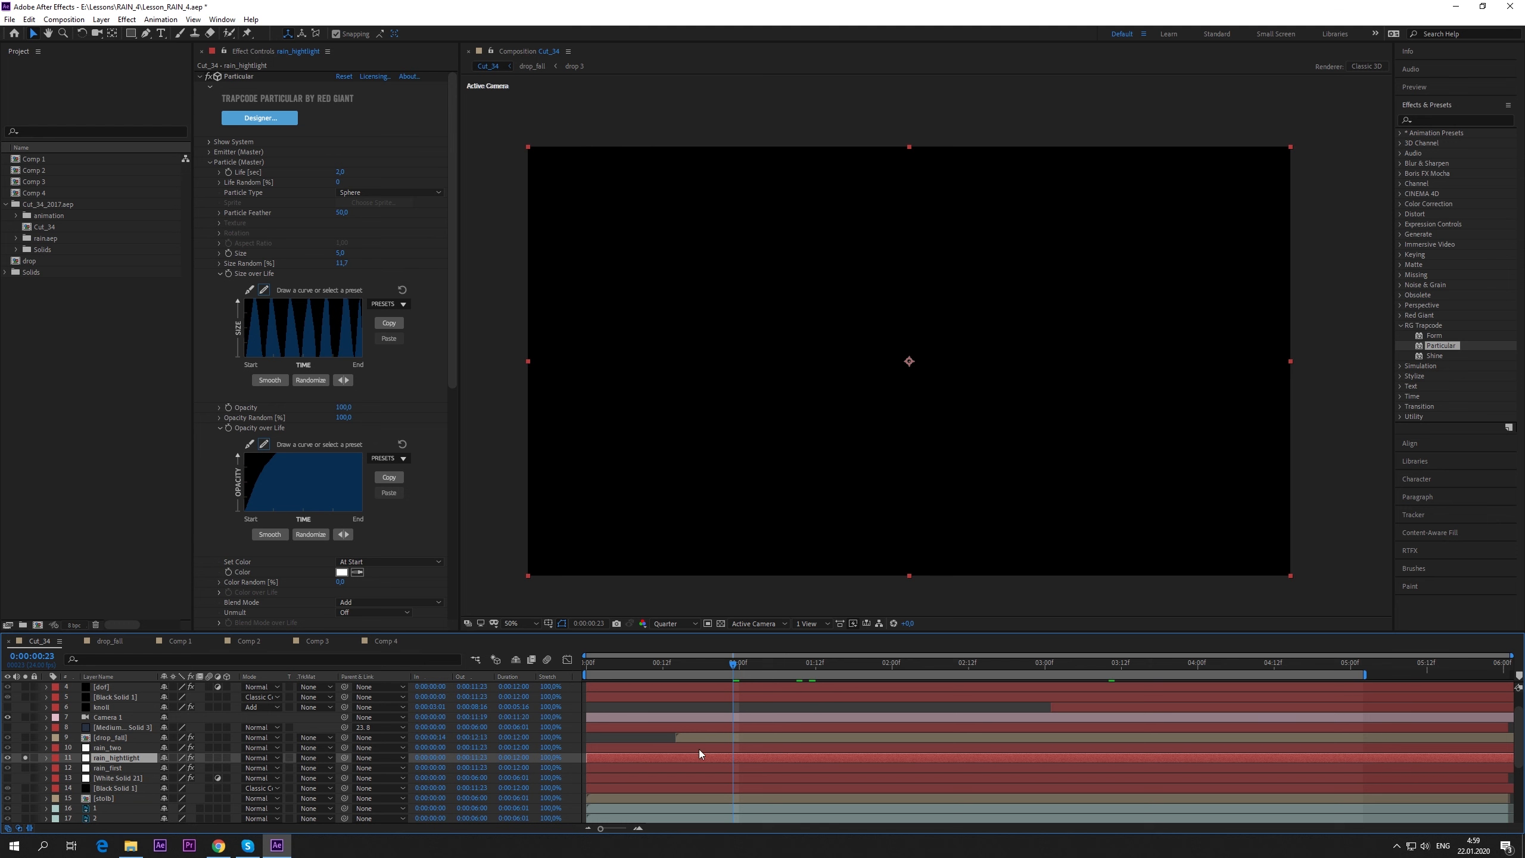
- Advance the rain_hightlight preview to 0:00:02:14 and show its Emitter (Master) settings in Particular in place of the particle group
drag(694, 662, 981, 670)
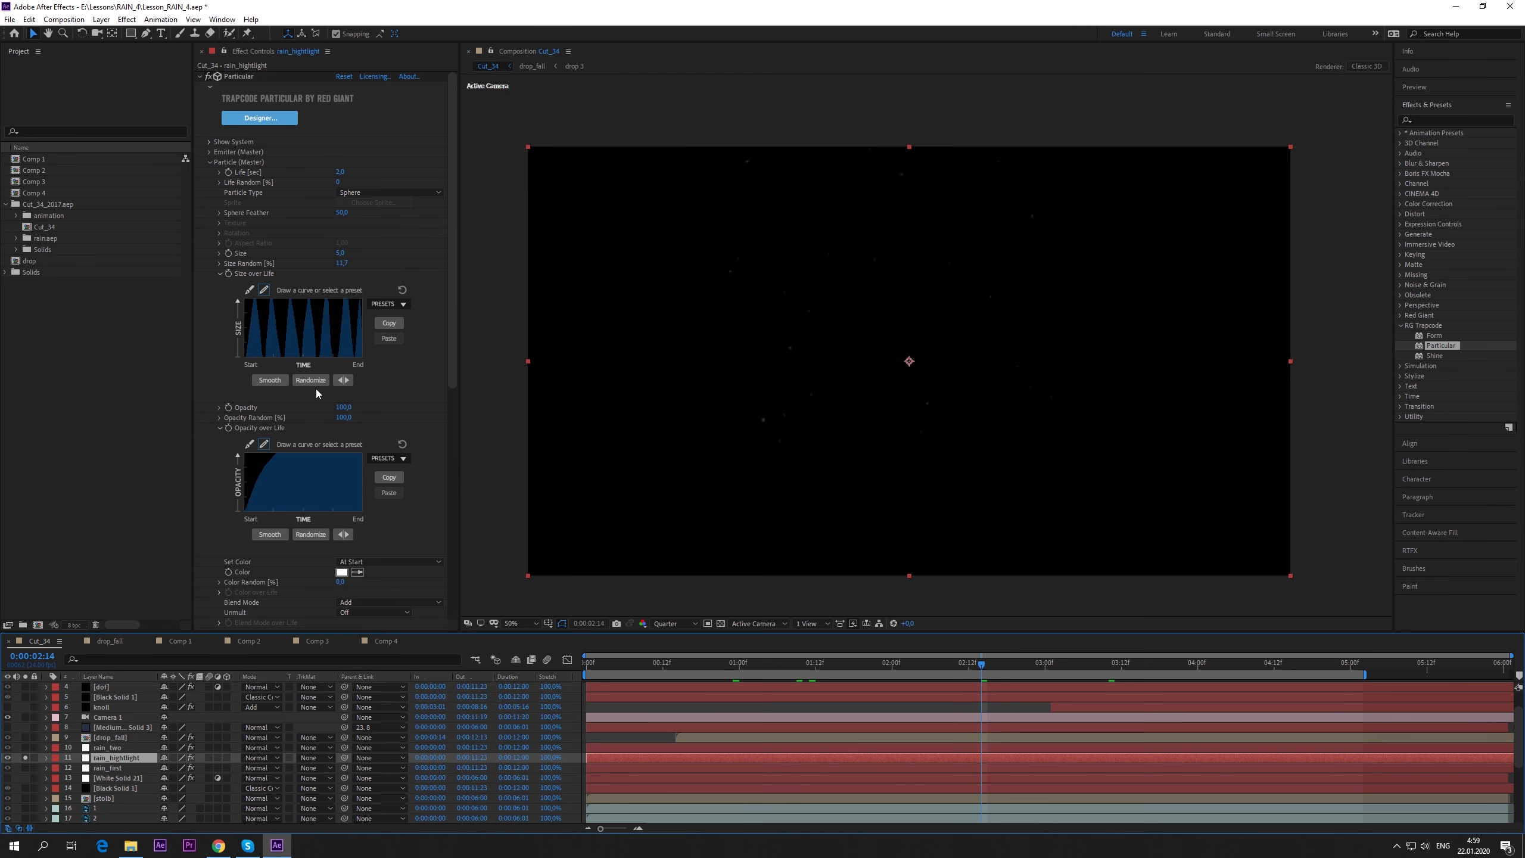
click(210, 162)
click(209, 152)
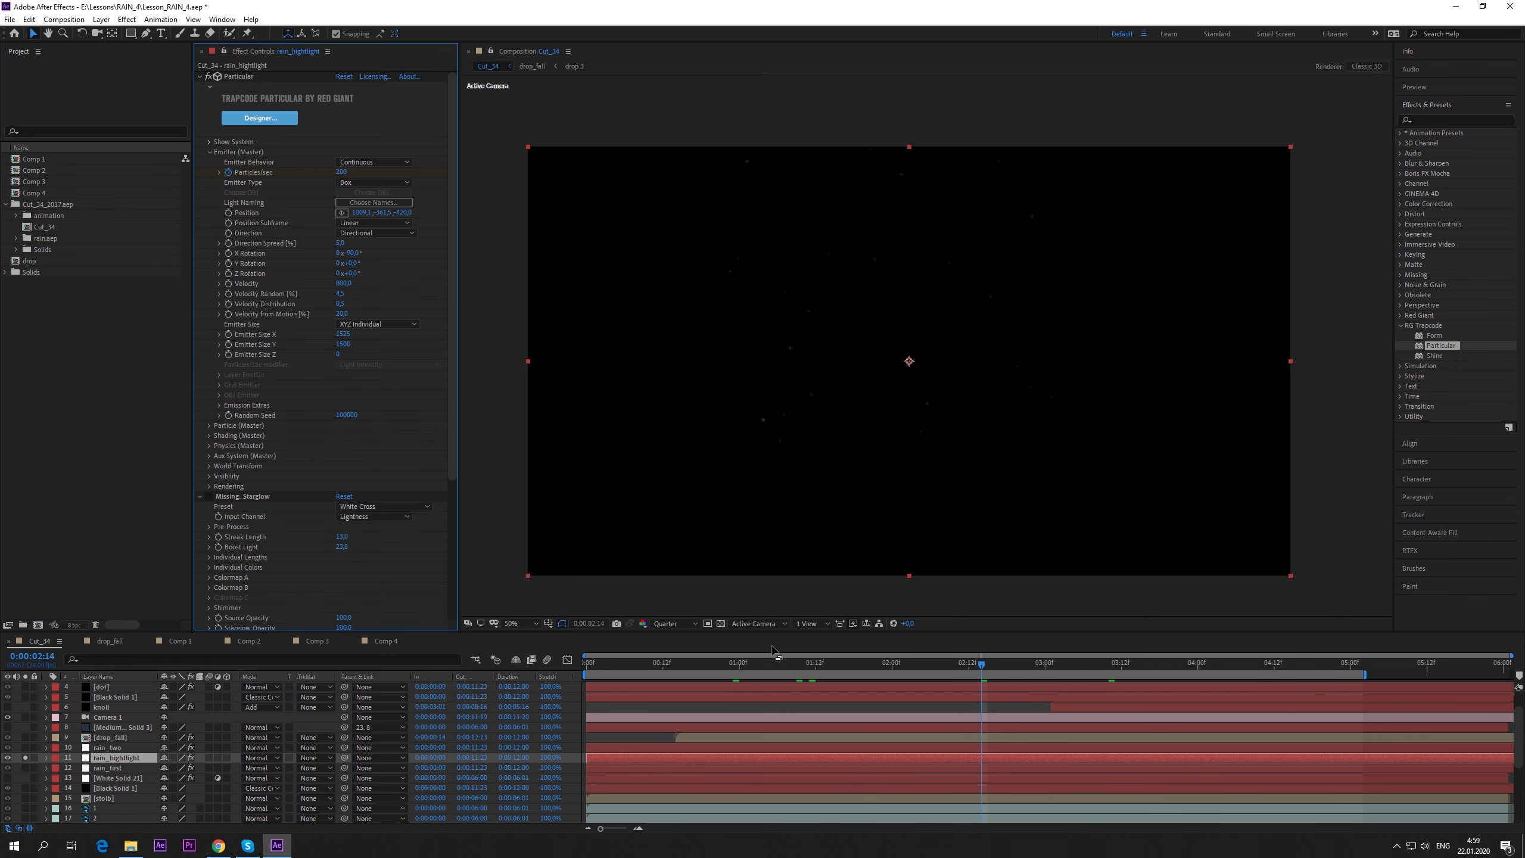
- Scrub and play the soloed rain_hightlight layer from about two seconds onward to examine how its particles appear and flicker
drag(835, 668, 1103, 666)
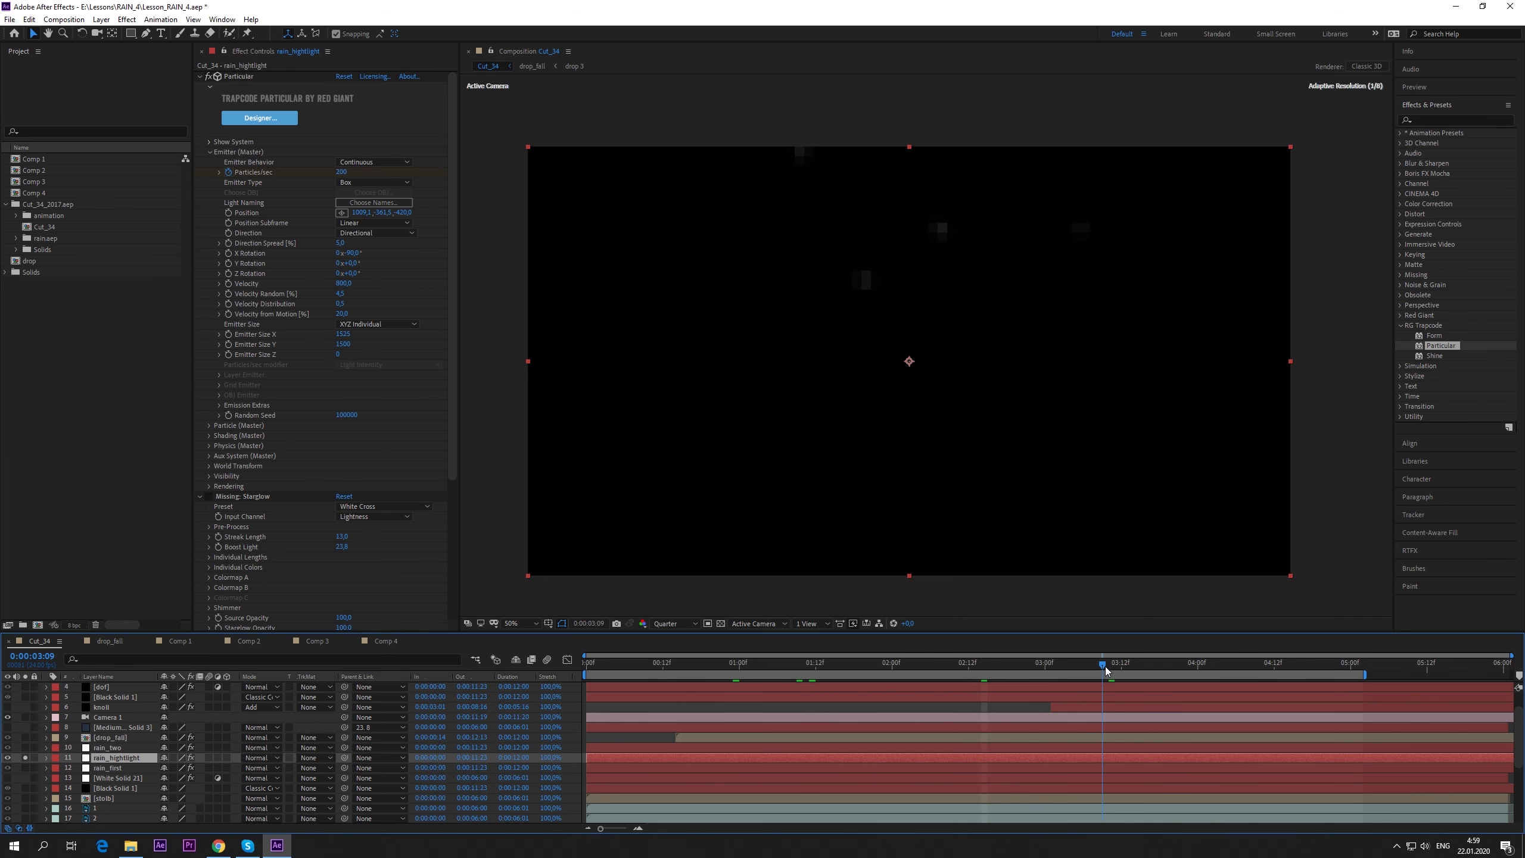
drag(944, 672, 897, 667)
click(948, 669)
key(space)
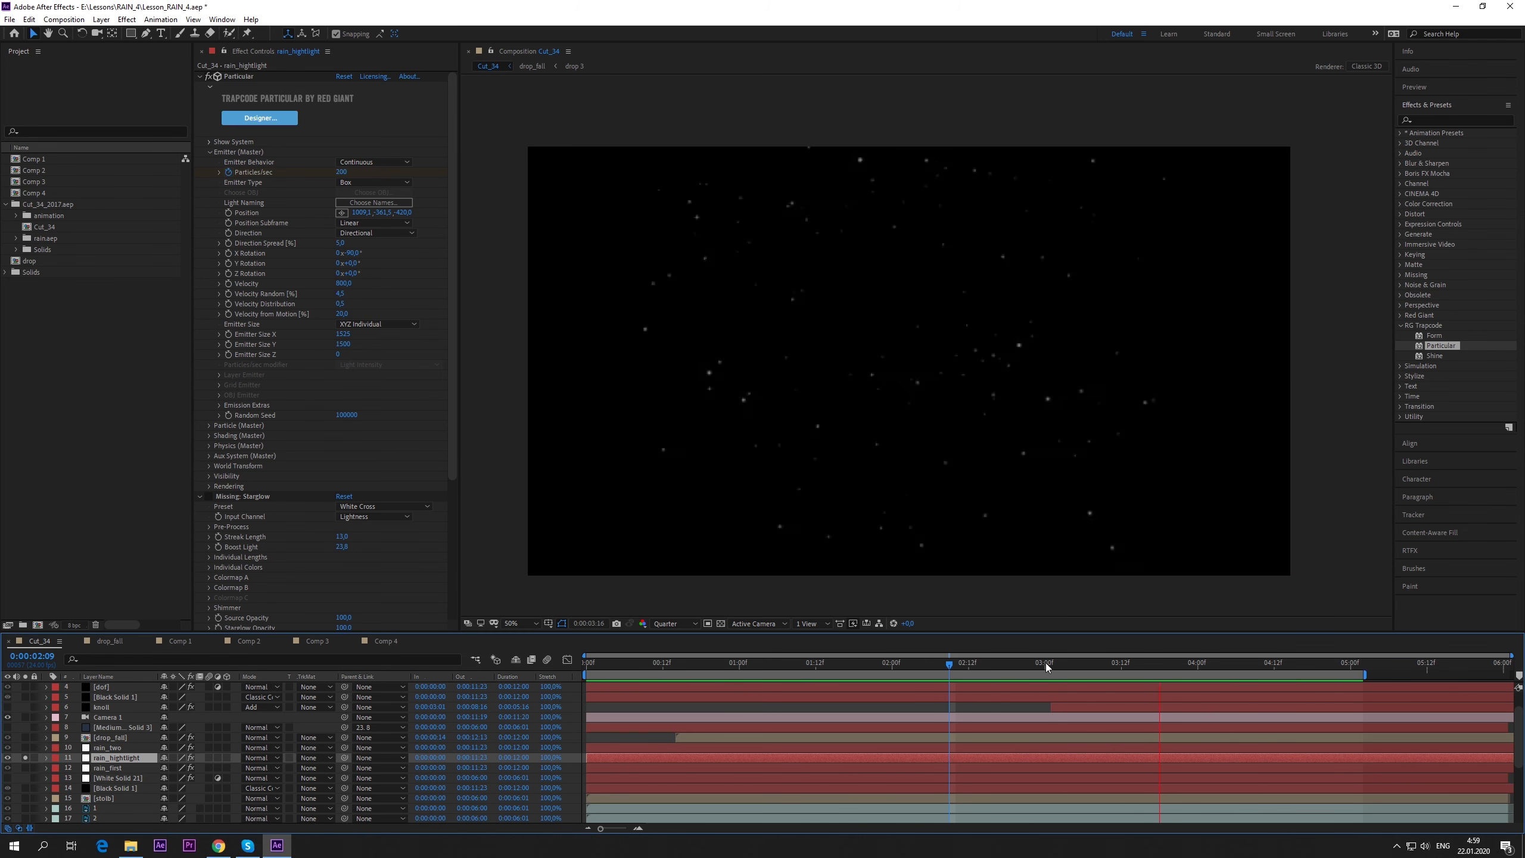
drag(1014, 664, 1216, 682)
drag(1007, 665, 829, 667)
key(space)
key(space)
drag(1028, 668, 1248, 684)
drag(979, 667, 1197, 667)
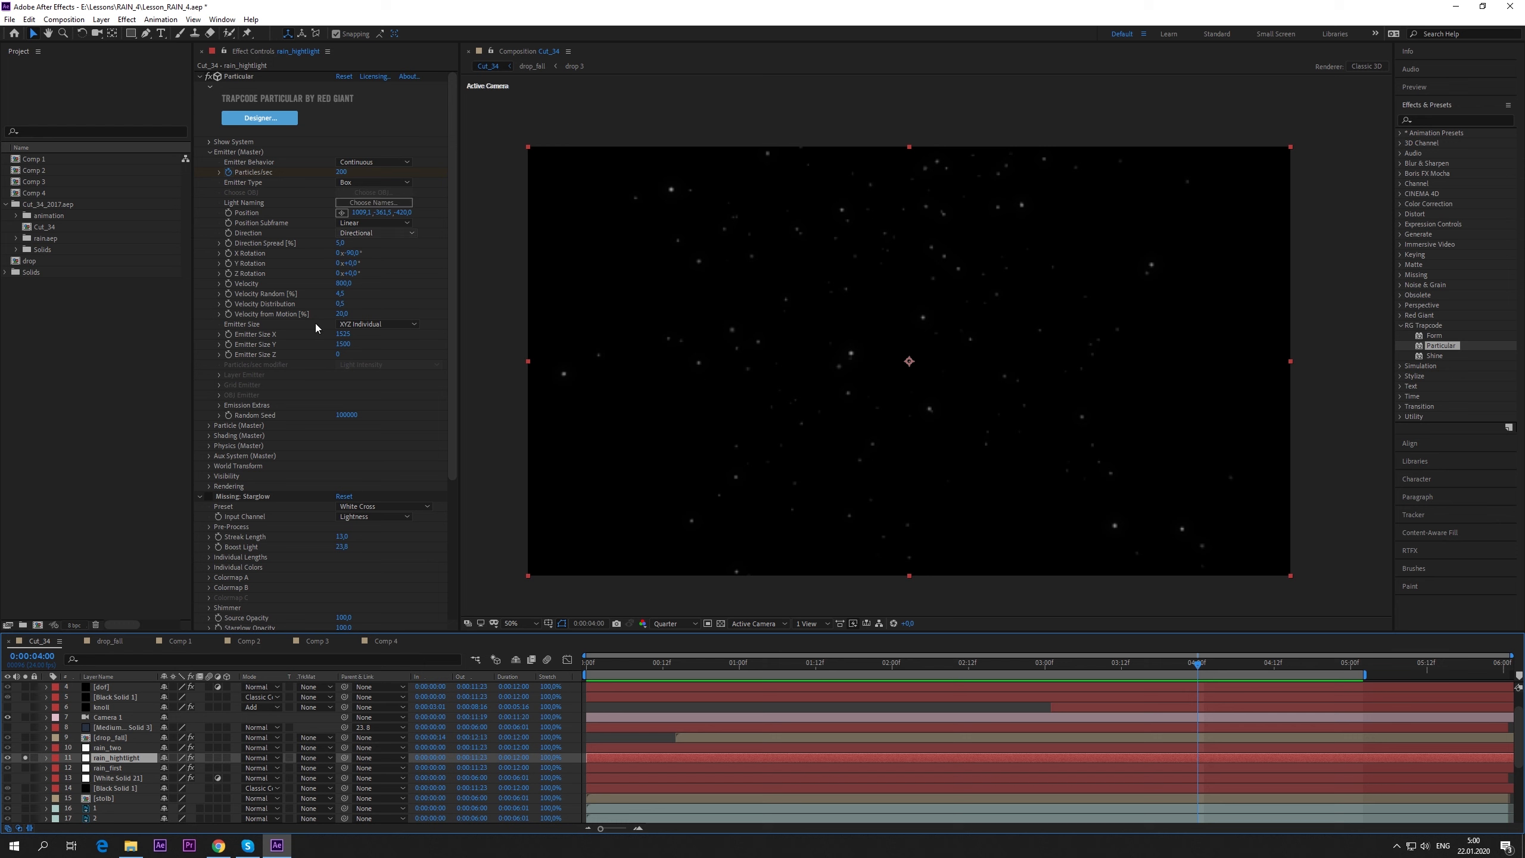
- Examine the Size over Life and Opacity over Life curves in rain_hightlight's Particle (Master) settings, comparing them with the particles on the timeline
click(210, 153)
click(208, 162)
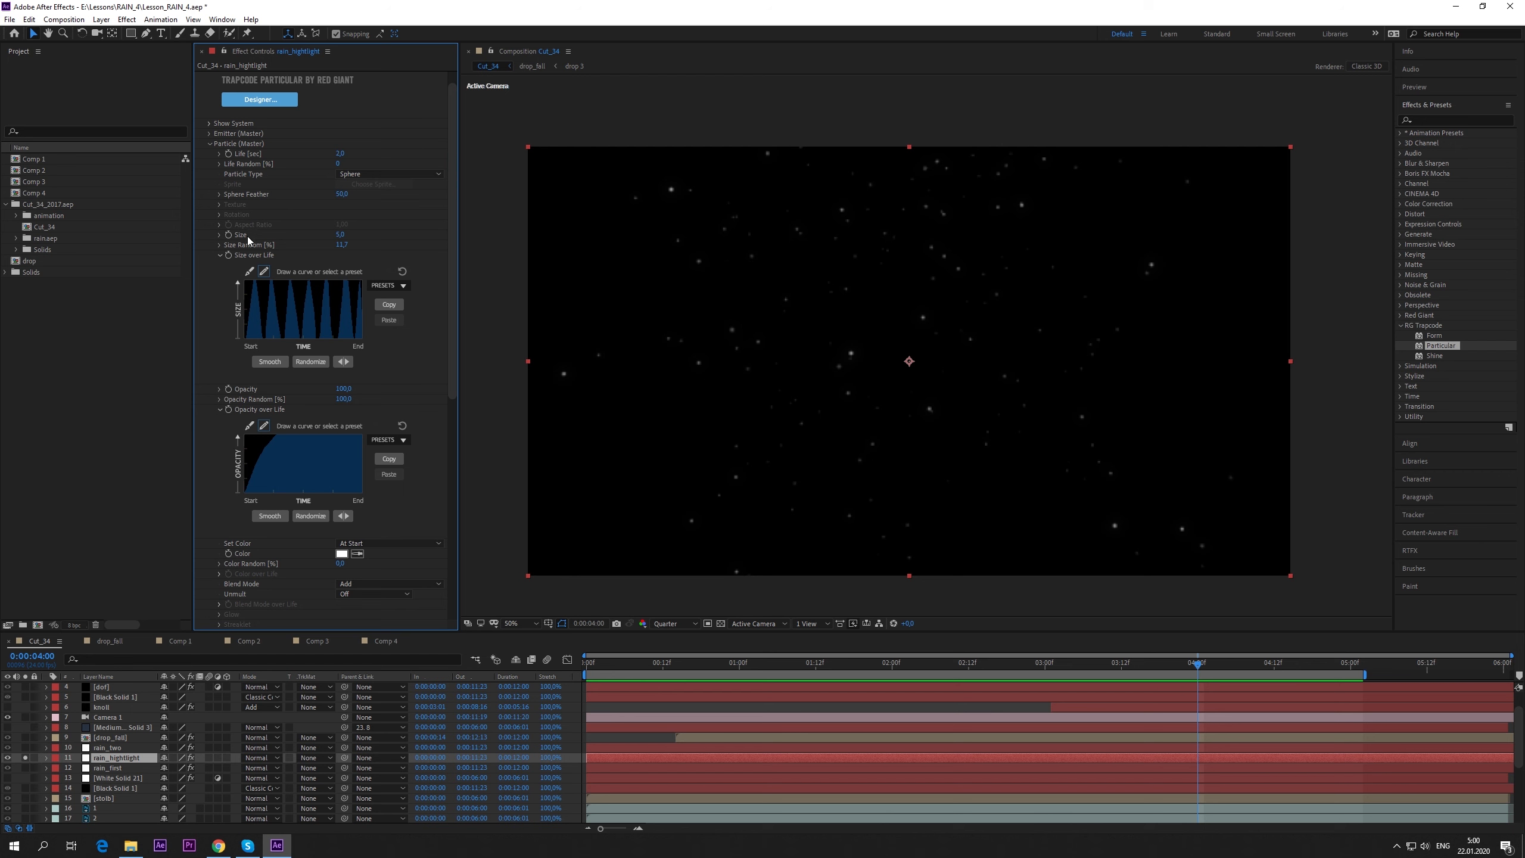
click(219, 256)
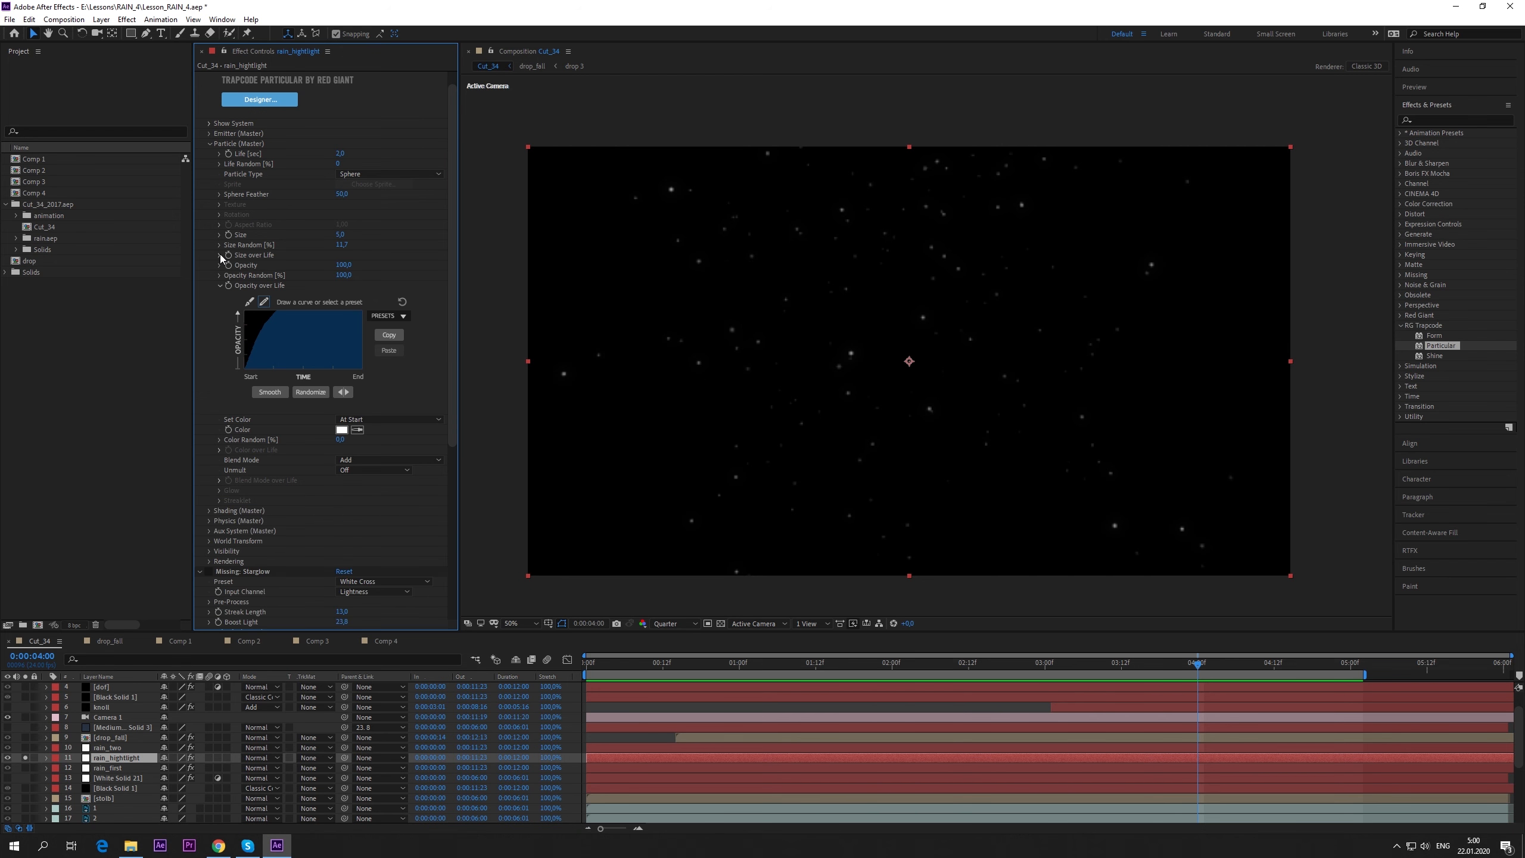
click(218, 286)
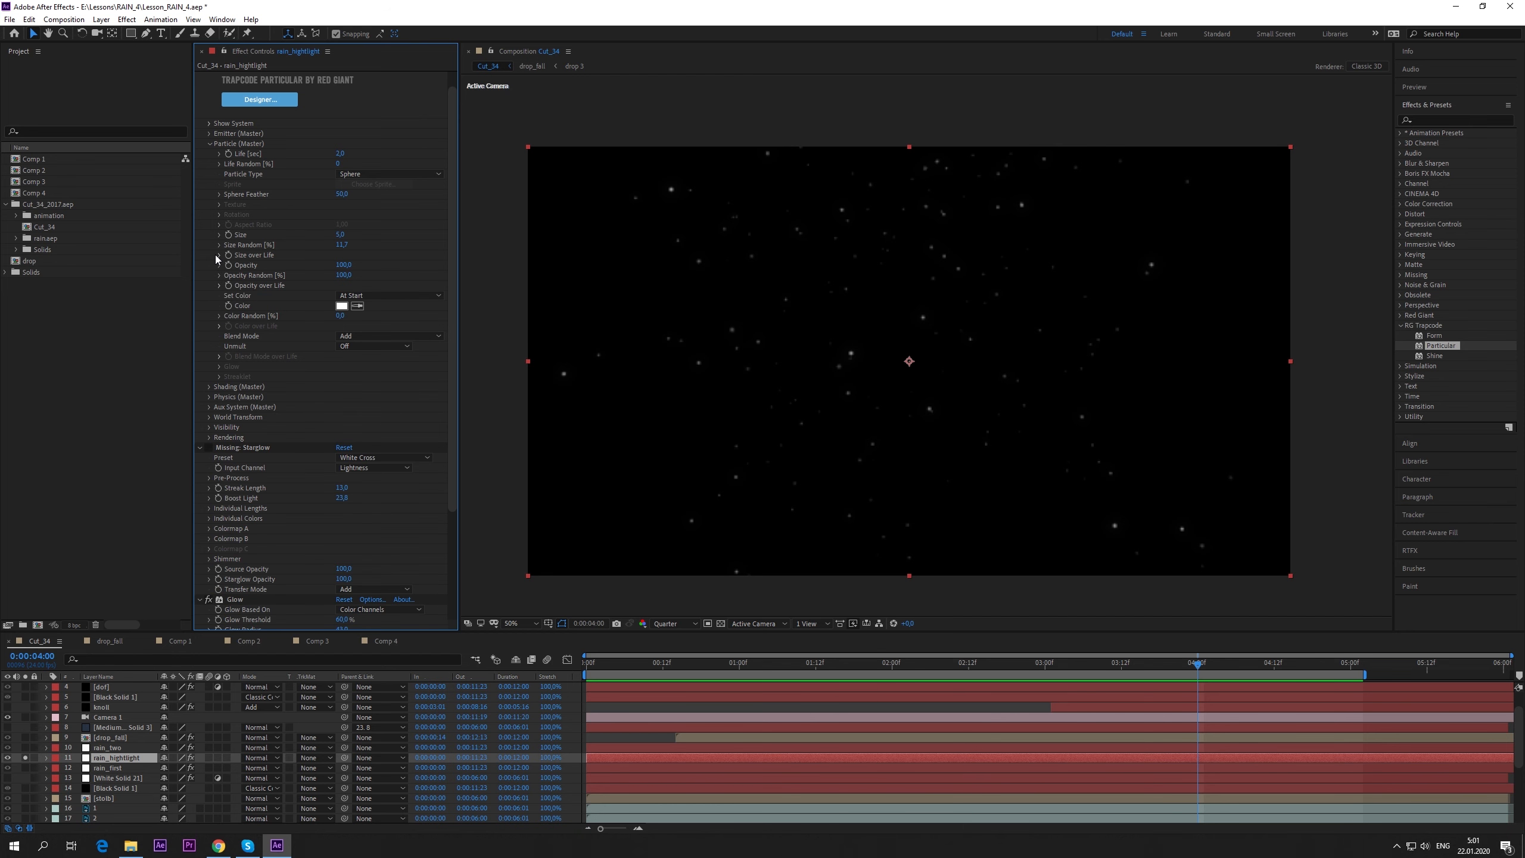
click(216, 256)
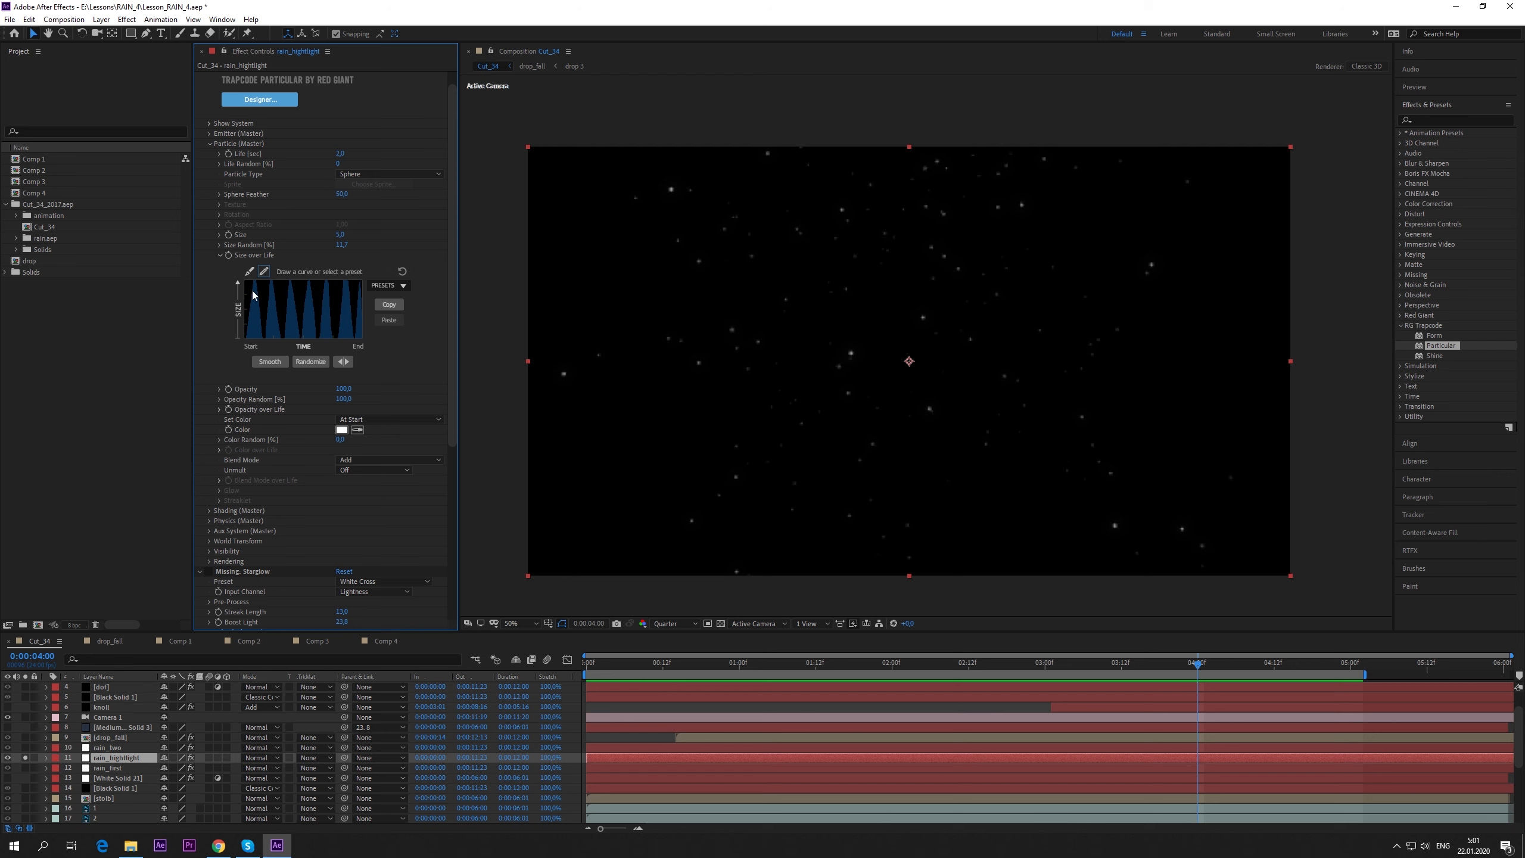
drag(1018, 664, 1216, 666)
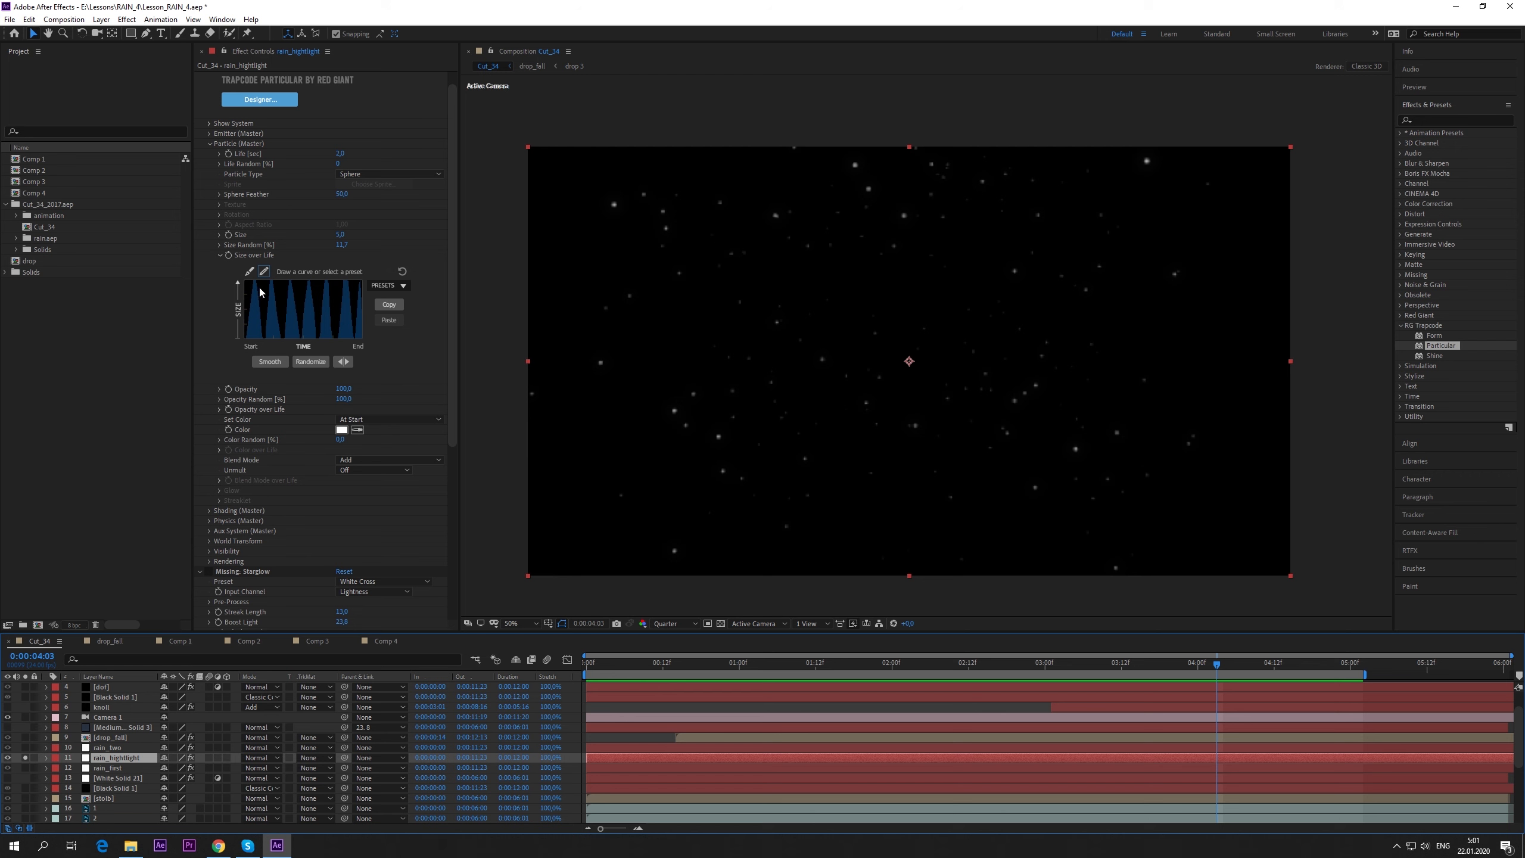
click(219, 410)
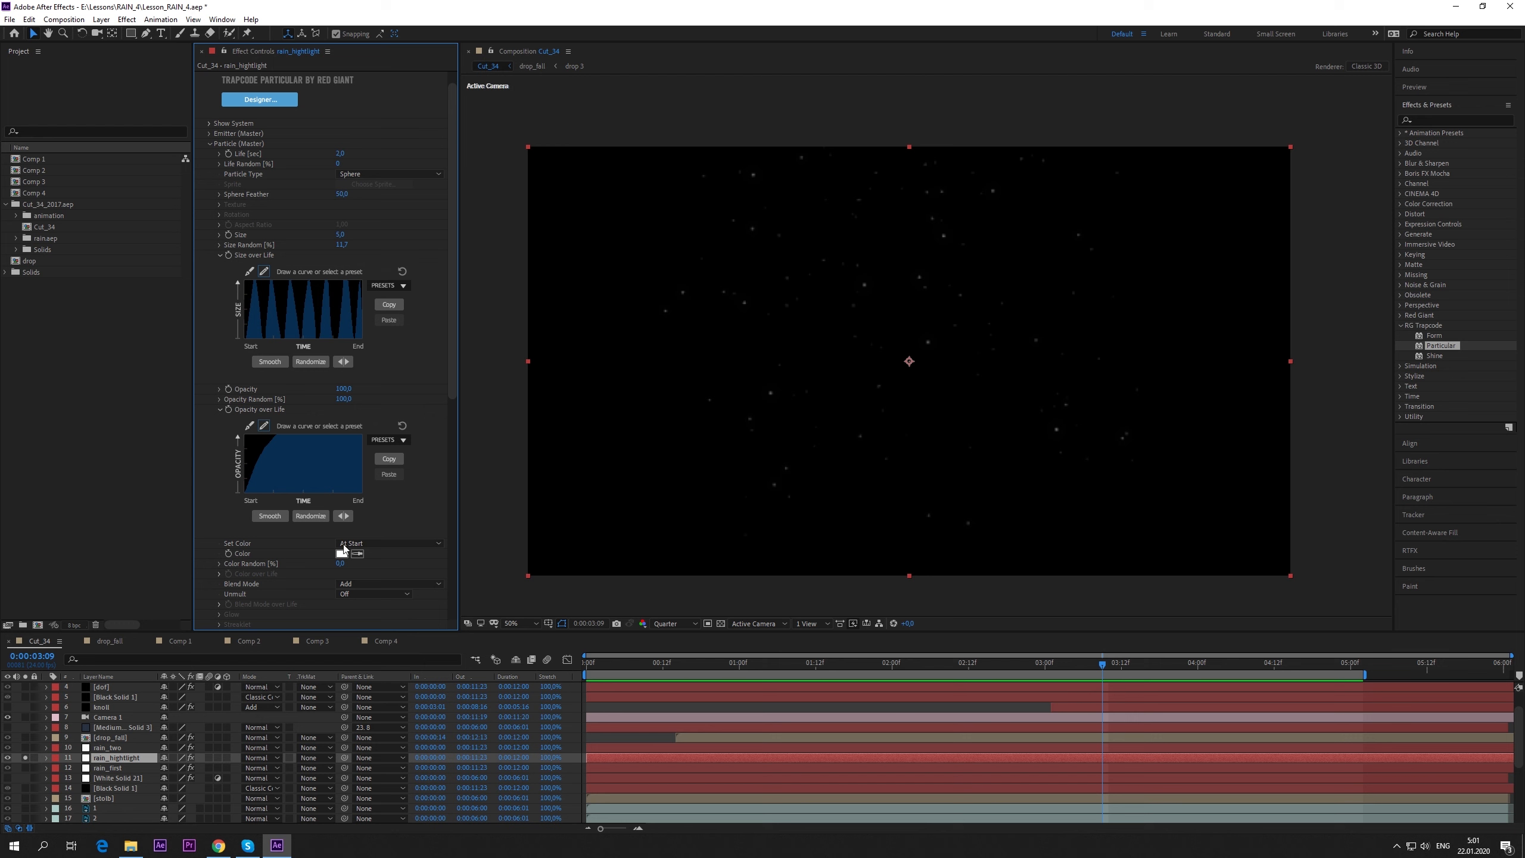
- Preview rain_hightlight again, reveal its Particles/sec keyframes, and scrub across them to examine when the highlights start
drag(976, 664, 962, 663)
key(space)
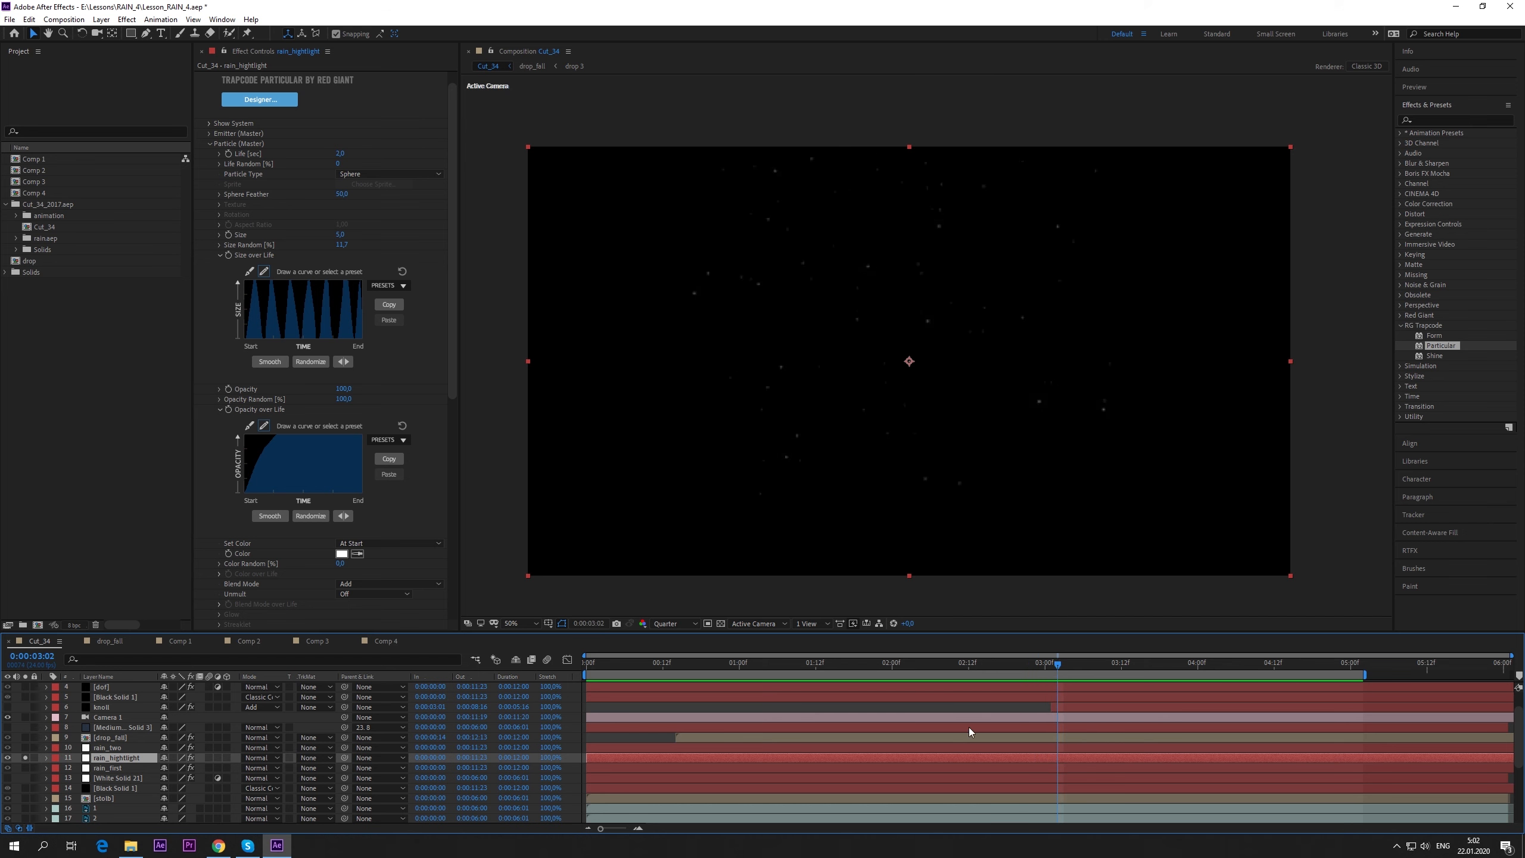
drag(957, 660, 1093, 669)
key(u)
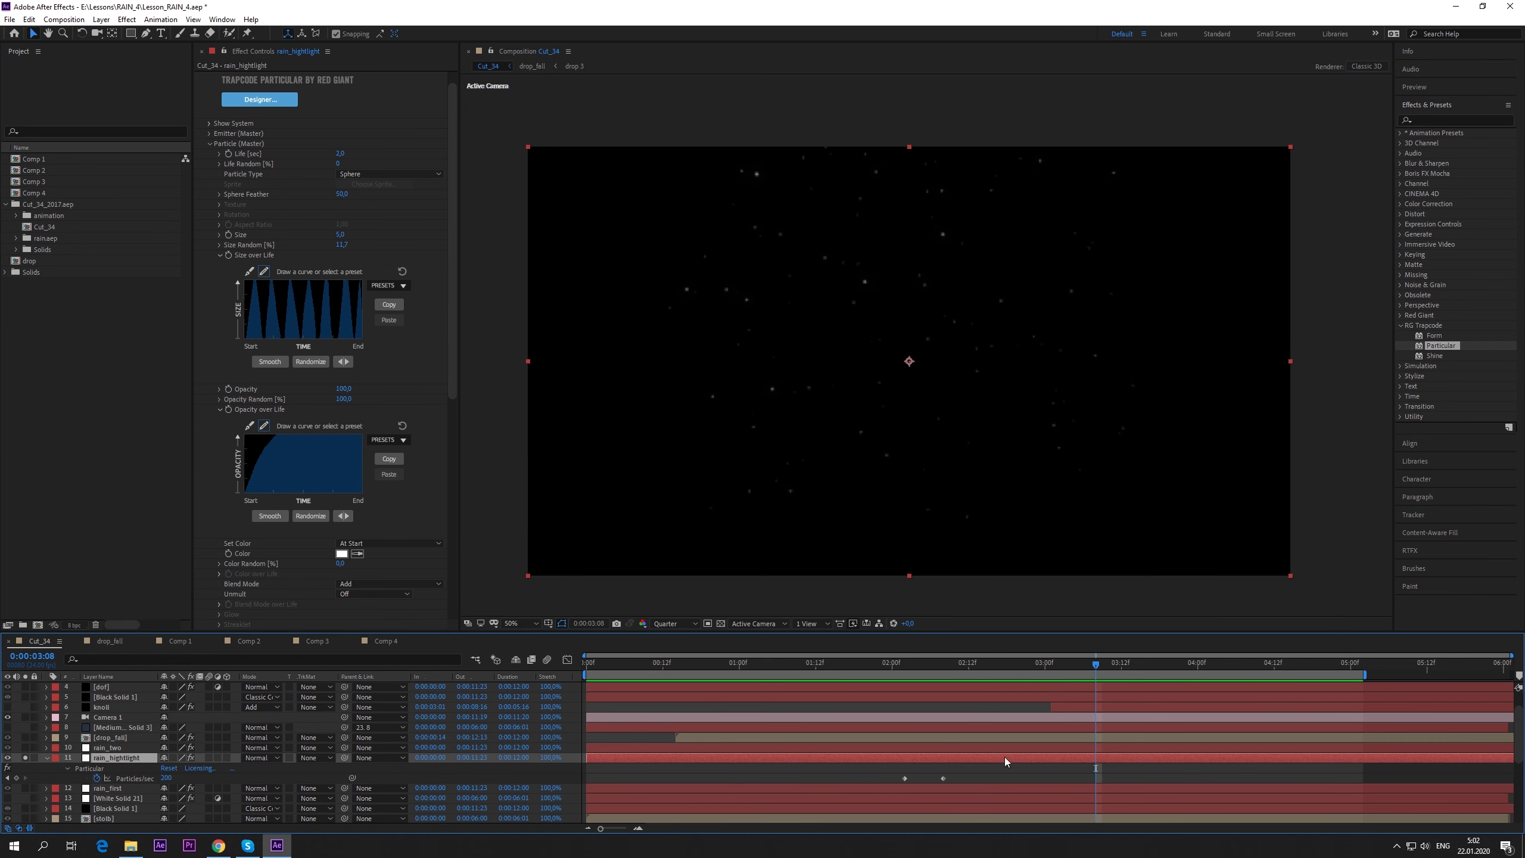
drag(891, 662, 957, 678)
drag(946, 665, 1109, 667)
drag(925, 660, 1175, 680)
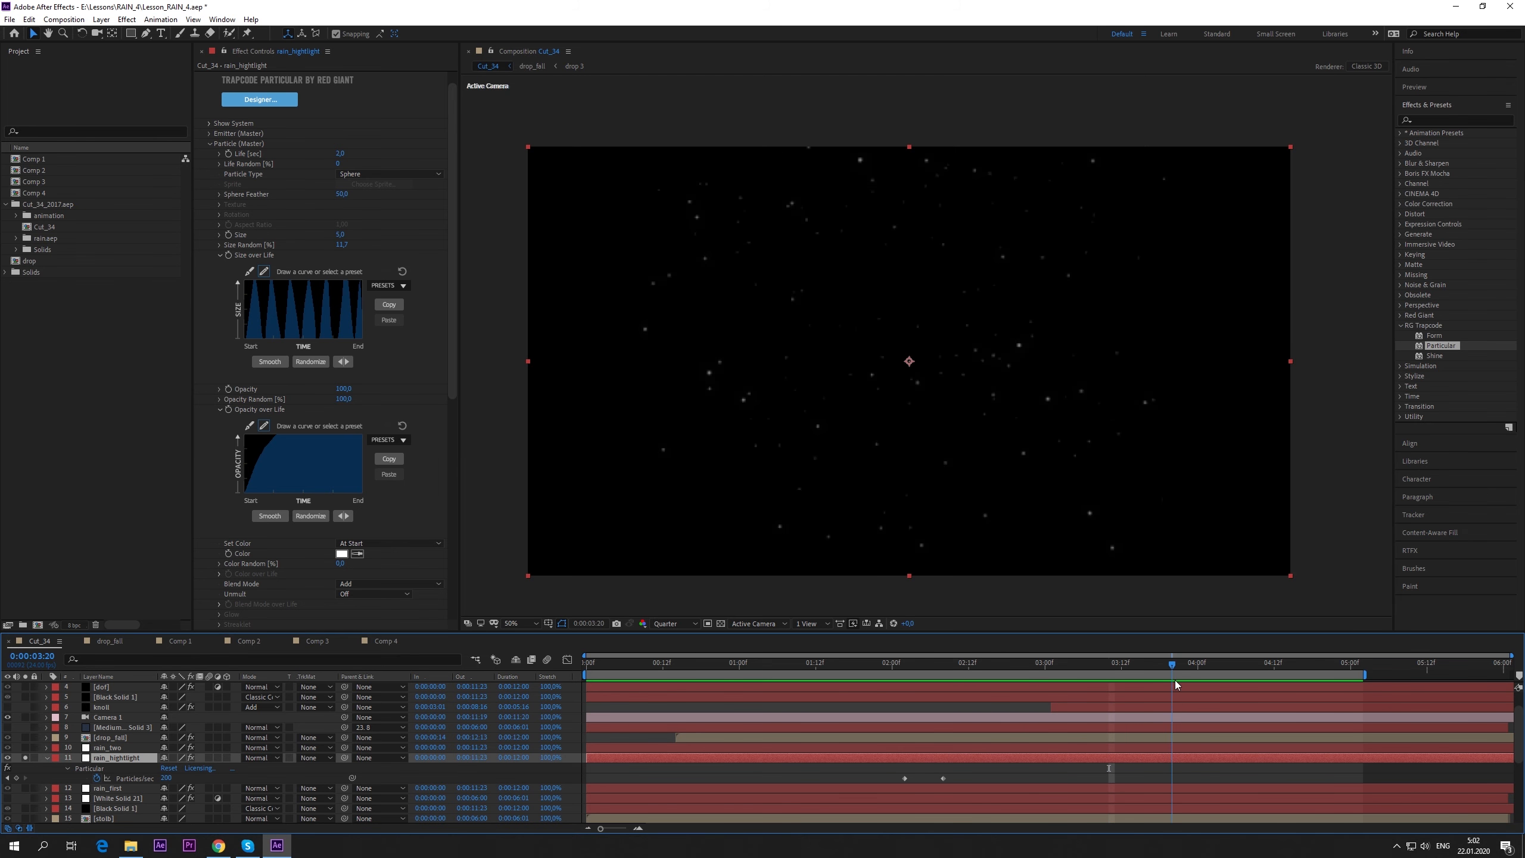